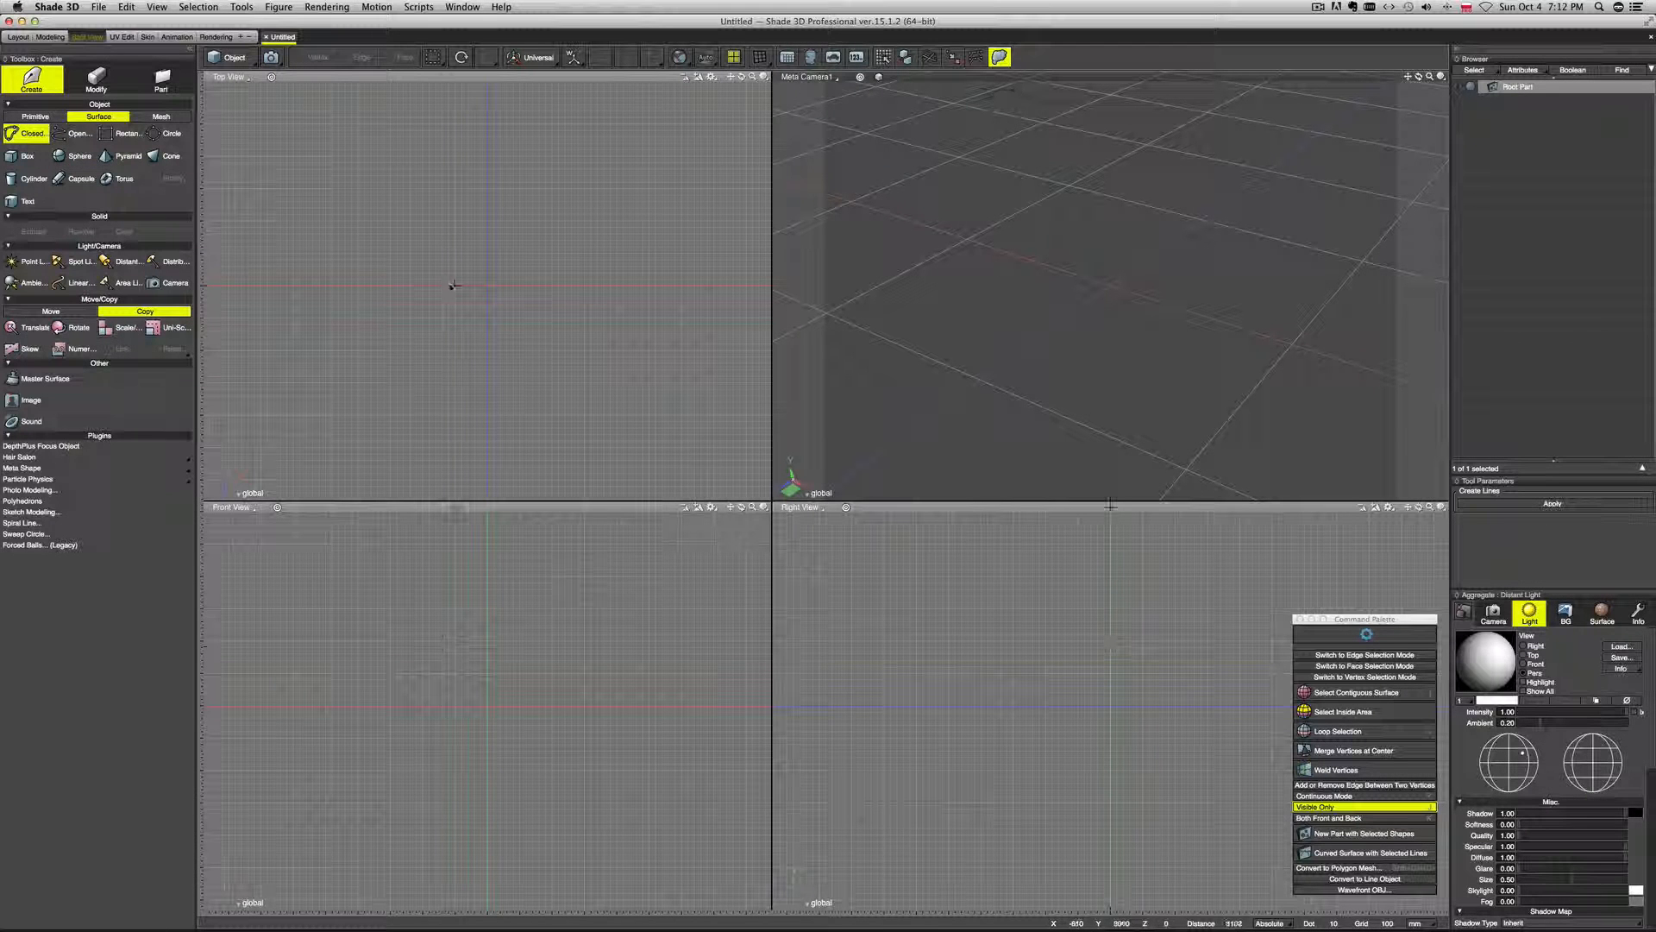
Draw a kidney-shaped closed line in the top view, with straight segments along the back and a curved concave front side.
click(390, 224)
click(322, 264)
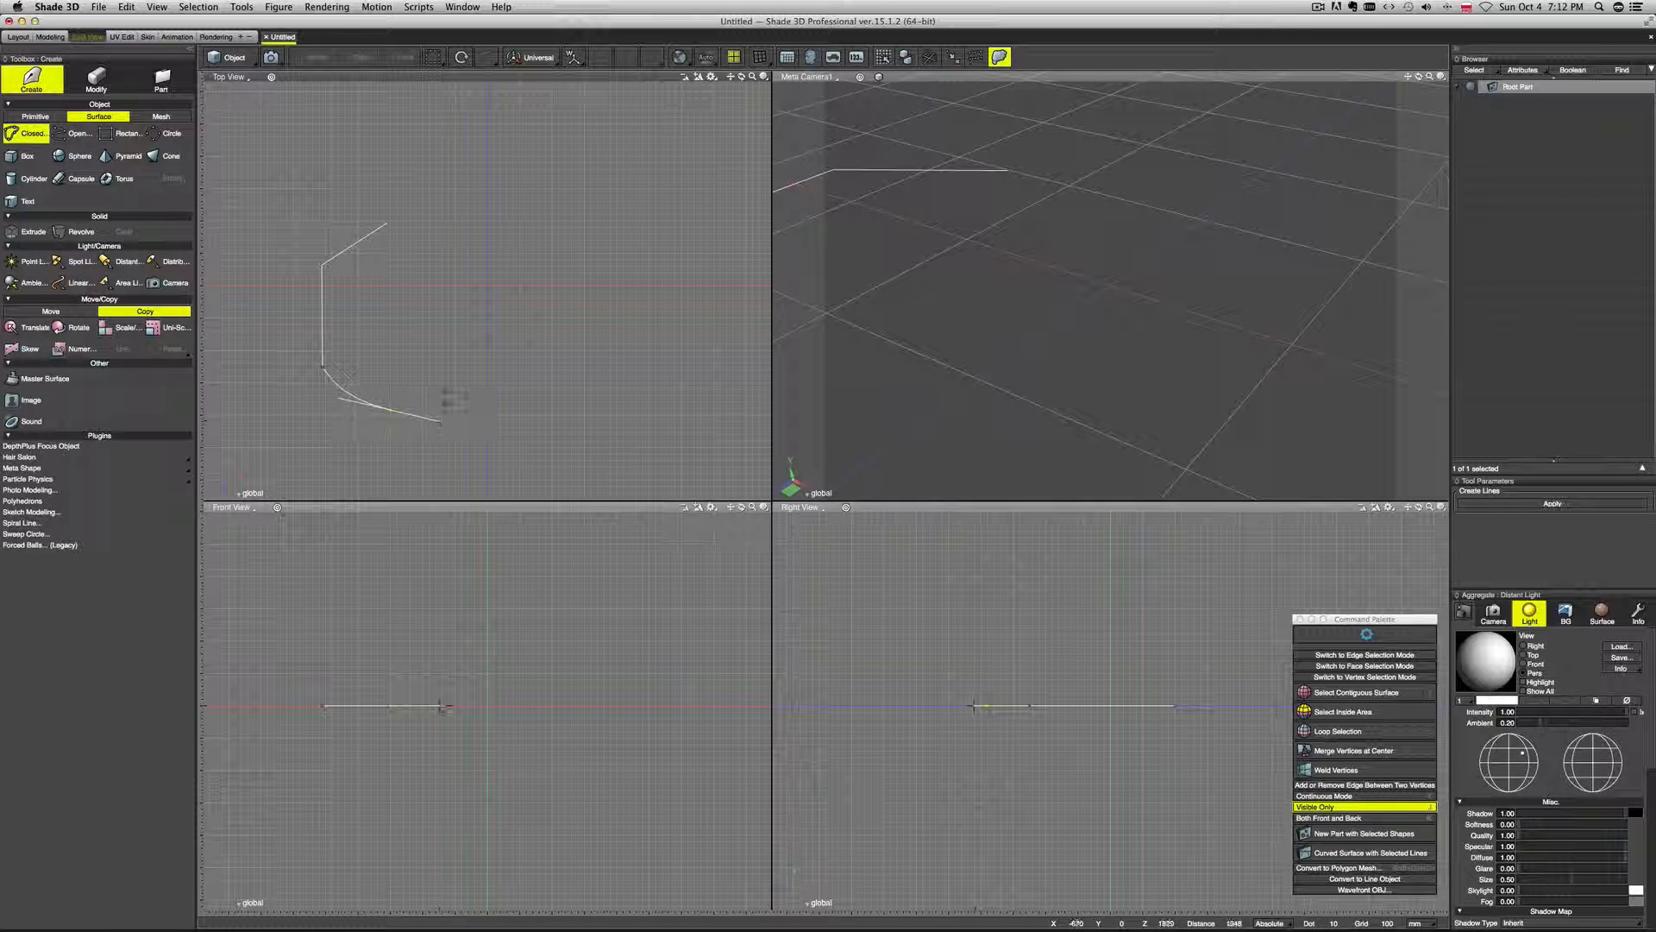
drag(551, 350, 608, 379)
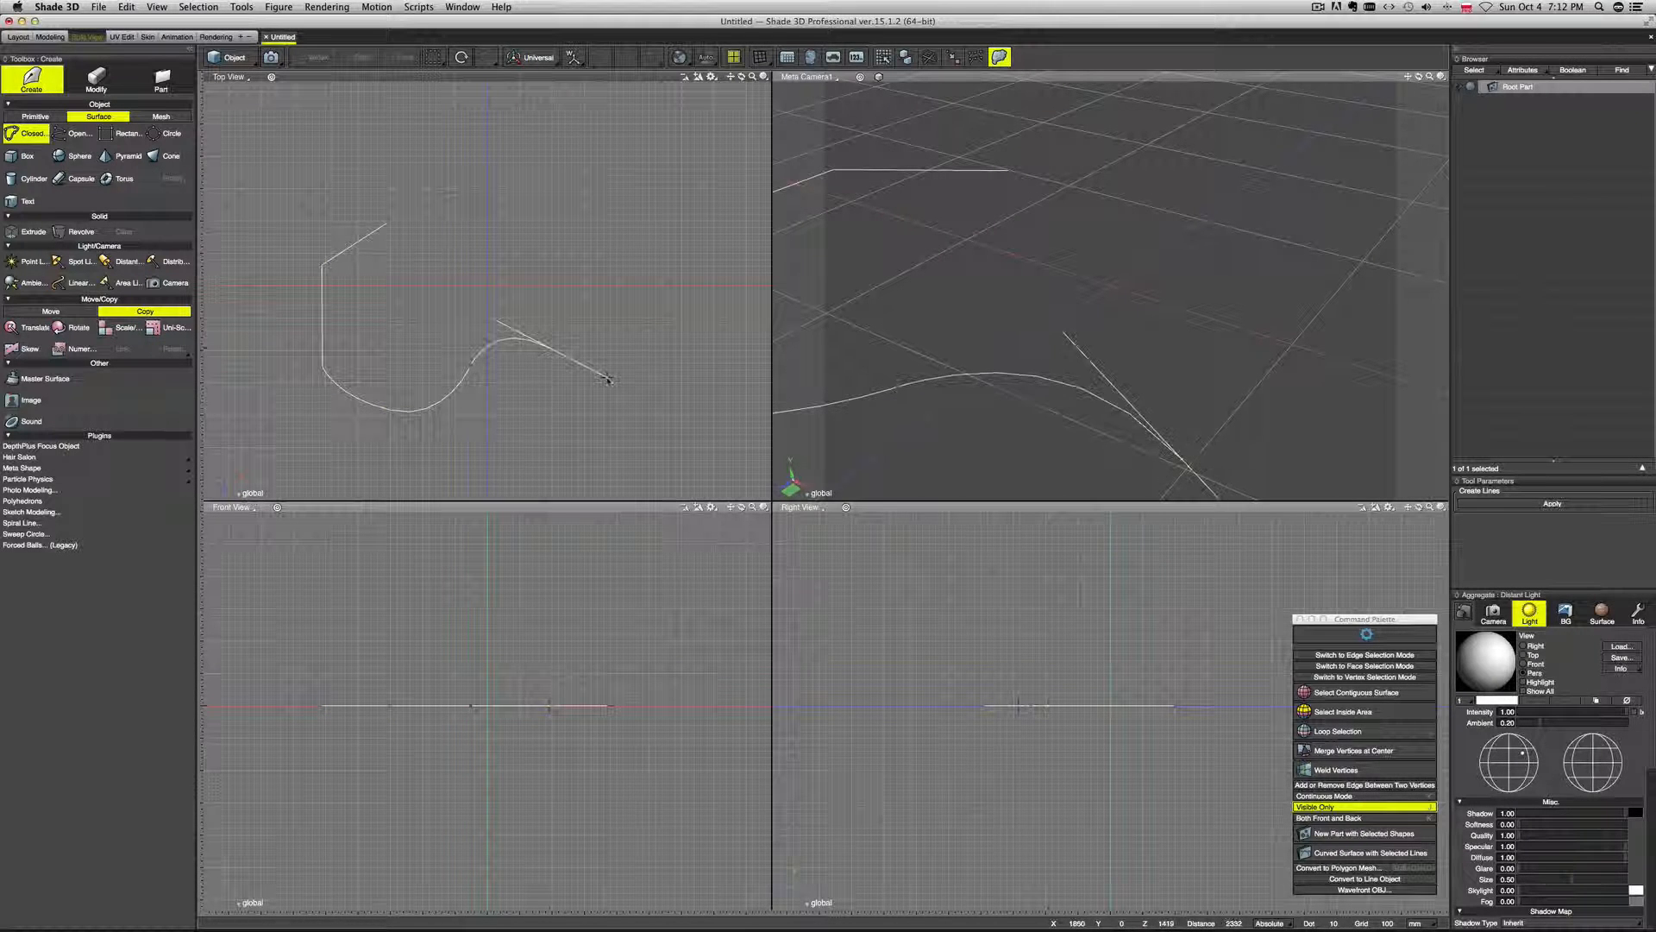
drag(715, 372, 723, 340)
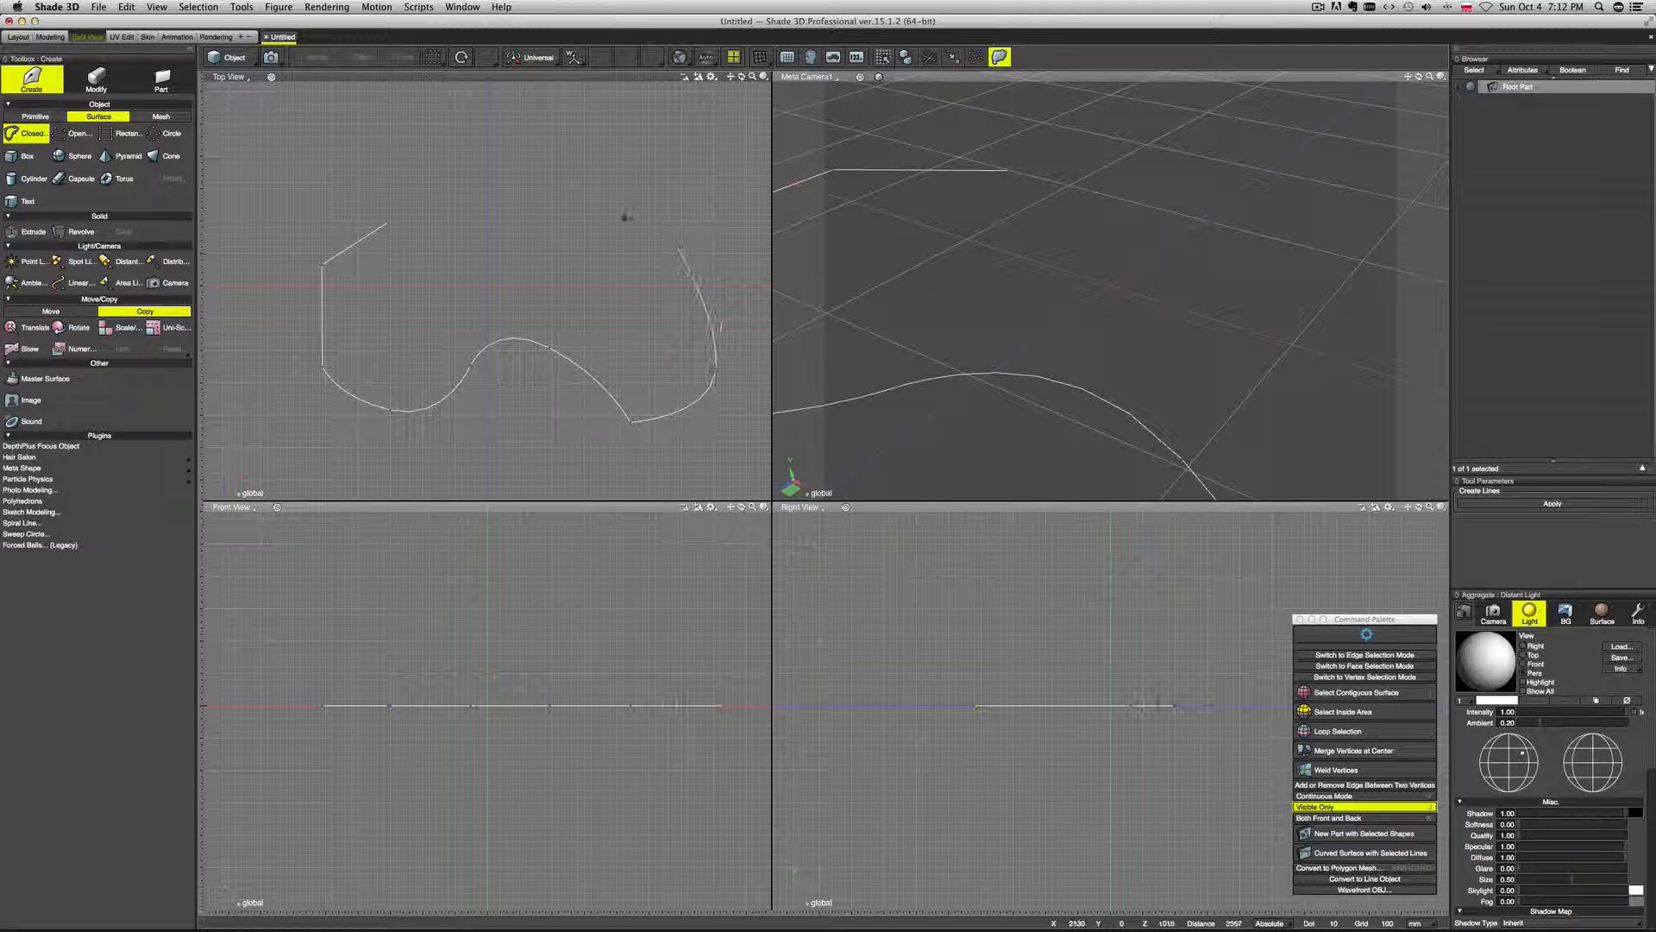
click(489, 198)
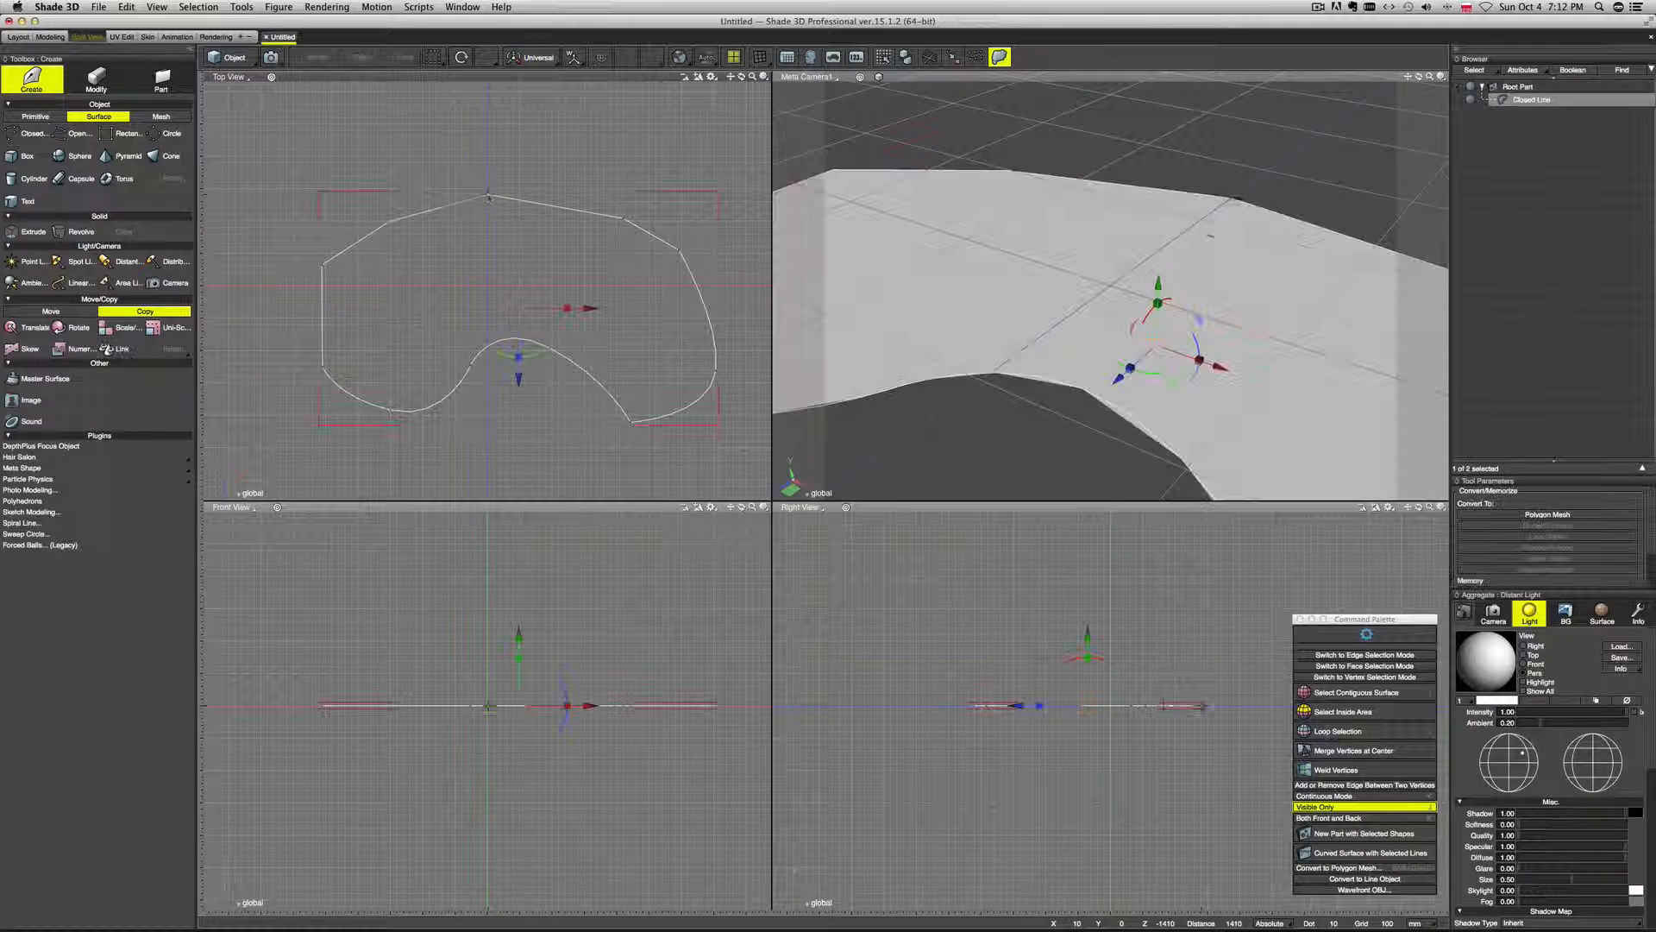
Make a translated copy of the closed line about 2464 mm straight up along Y.
scroll(1137, 295, down, 5)
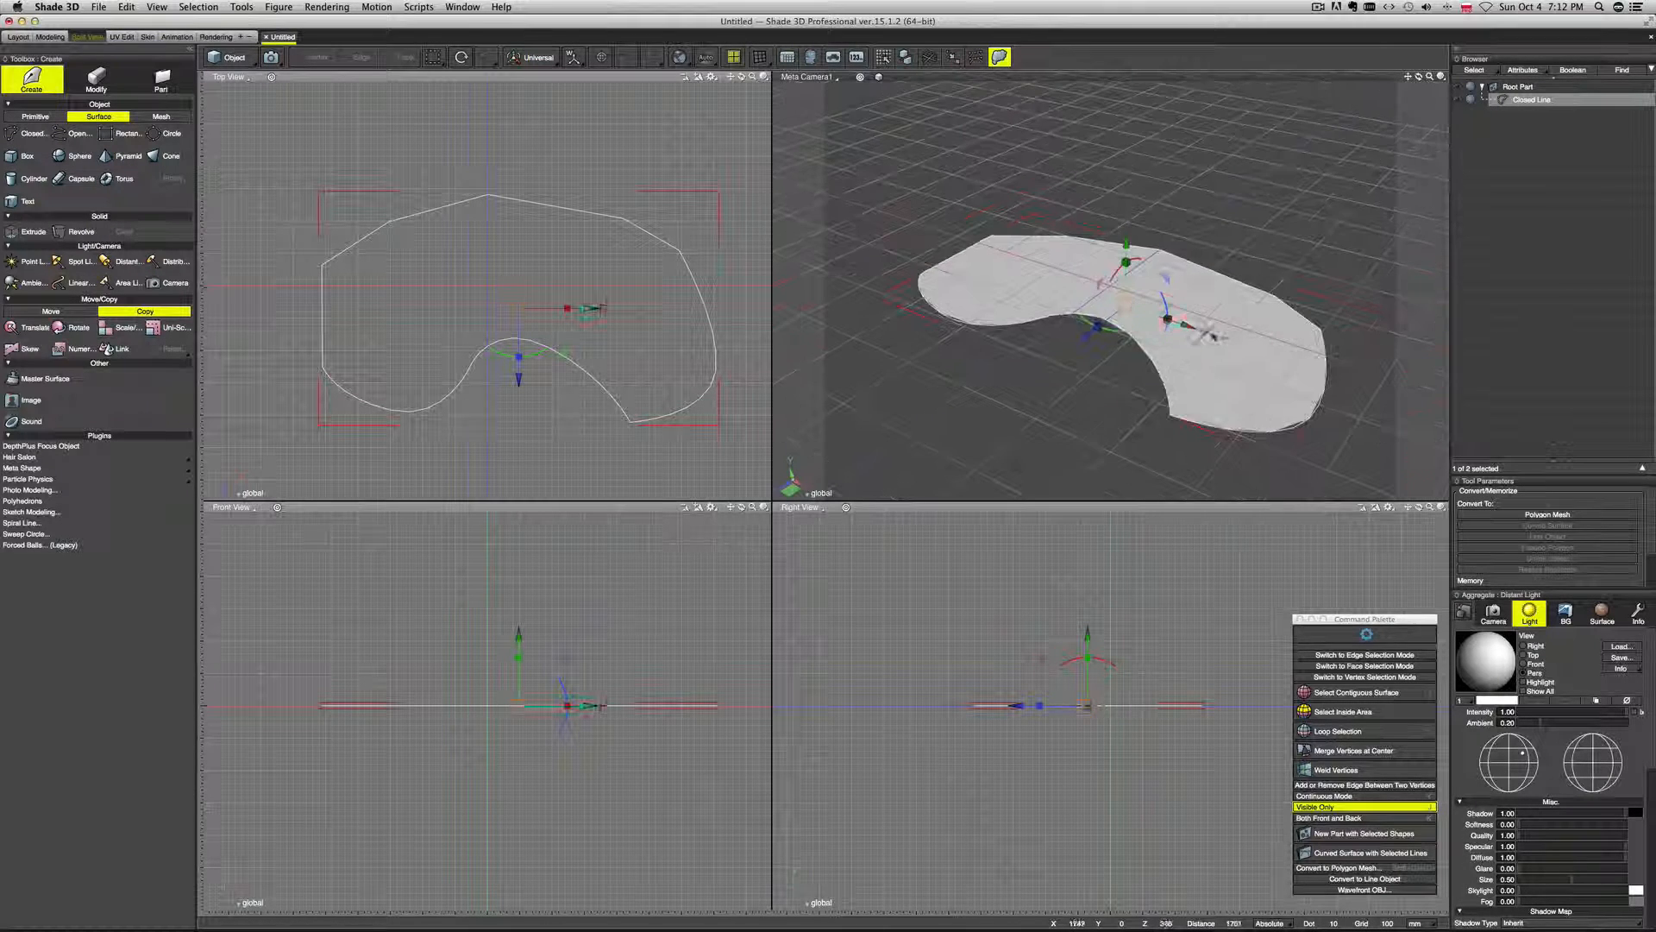
middle_drag(1212, 334, 1137, 320)
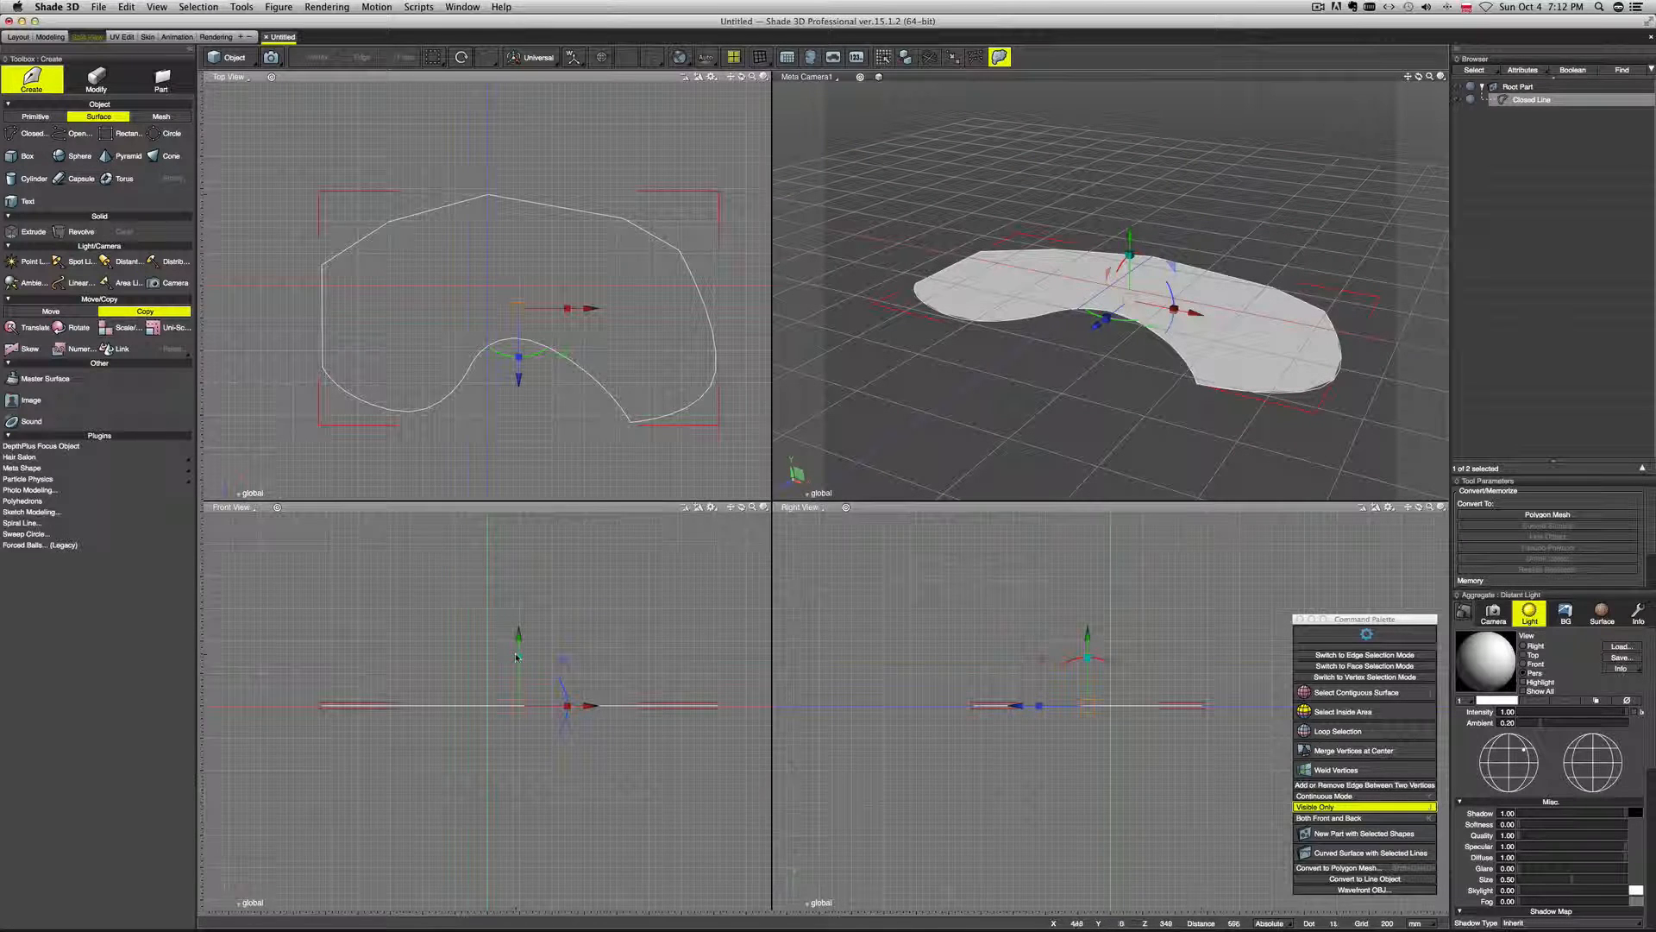
scroll(522, 659, down, 2)
drag(524, 686, 504, 686)
drag(497, 618, 511, 521)
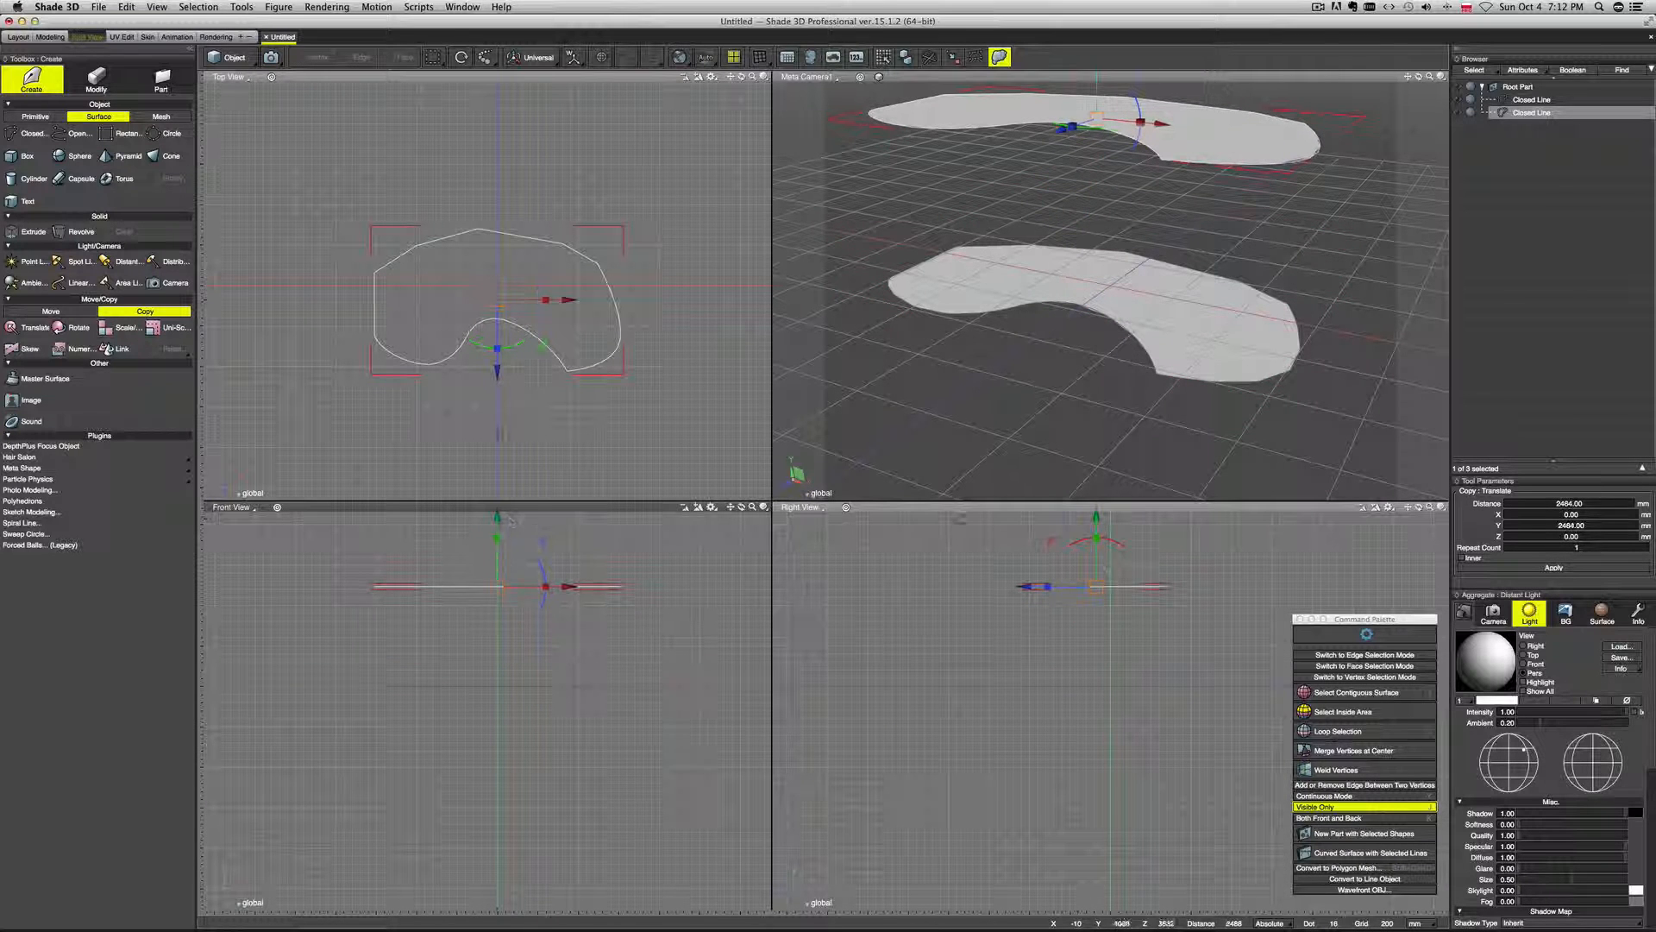
Build a curved surface from the two closed lines.
scroll(1207, 280, down, 3)
middle_drag(1207, 272, 1202, 298)
click(1533, 100)
shift+click(1533, 113)
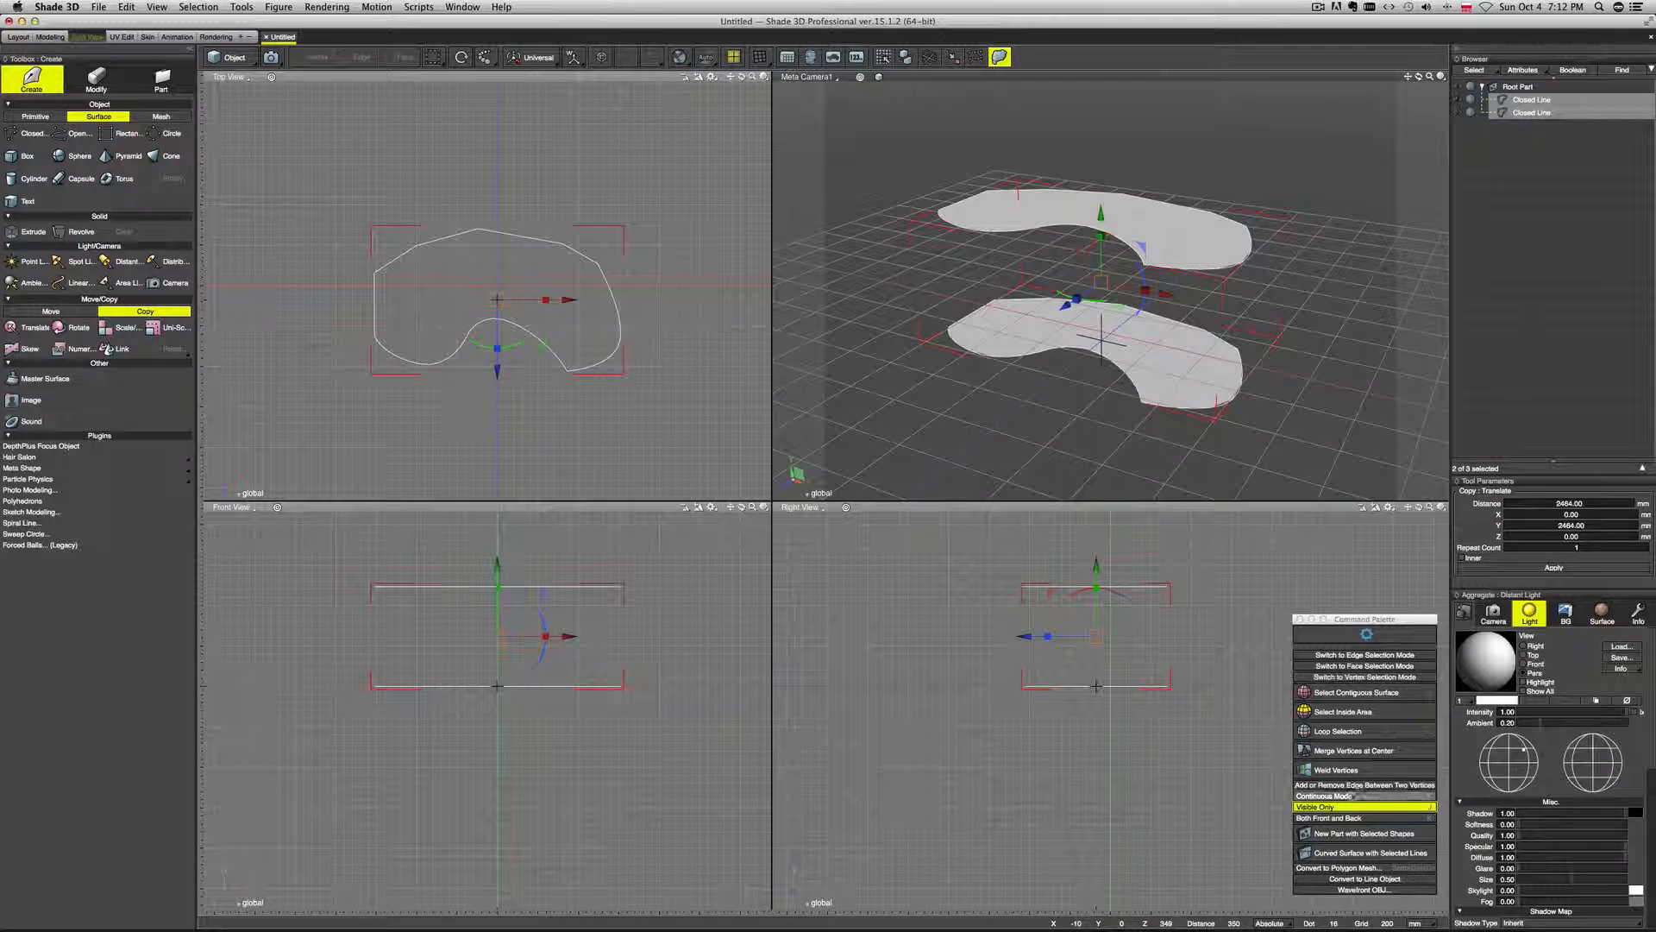
click(1370, 852)
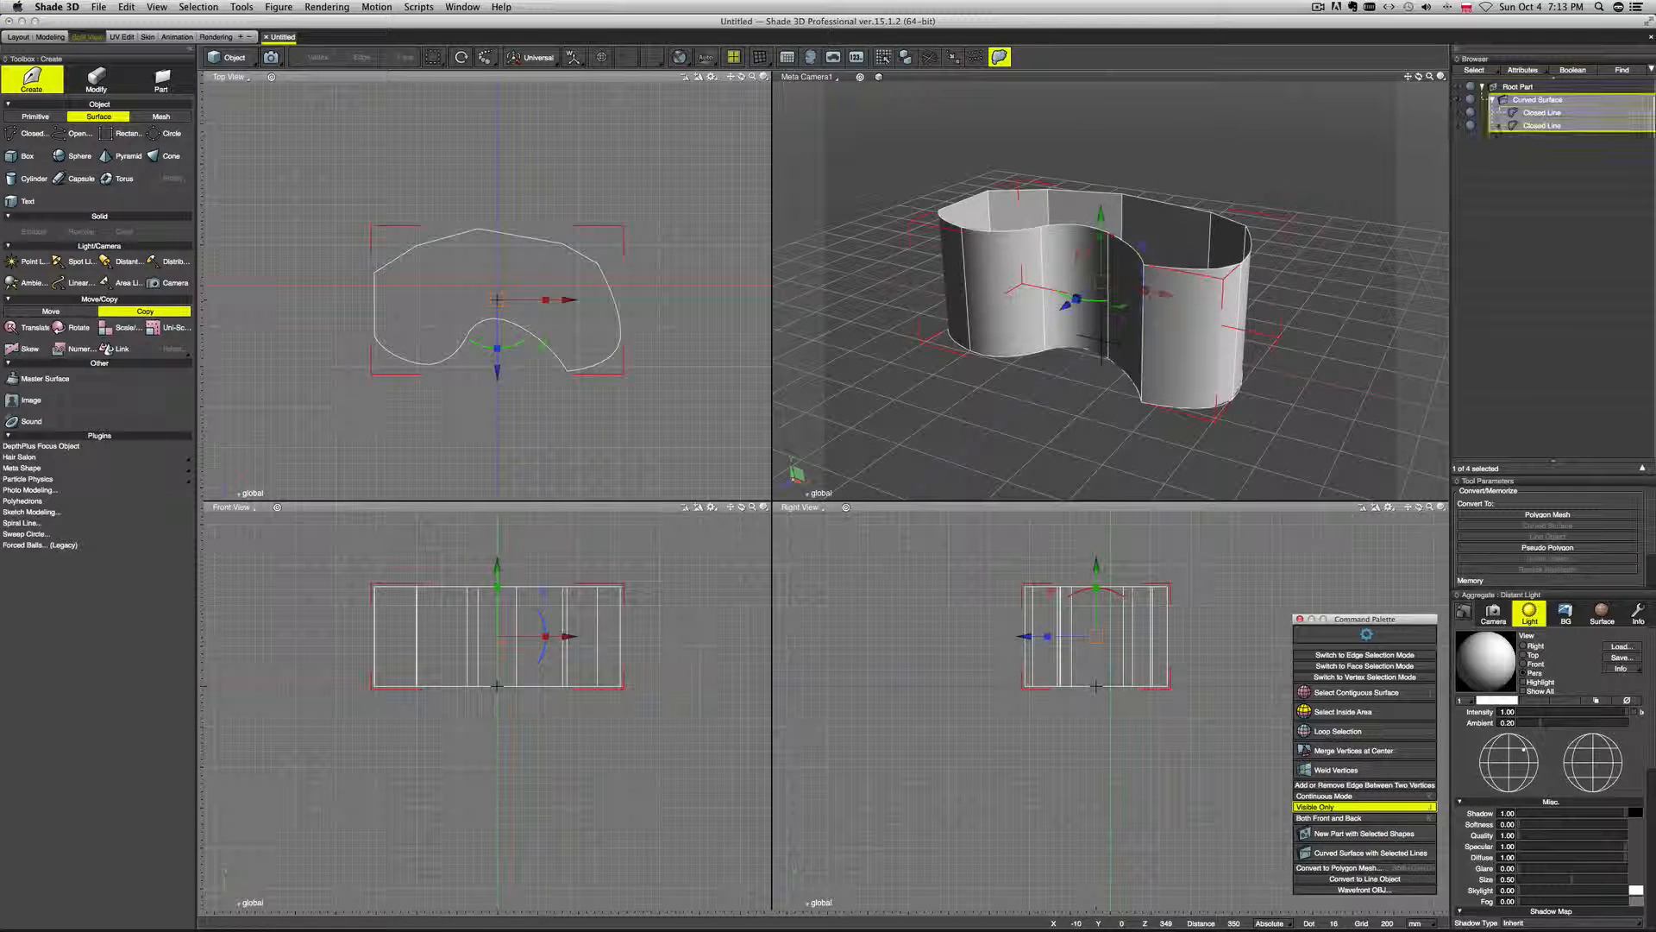
Duplicate the upper closed line and place one copy outside the curved surface, directly under the root part, as a top cap.
mouse_move(1331, 356)
middle_down()
mouse_move(1231, 354)
mouse_move(1260, 322)
mouse_move(1328, 342)
mouse_move(1302, 351)
middle_up()
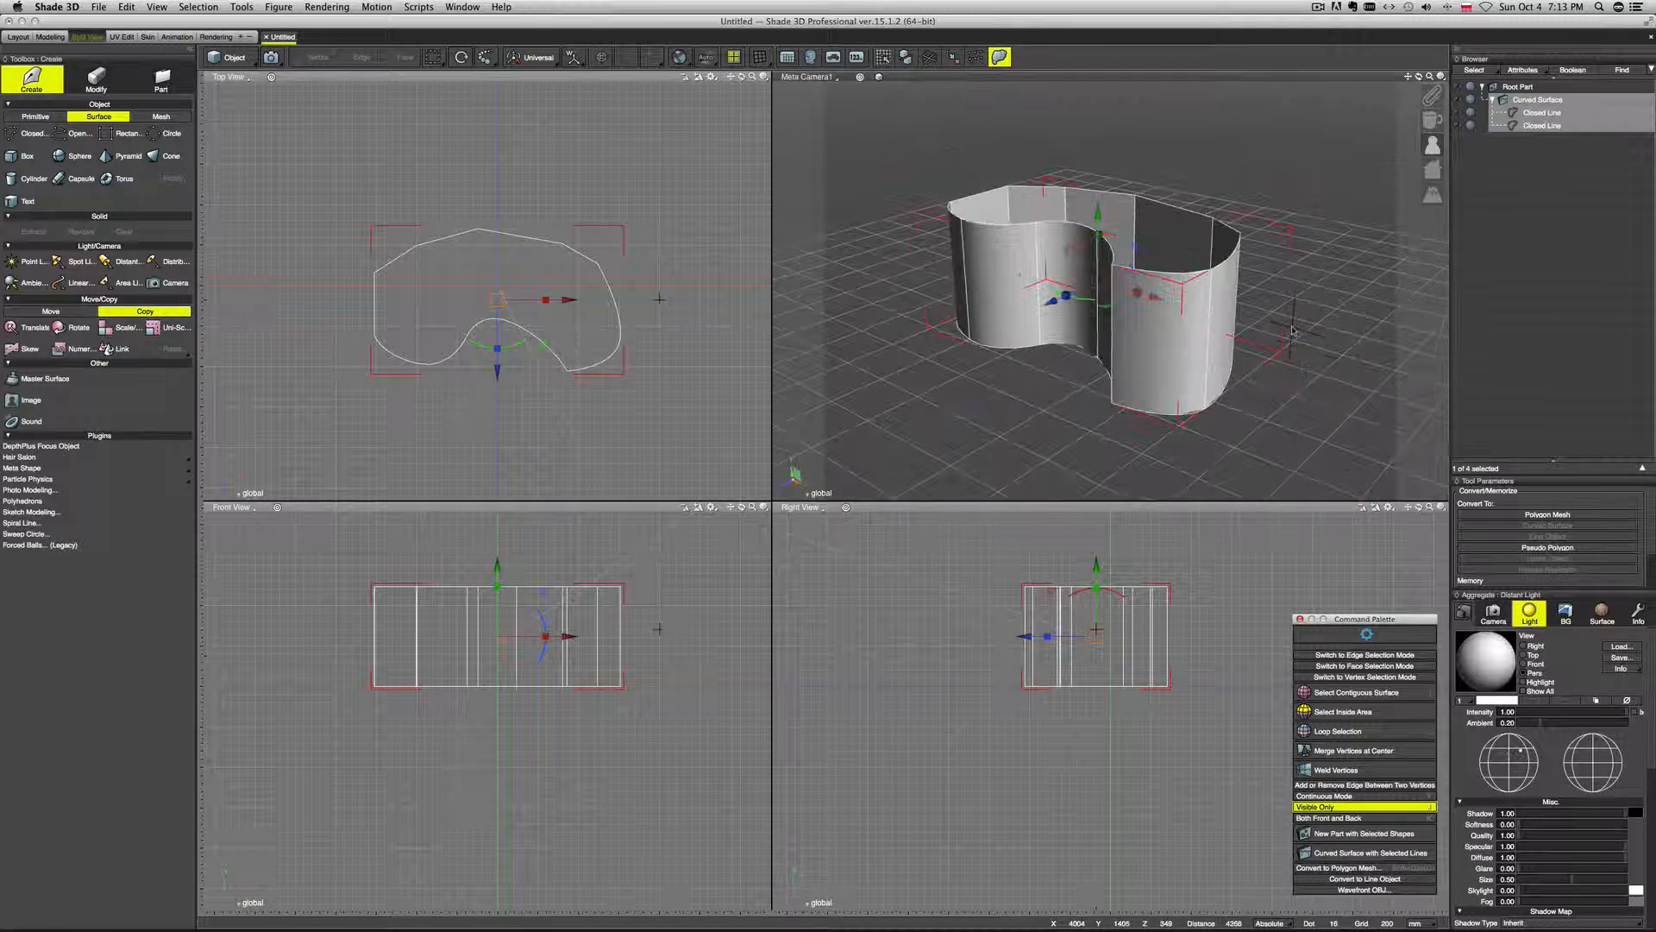
scroll(1292, 328, down, 2)
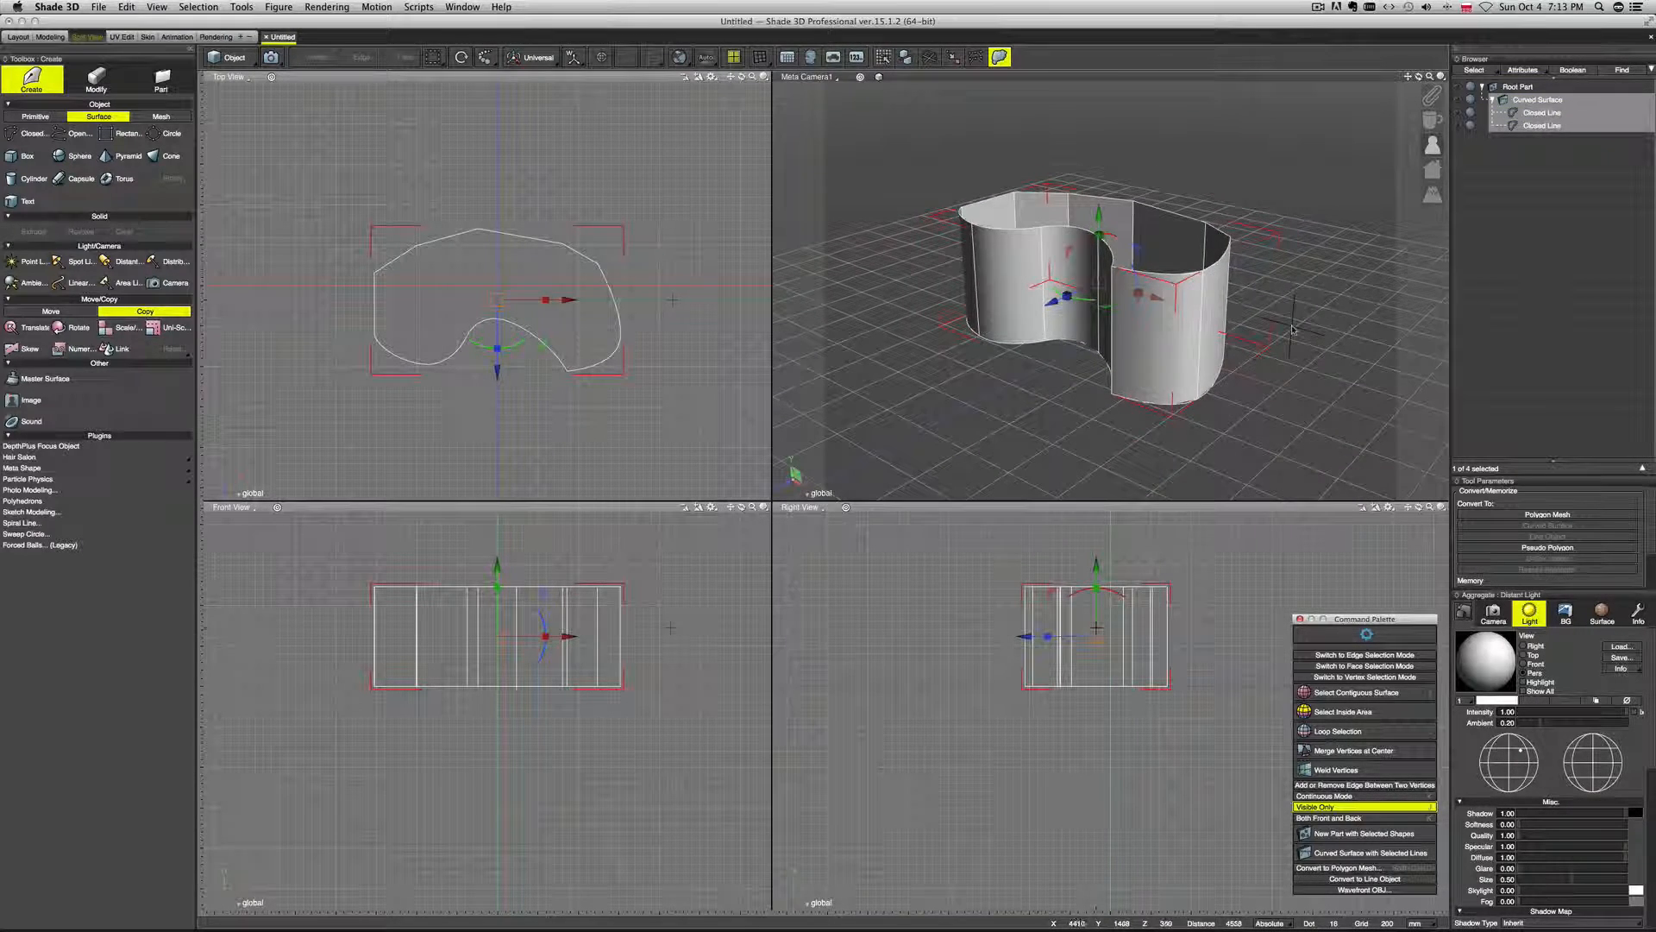
scroll(1292, 329, up, 4)
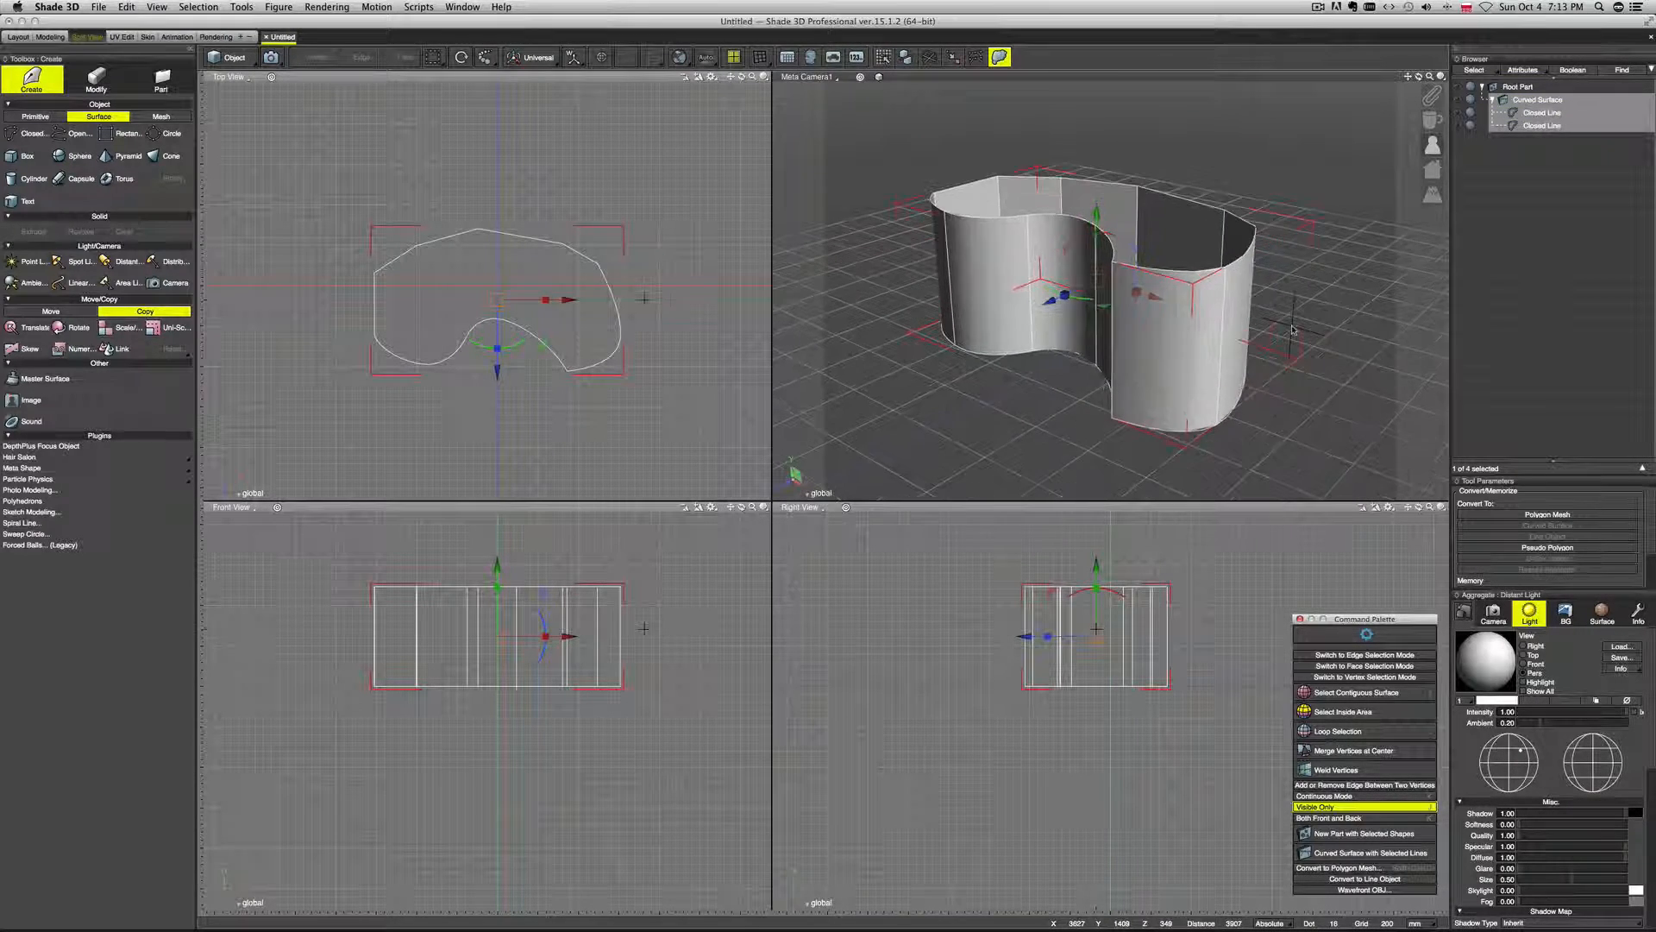
click(1578, 113)
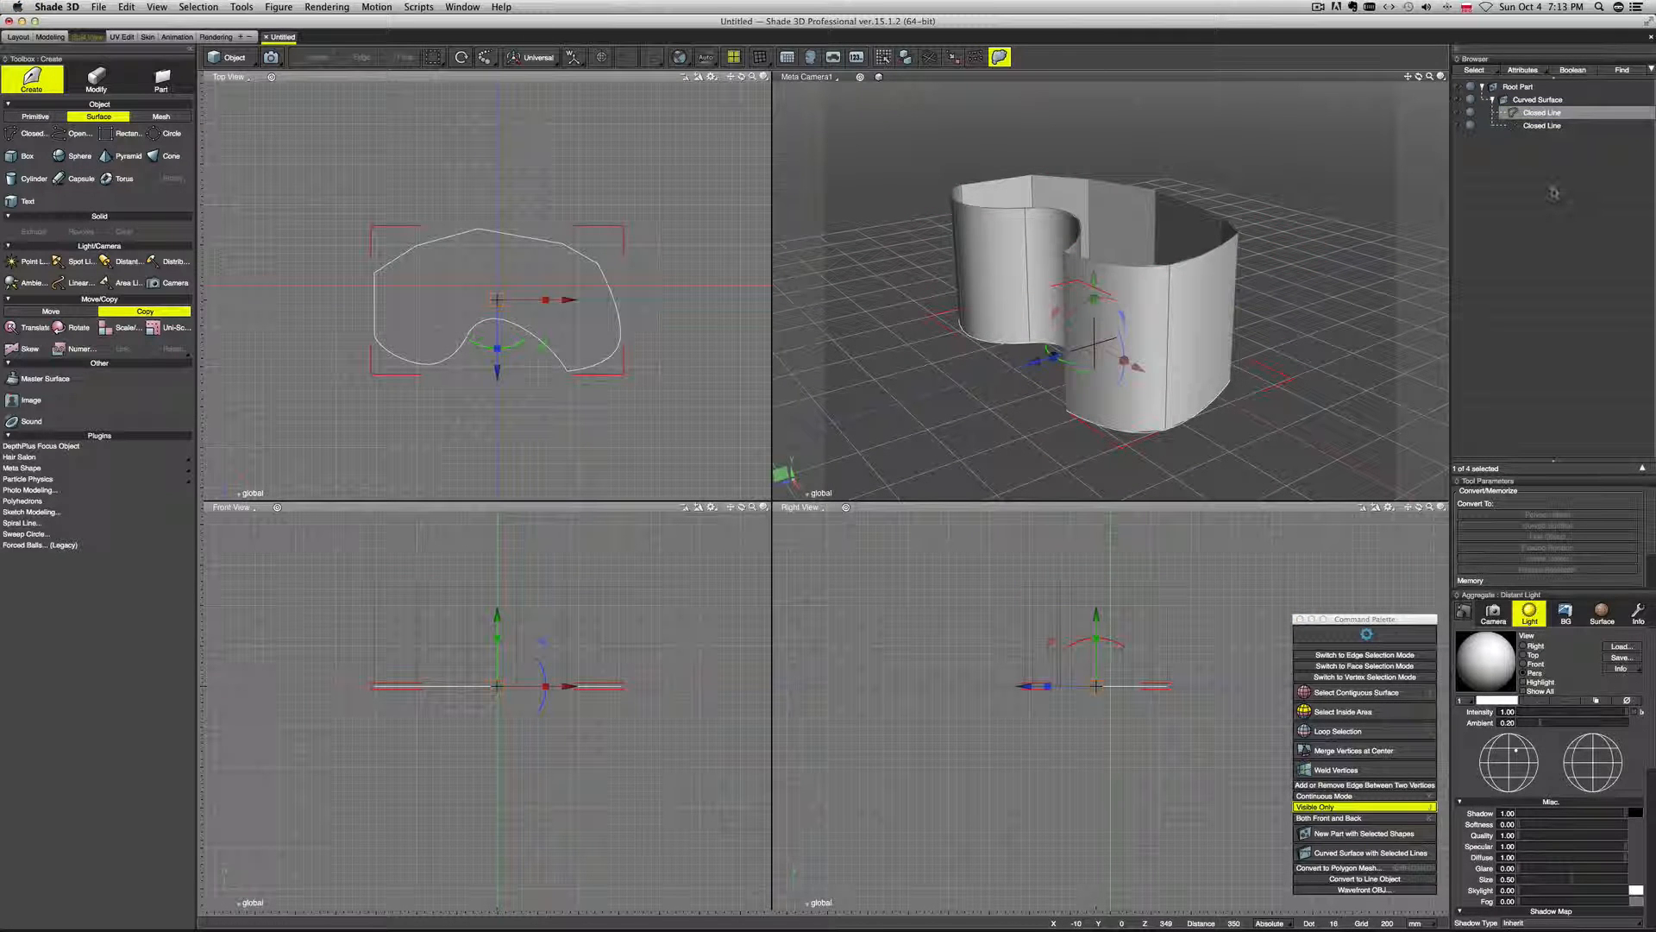
click(1558, 115)
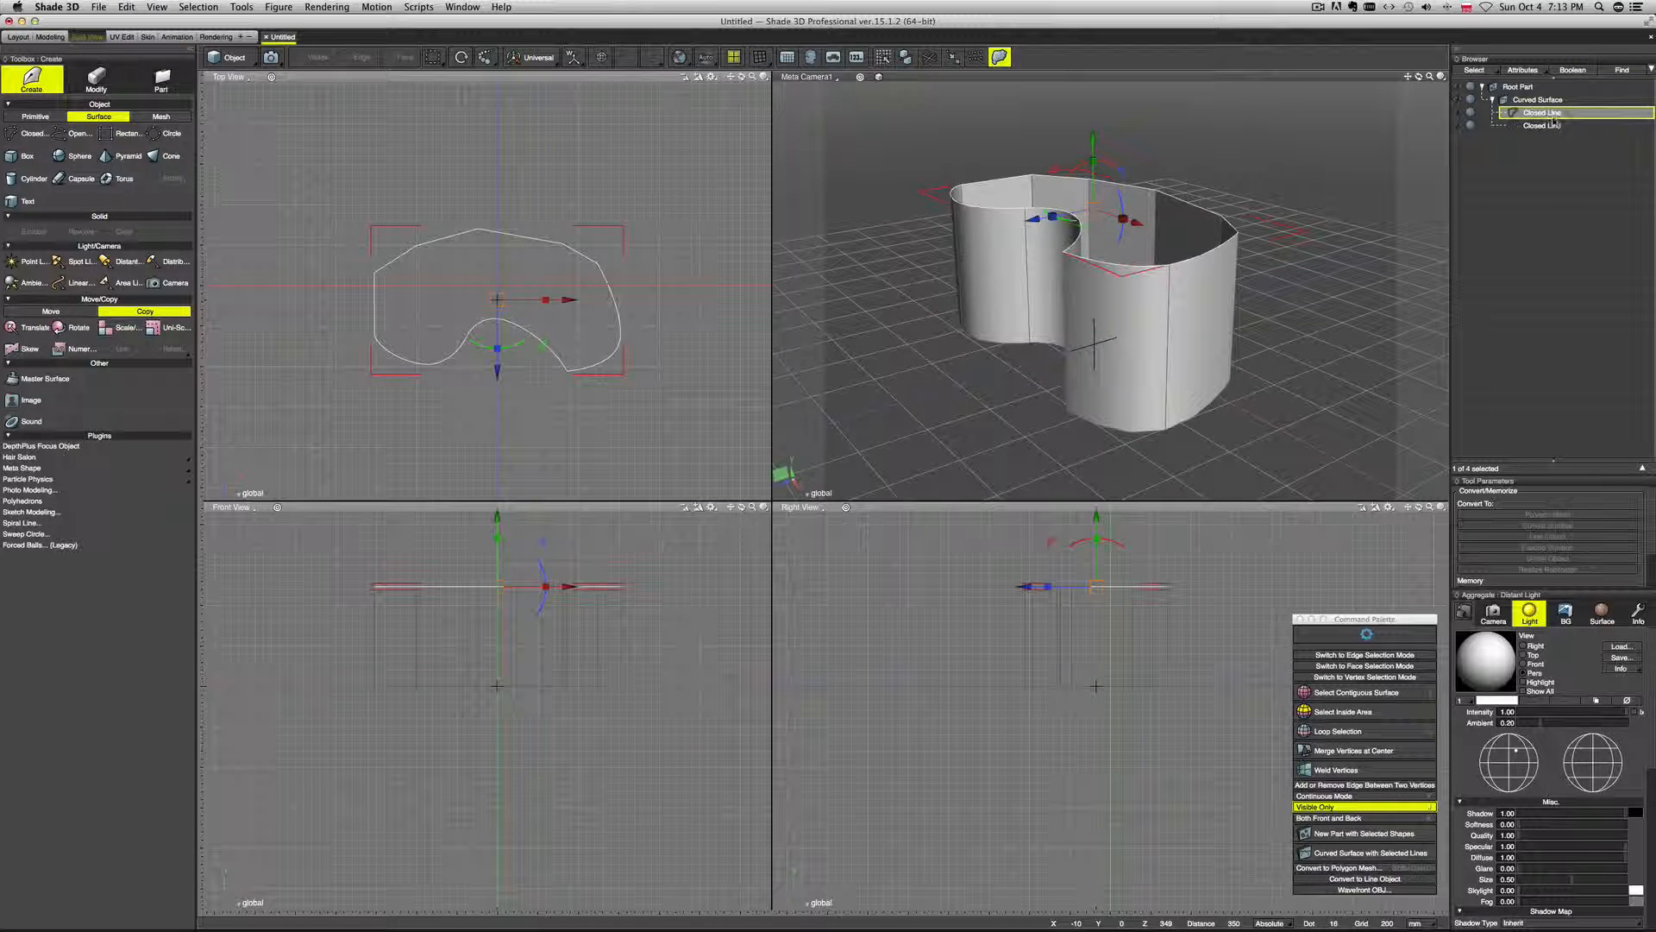
key(super+v)
click(1564, 116)
drag(1566, 116, 1568, 94)
Duplicate the lower closed line and place one copy above the curved surface in the root part as a bottom cap.
middle_drag(1318, 207, 1355, 146)
click(1544, 139)
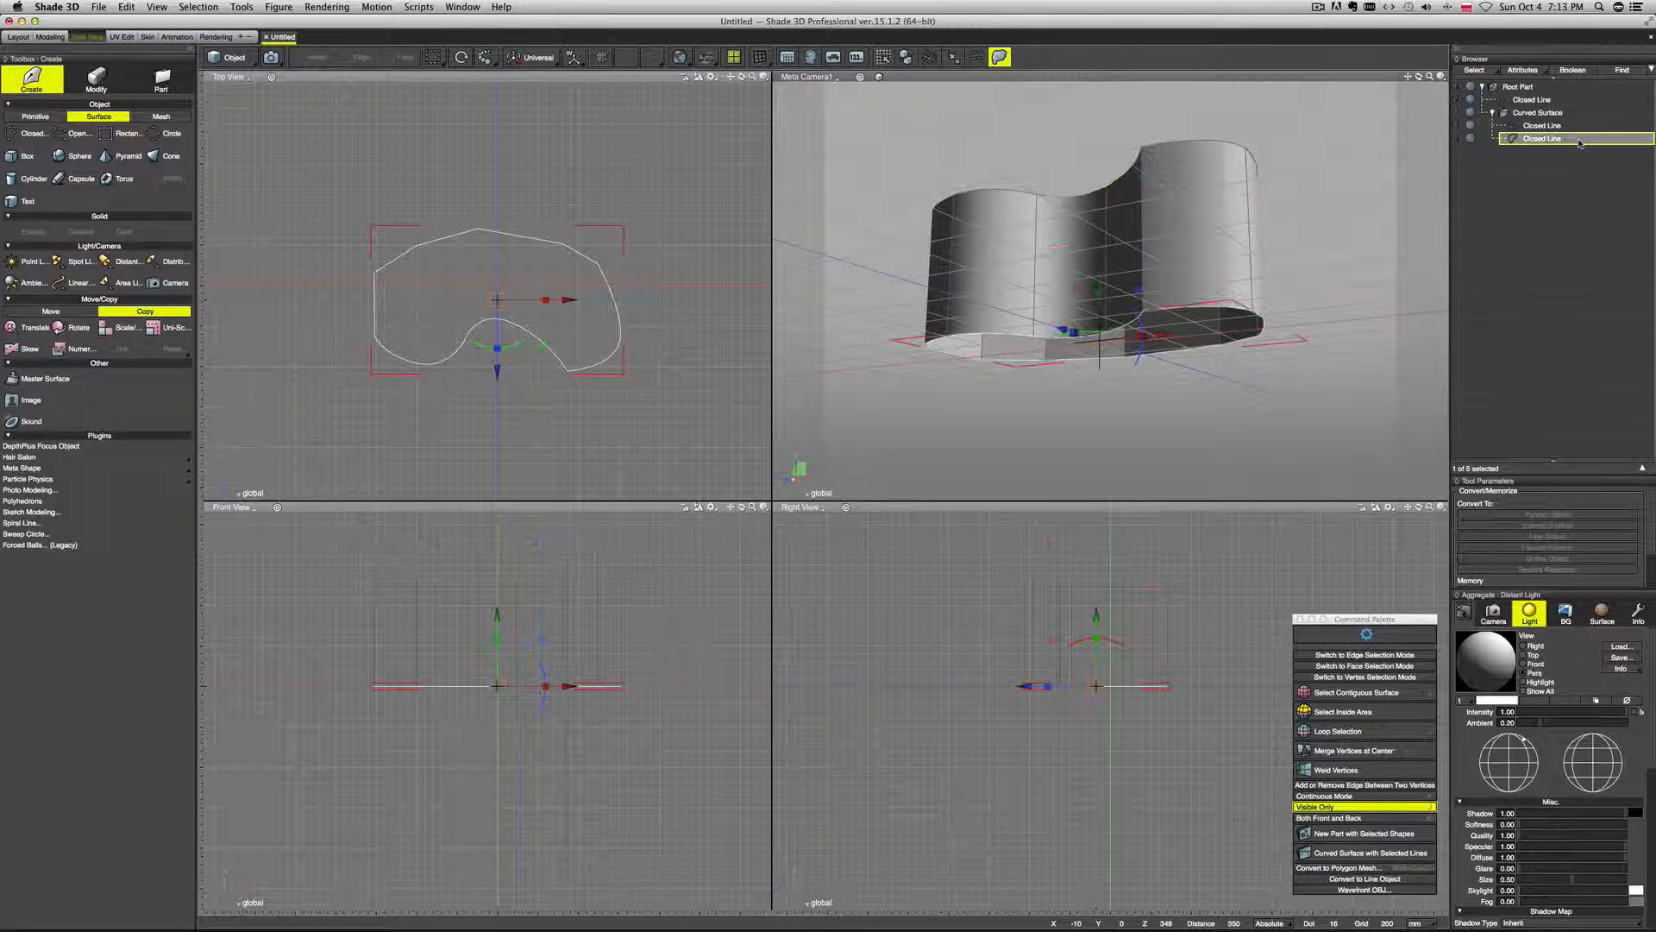
key(super+v)
click(1570, 142)
click(1563, 153)
drag(1569, 154, 1544, 108)
middle_drag(1317, 223, 1318, 310)
mouse_move(1549, 113)
mouse_down()
mouse_move(1547, 149)
mouse_move(1542, 116)
mouse_up()
click(1493, 126)
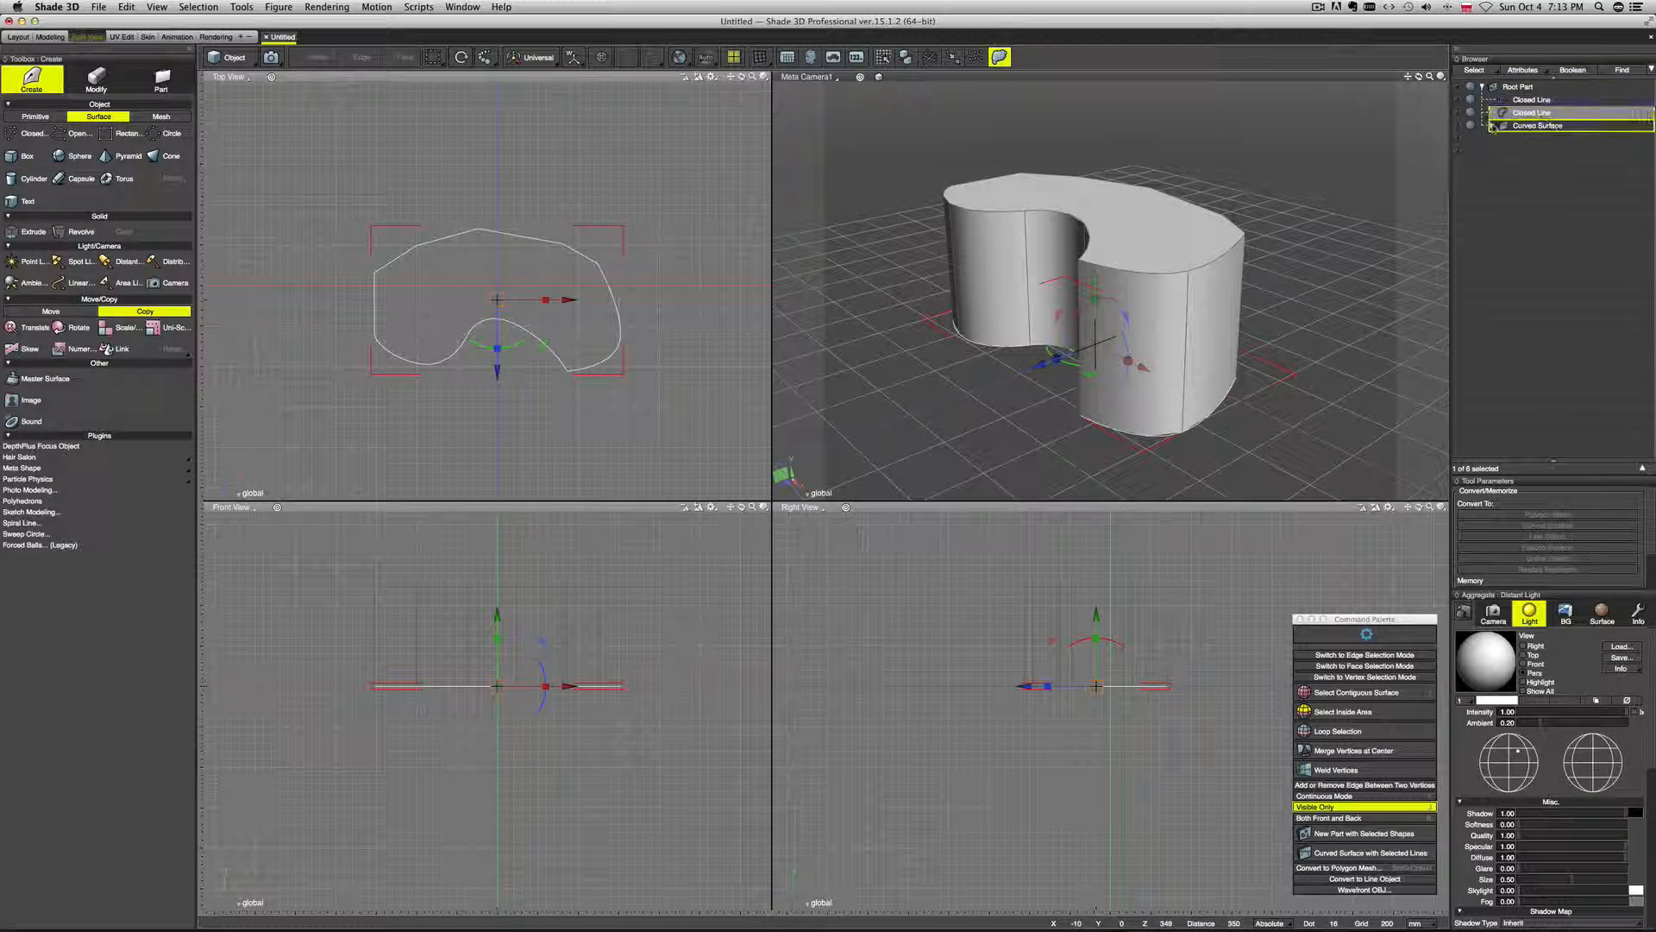
Group the two cap lines and the curved surface into a new part.
click(1559, 101)
shift+click(1571, 127)
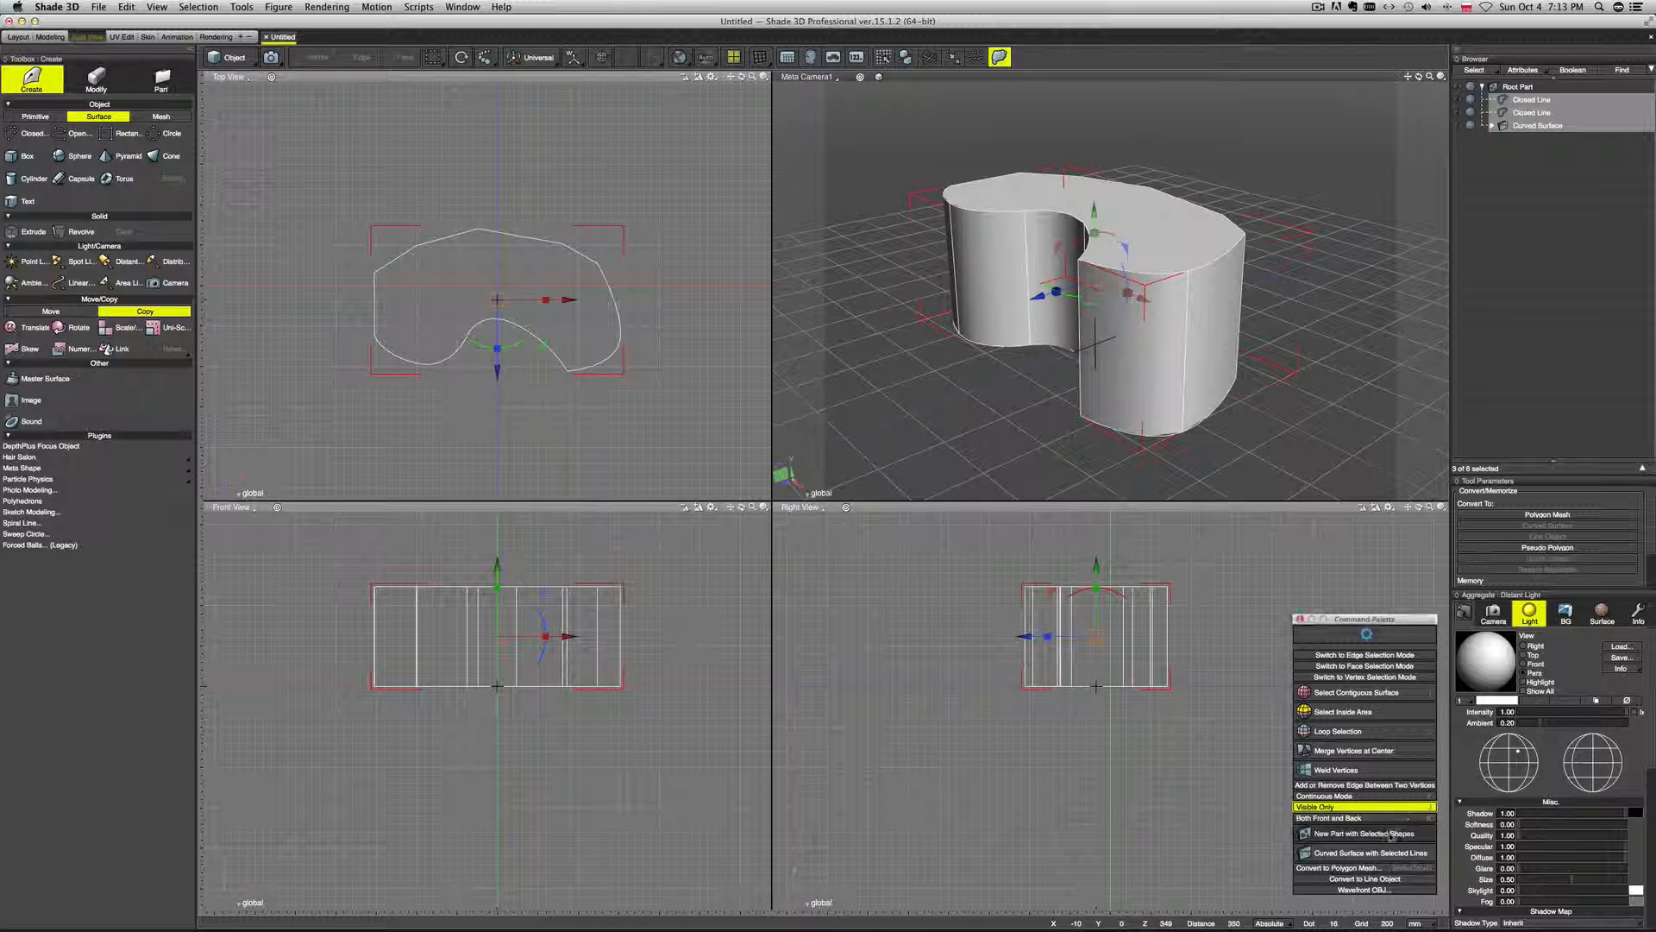
click(1389, 835)
click(1493, 100)
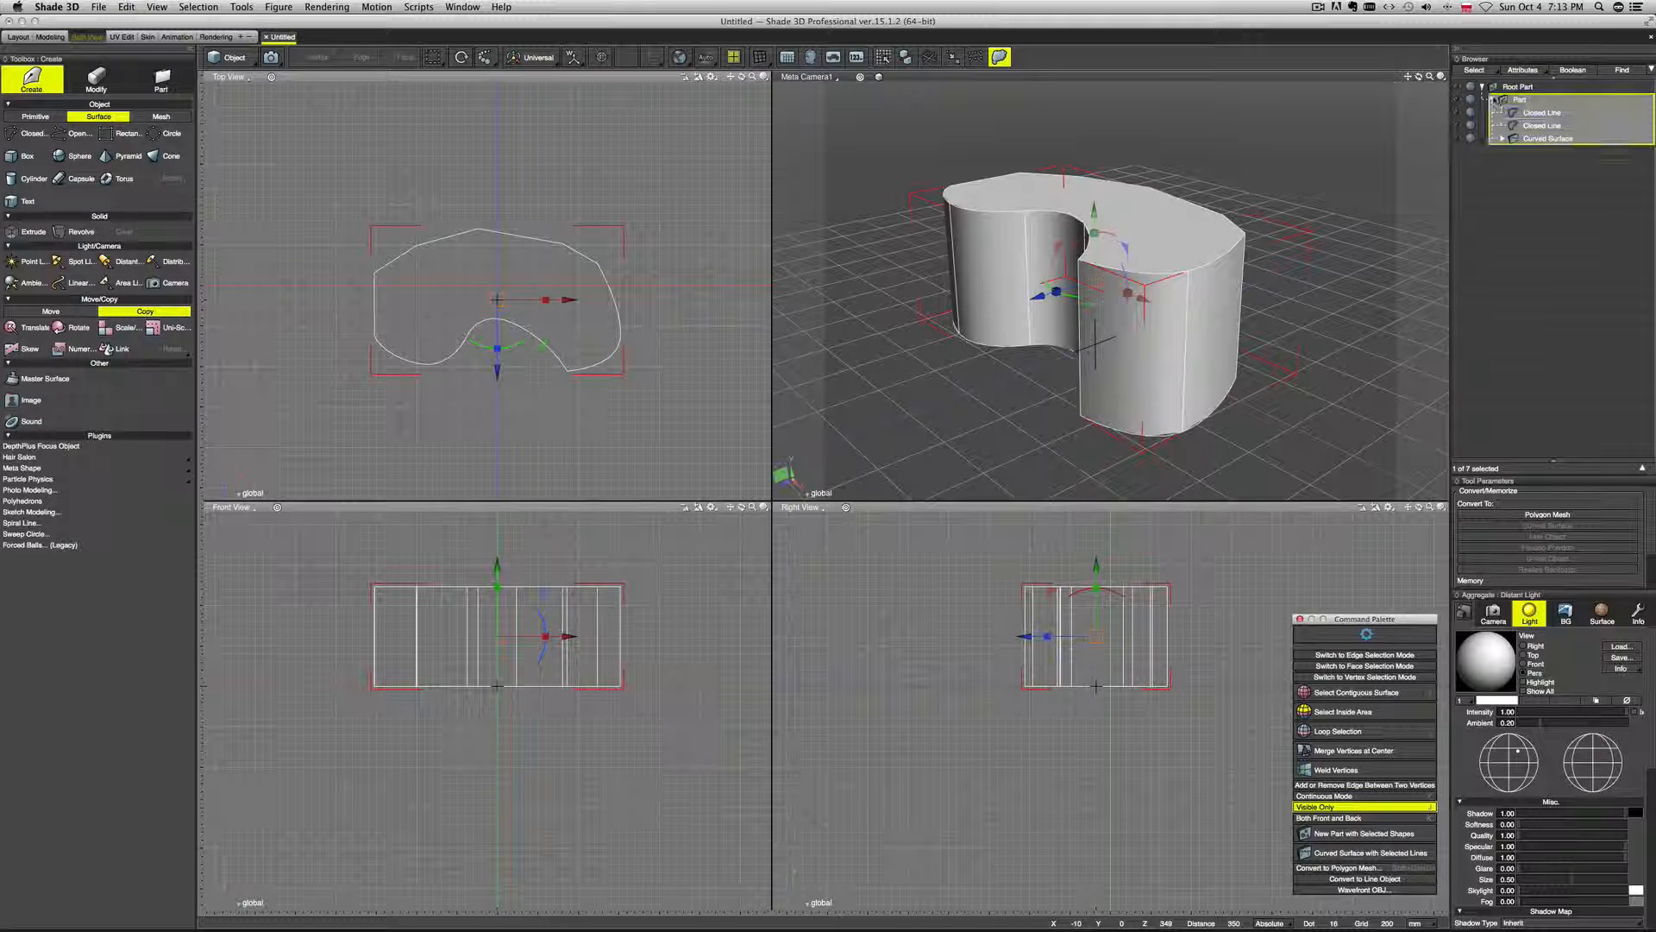
Delete the top and bottom cap lines from the part, keeping only the curved surface.
mouse_move(1301, 335)
middle_down()
mouse_move(1193, 335)
mouse_move(1341, 333)
mouse_move(1297, 340)
middle_up()
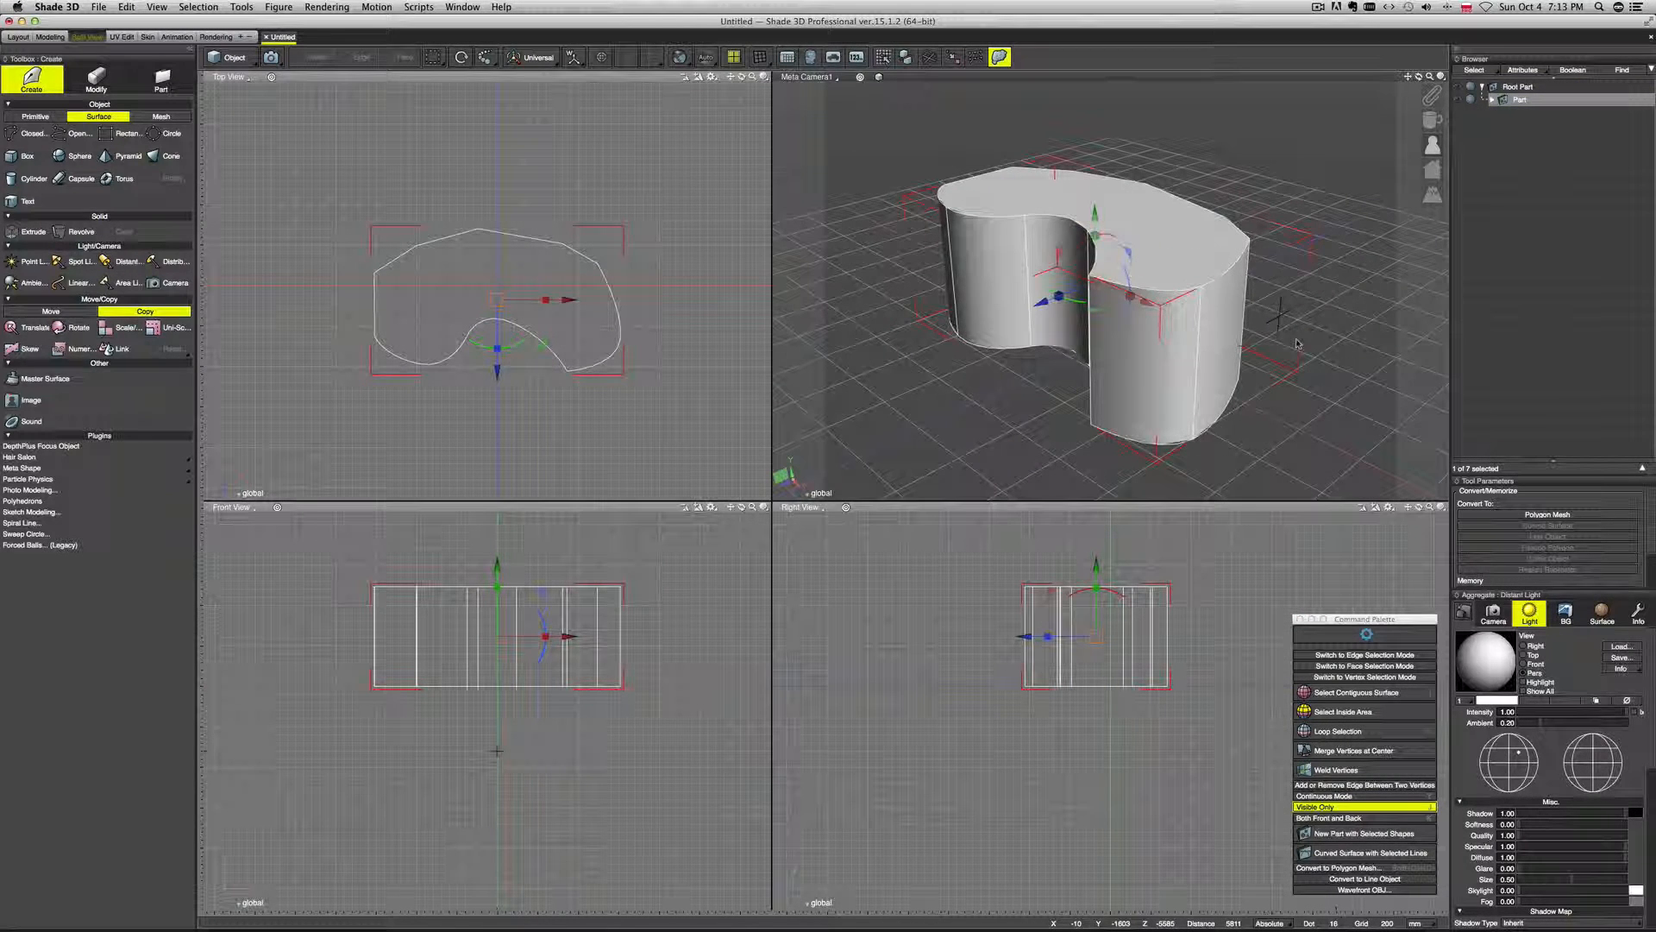
click(1492, 100)
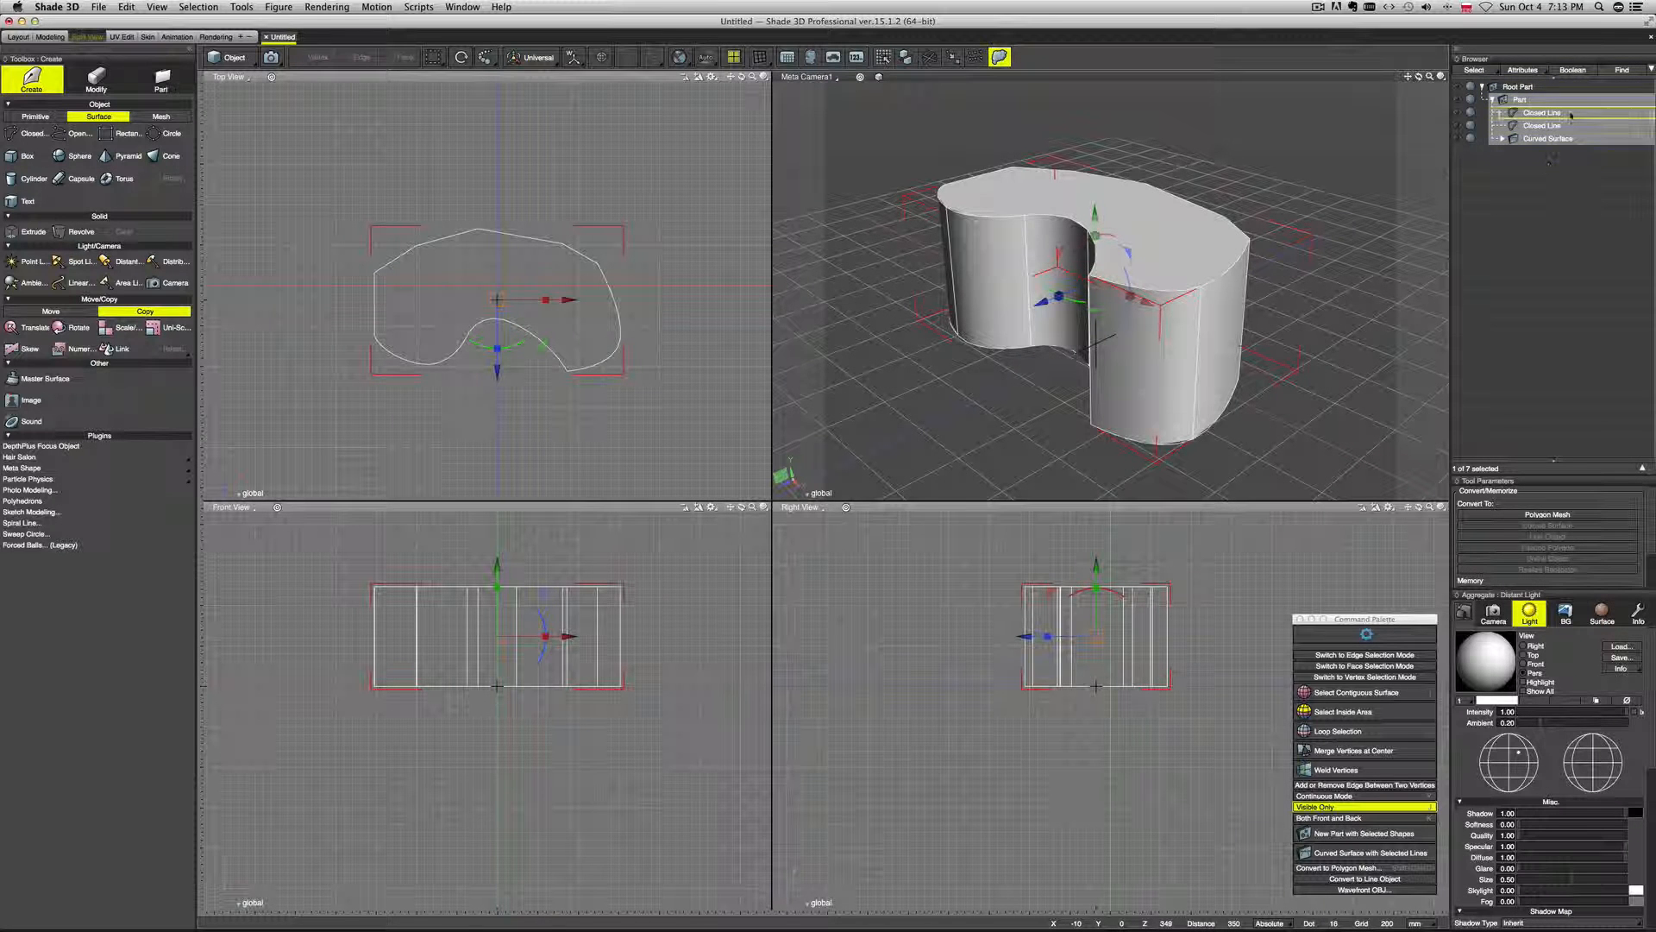
click(1541, 114)
click(1503, 139)
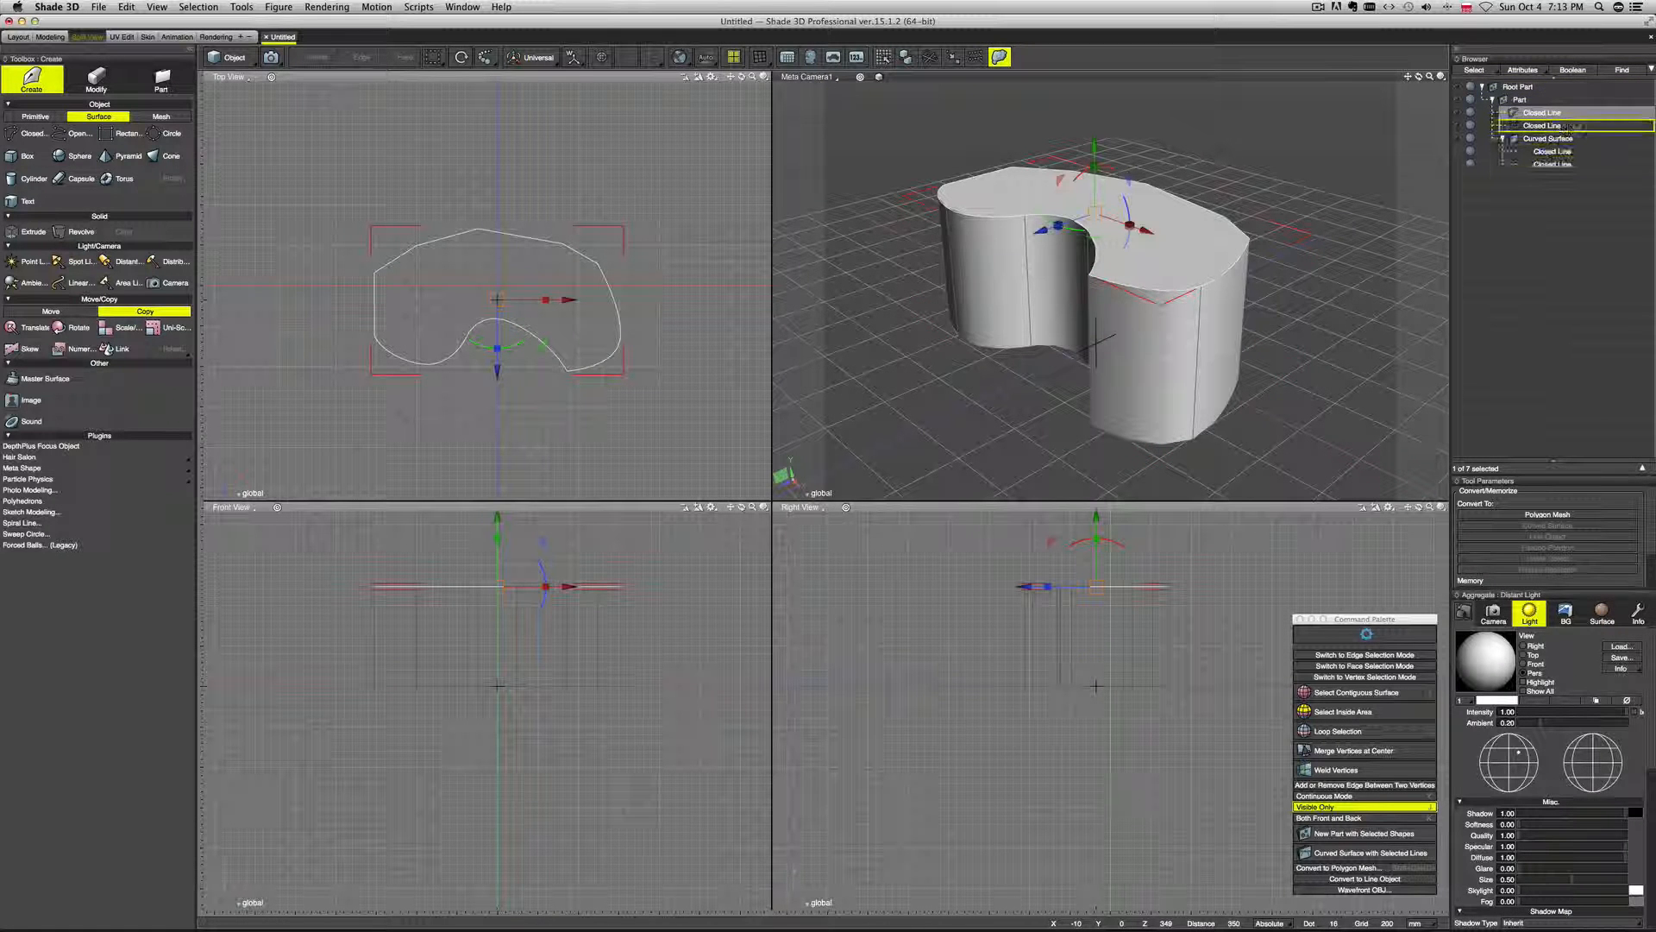
key(Delete)
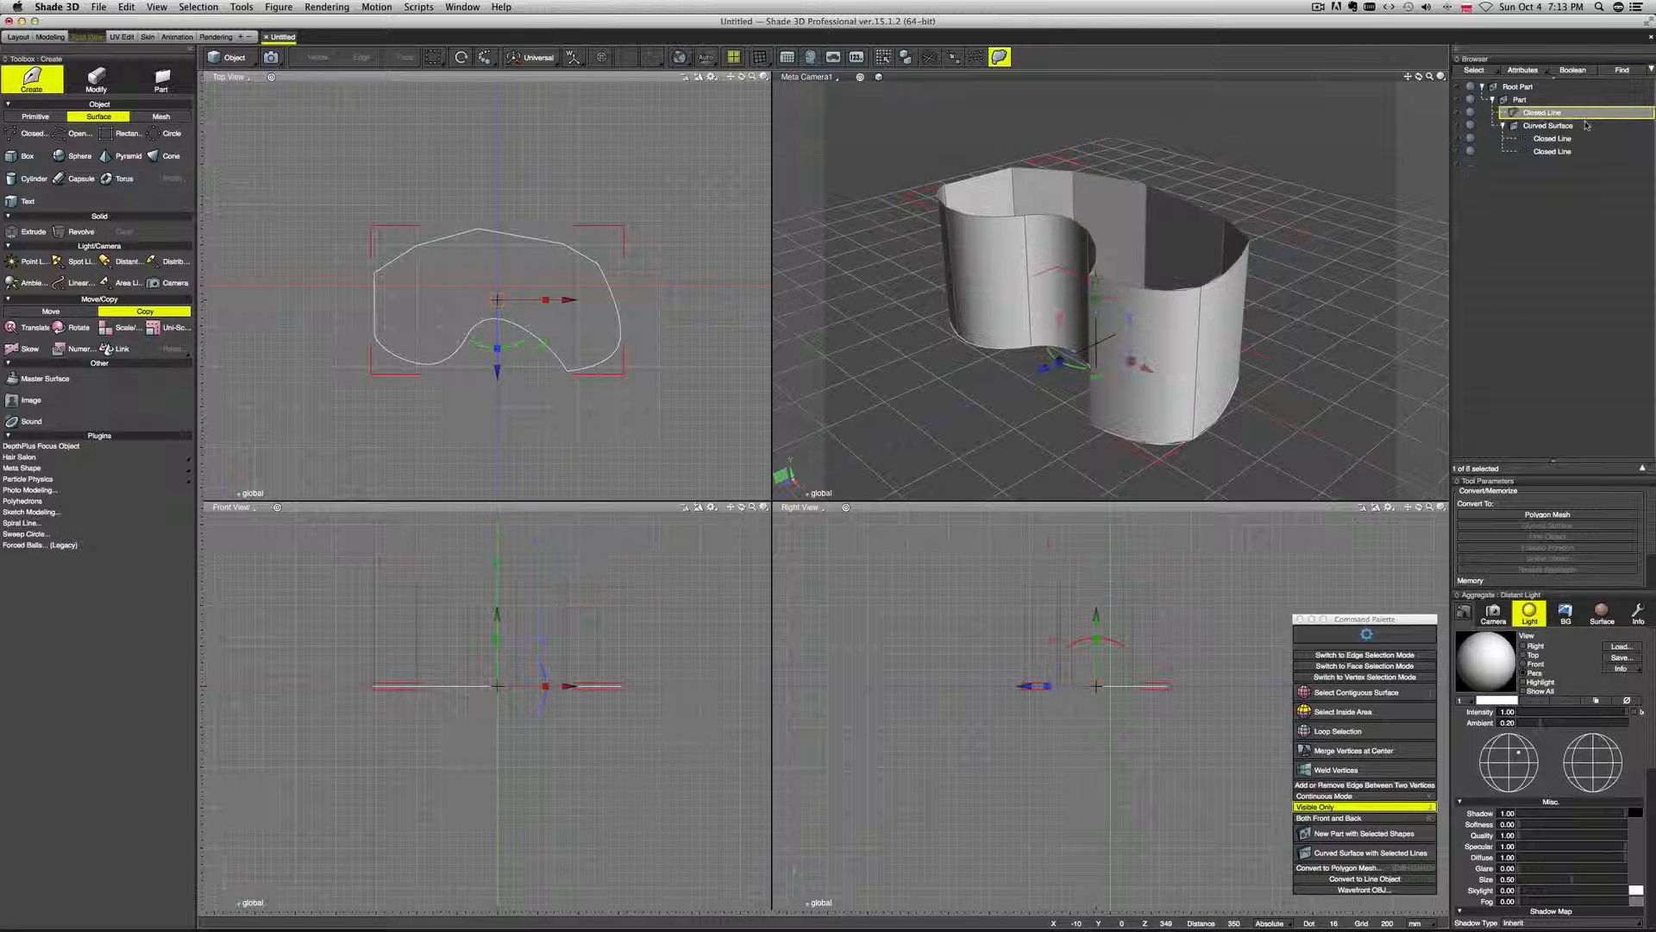
key(Delete)
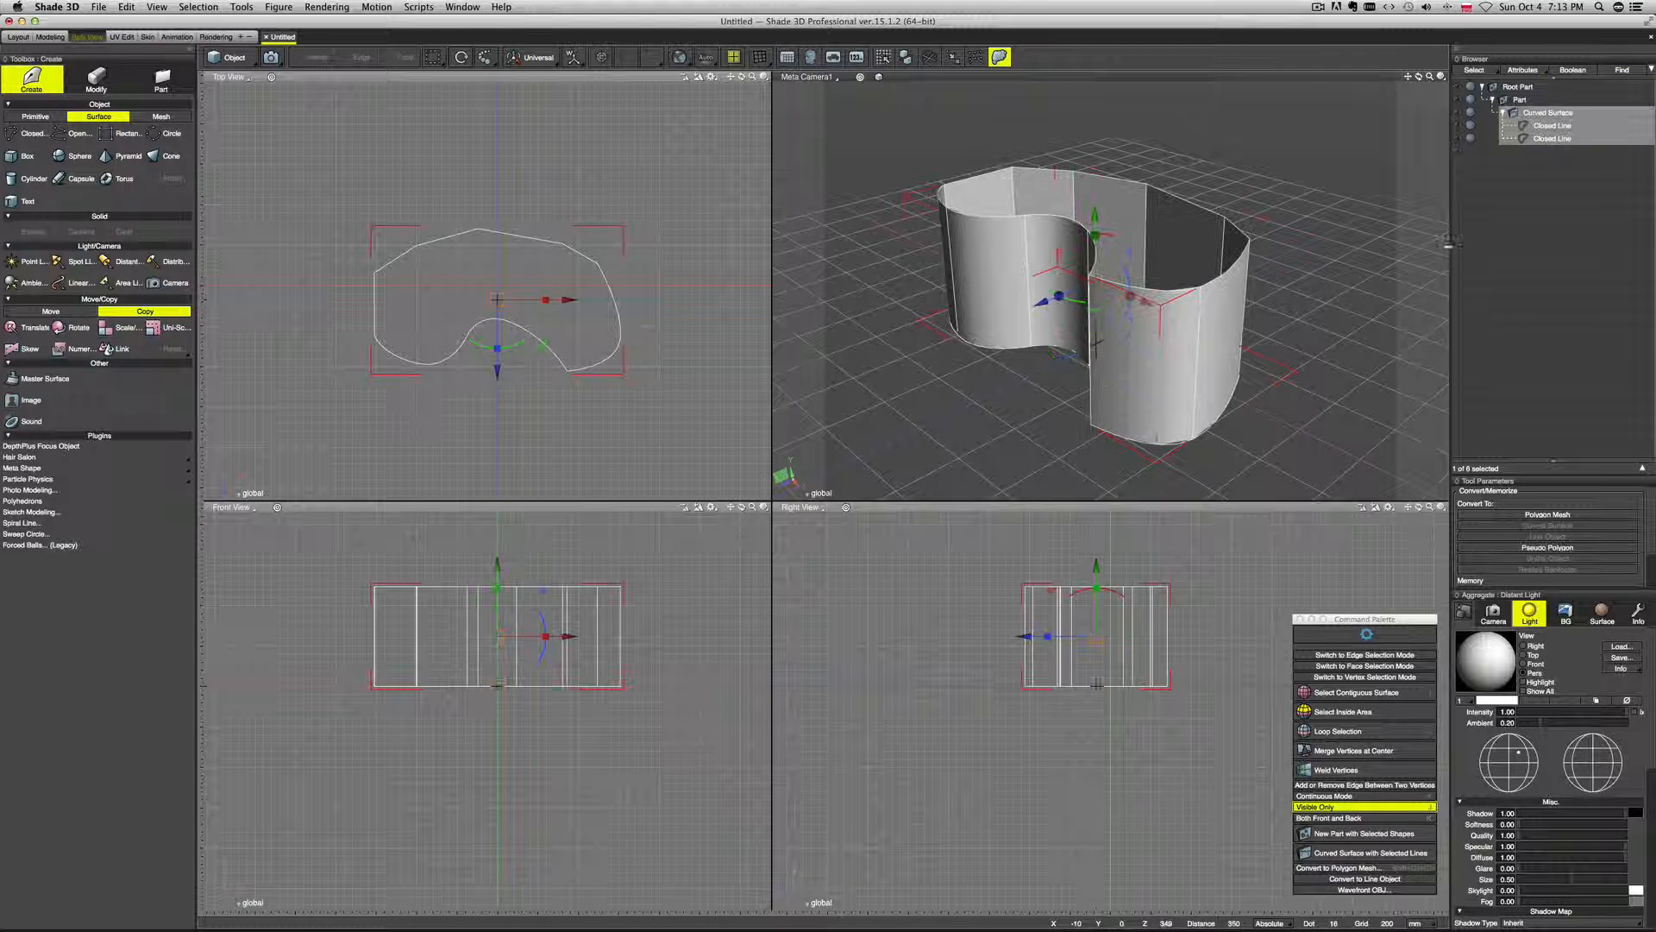
Duplicate the upper closed line inside the curved surface.
middle_drag(1290, 301, 1308, 261)
click(1602, 129)
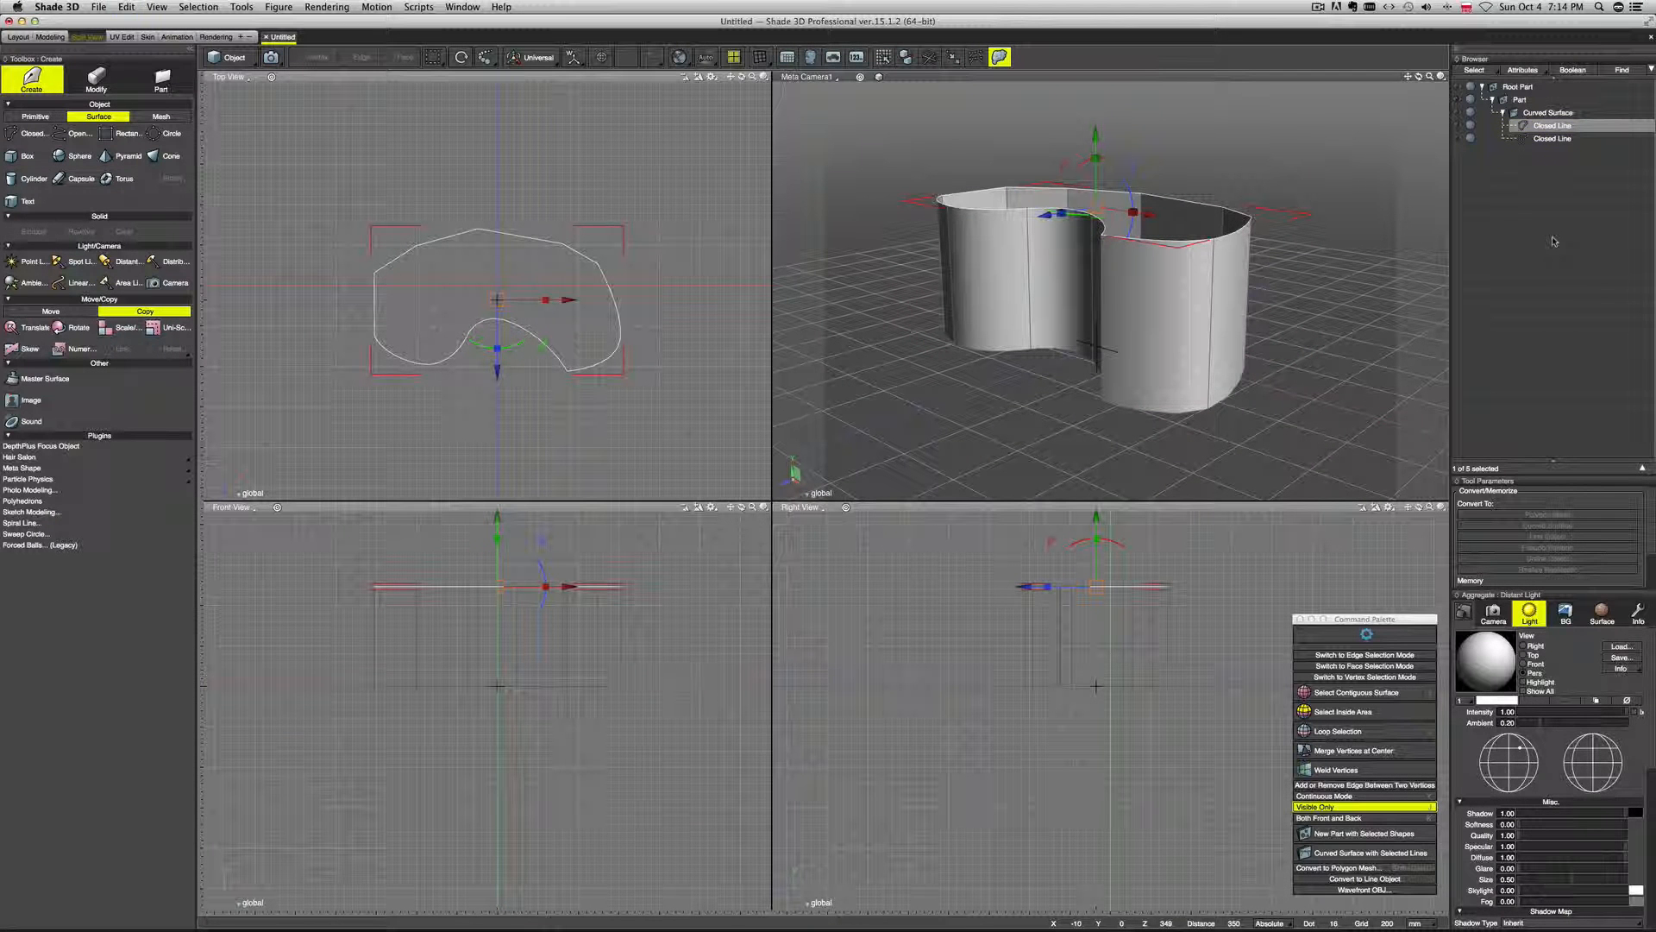
key(super+v)
drag(1578, 140, 1579, 127)
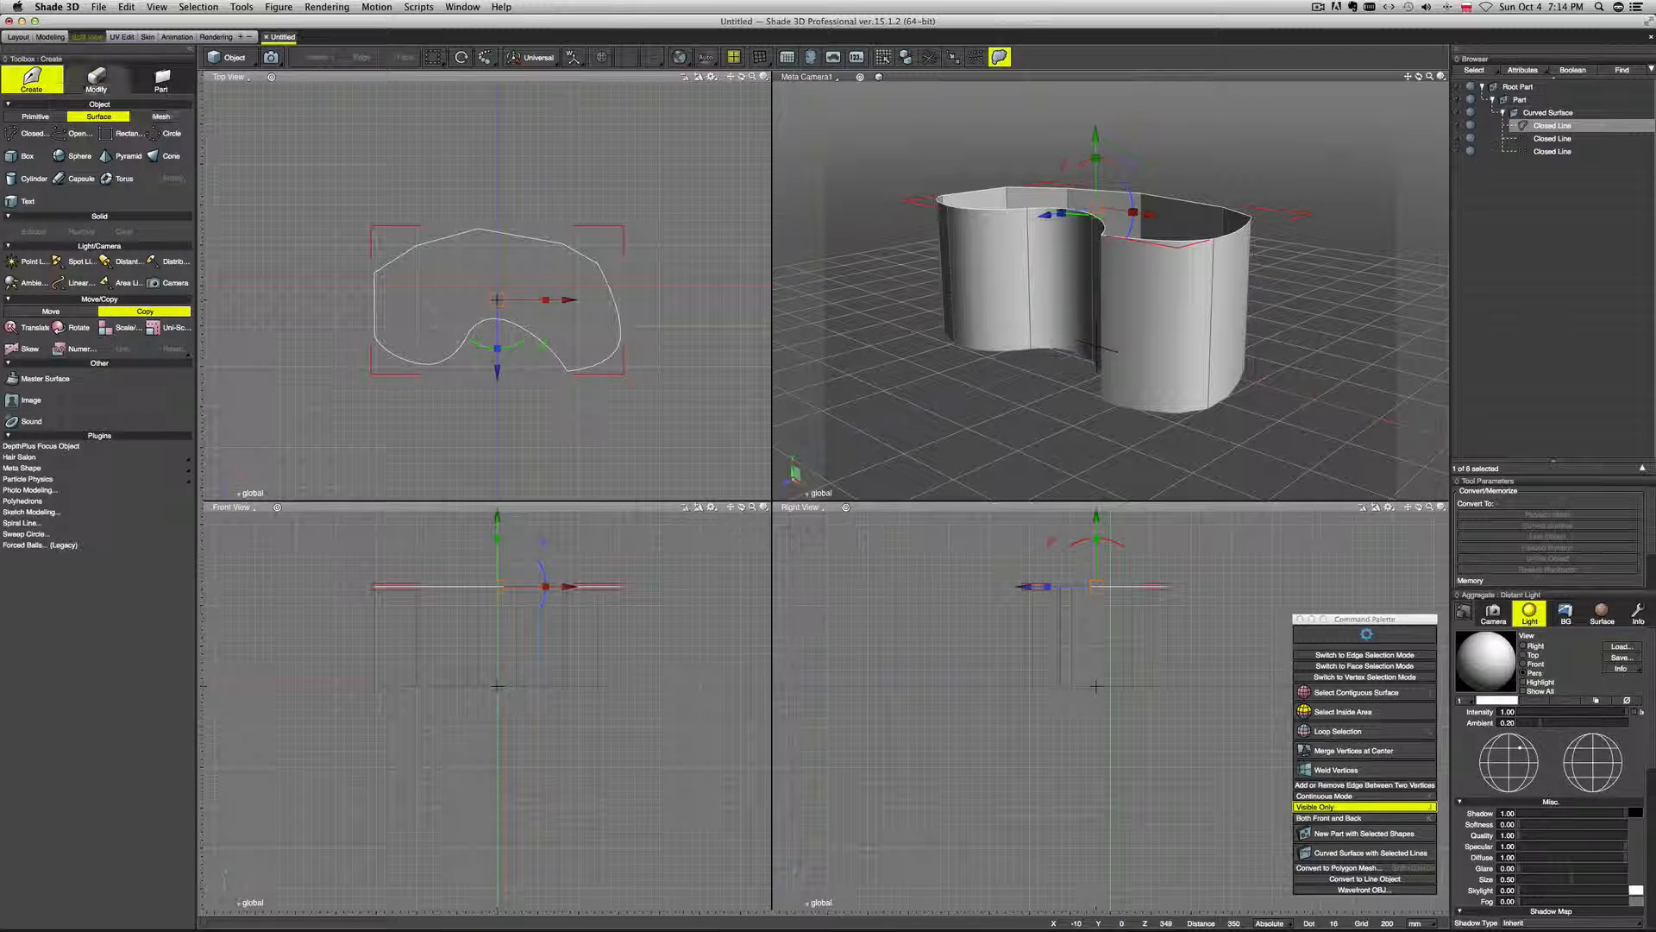
Degenerate the first closed line of the curved surface to a point to close off the top.
click(96, 80)
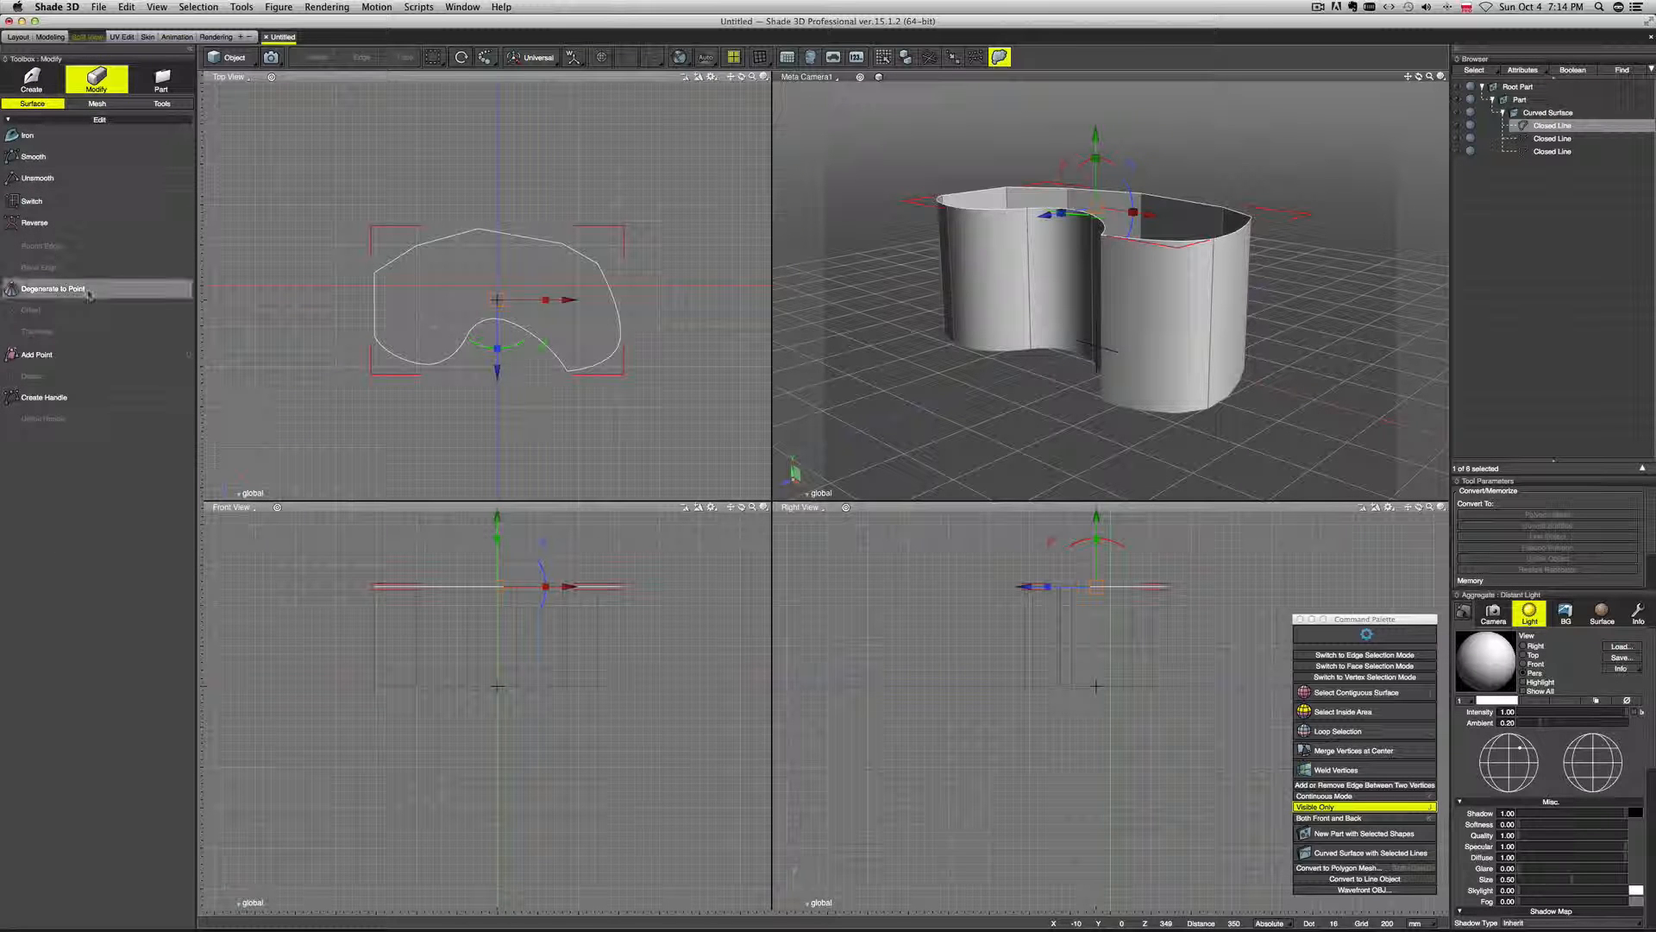
click(51, 289)
middle_drag(489, 111, 460, 145)
middle_drag(1199, 272, 1191, 324)
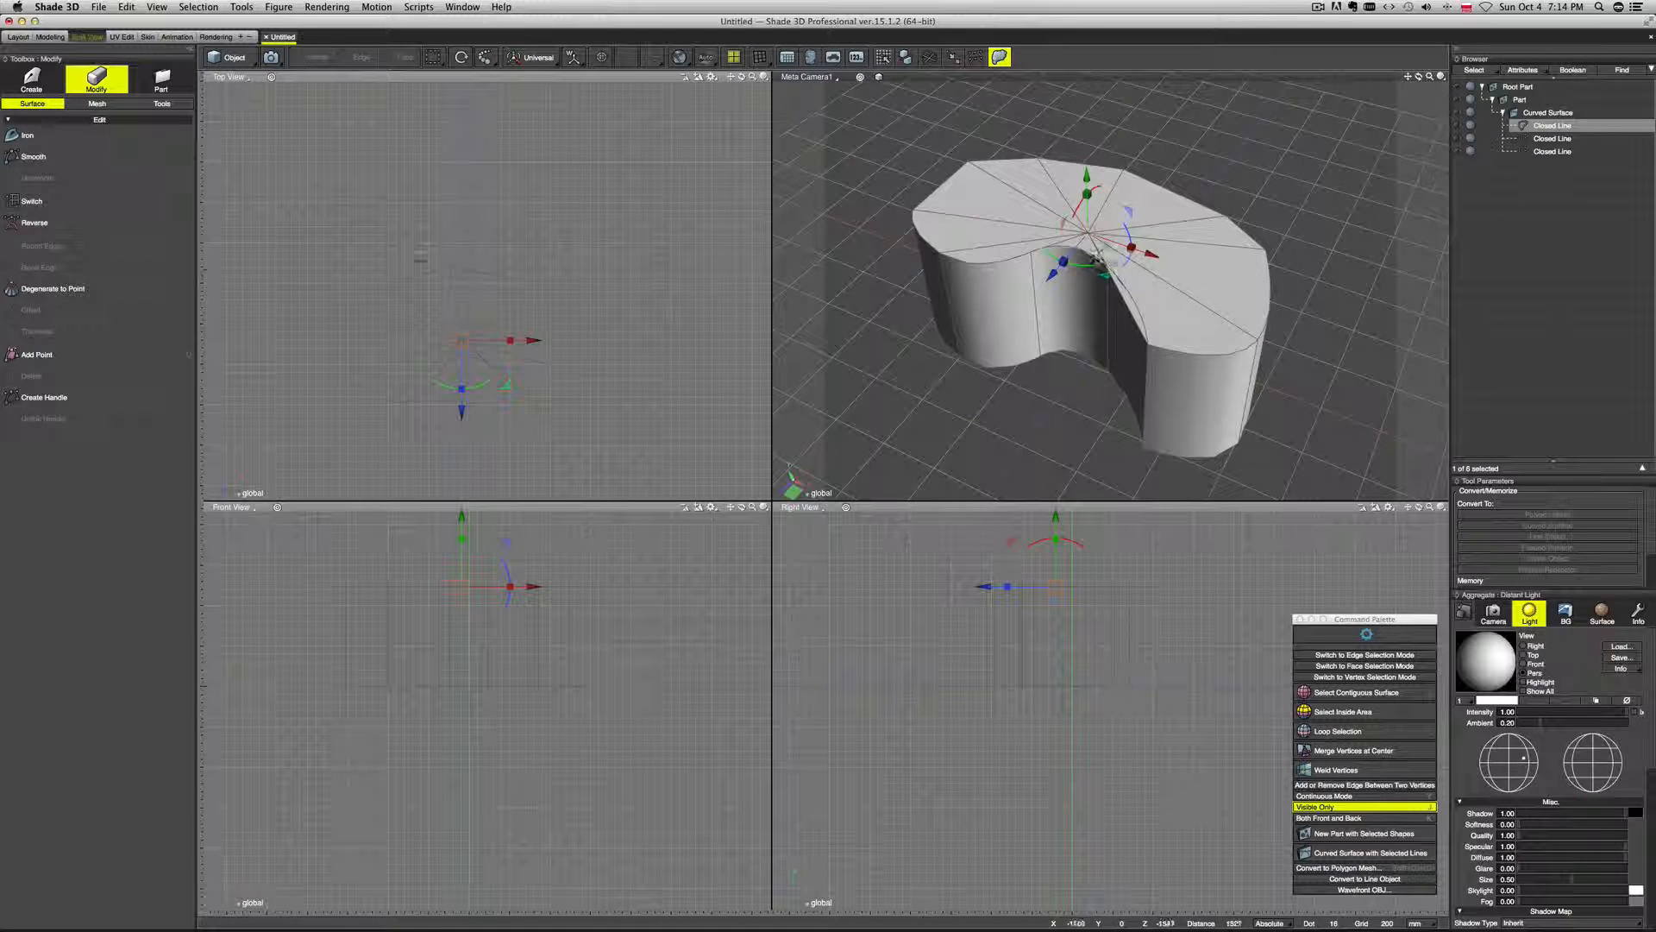
Move the control points on the concave side of the upper outline outward about 366 mm along Z.
click(1547, 139)
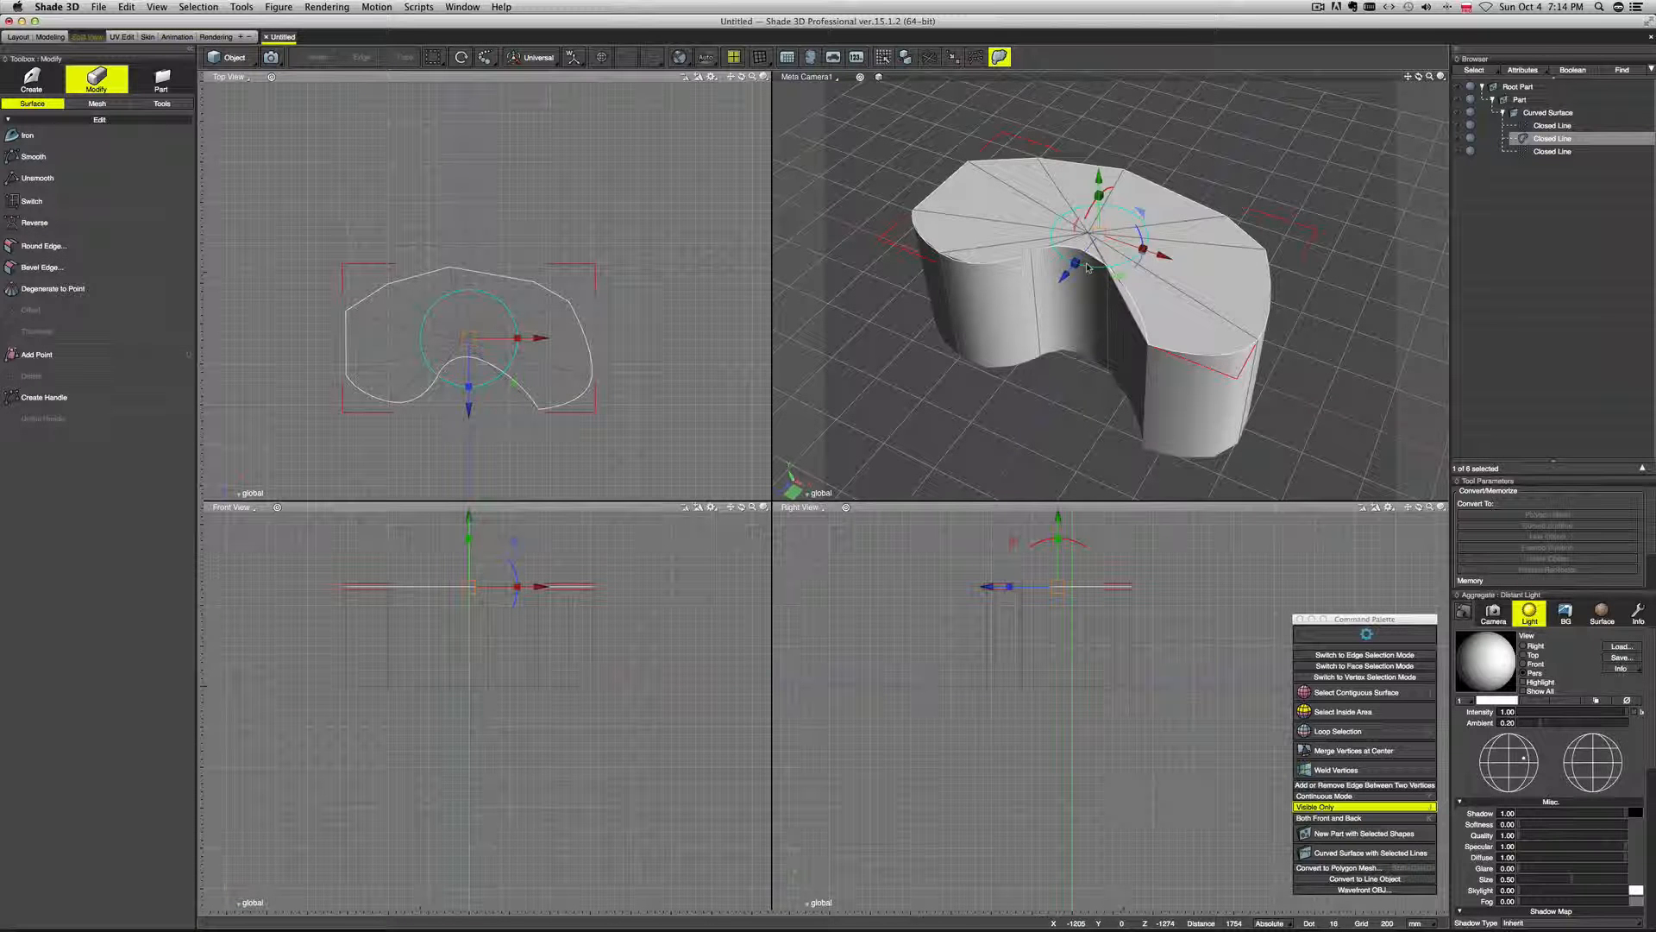
click(1088, 267)
click(1046, 270)
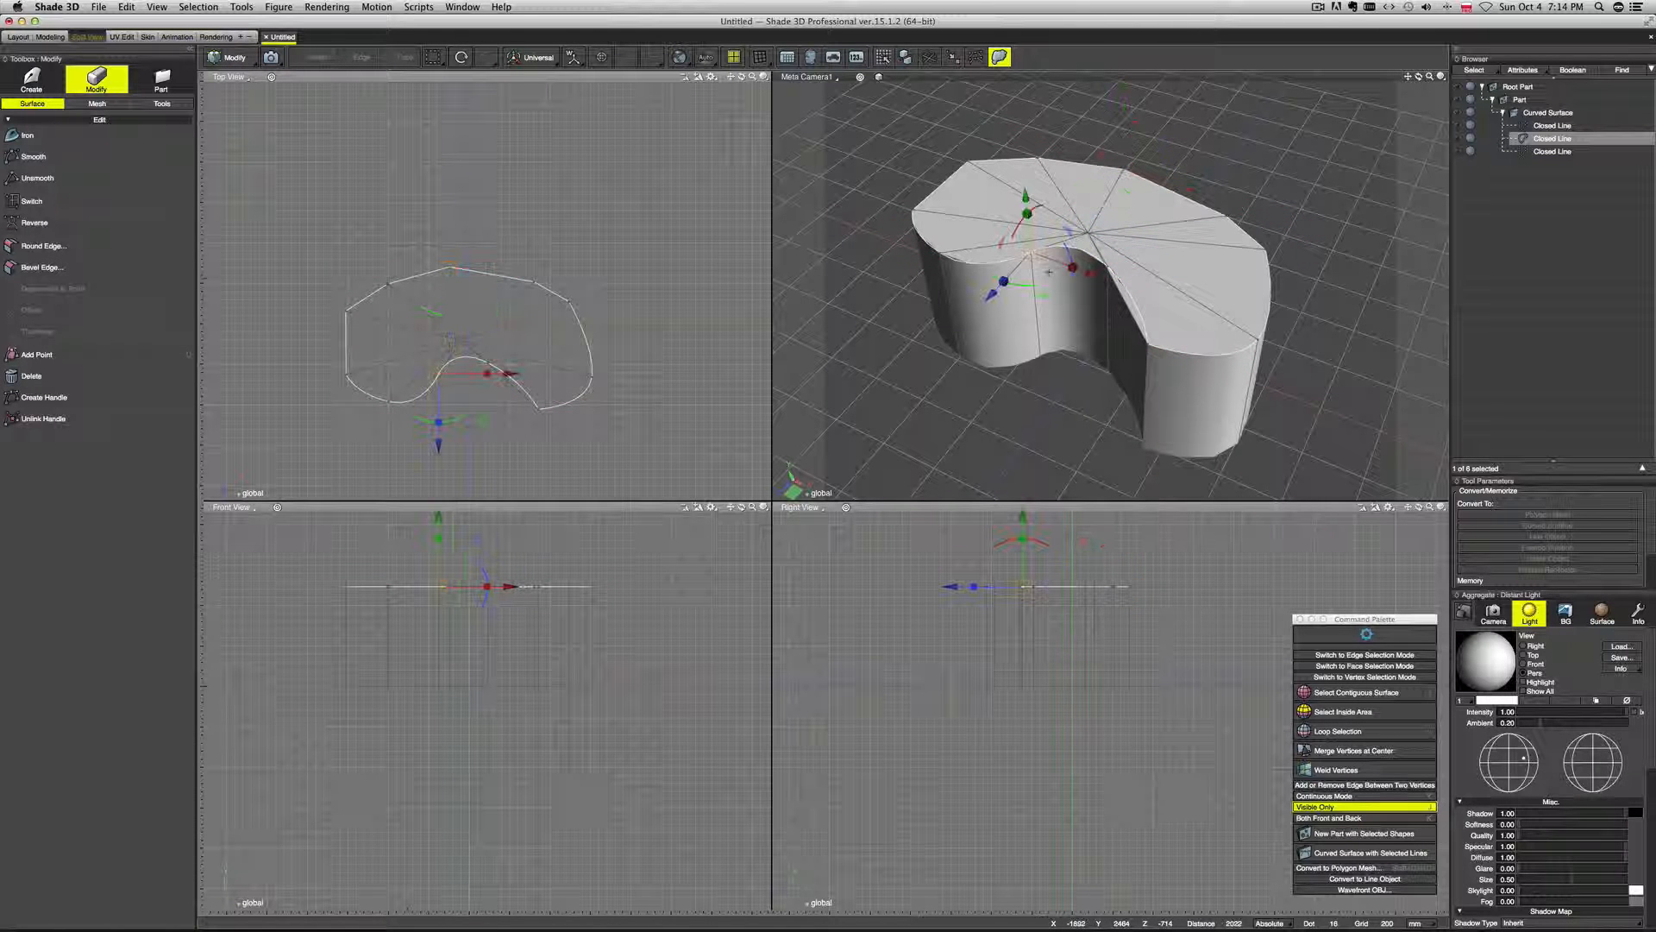
drag(994, 300, 1059, 332)
click(1108, 266)
middle_drag(1104, 332, 1227, 306)
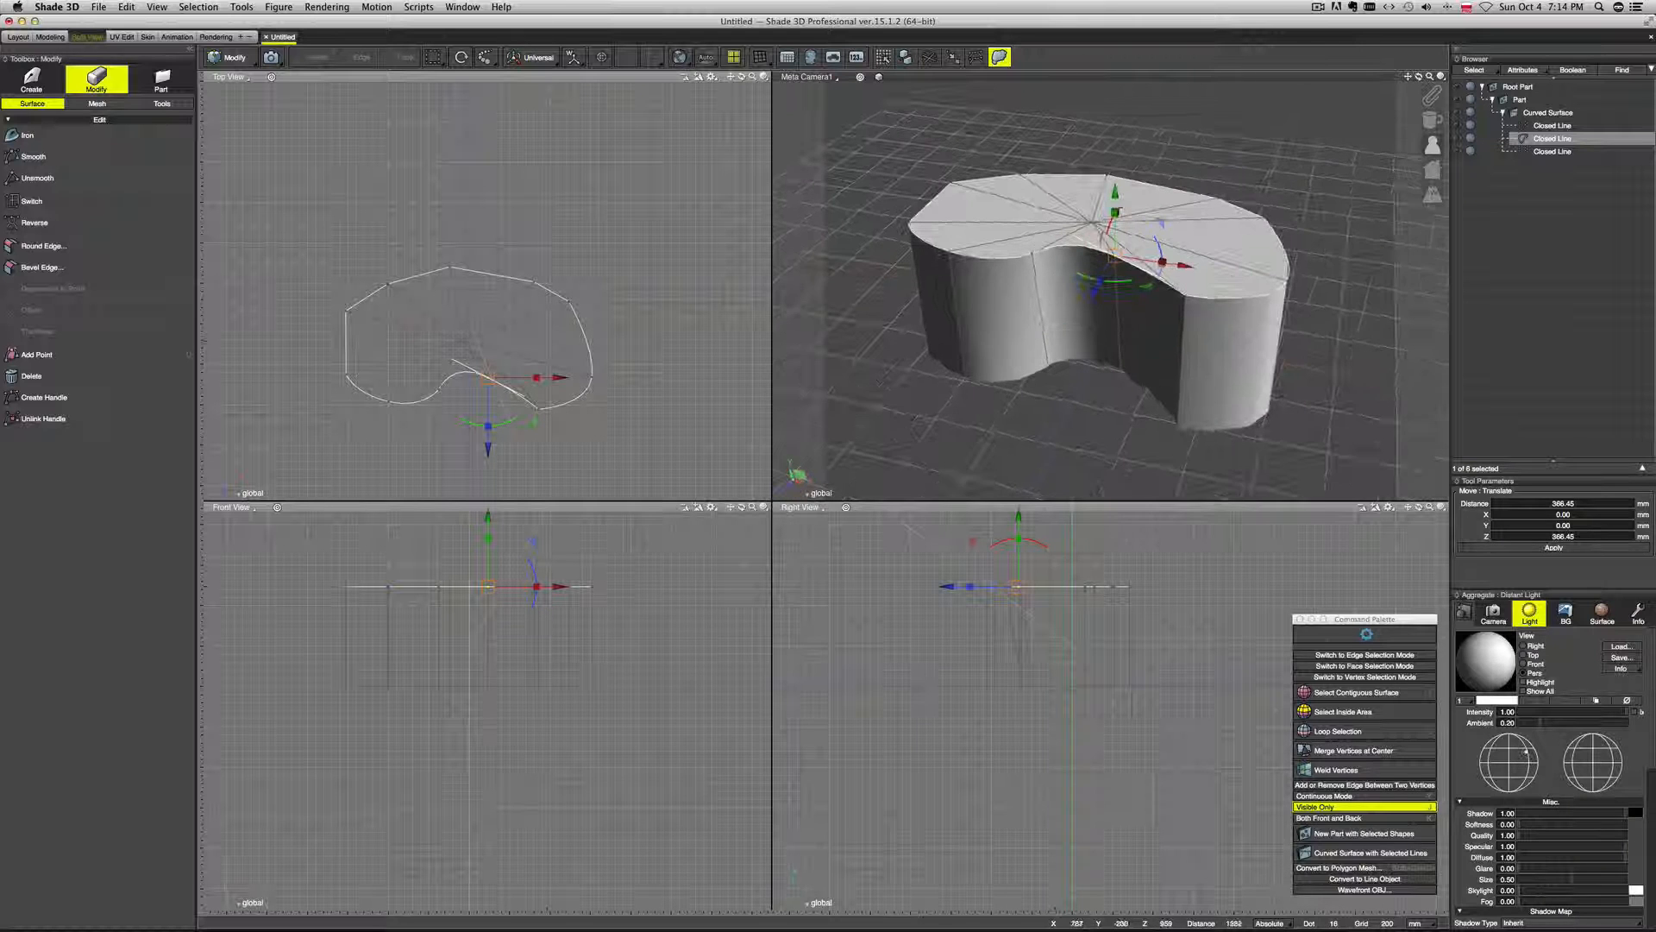
Move the concave-side control points of the bottom closed line outward about 397 mm along Z.
click(1537, 152)
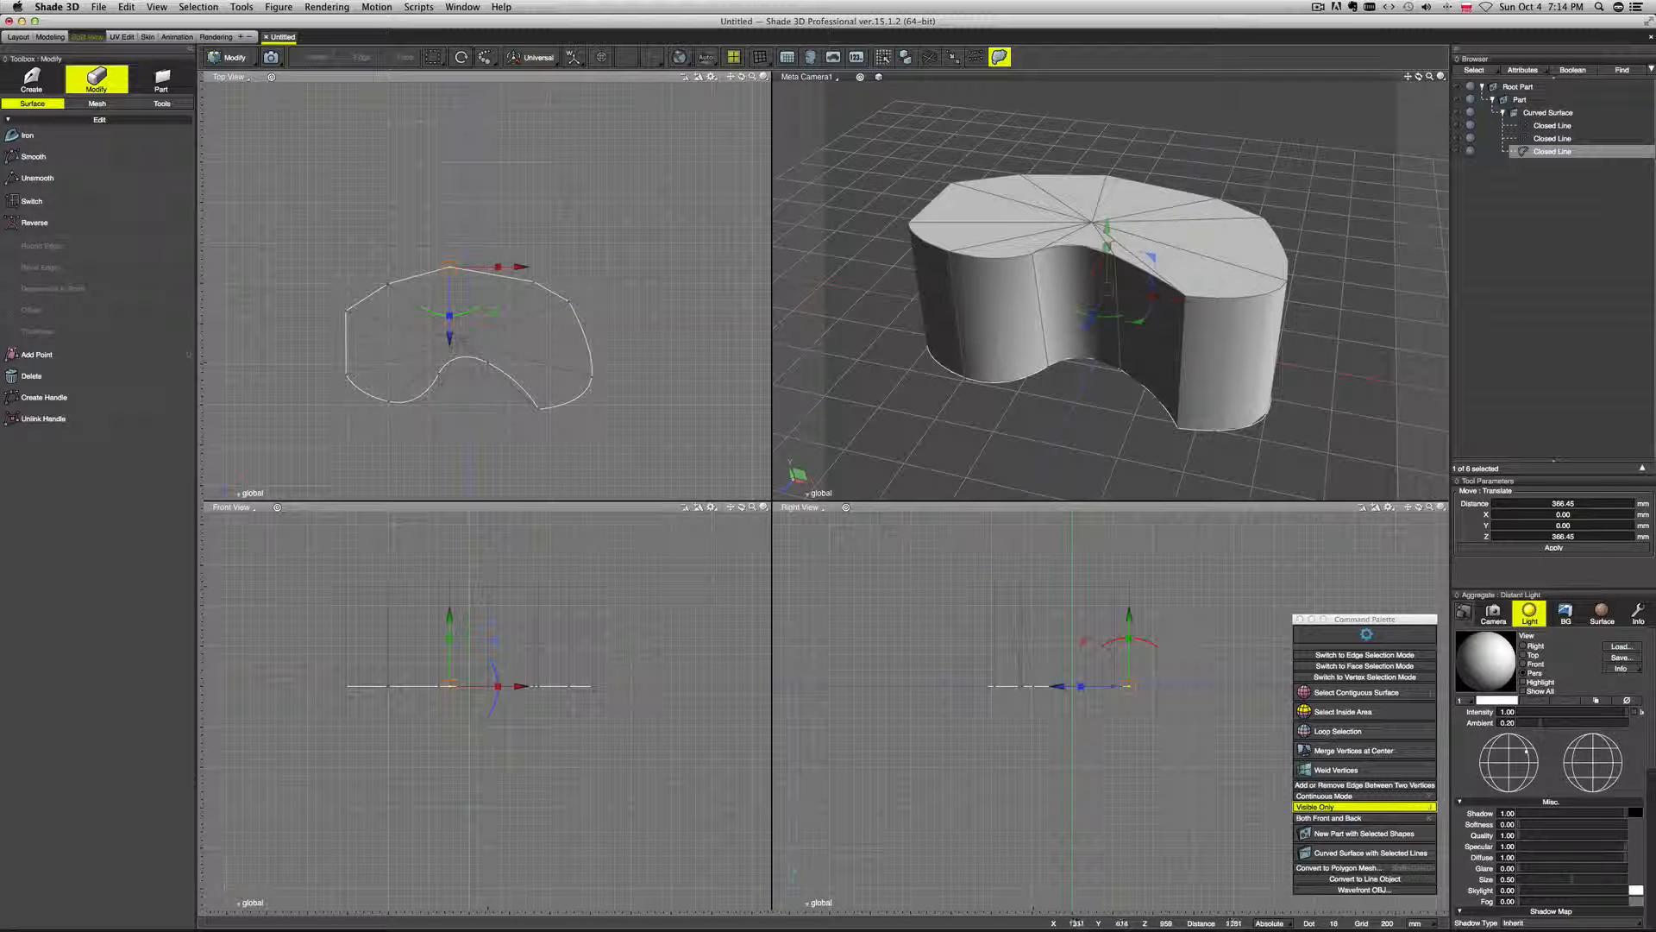
click(1119, 369)
drag(1105, 420, 1016, 429)
middle_drag(1126, 363, 1080, 284)
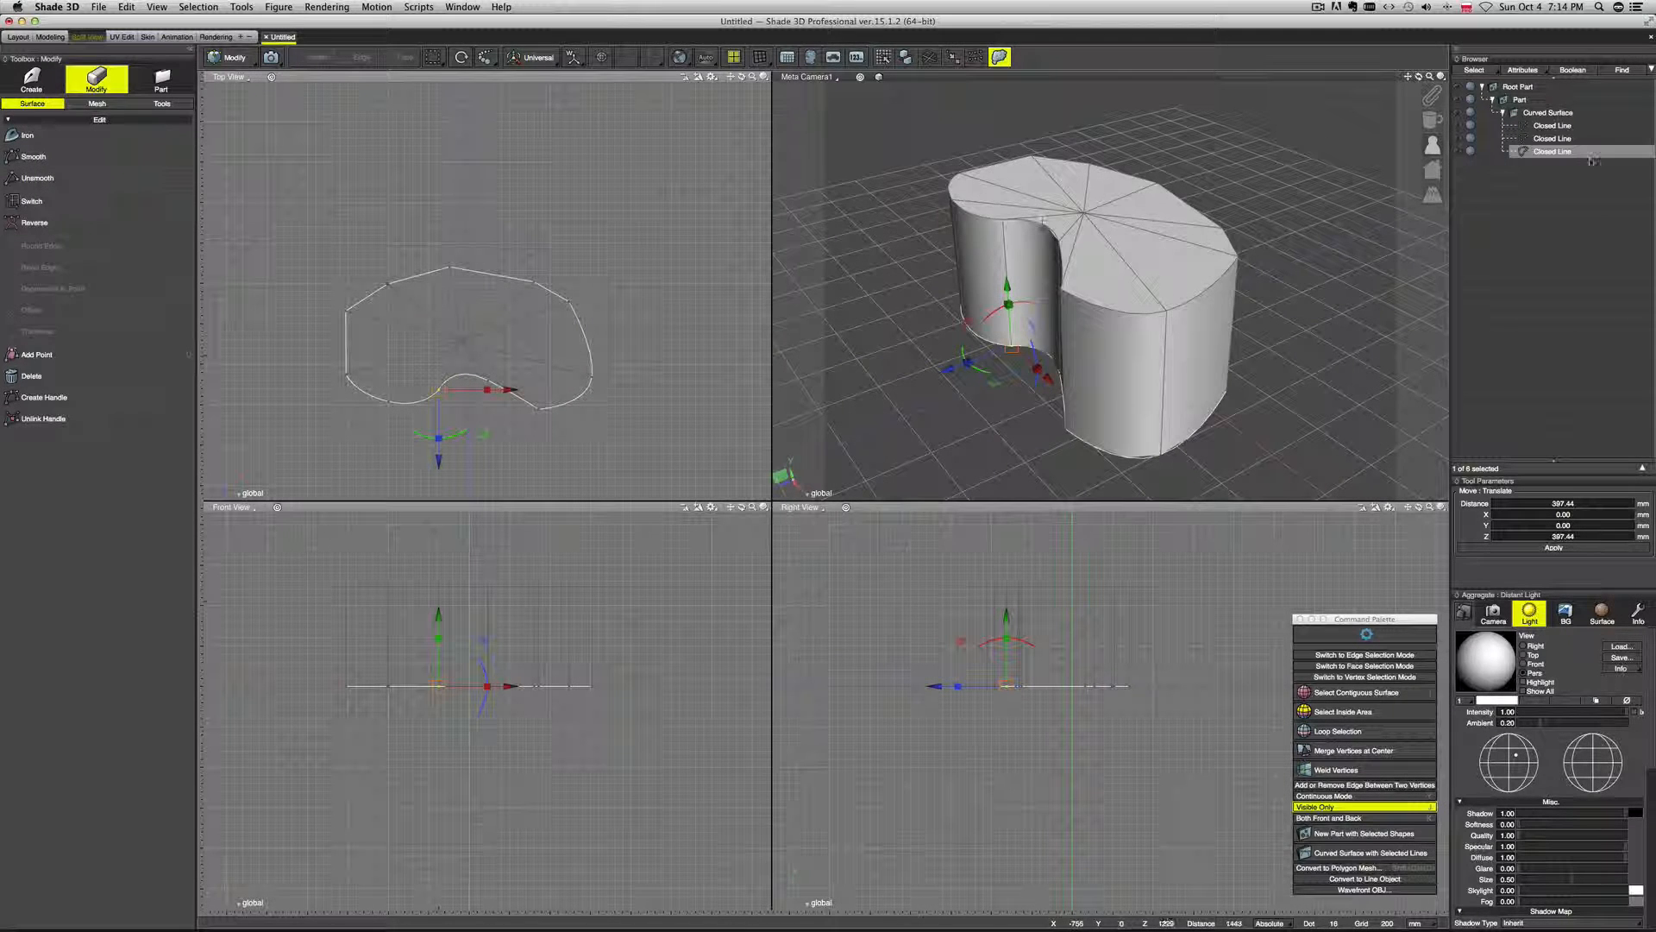
Go through the curved surface's three closed lines one by one, ending on the bottom line, and view the underside of the shape.
click(1574, 127)
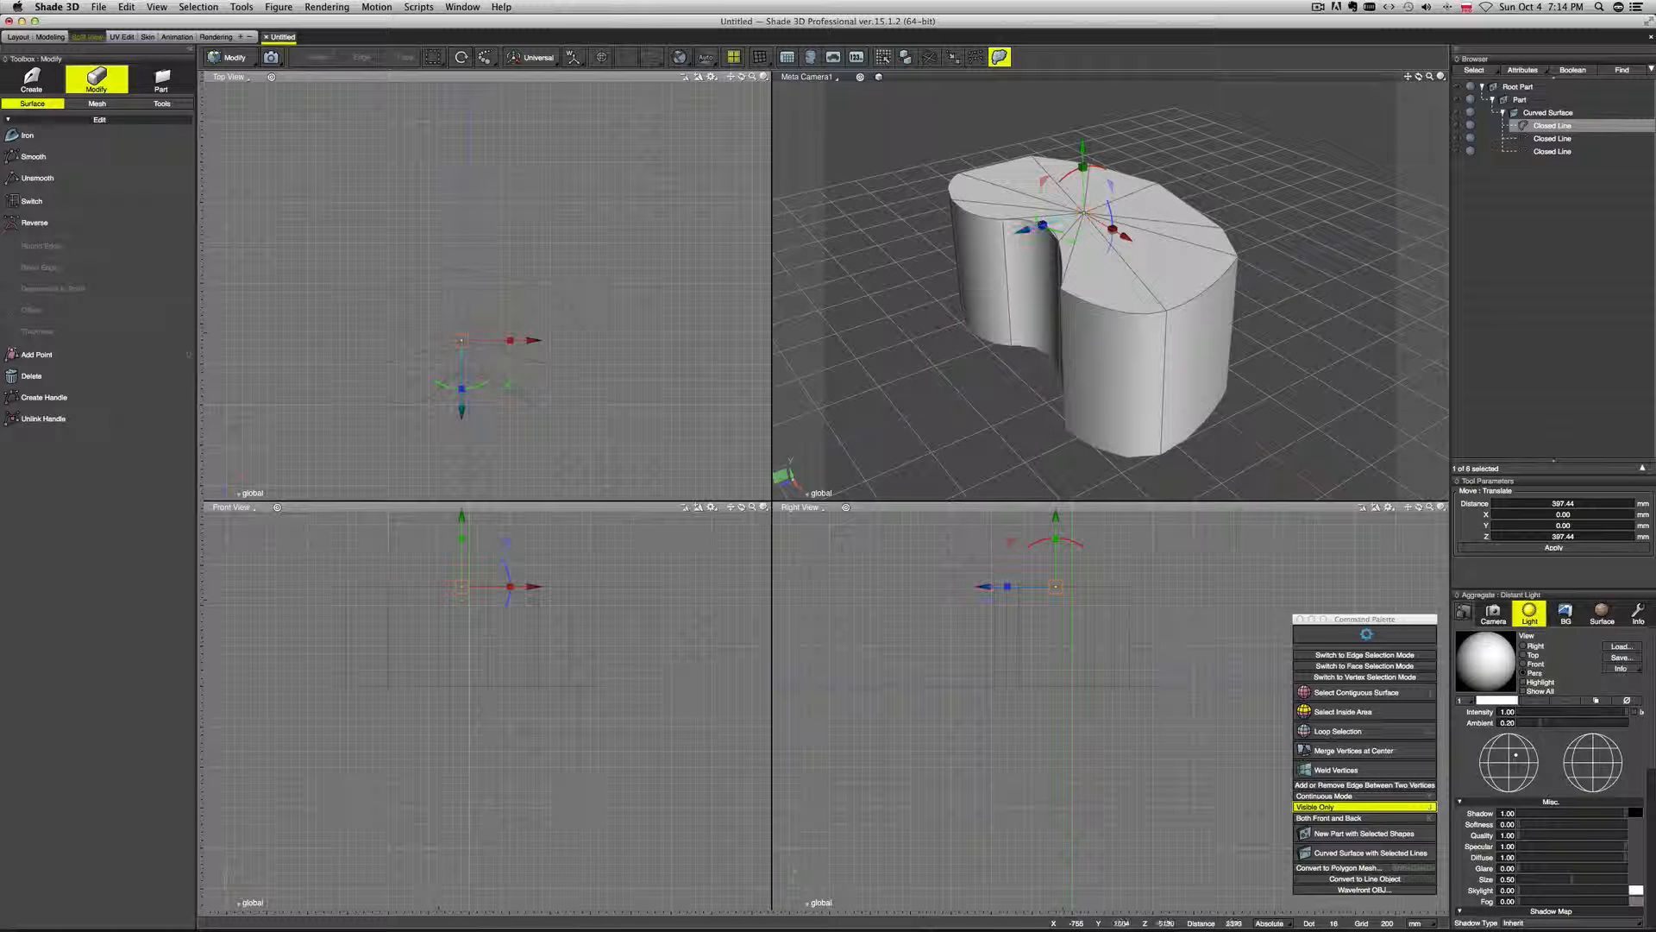
click(1571, 139)
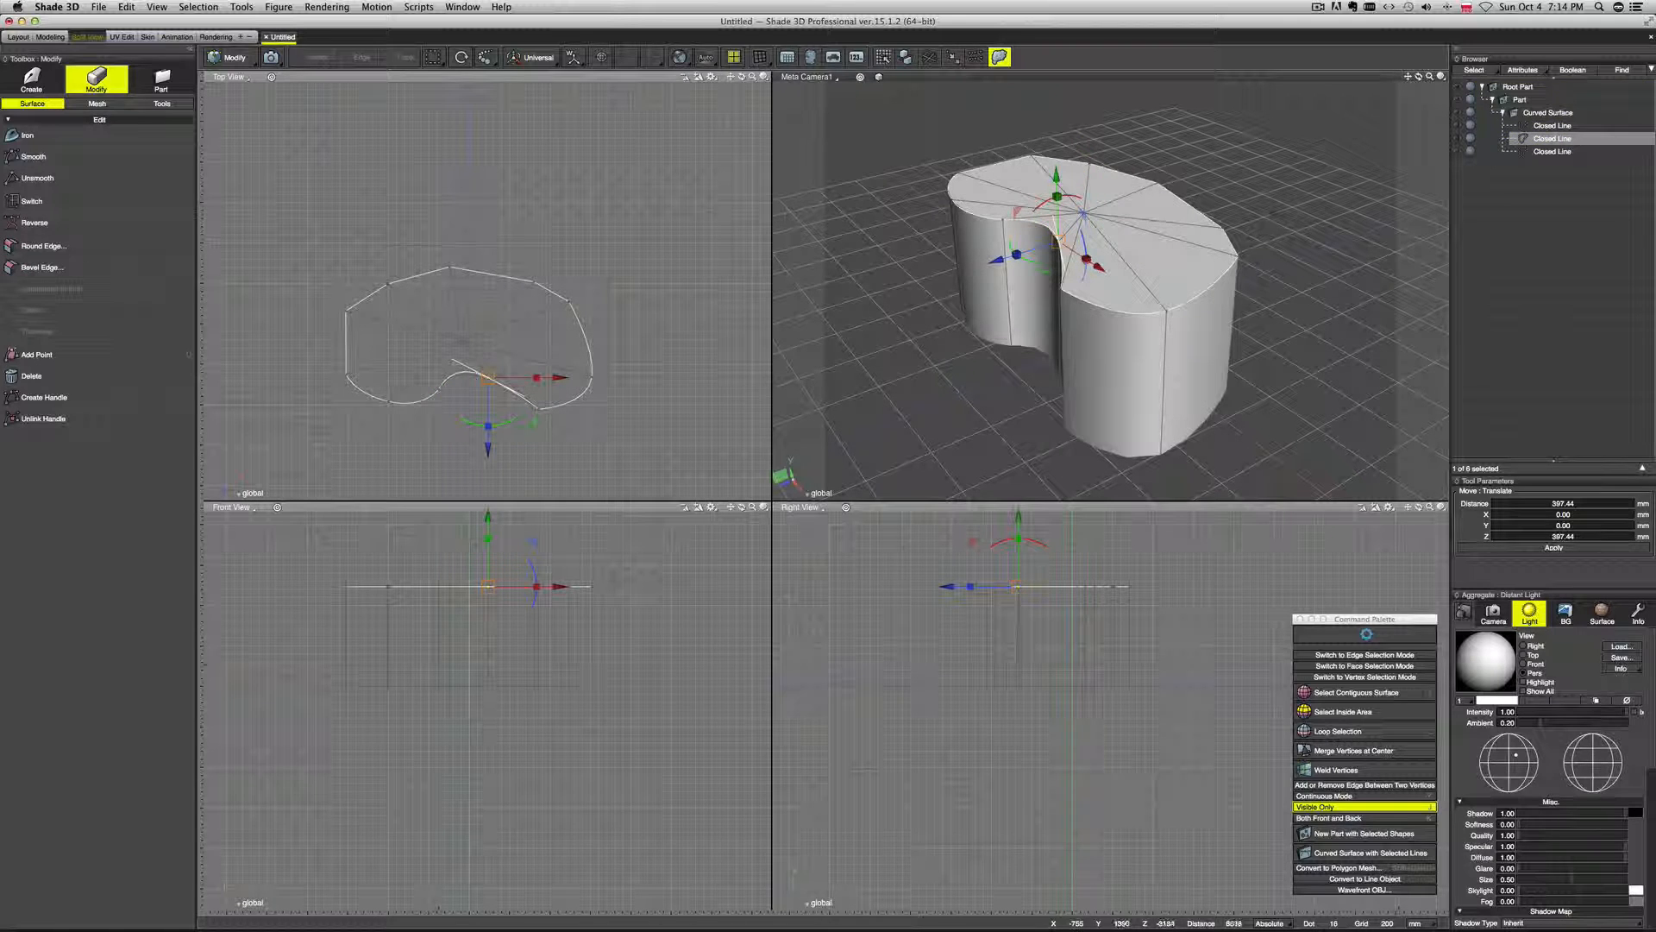
click(1541, 153)
middle_drag(1277, 285, 1298, 155)
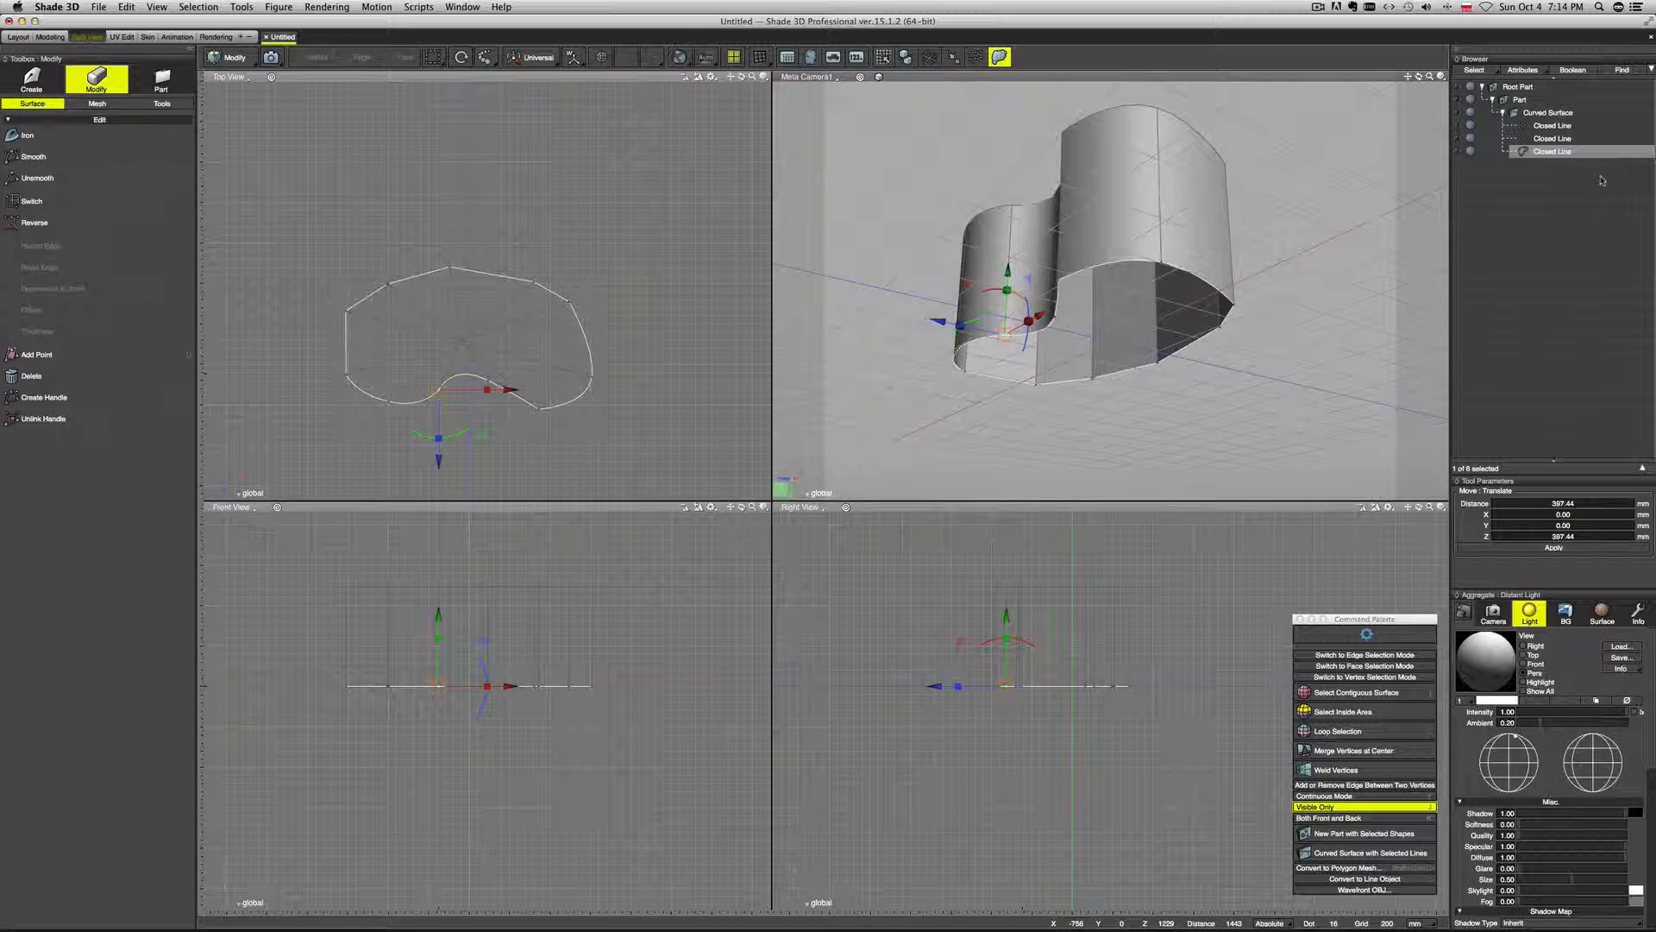
Paste a duplicate of the bottom closed line, degenerate it to a point to cap the underside, and select the whole curved surface.
key(super+v)
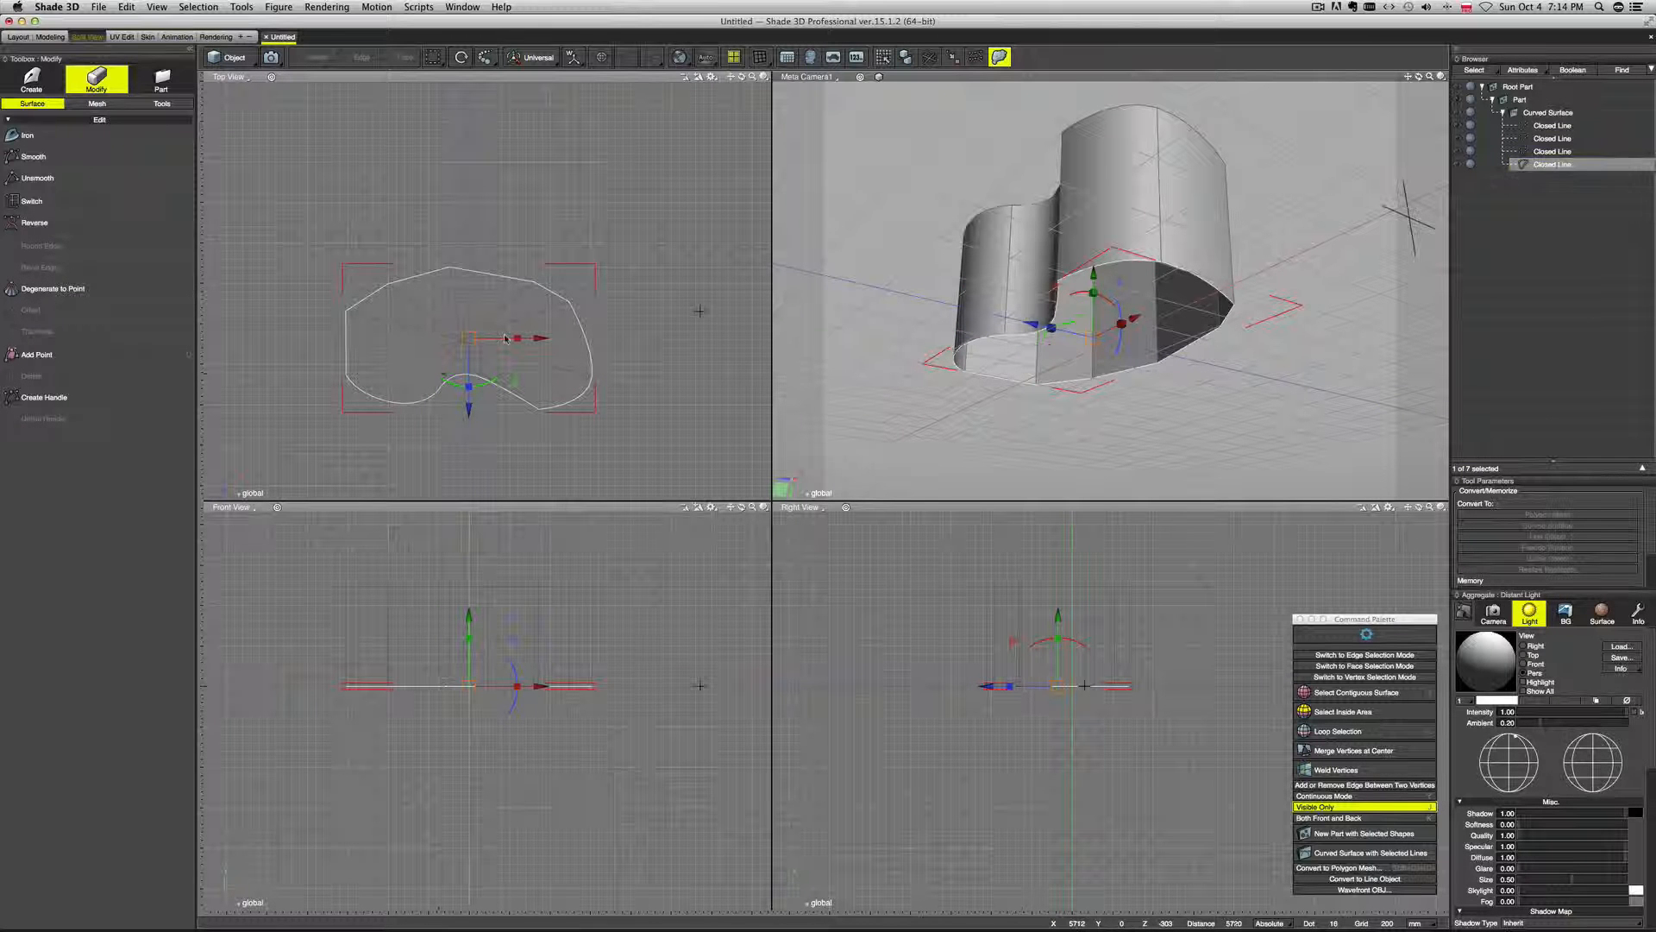
click(58, 290)
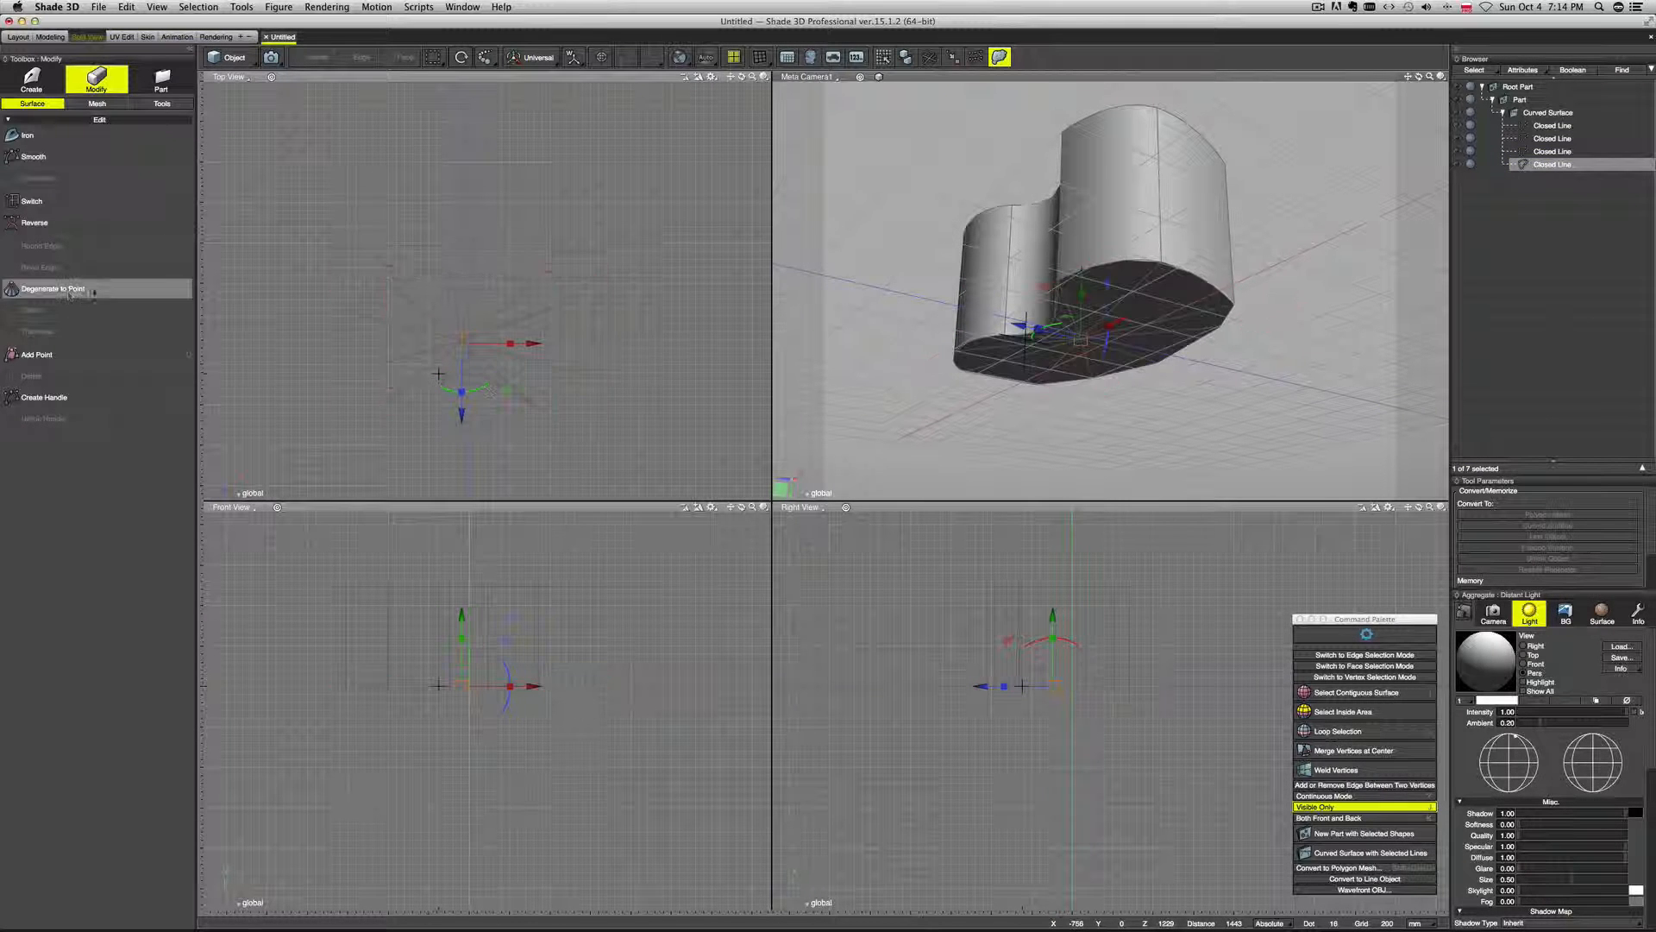
middle_drag(1148, 376, 1208, 473)
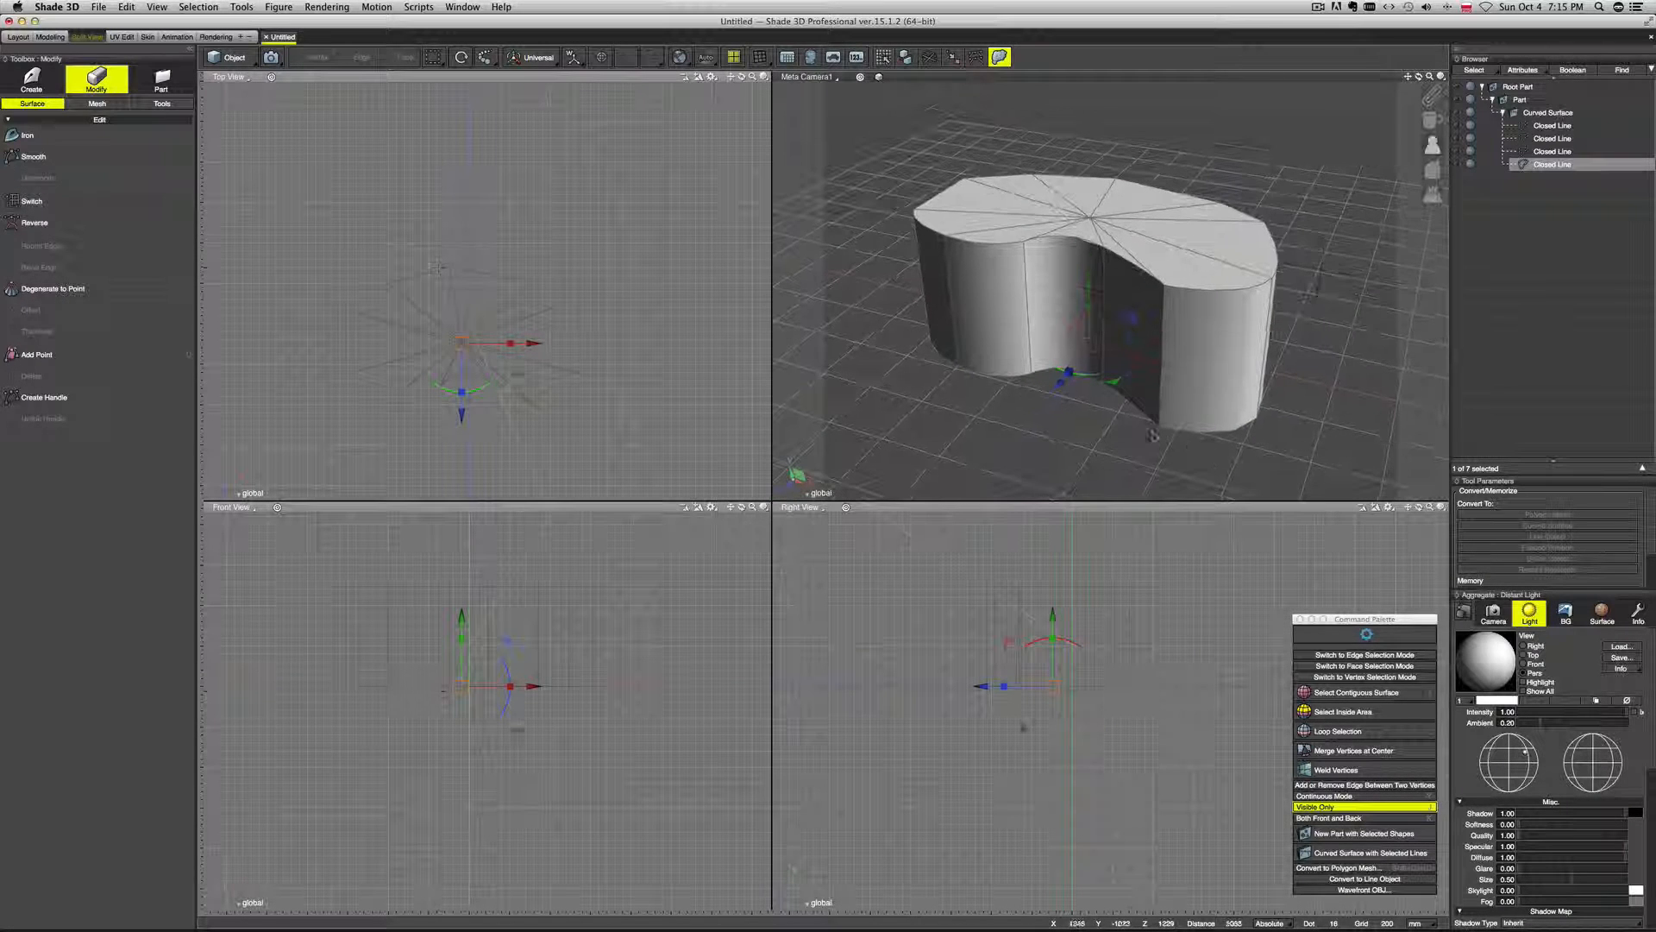
click(1552, 115)
click(1503, 113)
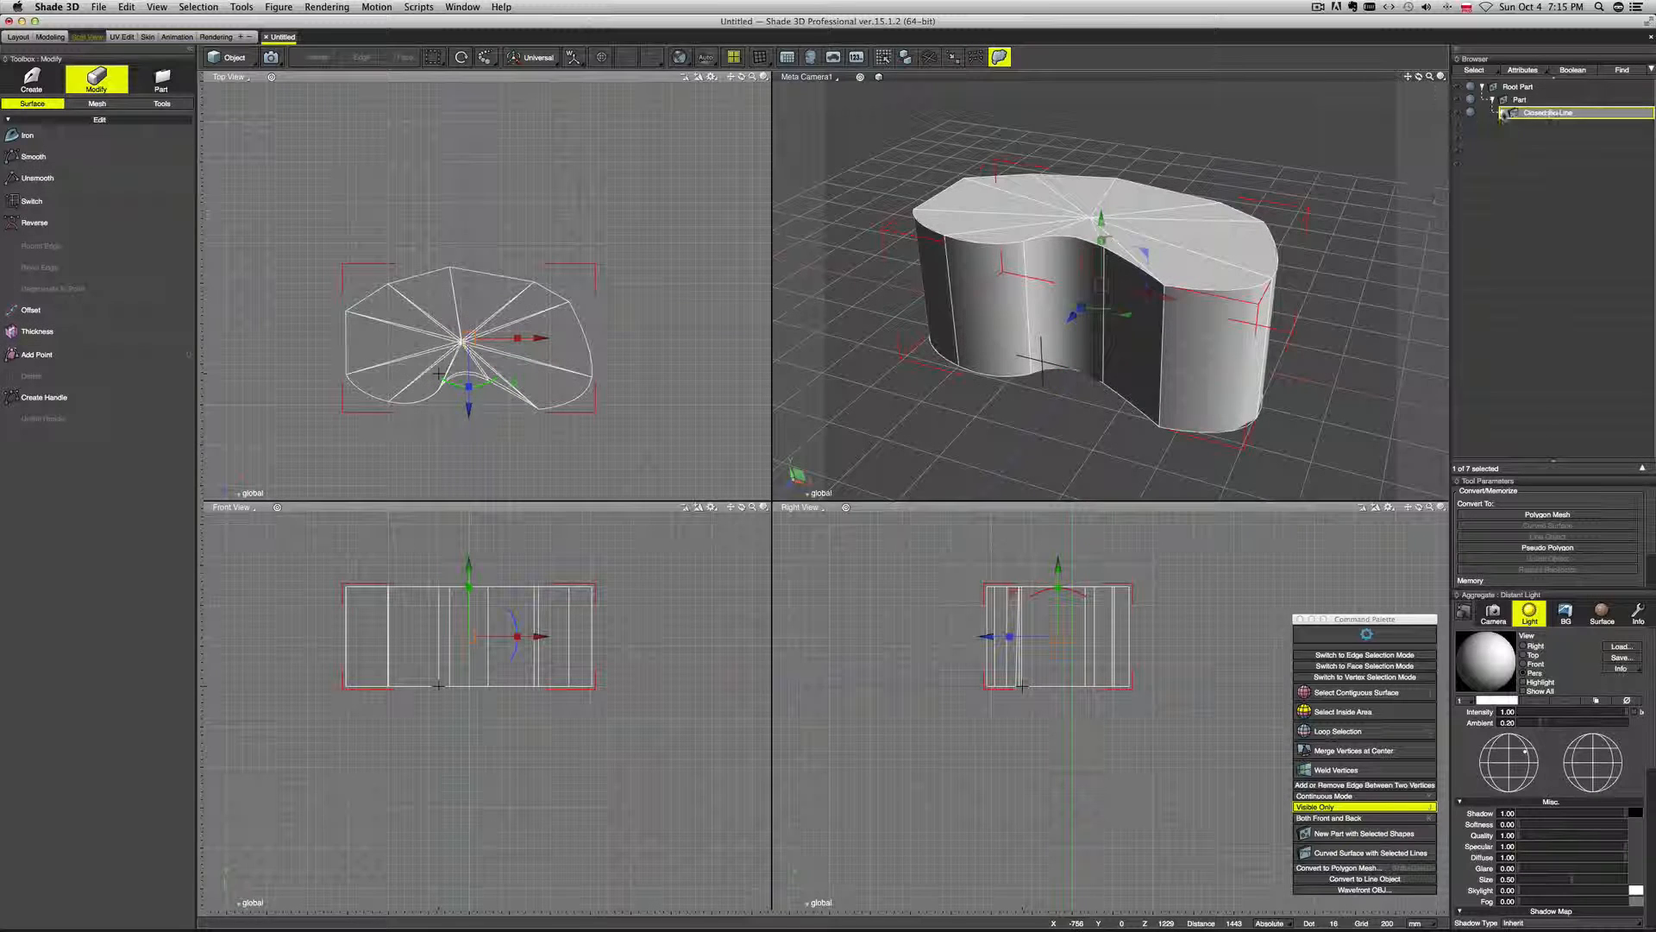
mouse_move(1300, 261)
middle_down()
mouse_move(1143, 256)
mouse_move(1308, 266)
middle_up()
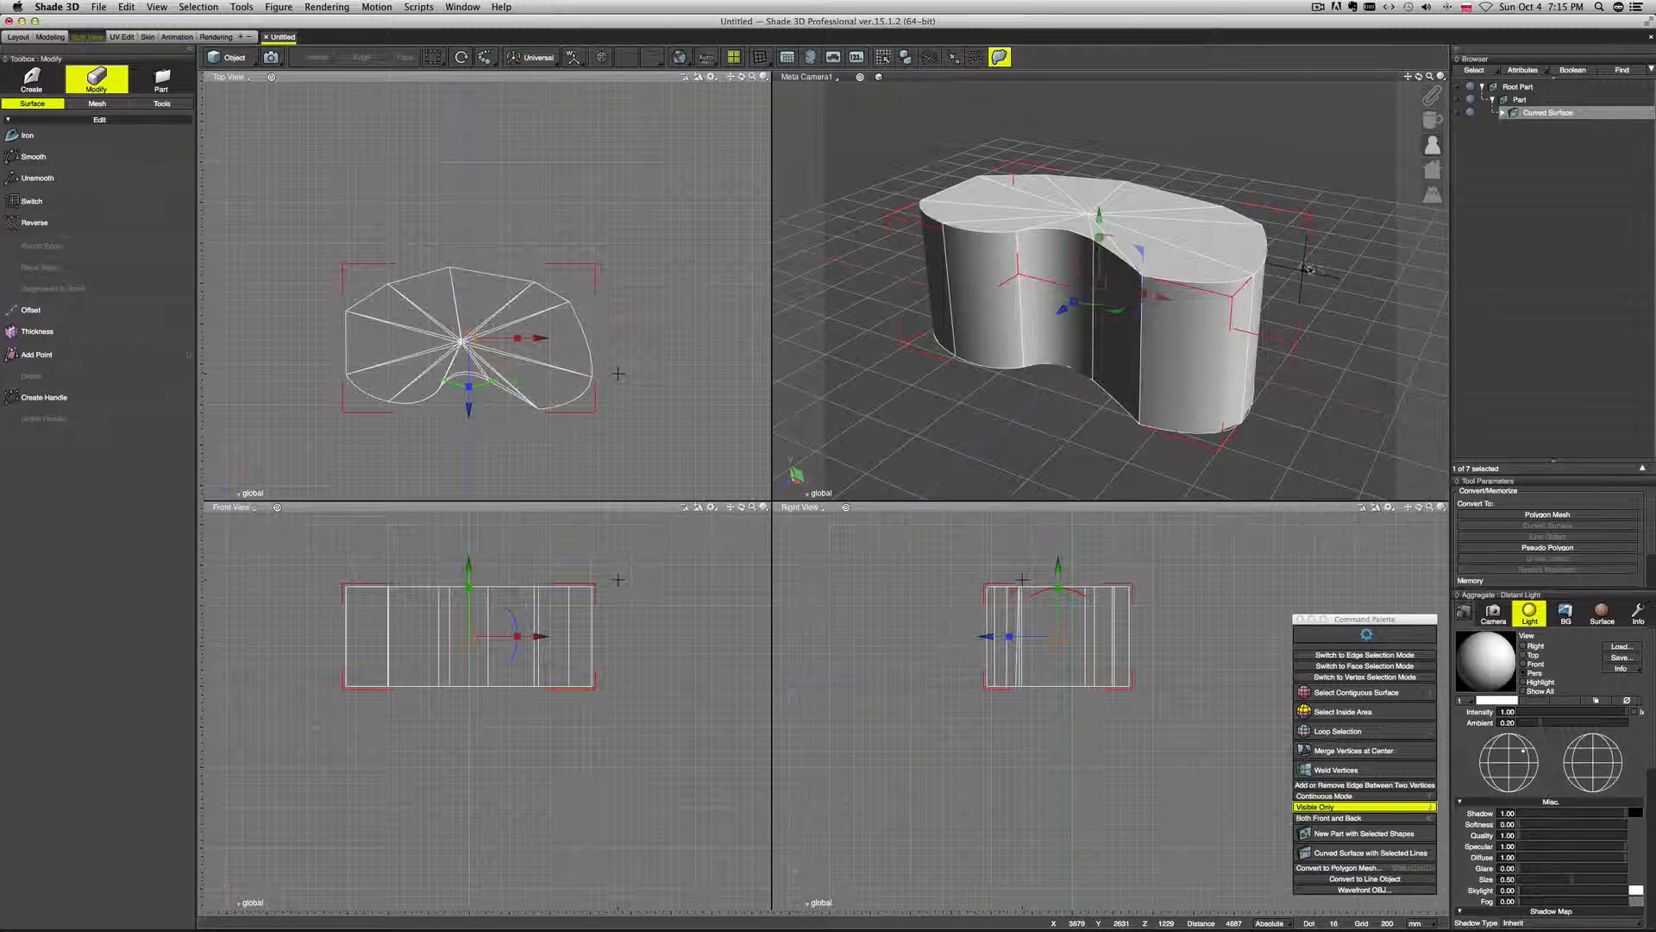
Switch the curved surface to its crosswise open lines and inspect several of them around the solid.
click(1094, 215)
middle_drag(1200, 260, 1155, 264)
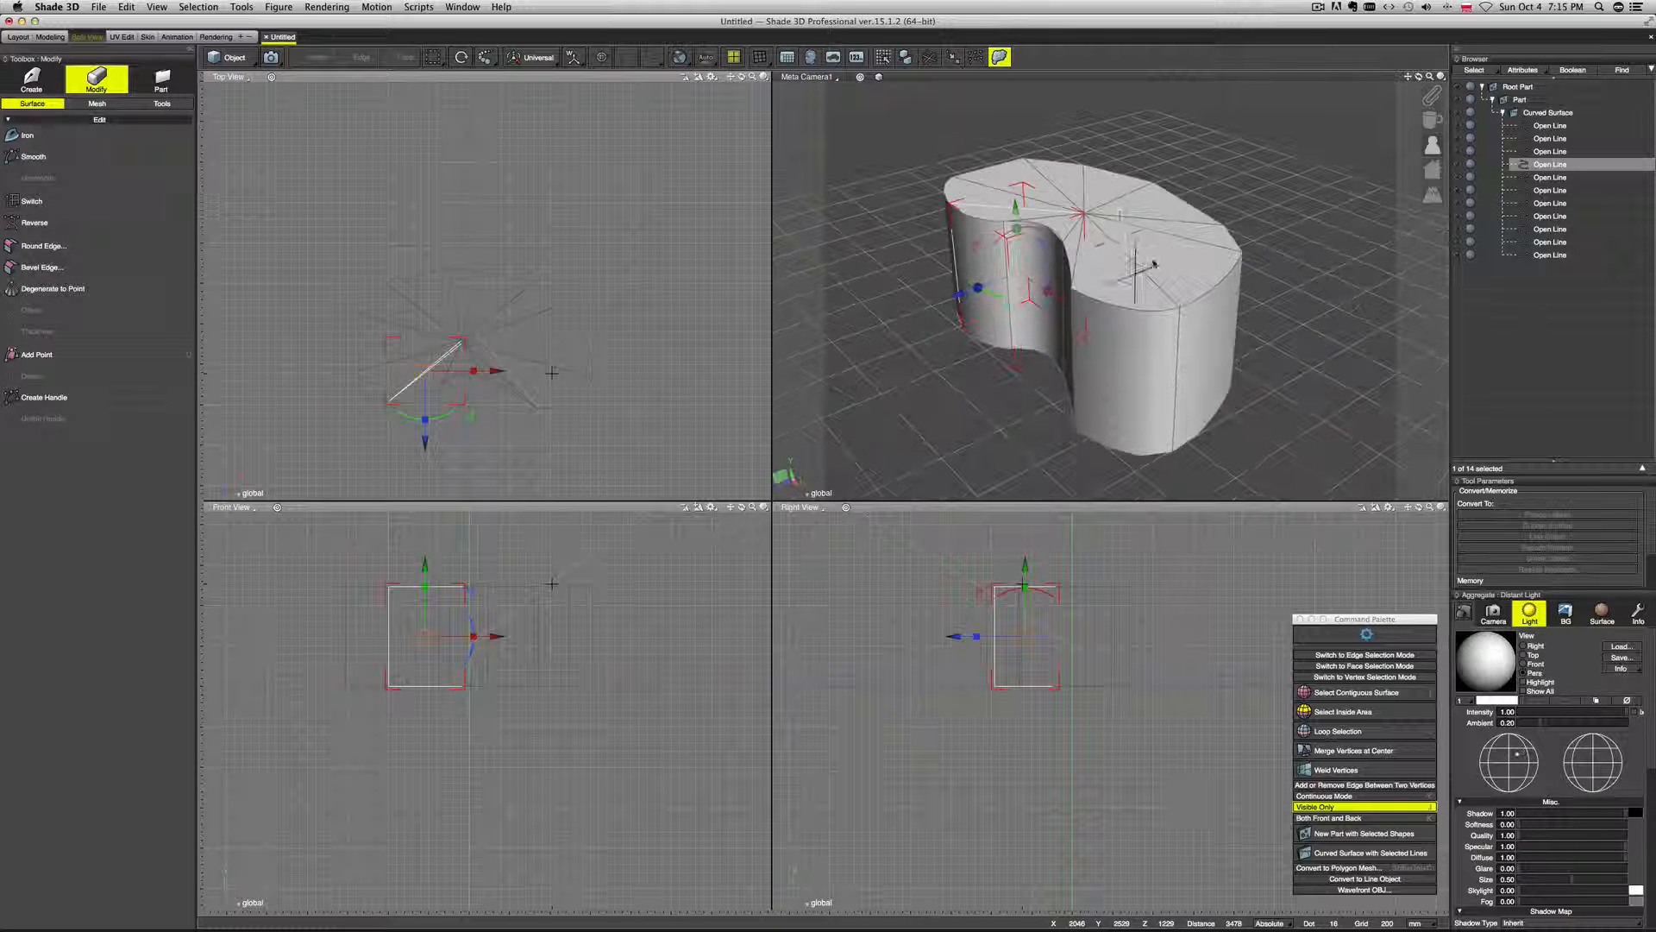
click(1133, 221)
click(1162, 223)
middle_drag(1272, 277, 1156, 283)
click(1160, 217)
middle_drag(1161, 218, 1181, 223)
click(1211, 195)
click(1232, 189)
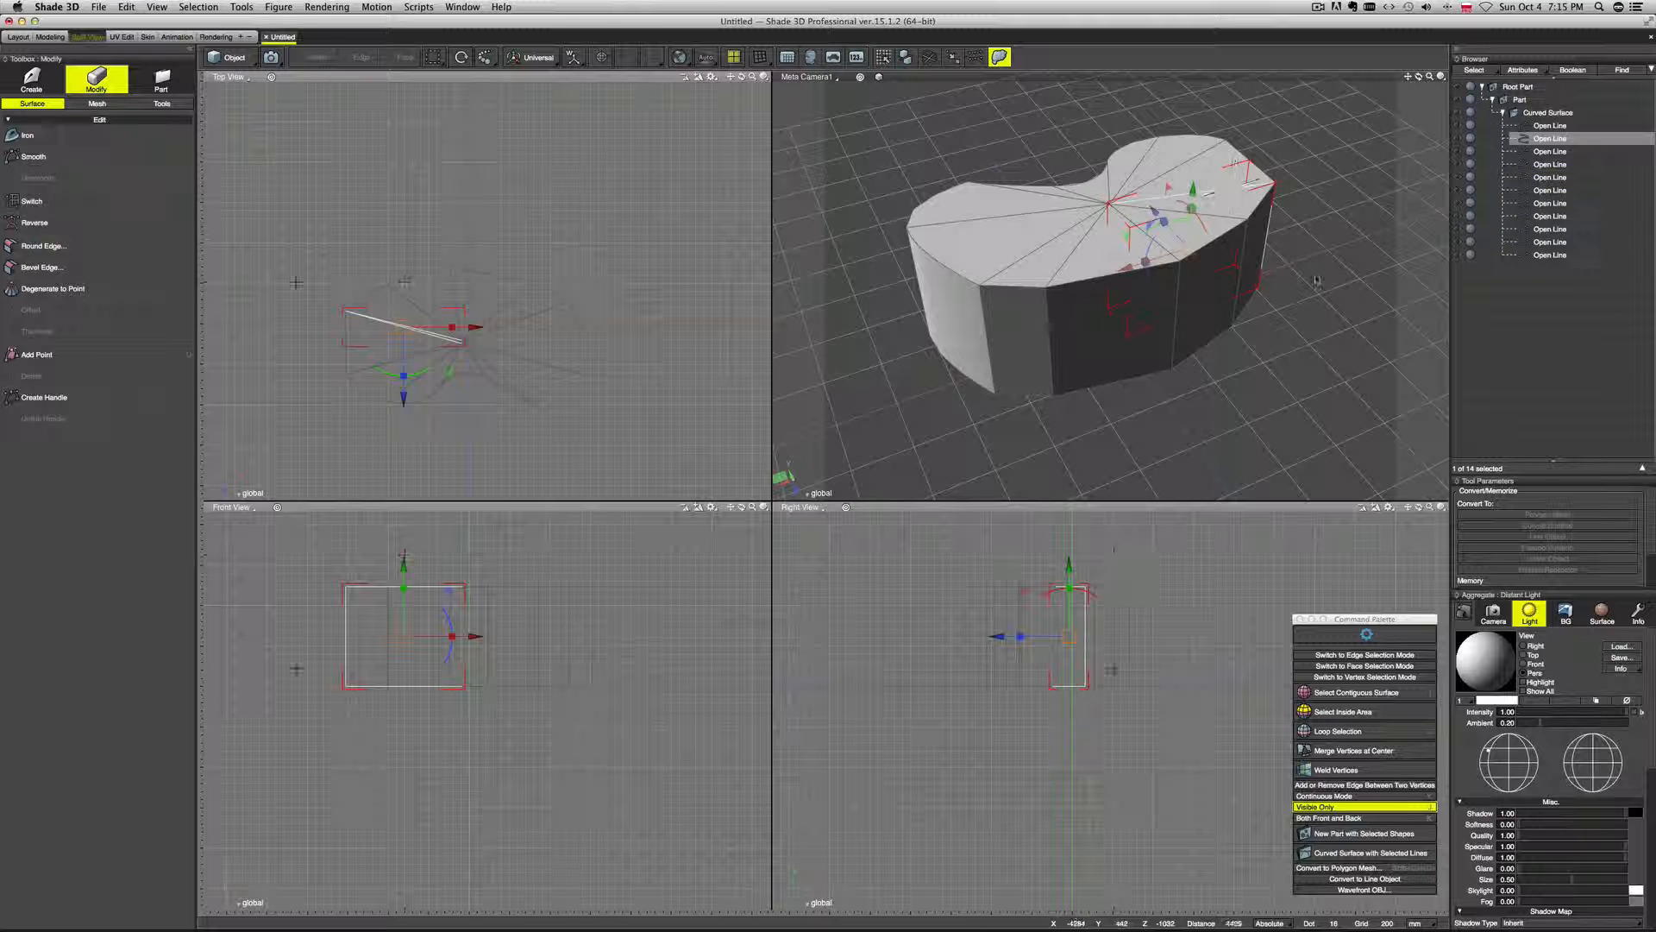
Switch the surface back to closed lines and go through all four of them one by one.
key(slash)
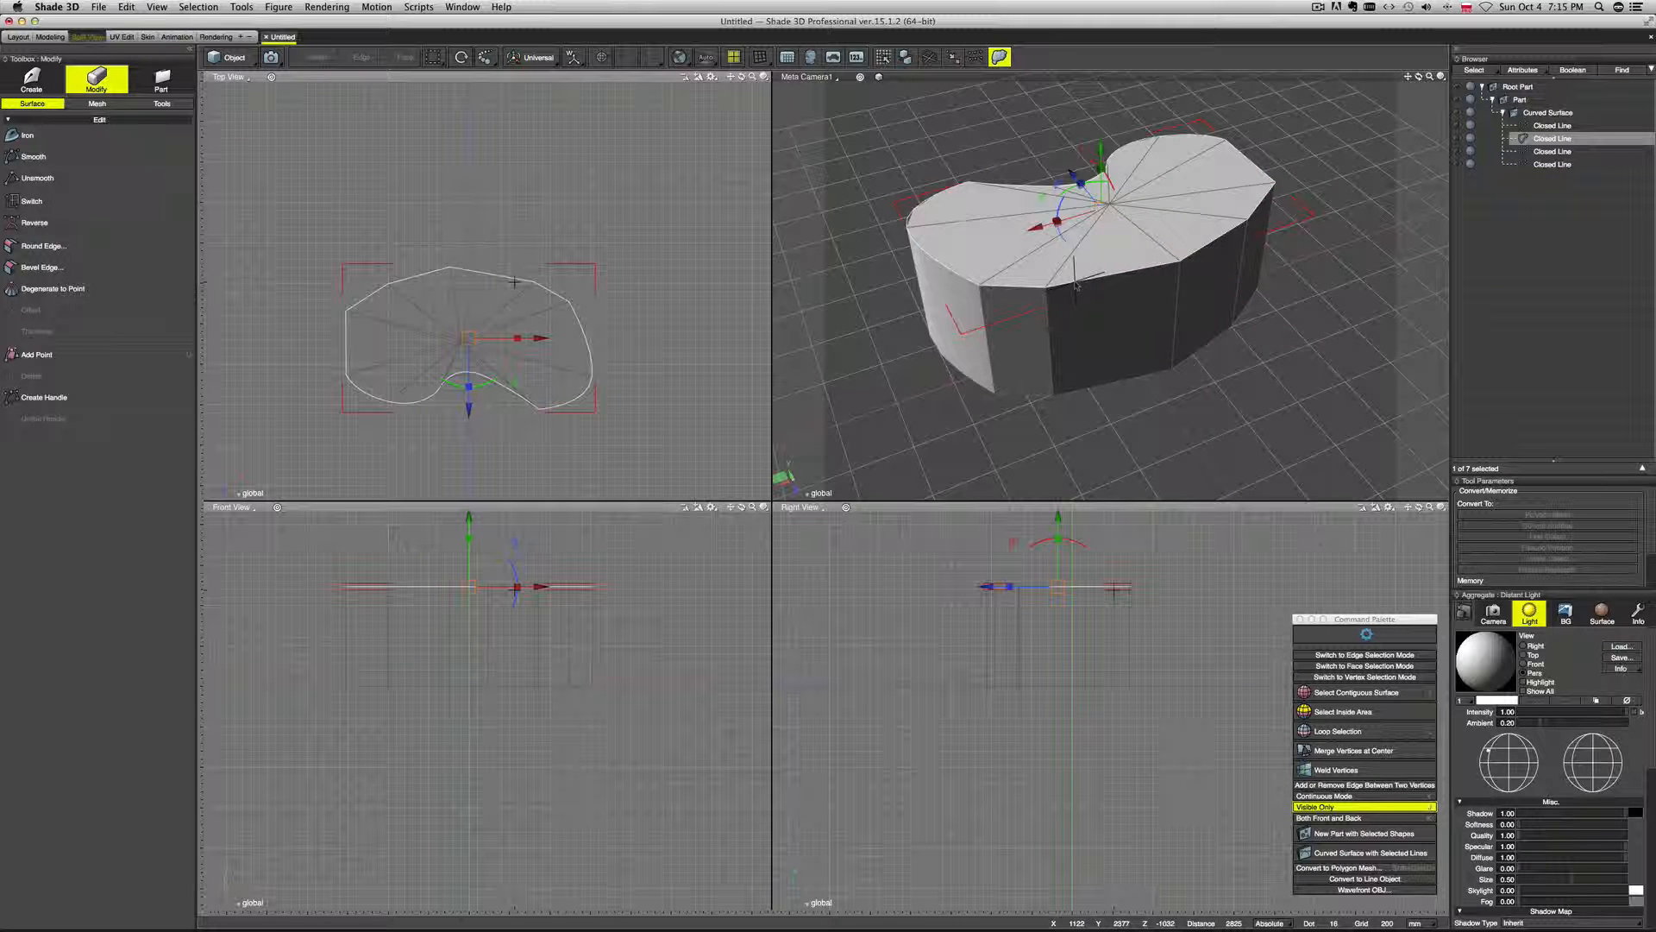
click(1576, 126)
click(1577, 139)
click(1579, 152)
click(1584, 164)
middle_drag(1235, 313, 1374, 266)
click(1218, 263)
middle_drag(1217, 263, 1376, 246)
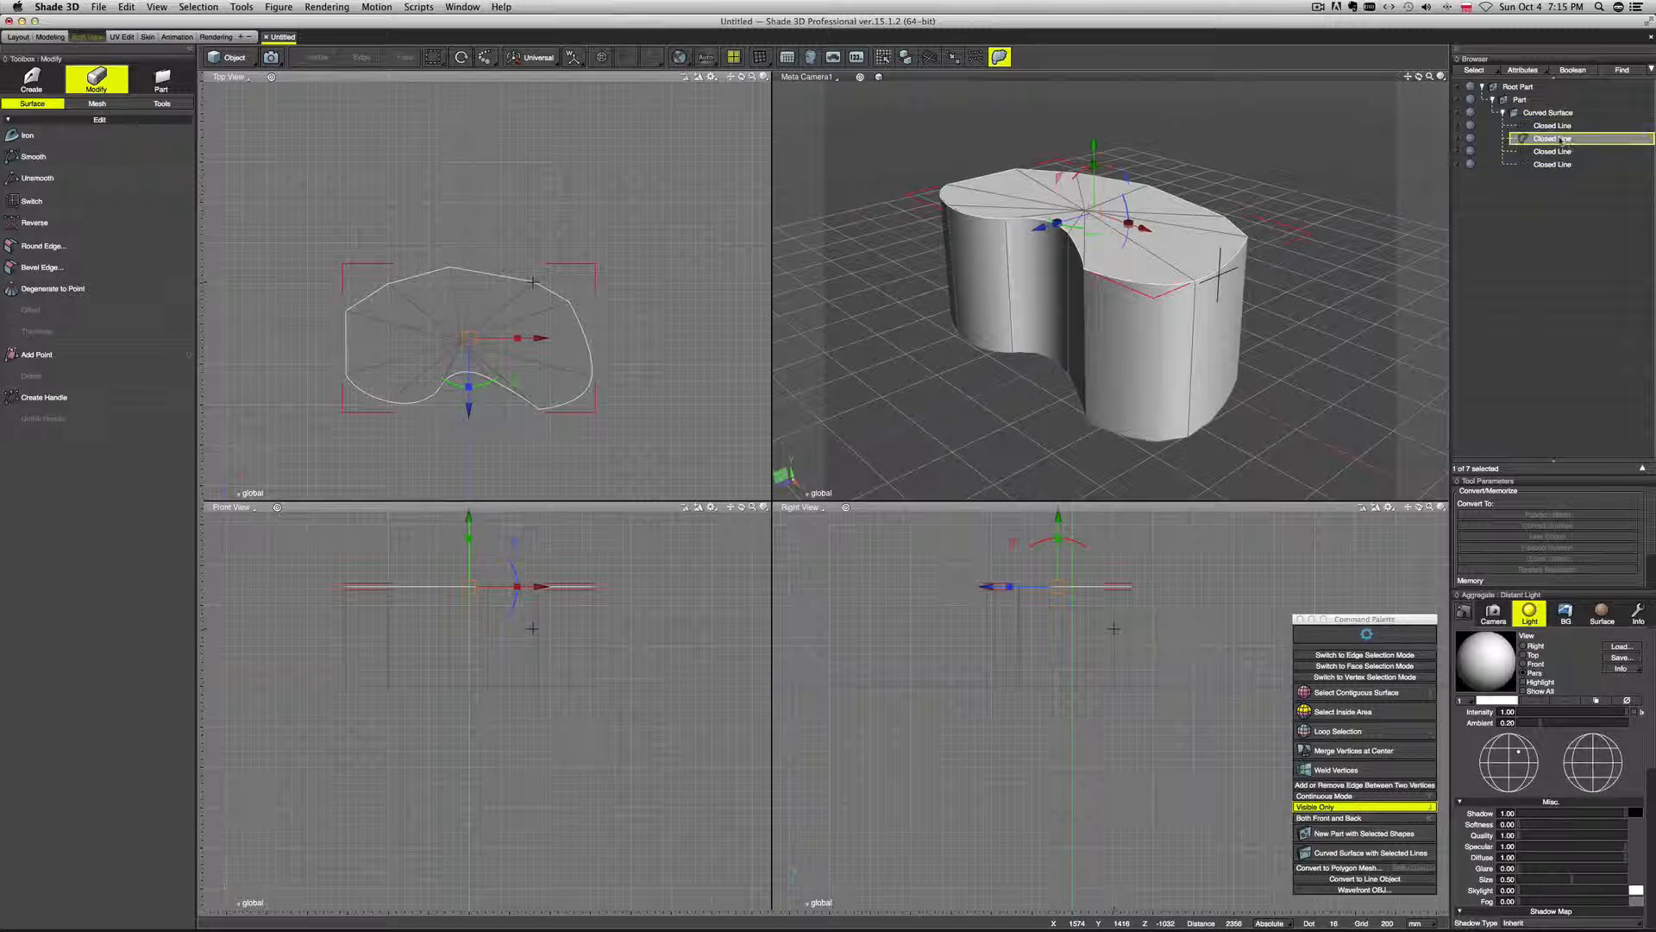
Switch the curved surface to open lines, look through the first few, and switch it back to closed lines.
right_click(1559, 141)
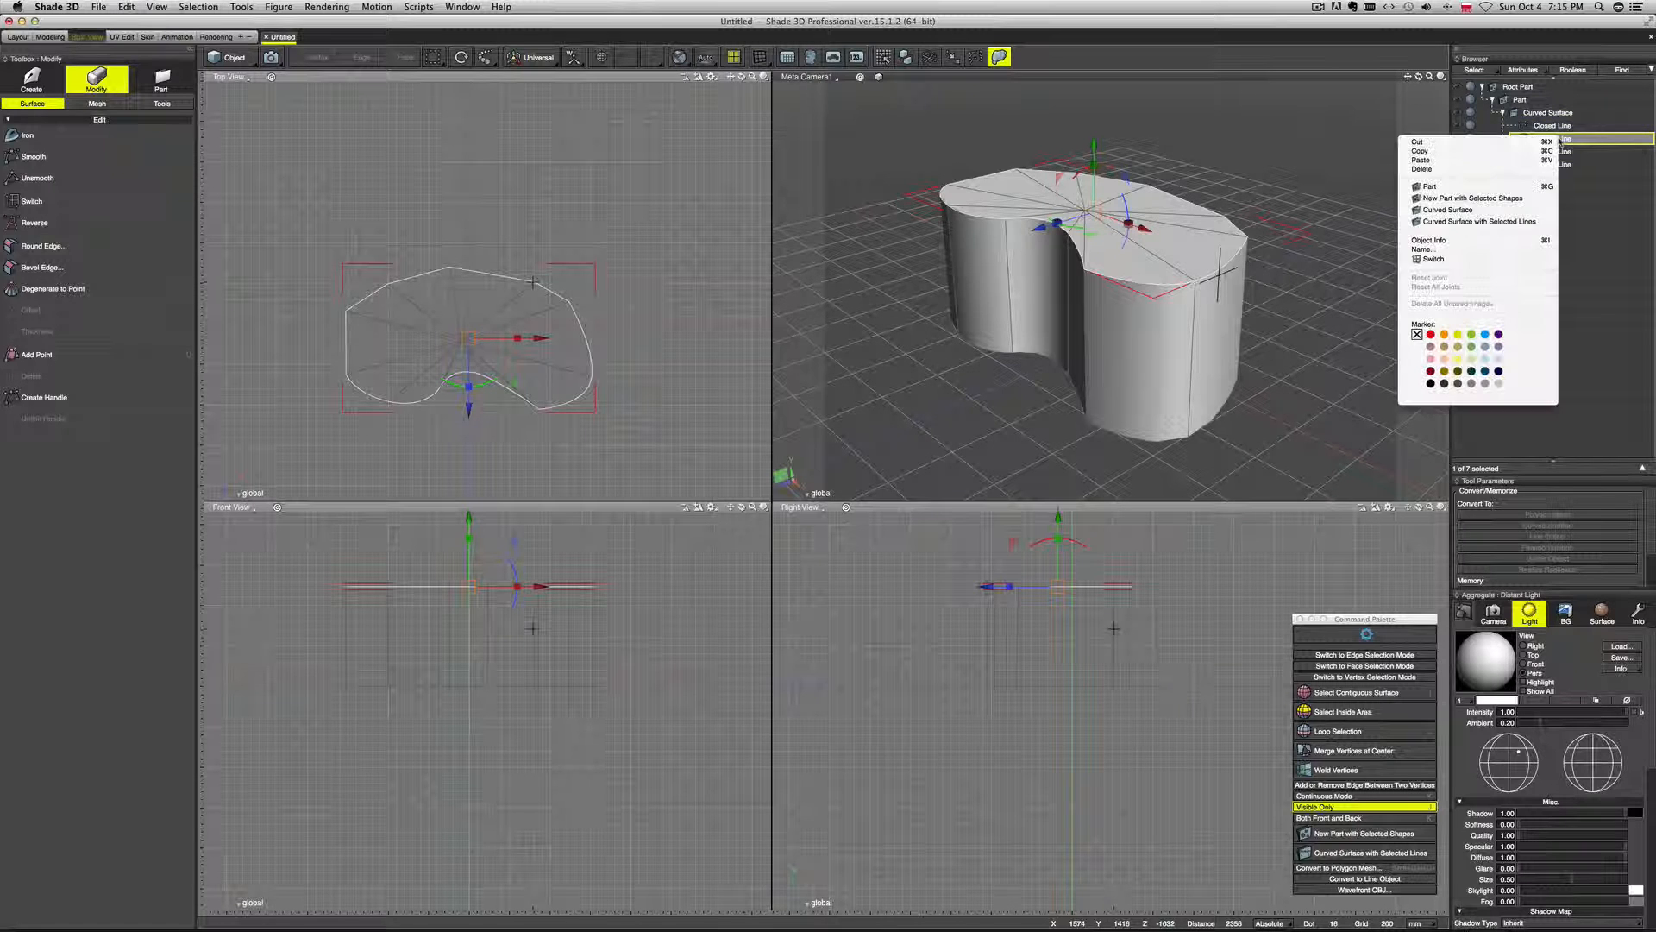
click(1481, 263)
click(1551, 127)
middle_drag(1297, 250, 1342, 249)
click(1563, 151)
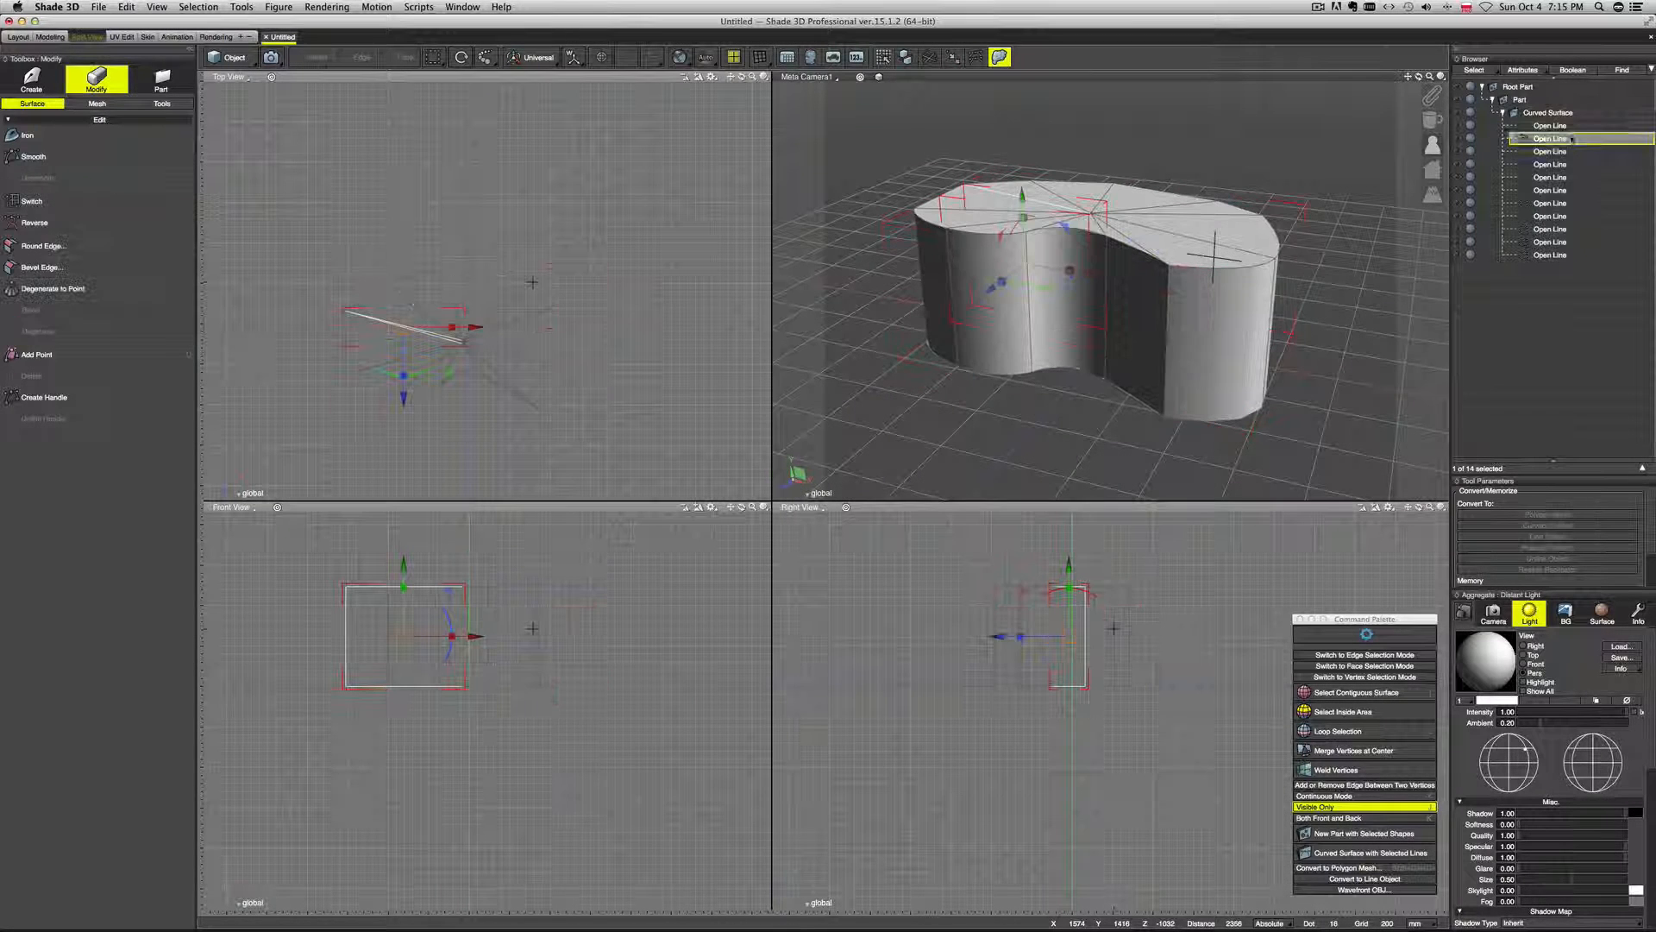
right_click(1568, 153)
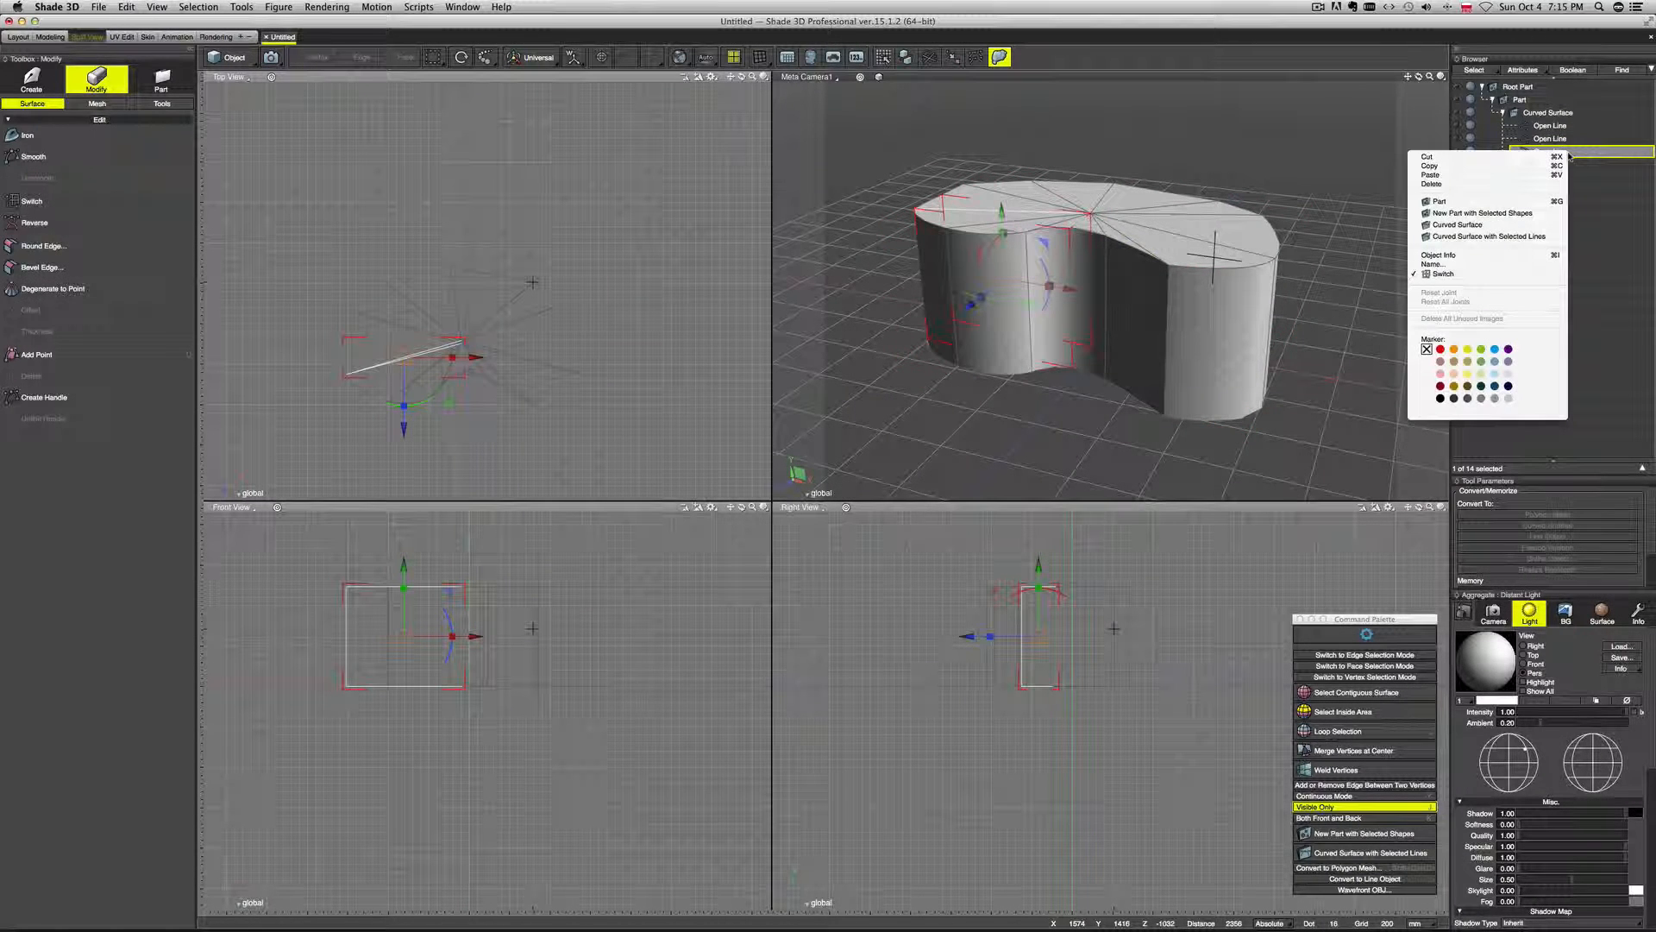
click(1493, 279)
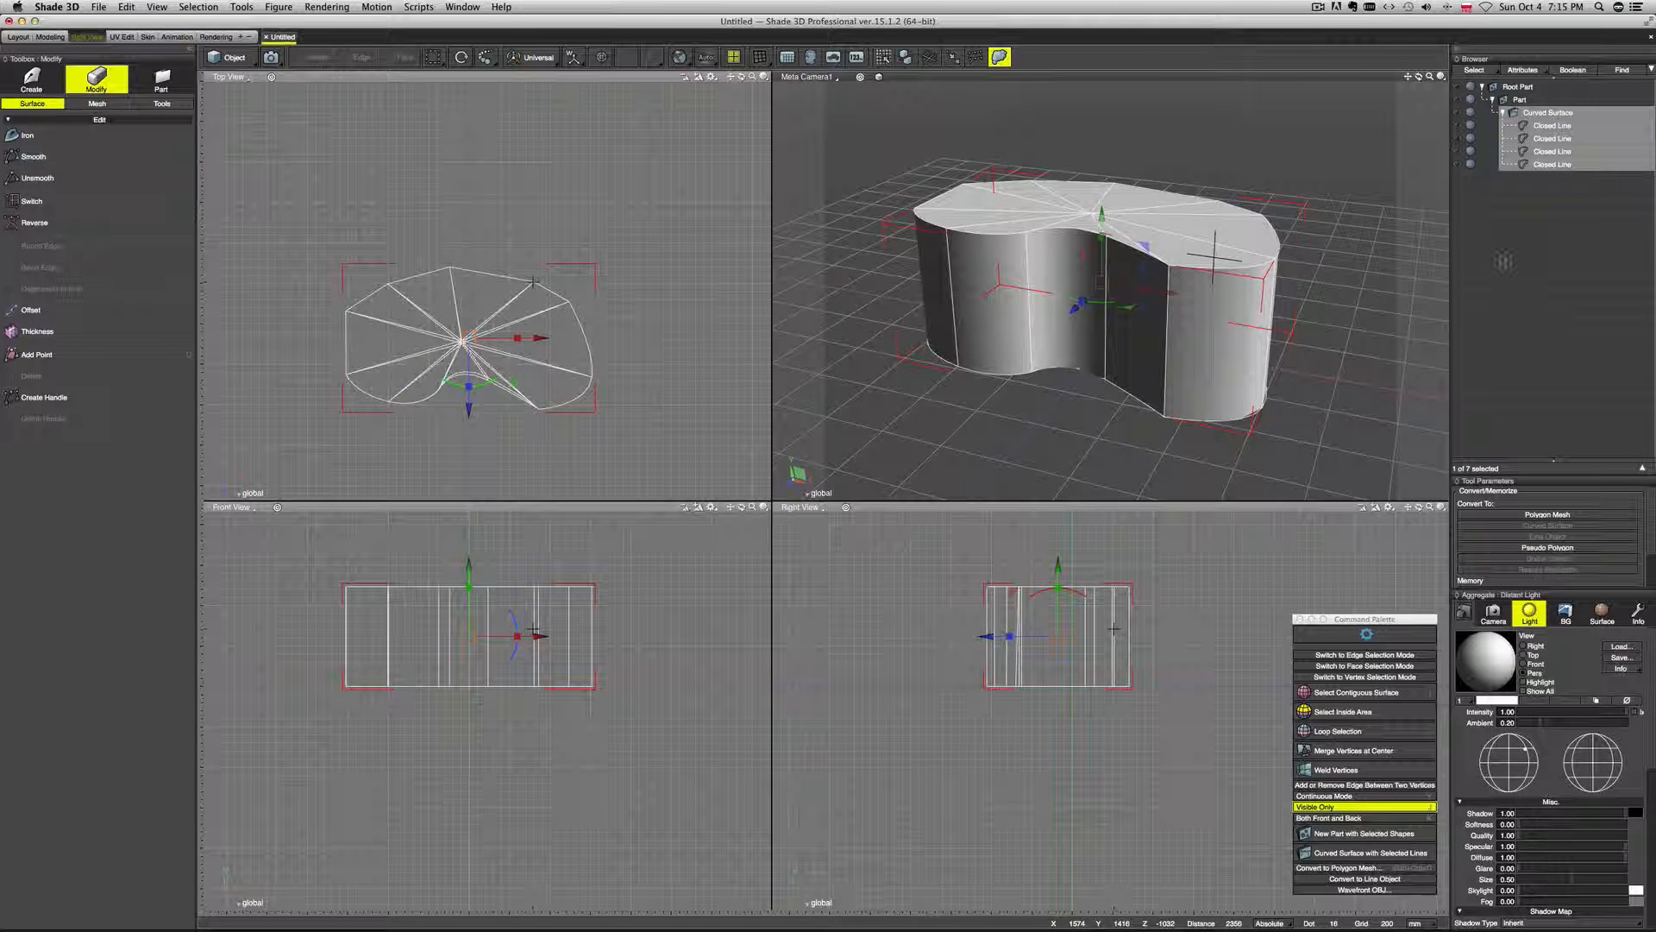
Try shifting the second closed line of the curved surface in the top view, and undo the move.
click(1560, 127)
click(1560, 139)
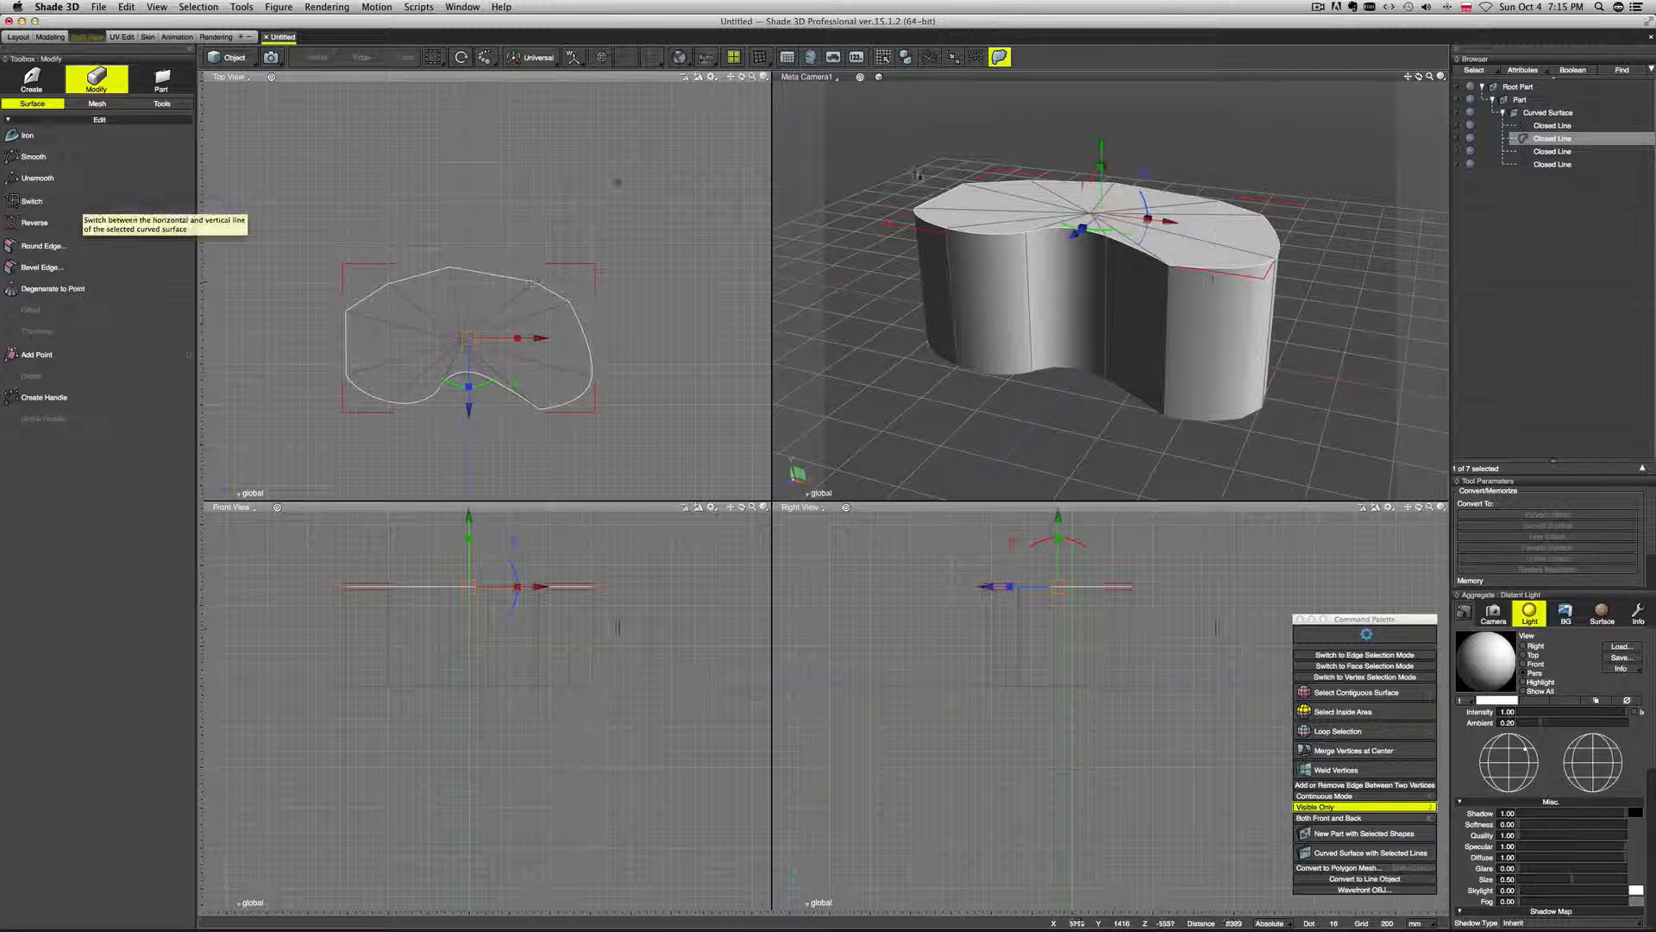
middle_drag(1261, 261, 1224, 254)
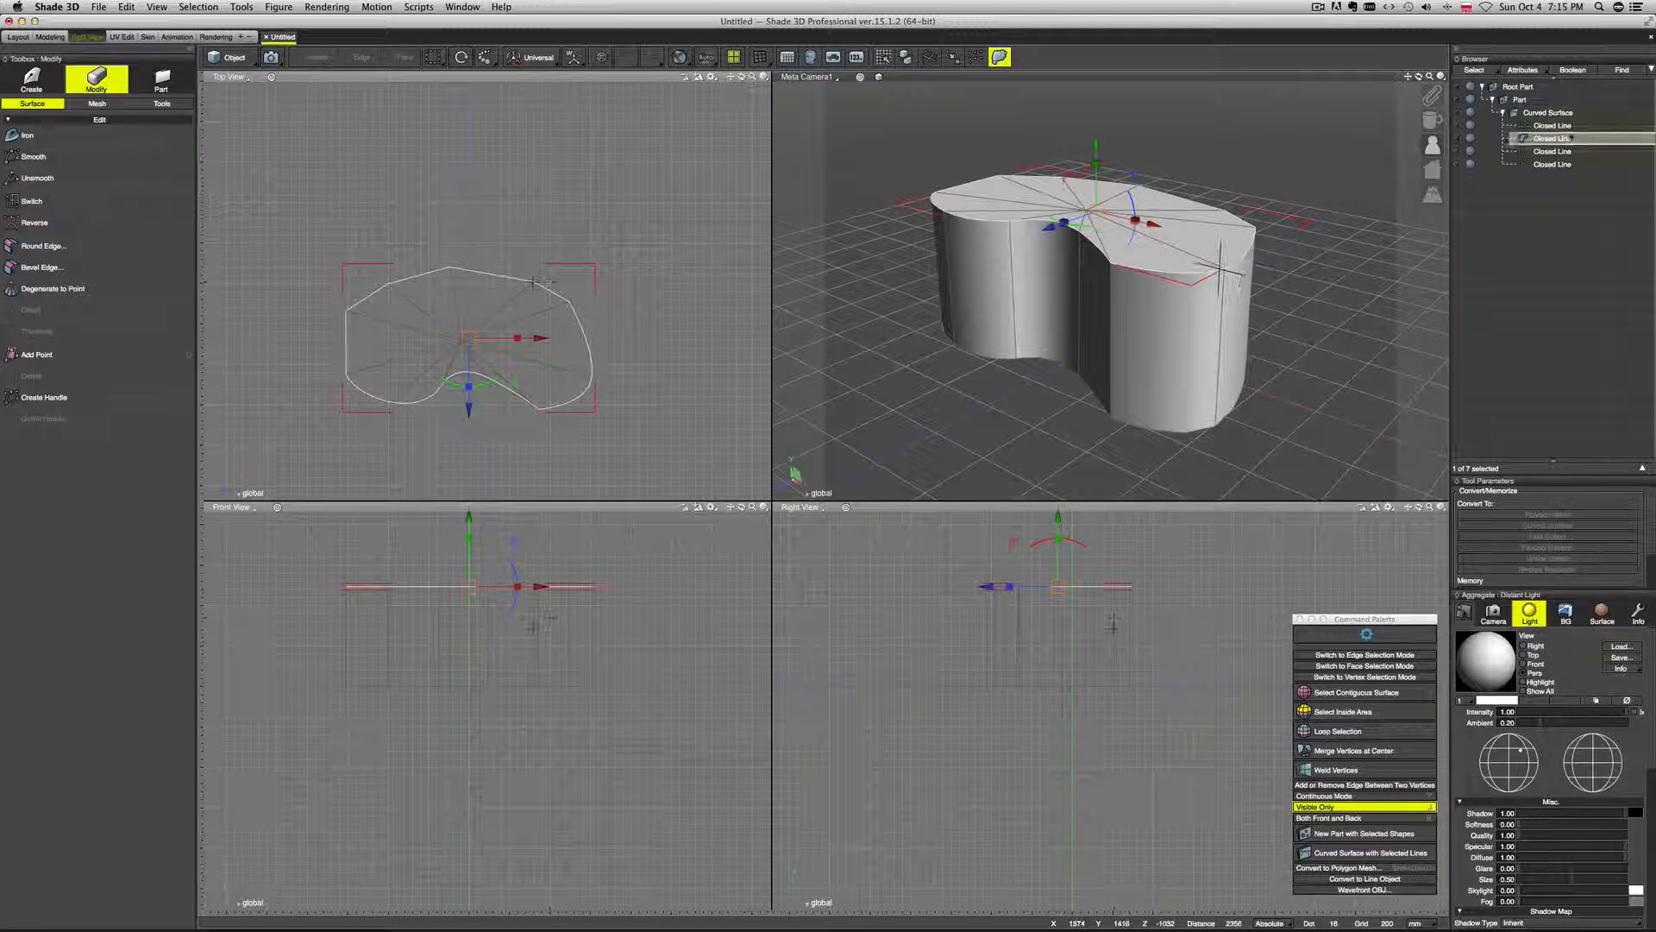
drag(534, 364, 517, 339)
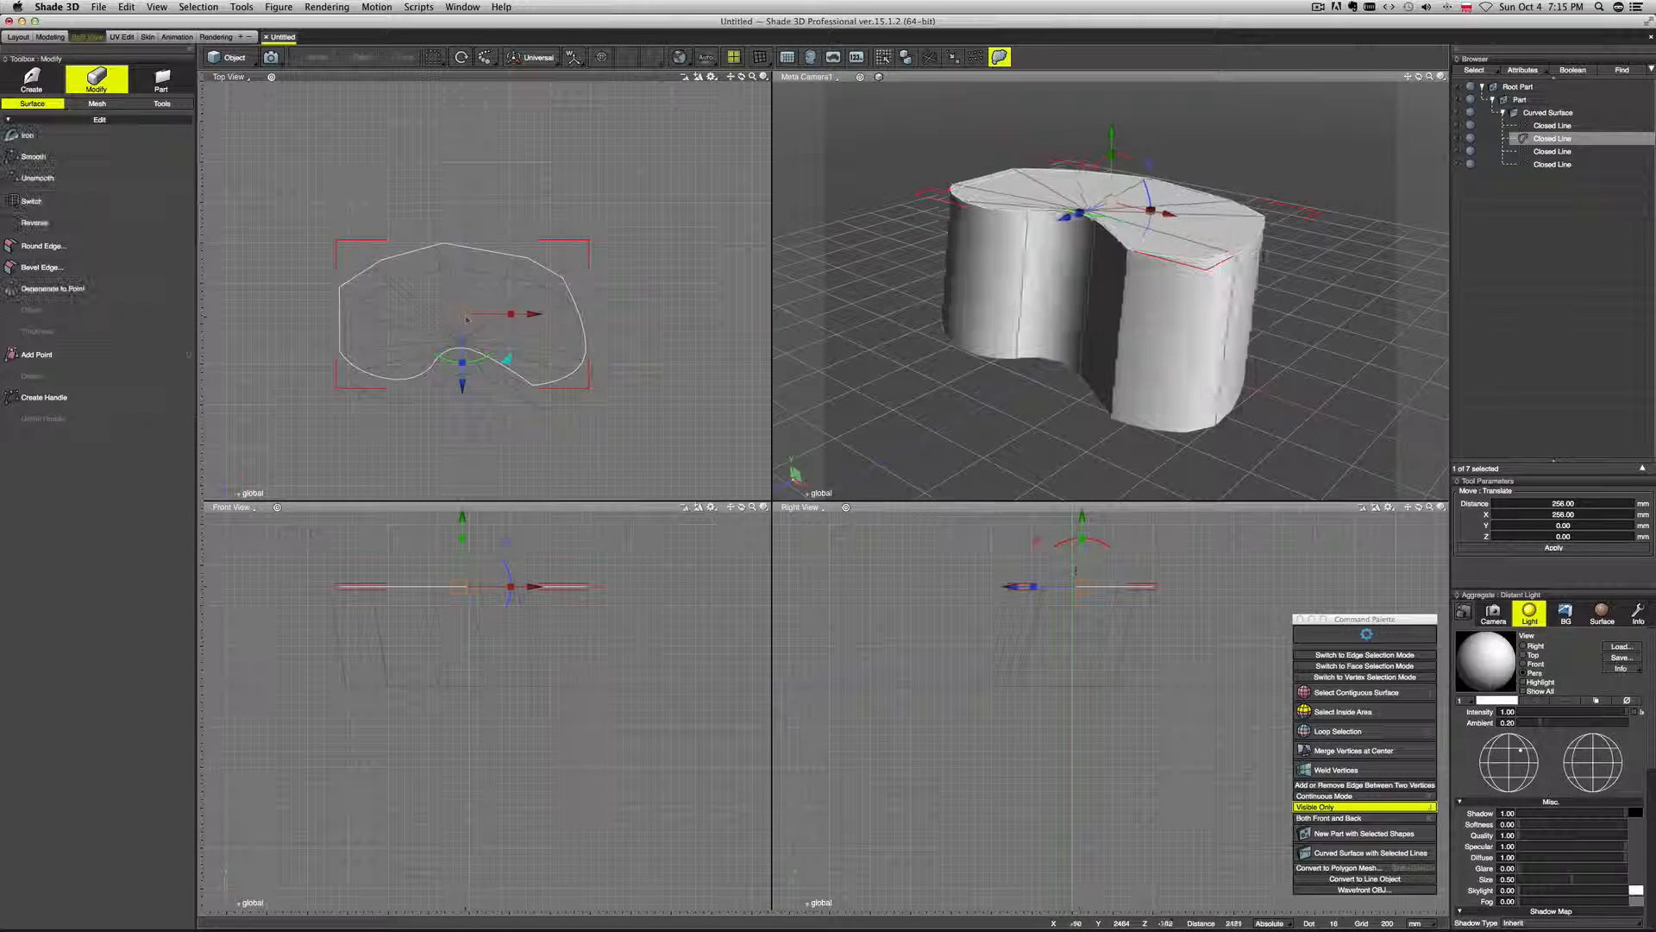
key(super+z)
Move the whole kidney-shaped curved surface aside along negative X to free space for another object.
click(1535, 113)
drag(1172, 293, 972, 234)
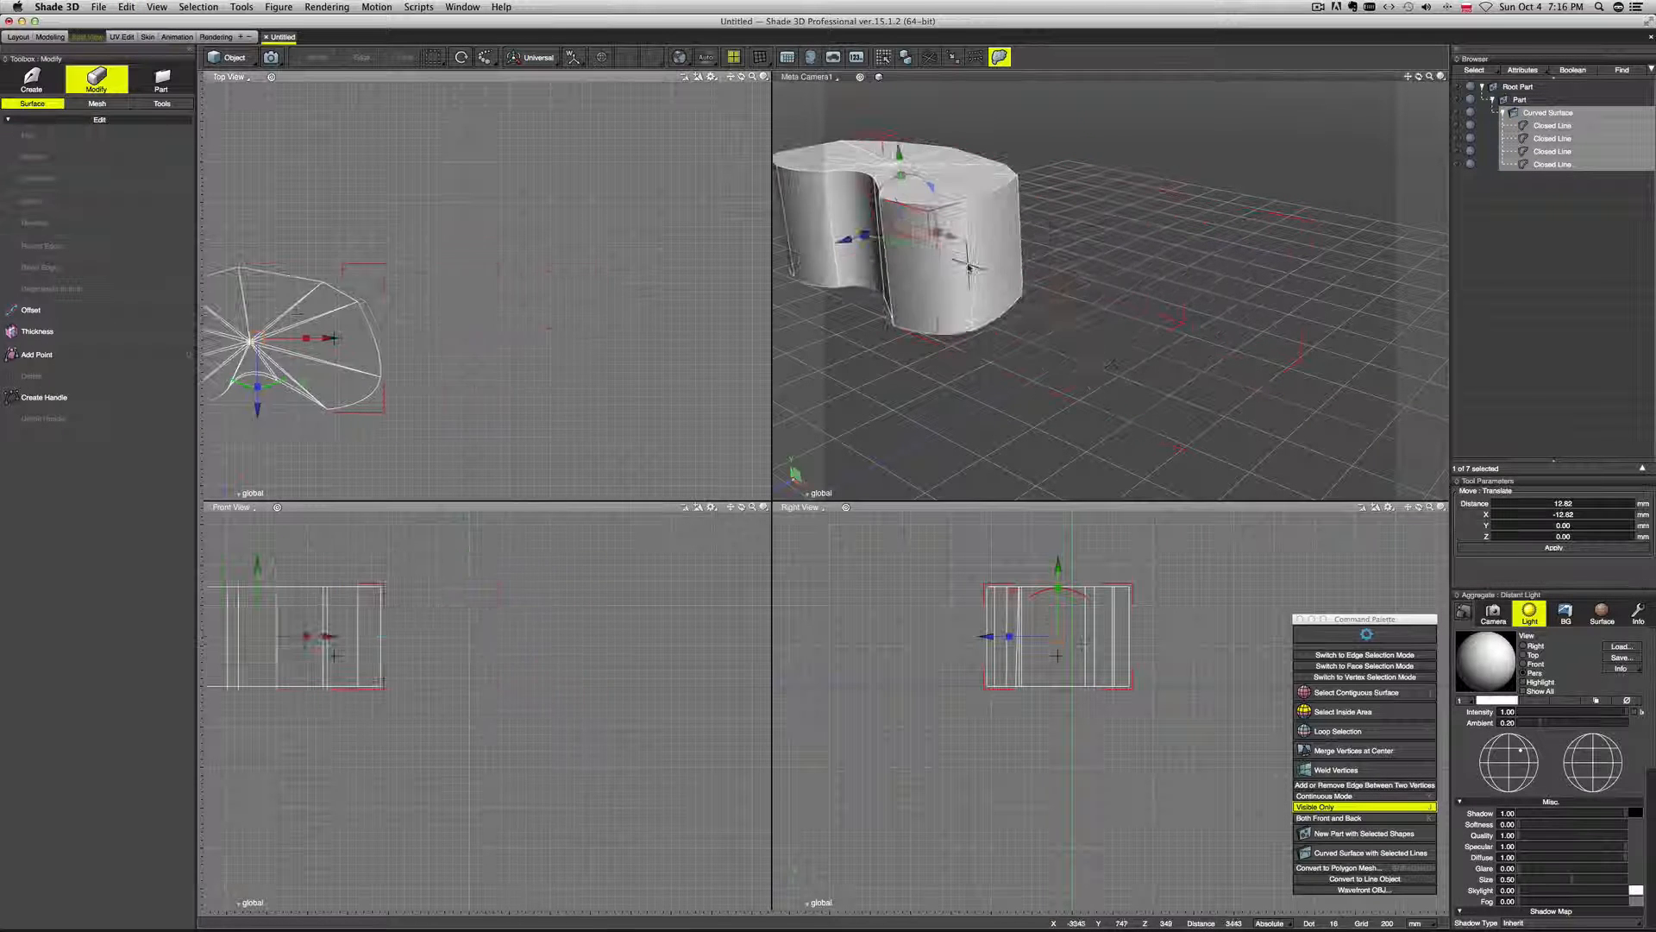
scroll(458, 316, down, 1)
drag(314, 334, 329, 321)
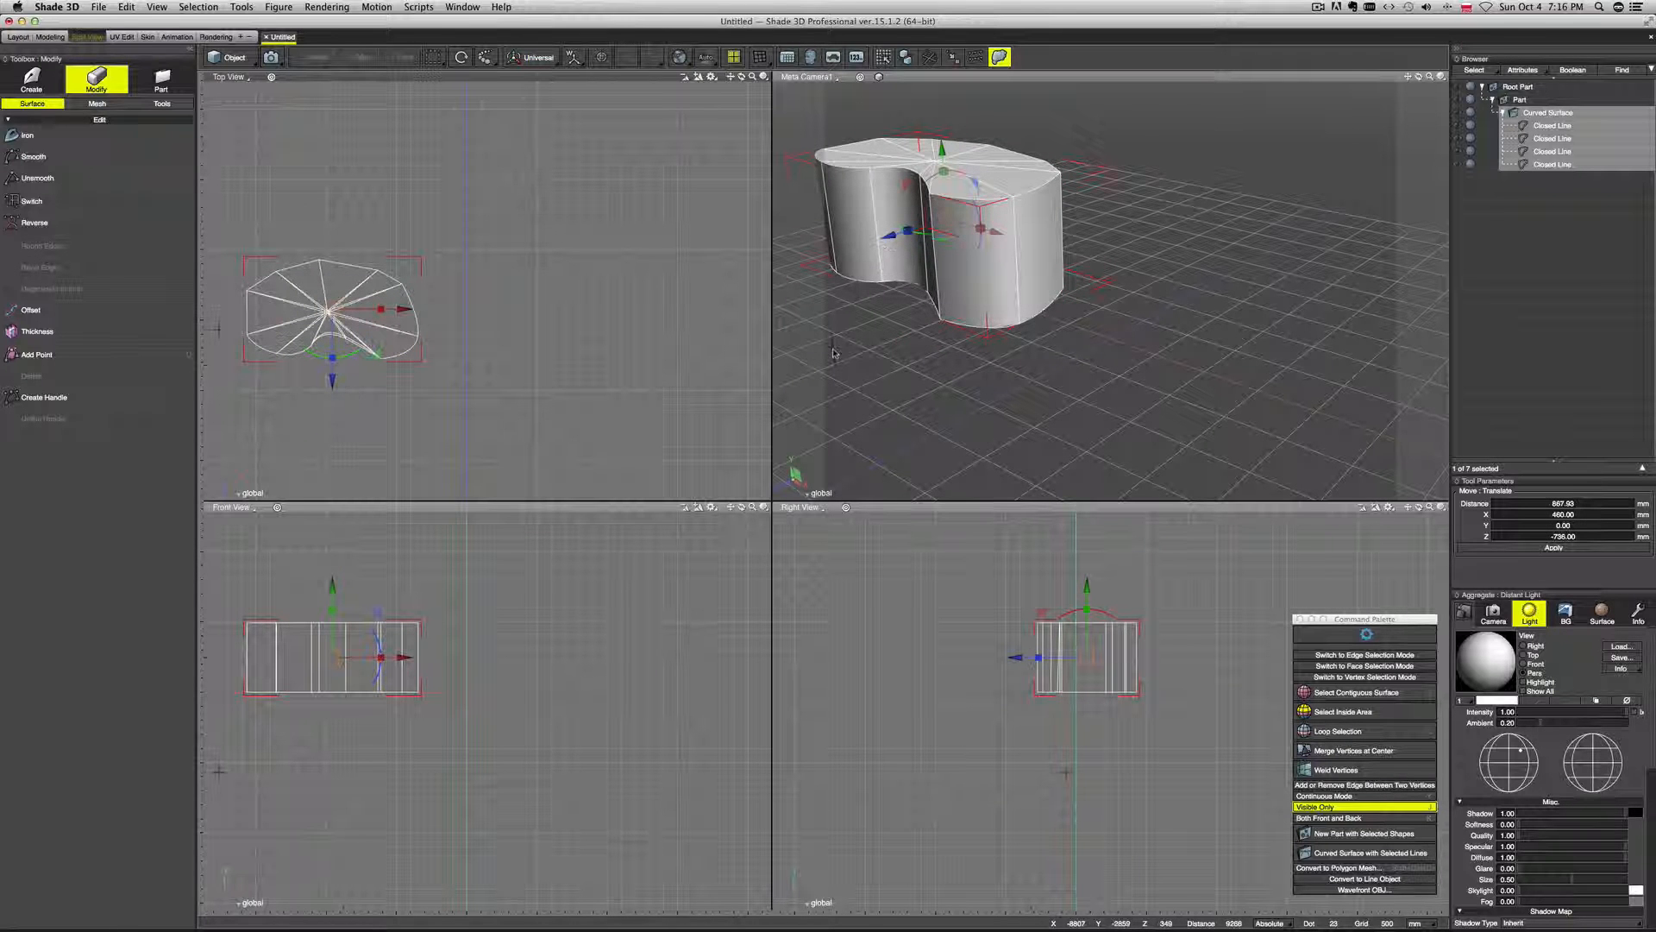
middle_drag(1130, 354, 1165, 331)
middle_drag(449, 663, 484, 717)
Draw an S-curved open line as a vase-like profile in the front view, beside the kidney-shaped solid.
click(32, 79)
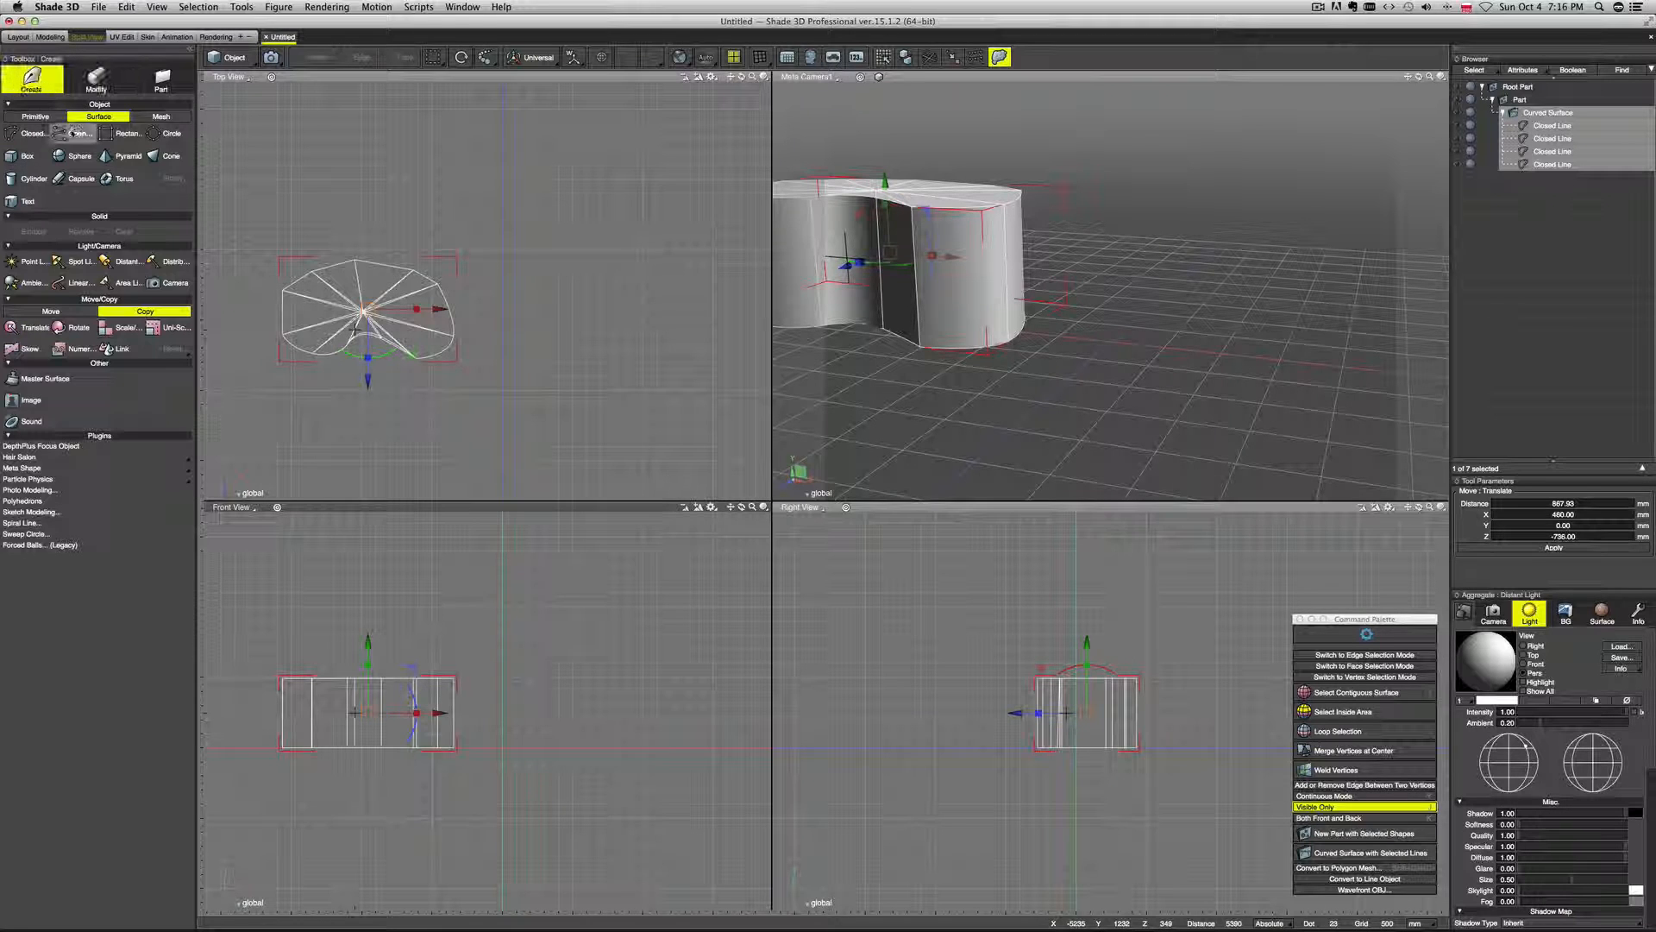
click(73, 134)
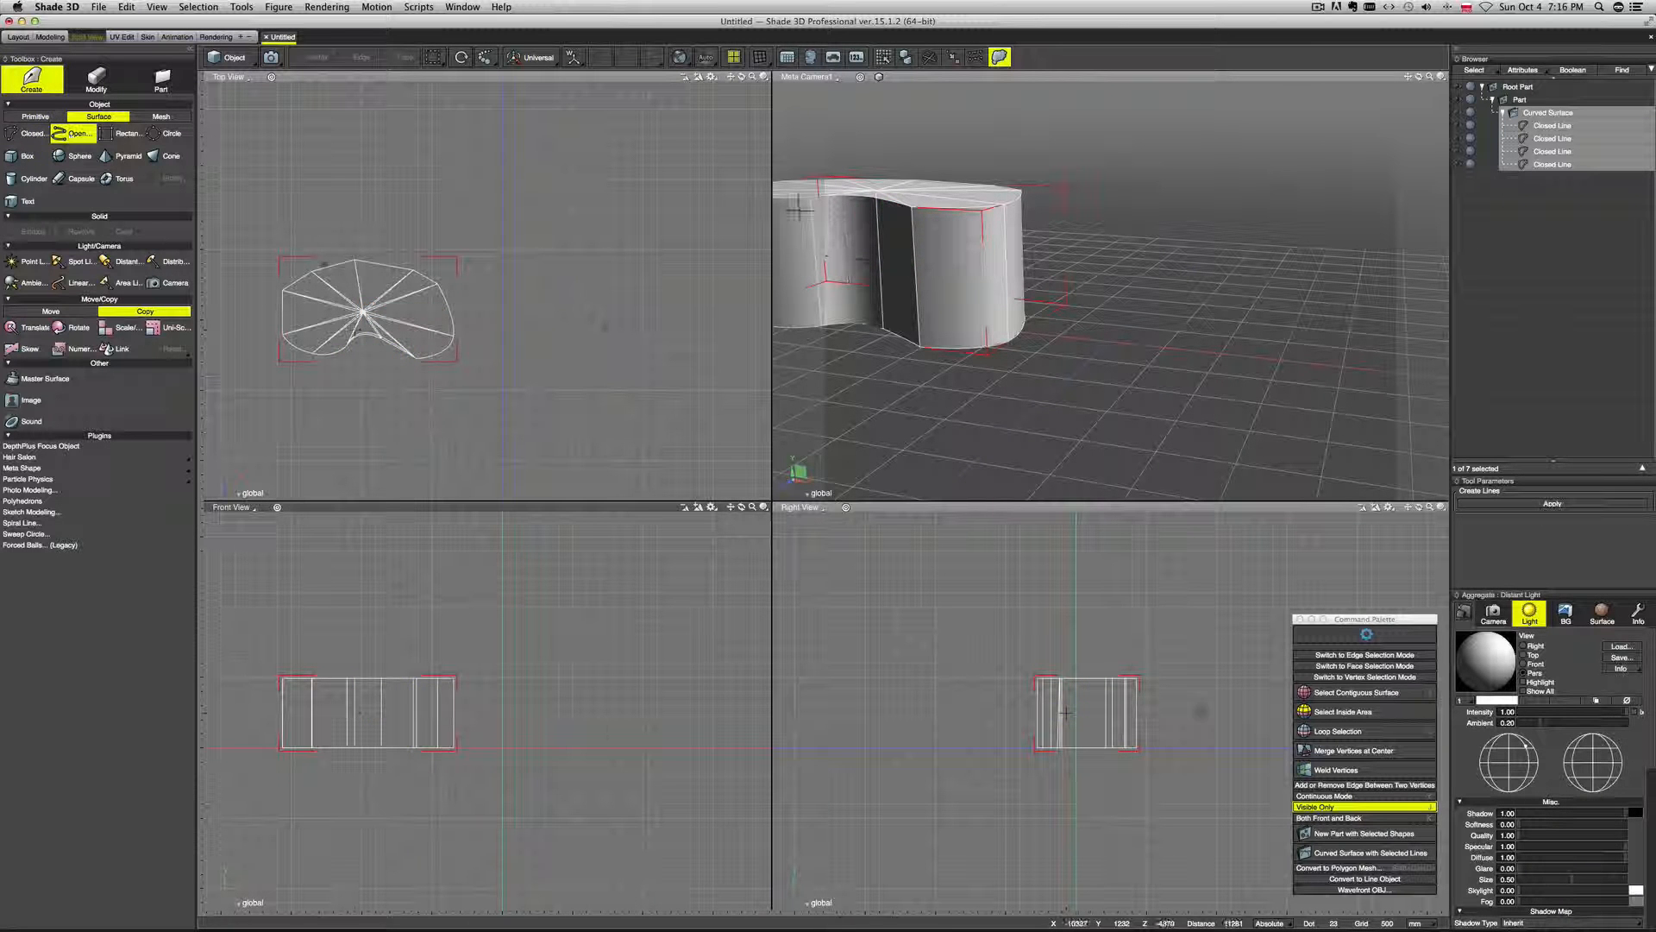
click(560, 741)
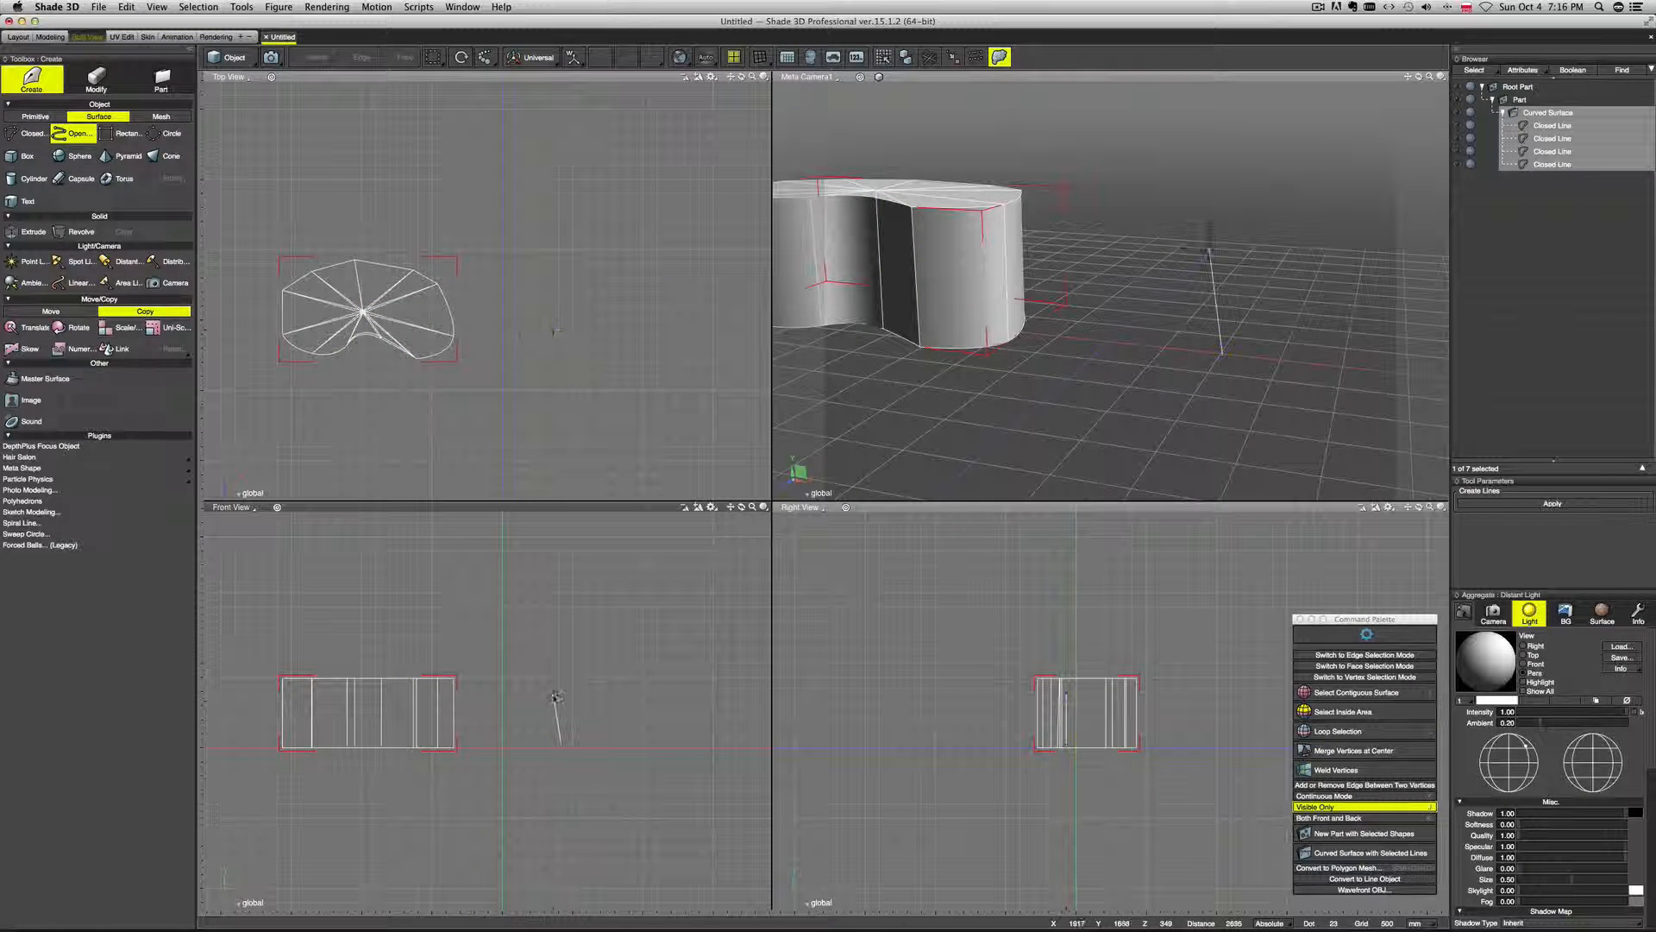
click(554, 694)
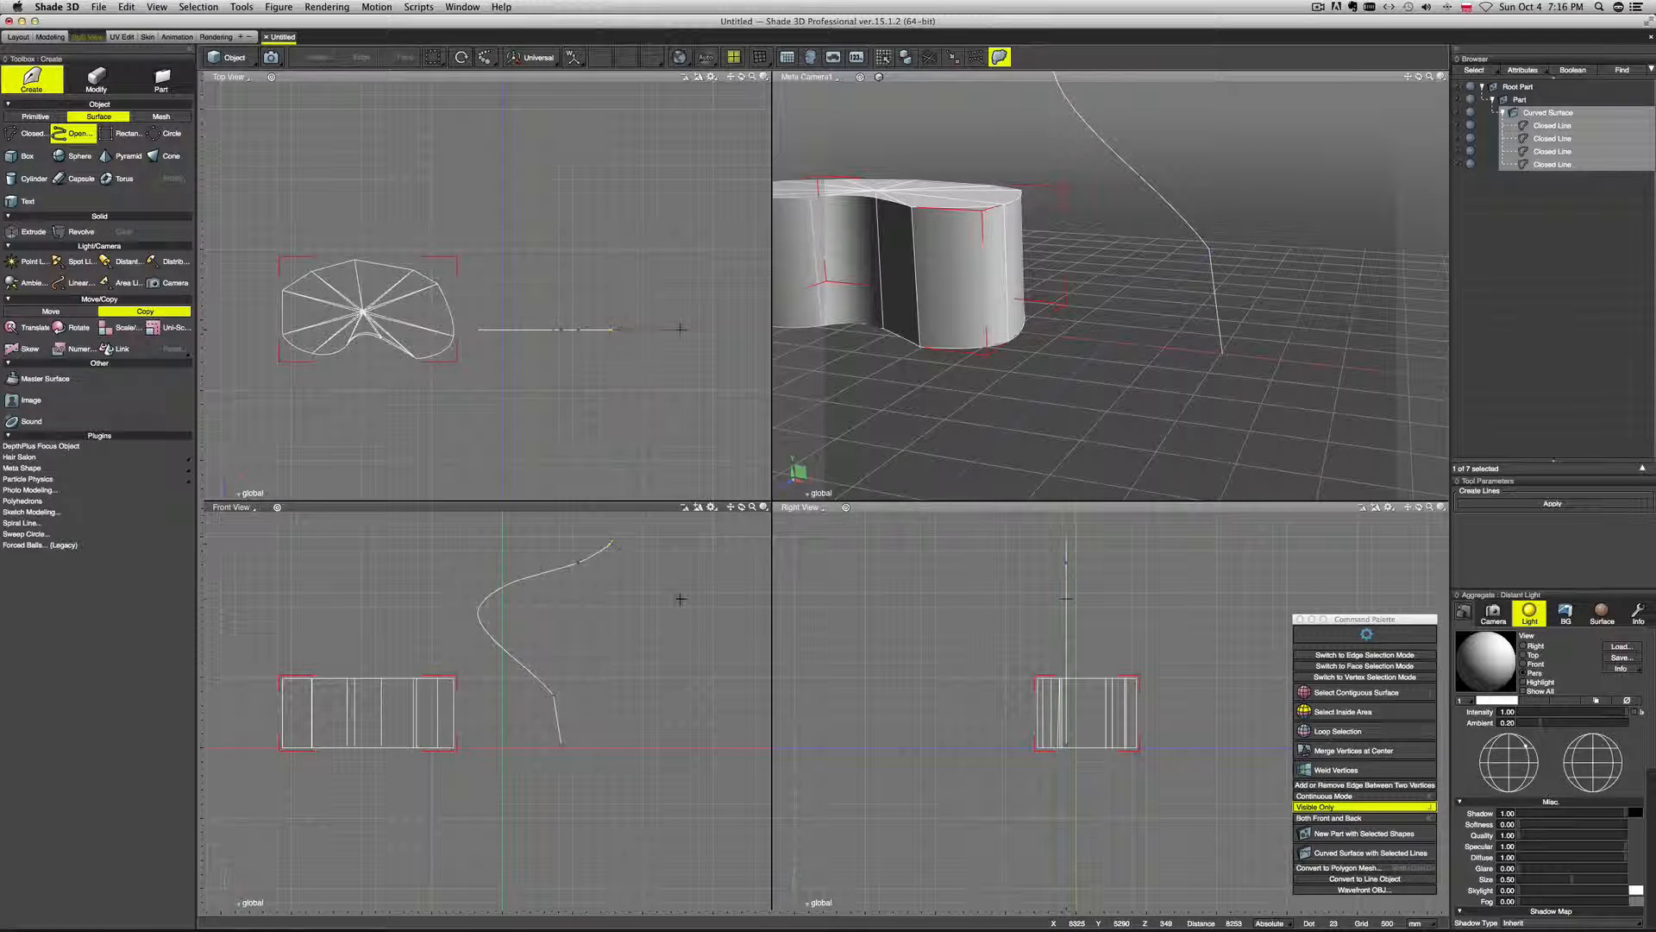
key(Return)
Revolve the open line around a vertical axis through its upper end to form a solid of revolution.
scroll(1200, 322, down, 4)
middle_drag(1202, 302, 1168, 363)
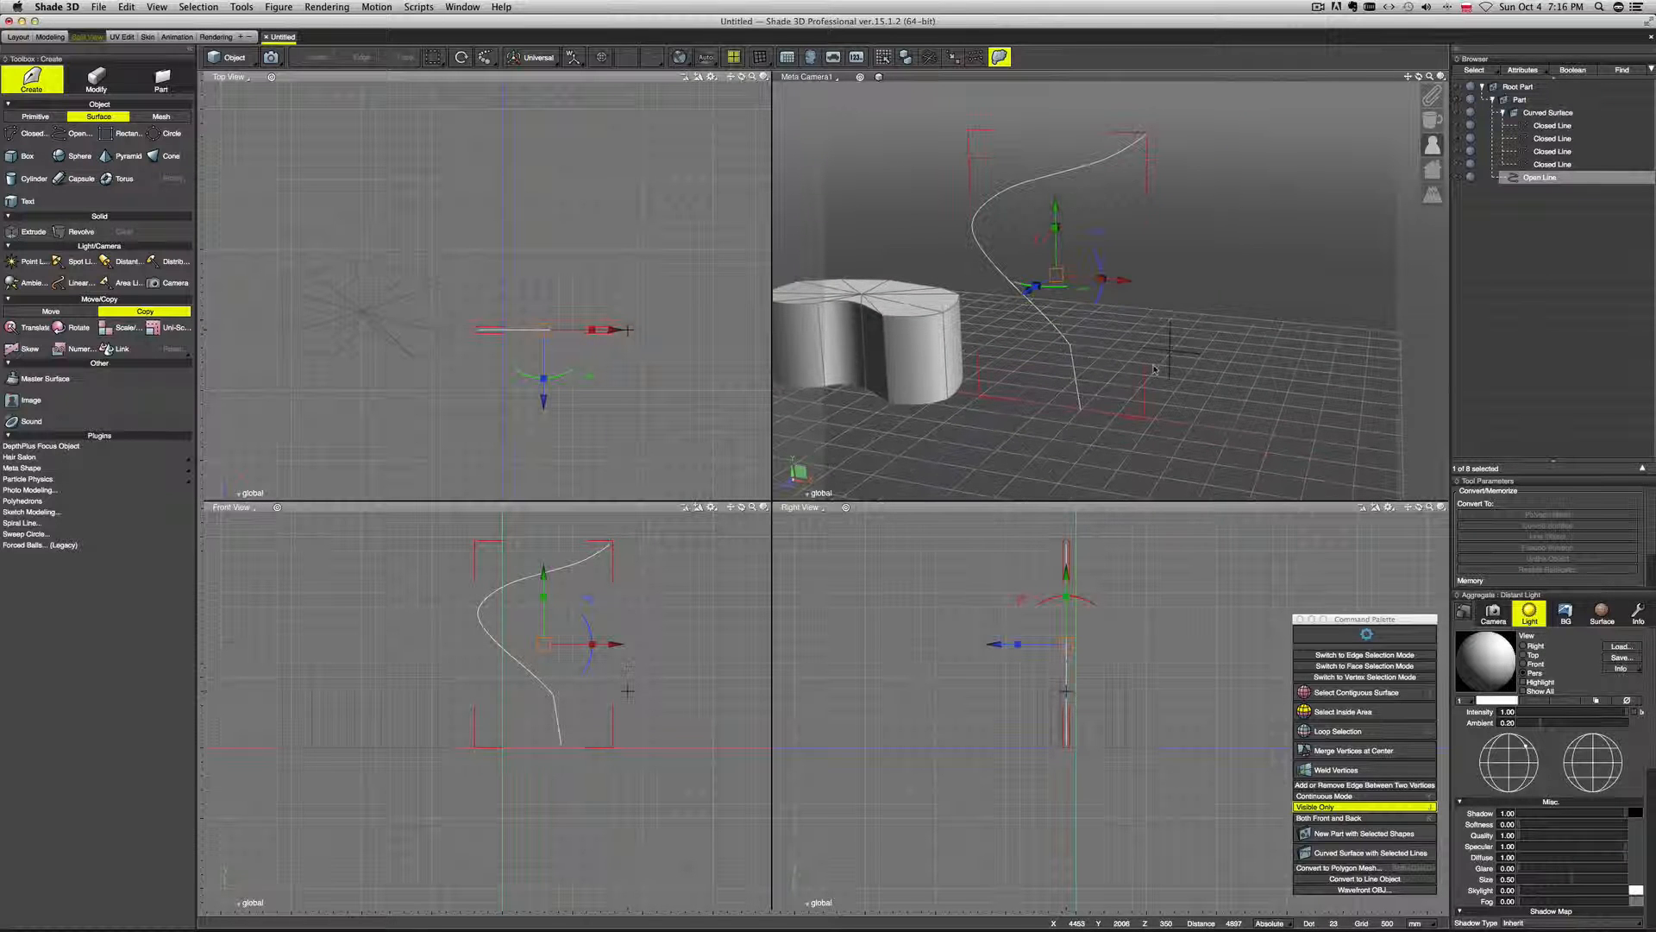
click(76, 232)
drag(629, 685, 626, 628)
middle_drag(1187, 421, 1260, 367)
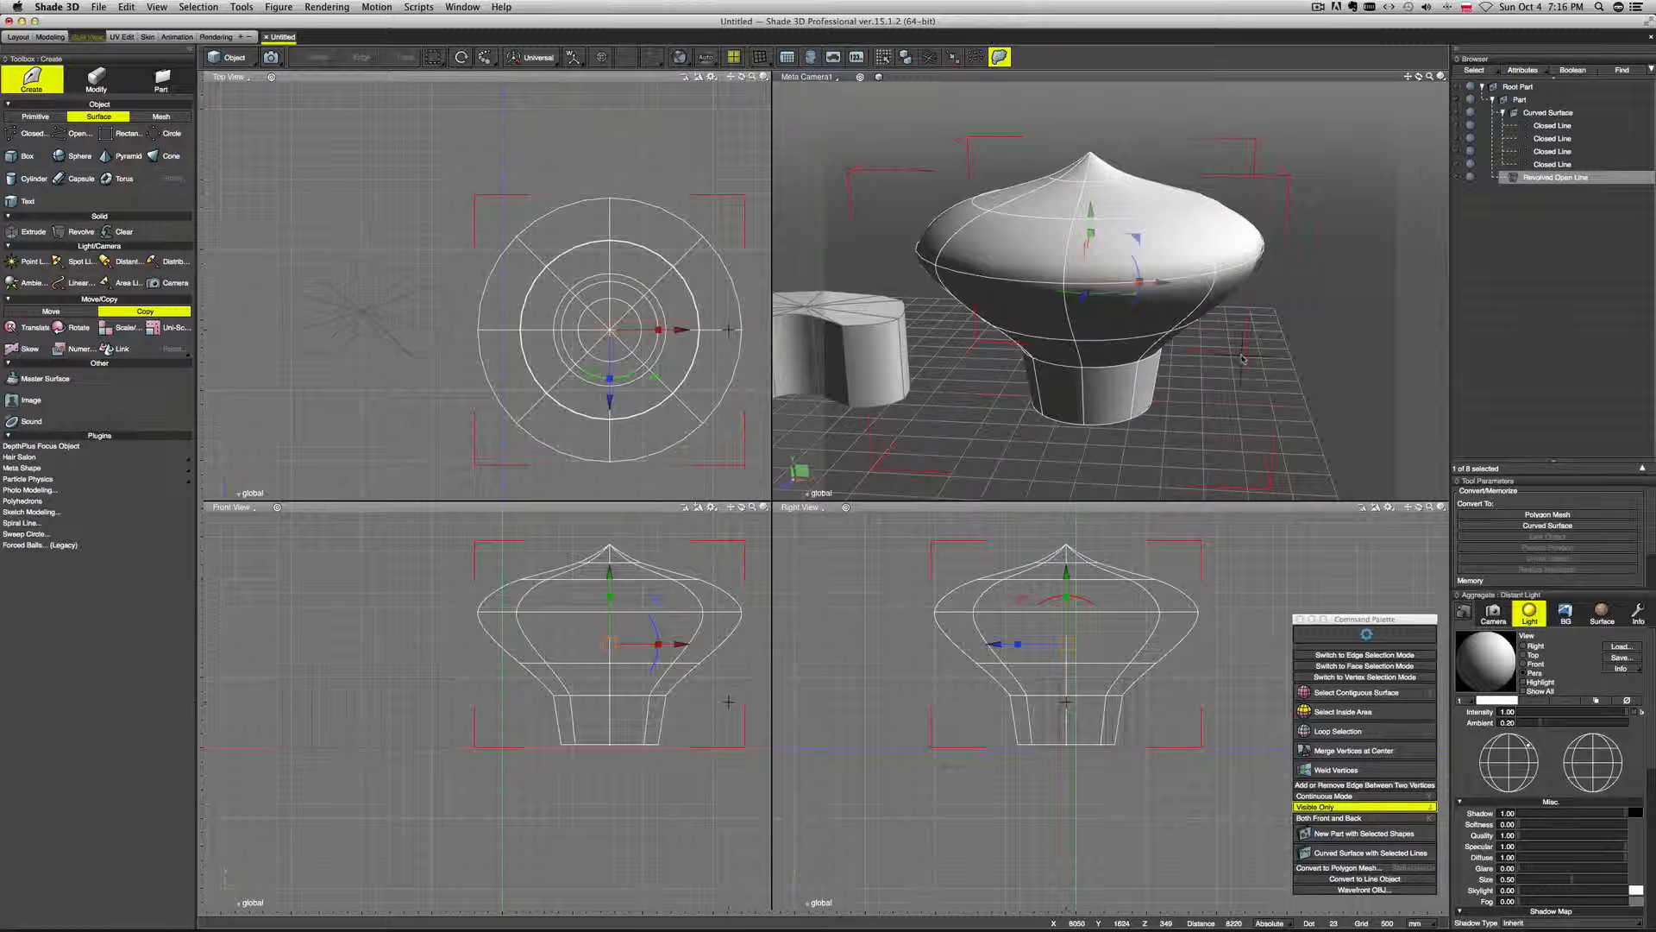
middle_drag(1023, 369, 1063, 355)
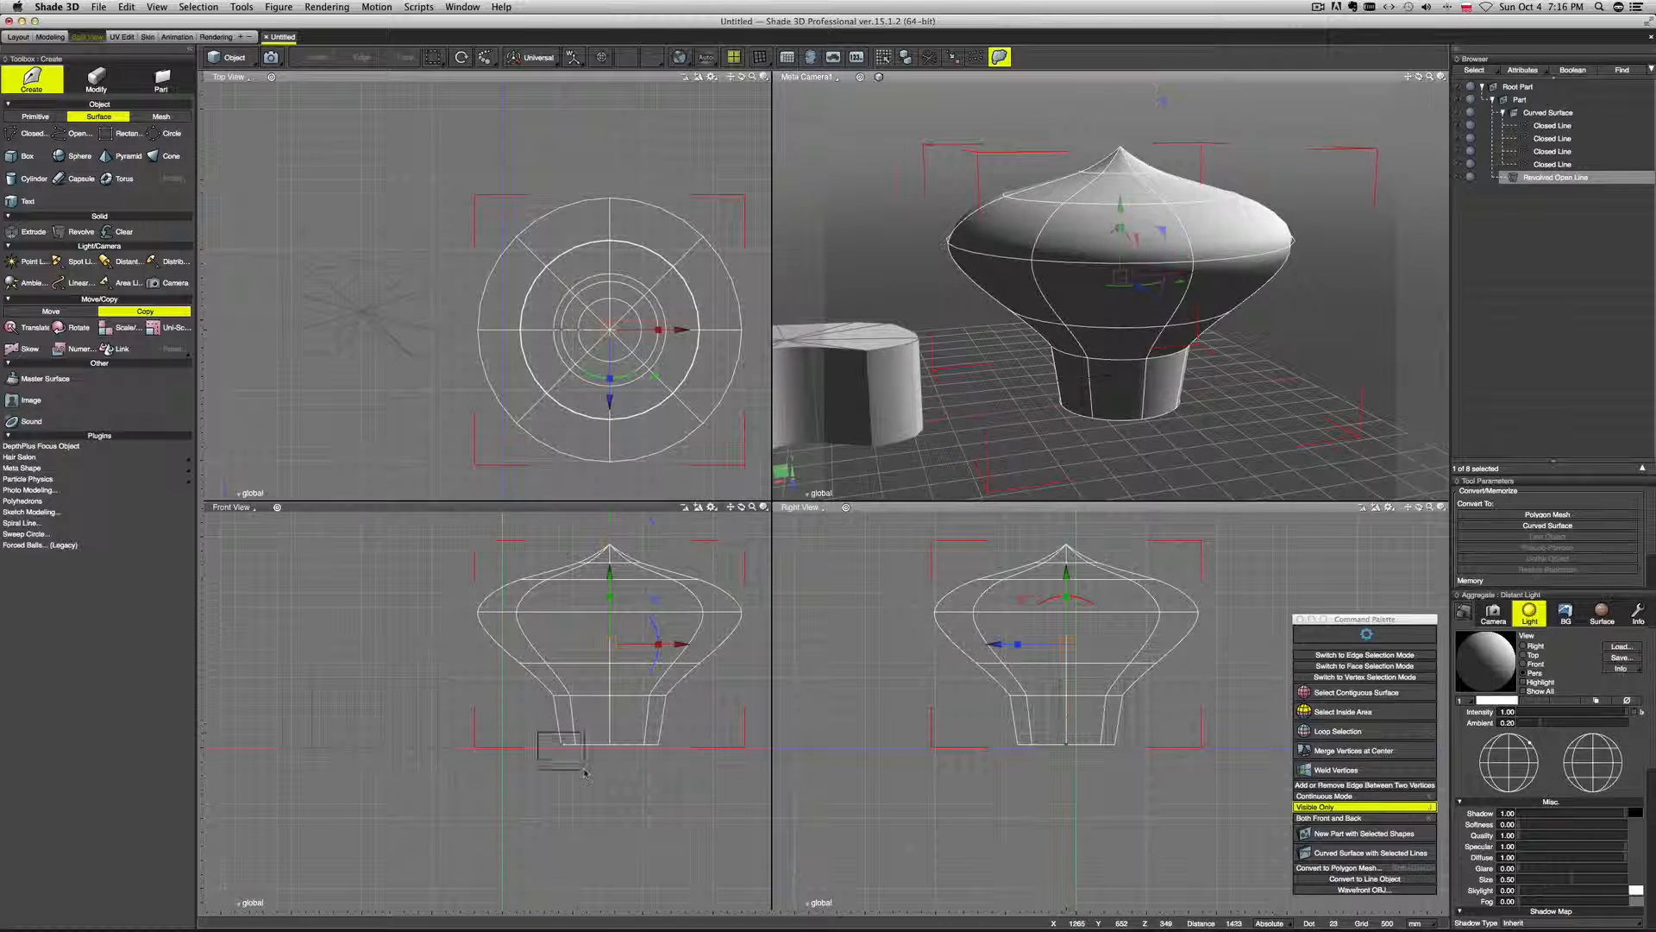
Enter point editing on the revolved line and go through the control points of its profile from the base upward.
key(Return)
click(559, 697)
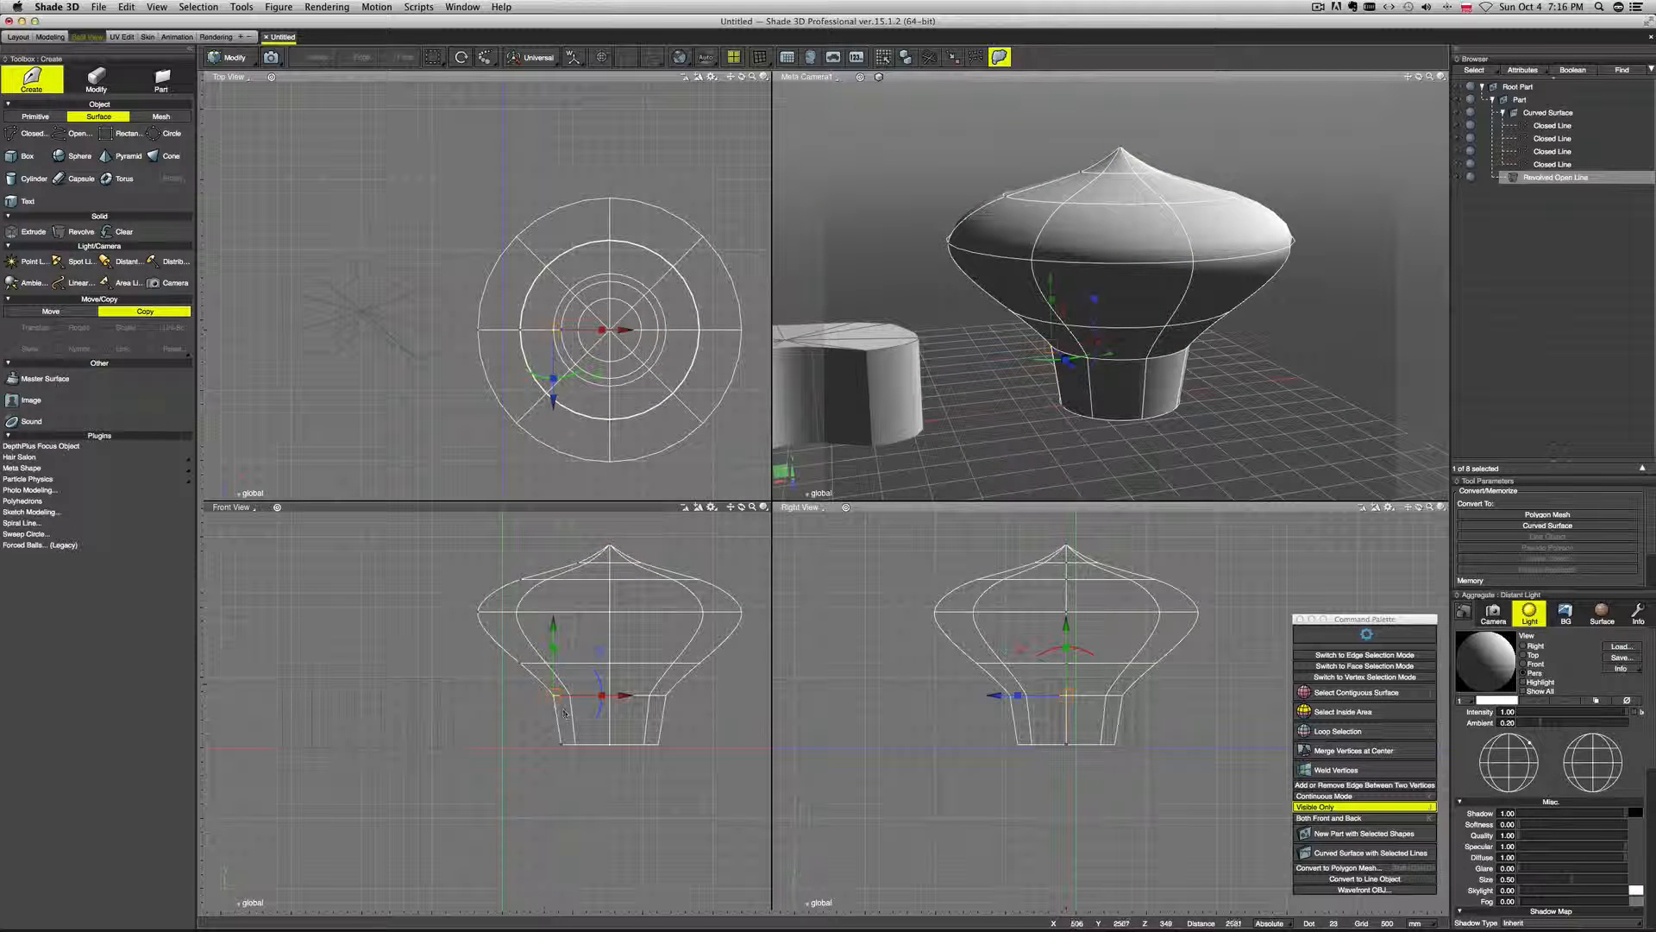
drag(502, 654, 534, 682)
drag(465, 606, 501, 638)
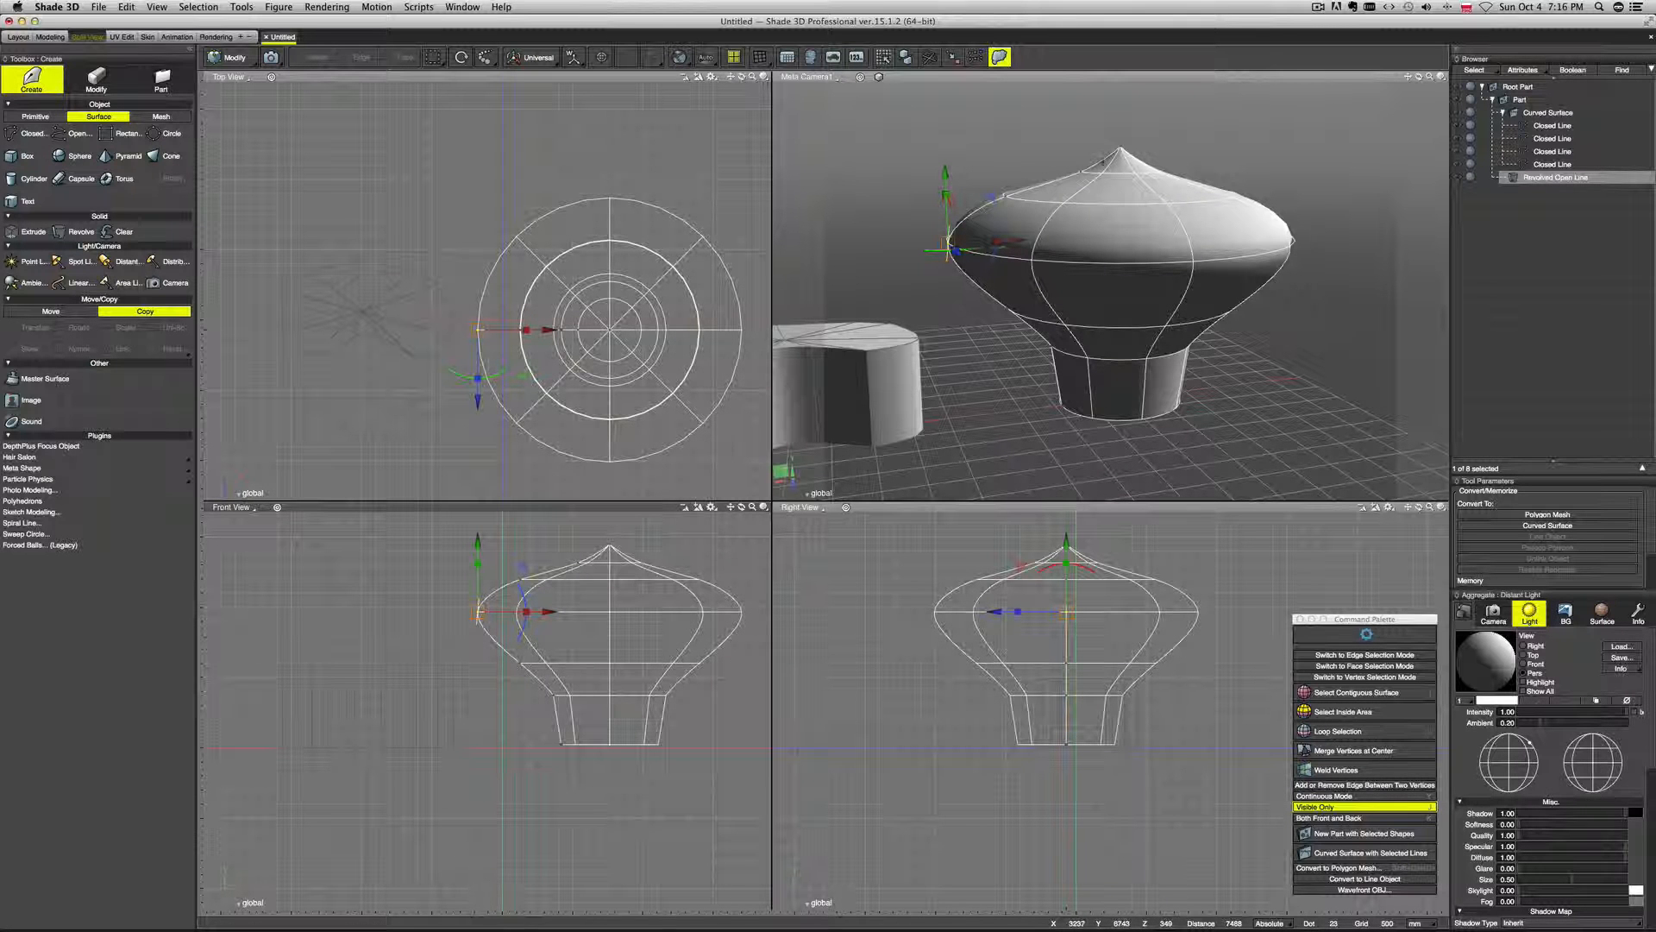
drag(586, 593, 731, 649)
drag(720, 586, 747, 626)
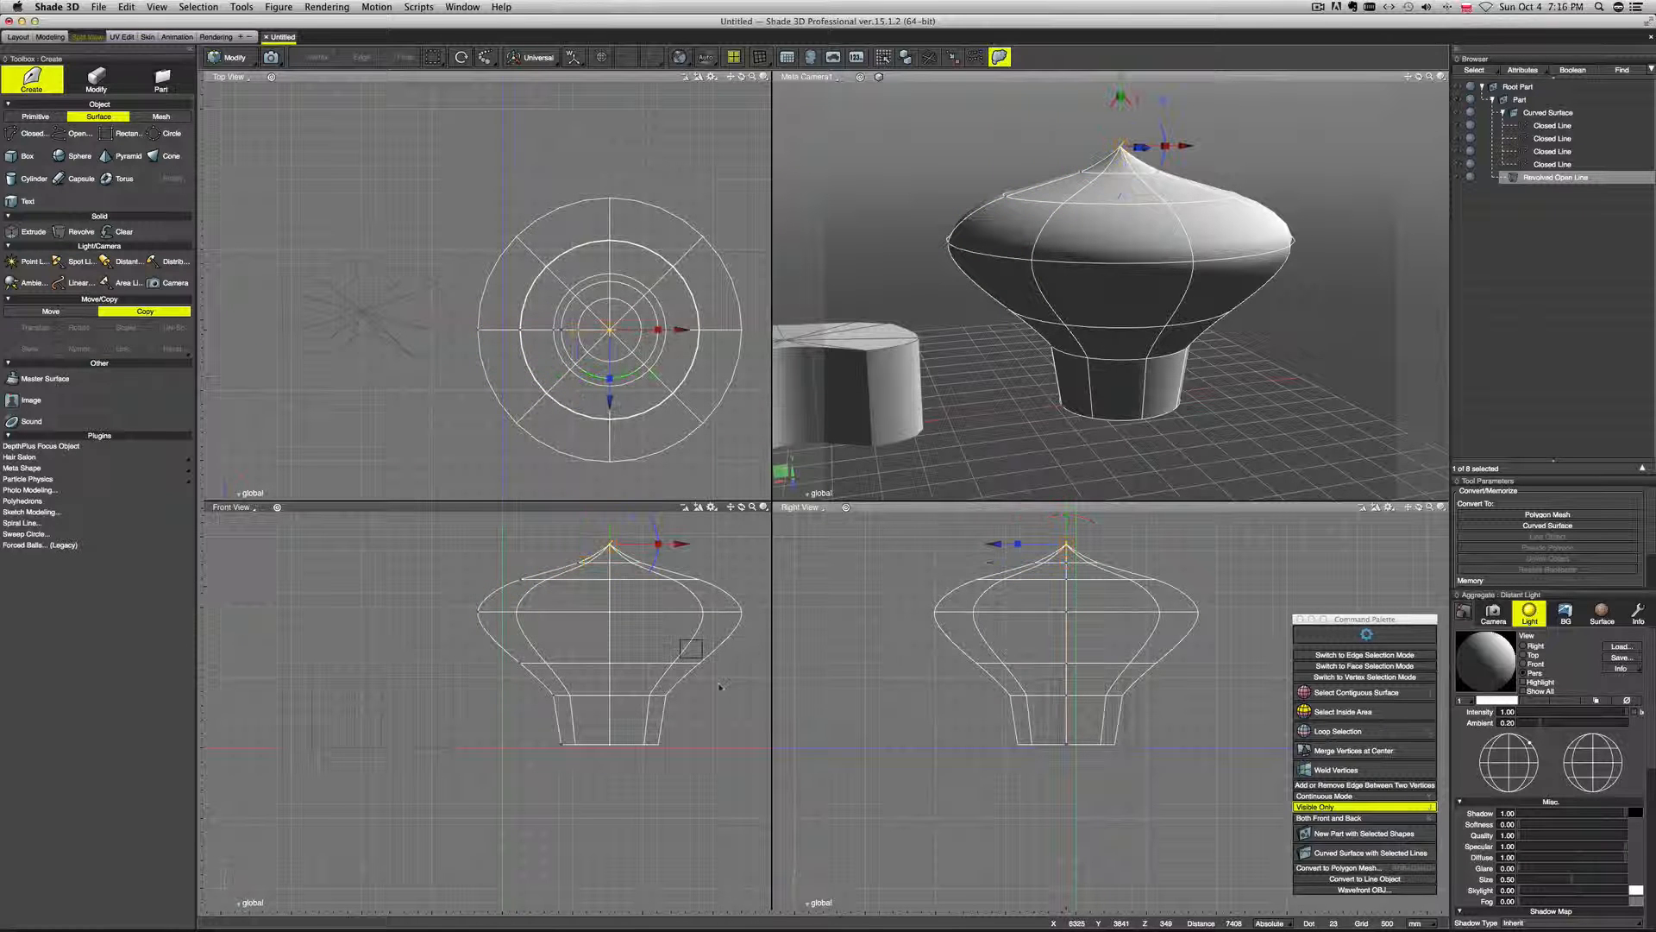
Reshape the revolved profile's control points into a wider, flatter body with a narrow neck and a small knob on top.
drag(542, 726, 582, 762)
drag(496, 642, 406, 609)
click(521, 580)
drag(521, 585, 589, 572)
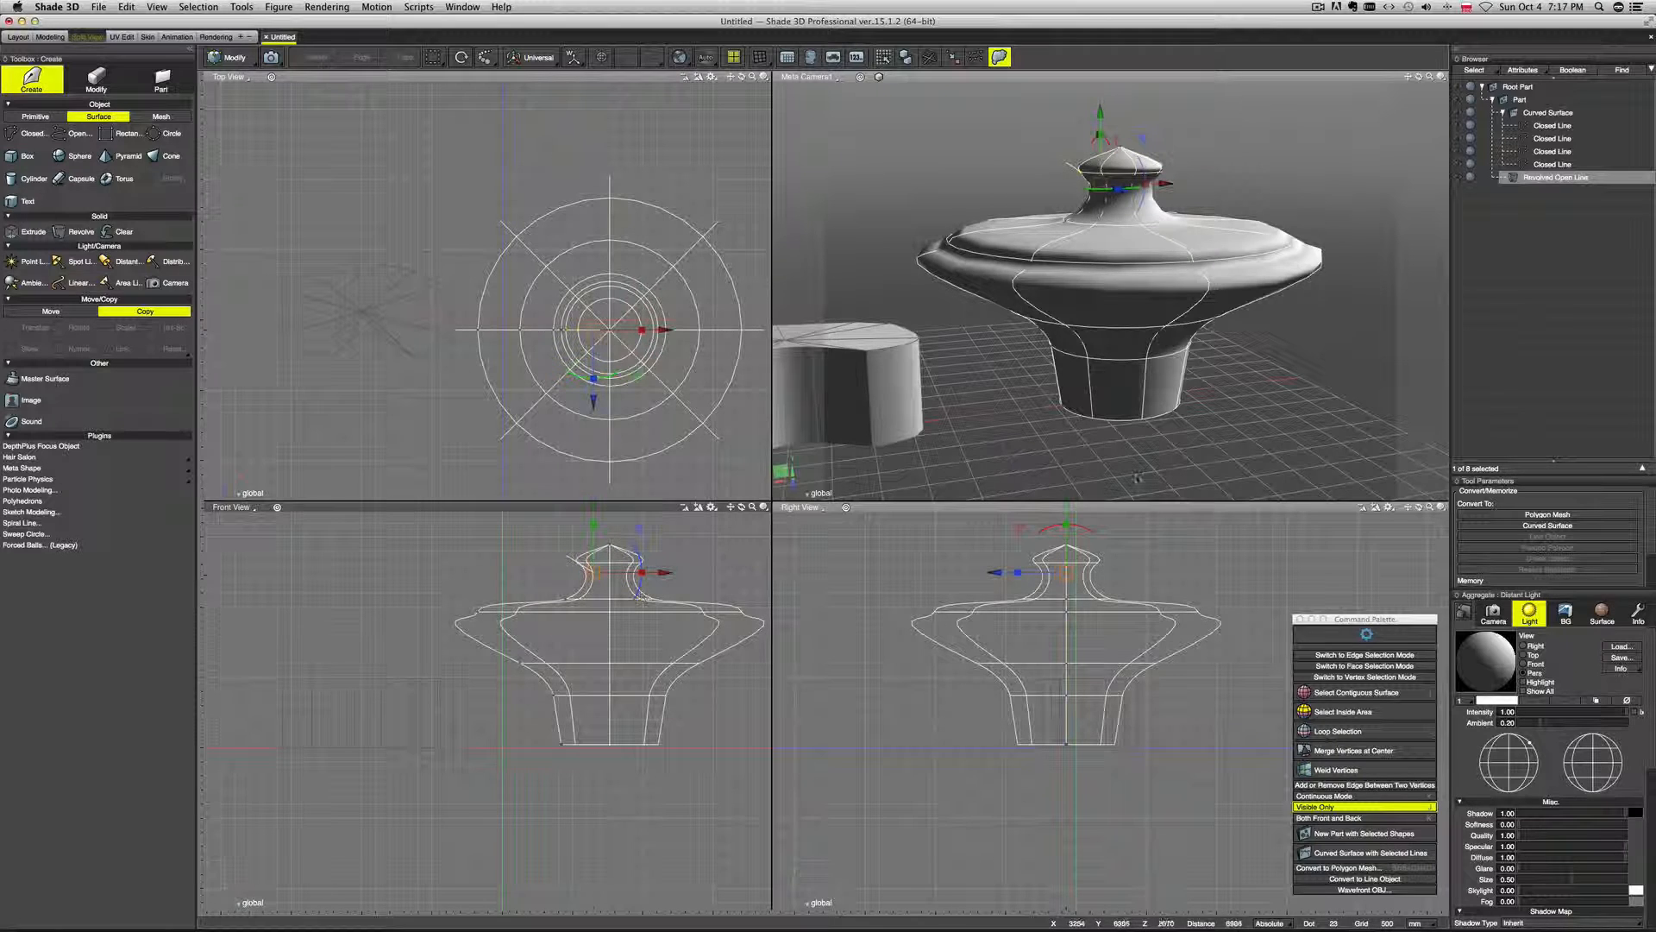
mouse_move(1147, 390)
middle_down()
mouse_move(1056, 377)
mouse_move(1137, 382)
mouse_move(1130, 410)
middle_up()
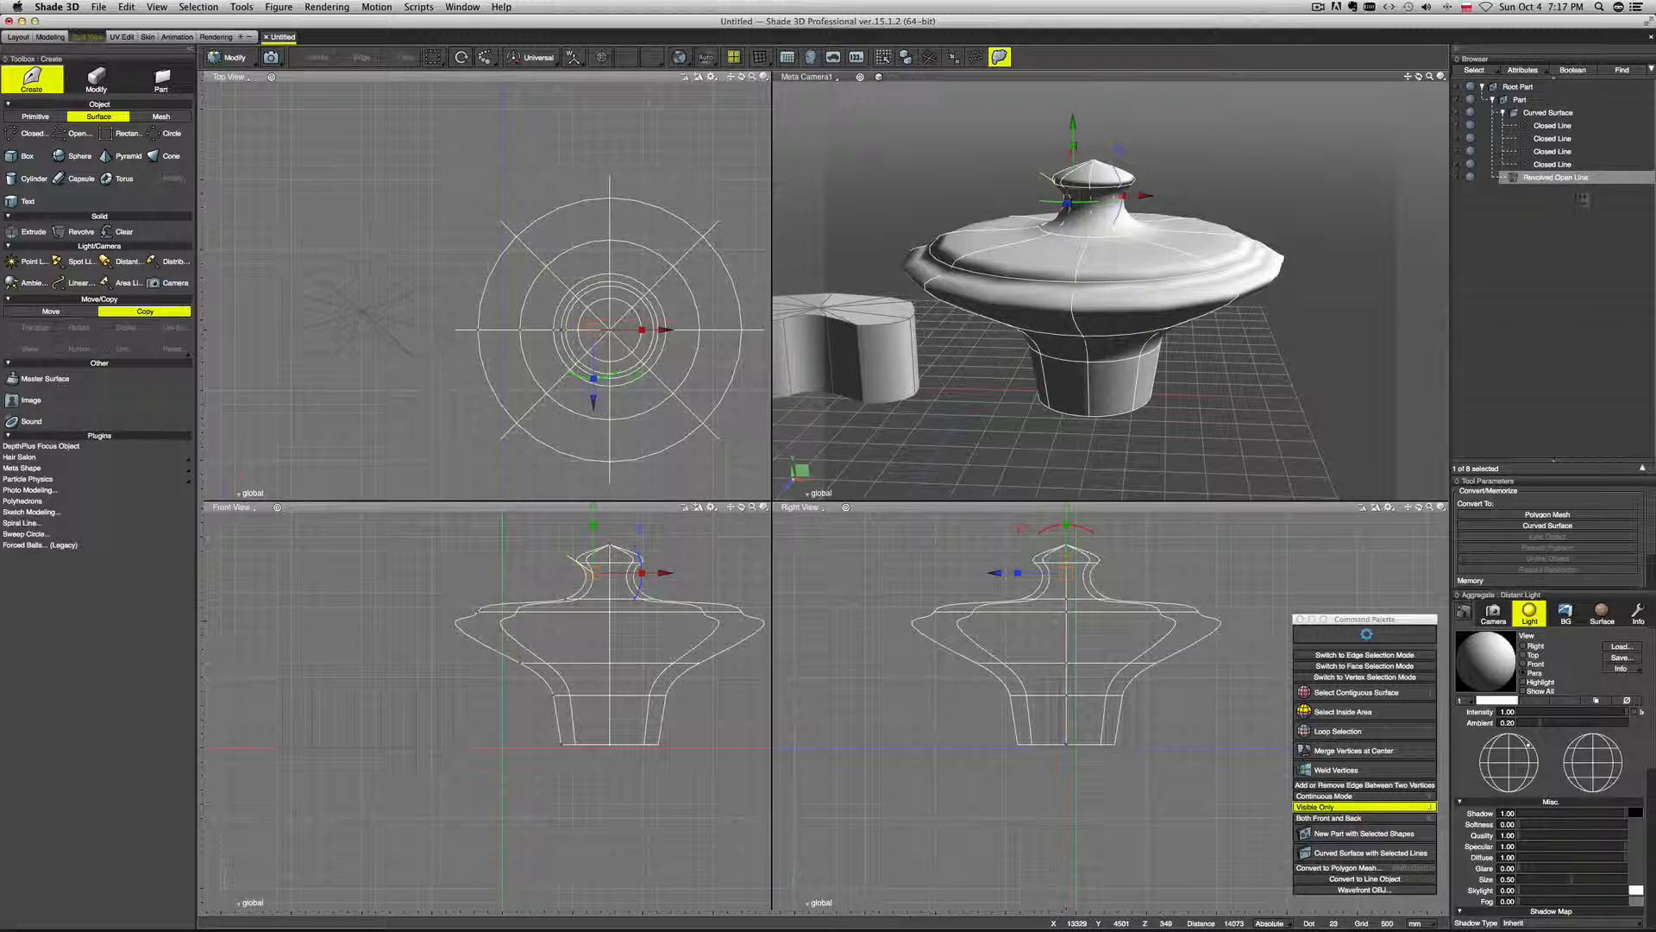
key(Return)
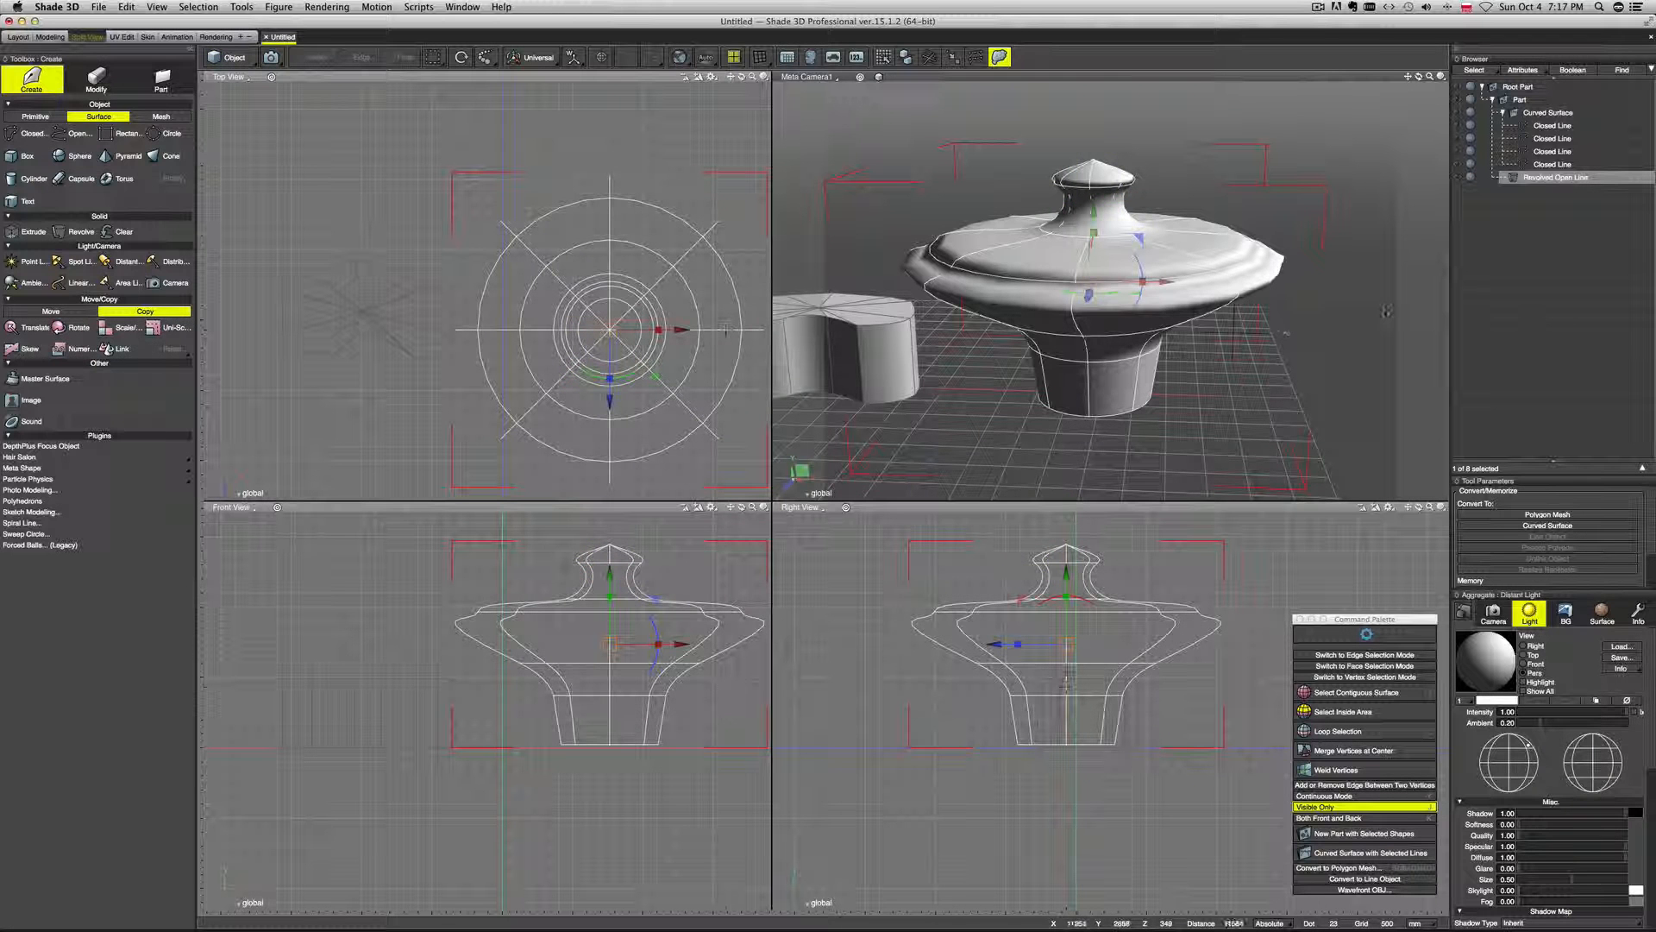
Try smaller Revolve End angles such as 200 on the revolved line, and set the End angle back to 360.
click(1637, 612)
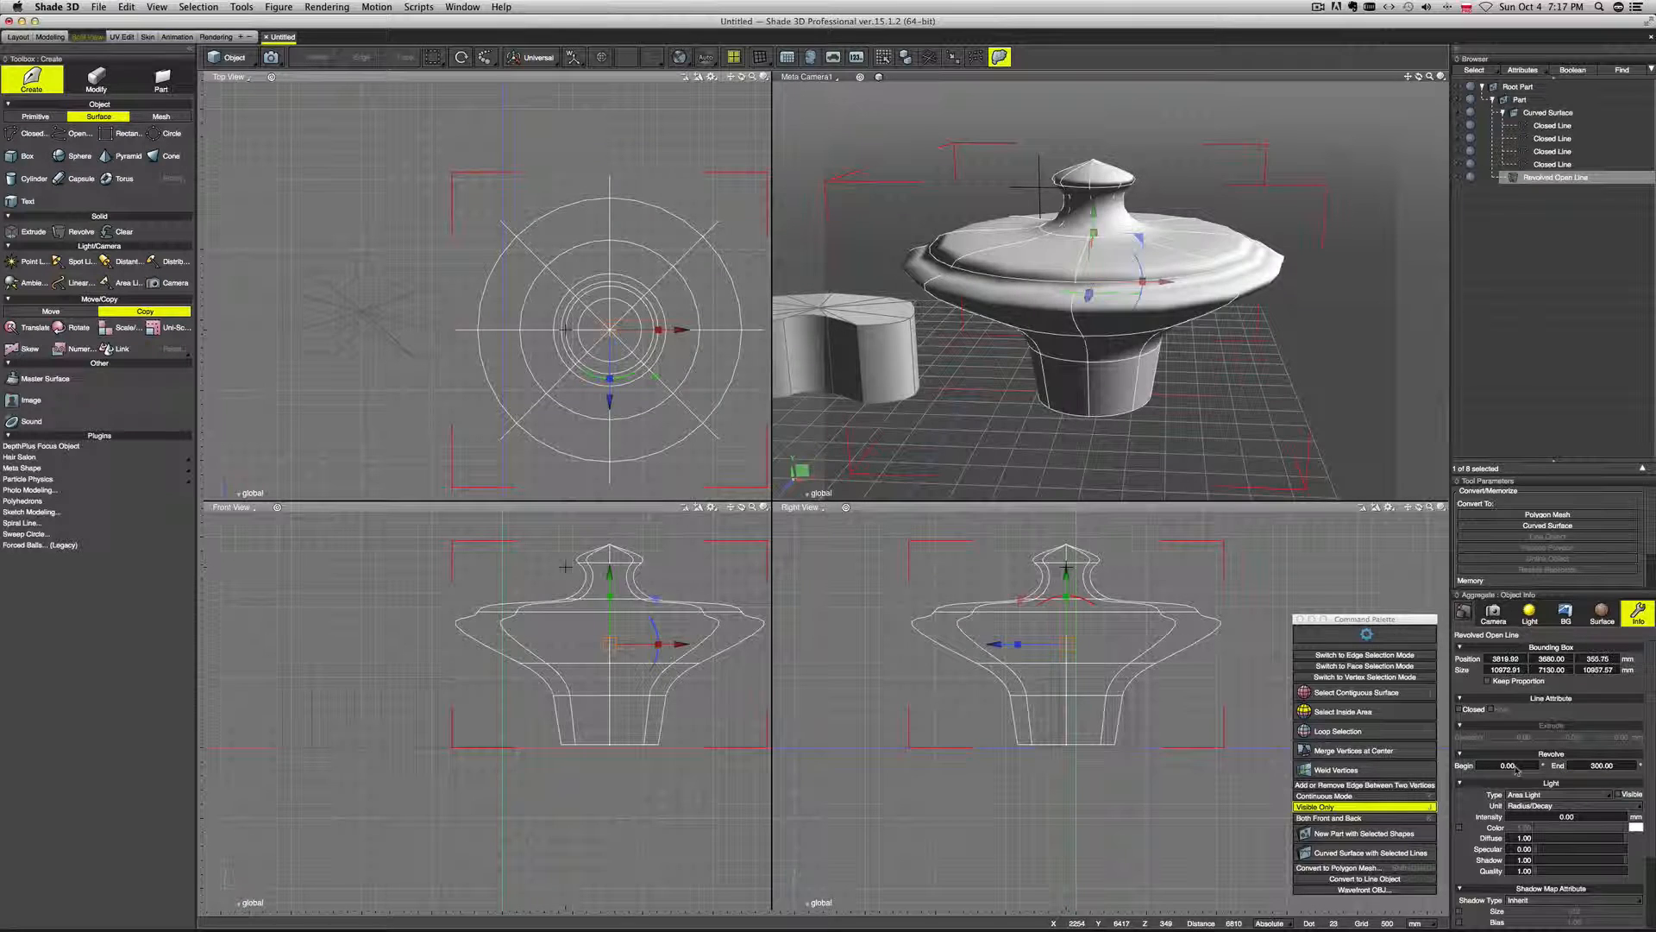
mouse_move(1294, 362)
middle_down()
mouse_move(1192, 352)
mouse_move(1294, 371)
middle_up()
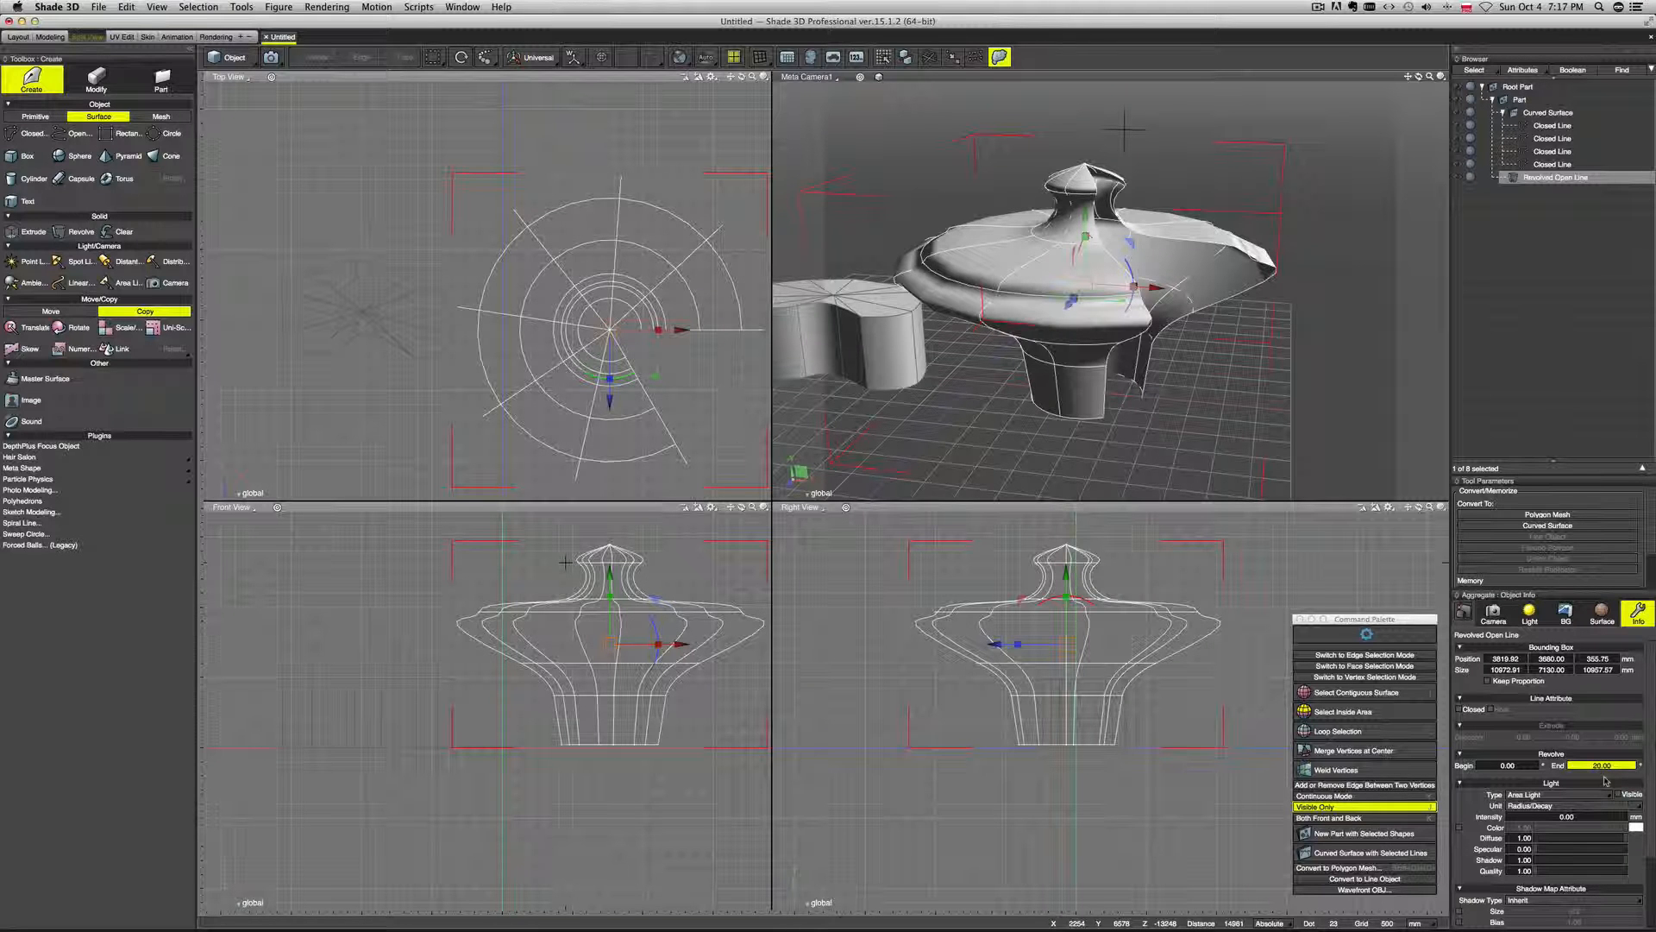
middle_drag(1260, 354, 1226, 360)
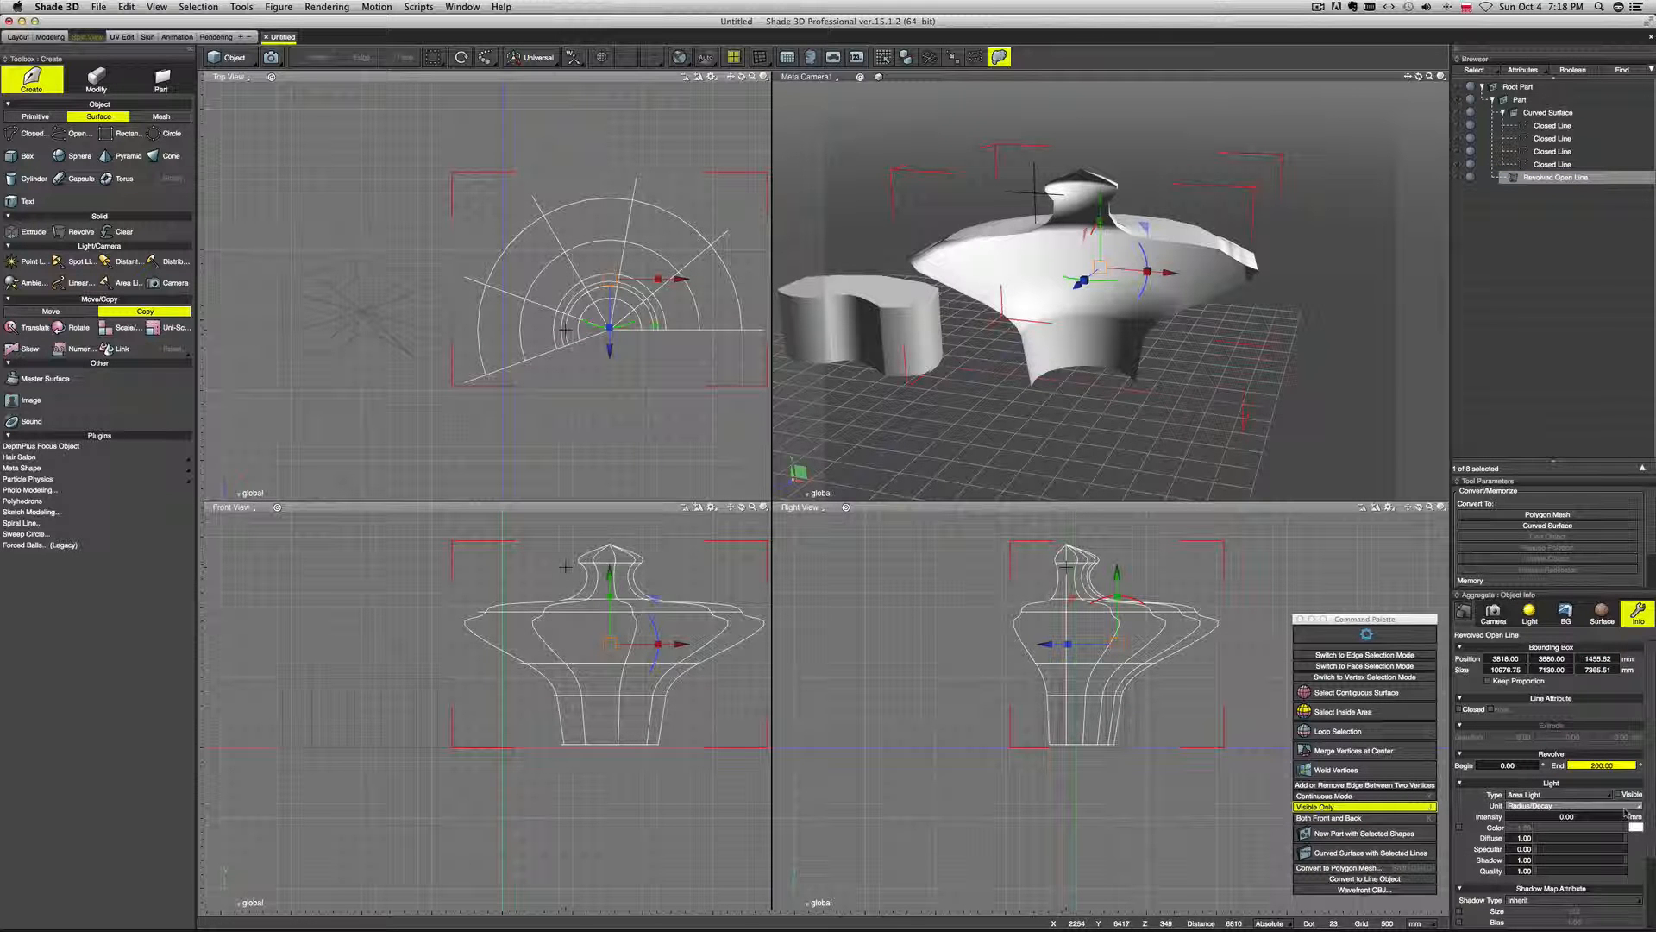
key(Return)
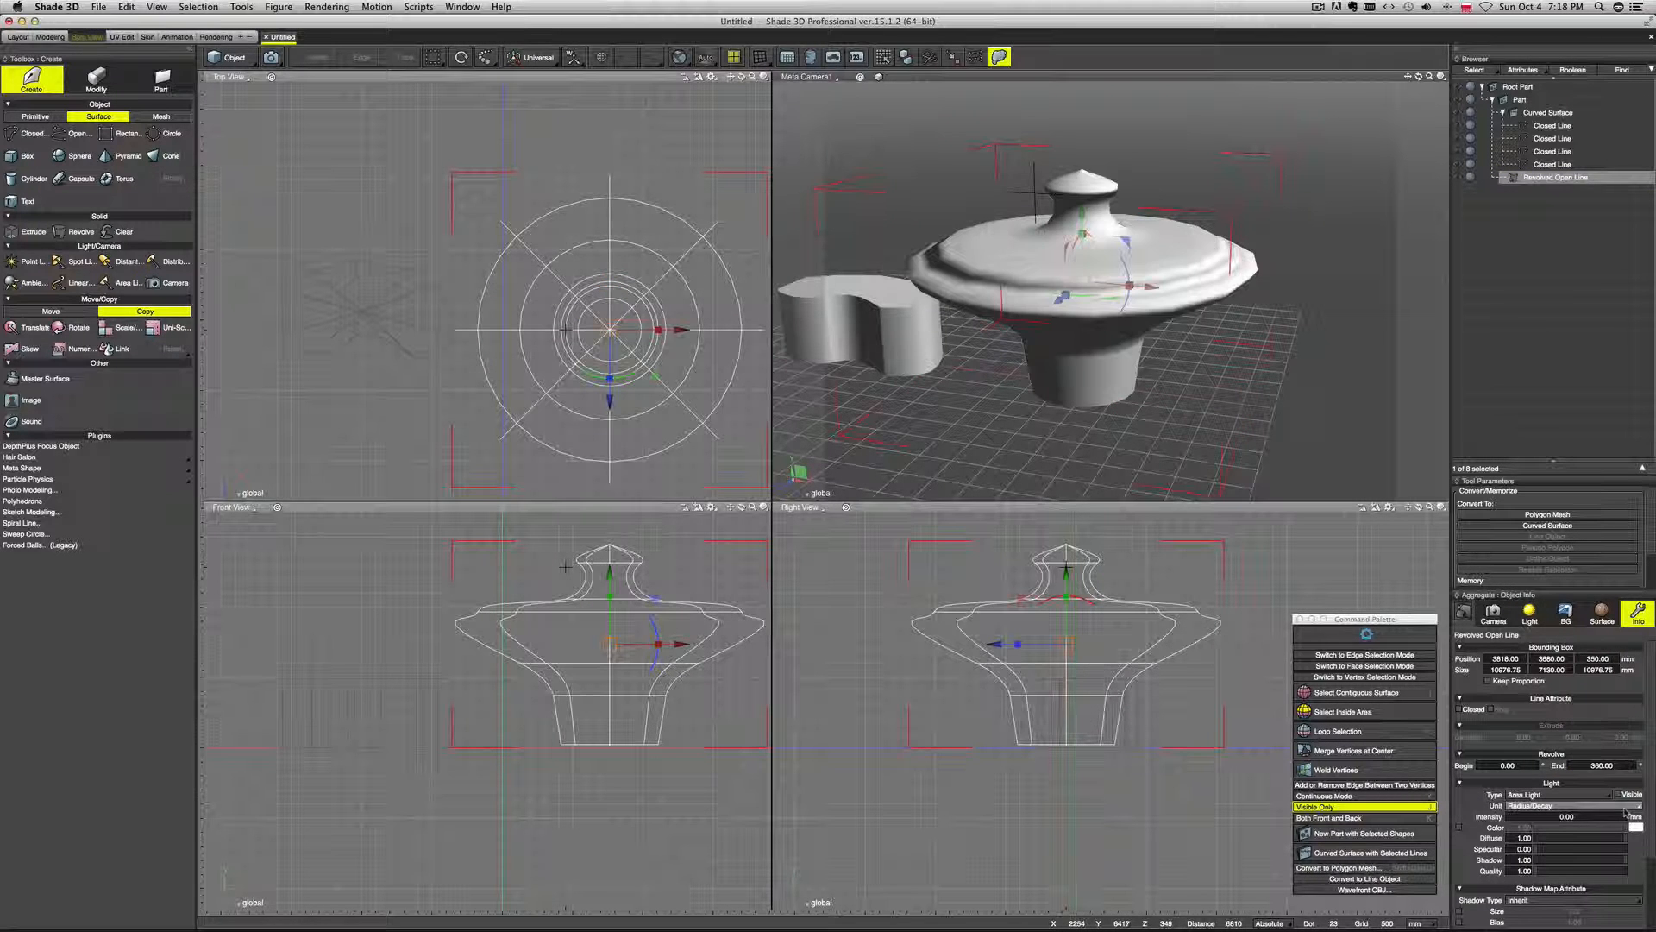
Collapse the curved surface's line list in the browser and rename the part containing both objects as Surfaces.
scroll(1150, 292, down, 2)
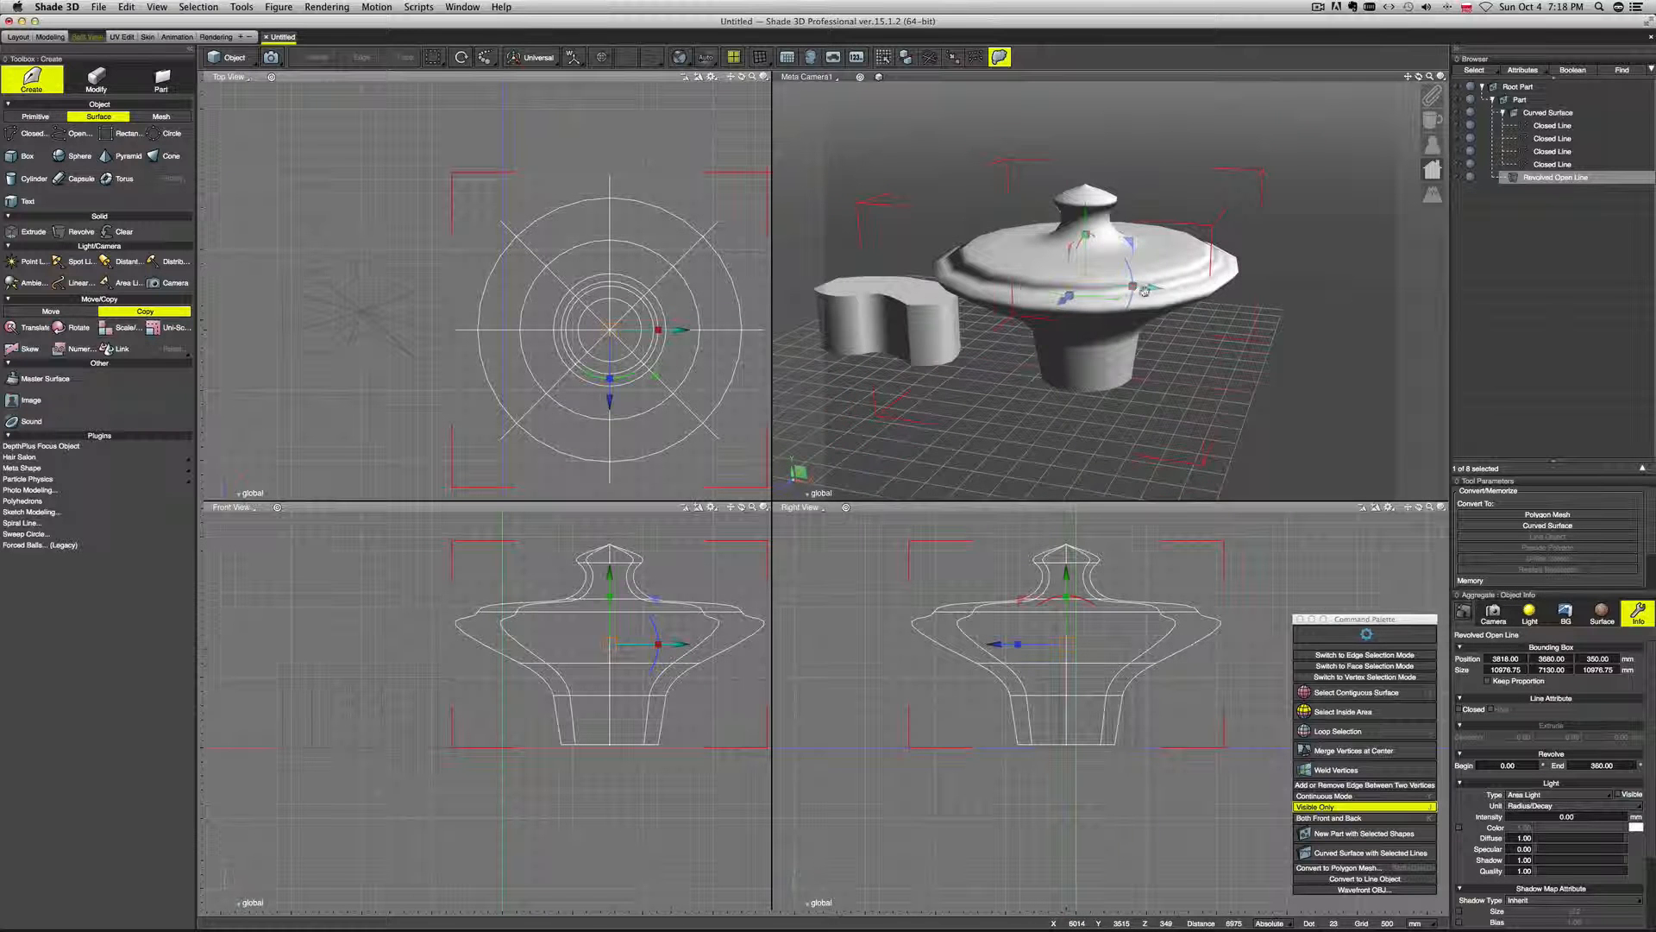
middle_drag(1150, 292, 1165, 285)
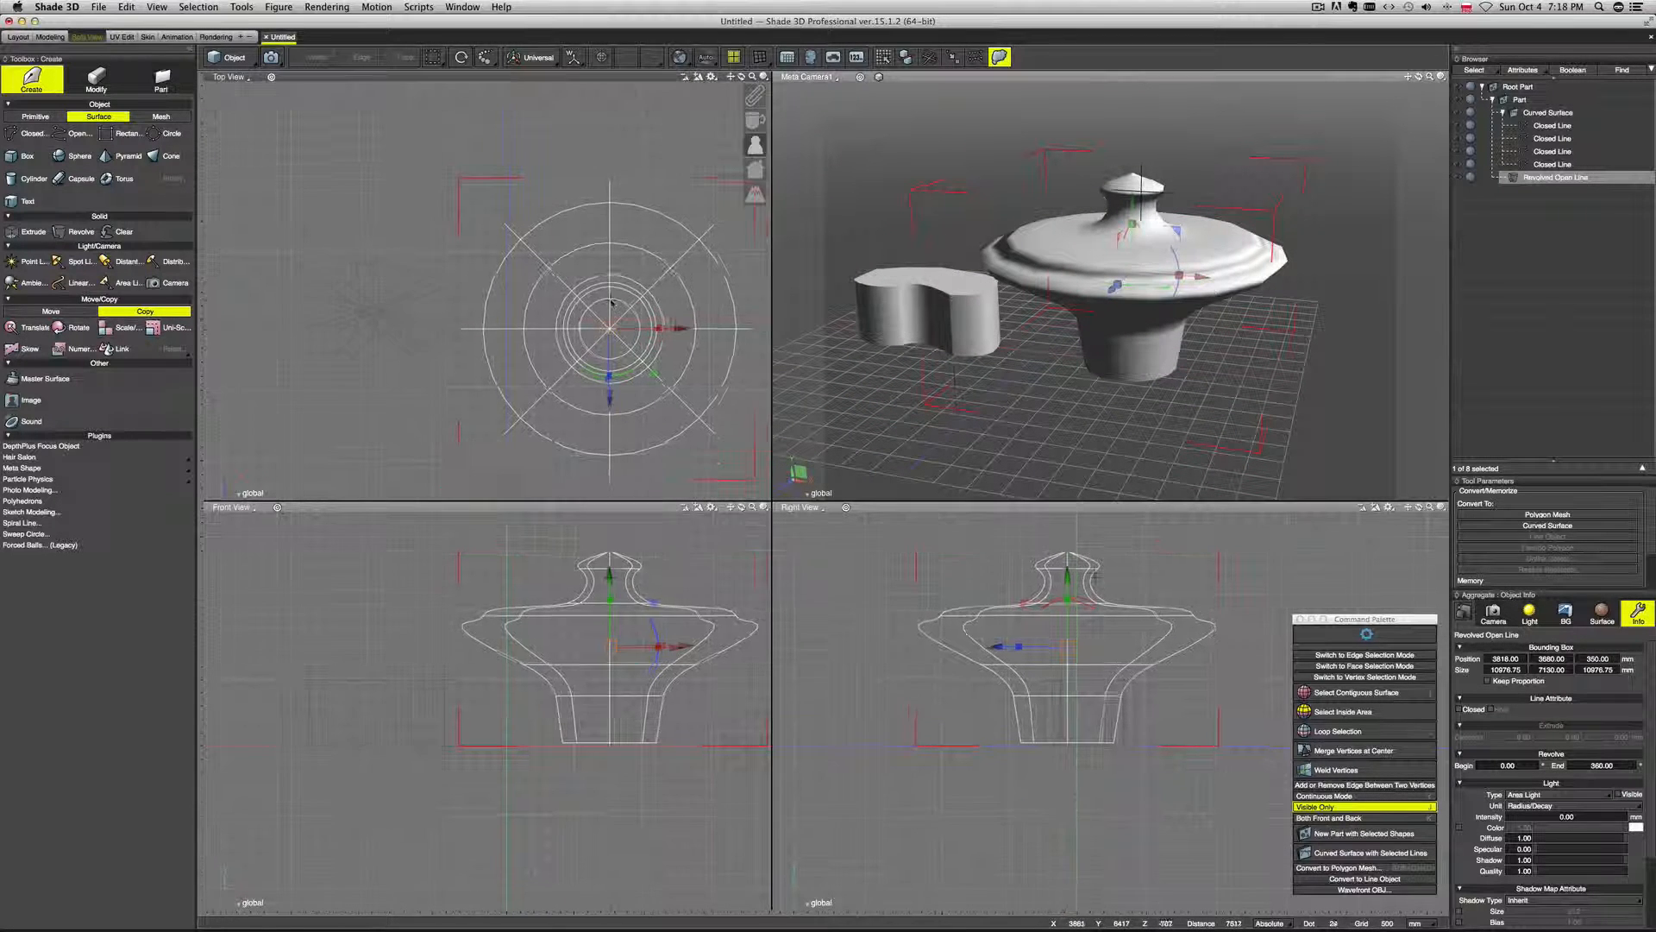
scroll(613, 302, down, 3)
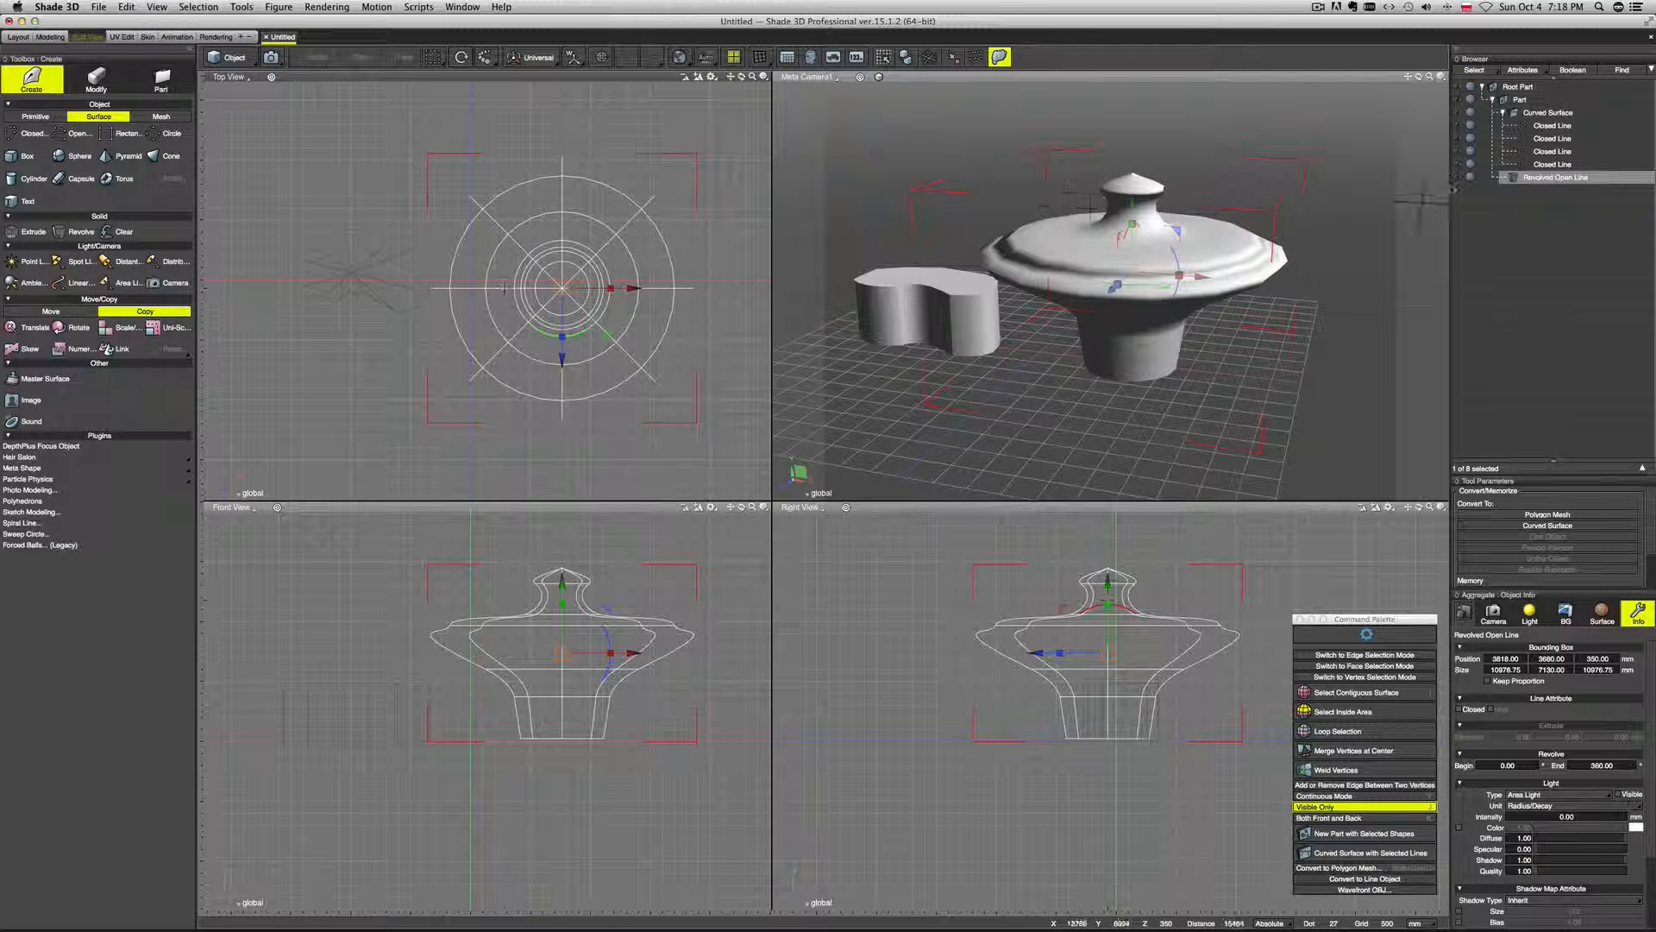
click(1502, 112)
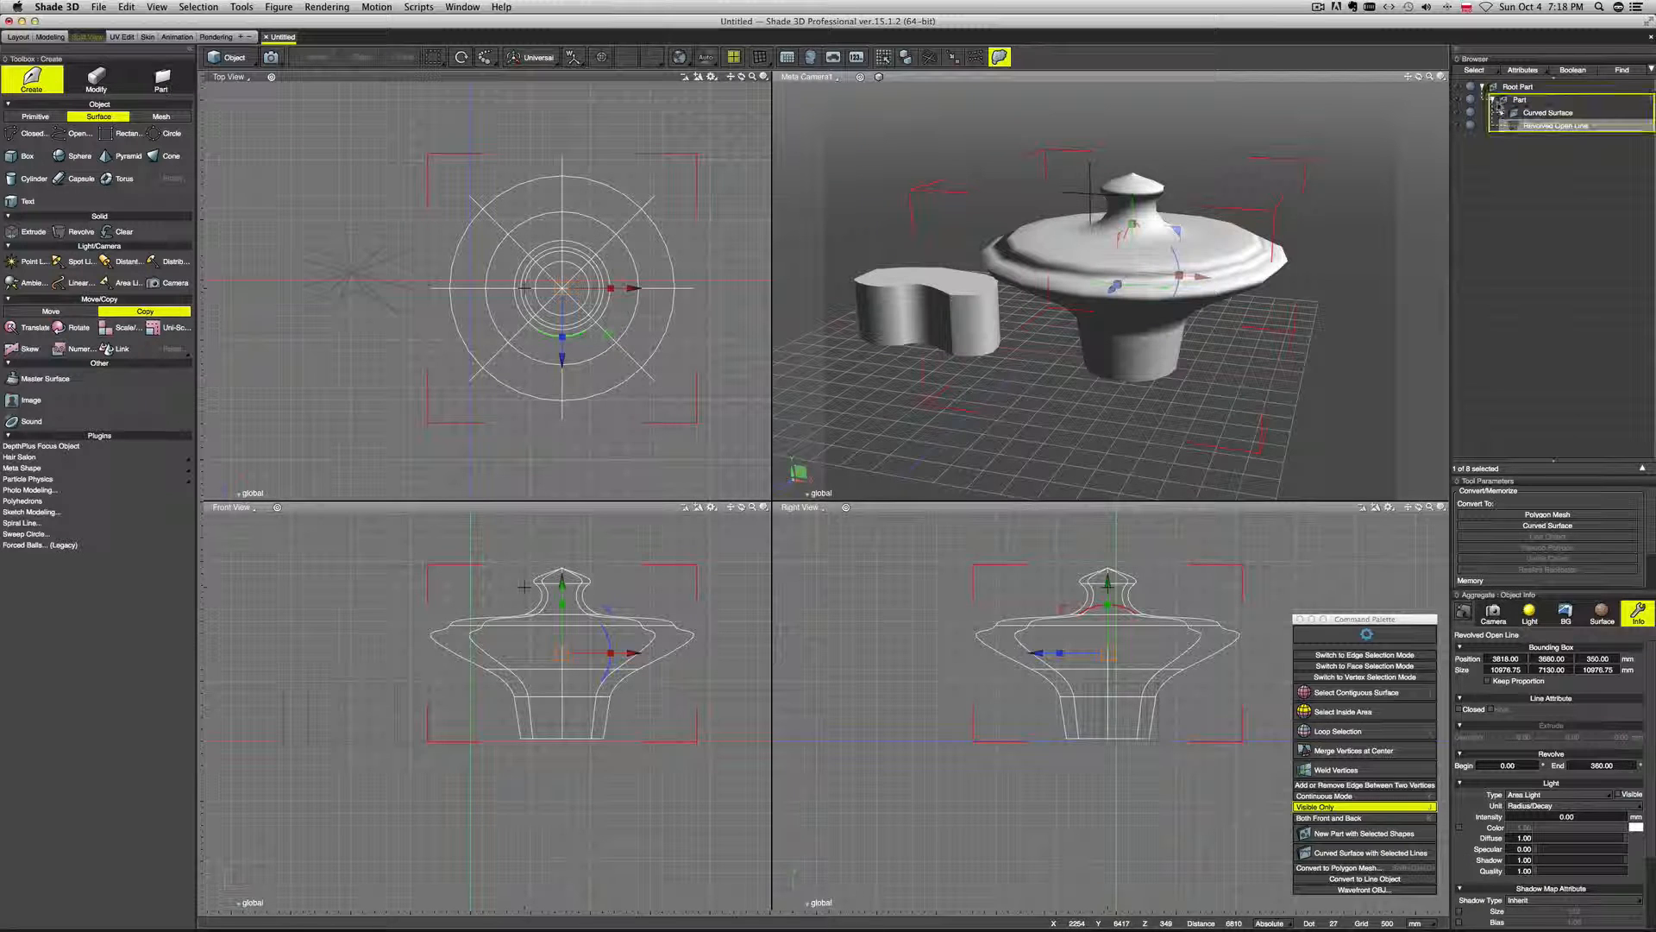
click(1524, 102)
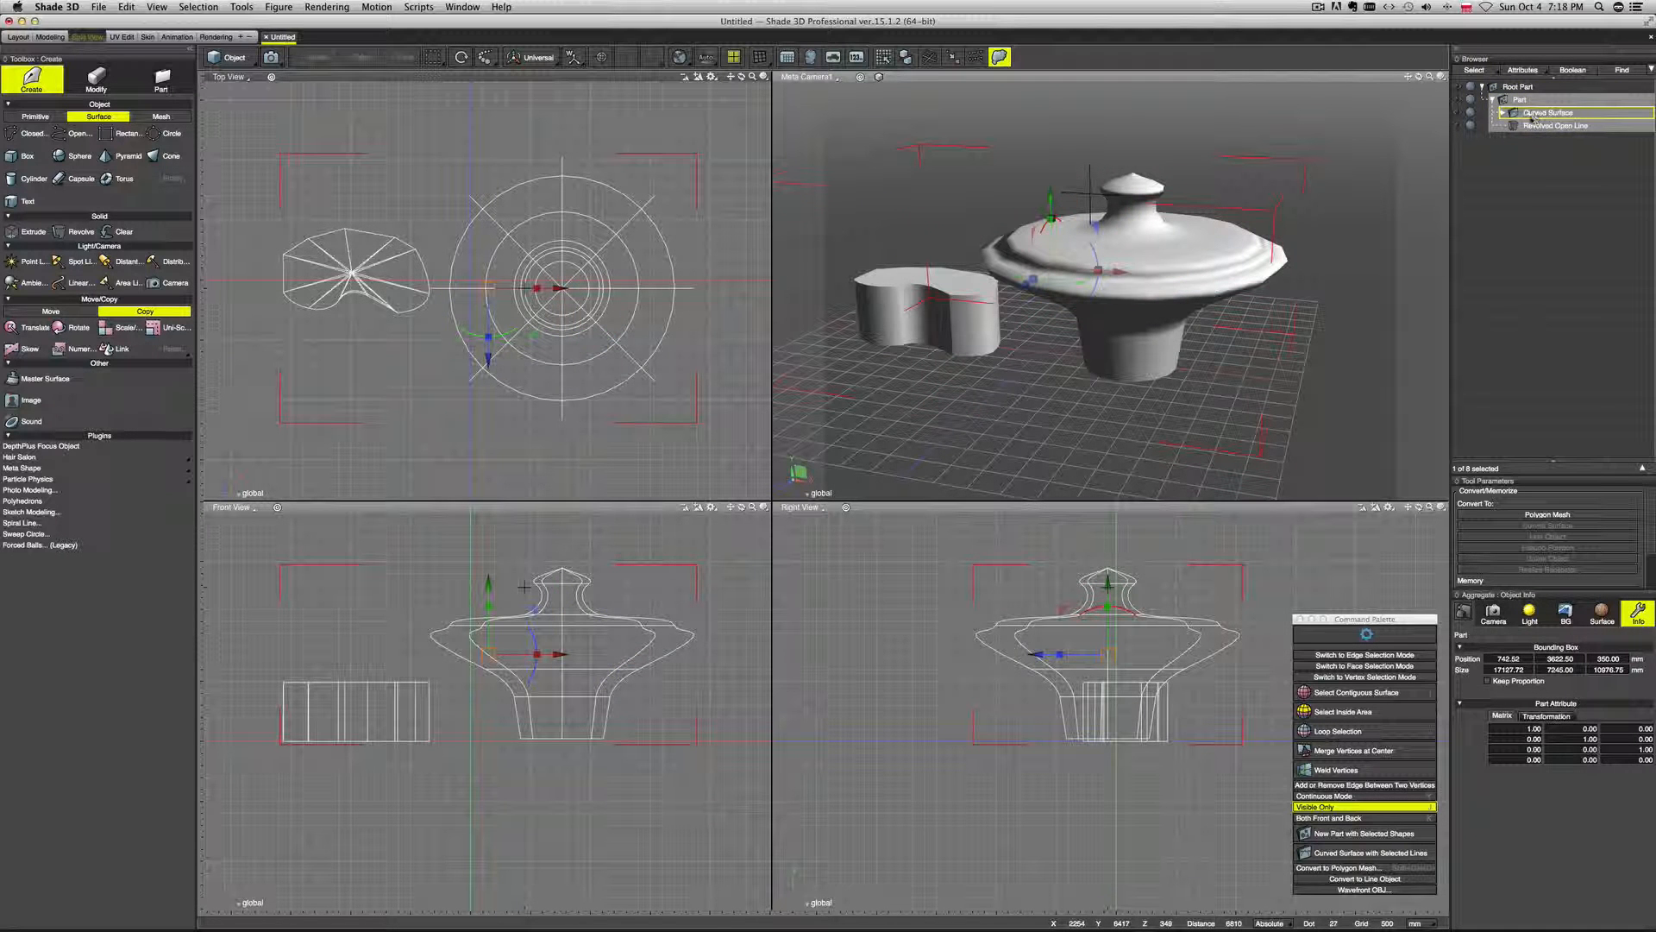
double_click(1520, 100)
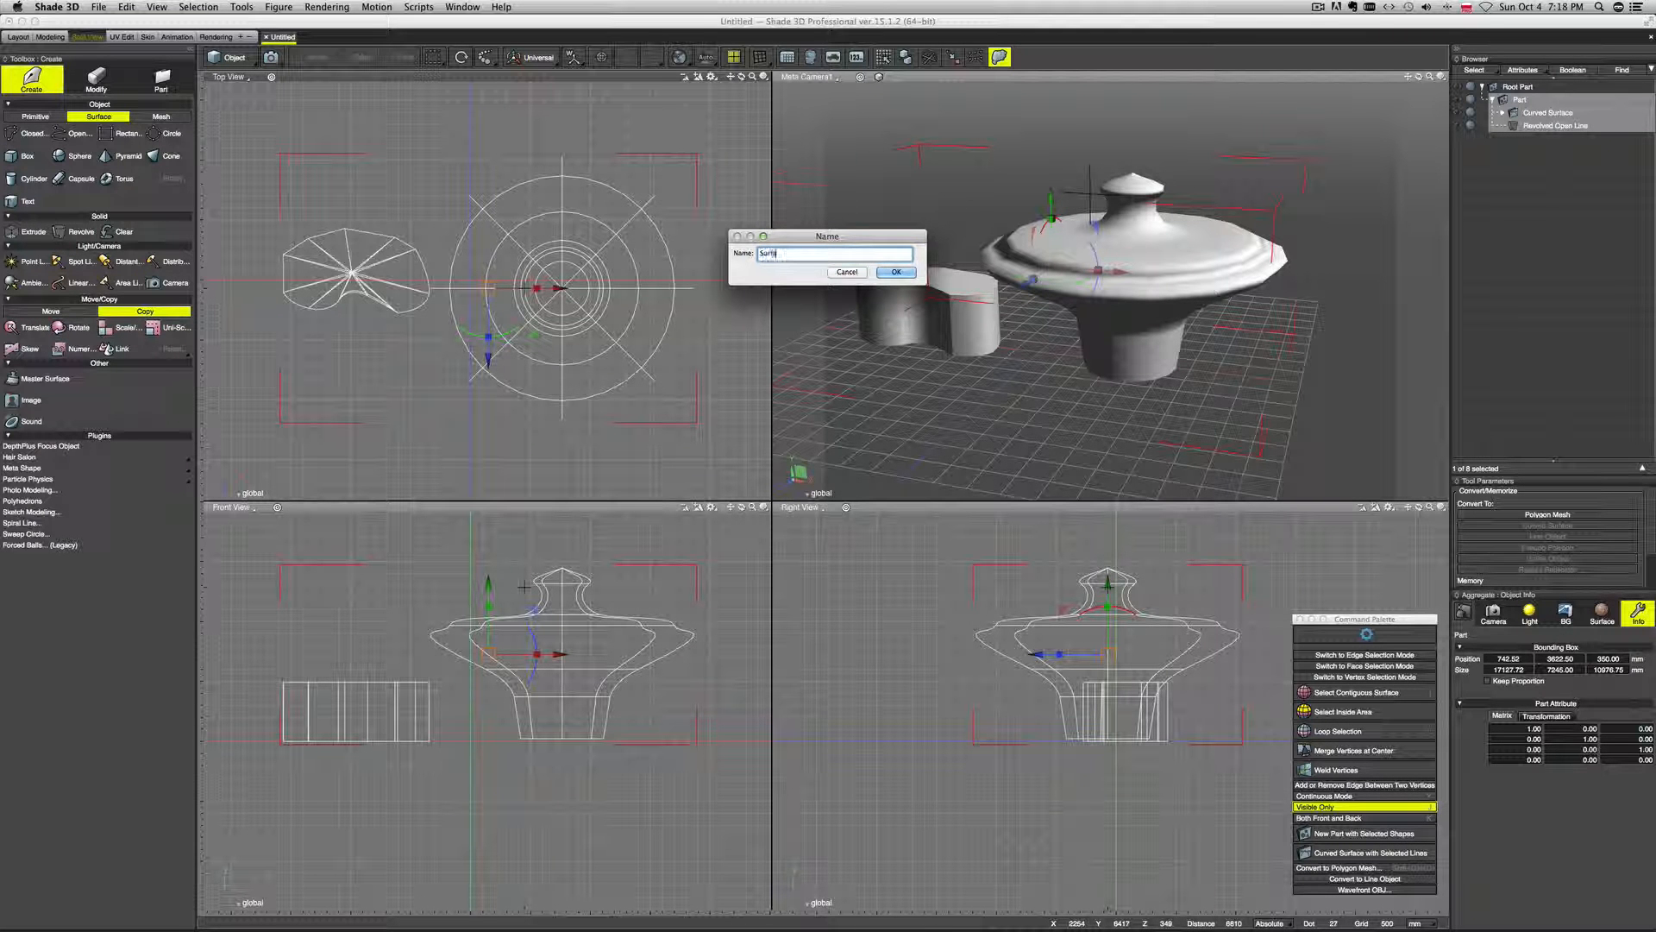
text(Surfaces)
key(Return)
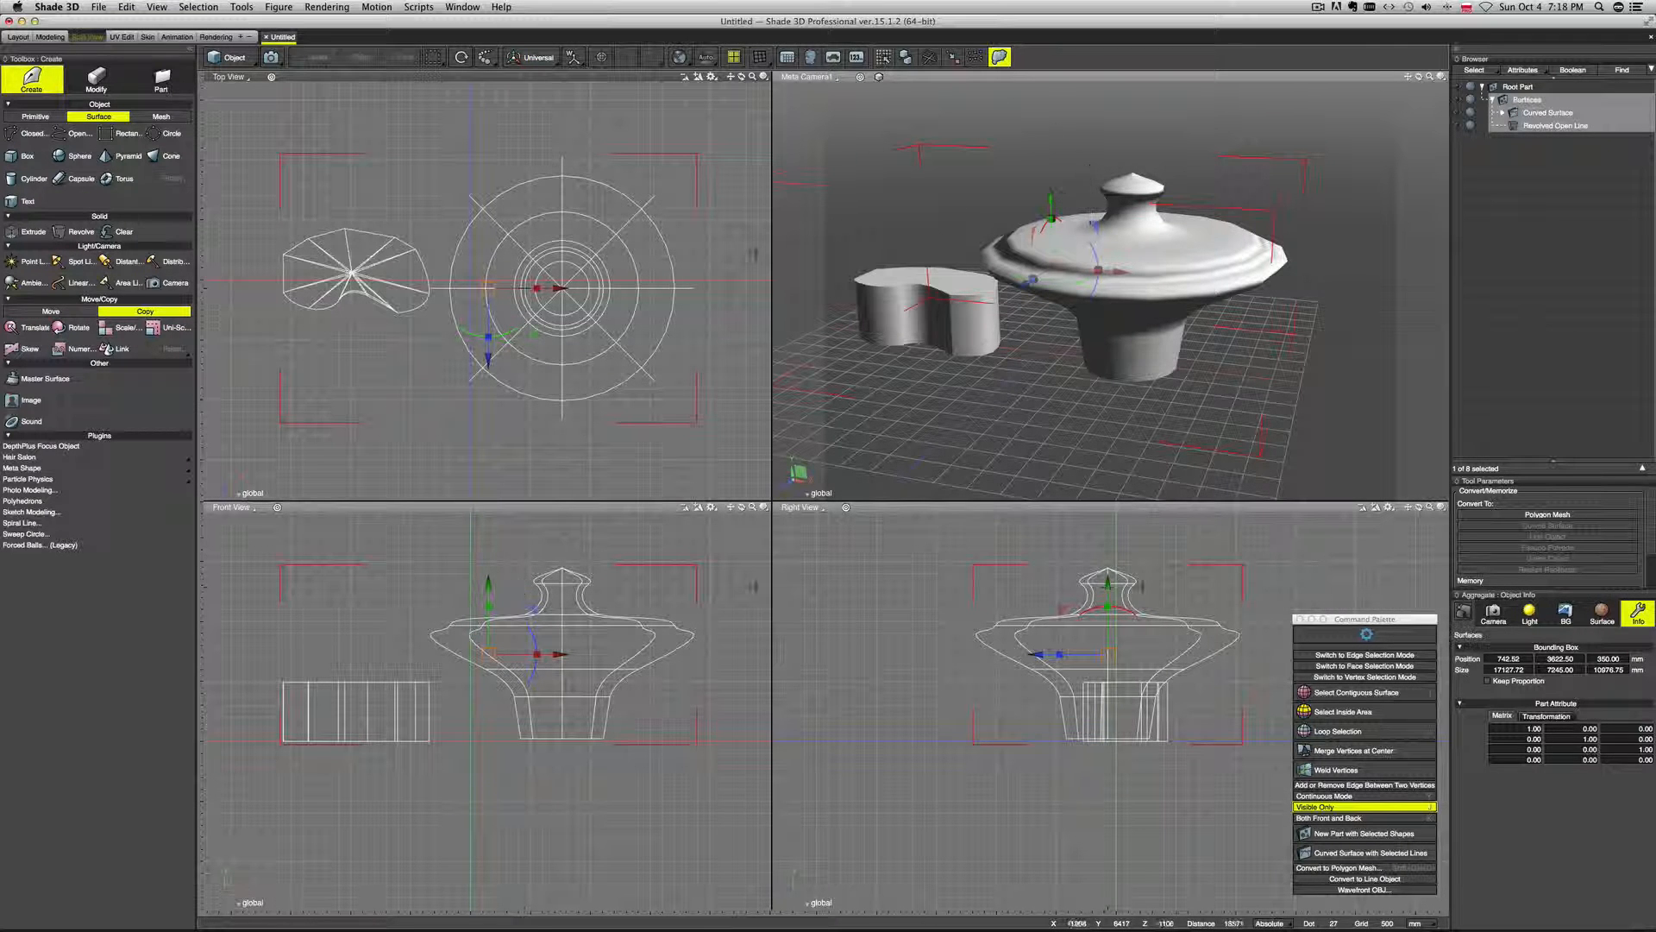
scroll(1282, 293, down, 3)
scroll(1283, 294, right, 3)
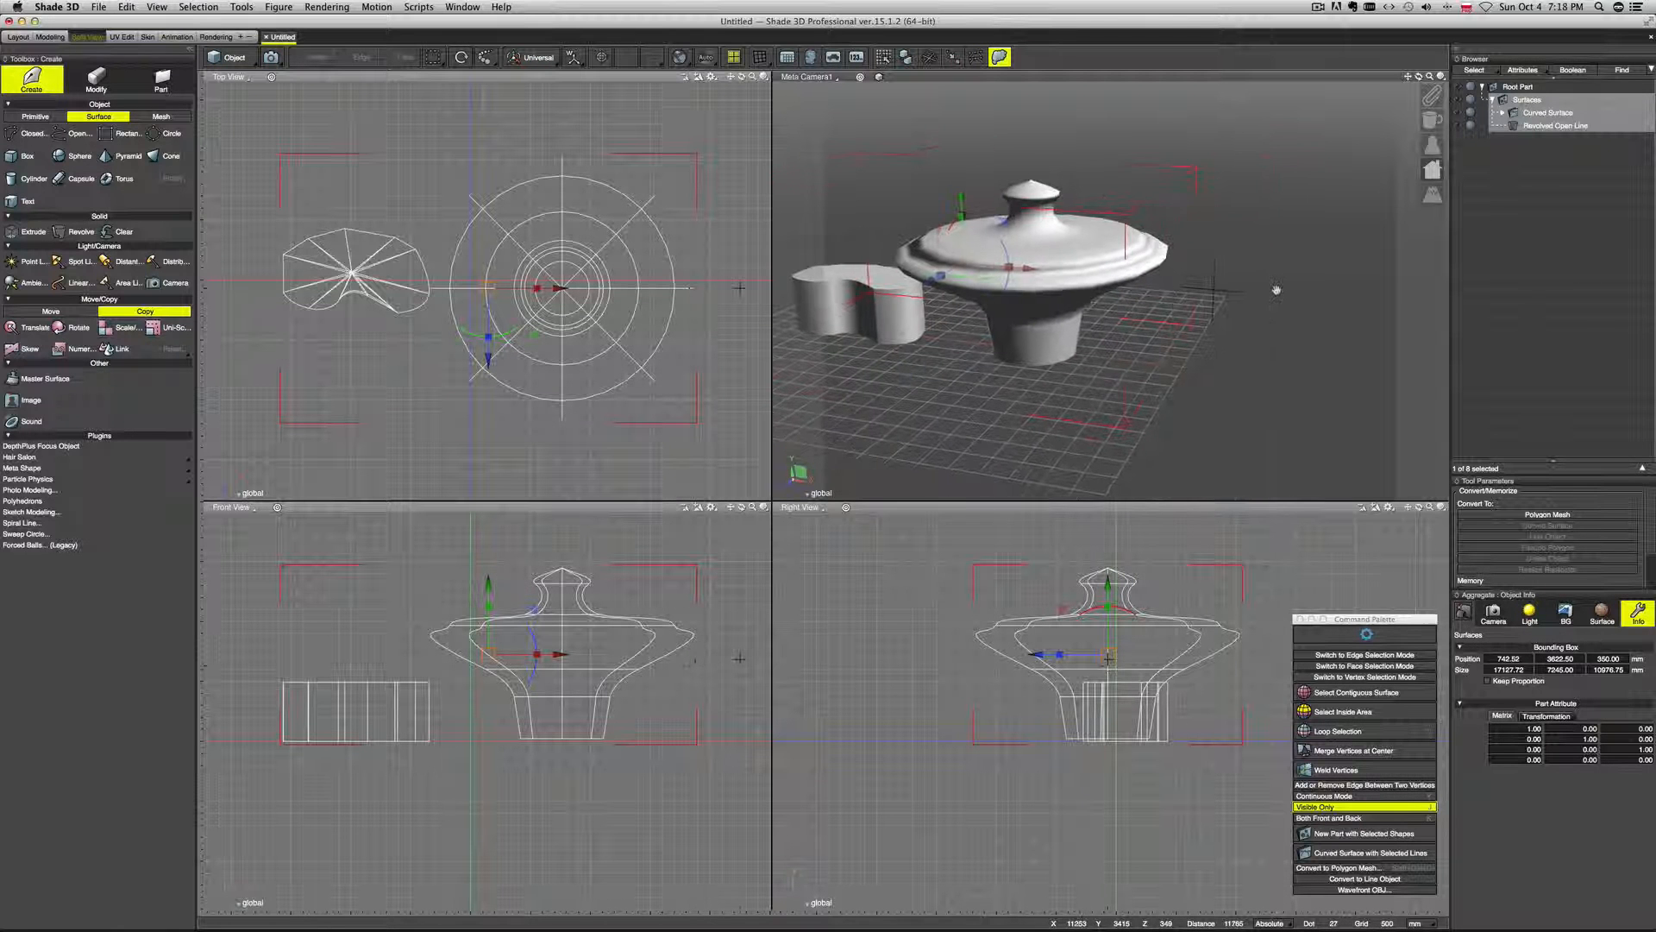
click(1564, 113)
click(1560, 126)
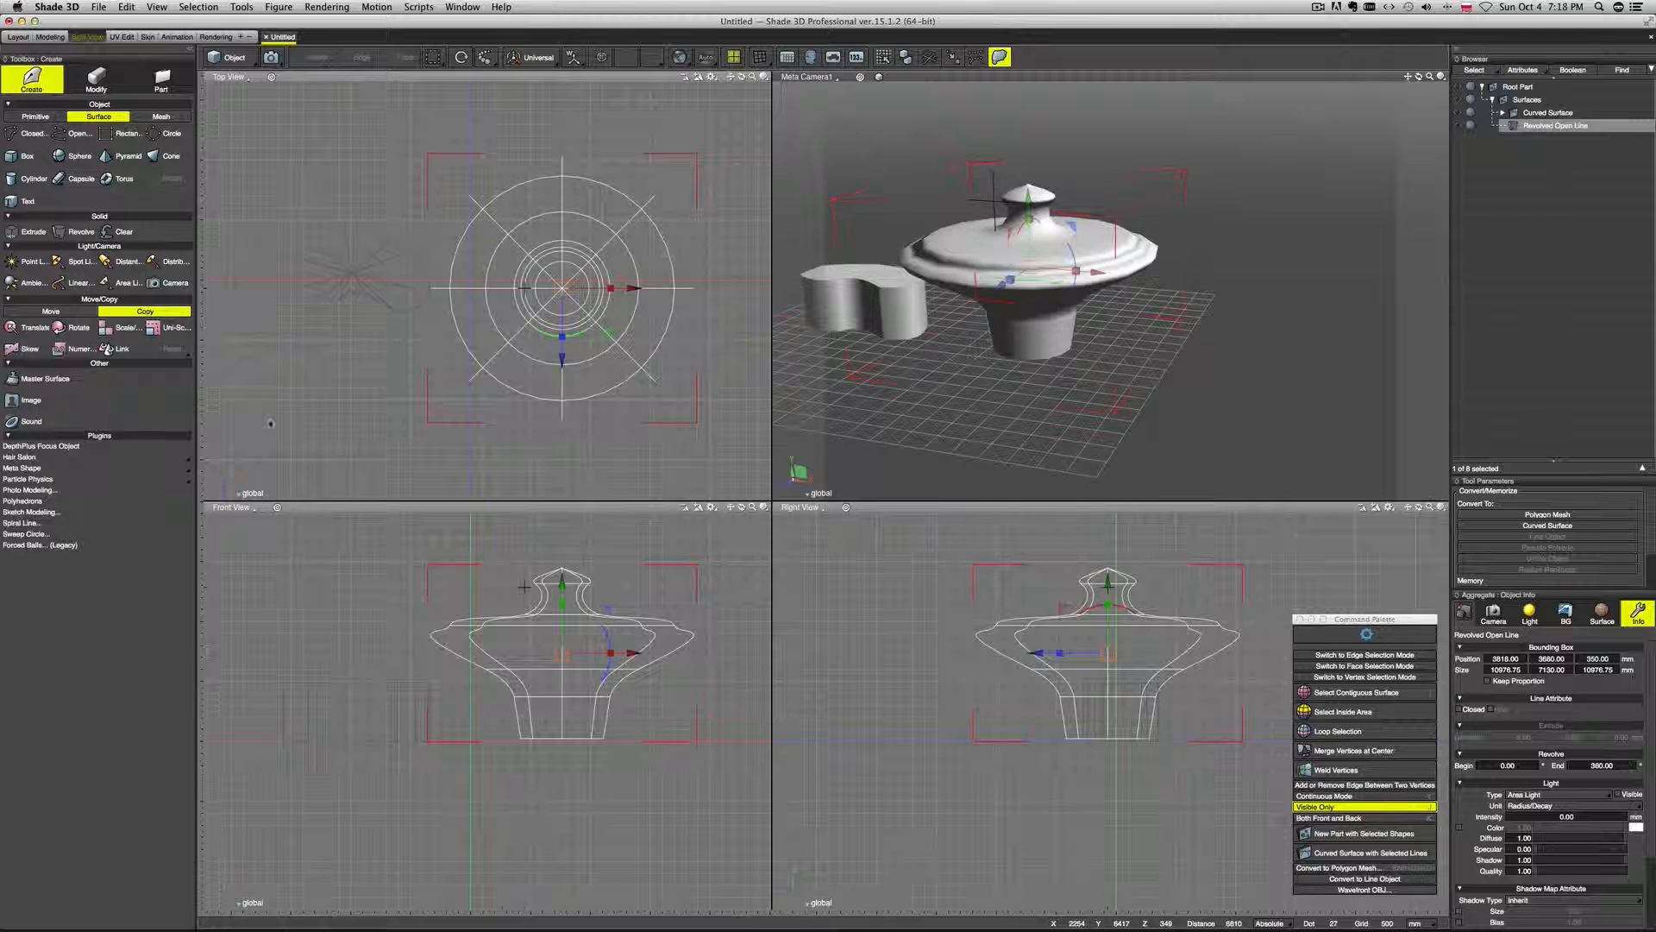
Draw a wavy, rising open line beside the vase in the front view, running from ground level to above the lid.
scroll(559, 639, down, 2)
middle_drag(559, 639, 450, 681)
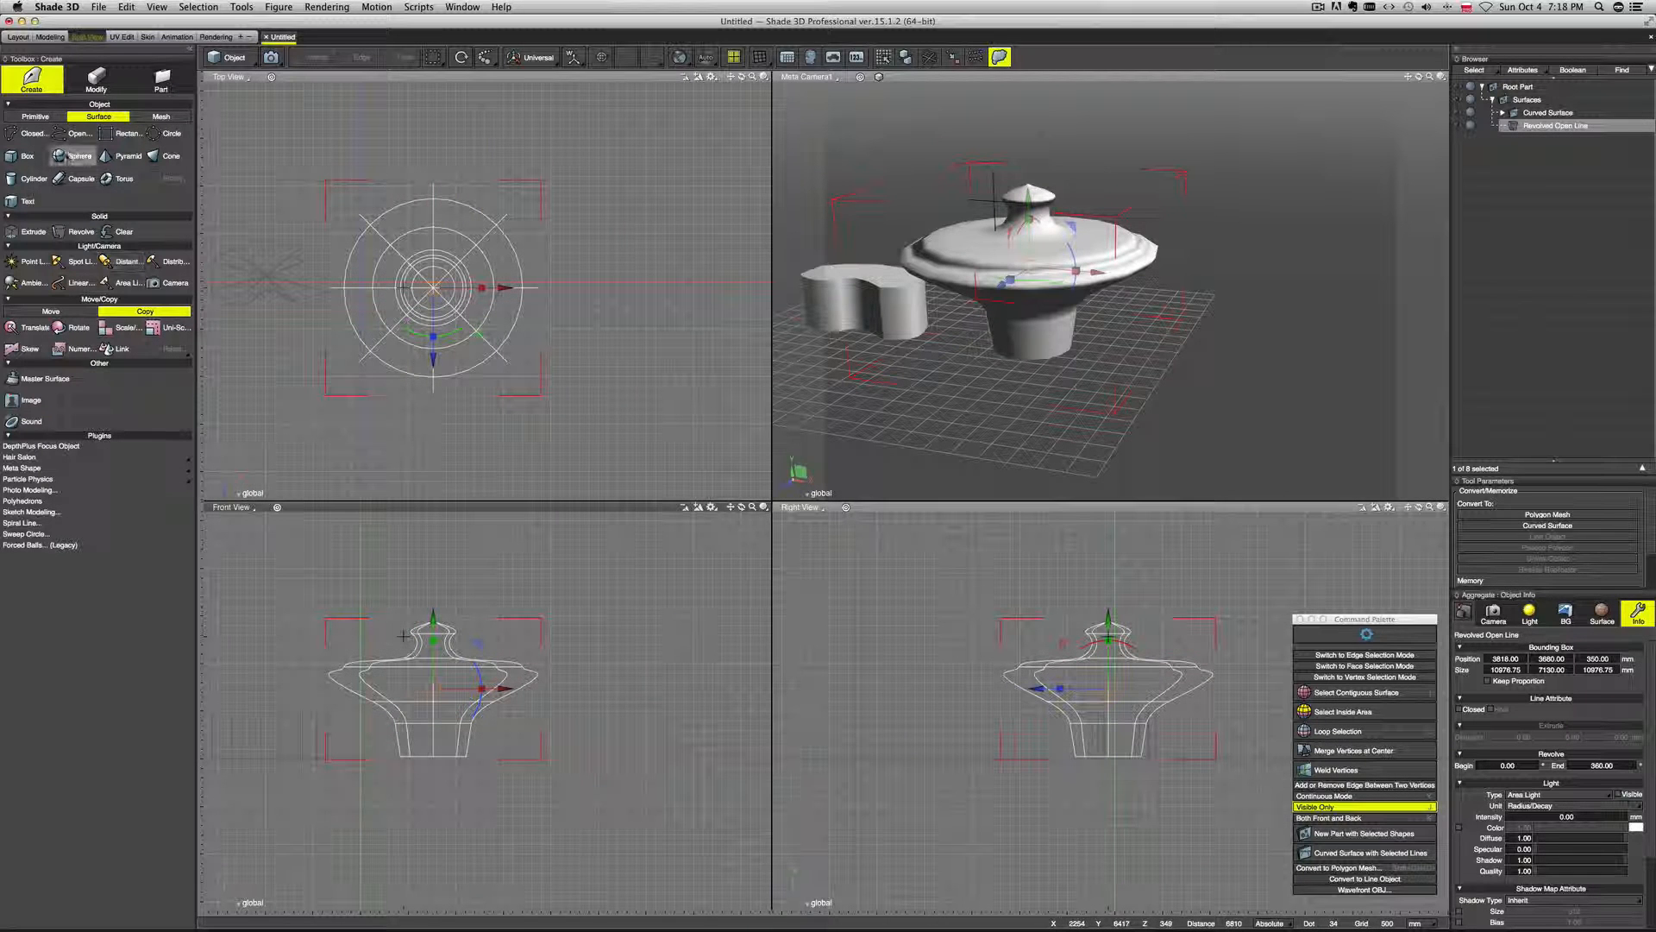
click(72, 136)
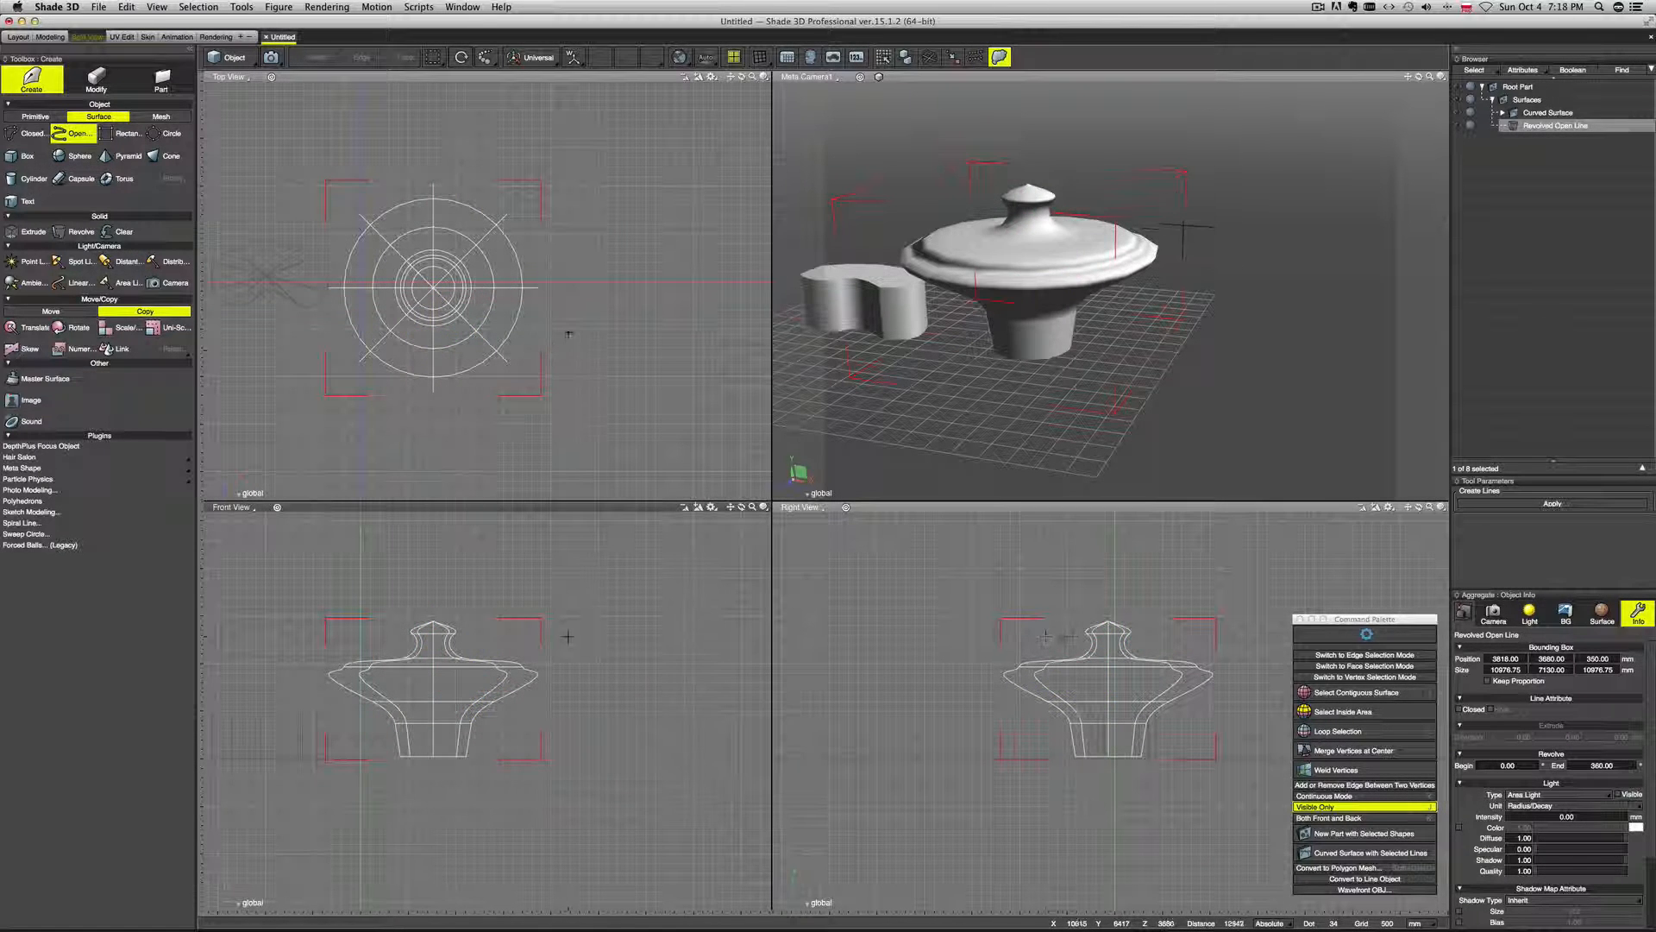
middle_drag(581, 322, 514, 330)
click(501, 295)
click(544, 663)
click(568, 617)
click(609, 590)
click(655, 566)
drag(656, 566, 661, 558)
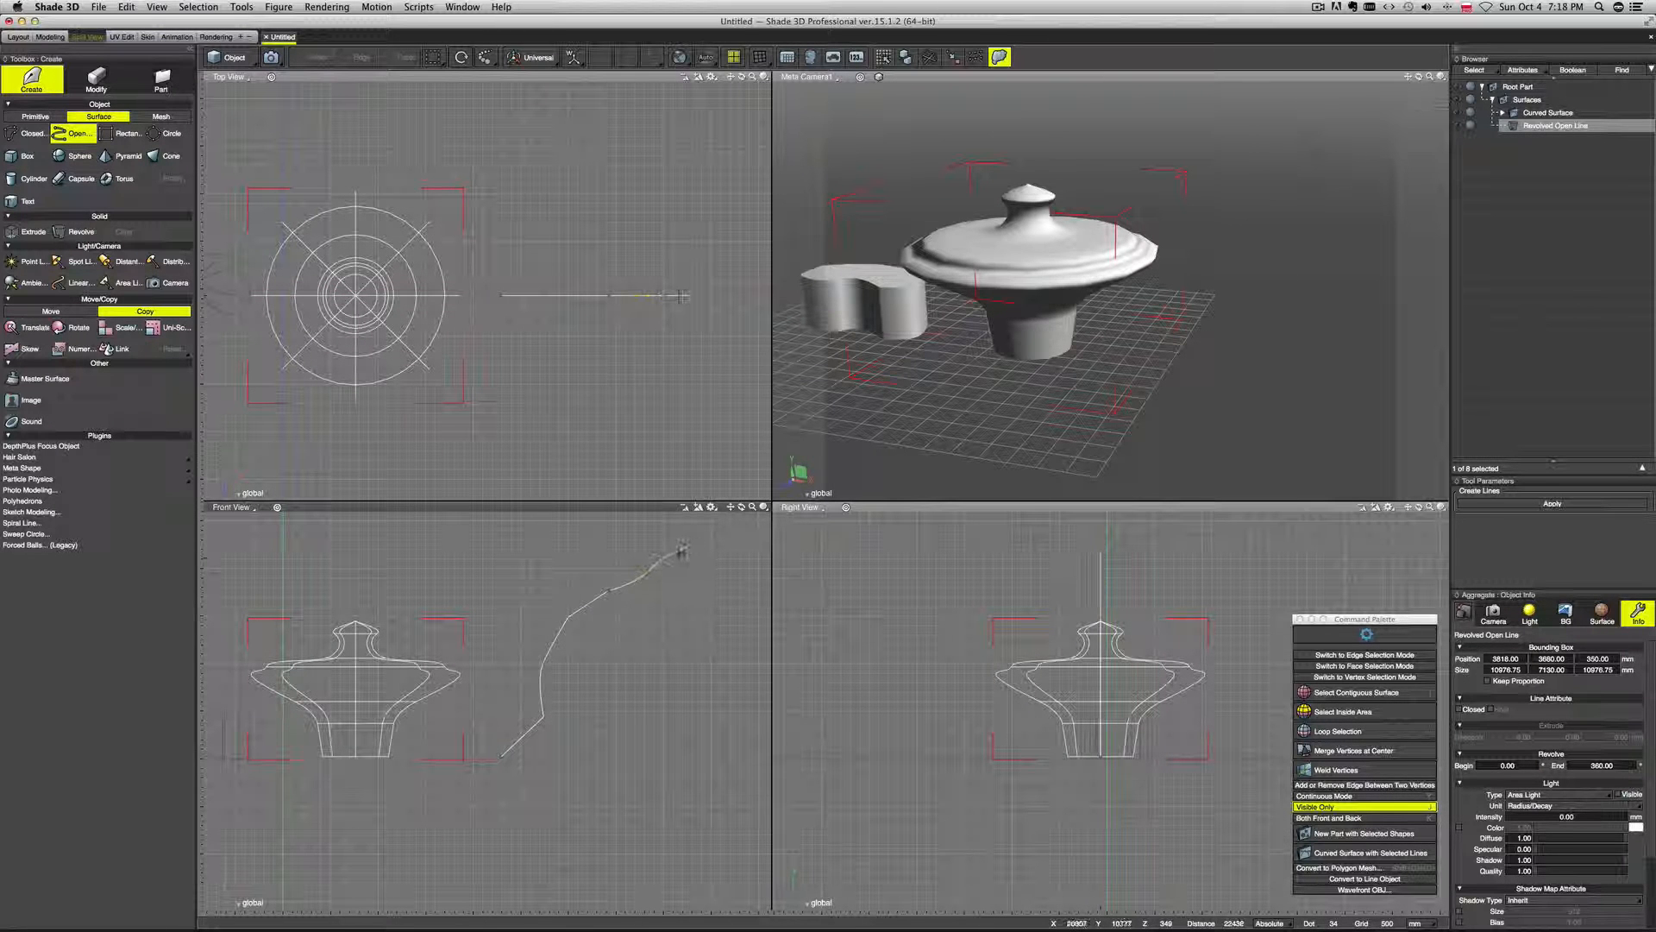
double_click(684, 552)
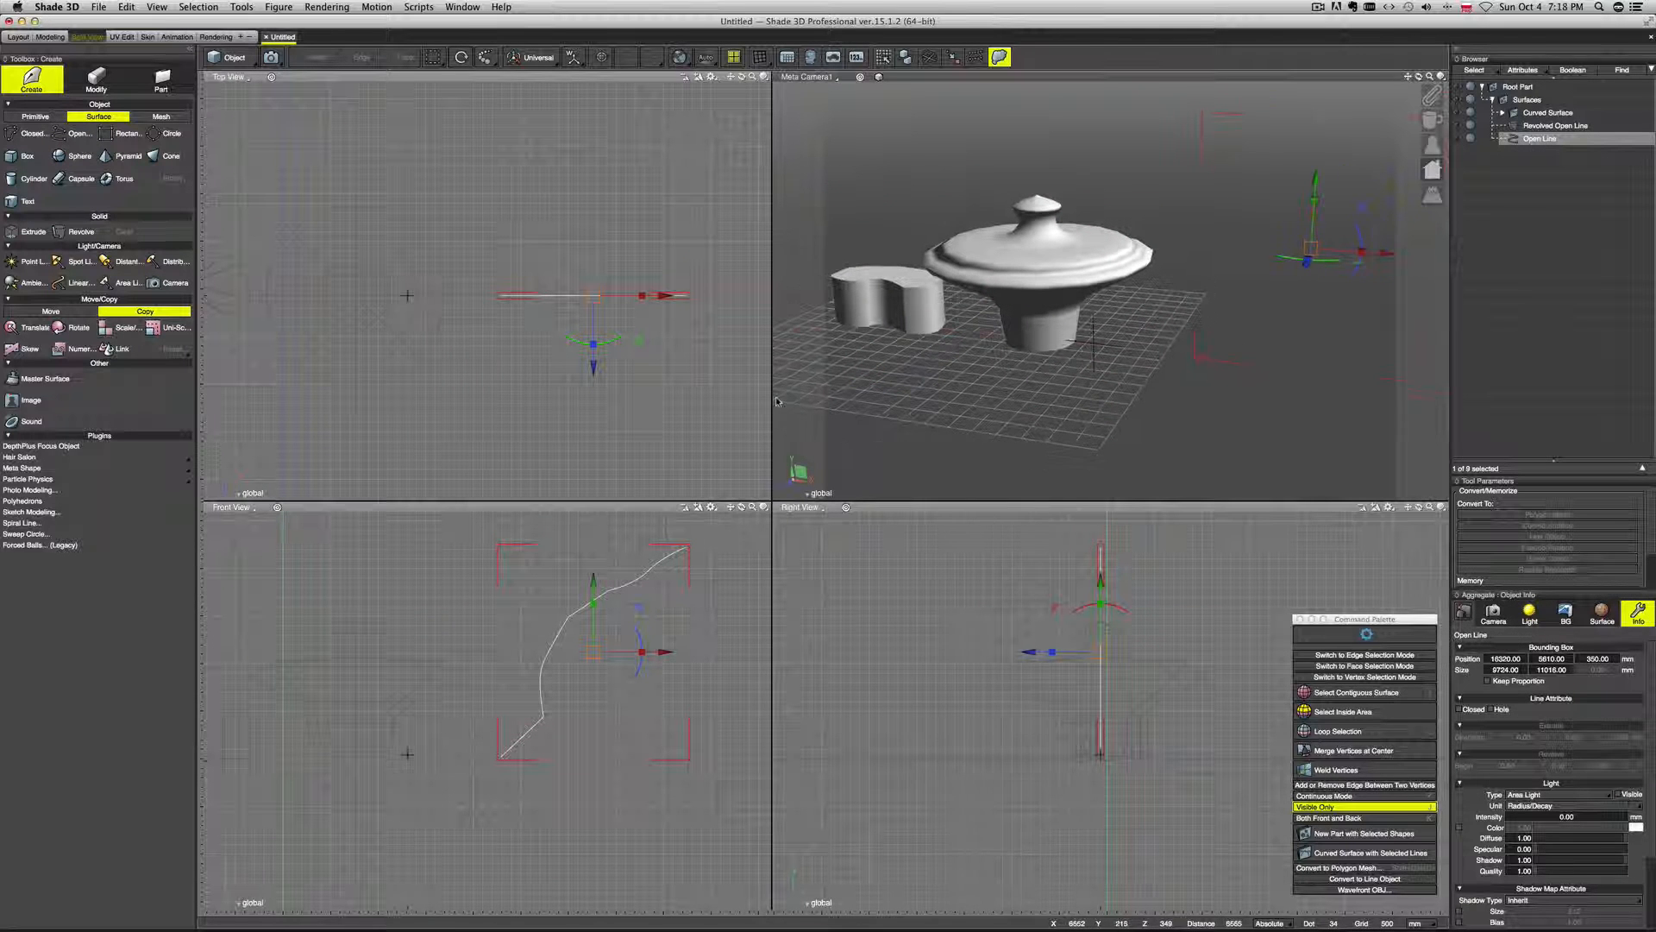
Rotate the new open line a quarter turn about its vertical axis and copy it about 10449 mm along X.
drag(615, 344, 576, 298)
drag(1320, 304, 1276, 339)
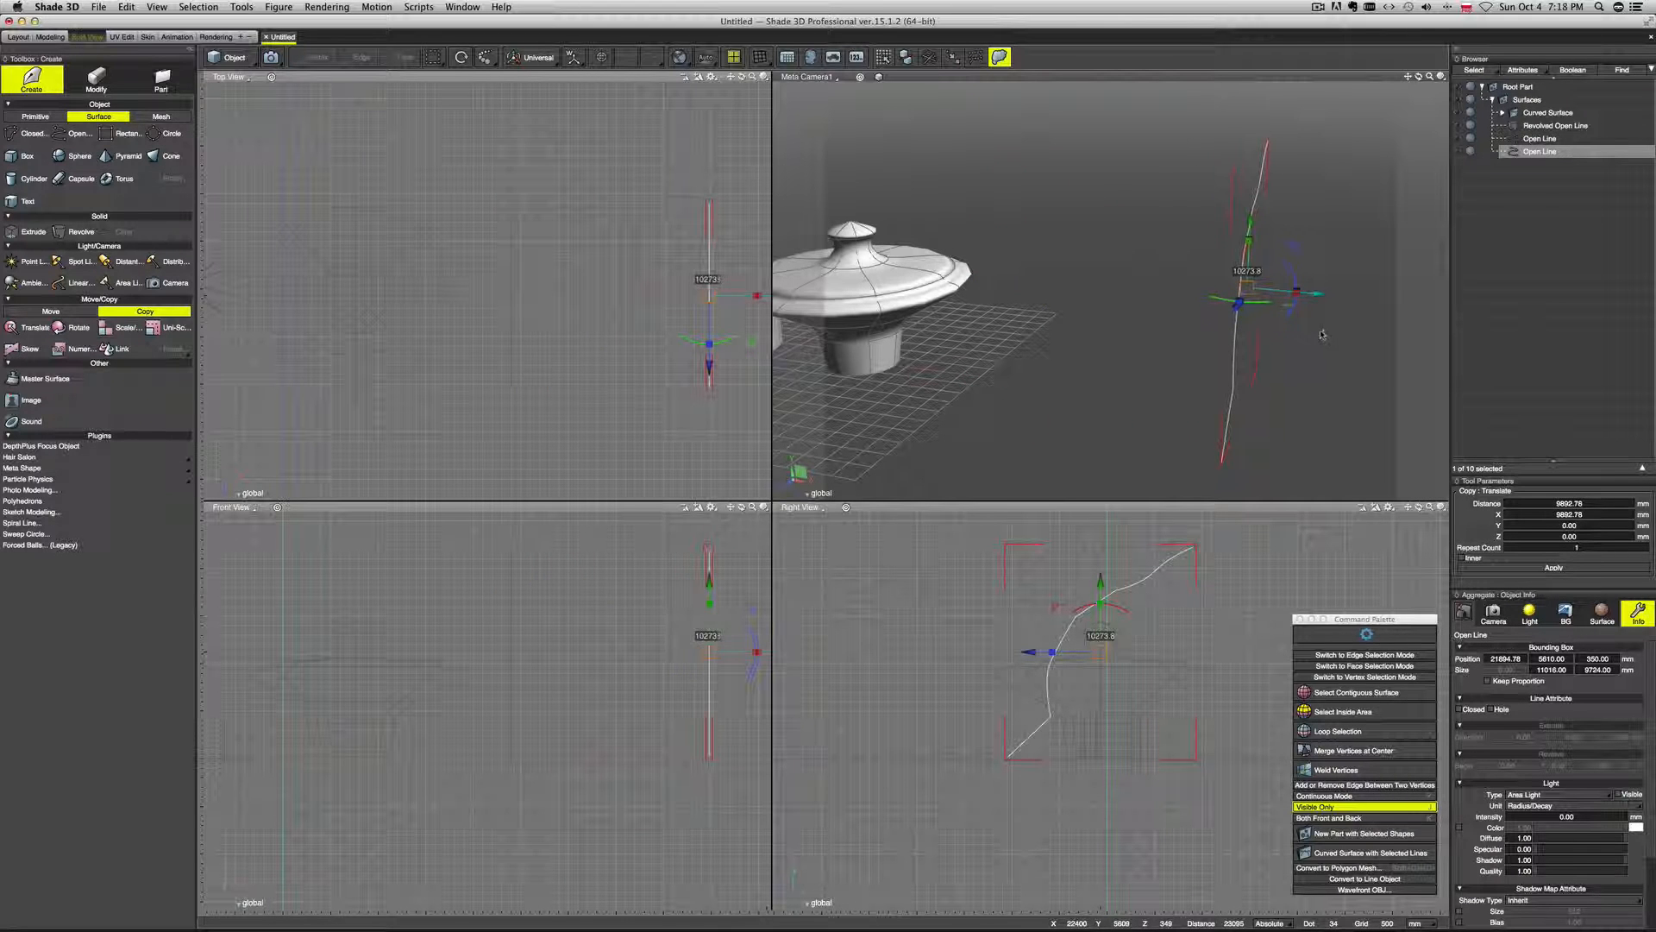
Create a curved surface from the two parallel open lines.
click(1540, 138)
shift+click(1552, 153)
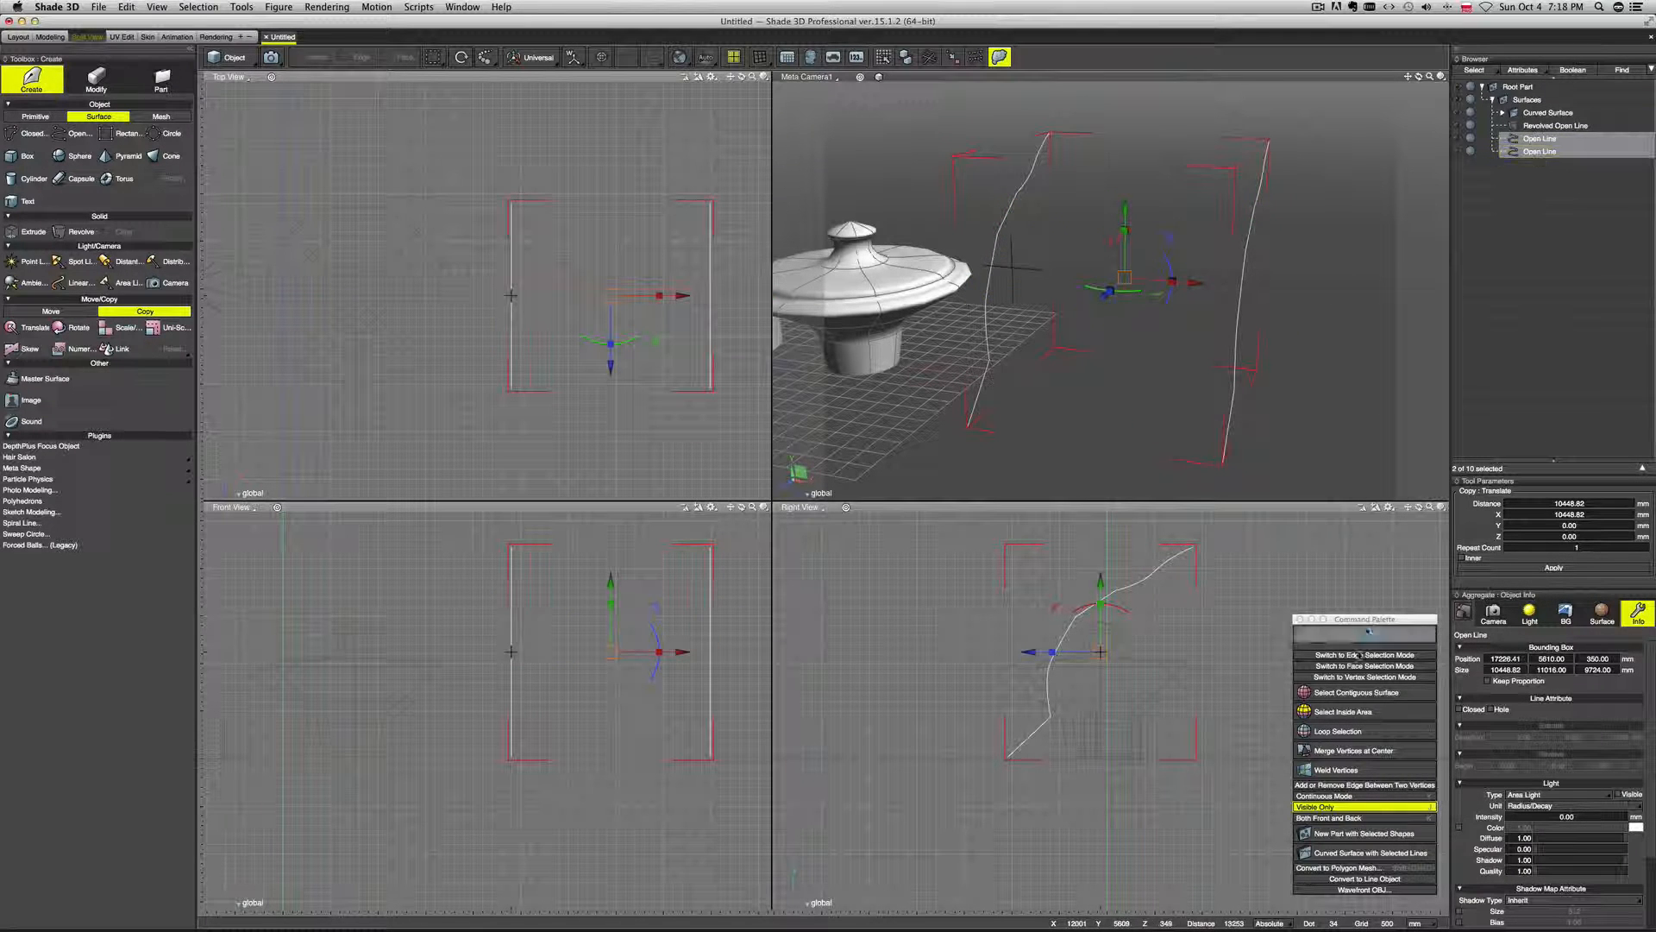
click(1367, 854)
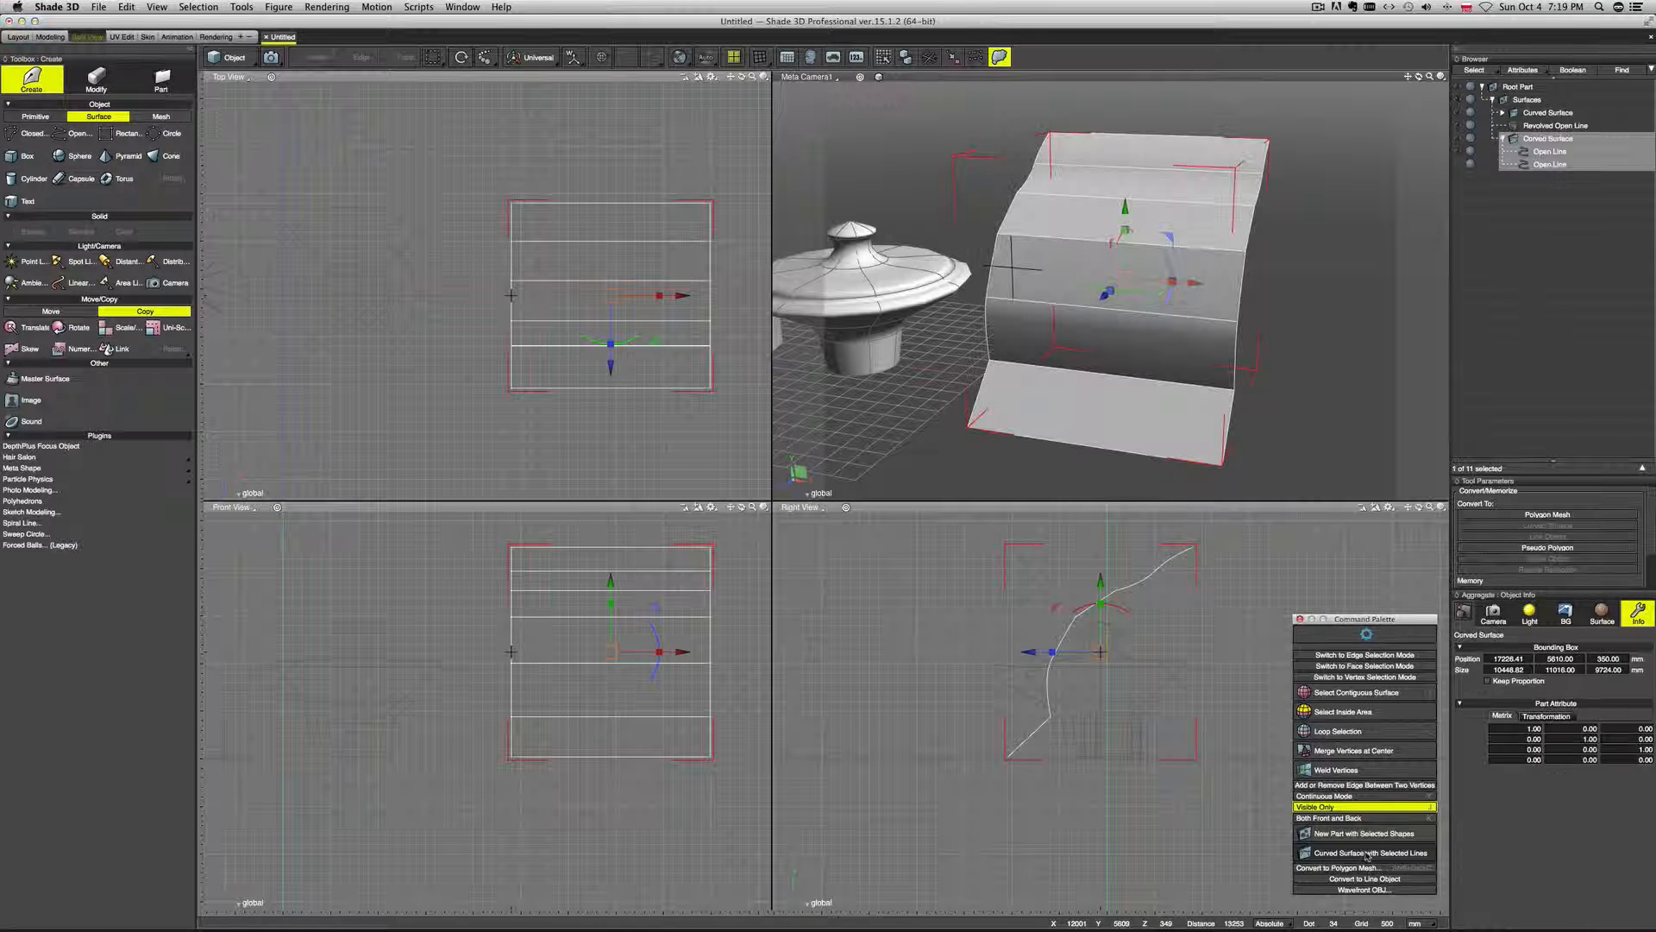
middle_drag(1286, 301, 1236, 320)
middle_drag(1201, 284, 1282, 266)
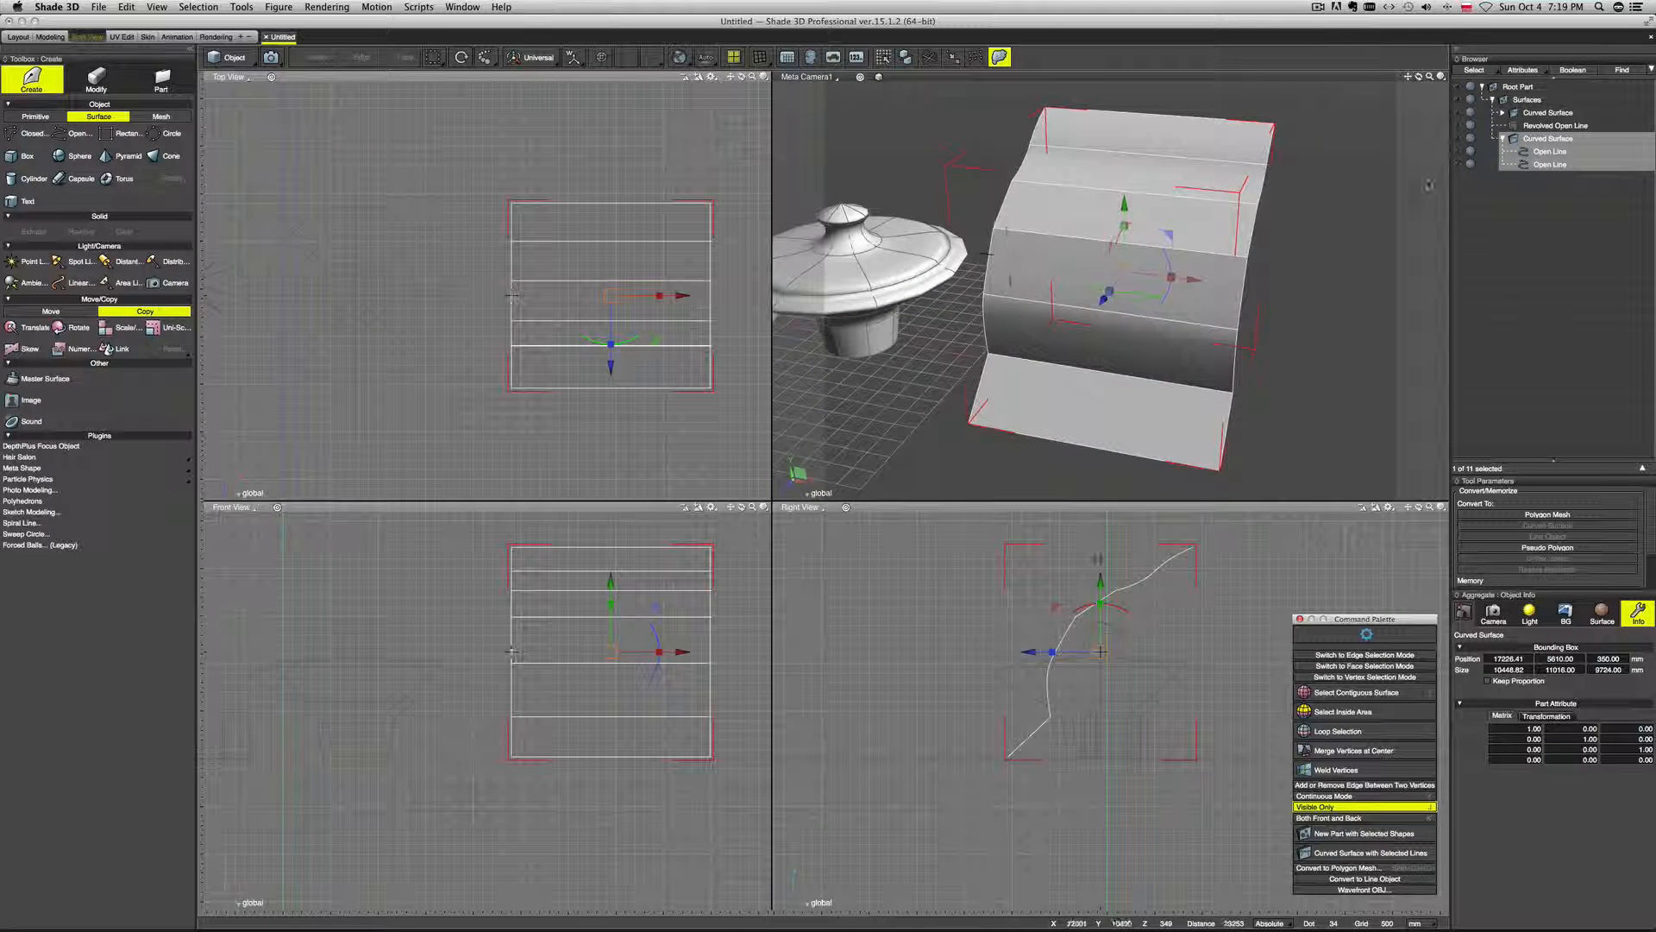
Select a crosswise line on the new curved surface and add three control points along it.
click(1199, 254)
middle_drag(1193, 291, 1212, 291)
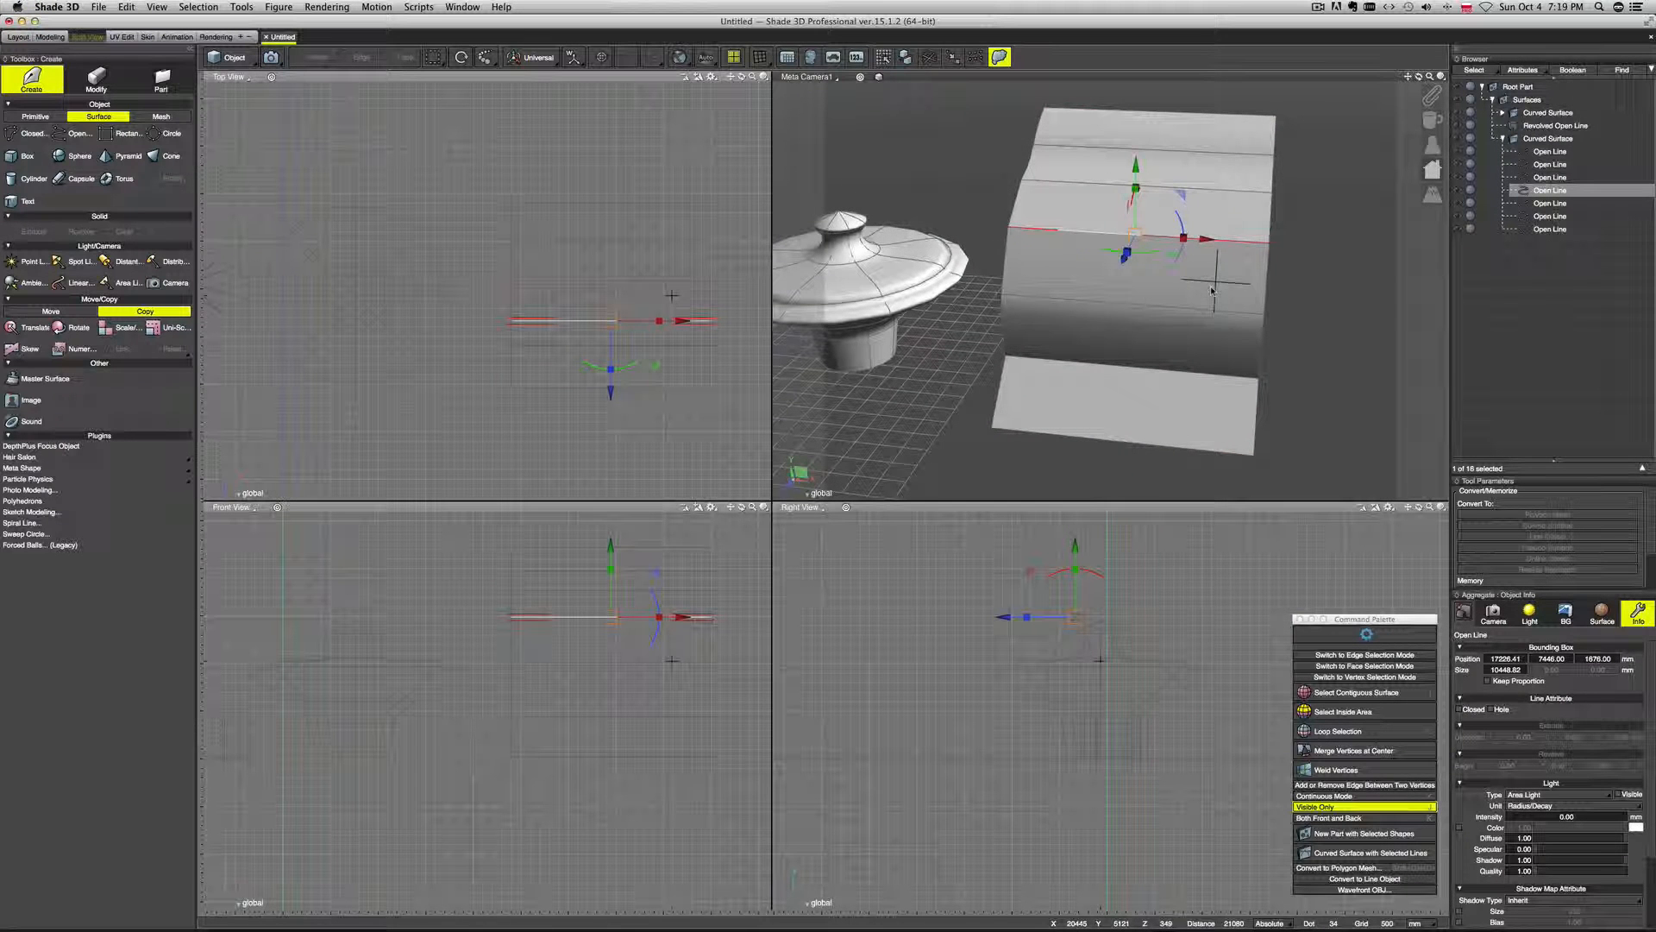
key(Return)
drag(1209, 207, 1207, 295)
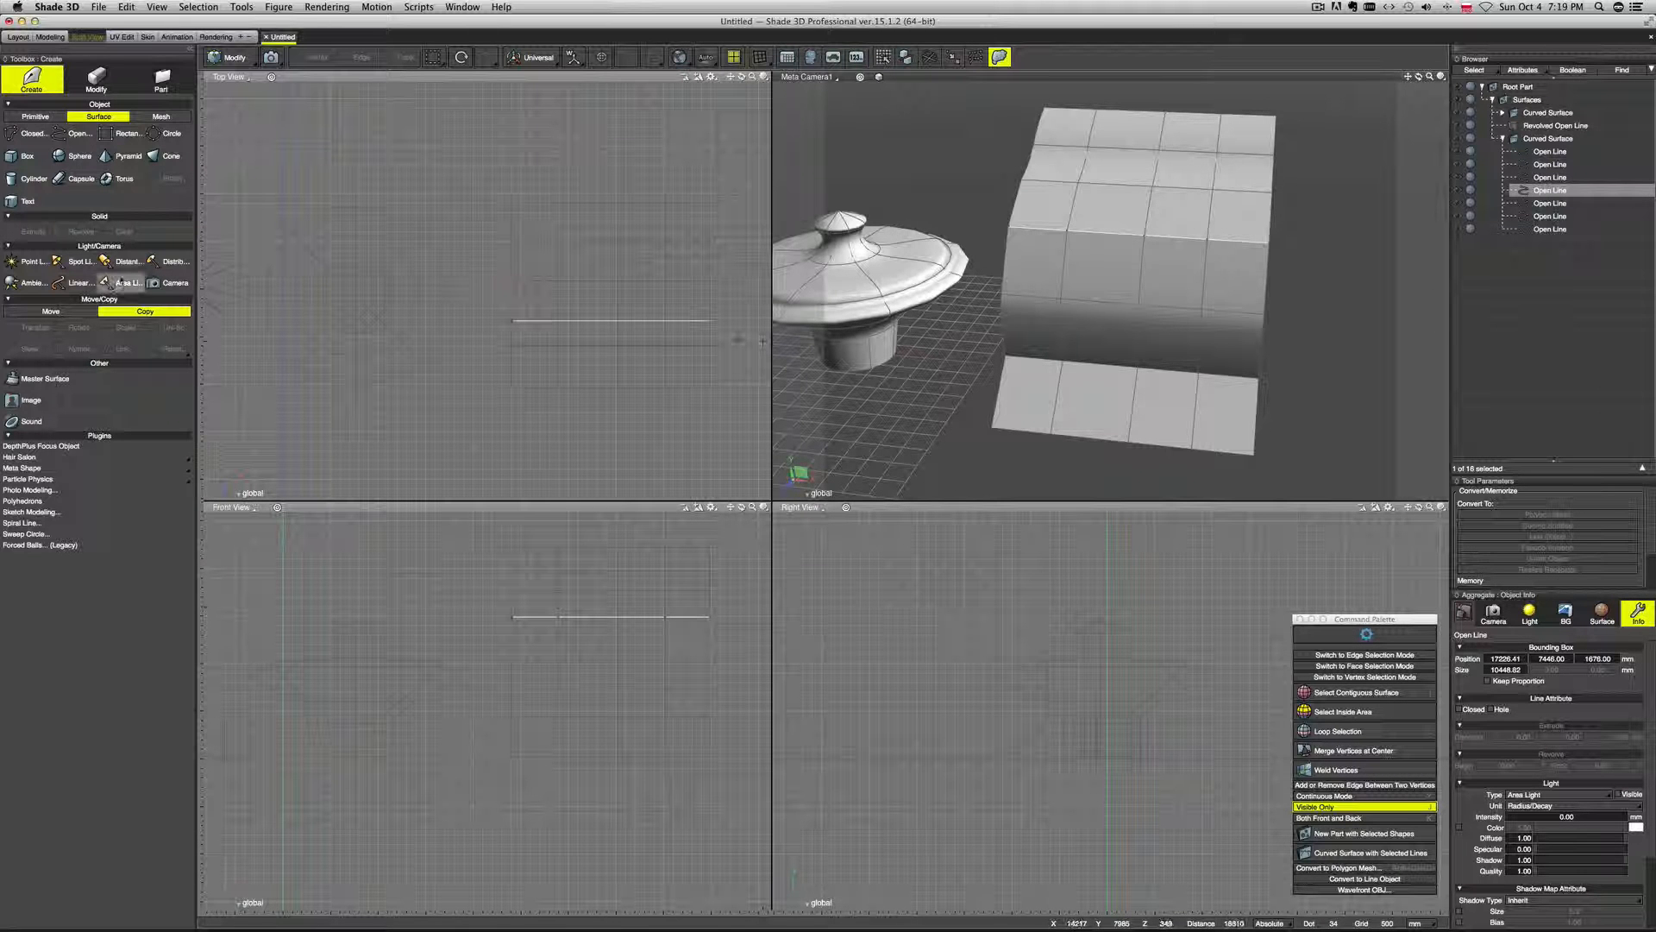
click(94, 86)
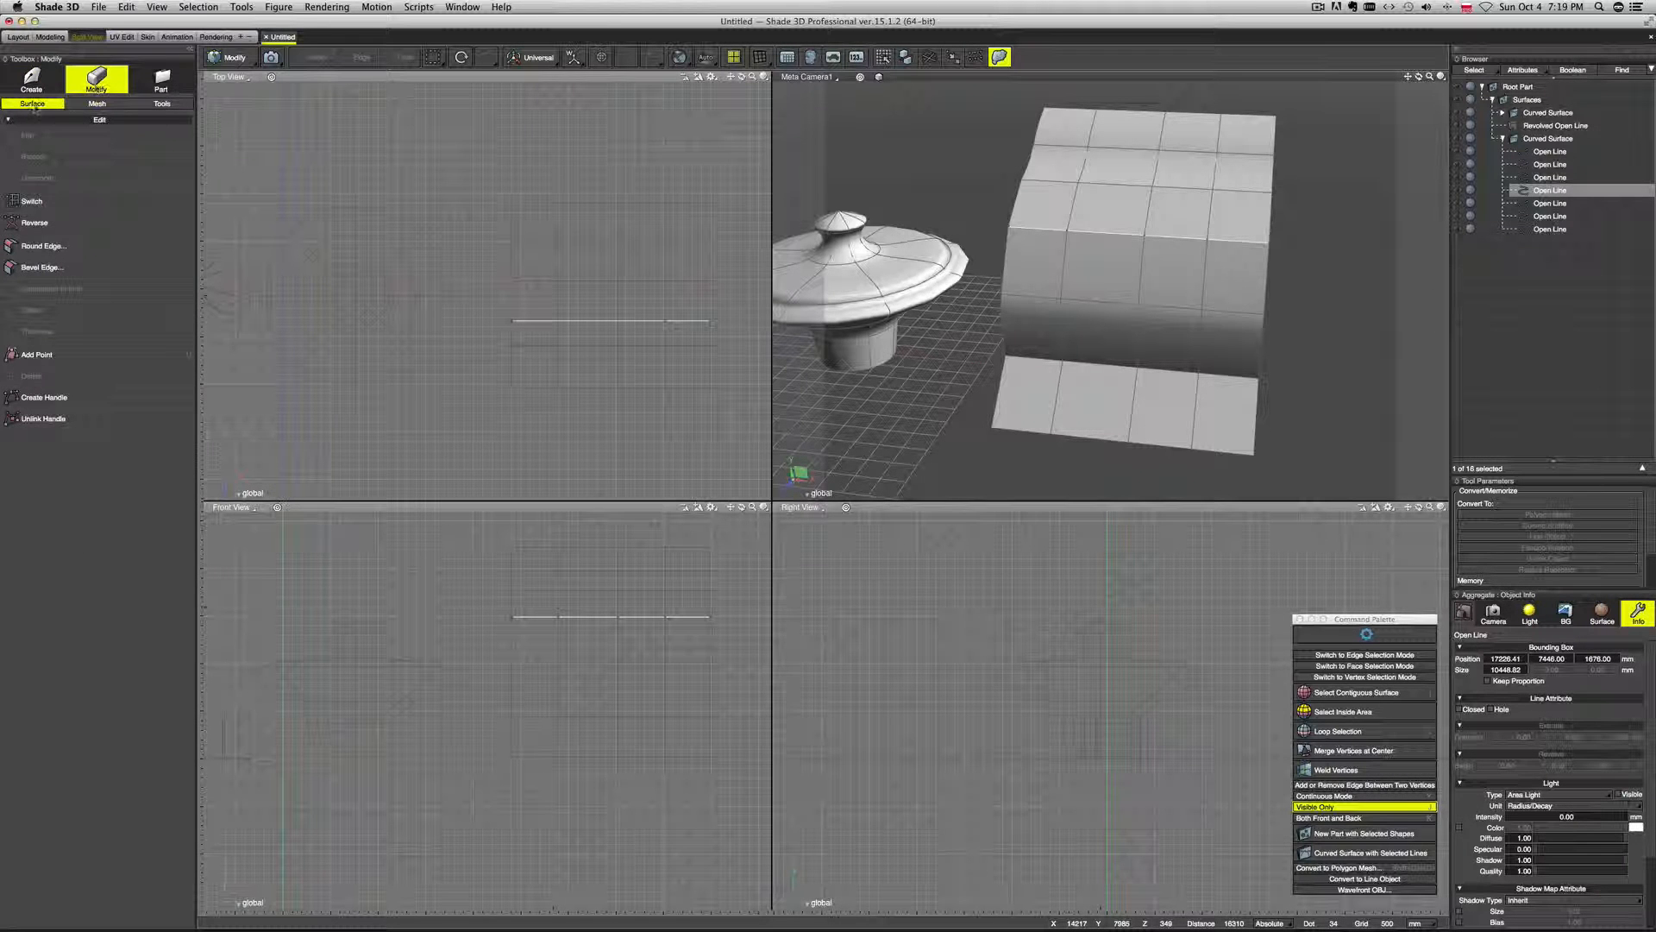
click(39, 354)
key(Up)
Move the middle lengthwise line of the curved surface about 4130 mm along Z to form a smooth ridge.
click(1139, 306)
middle_drag(1175, 335, 1109, 364)
drag(1046, 358, 1079, 331)
key(super+z)
key(Return)
key(super+z)
drag(1080, 312, 1062, 343)
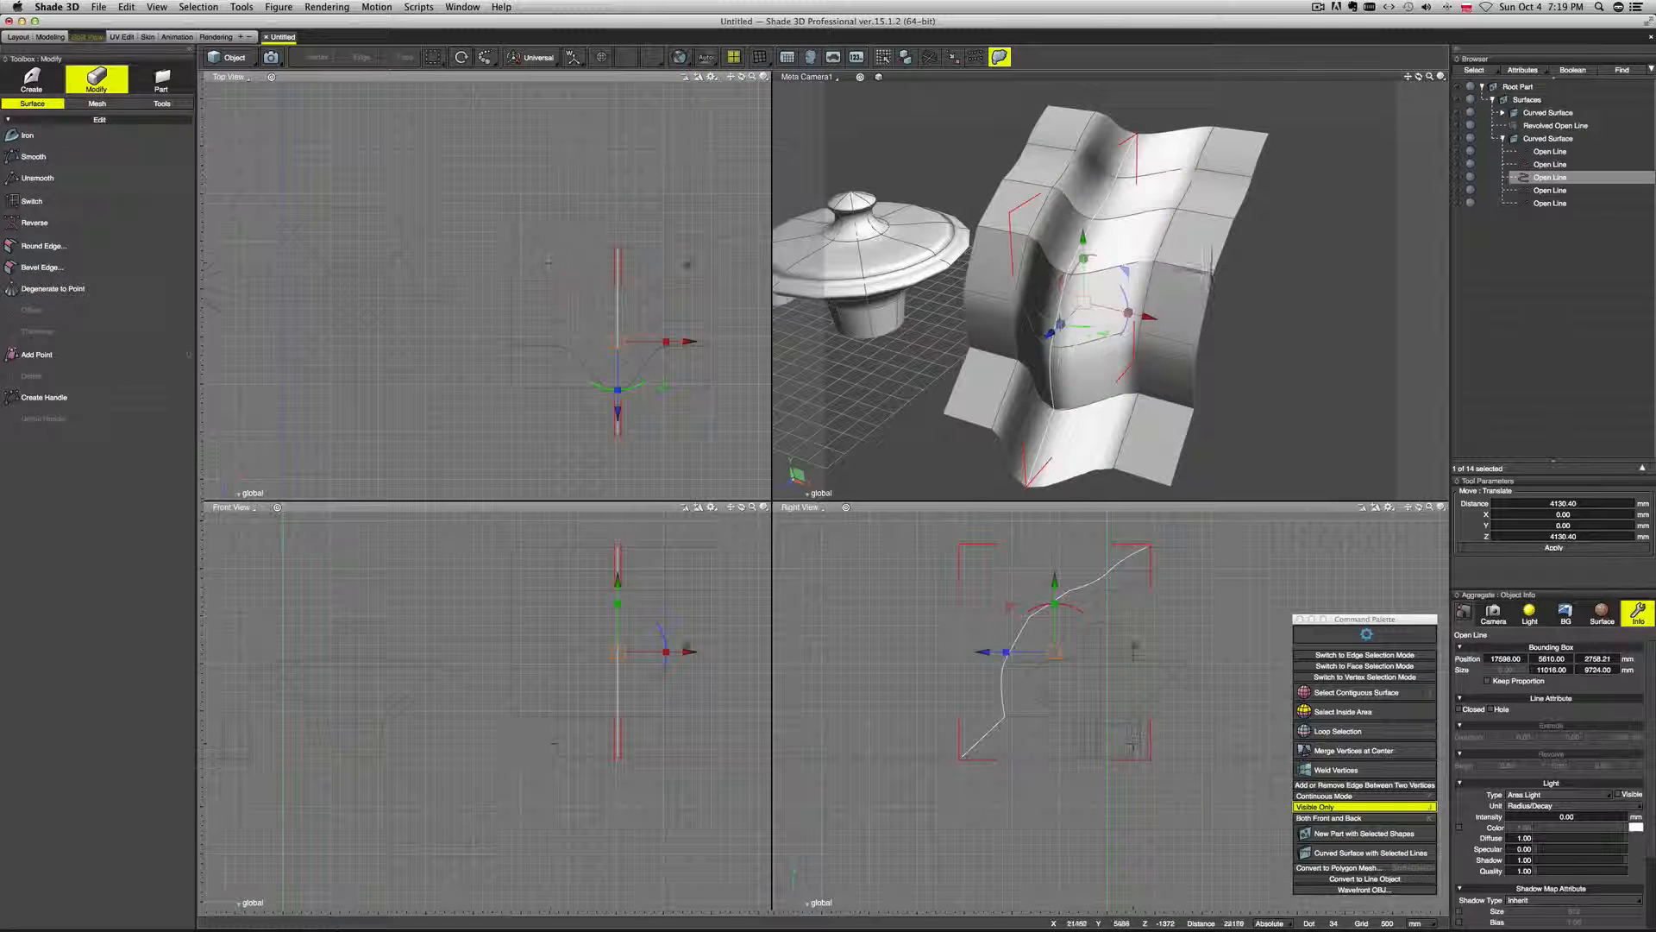
Switch the surface's line direction and move the crosswise line above the middle by about -1484 mm along Z.
key(slash)
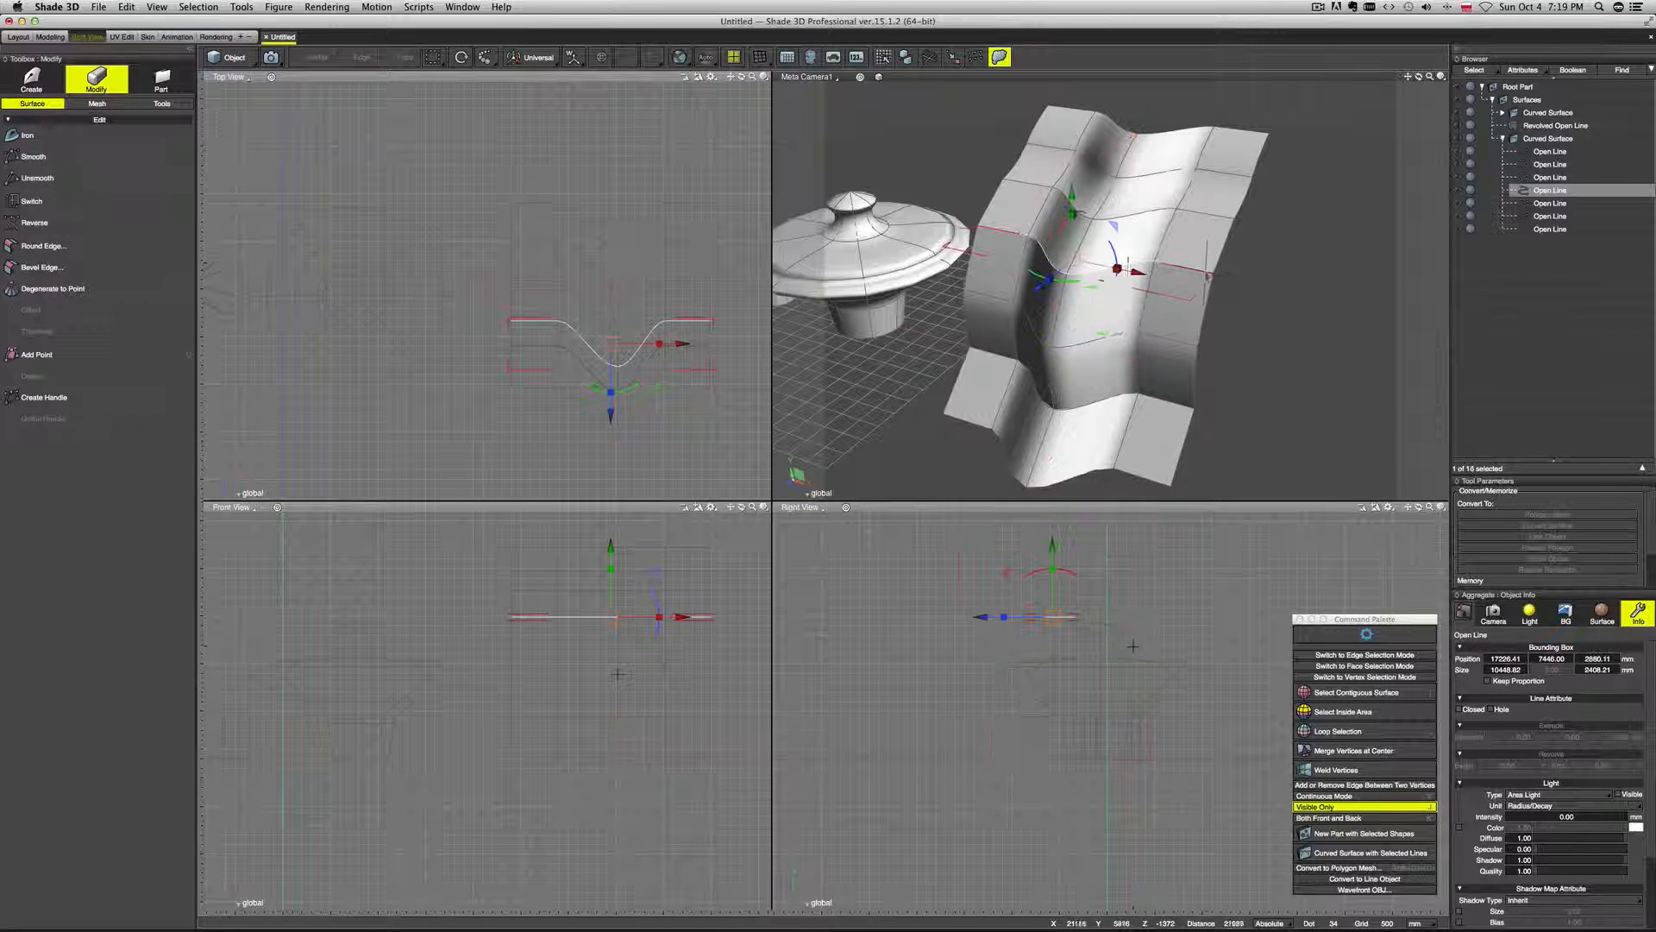
drag(1038, 290, 1059, 278)
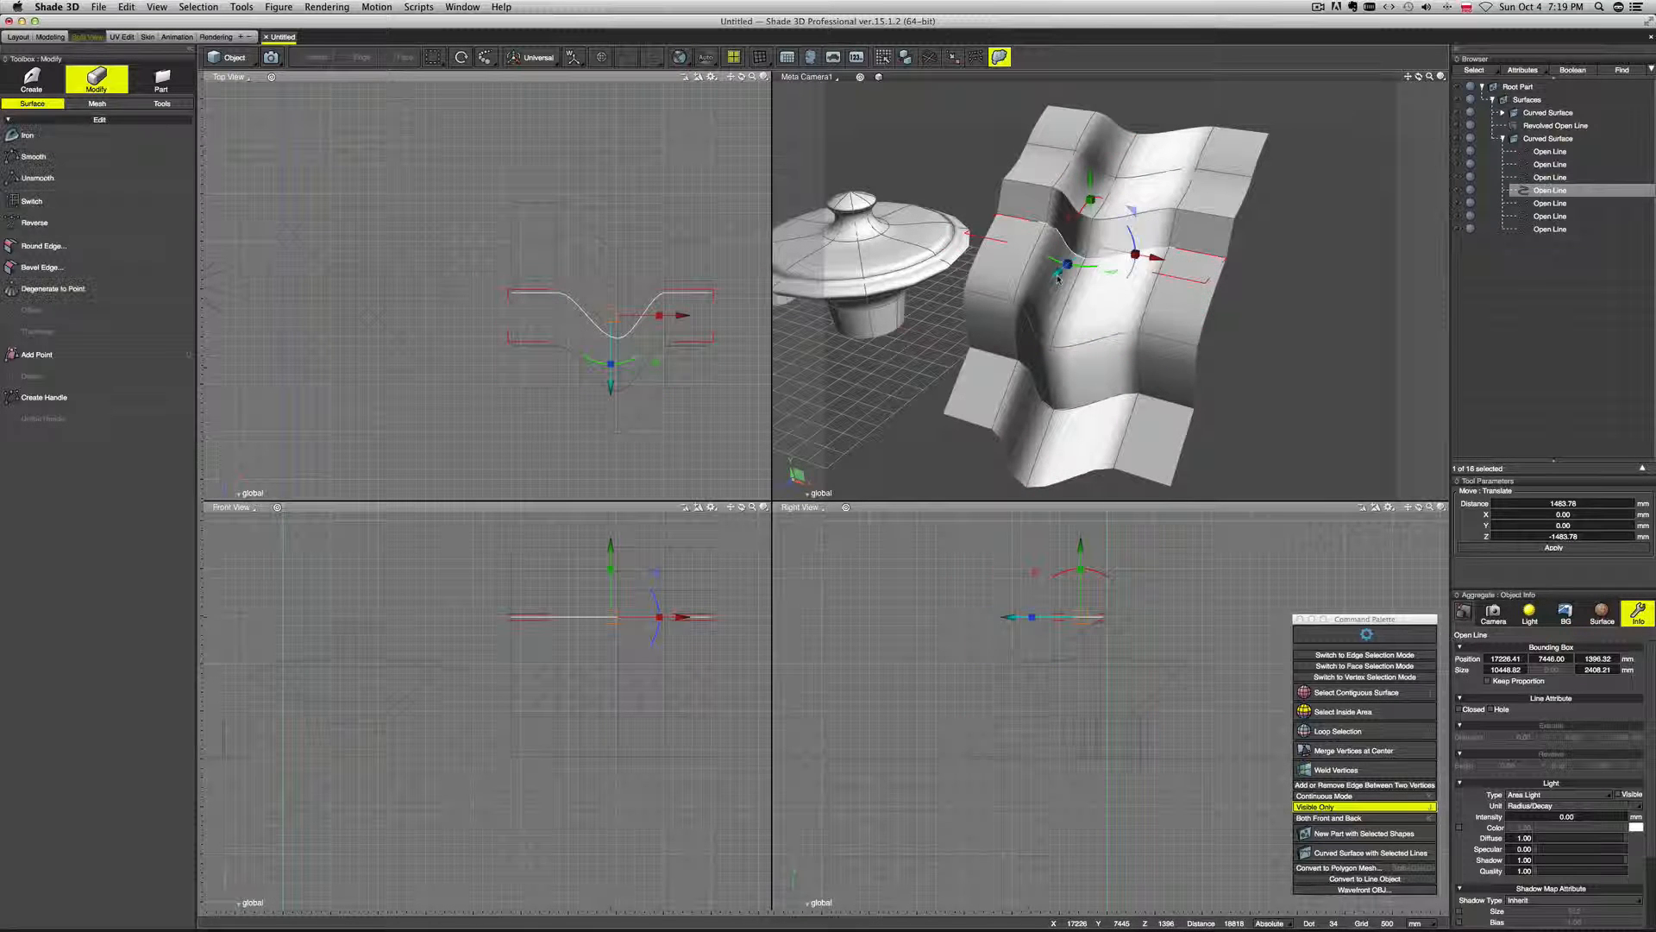
middle_drag(1209, 324, 1171, 324)
Apply Round Edge with a radius of 646 mm to a crosswise line in the upper part of the surface.
click(1038, 290)
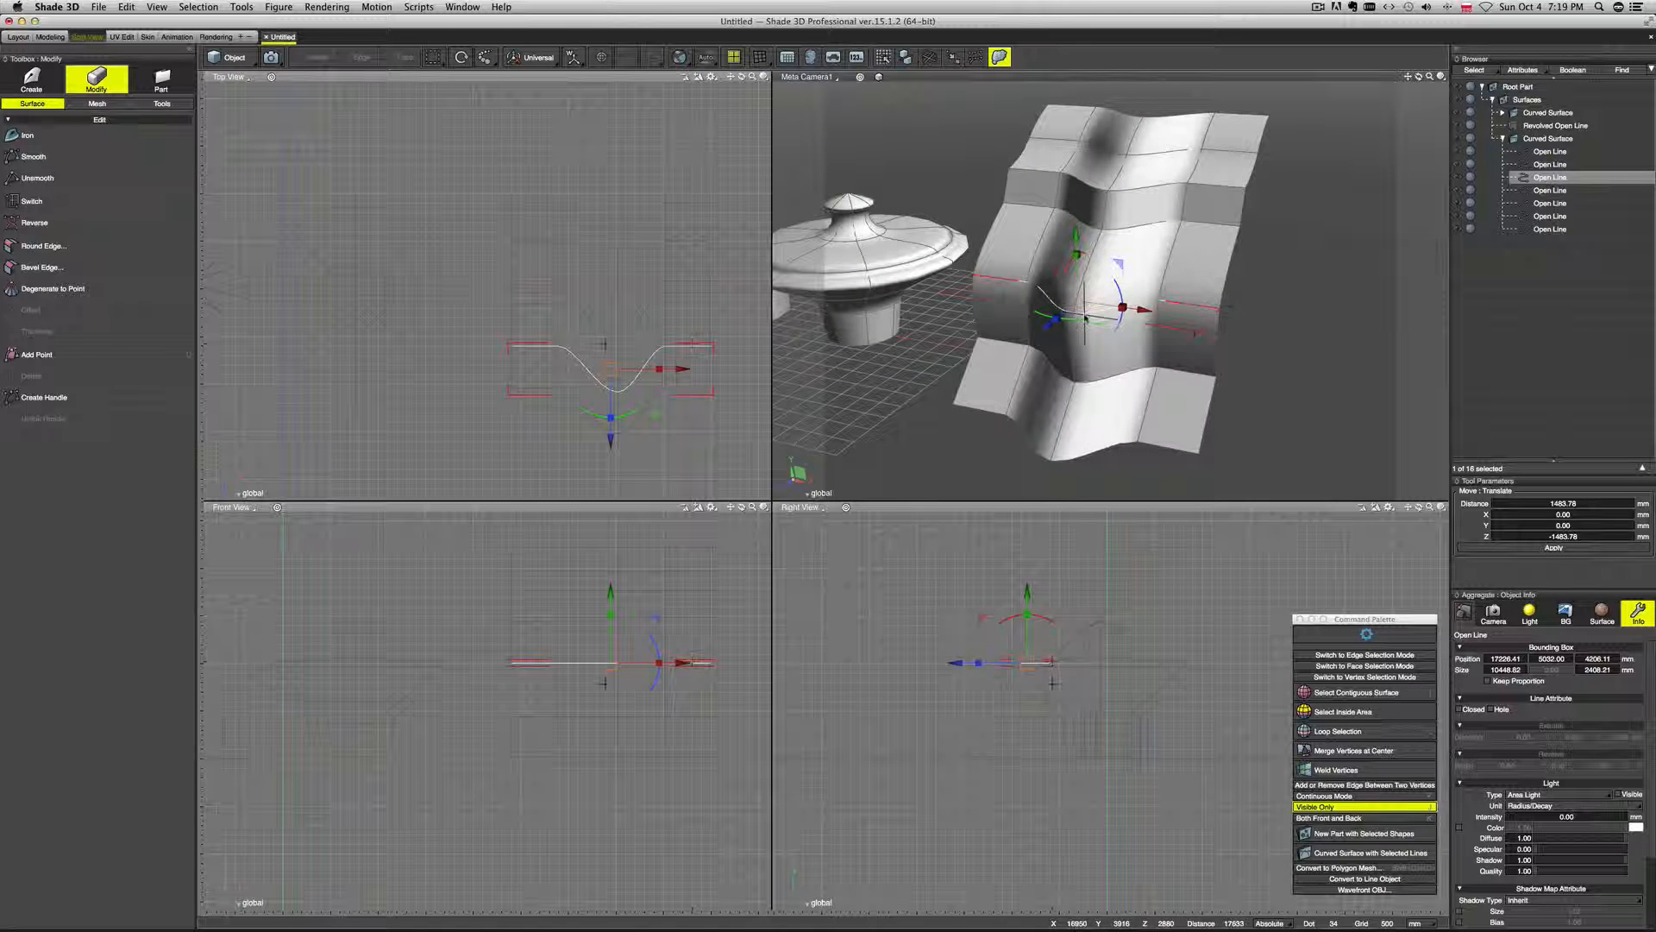
click(1145, 189)
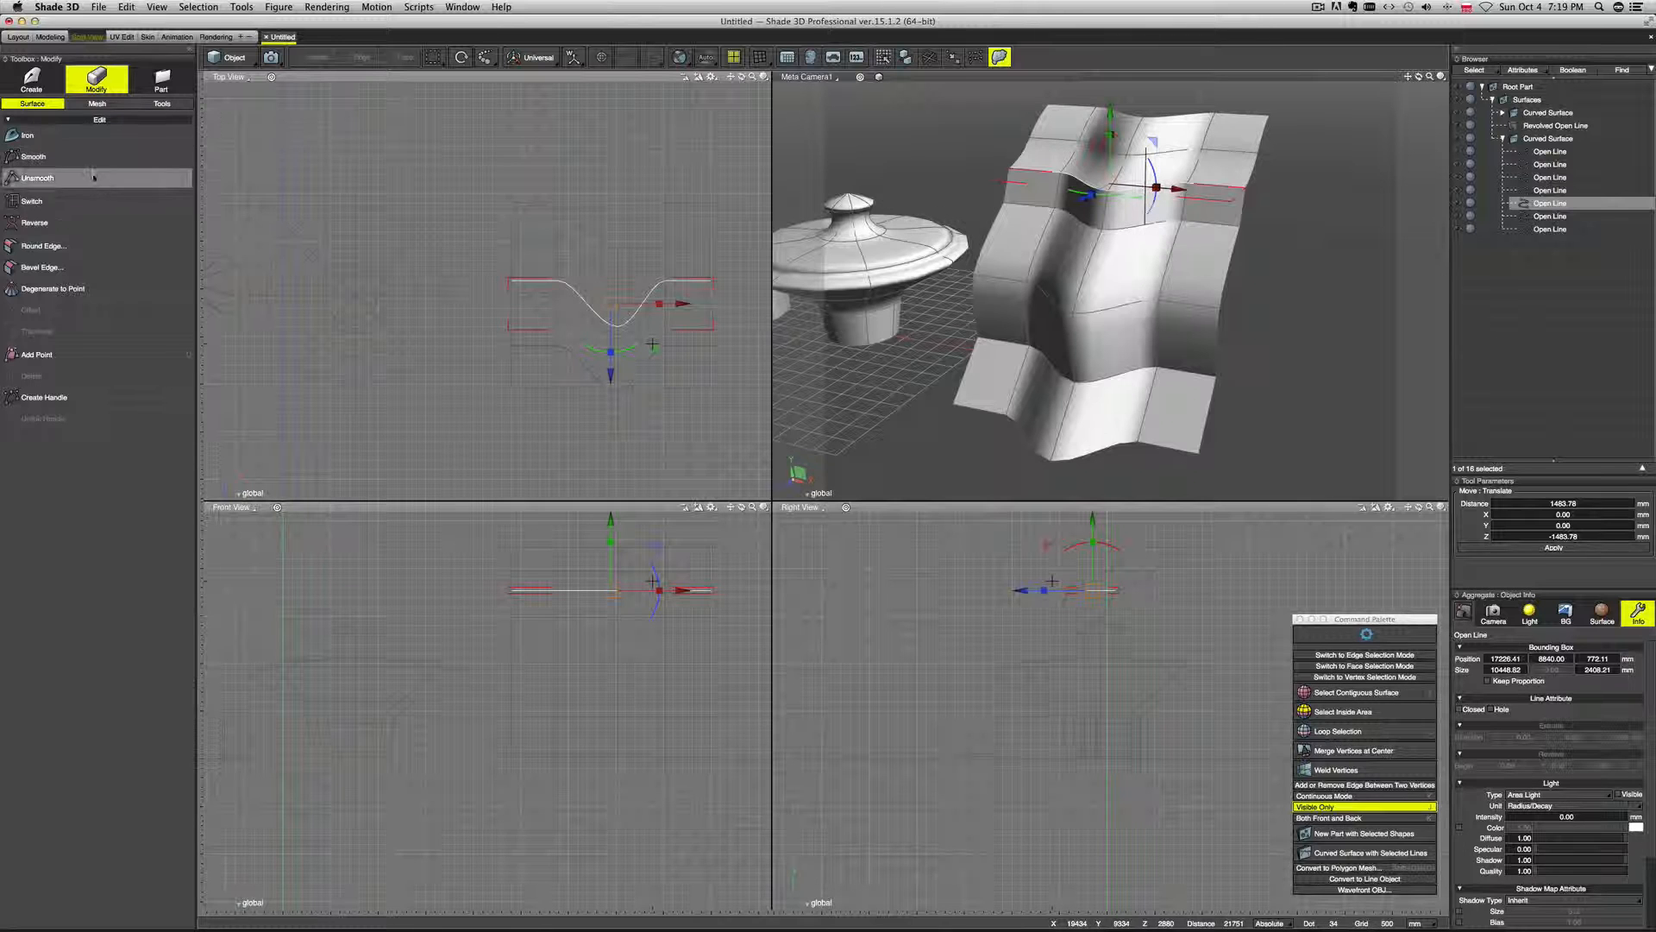
click(103, 245)
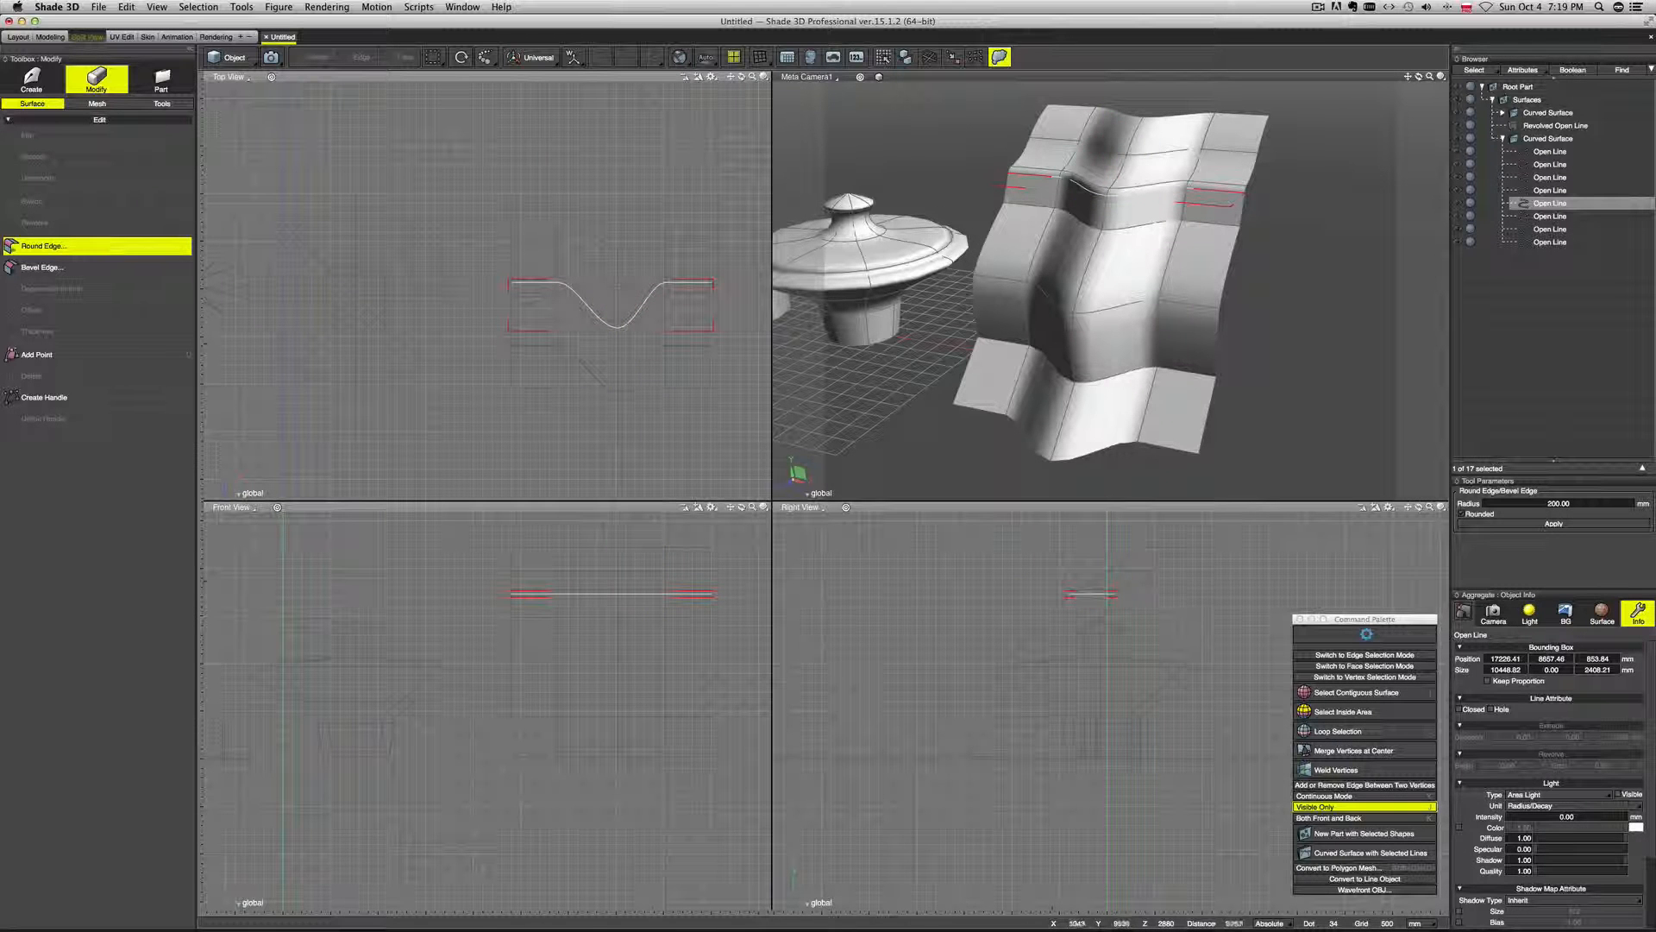
drag(1259, 238, 1266, 230)
middle_drag(1262, 233, 1137, 269)
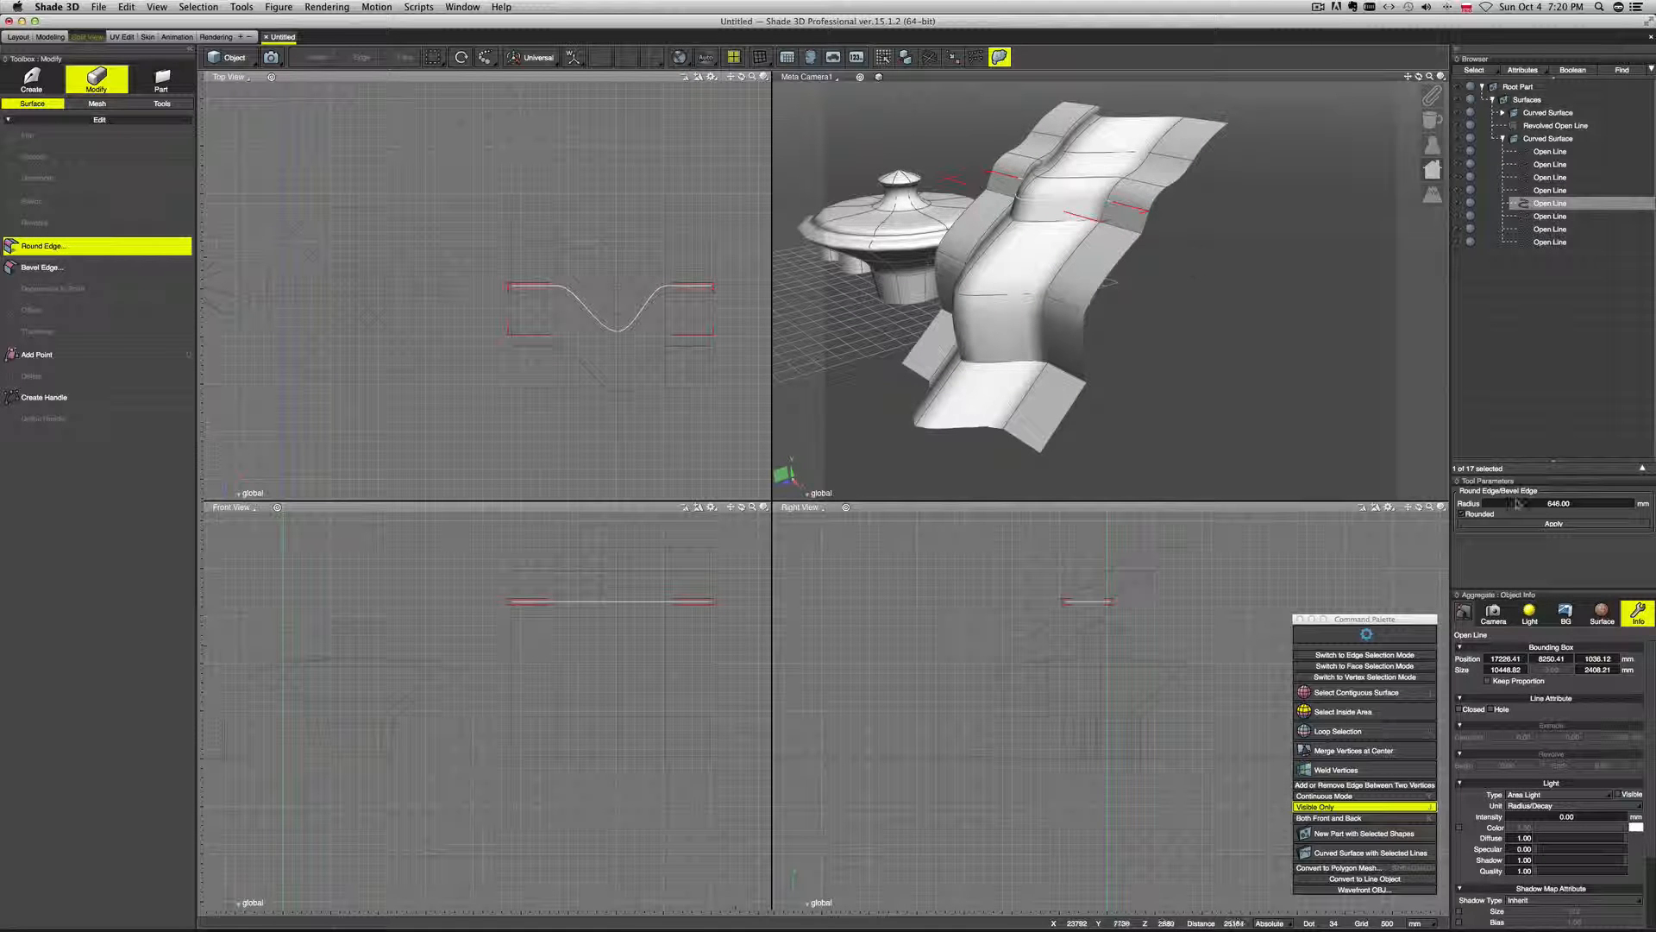
key(Return)
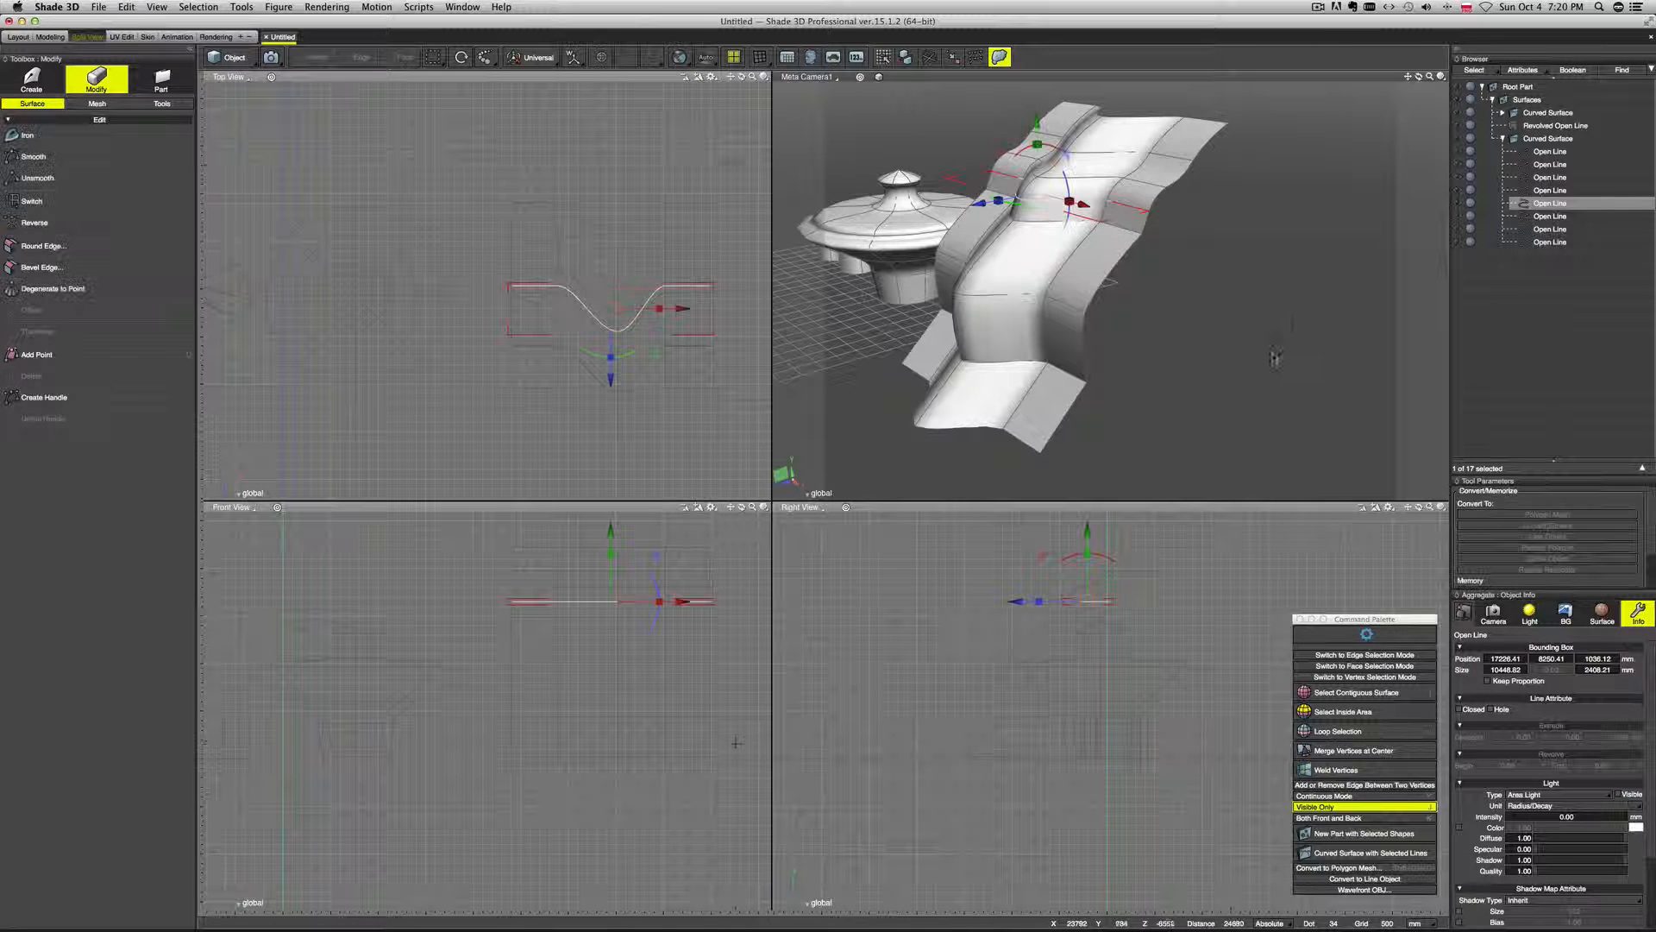
Apply Bevel Edge with a radius of 1584 mm to the crosswise line in the lower part of the surface.
mouse_move(1215, 343)
middle_down()
mouse_move(1250, 340)
mouse_move(1233, 339)
middle_up()
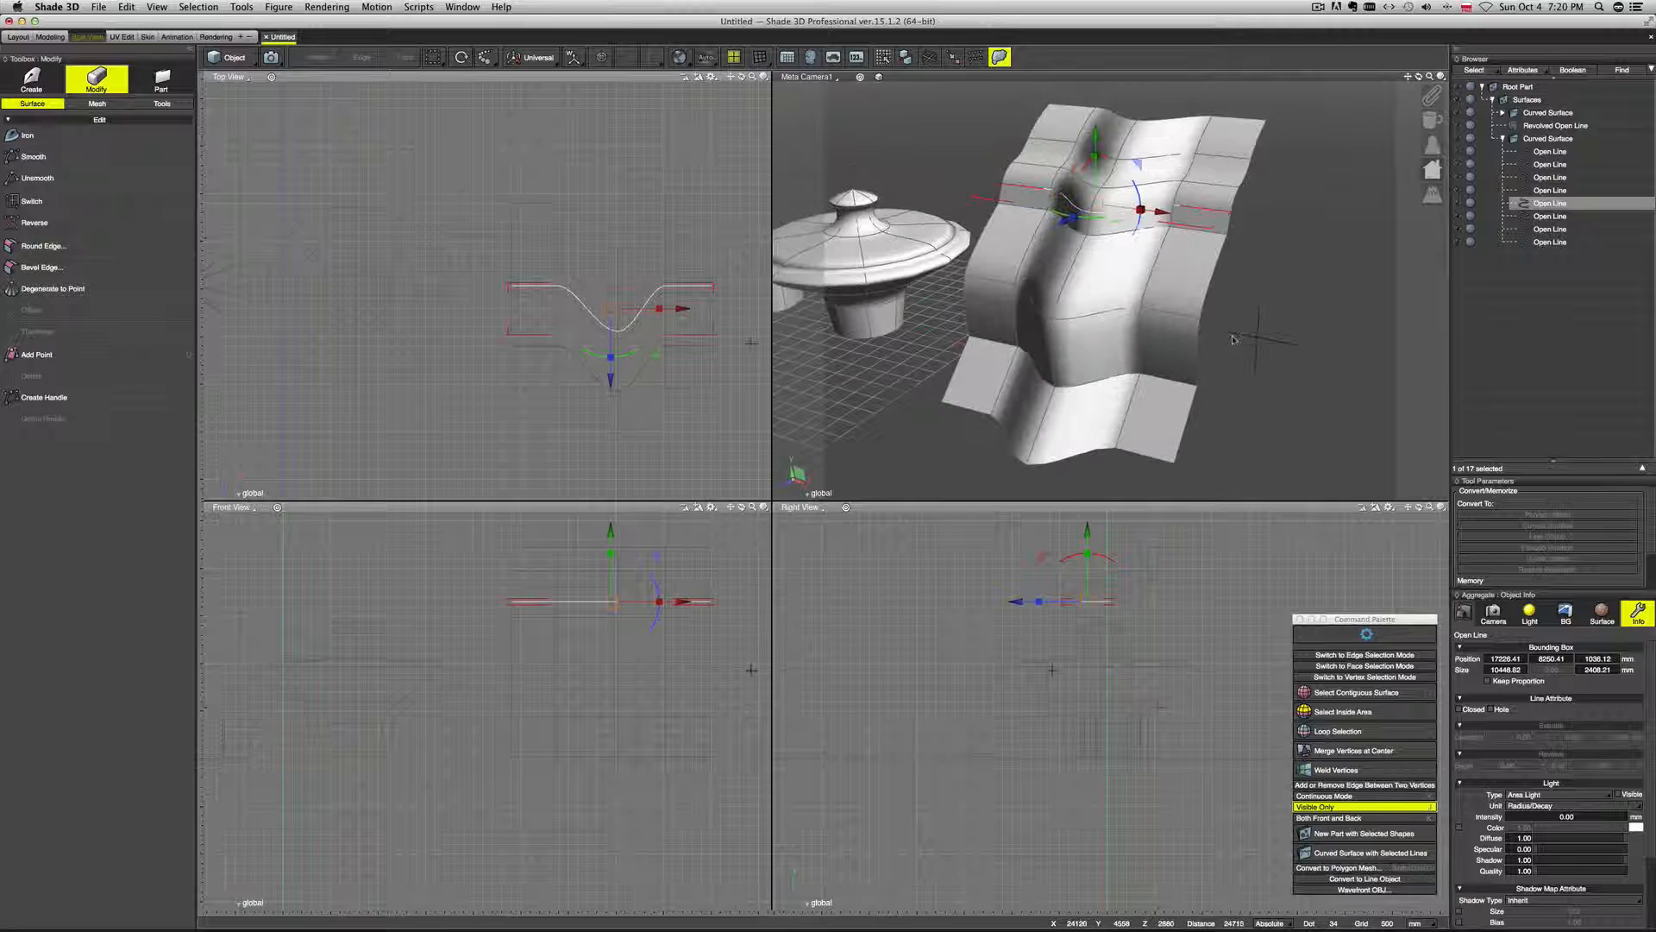
click(1087, 319)
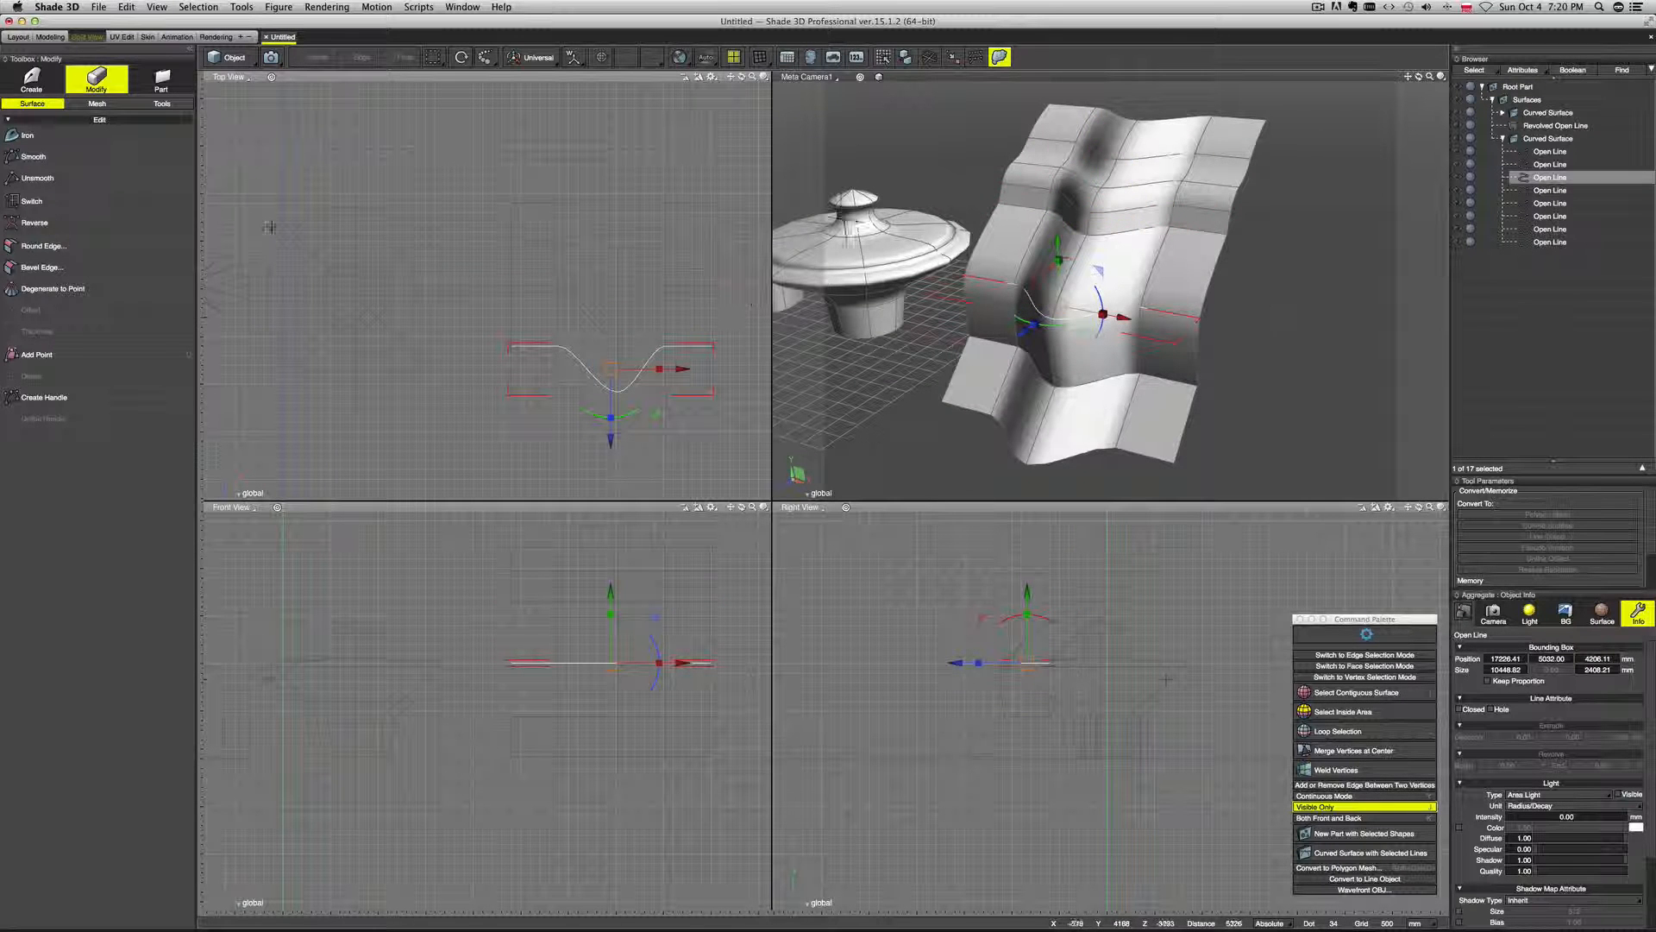
click(121, 268)
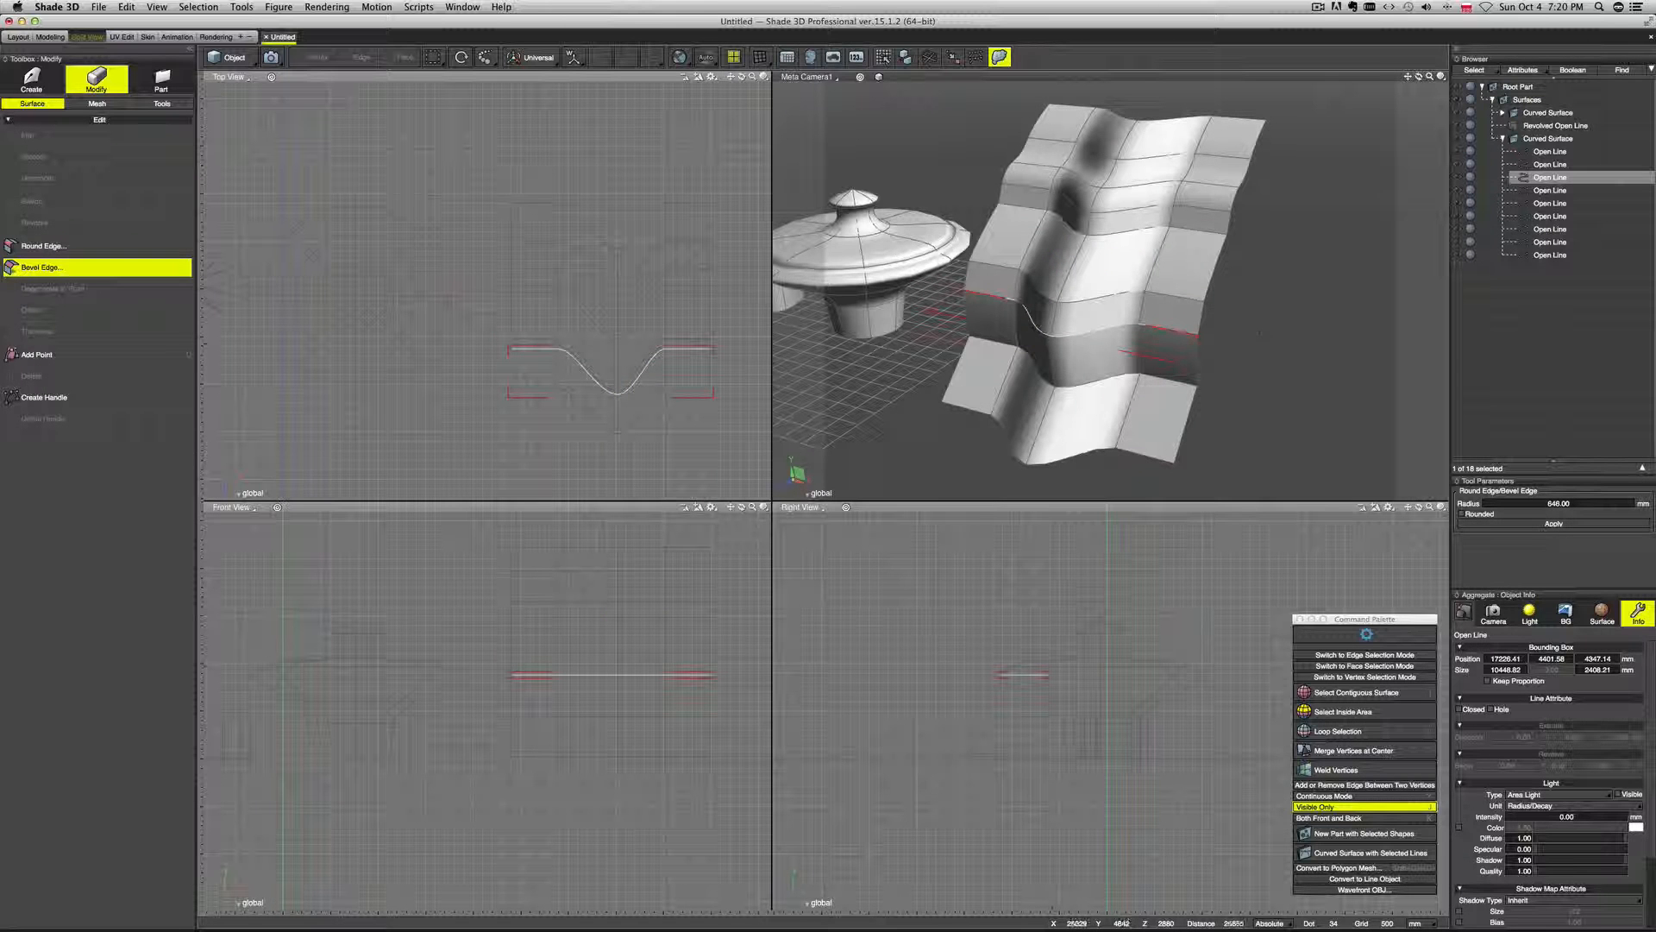
drag(1260, 334, 1275, 300)
mouse_move(1272, 341)
middle_down()
mouse_move(1190, 318)
mouse_move(1259, 330)
middle_up()
drag(1251, 329, 1251, 306)
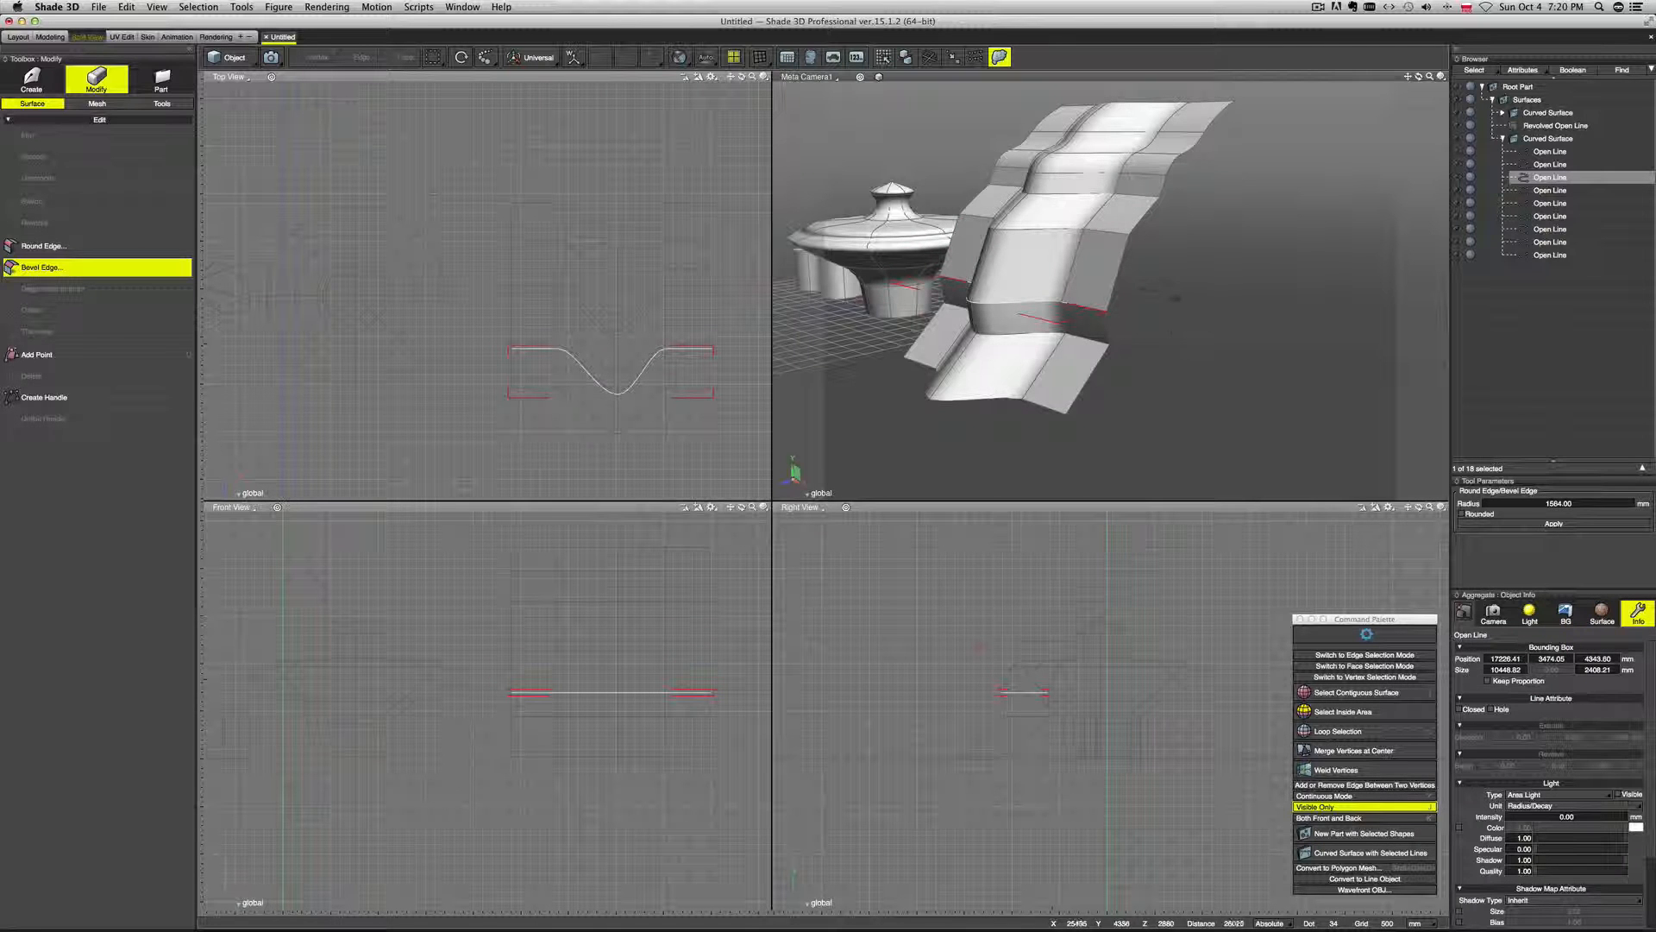
key(Return)
Copy the lowest crosswise line of the curved surface -1694.28 mm along Y and place the copy first in the line order.
middle_drag(1189, 326, 1215, 351)
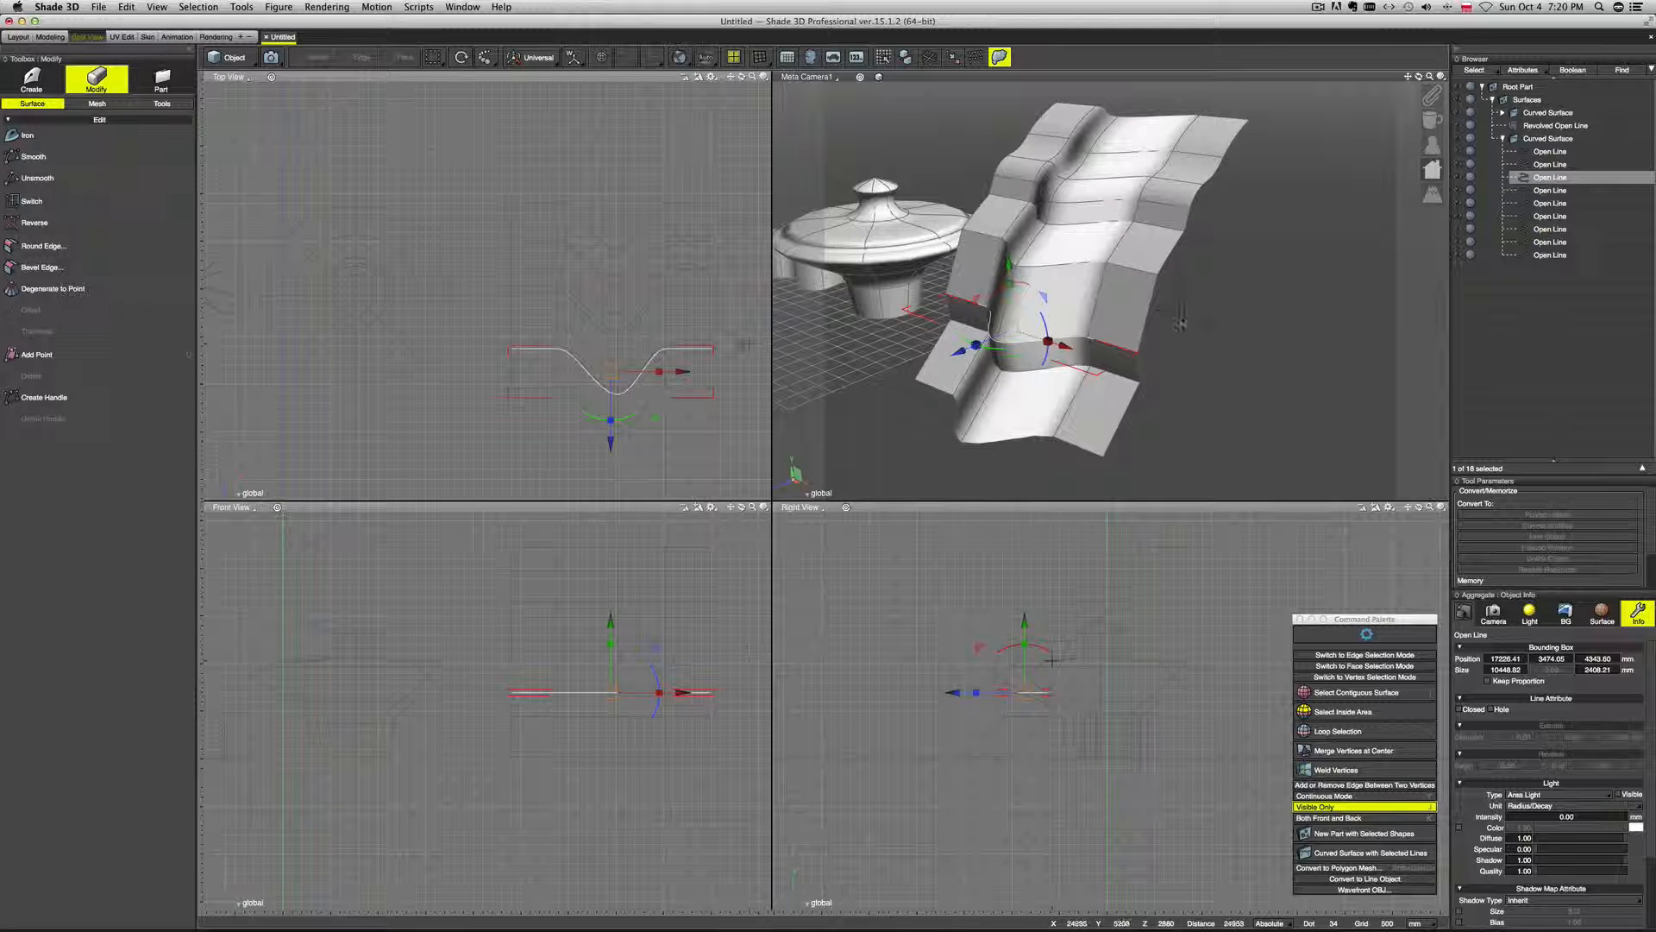
middle_drag(1077, 269, 1193, 198)
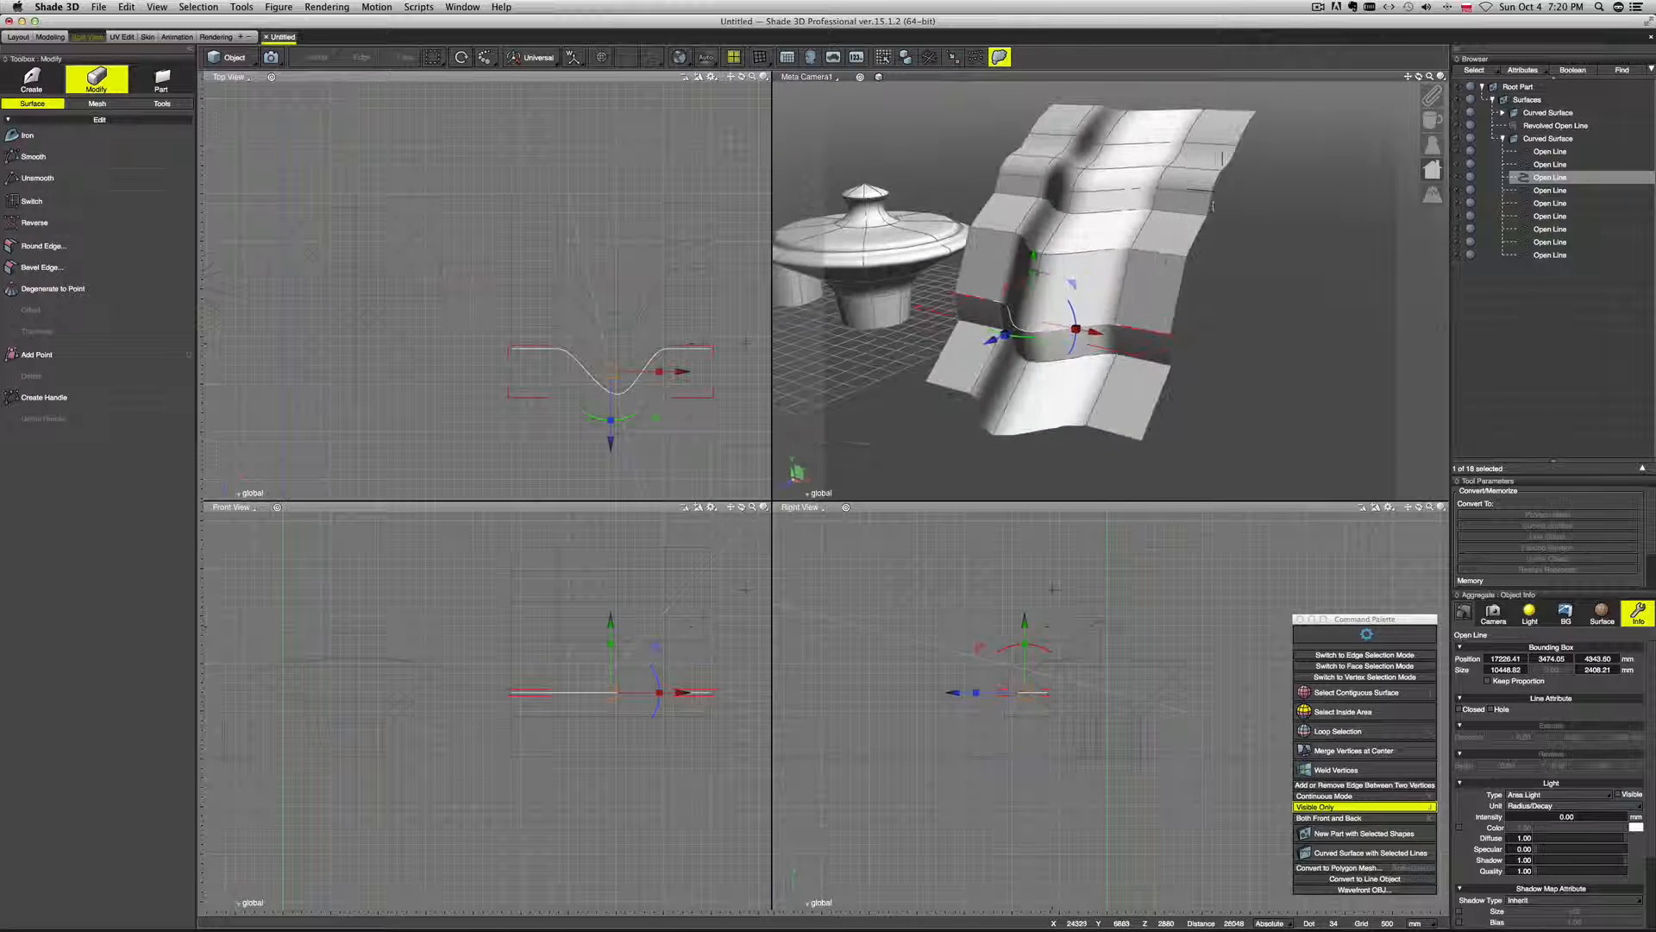
click(1553, 151)
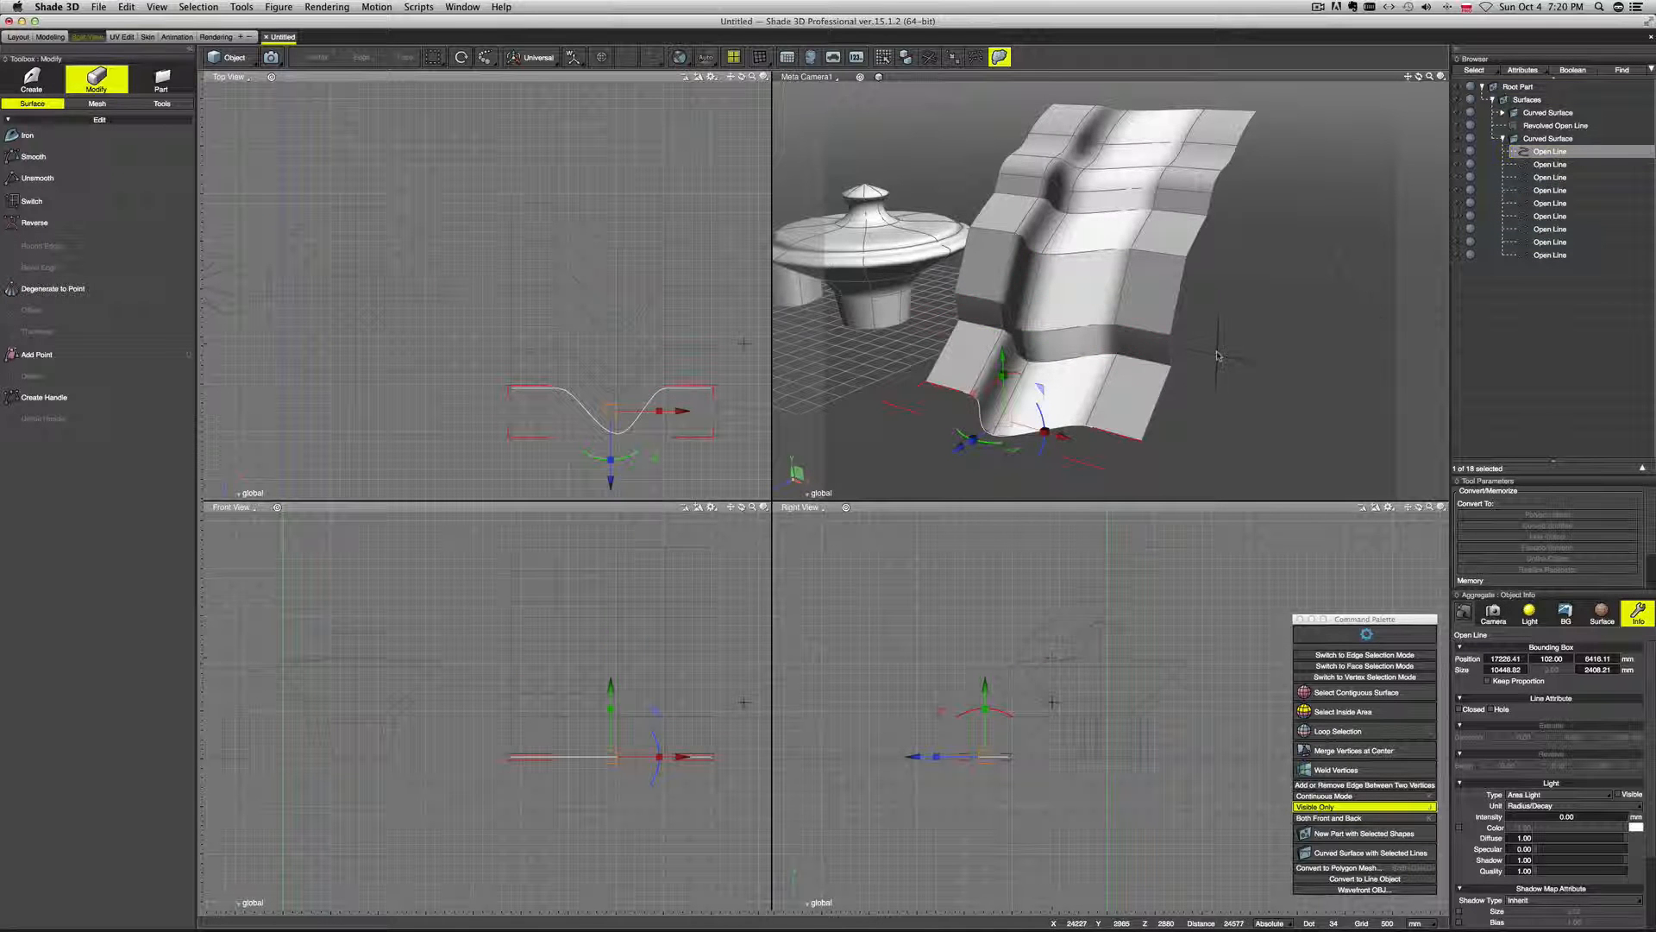
middle_drag(1219, 358, 1236, 326)
alt+drag(1052, 324, 1052, 374)
middle_drag(1121, 345, 1067, 349)
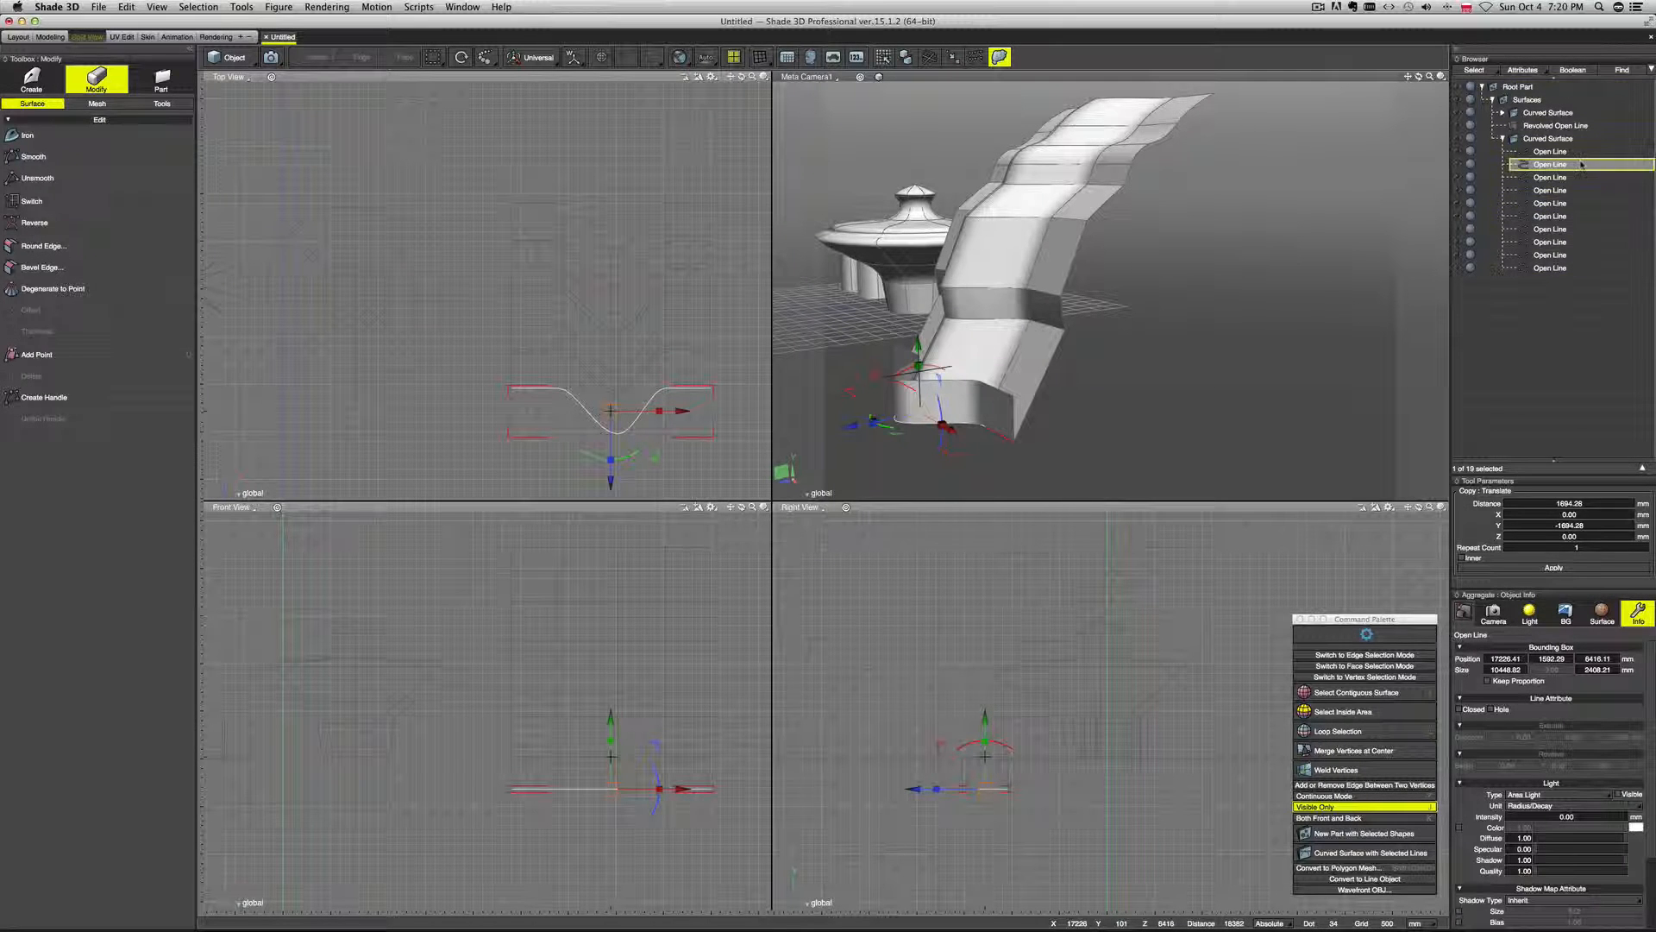
click(1582, 153)
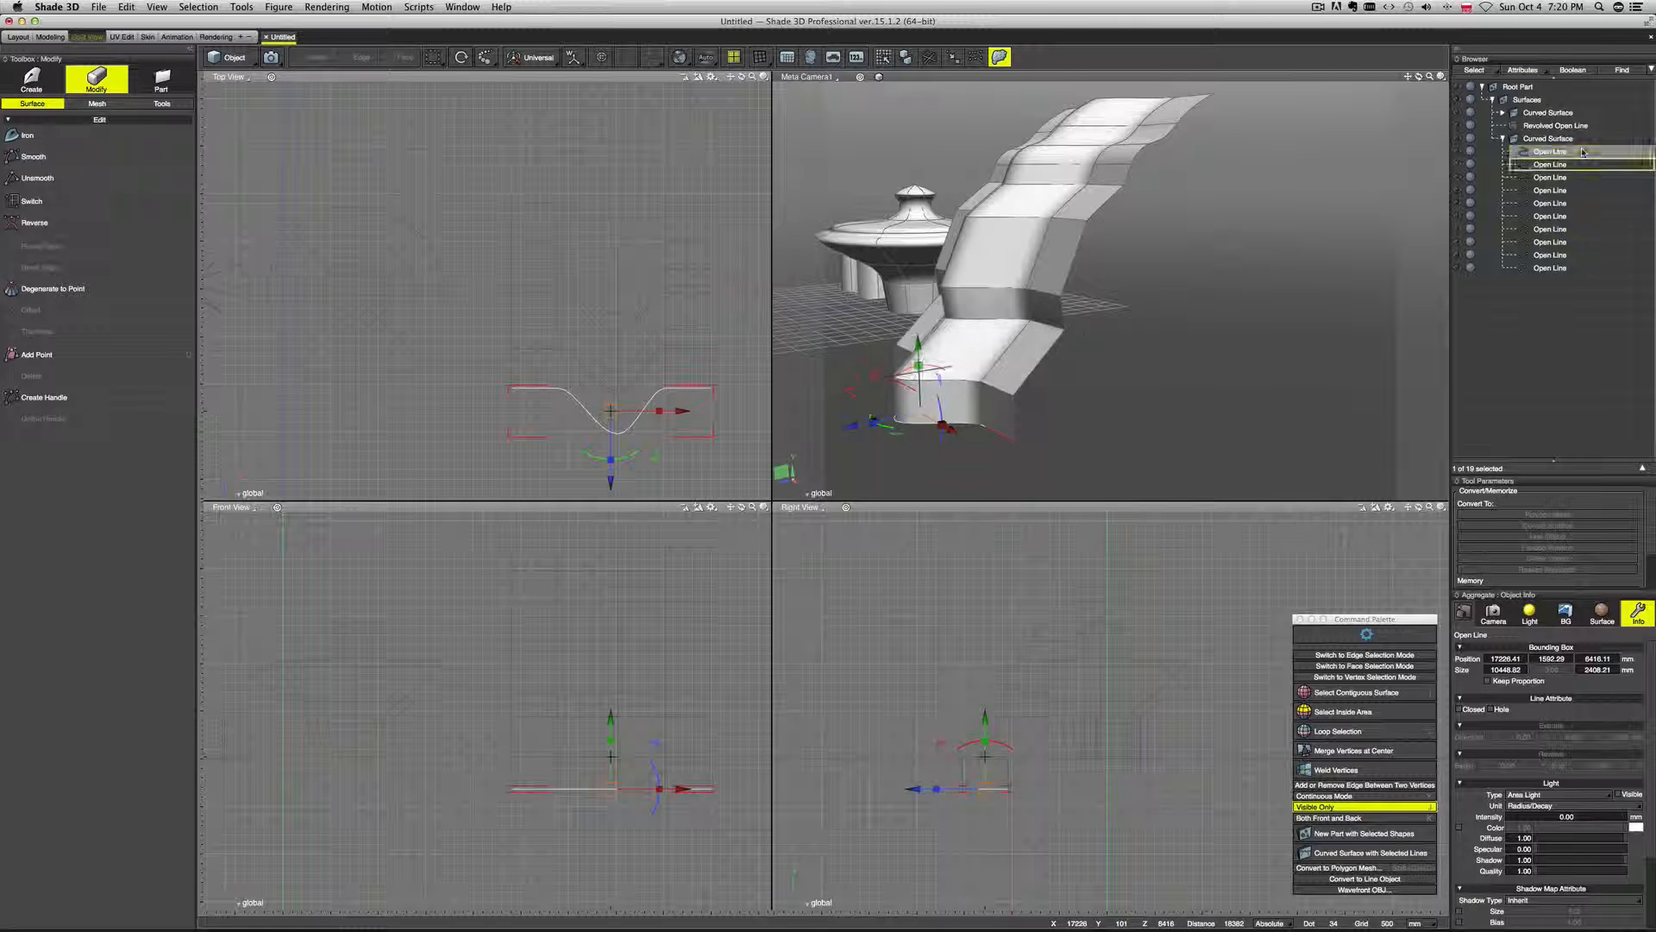
Copy the new lowest crosswise line -2226.66 mm along Y and make that copy the first line of the surface.
middle_drag(1075, 331, 1104, 317)
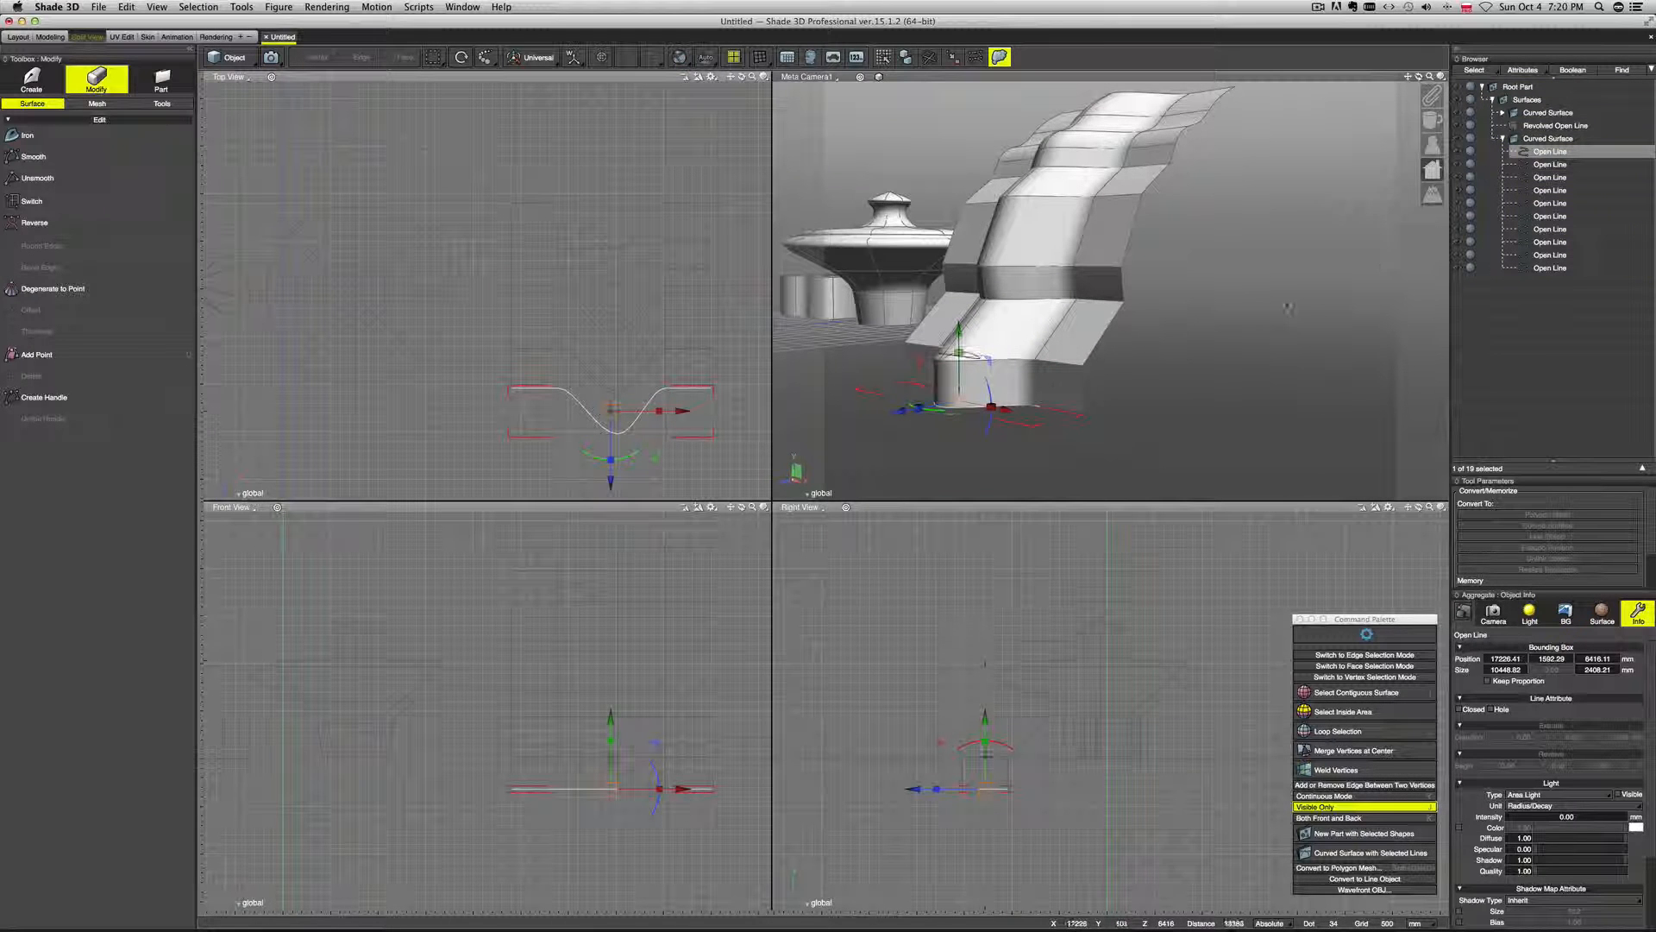
alt+drag(962, 333, 961, 392)
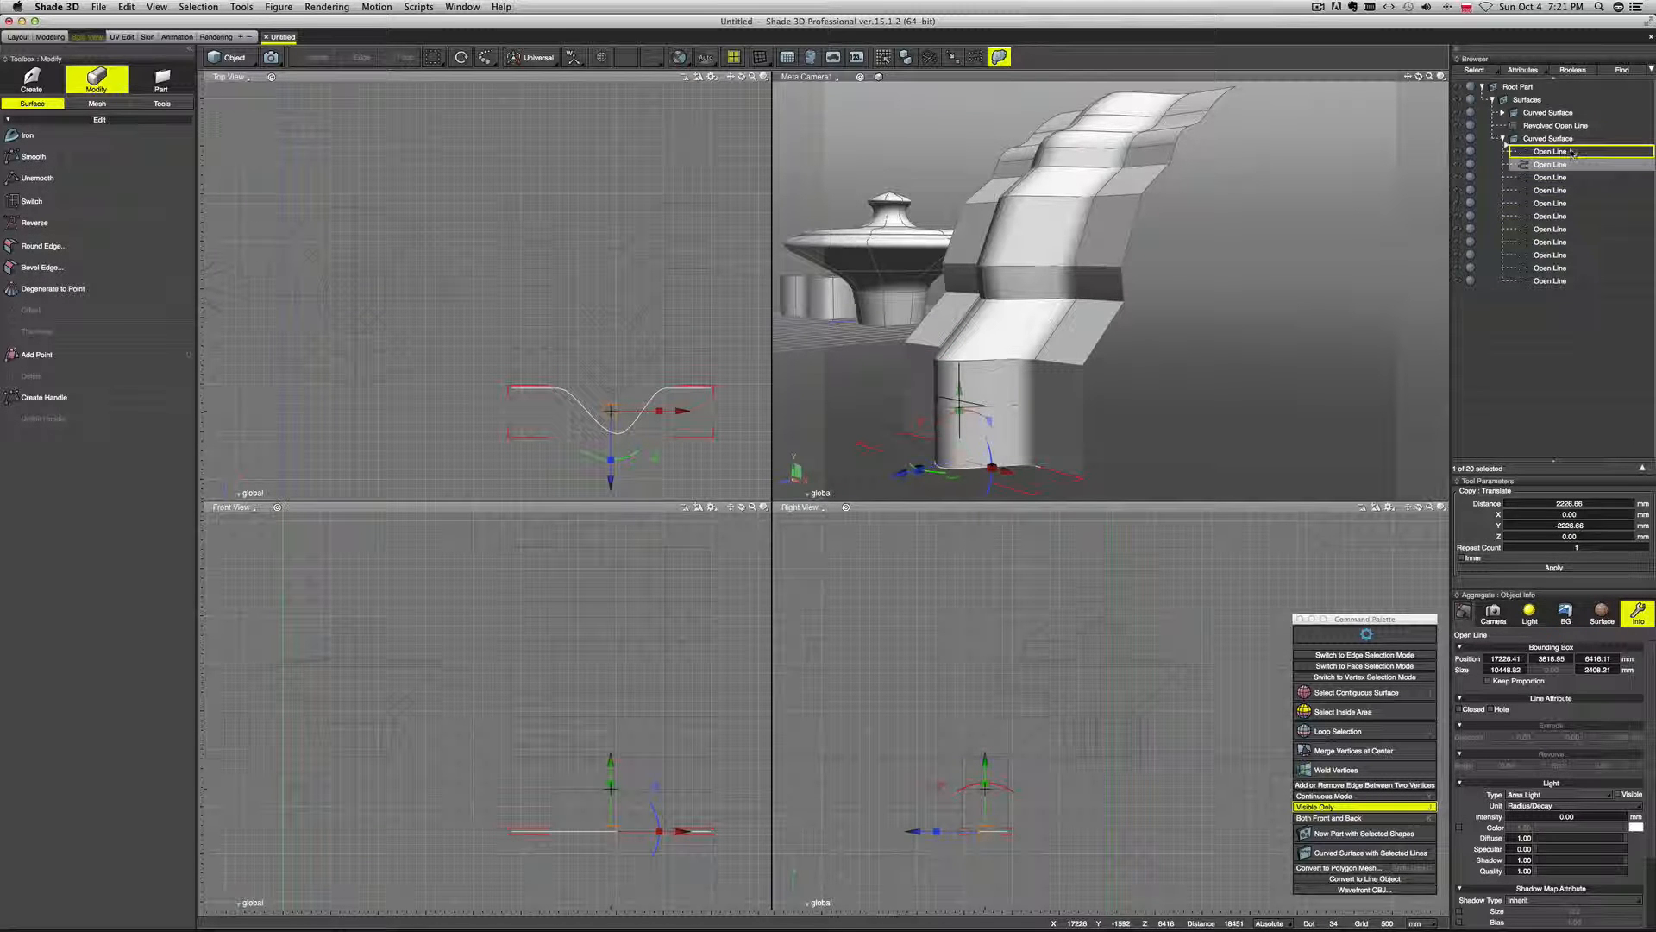
click(1553, 152)
Copy the surface's upper end line 2180.49 mm along Y, and copy the resulting line about -3843 mm along Z.
middle_drag(1161, 378, 1208, 332)
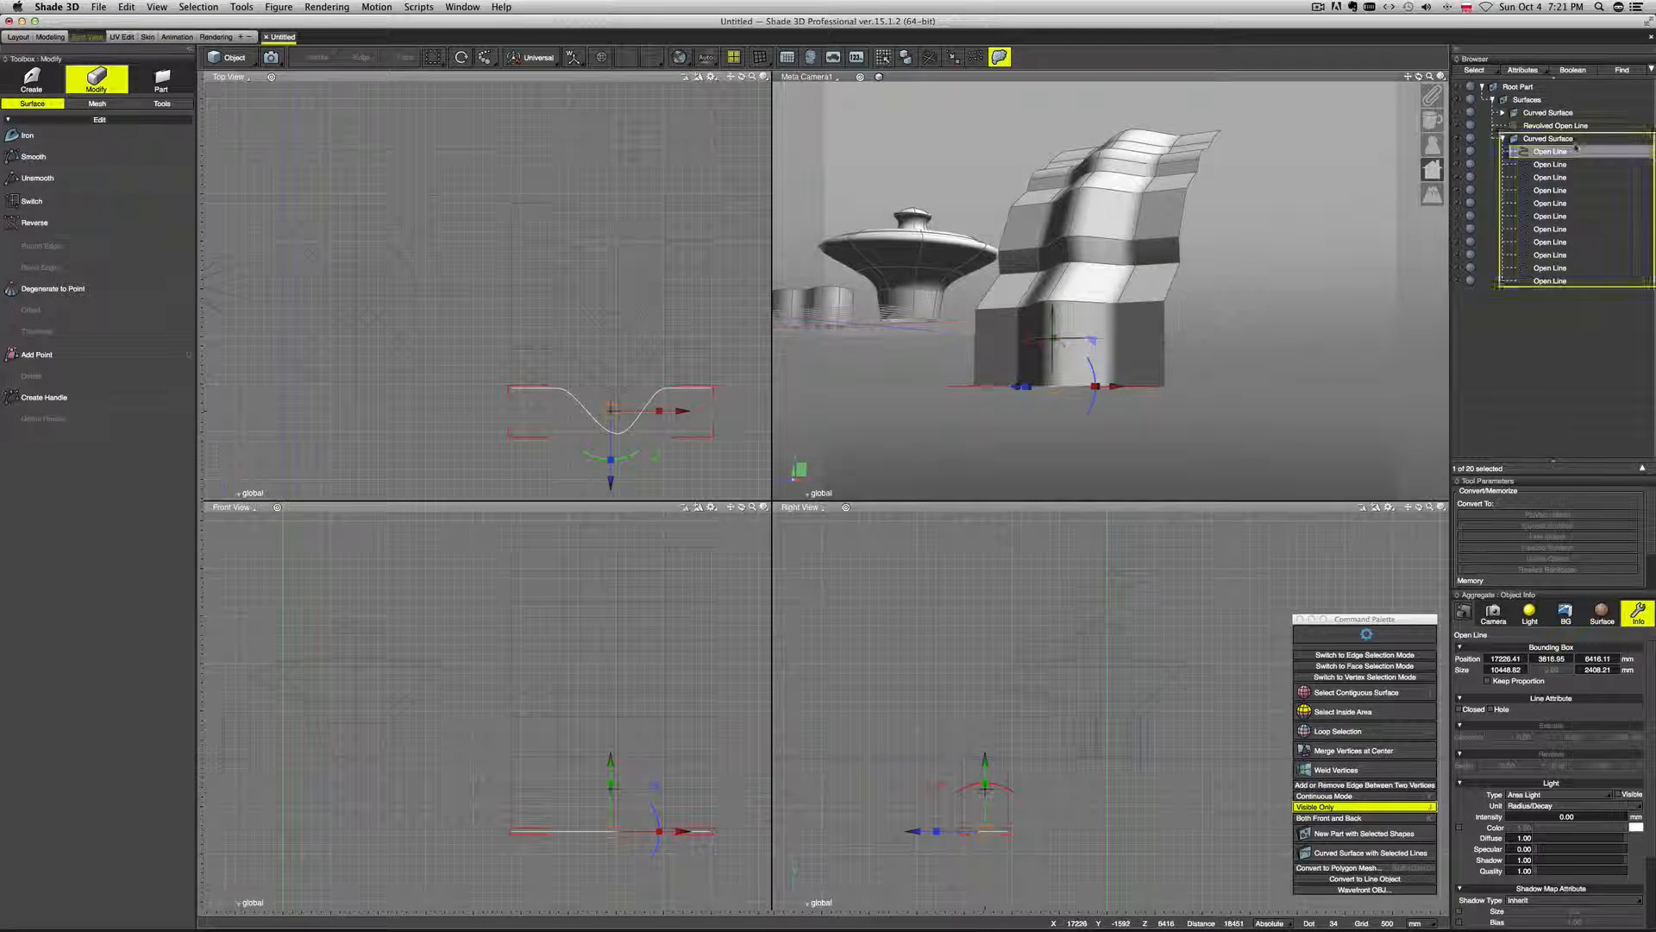
click(1575, 282)
middle_drag(1275, 198, 1191, 269)
alt+drag(1107, 104, 1111, 64)
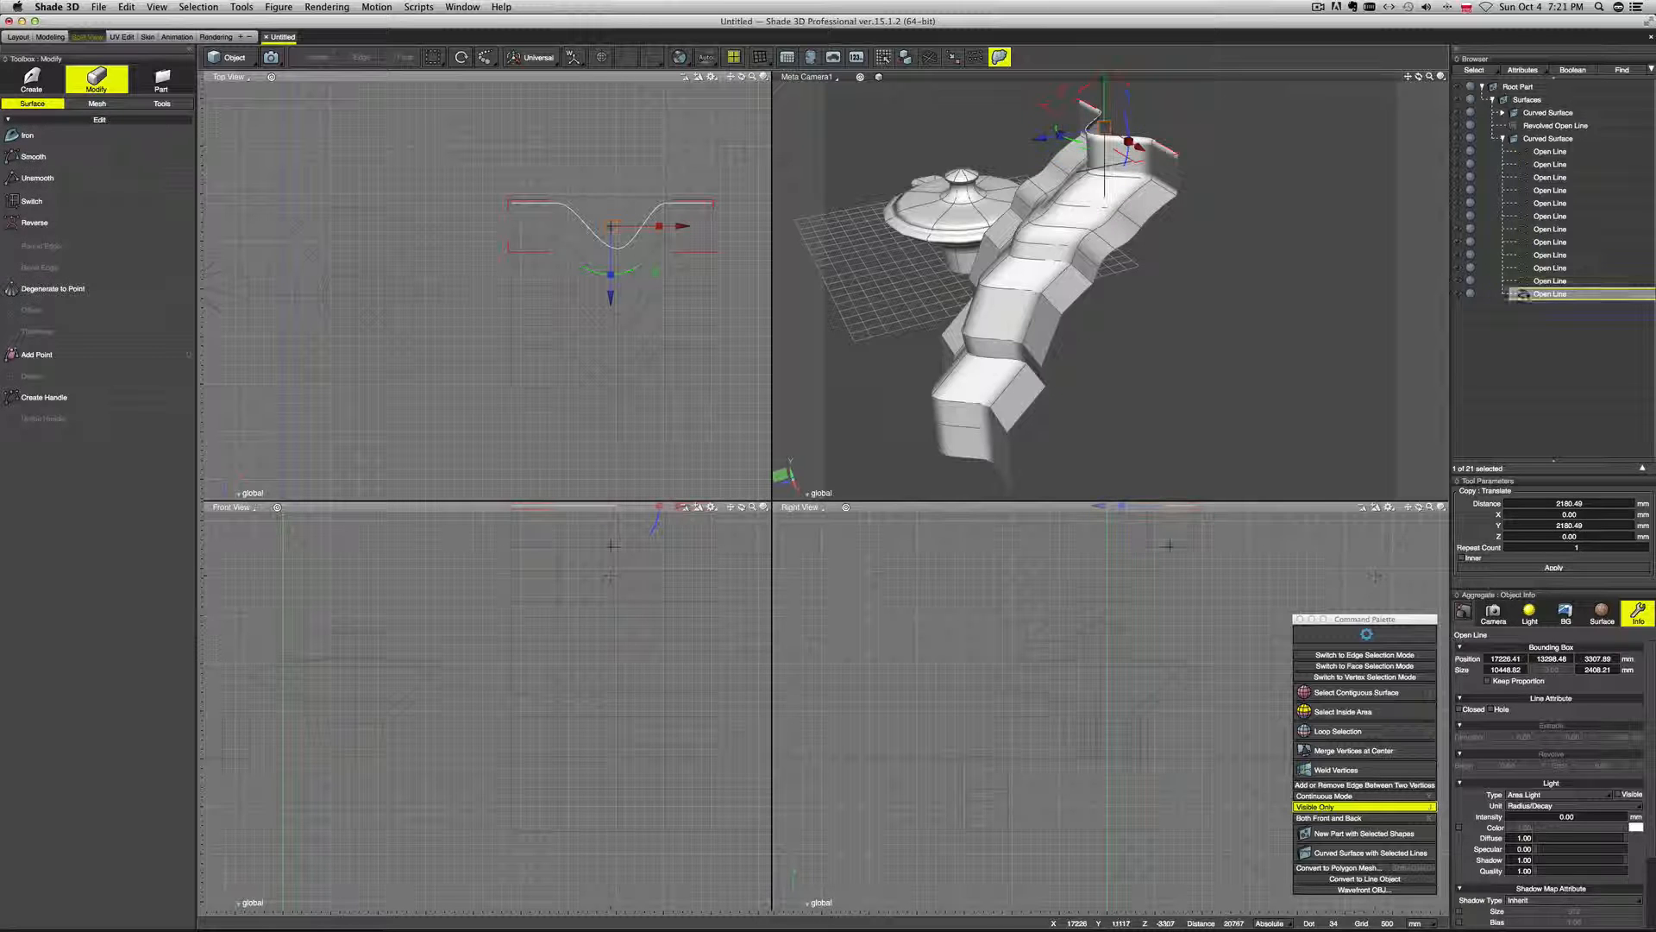
alt+drag(1041, 139, 1106, 146)
Copy the rear end line of the surface 2042.79 mm upward along Y to form another vertical strip.
middle_drag(1182, 206, 1165, 131)
scroll(1233, 222, up, 5)
drag(1145, 138, 1147, 127)
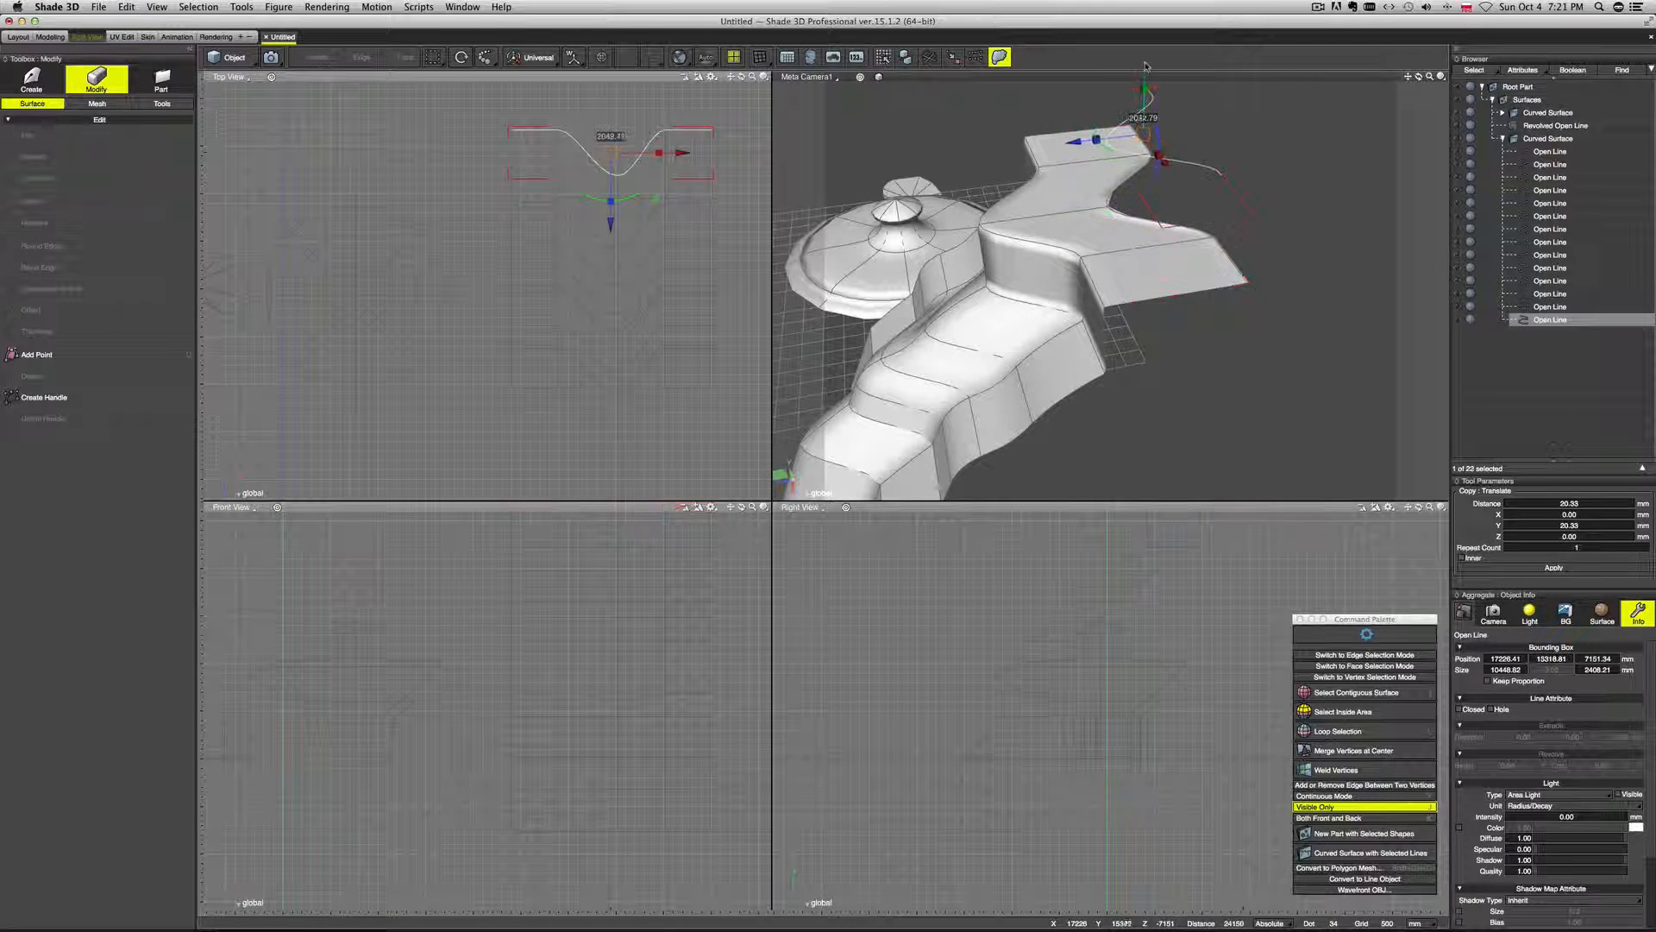
drag(1146, 68, 1146, 68)
Switch the surface's line direction and extend its outer side line with copies 3895.66 mm and 5025.47 mm along X.
middle_drag(1195, 164, 1212, 200)
scroll(1244, 264, down, 5)
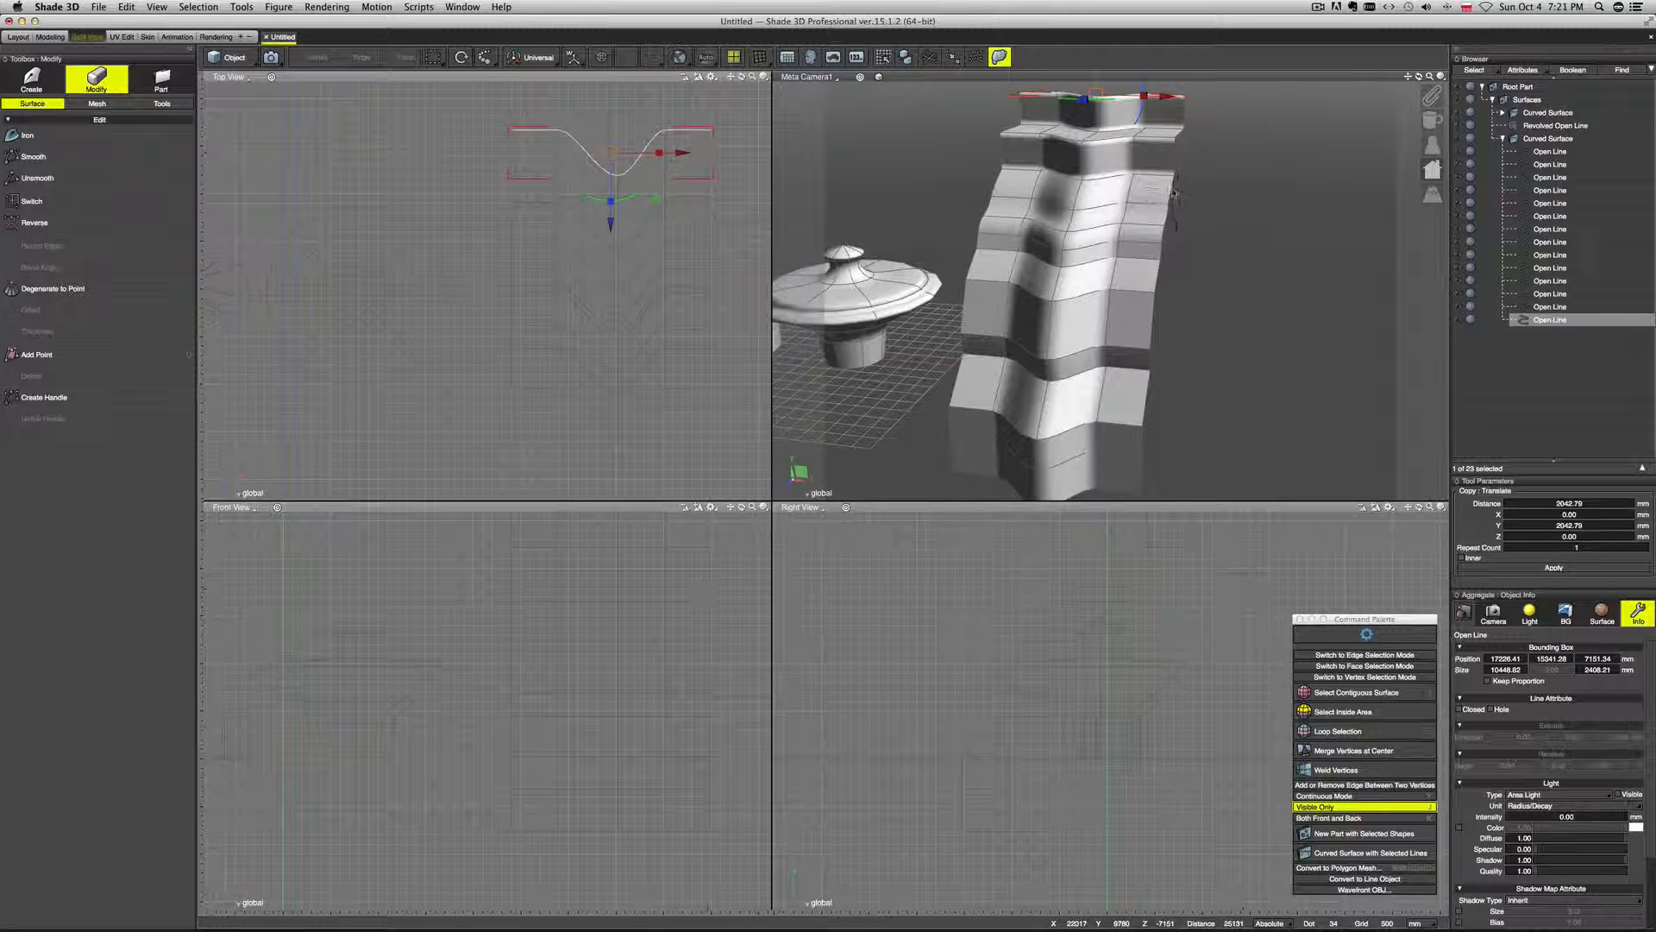
key(slash)
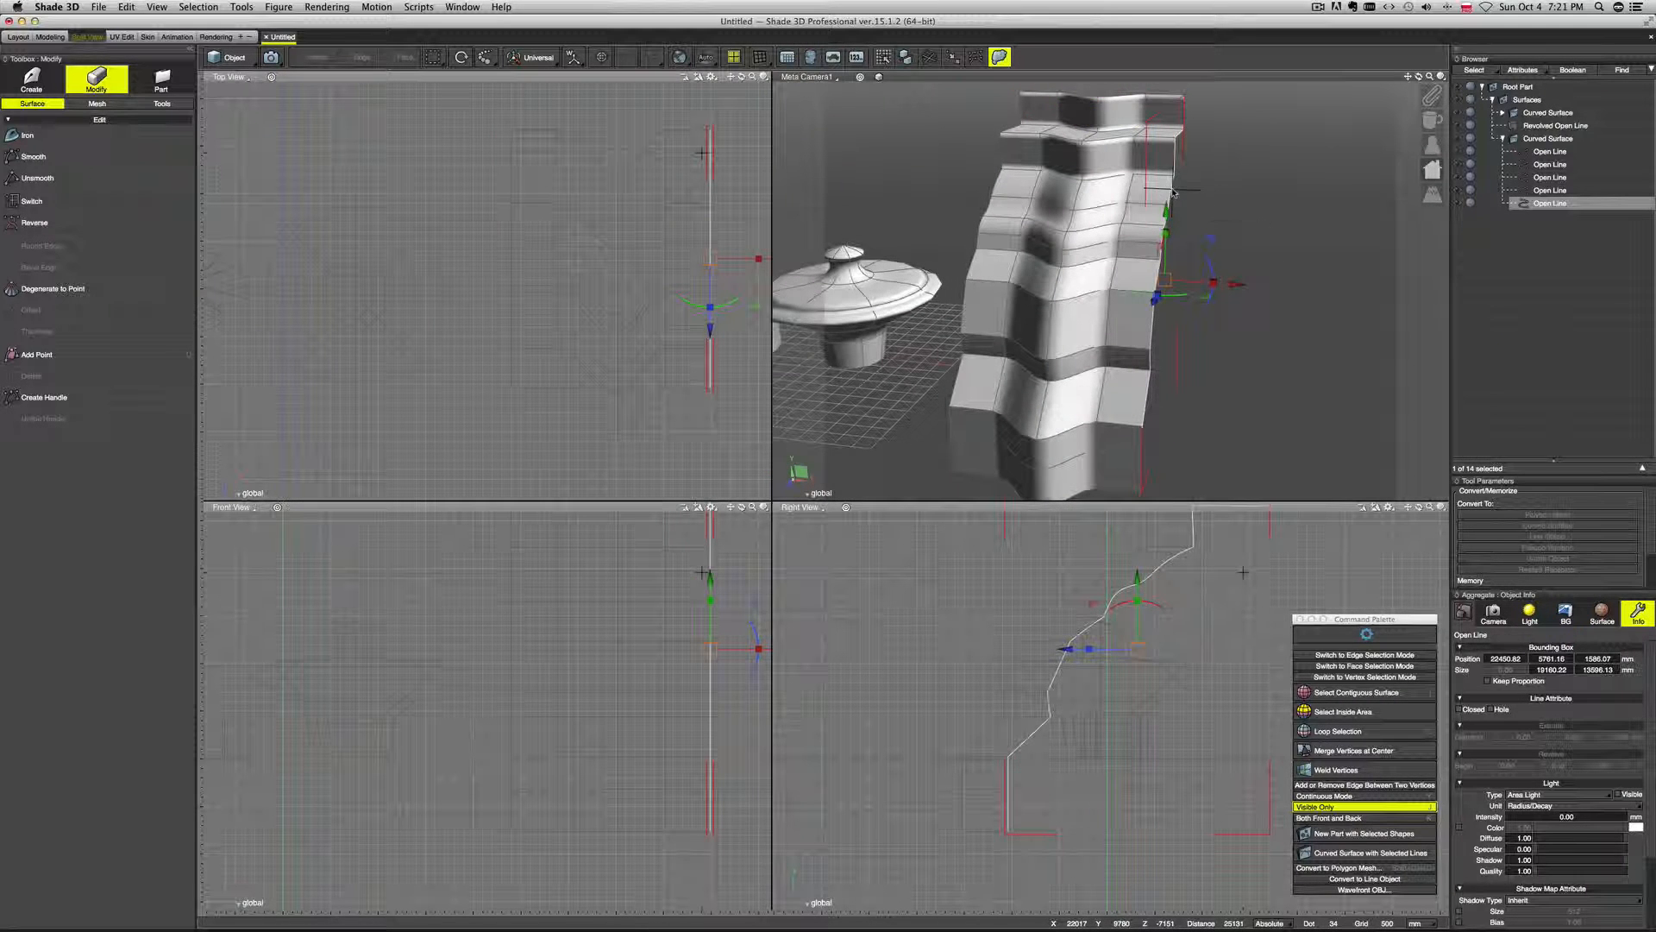
alt+drag(1238, 289, 1315, 294)
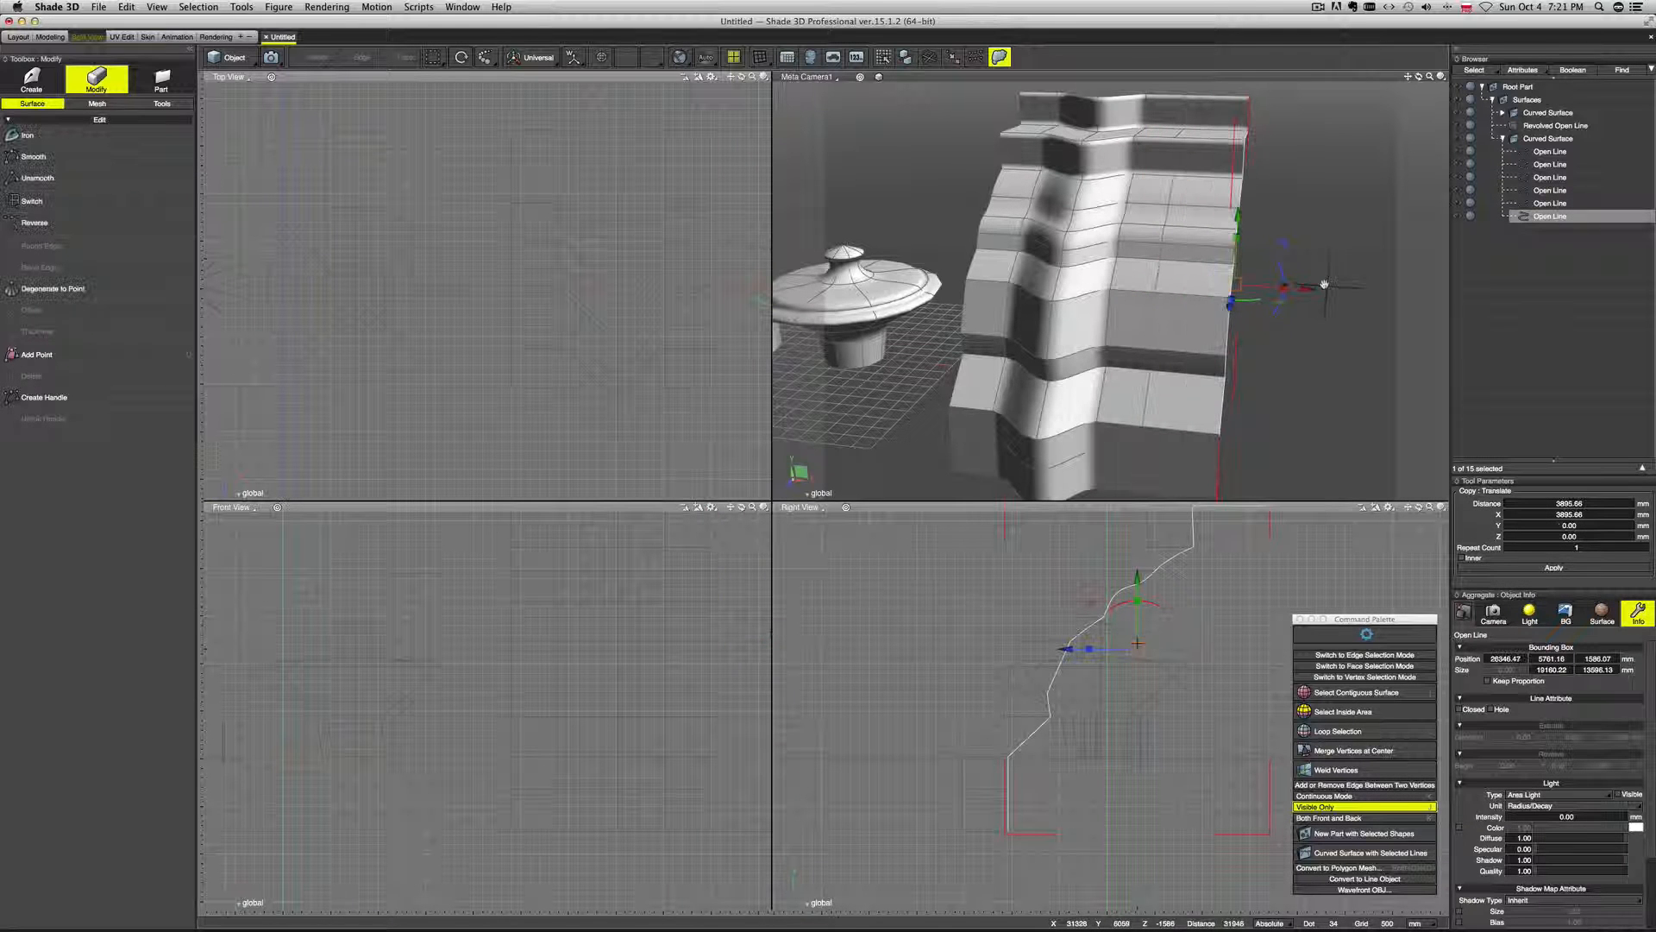
middle_drag(1329, 284, 1289, 272)
alt+drag(1276, 295, 1377, 303)
Copy the lengthwise line on the opposite side edge of the surface -2576.18 mm along X.
middle_drag(1312, 351, 1404, 385)
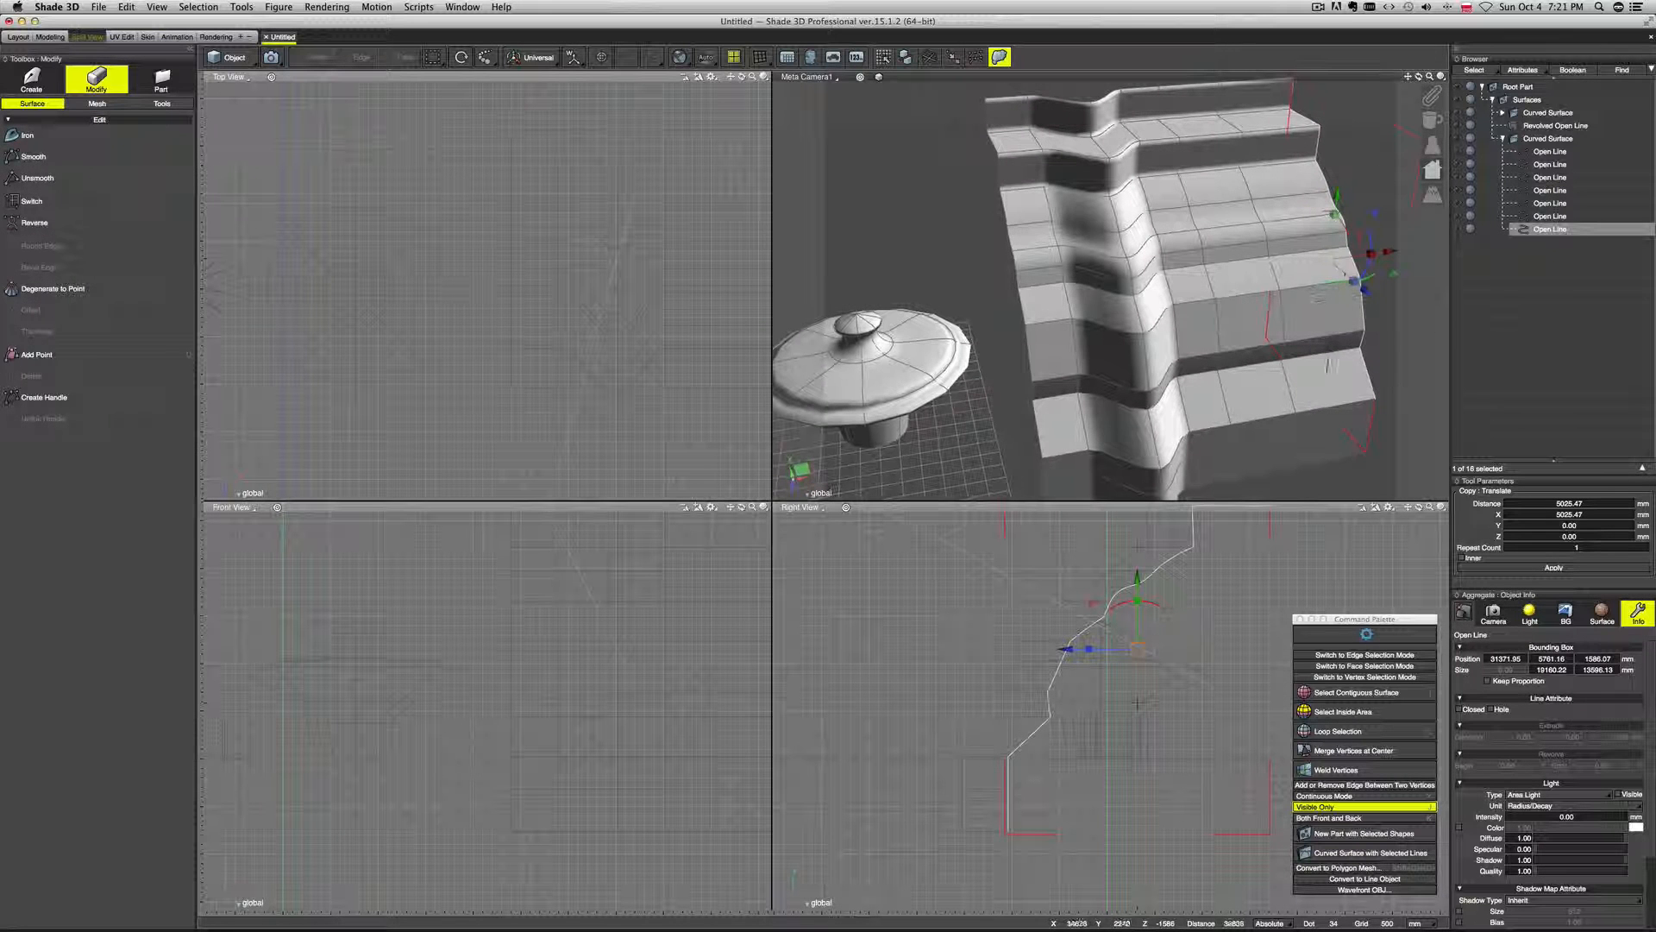
click(1003, 208)
middle_drag(1049, 216, 1042, 196)
alt+drag(1070, 292, 1034, 295)
mouse_move(1070, 253)
middle_down()
mouse_move(1127, 264)
mouse_move(1062, 238)
middle_up()
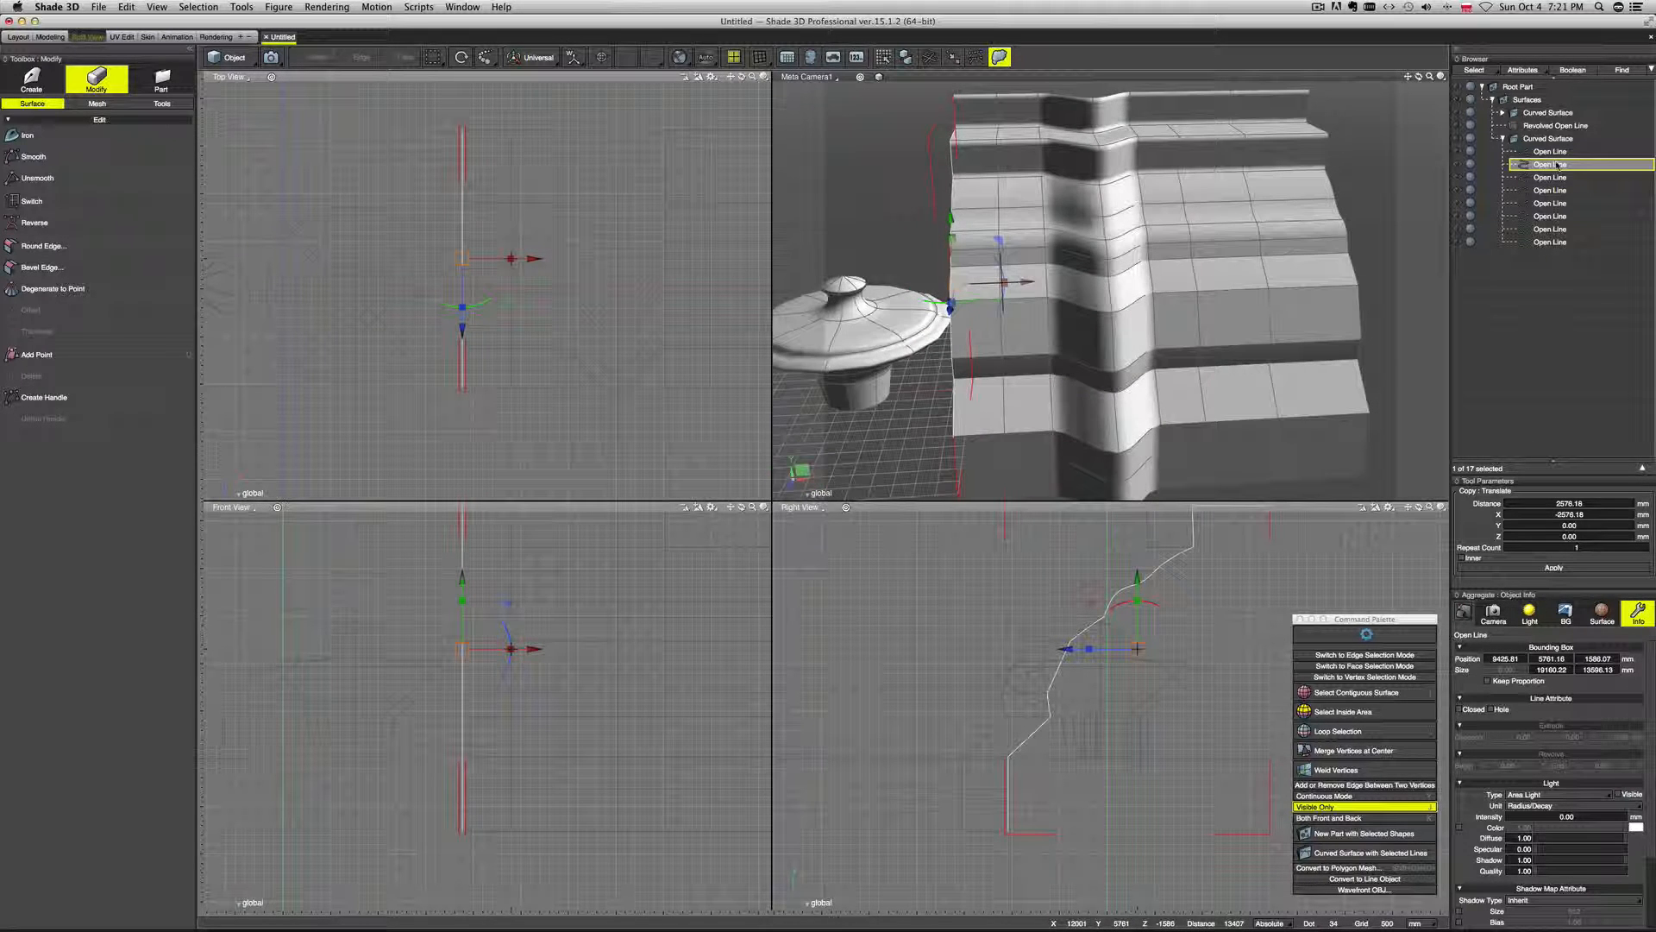
Try moving the copied side line -1745 mm along Y while it is second in the line order, and undo it.
drag(950, 222, 952, 258)
middle_drag(987, 259, 925, 236)
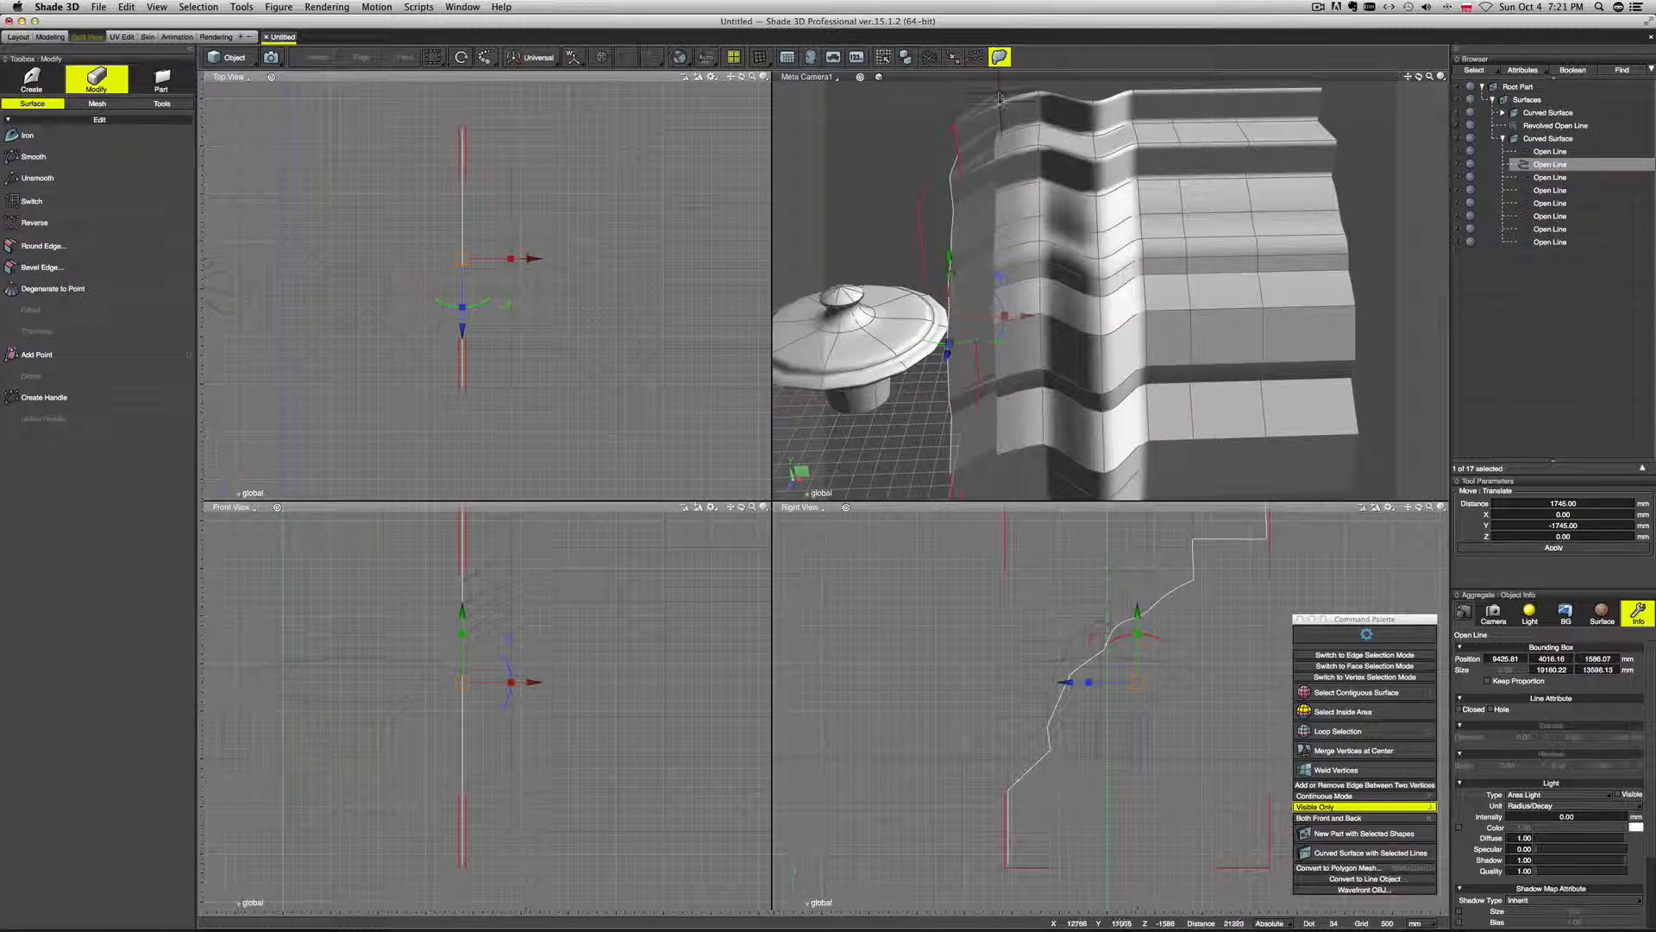
key(super+z)
Place the copied side line first in the surface's line order, and test a downward move along Y before undoing it.
drag(1583, 166, 1585, 152)
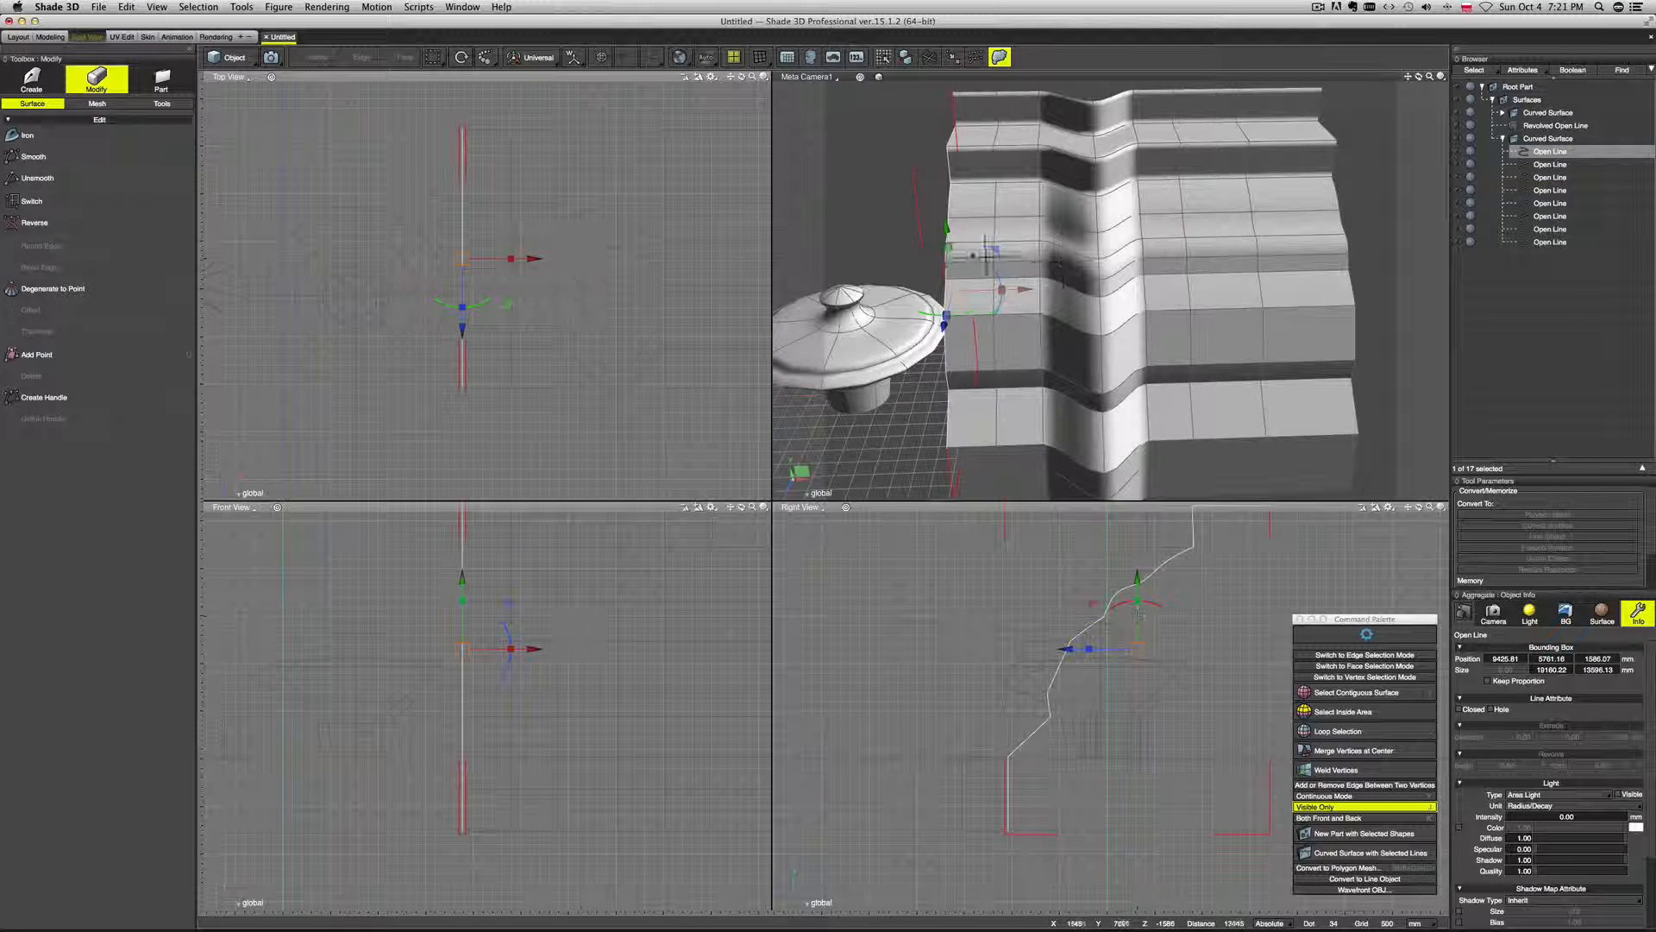
drag(949, 230, 949, 262)
mouse_move(1090, 251)
middle_down()
mouse_move(1169, 242)
mouse_move(1097, 232)
middle_up()
key(super+z)
Step through the surface's lengthwise lines from first to last to examine their order across the surface.
mouse_move(1187, 264)
middle_down()
mouse_move(1104, 266)
mouse_move(1200, 272)
middle_up()
click(1585, 165)
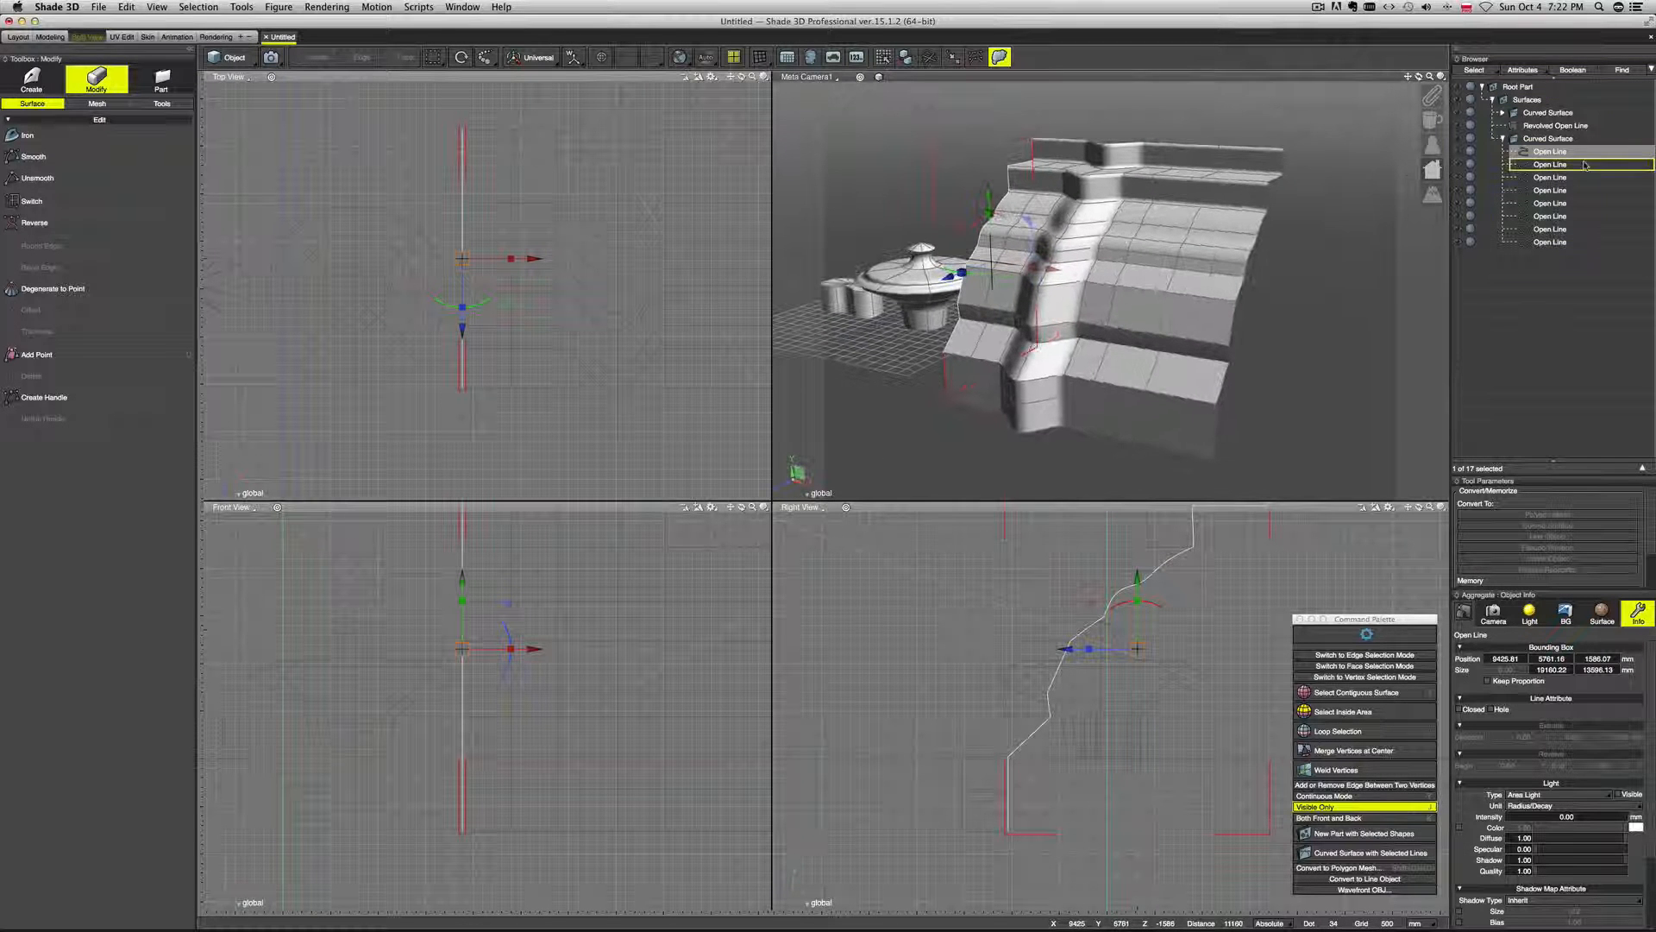
click(1588, 190)
click(1590, 203)
click(1591, 215)
click(1588, 228)
click(1585, 241)
mouse_move(1308, 209)
middle_down()
mouse_move(1347, 215)
mouse_move(1310, 222)
middle_up()
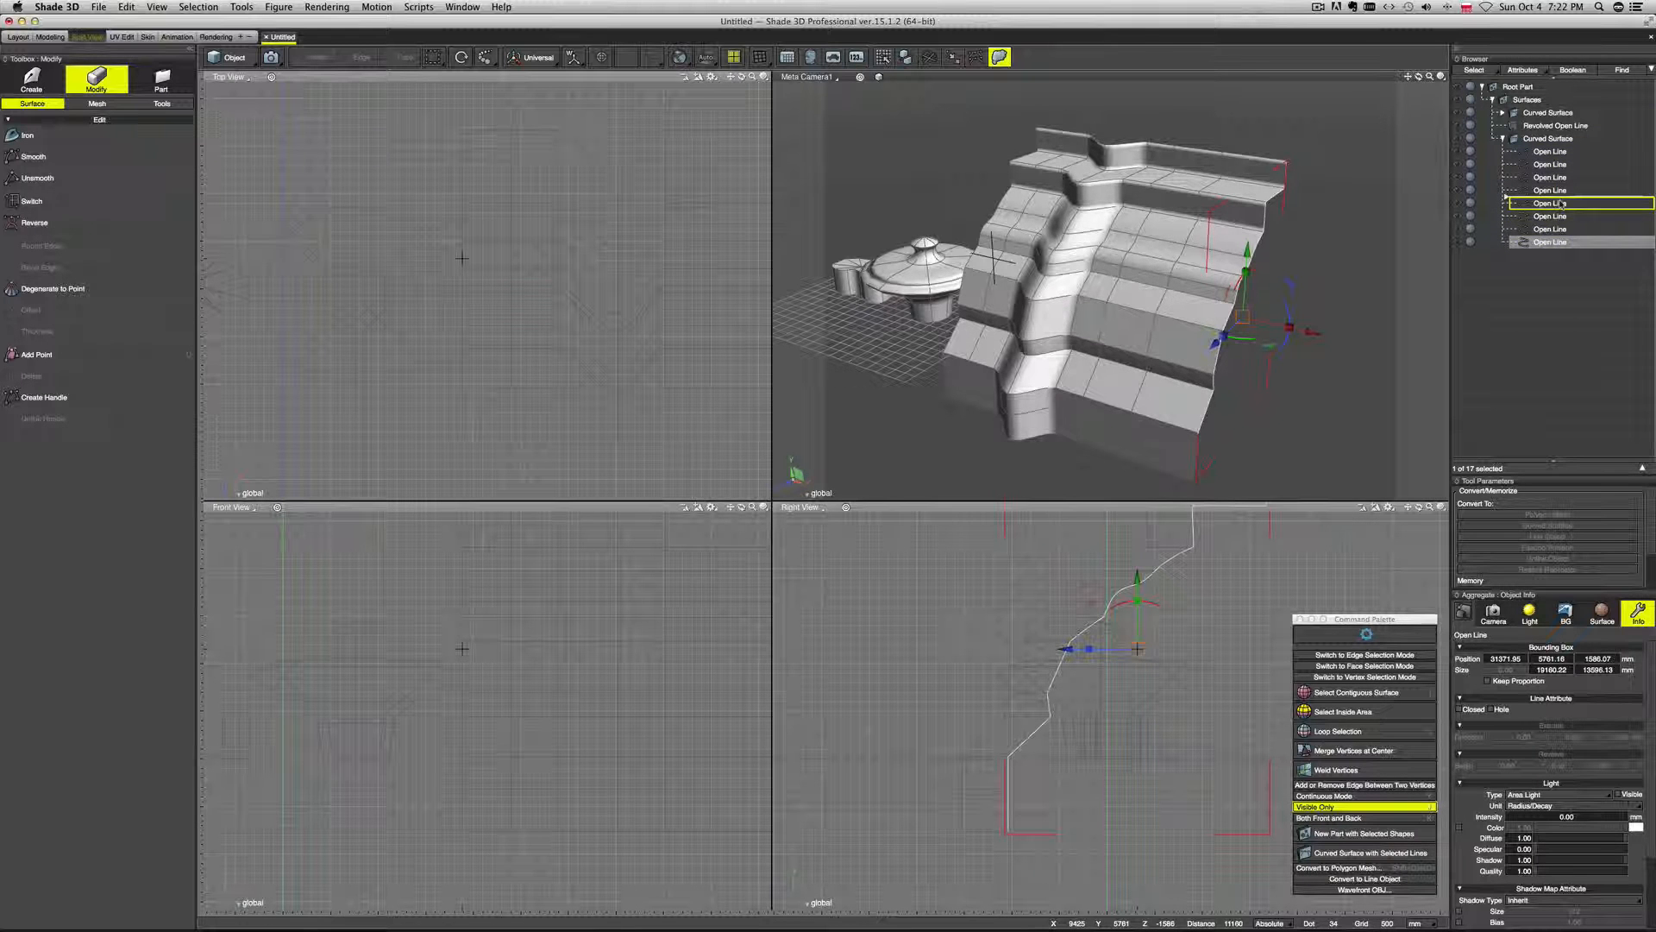
Place the surface's last lengthwise line fifth in the line order and move it -7086.85 mm along Z.
drag(1561, 205, 1560, 200)
middle_drag(1243, 249, 1134, 184)
drag(1225, 369, 1253, 398)
middle_drag(1254, 399, 1302, 379)
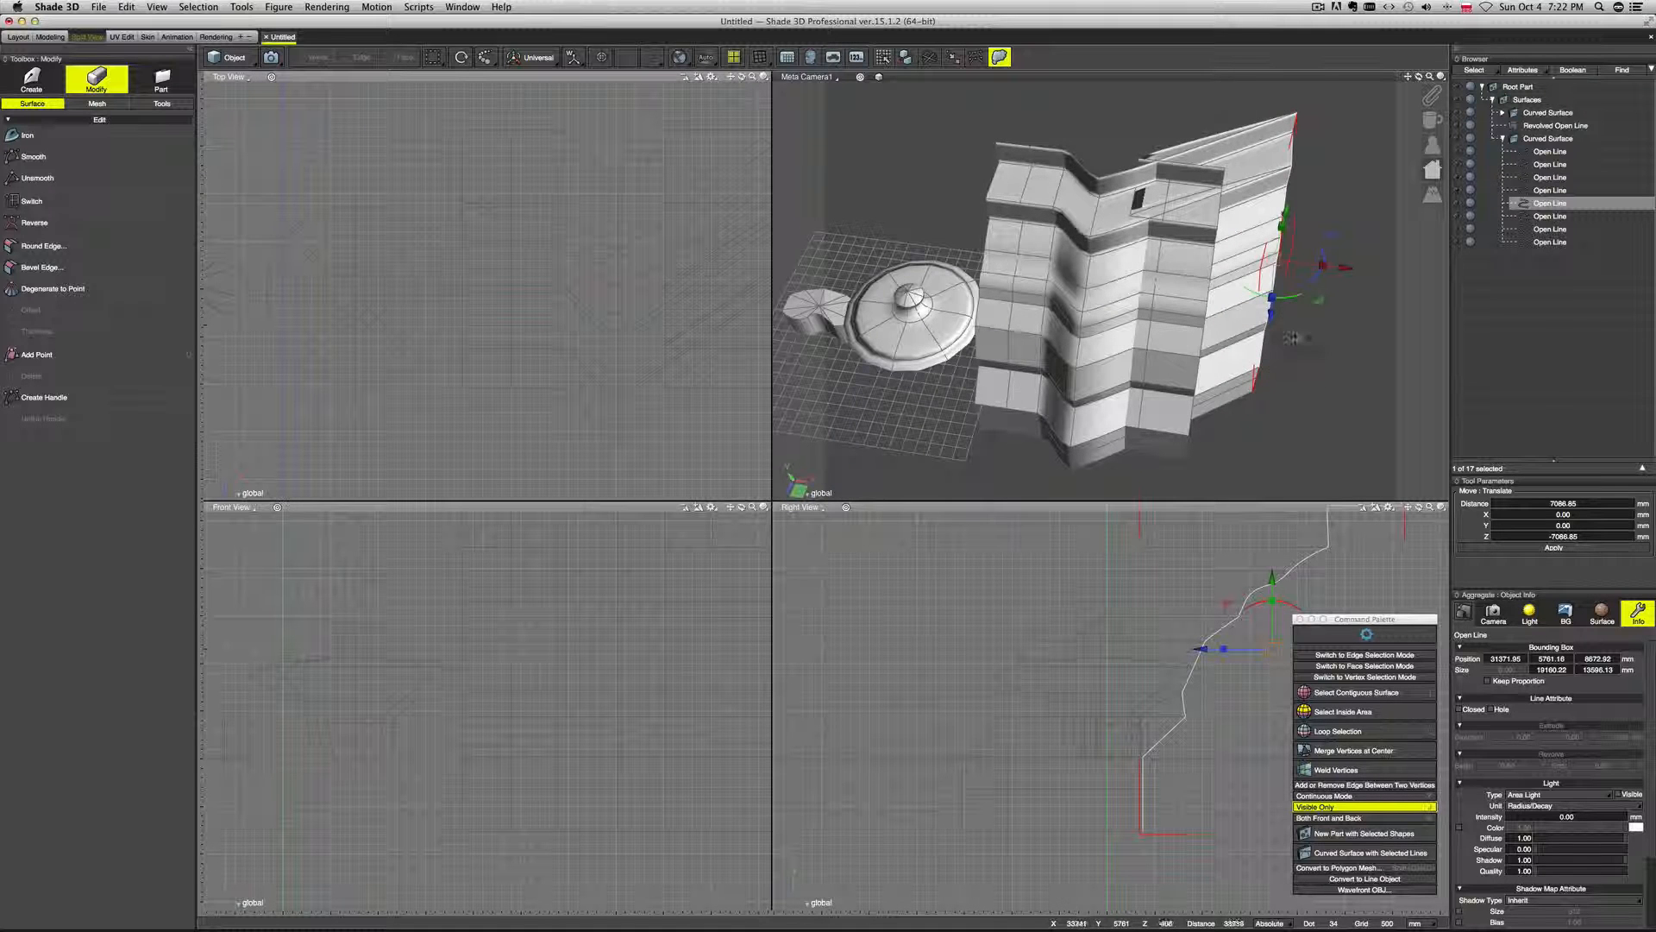
Return the misplaced outer side line to the last position in the surface's line order.
click(1557, 206)
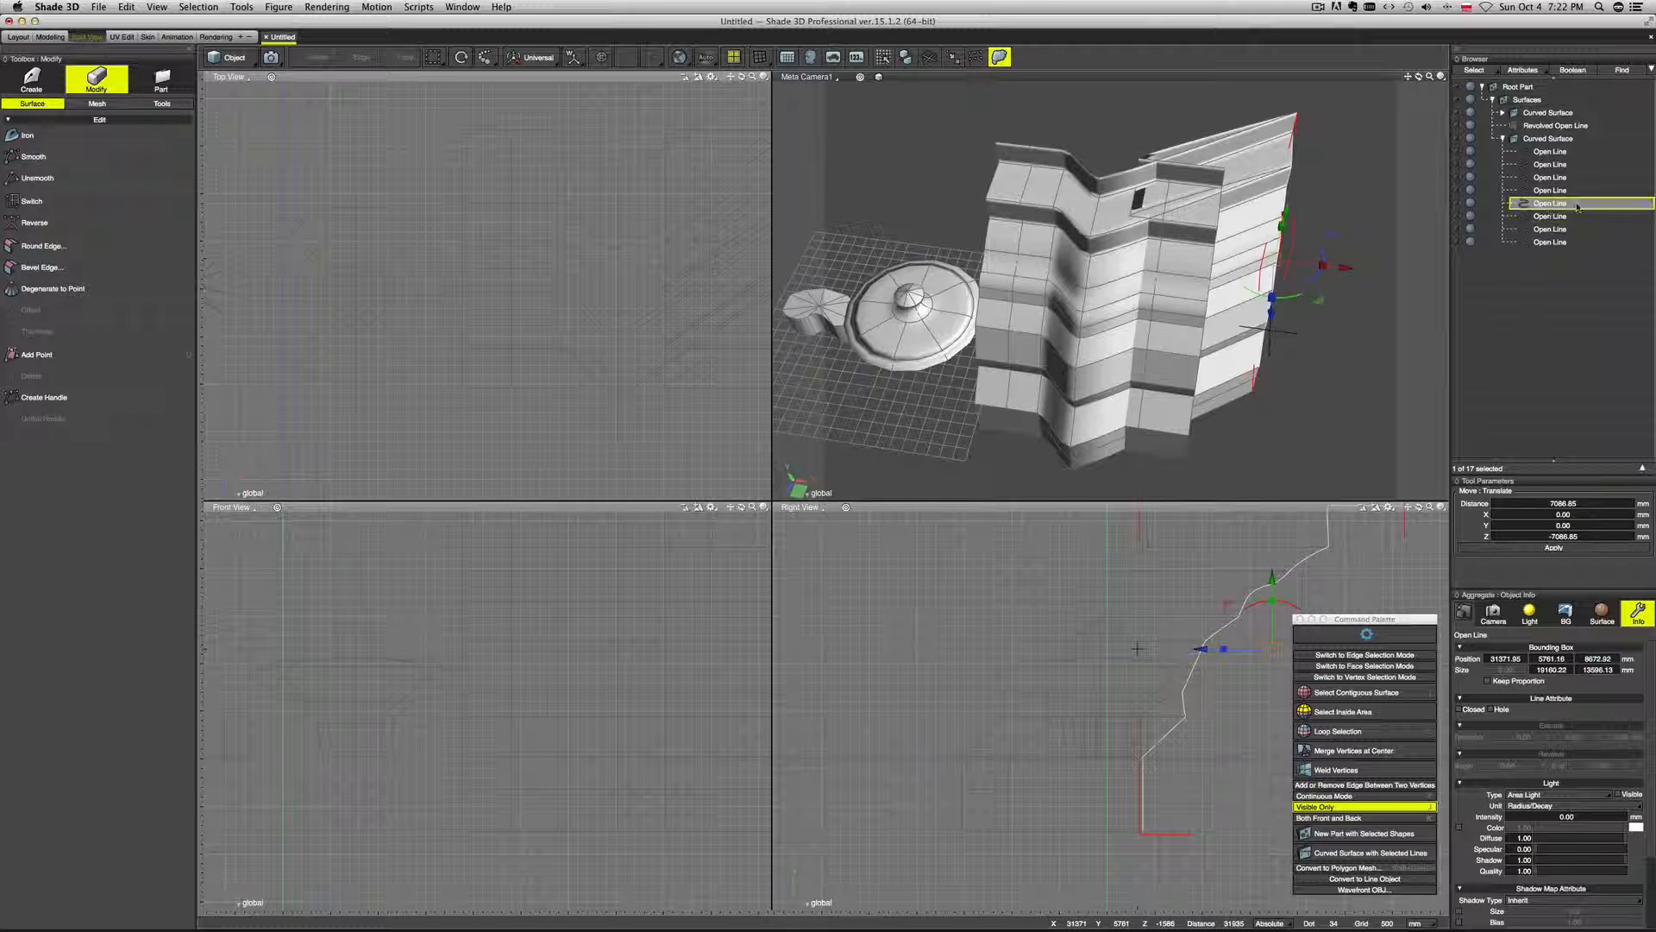
drag(1585, 207, 1592, 244)
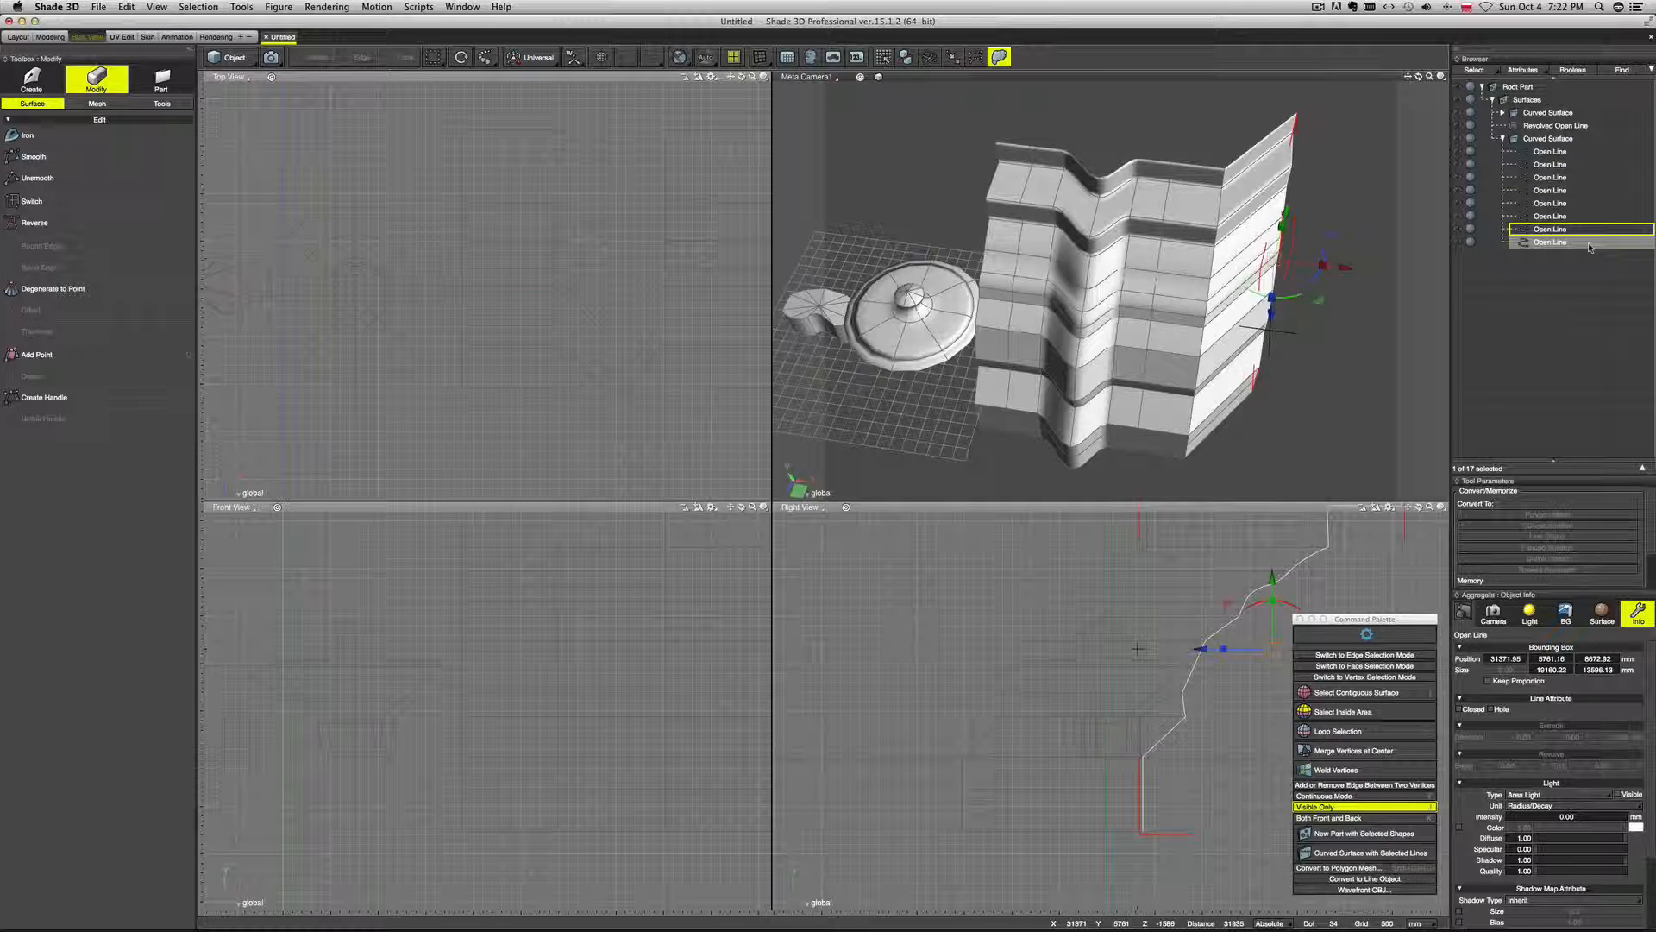
middle_drag(1374, 257, 1322, 199)
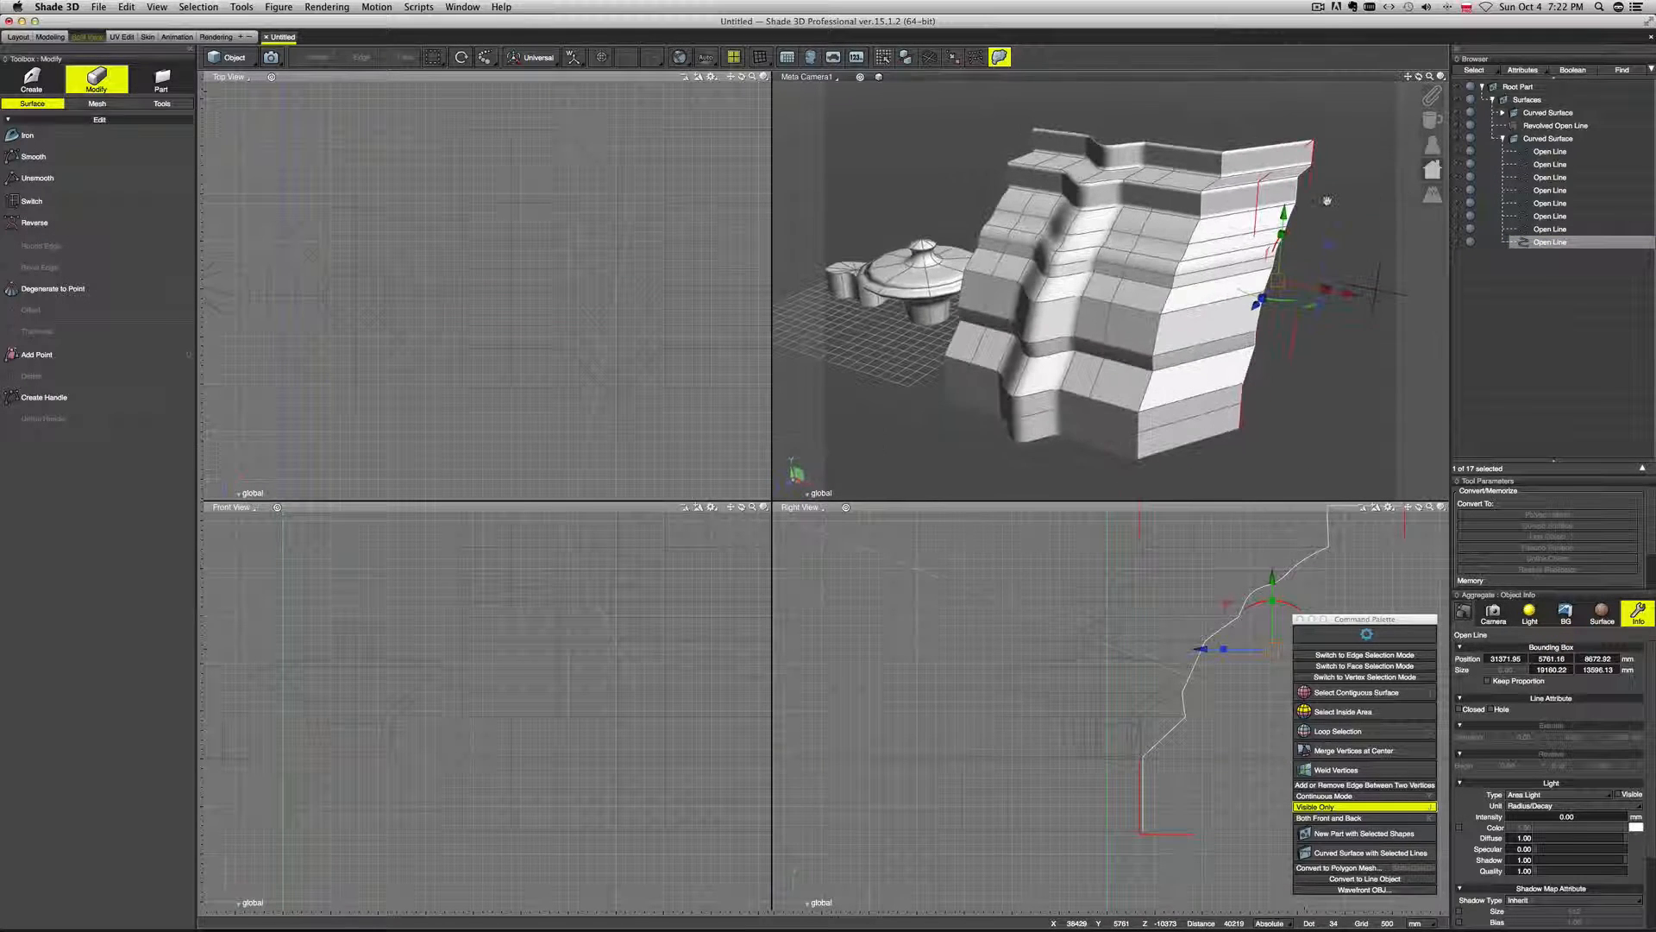
Select individual lengthwise lines directly on the surface in the perspective view and toggle the editing mode on and off.
click(1186, 254)
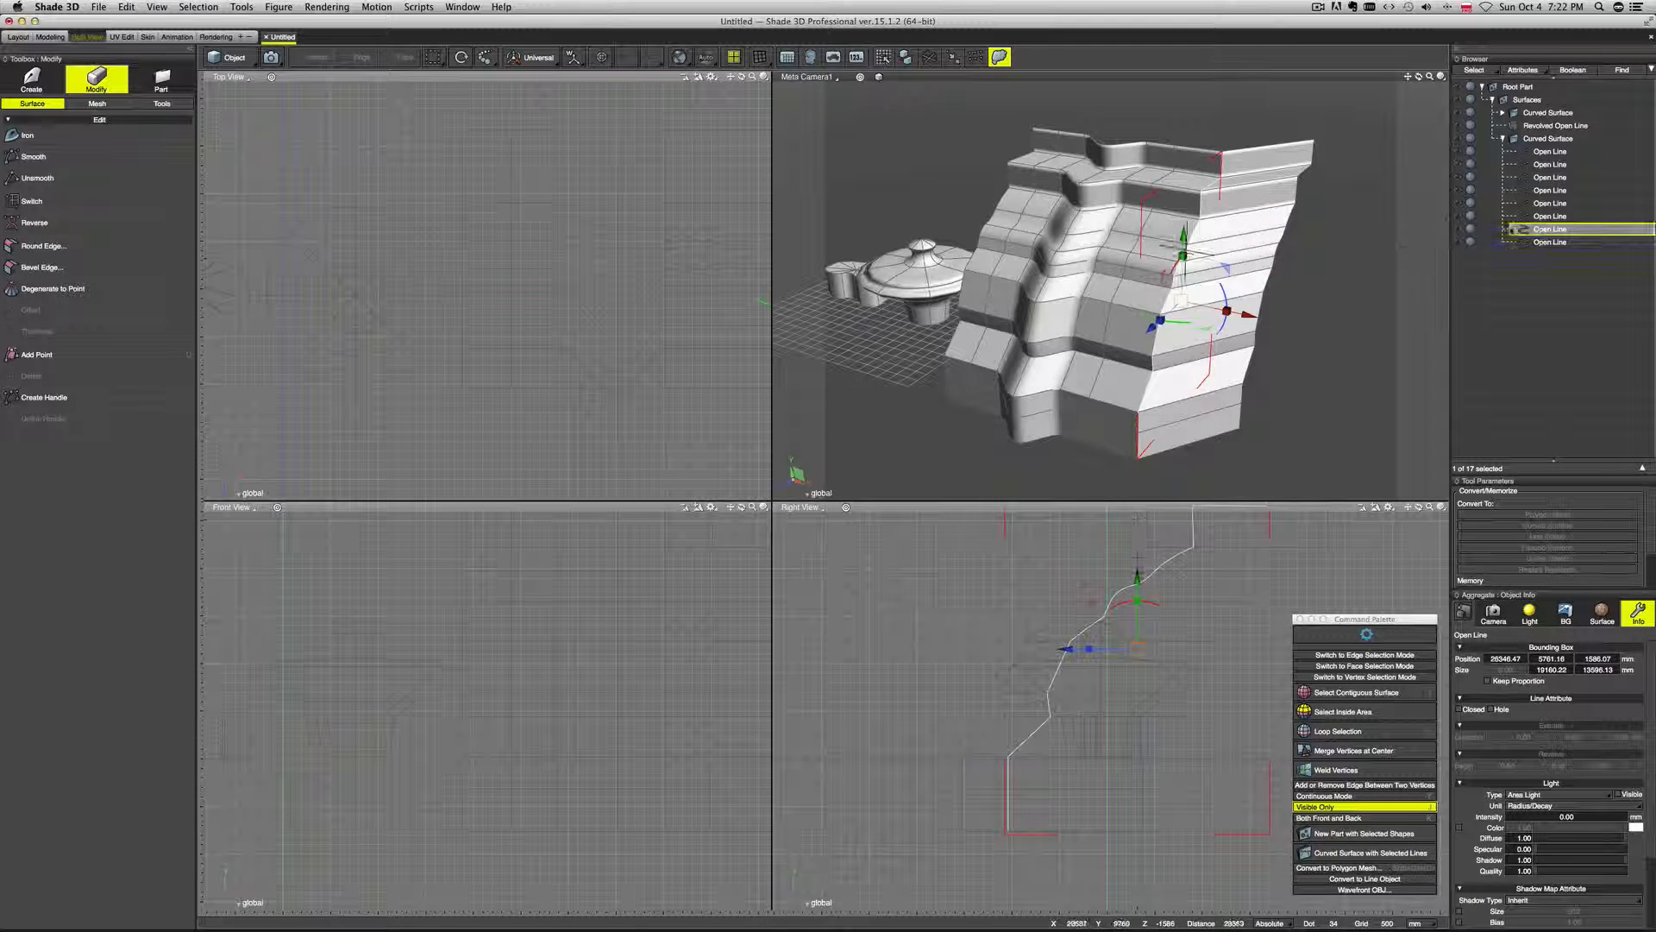
click(1129, 257)
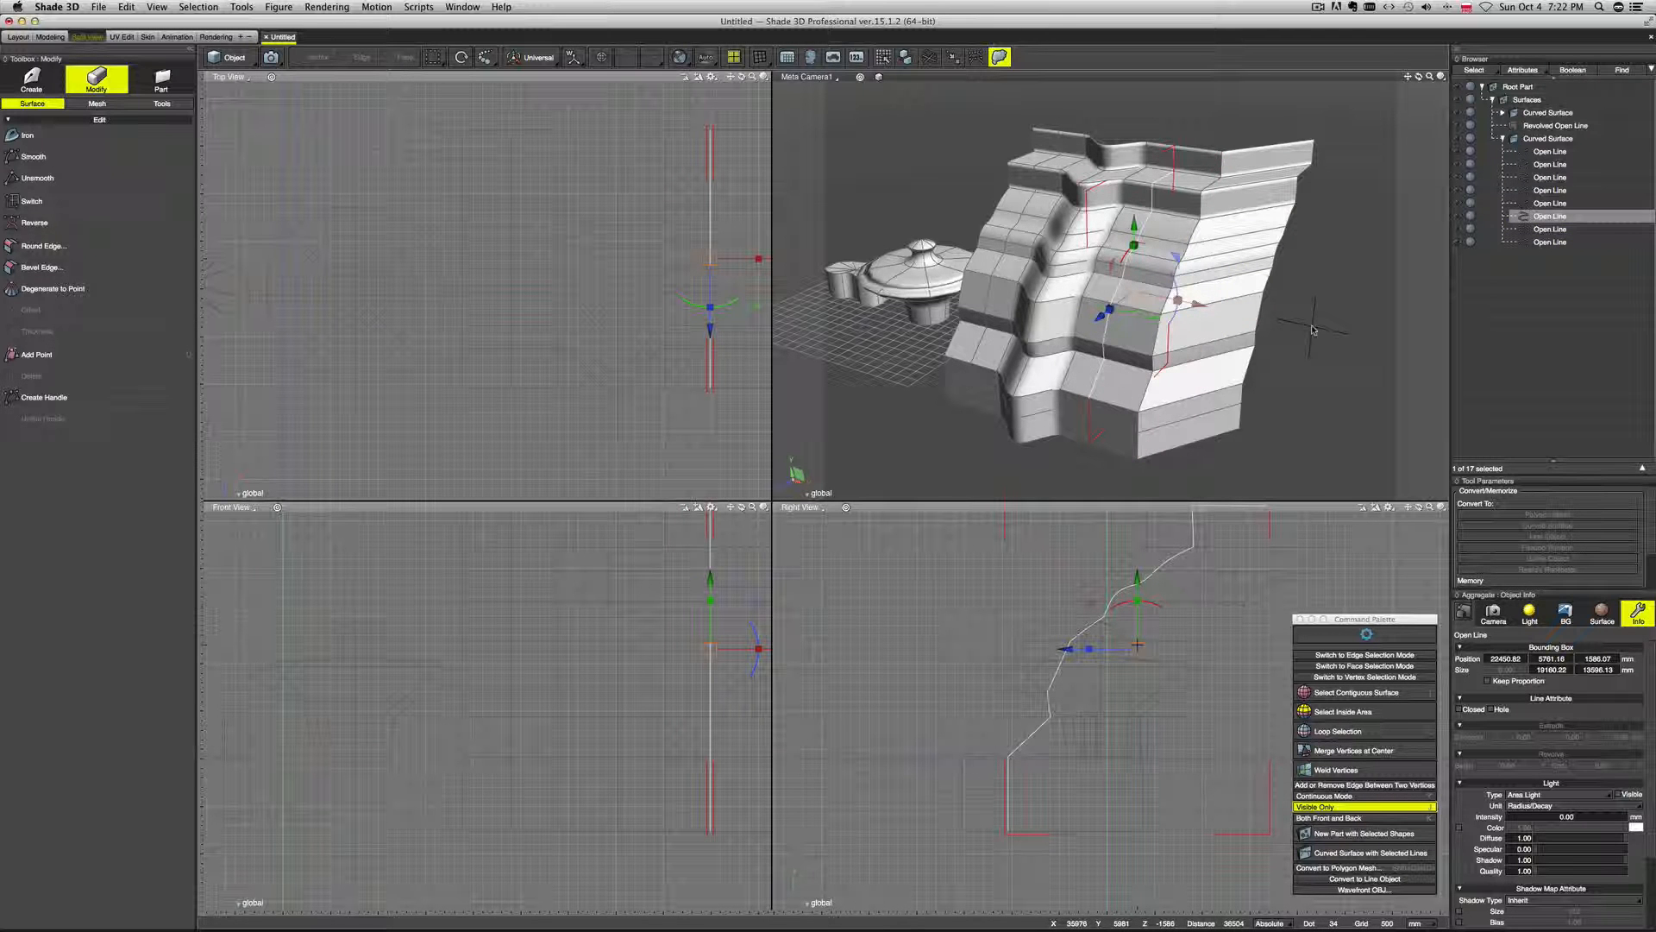
key(Return)
middle_drag(1303, 339, 1256, 316)
key(Return)
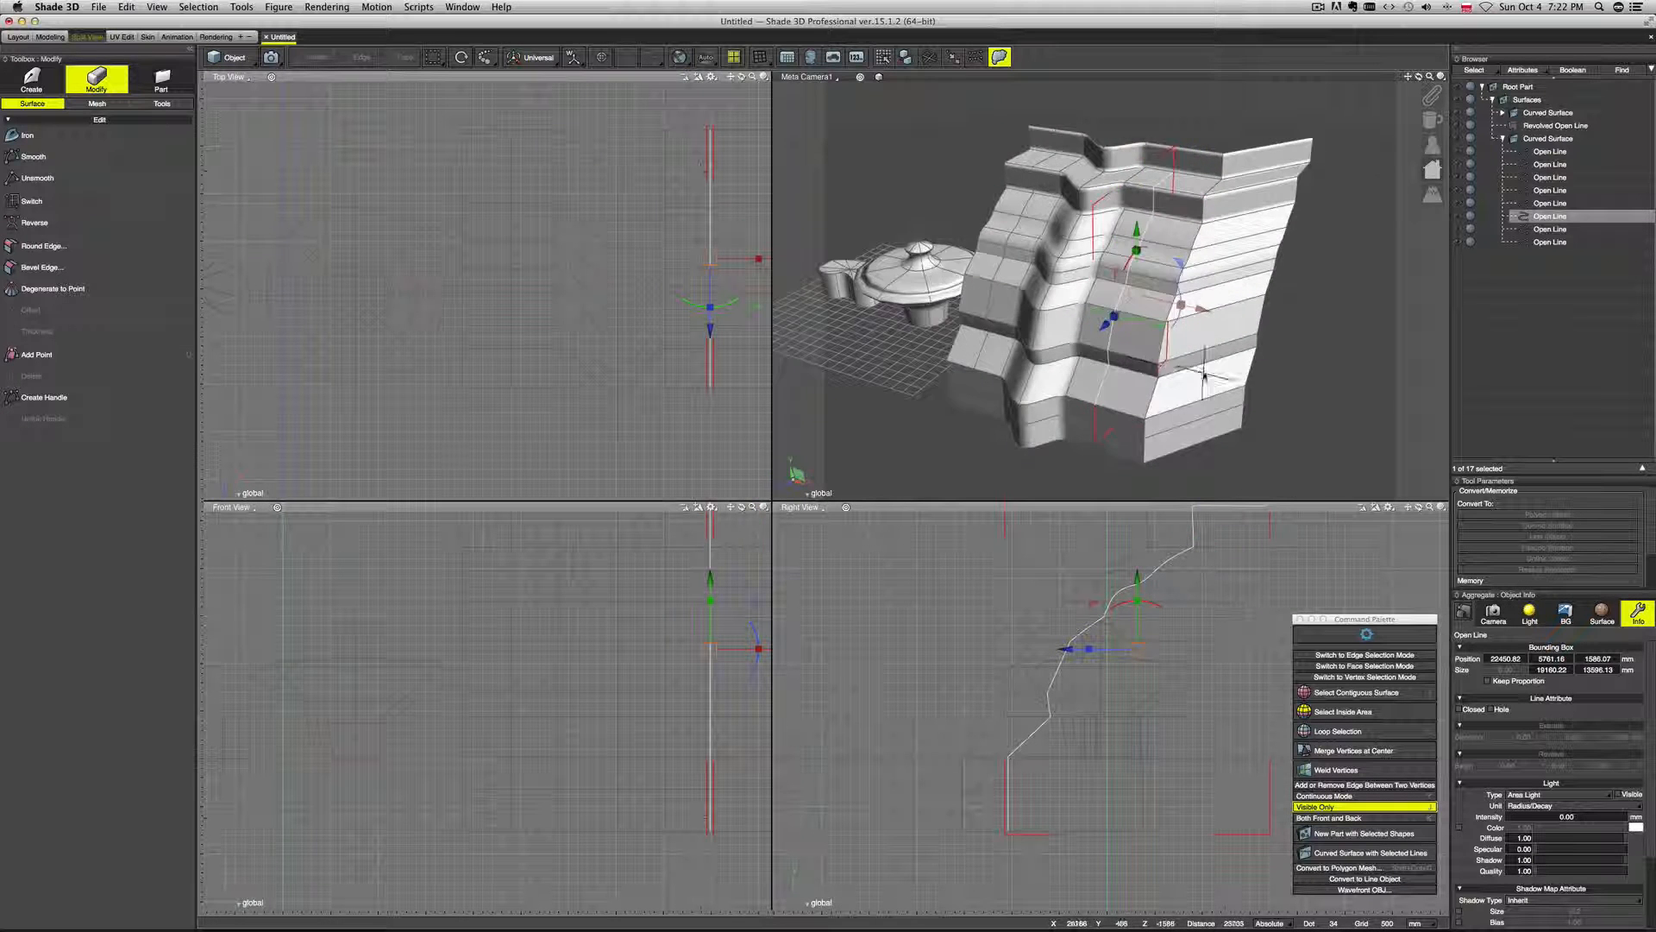
Select the whole curved surface, collapse its line list, and review the three surface objects one after another.
scroll(1260, 316, down, 5)
click(1550, 140)
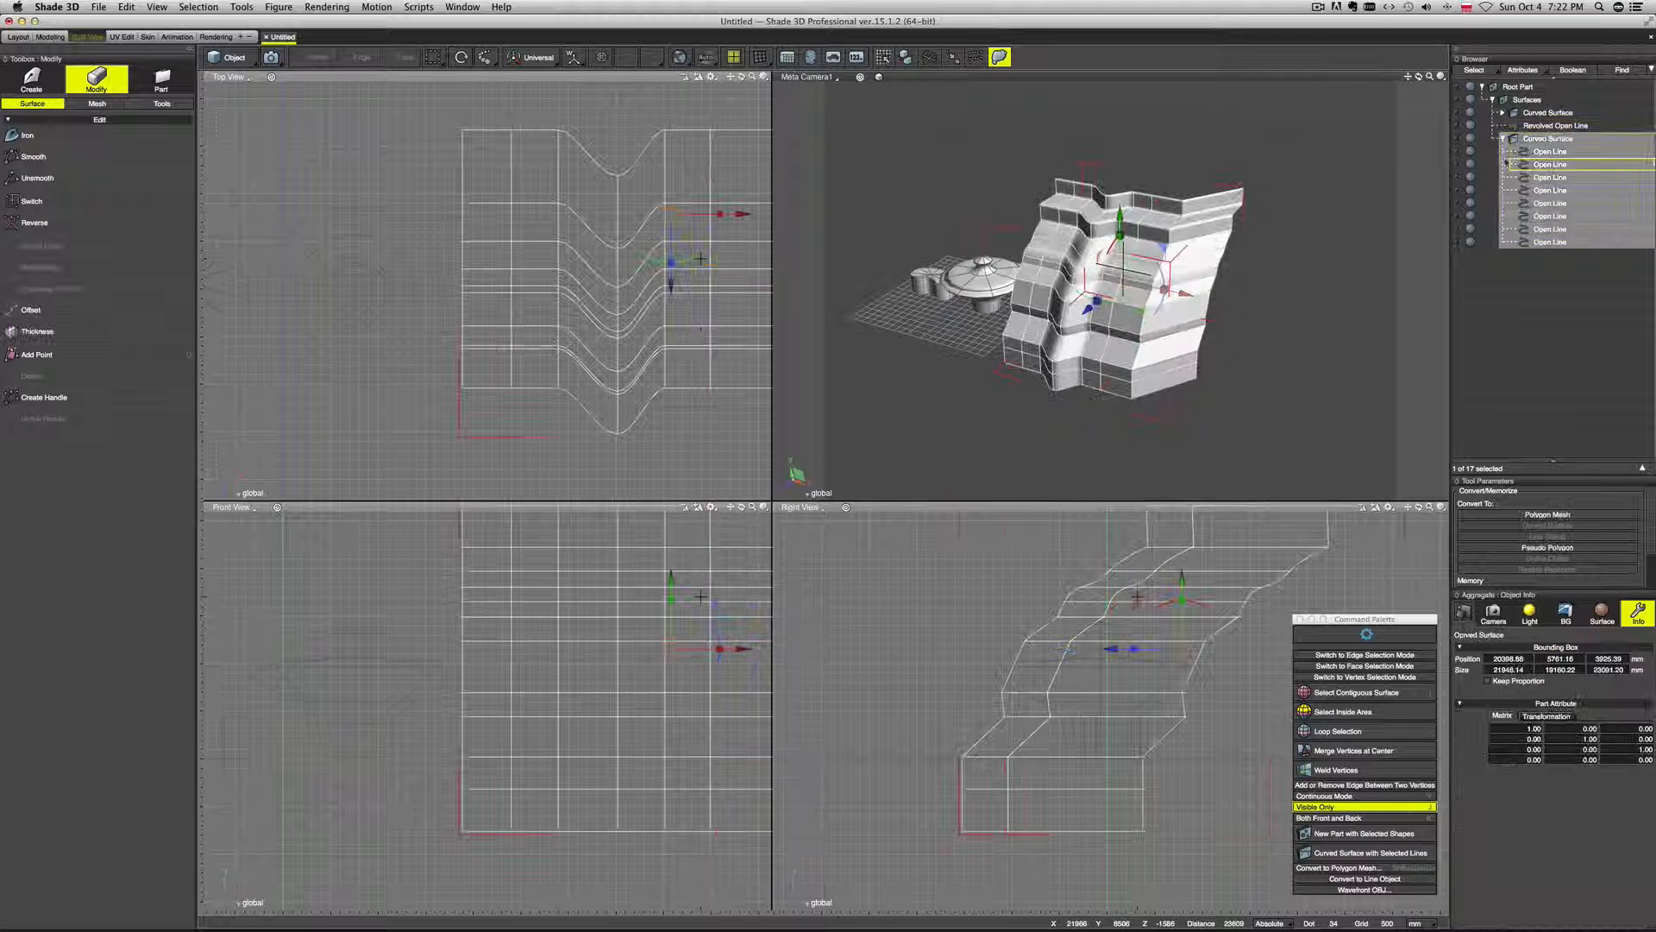
click(1503, 139)
middle_drag(1253, 241, 1341, 215)
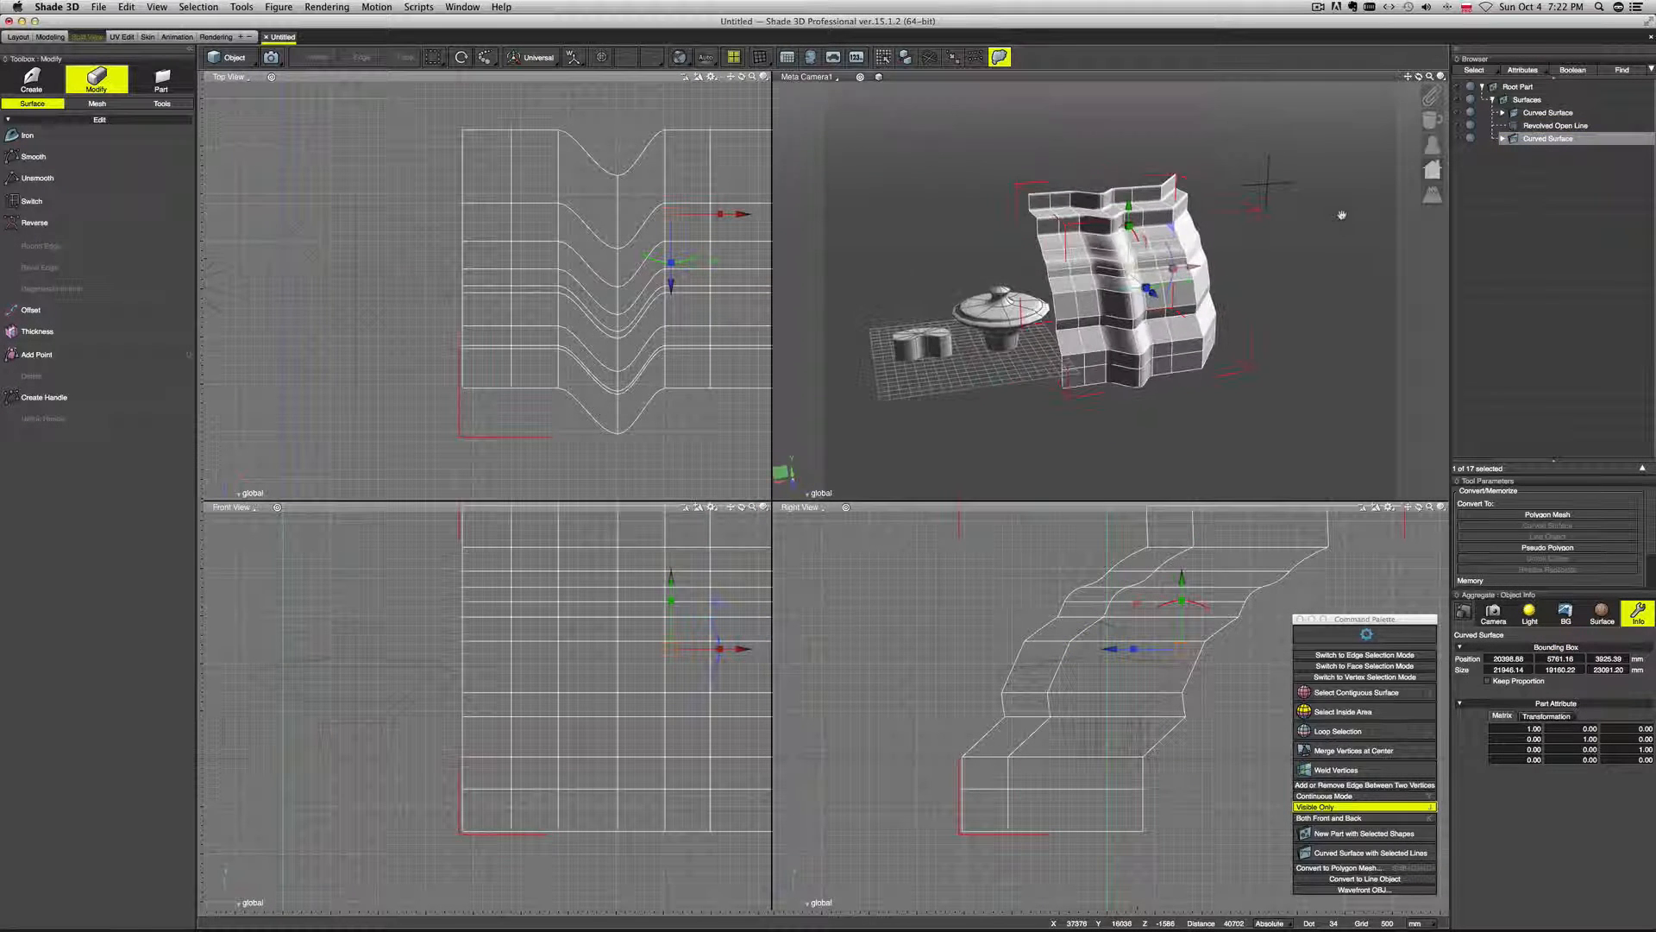
click(1553, 113)
click(1557, 126)
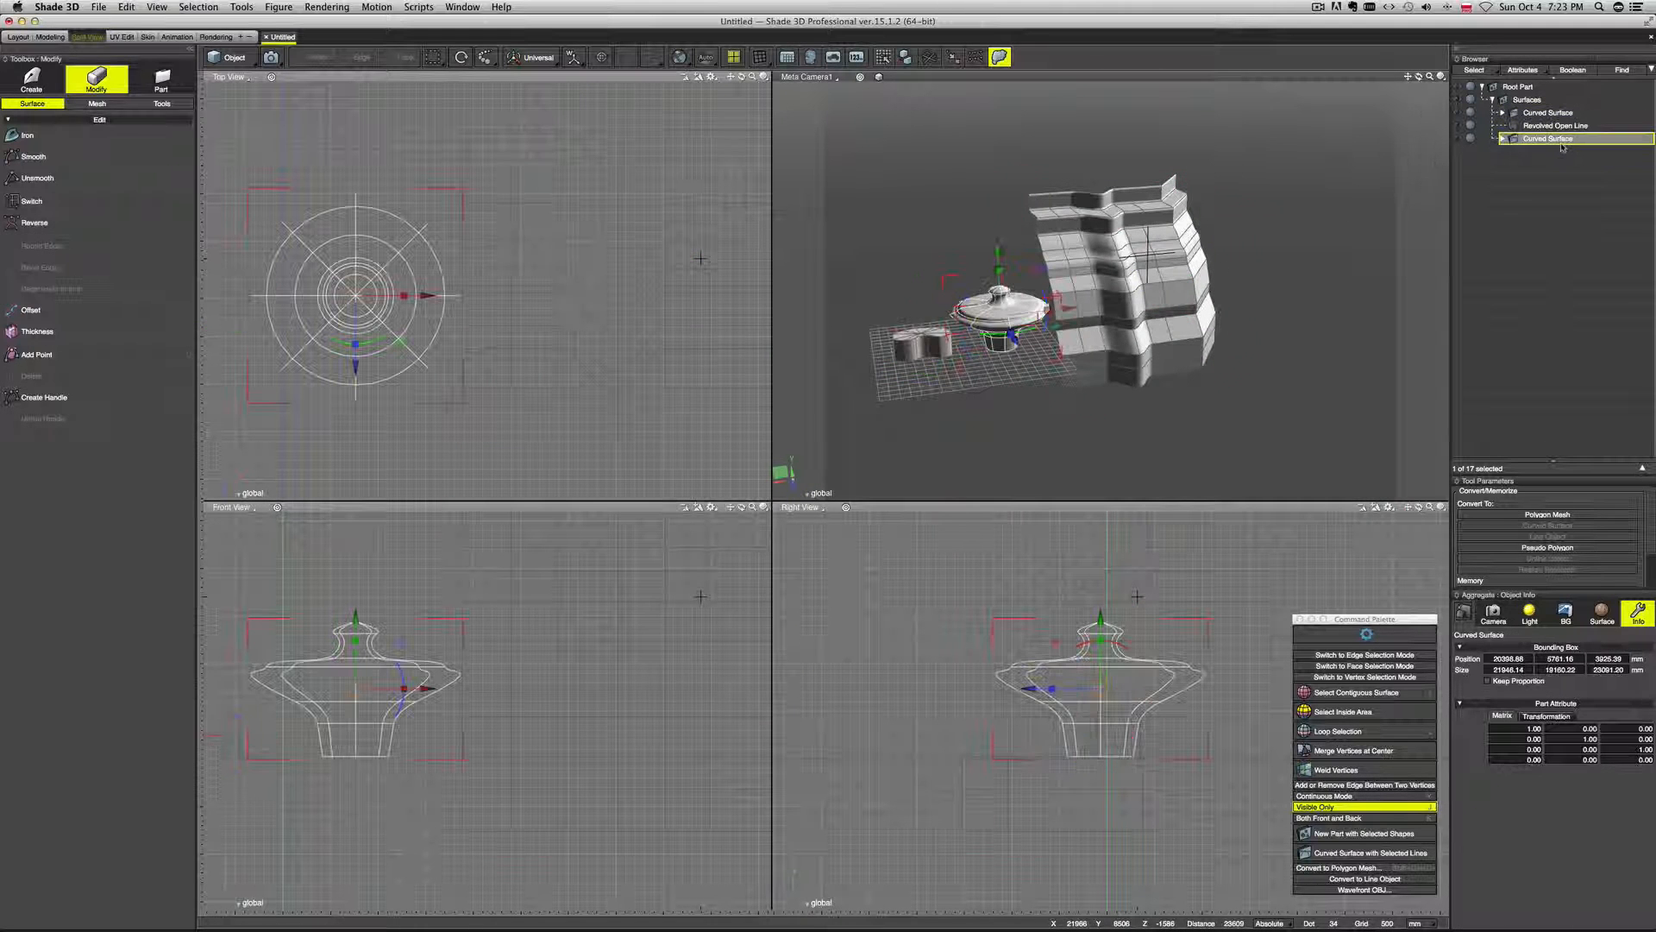
click(1556, 139)
middle_drag(1201, 302, 1249, 323)
middle_drag(1229, 387, 1167, 354)
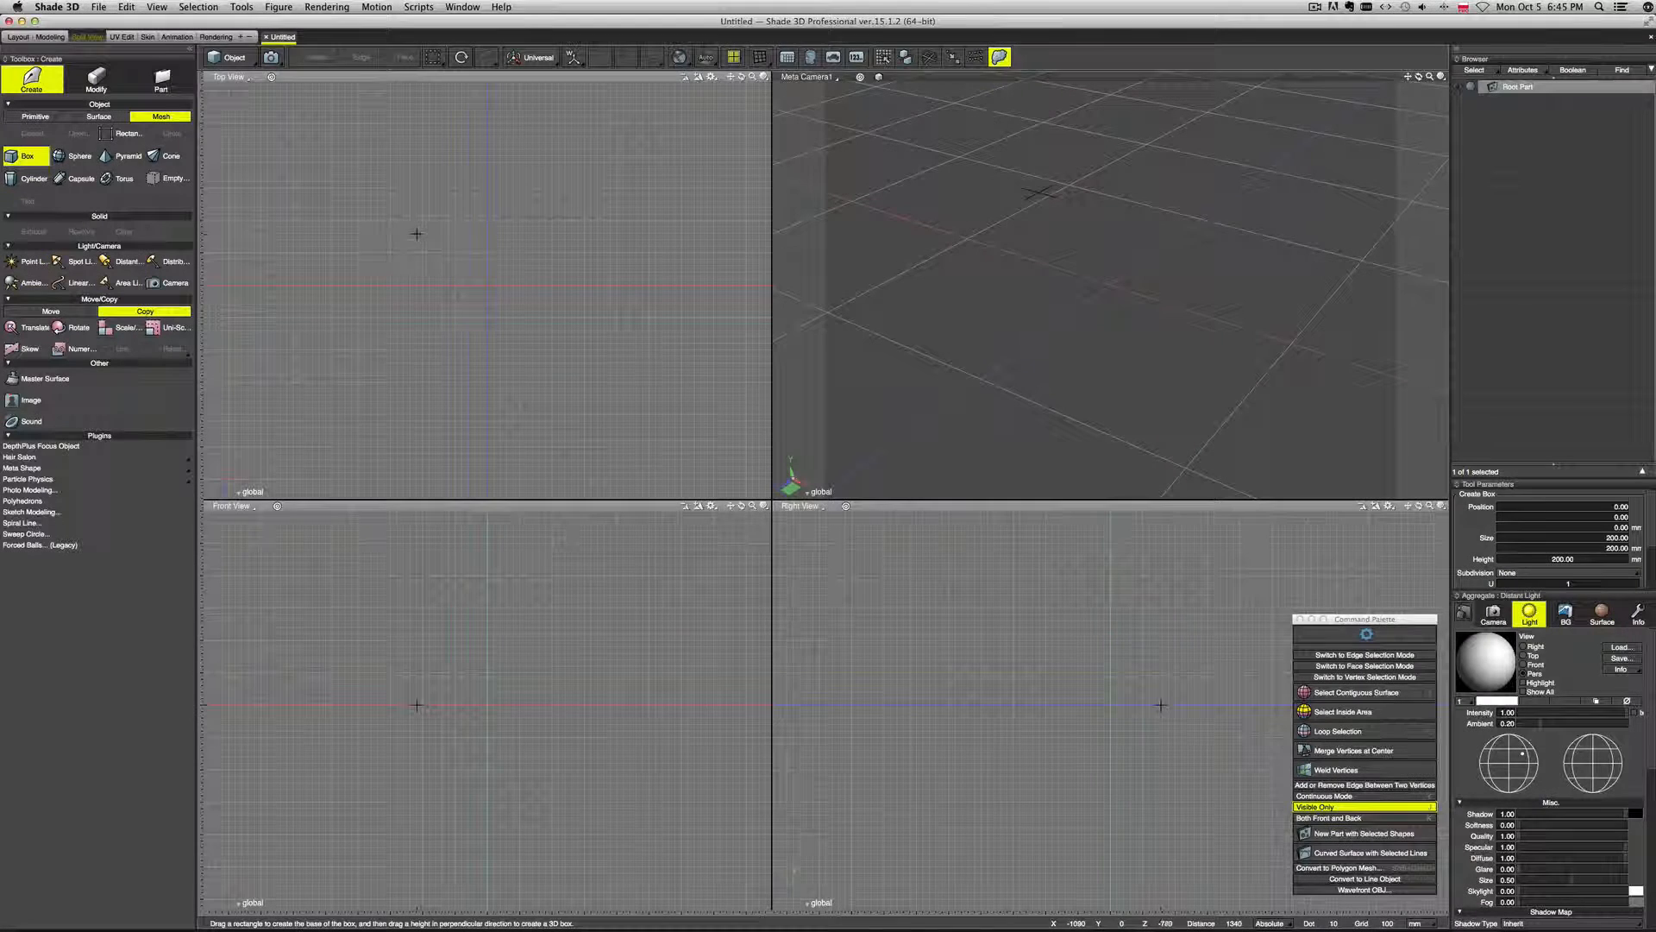
Create a polygon mesh box with a 2170 by 2170 mm base and a height of 2320 mm.
drag(416, 214, 557, 332)
scroll(532, 630, down, 3)
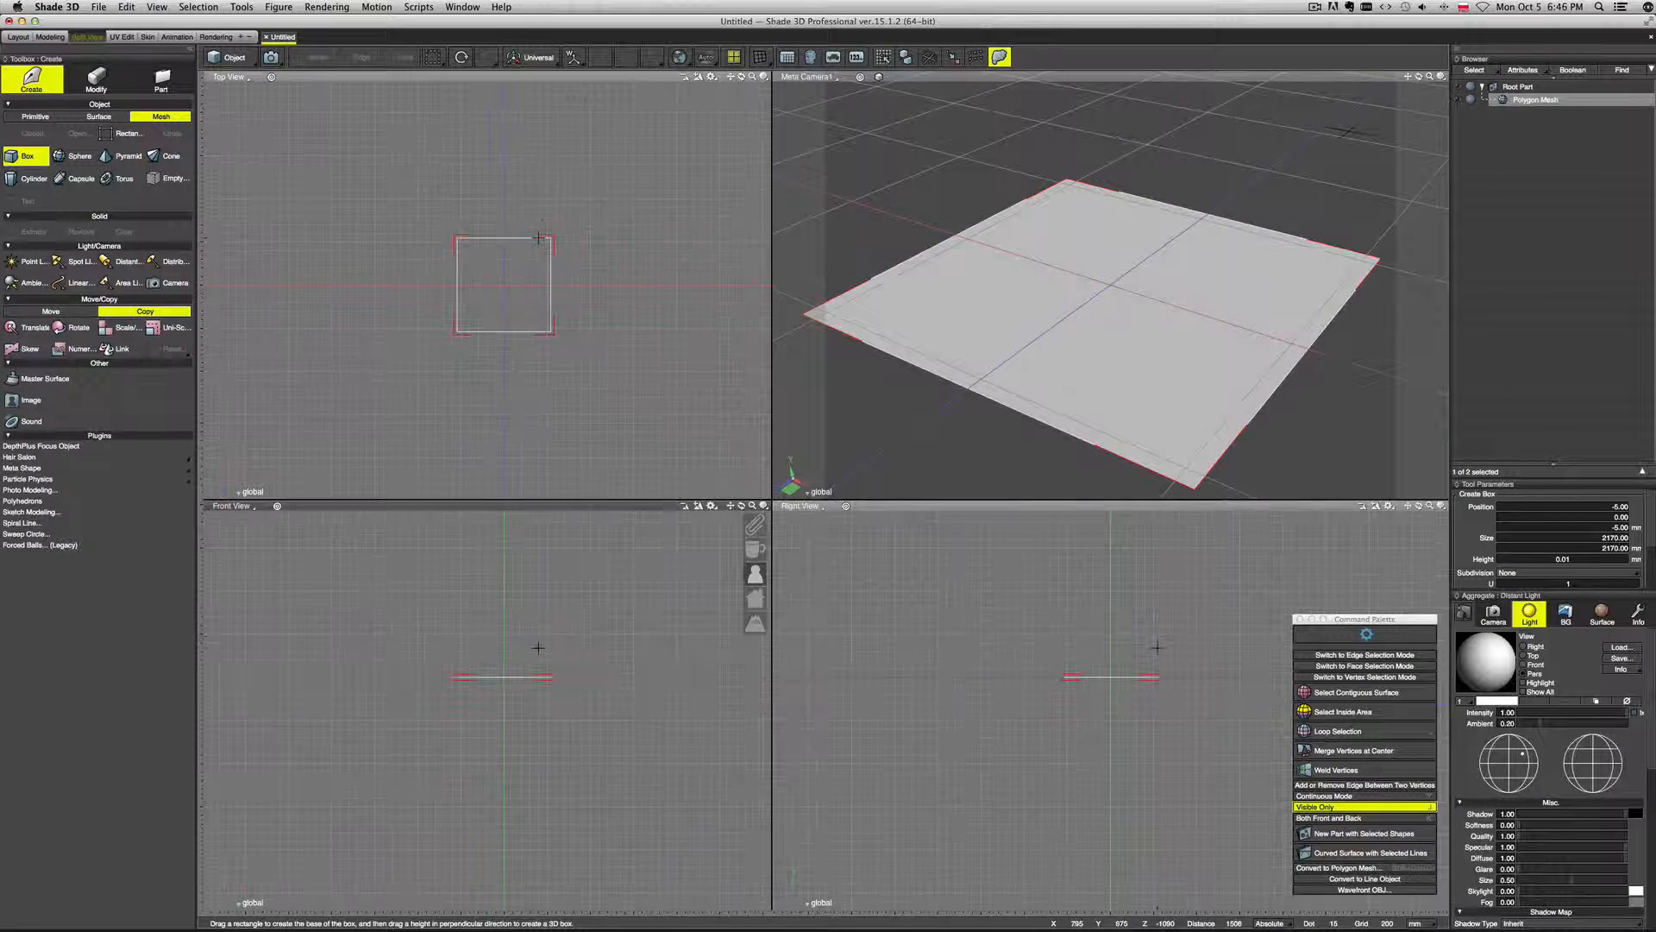
drag(478, 740, 478, 643)
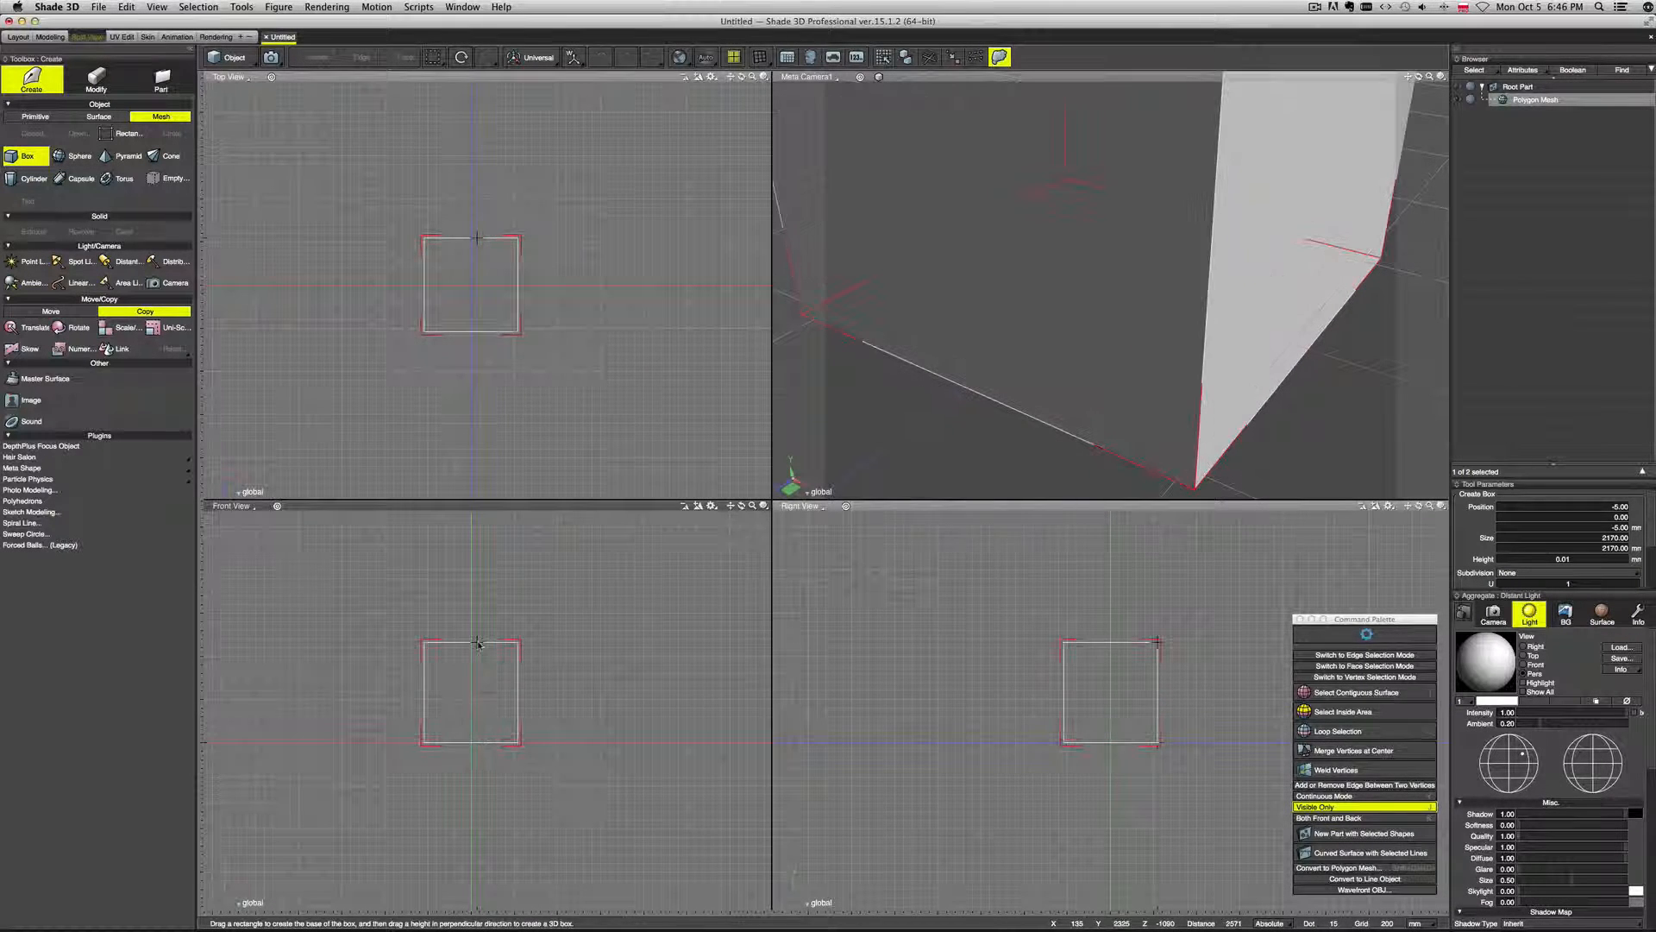
scroll(1057, 405, down, 5)
middle_drag(1091, 314, 1147, 345)
scroll(1113, 371, down, 5)
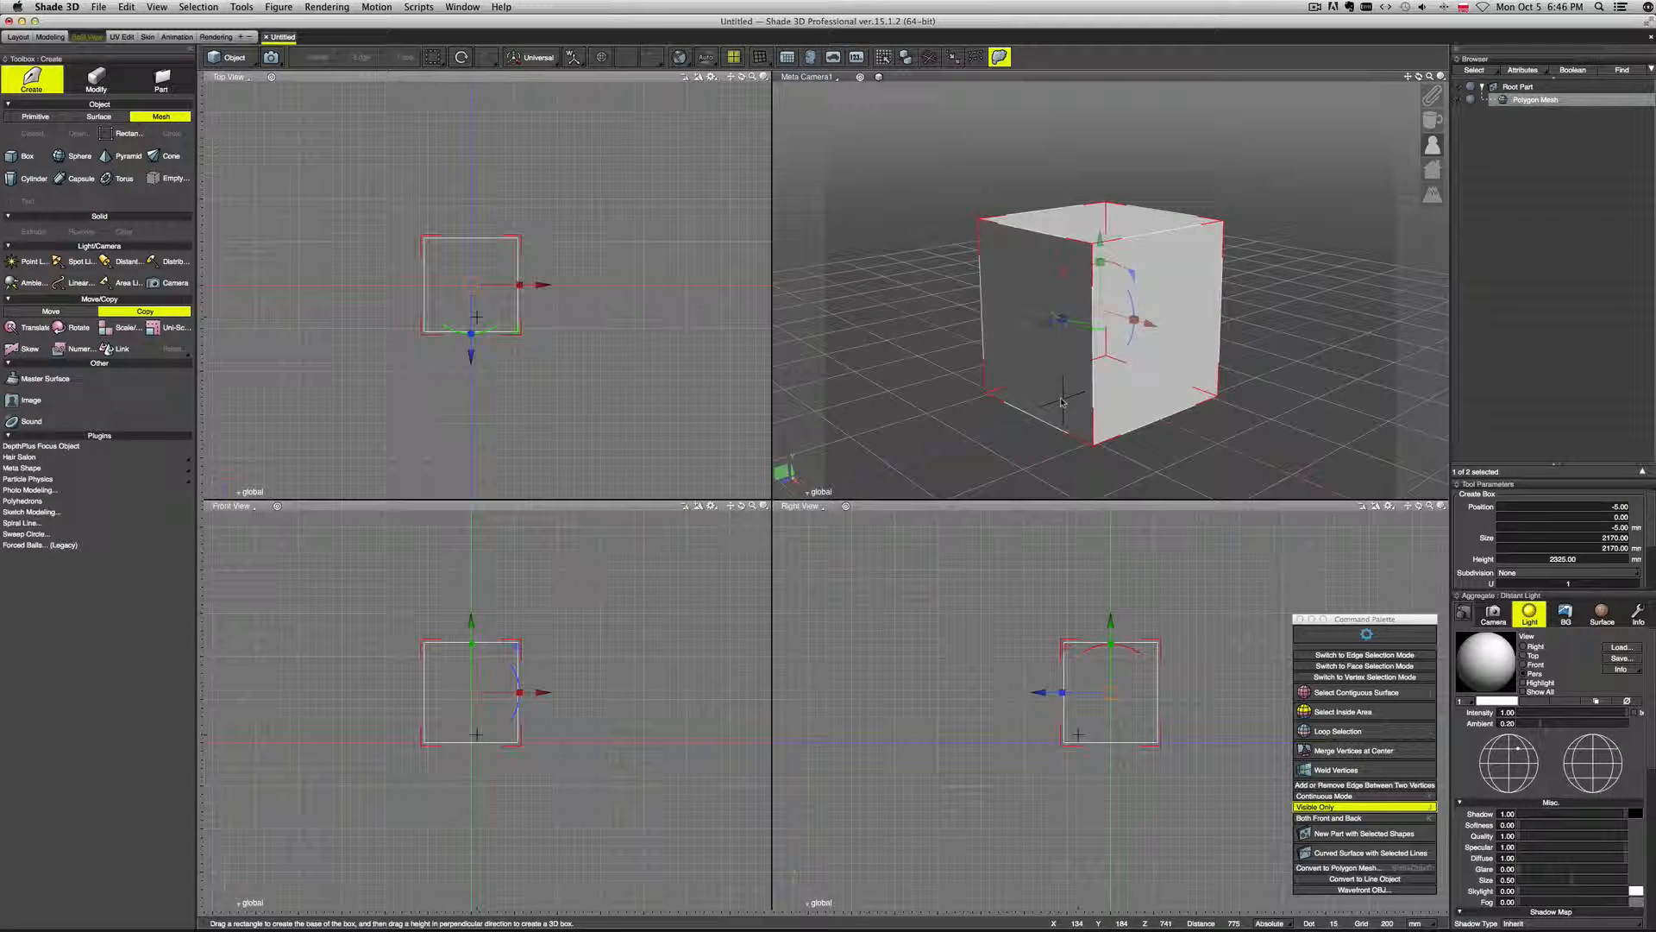
Enter face editing on the box, select individual side faces, and return to object mode.
key(Return)
key(Return)
middle_drag(1094, 296, 1130, 294)
click(1124, 282)
click(1187, 308)
click(1097, 288)
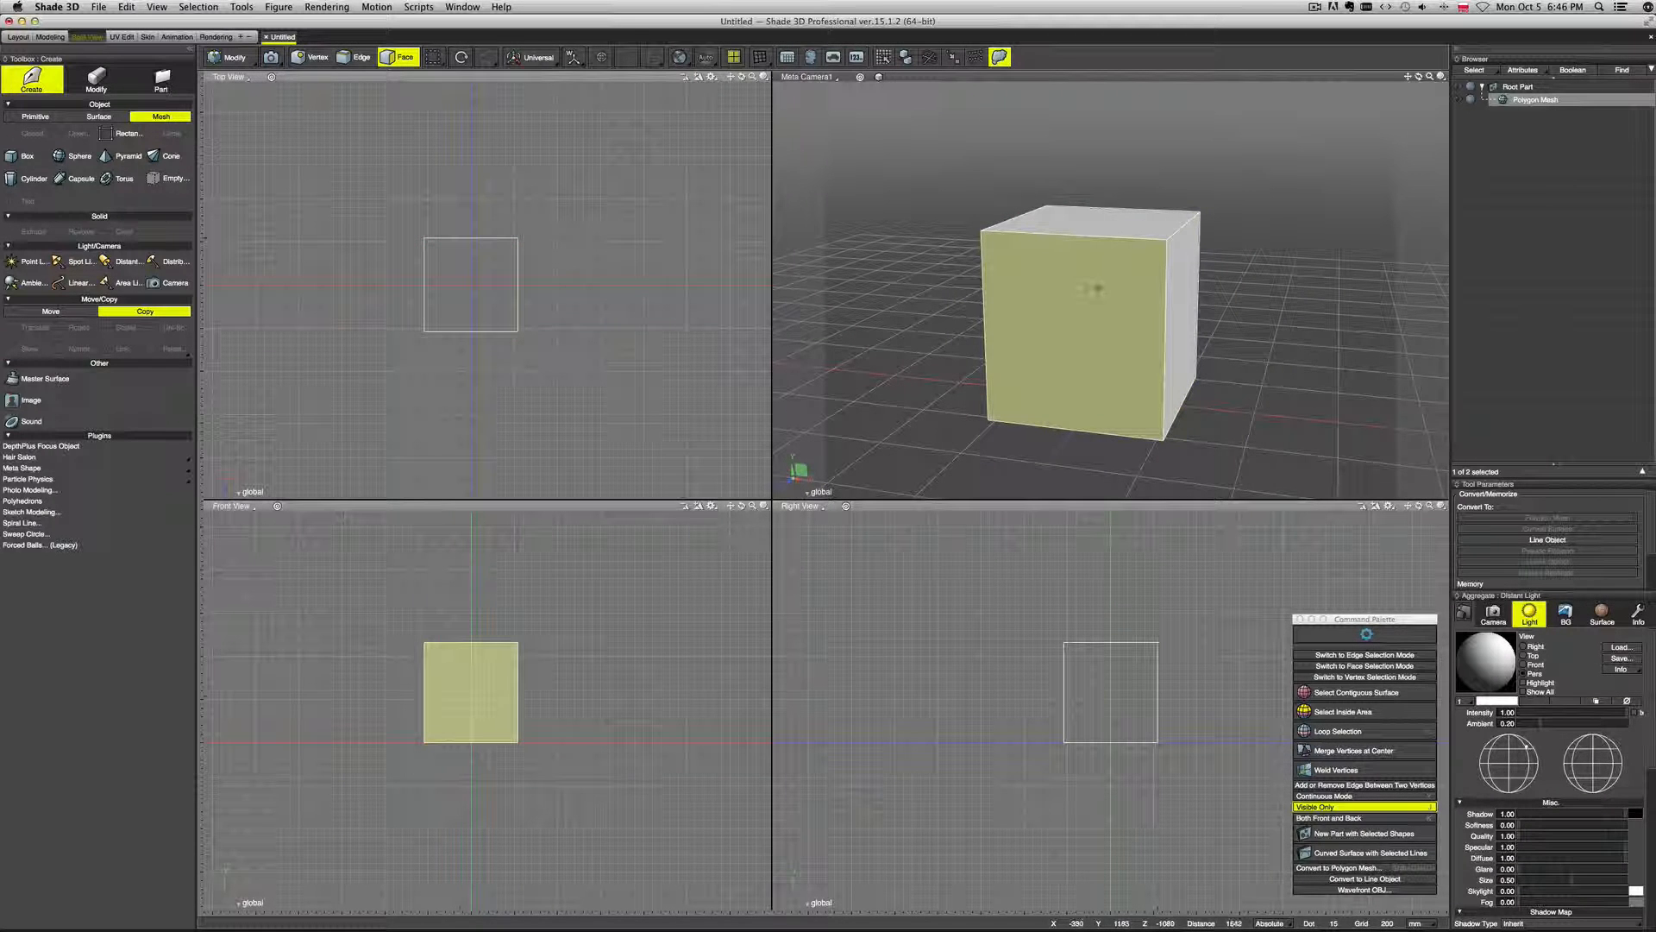
key(Return)
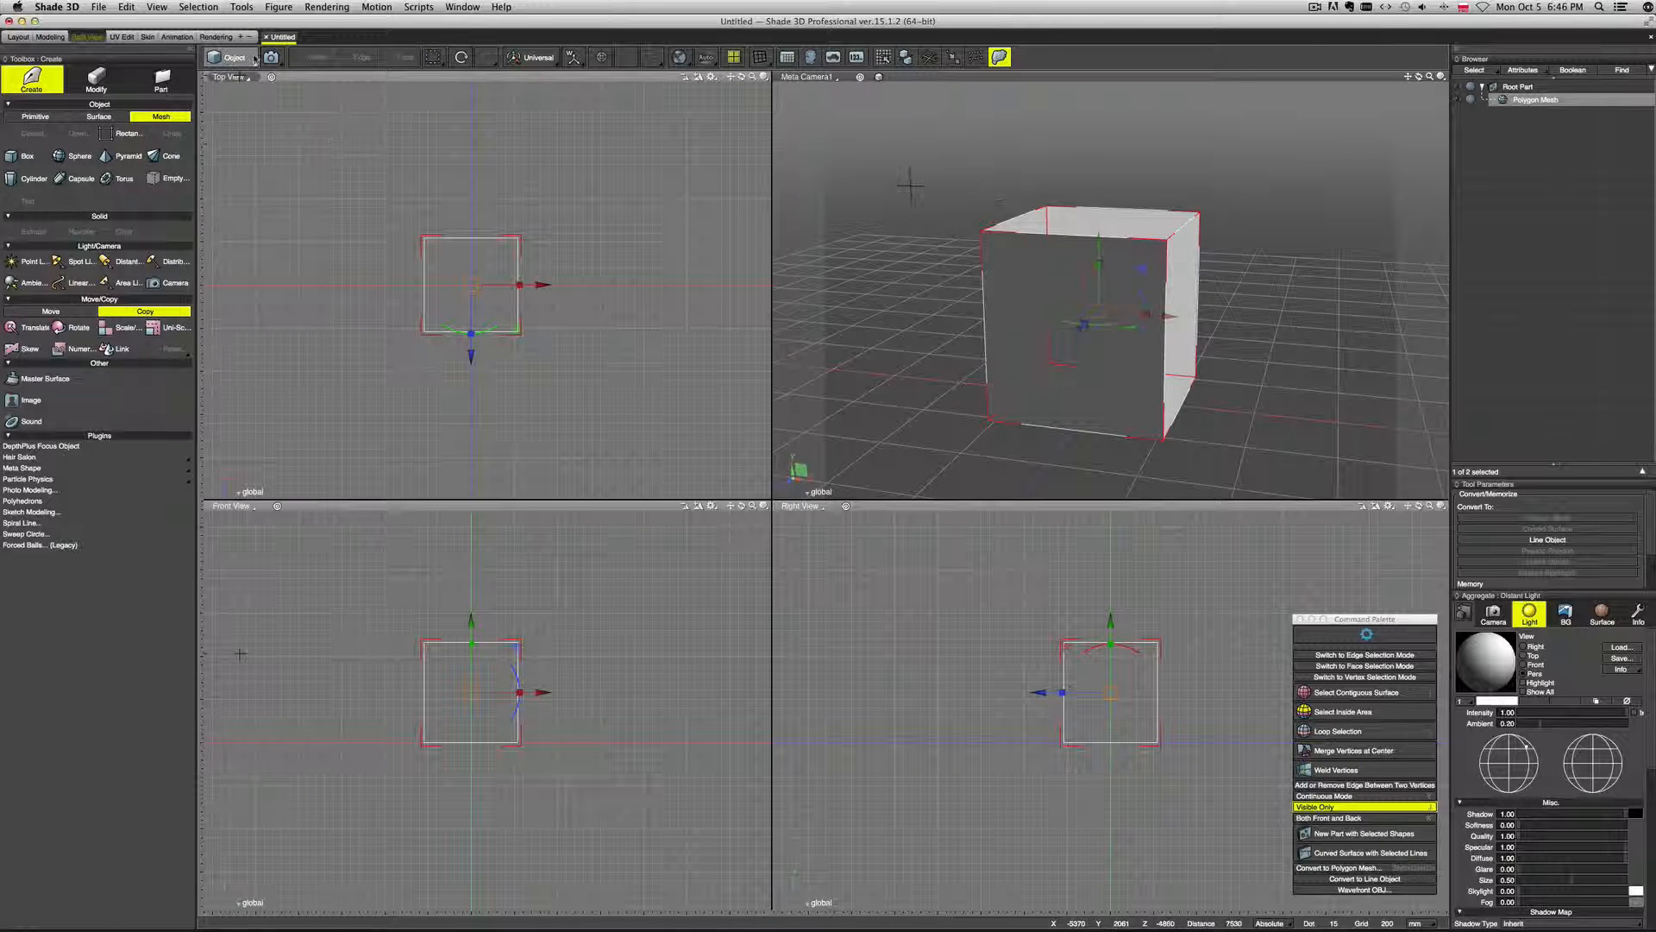
Enter mesh editing on the box, switch to vertex selection, and select the four vertices of its top.
mouse_move(1070, 309)
middle_down()
mouse_move(984, 300)
mouse_move(1096, 310)
middle_up()
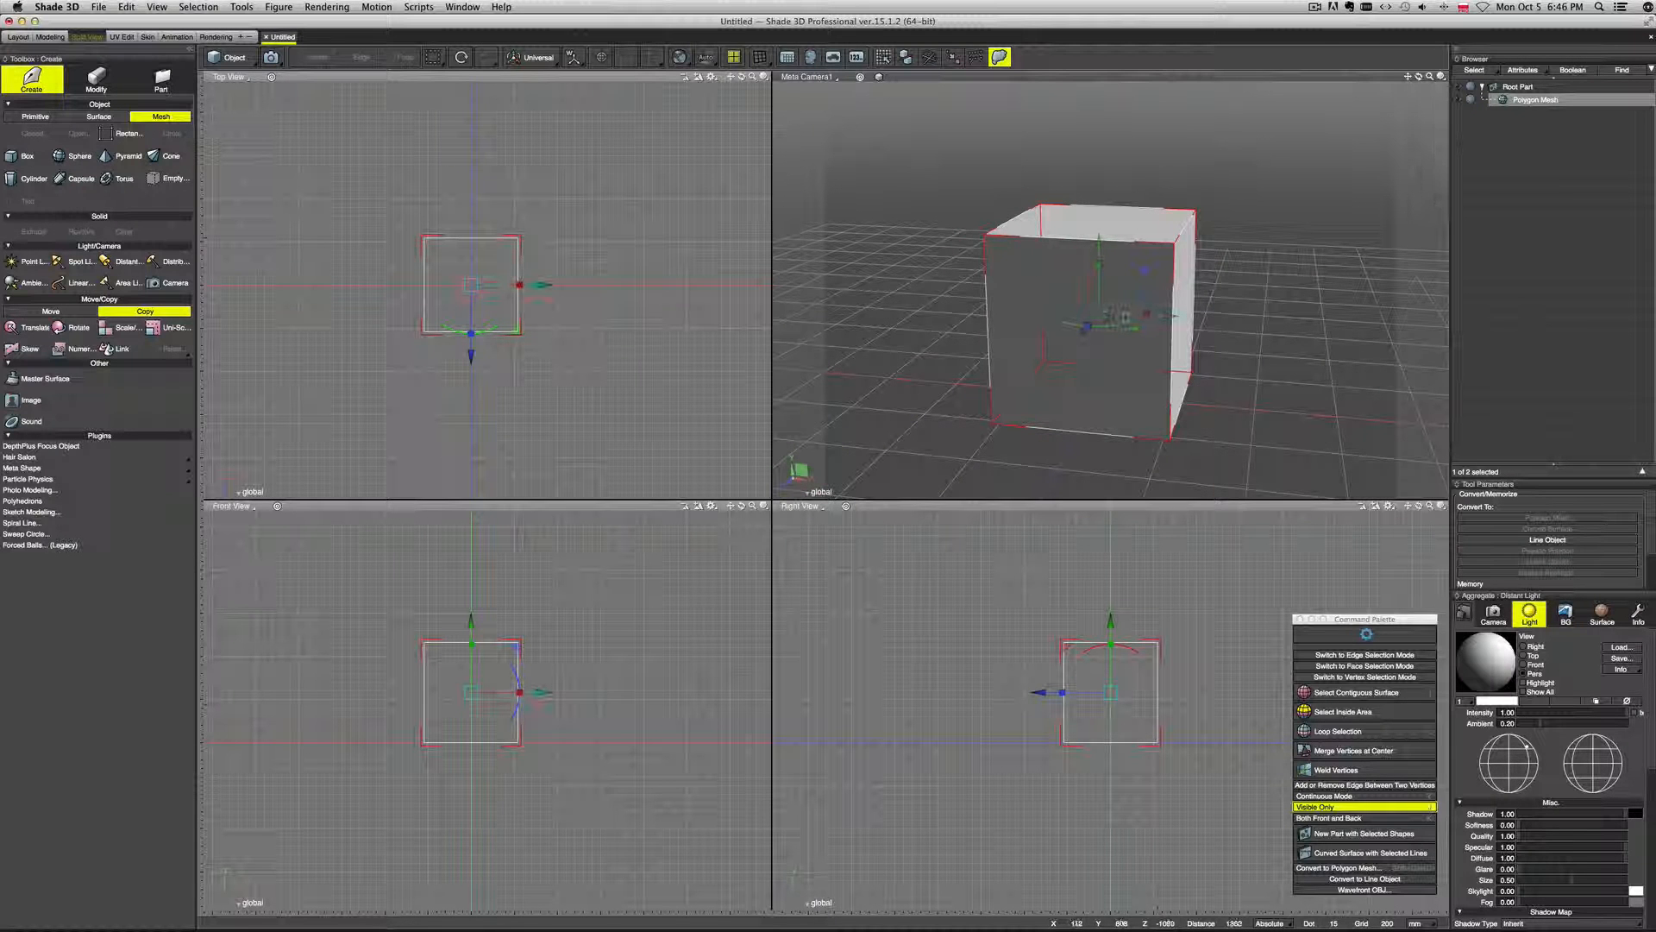
key(Return)
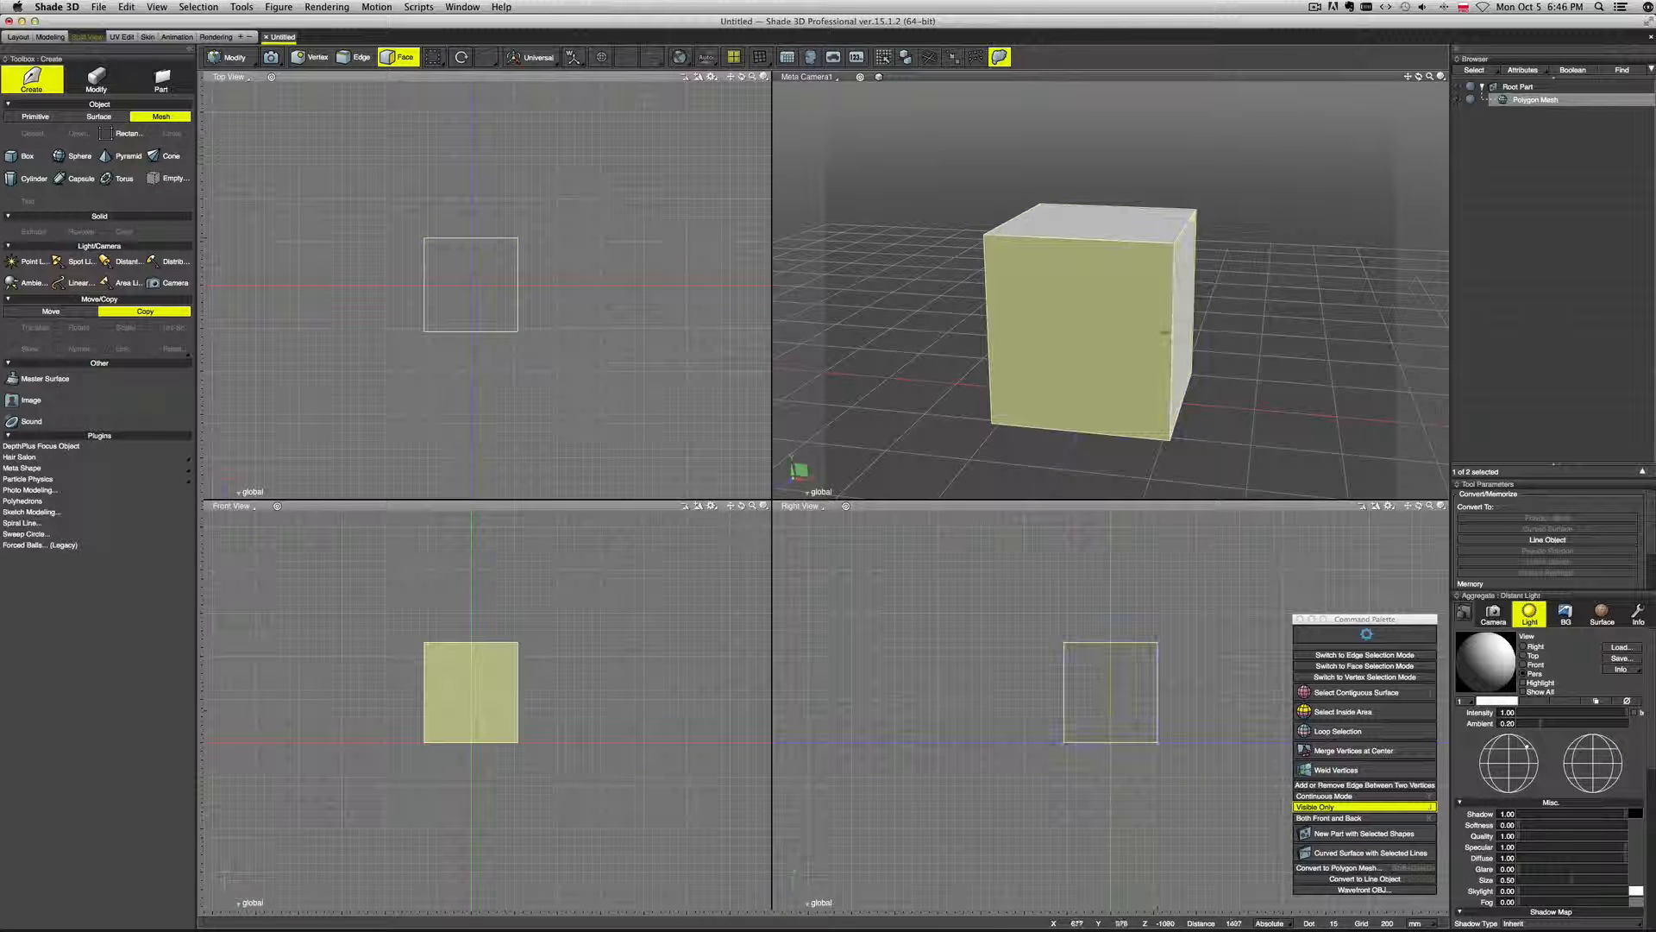
key(a)
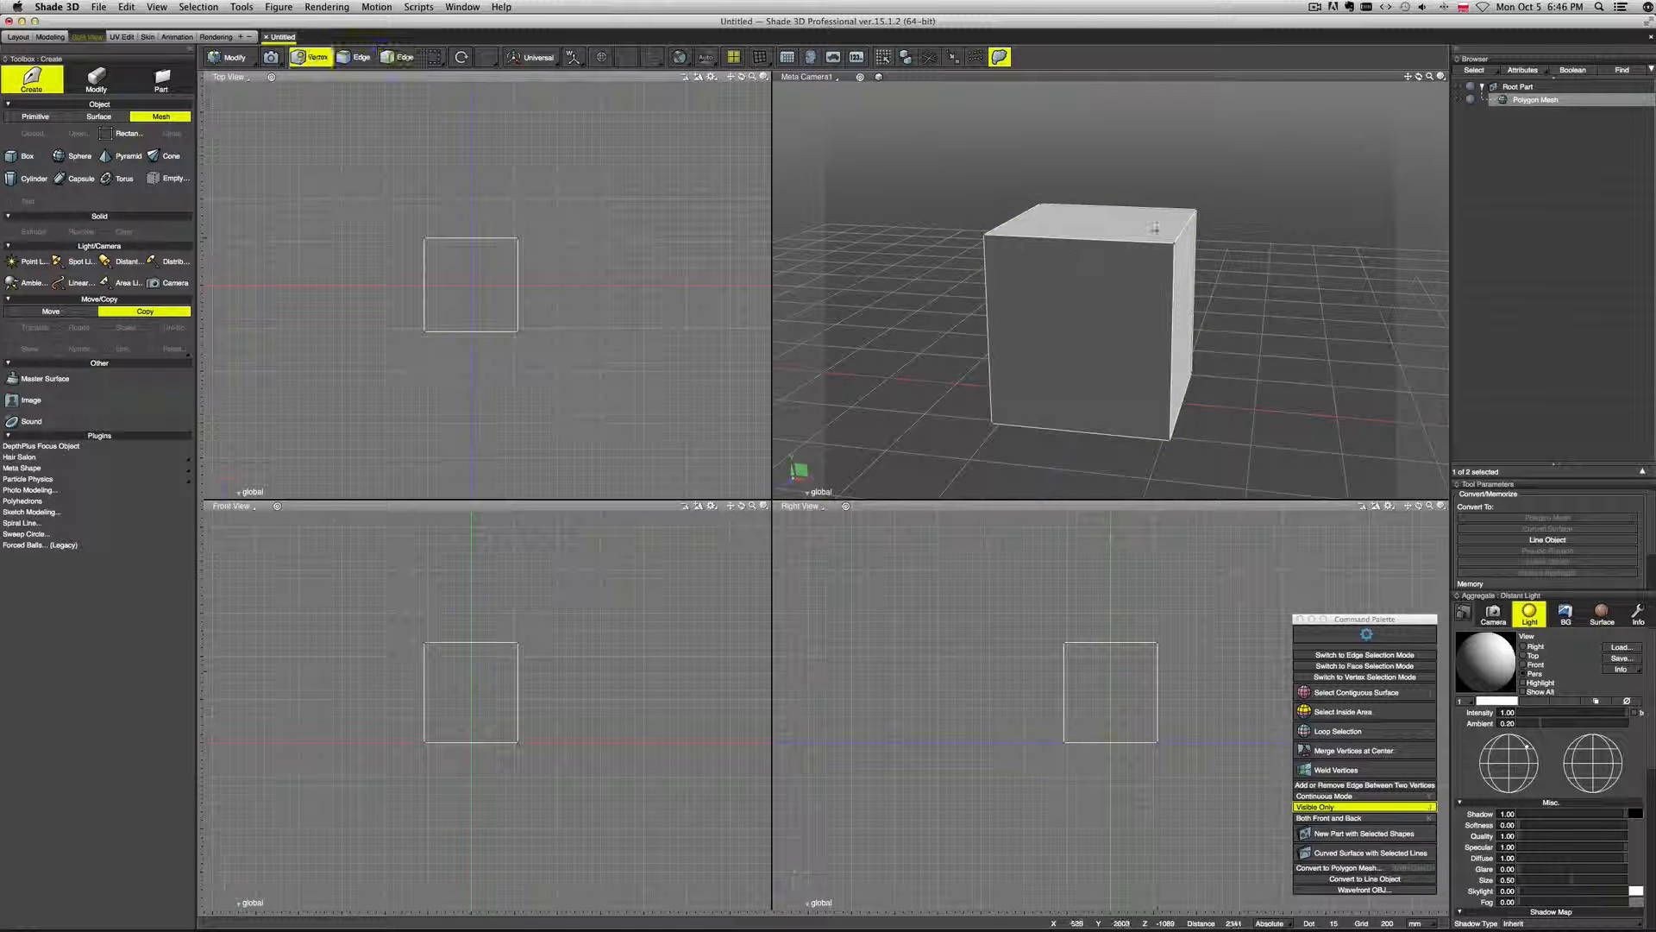
drag(956, 182, 1239, 309)
middle_drag(1245, 312, 1206, 342)
Cycle the box's top selection through edge and face modes, pick the side face, and return to vertex mode.
key(s)
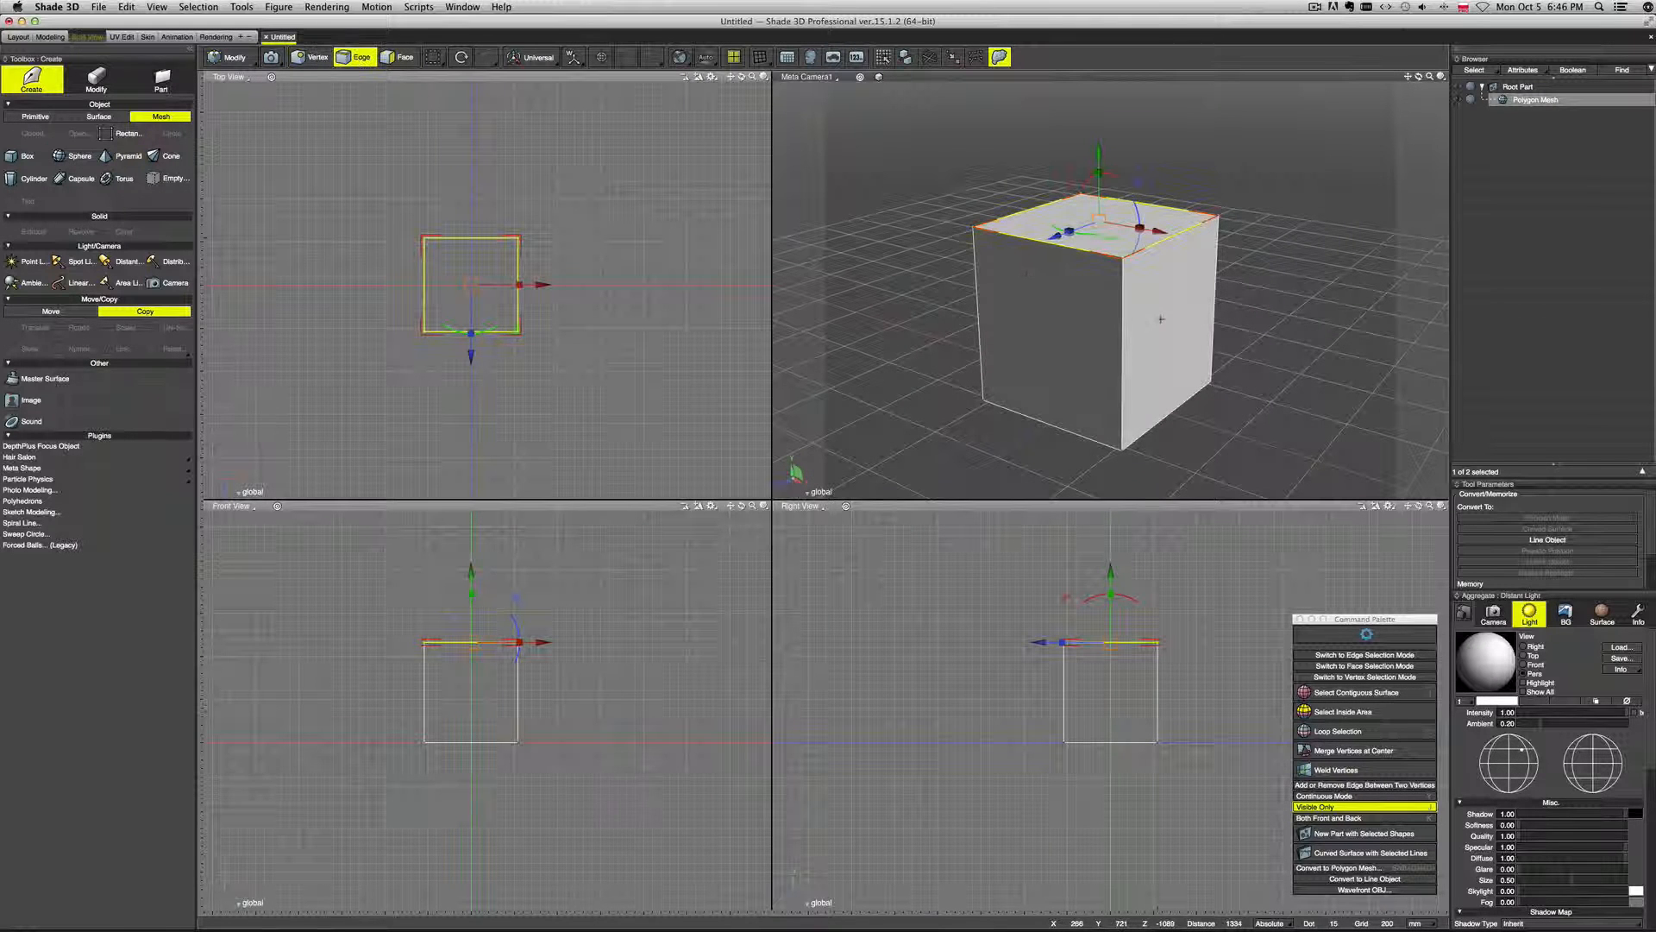
key(d)
shift+click(1165, 325)
key(a)
middle_drag(1300, 340, 1338, 343)
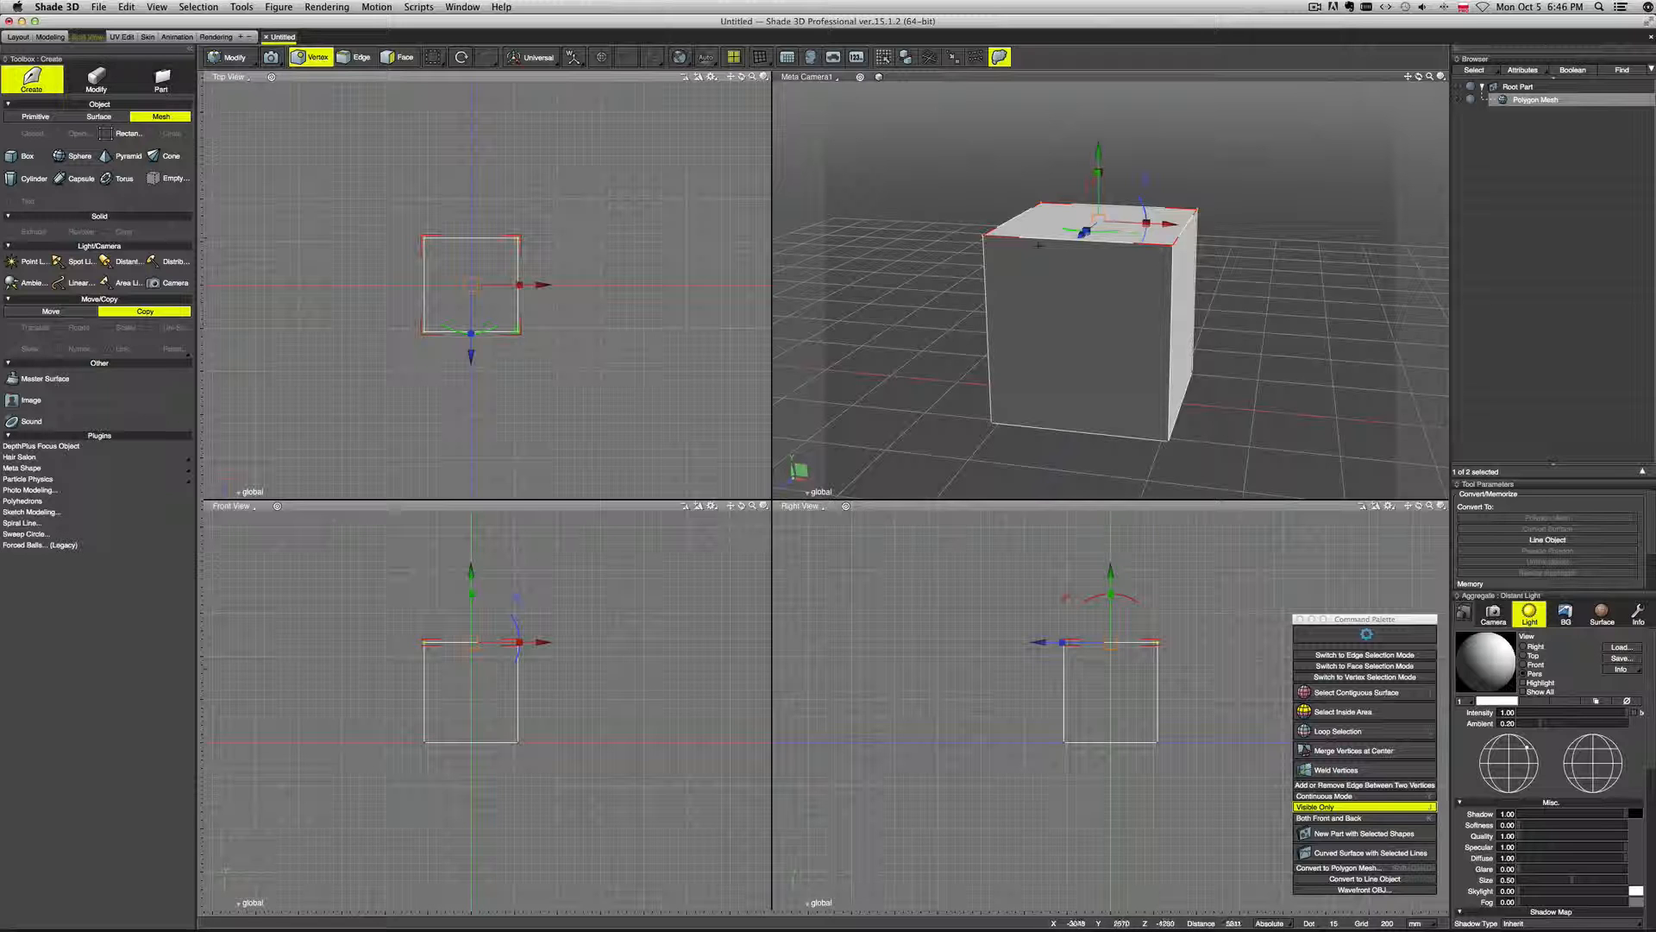
Loop Slice the box horizontally along its front vertical edge, with cuts near the top, around mid-height and near the base.
click(359, 58)
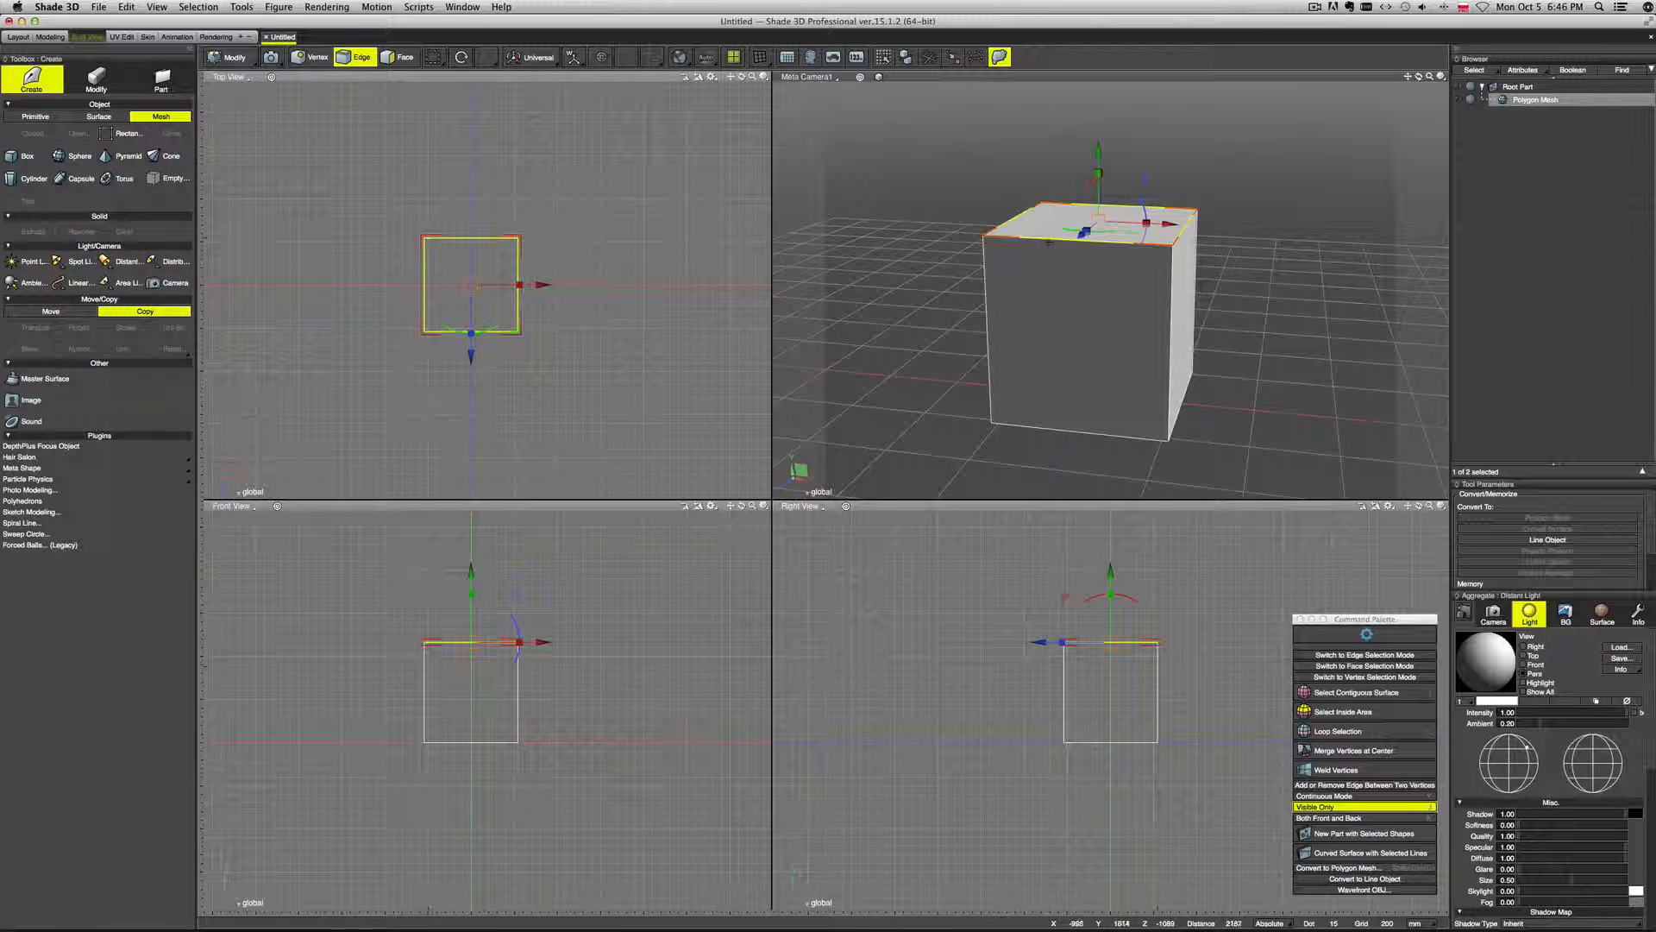
click(986, 284)
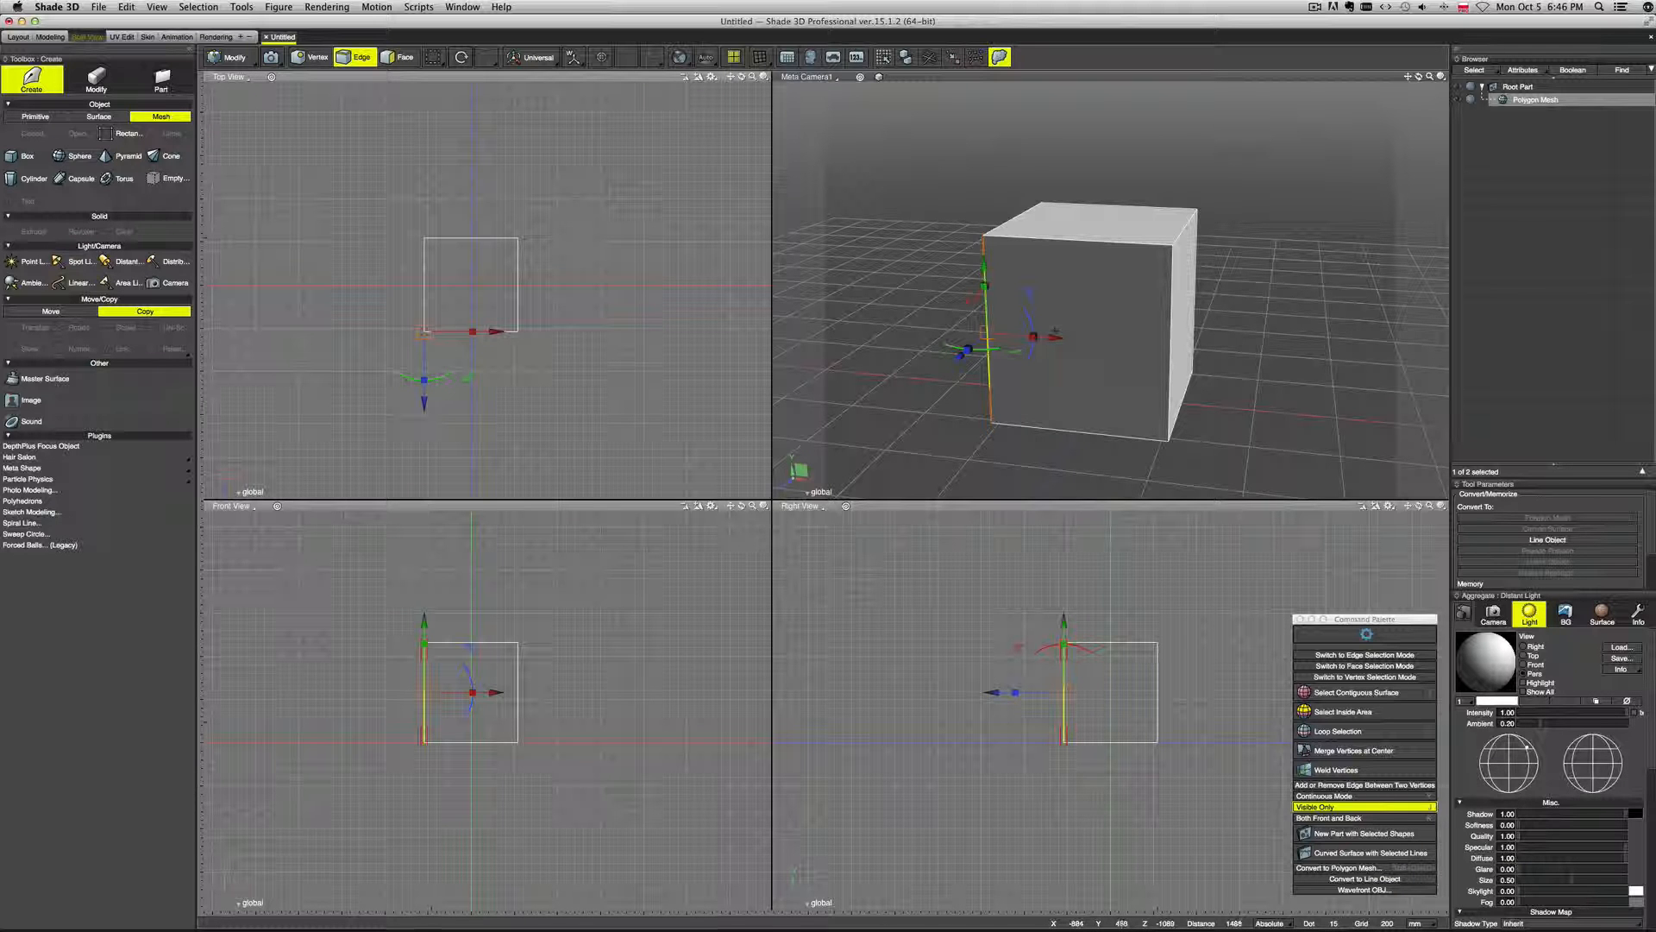
key(l)
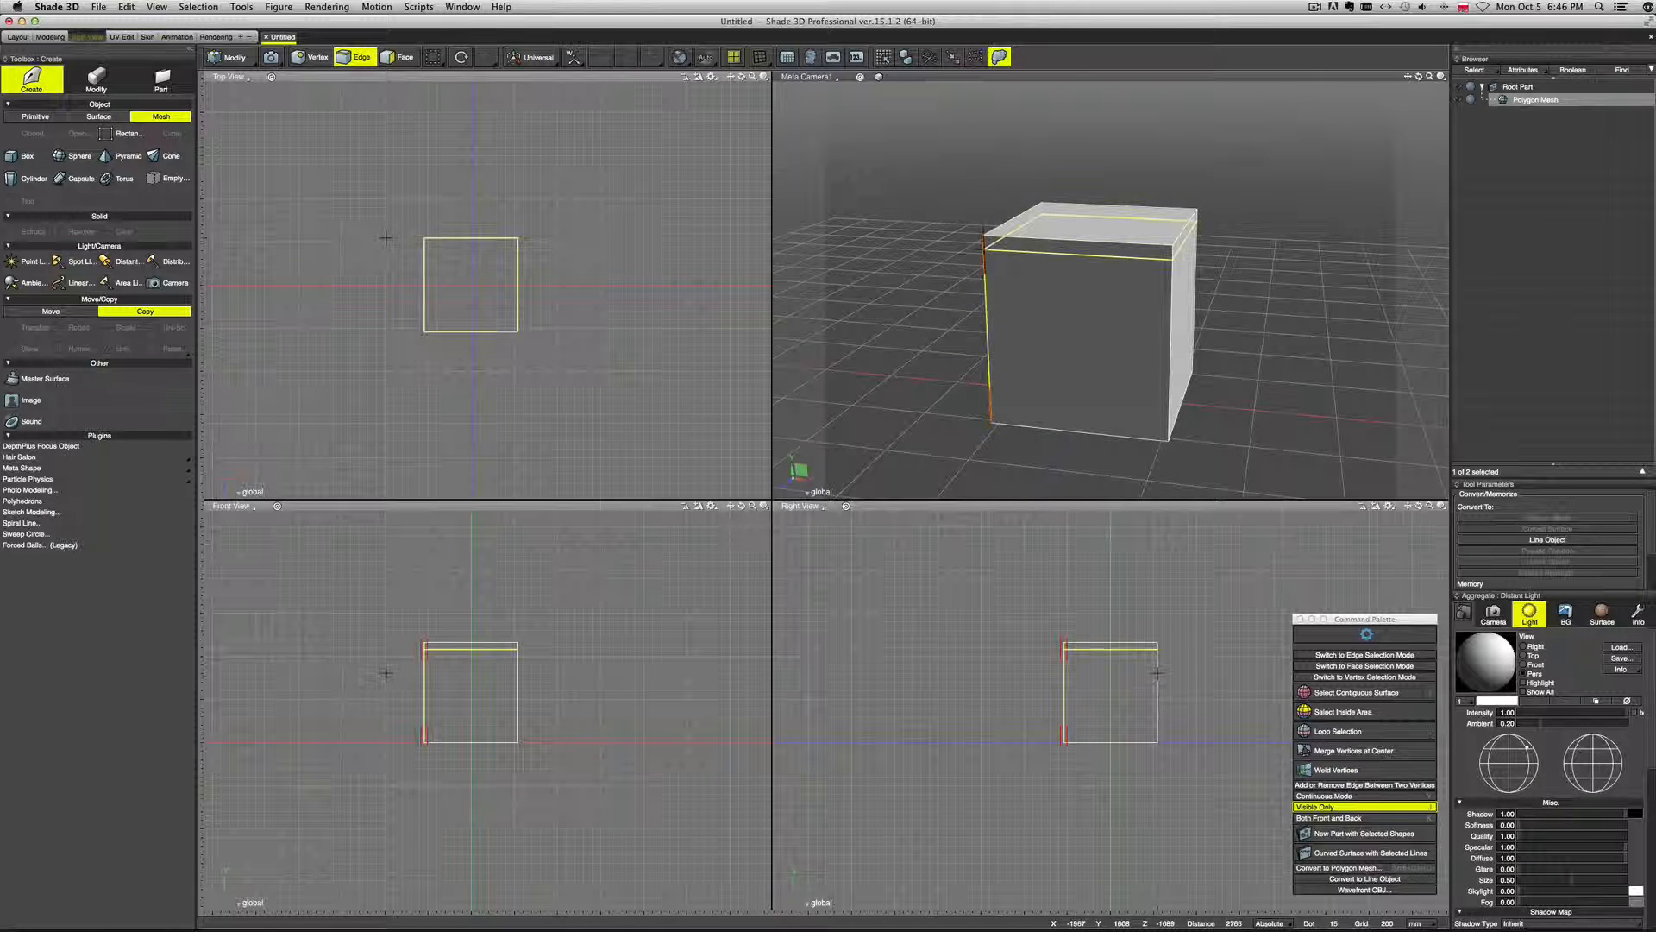
click(984, 250)
click(988, 312)
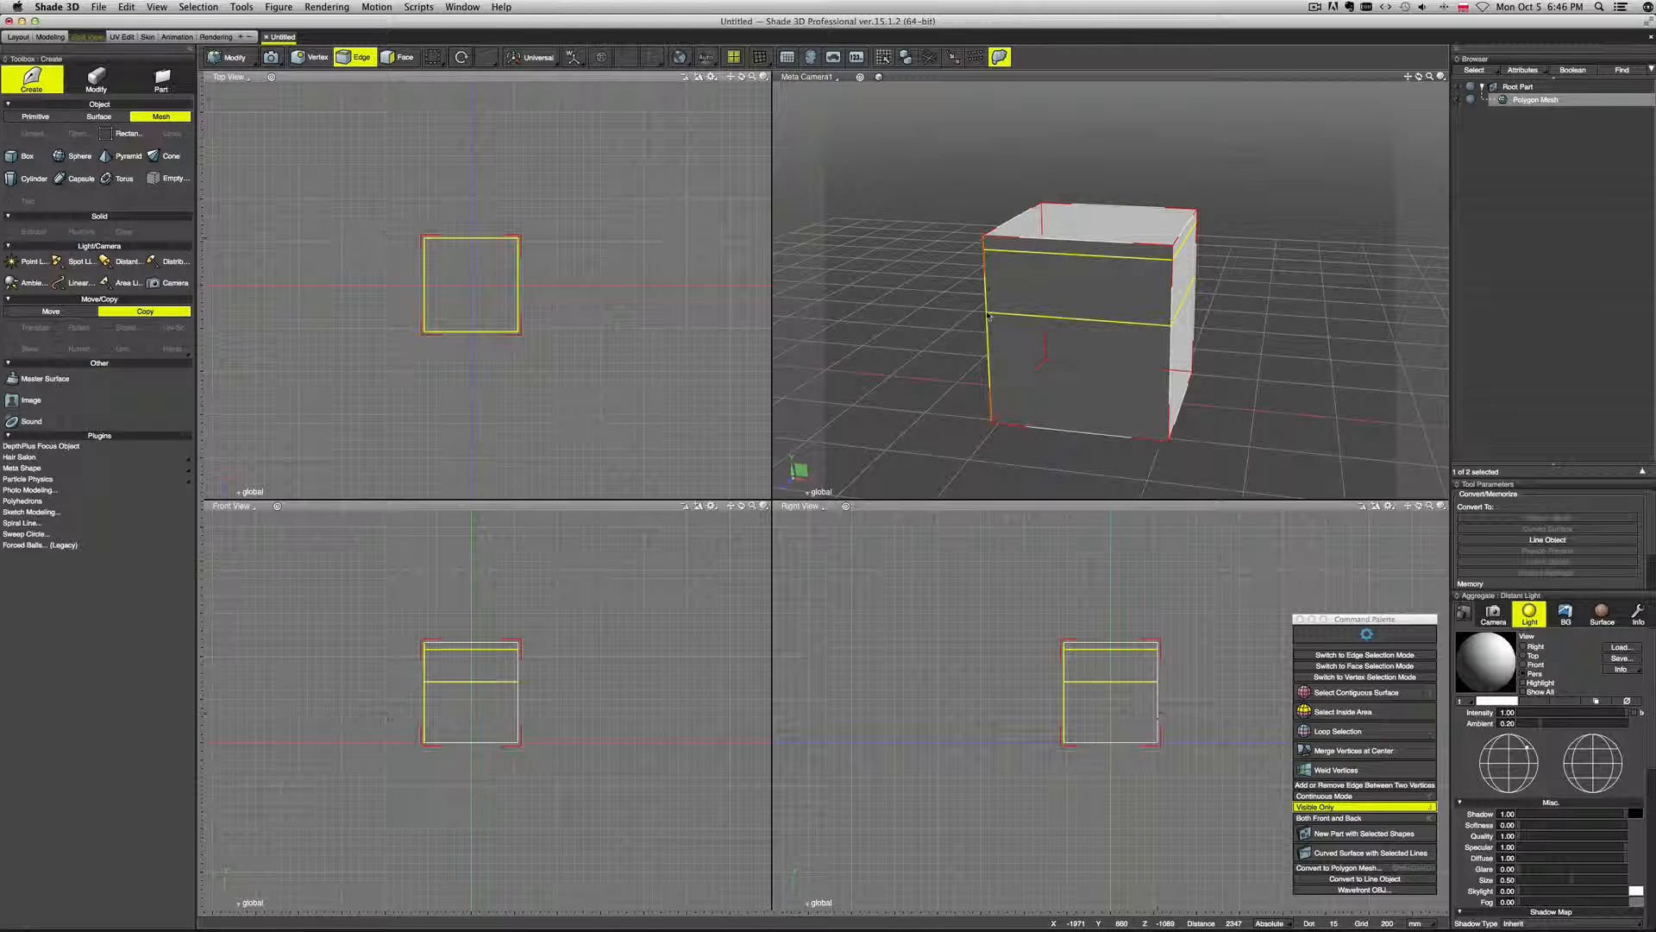
click(1016, 383)
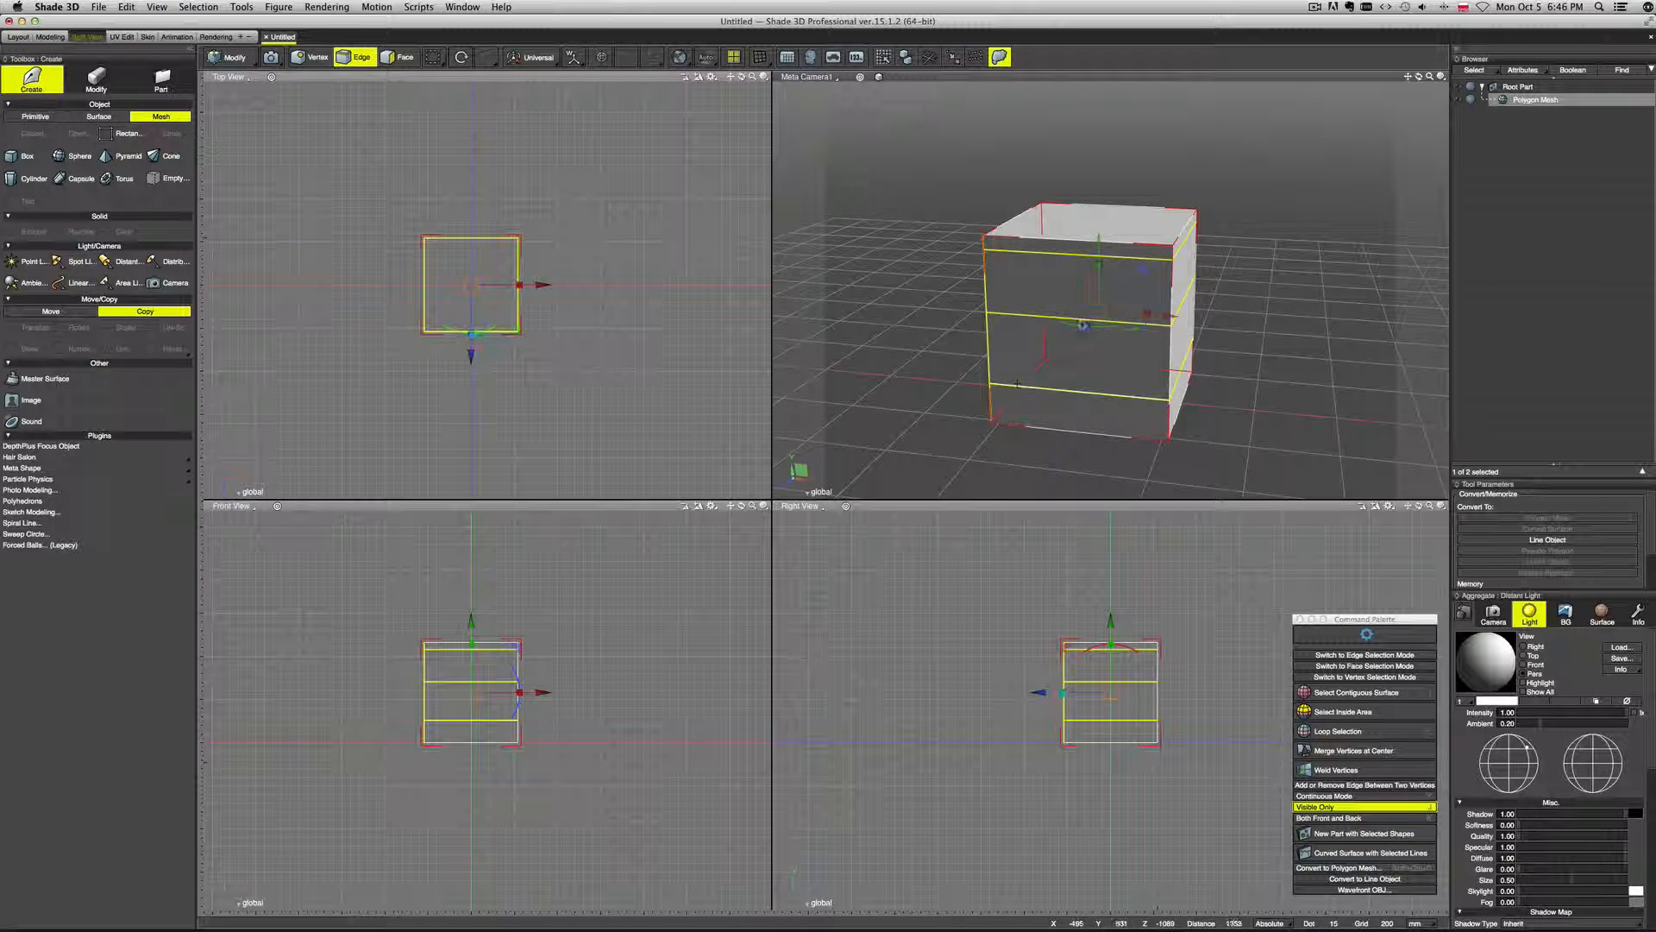
click(945, 274)
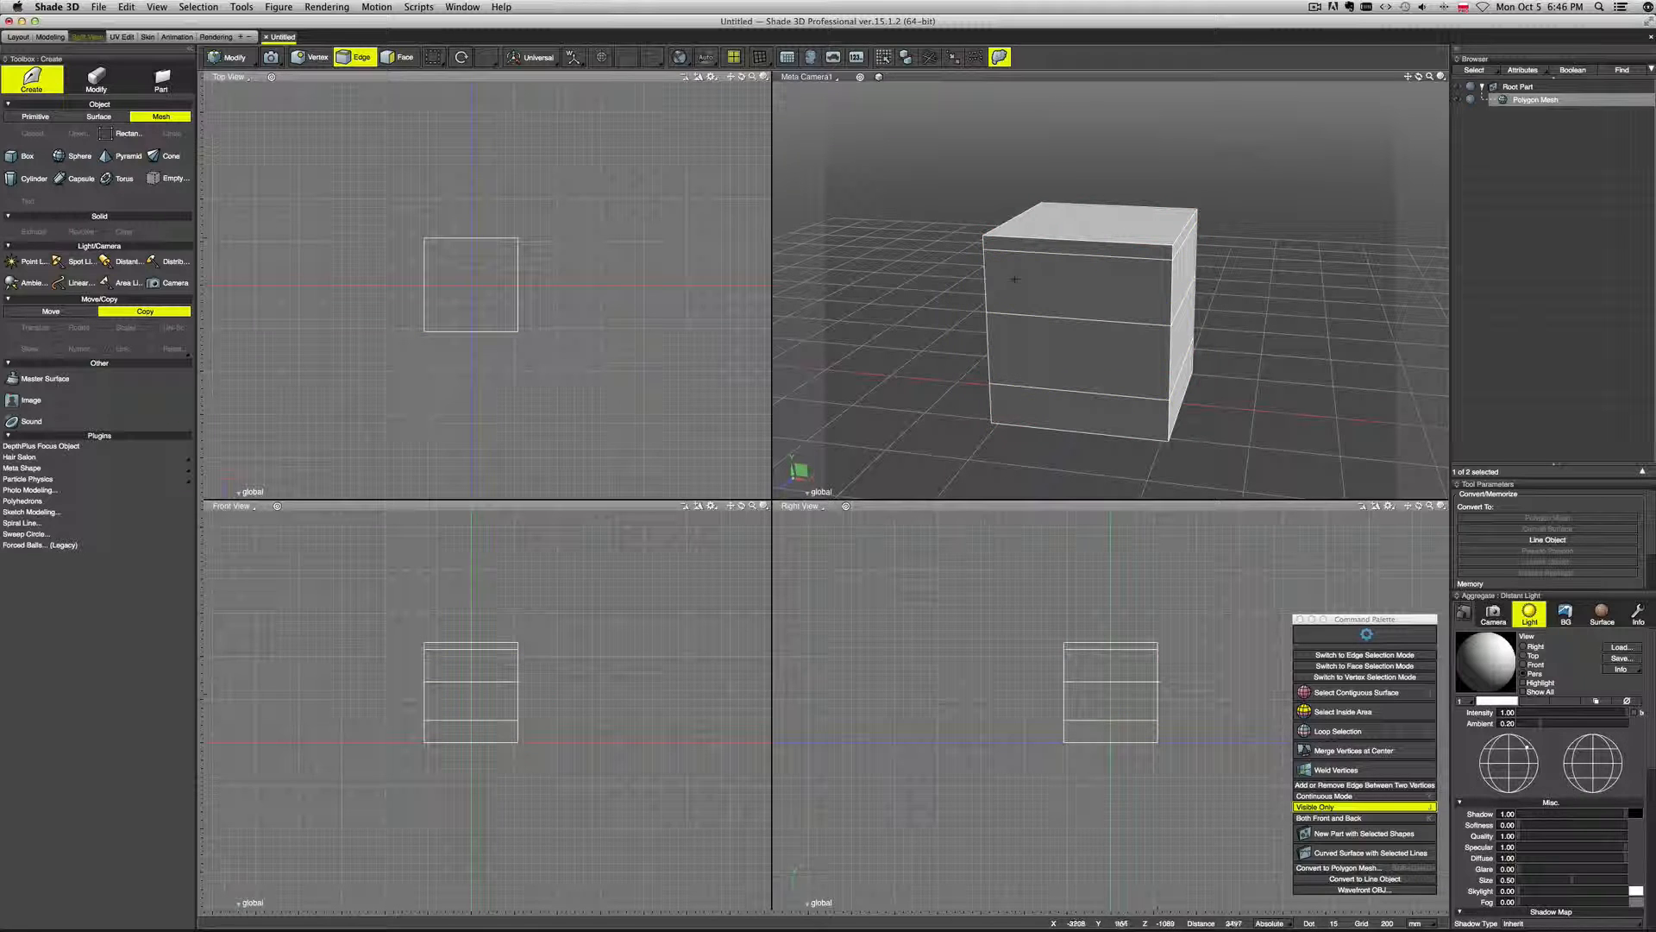
Select the front edge of the uppermost slice and Loop Slice it vertically near both side ends of the box.
click(97, 82)
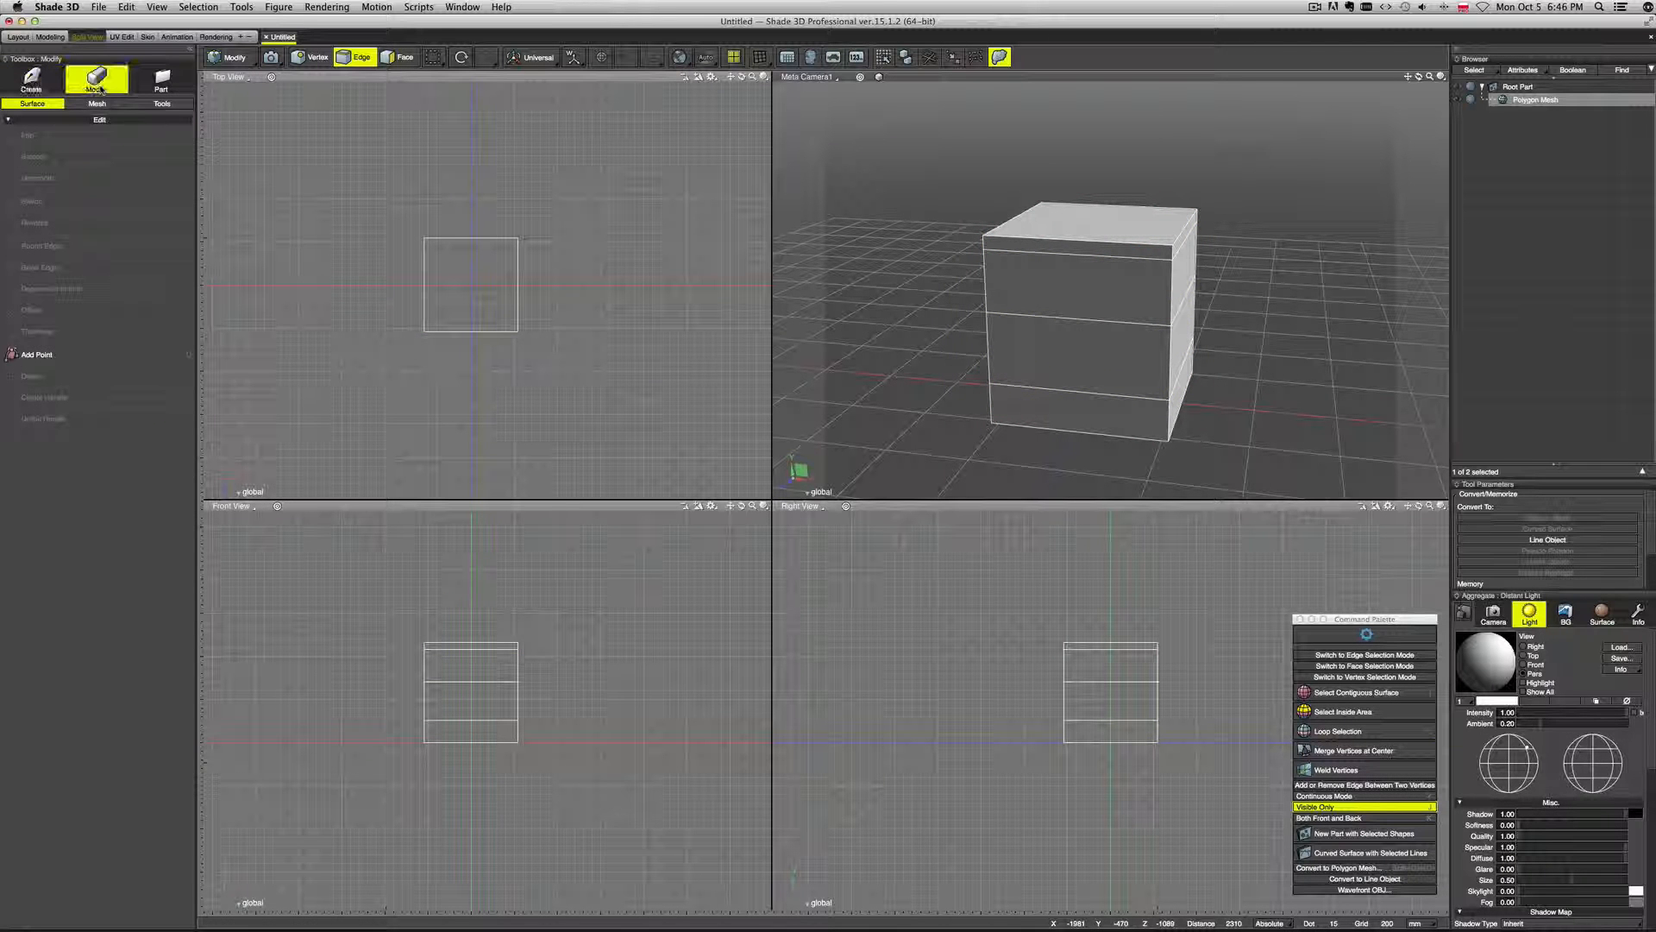
click(1110, 256)
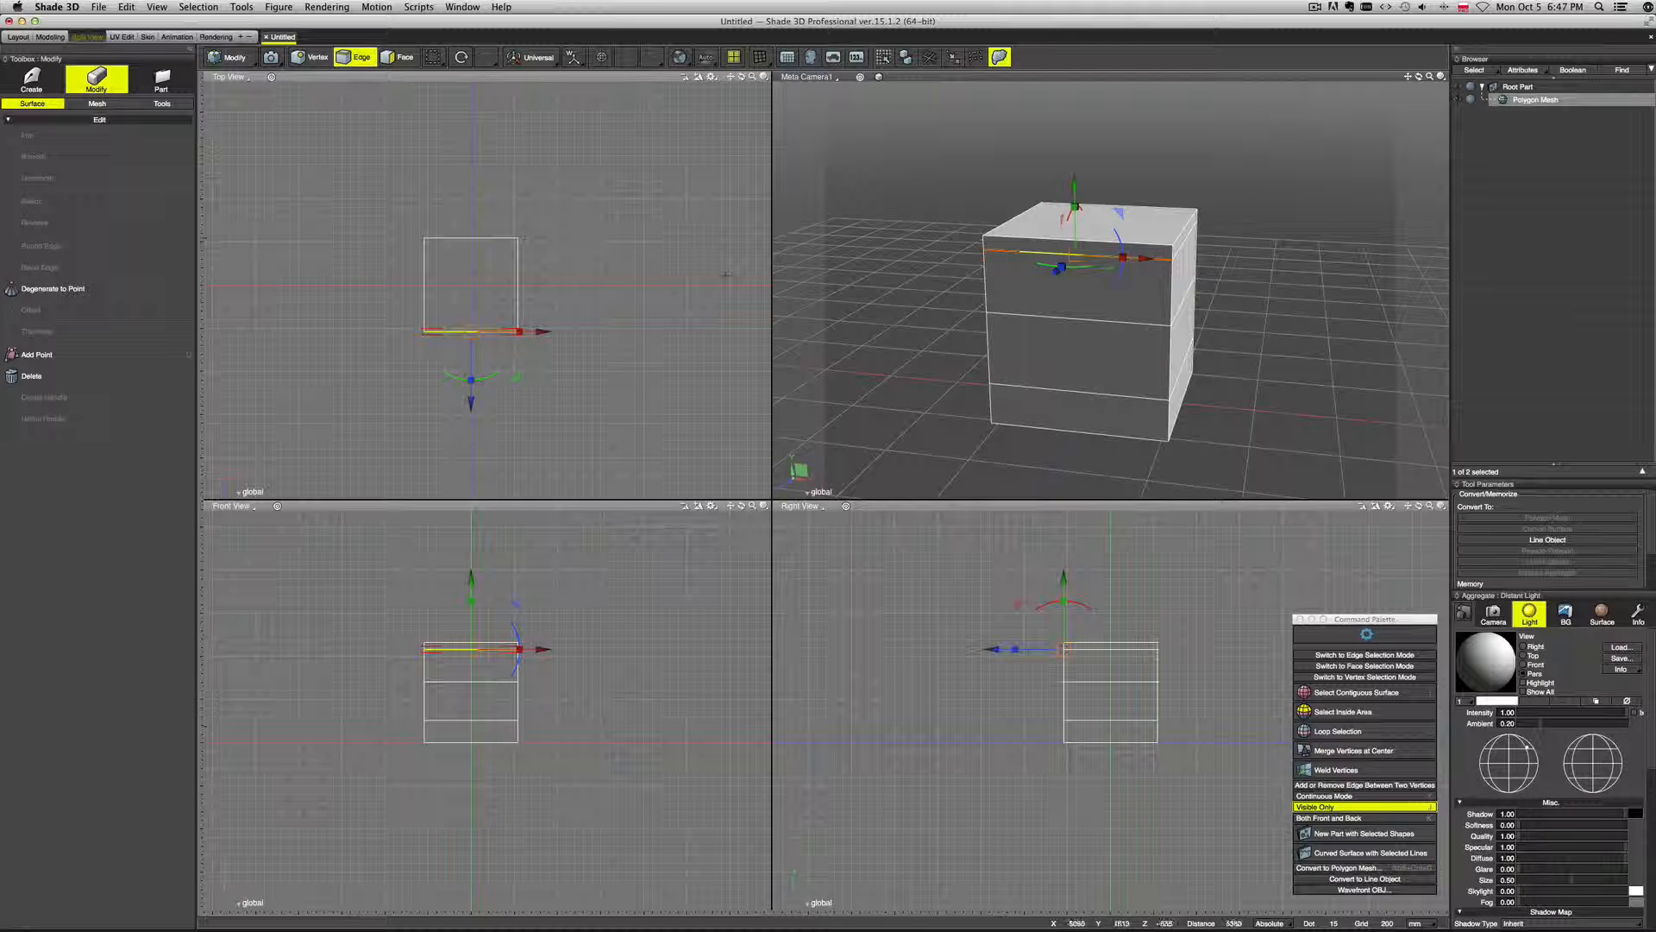
click(95, 104)
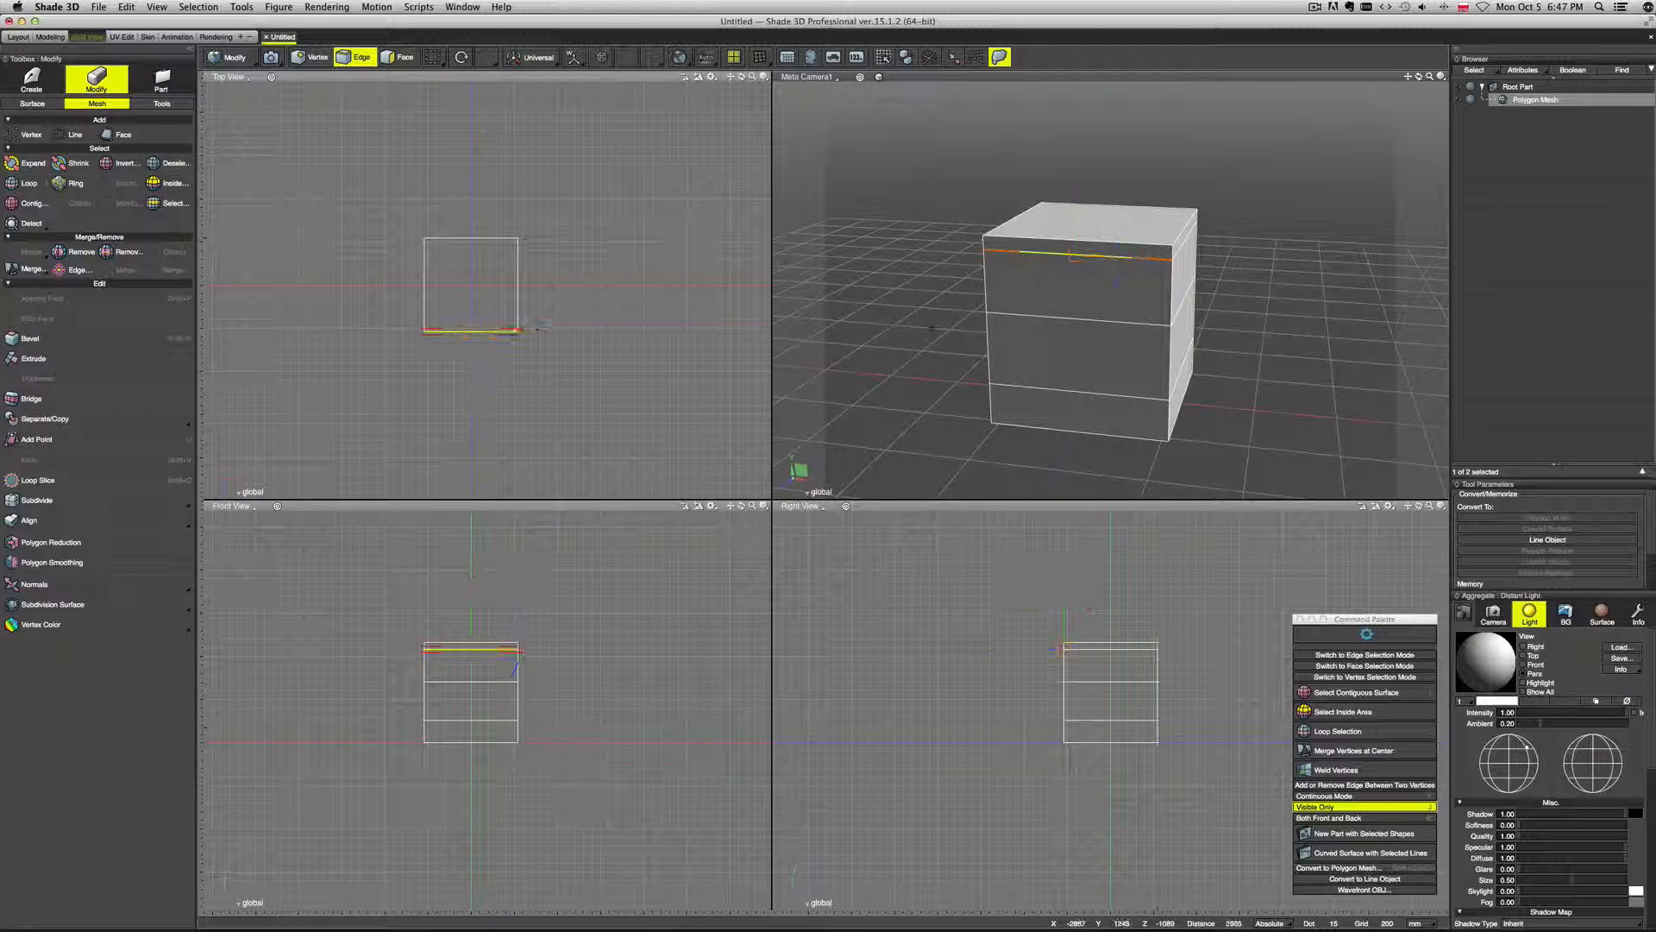
key(shift+c)
click(1018, 252)
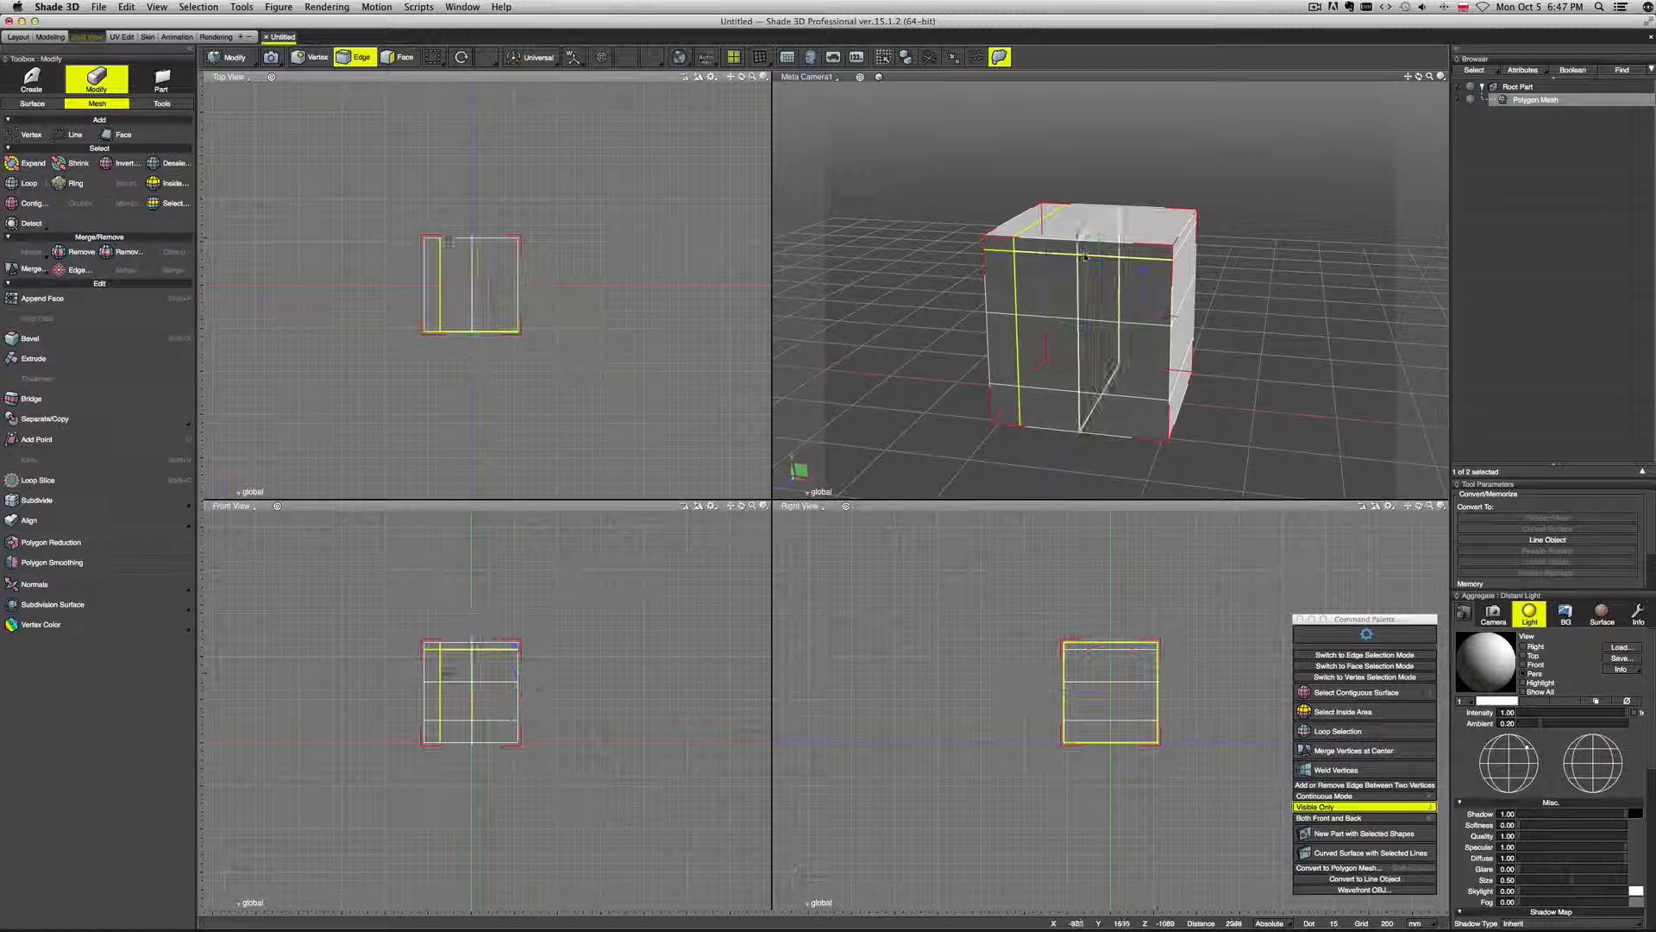
key(shift+c)
click(1143, 259)
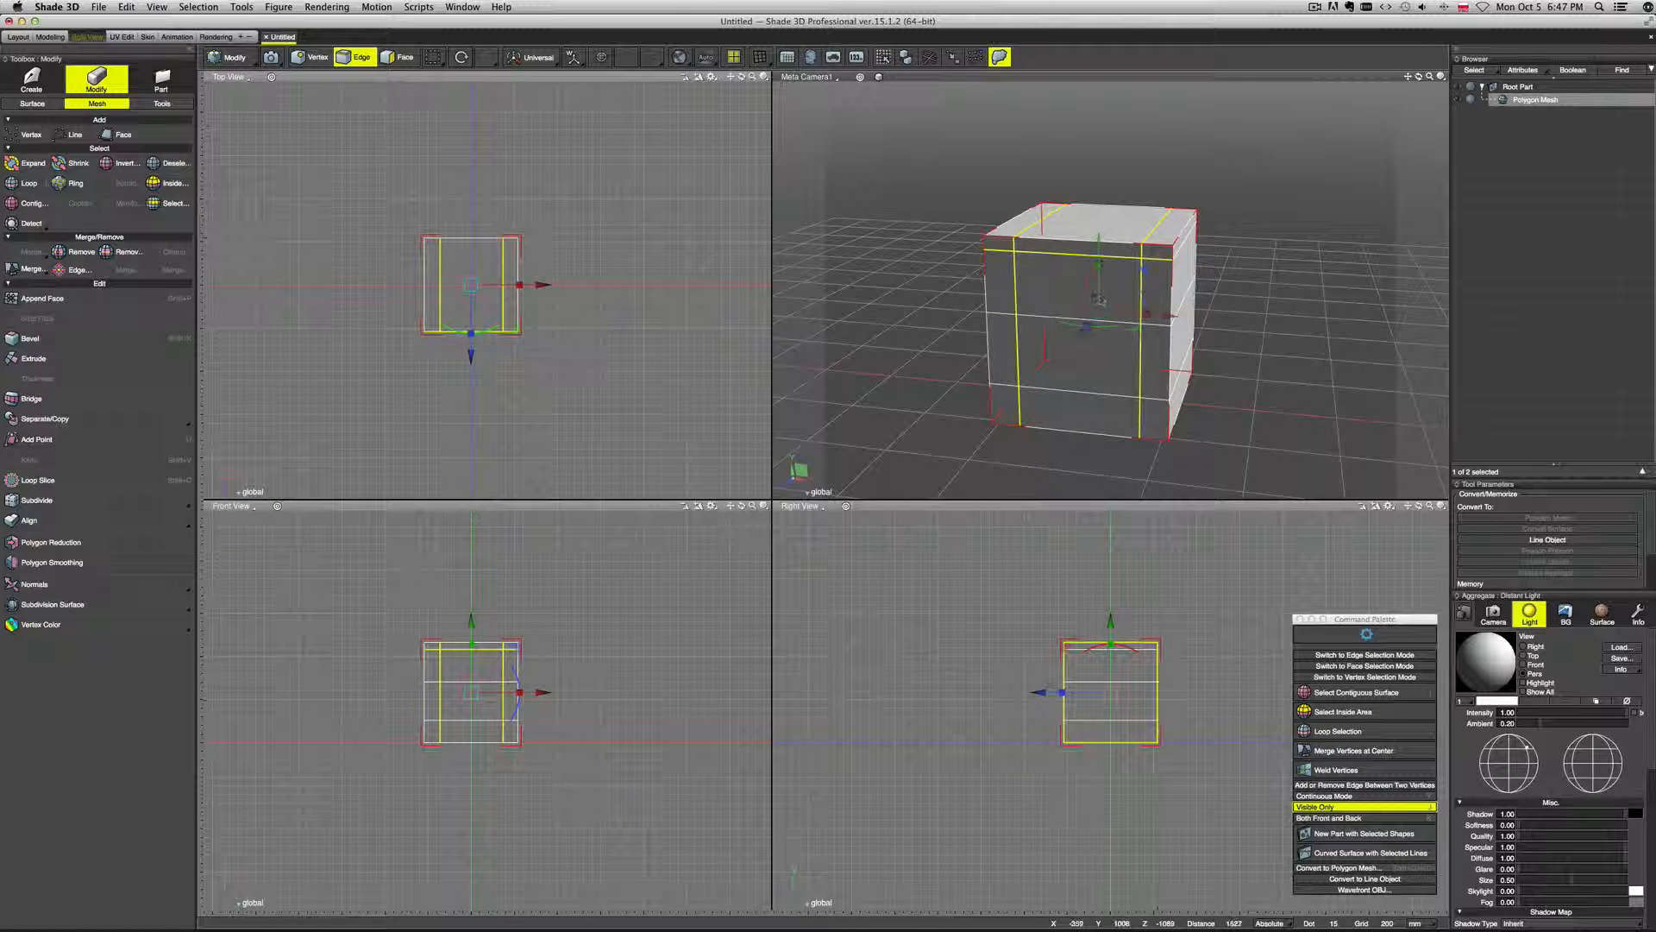
click(1107, 301)
middle_drag(1116, 303, 1191, 331)
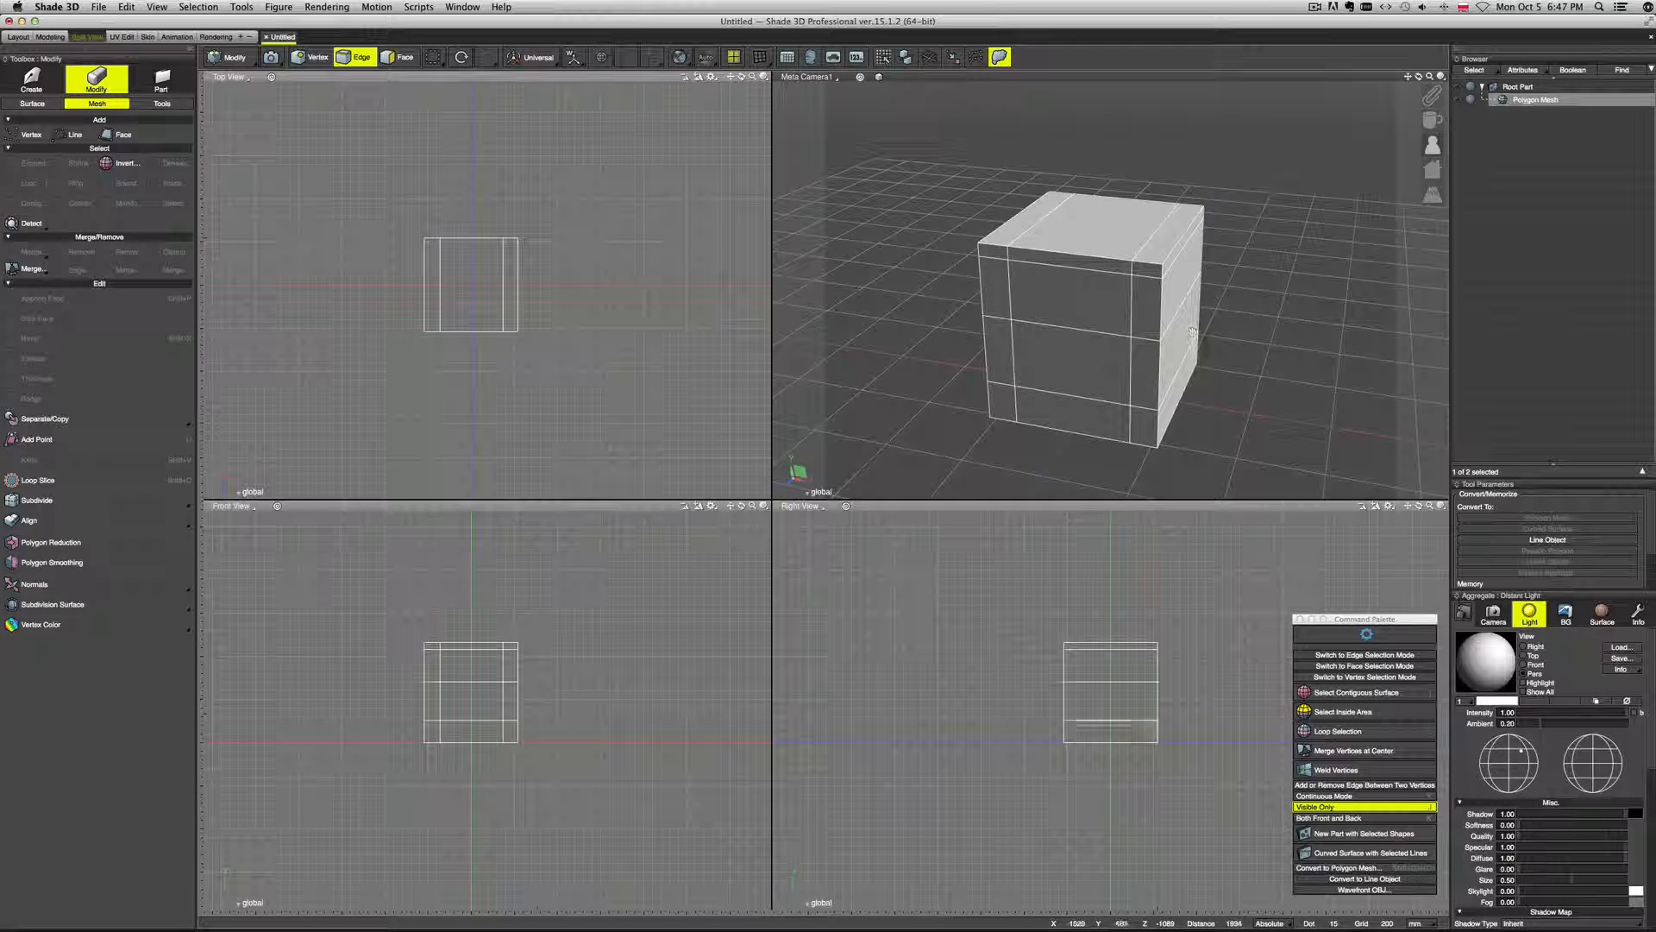
Select the bottom central face on the box's front and extrude it about 1615 mm outward along Z.
key(e)
middle_drag(1113, 394, 1075, 376)
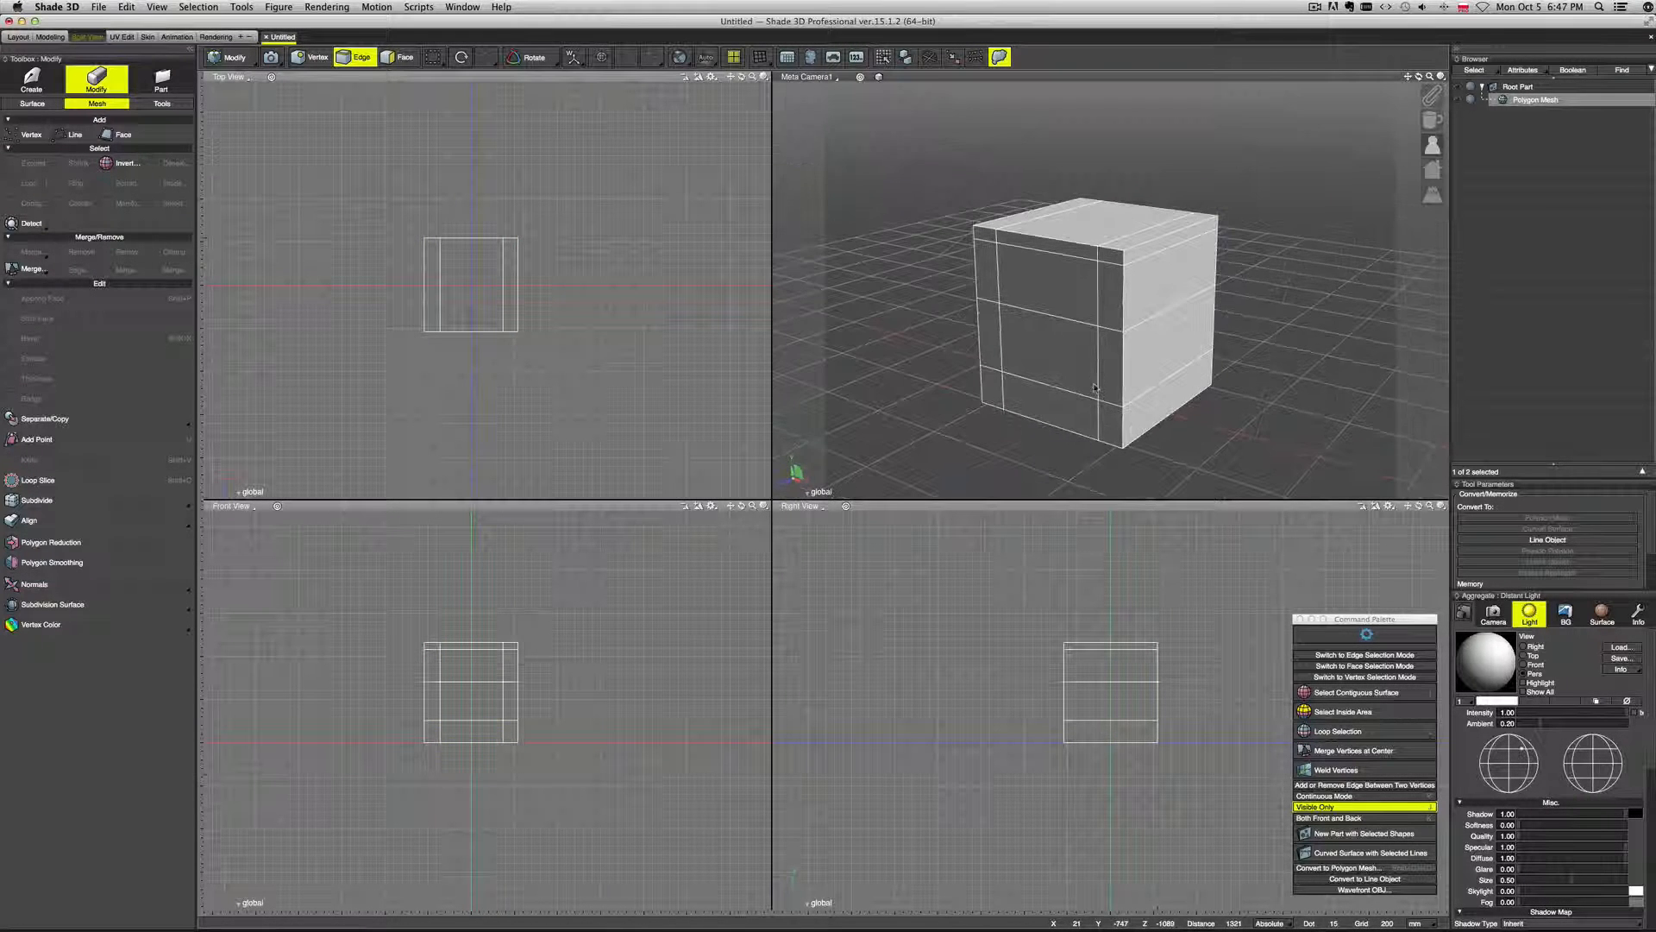
click(1058, 425)
key(d)
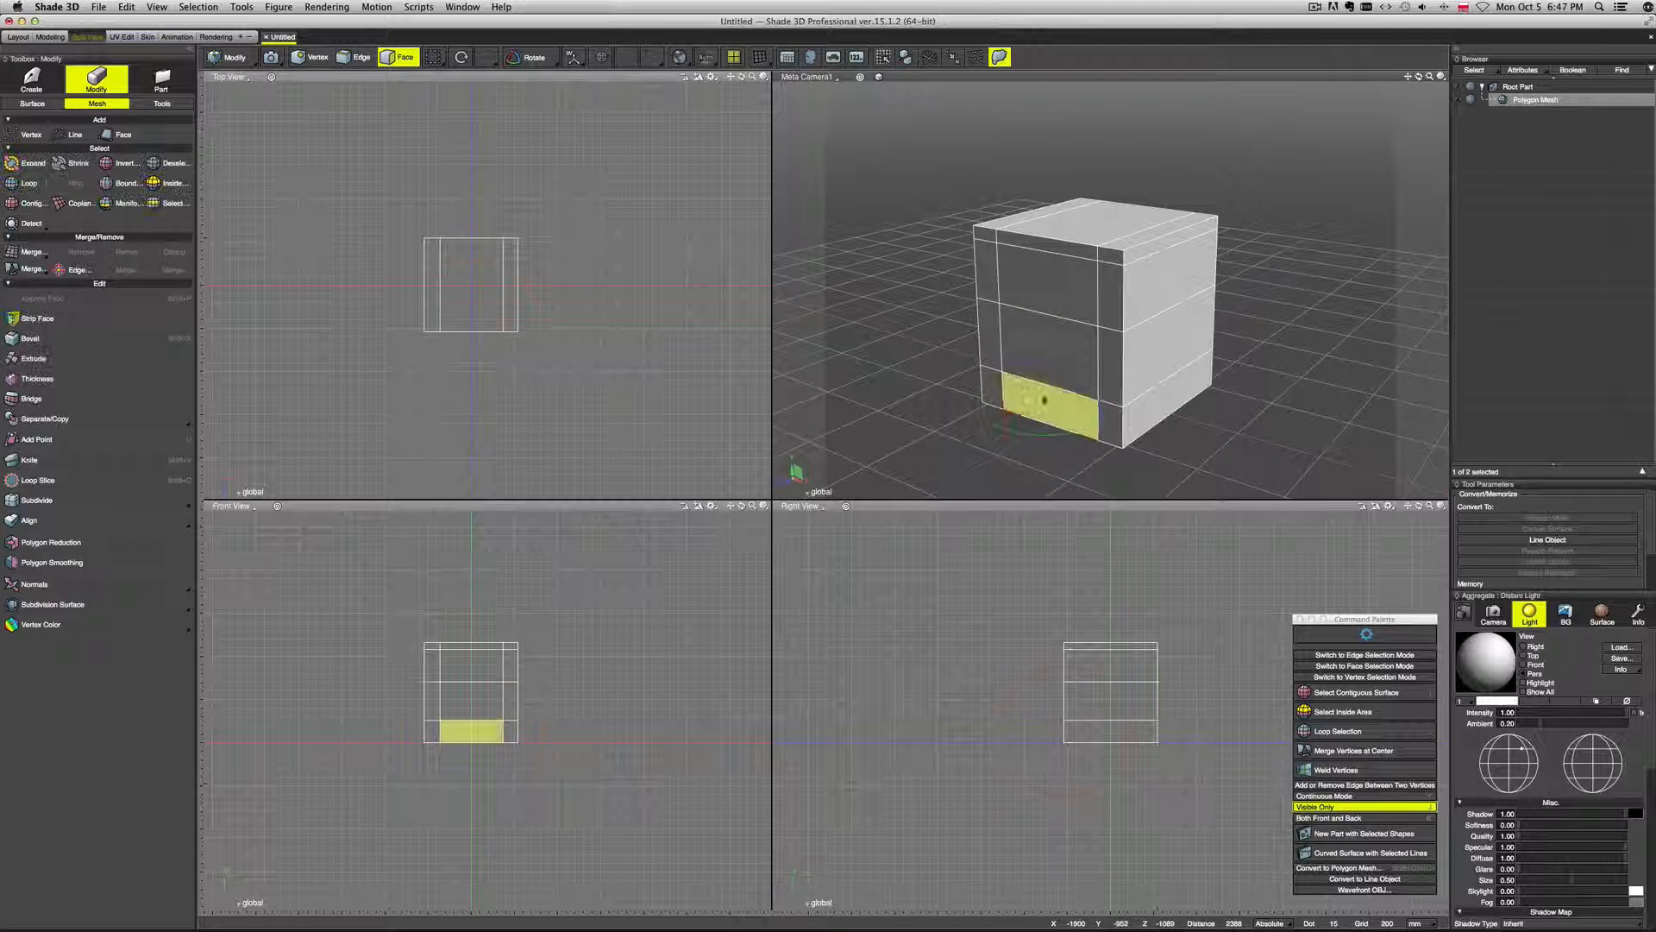
click(1042, 399)
key(w)
alt+drag(987, 421, 881, 458)
middle_drag(1013, 411, 1096, 392)
Extrude the front's central face in the second row from the top outward in two consecutive segments, the second about 1092 mm long.
key(a)
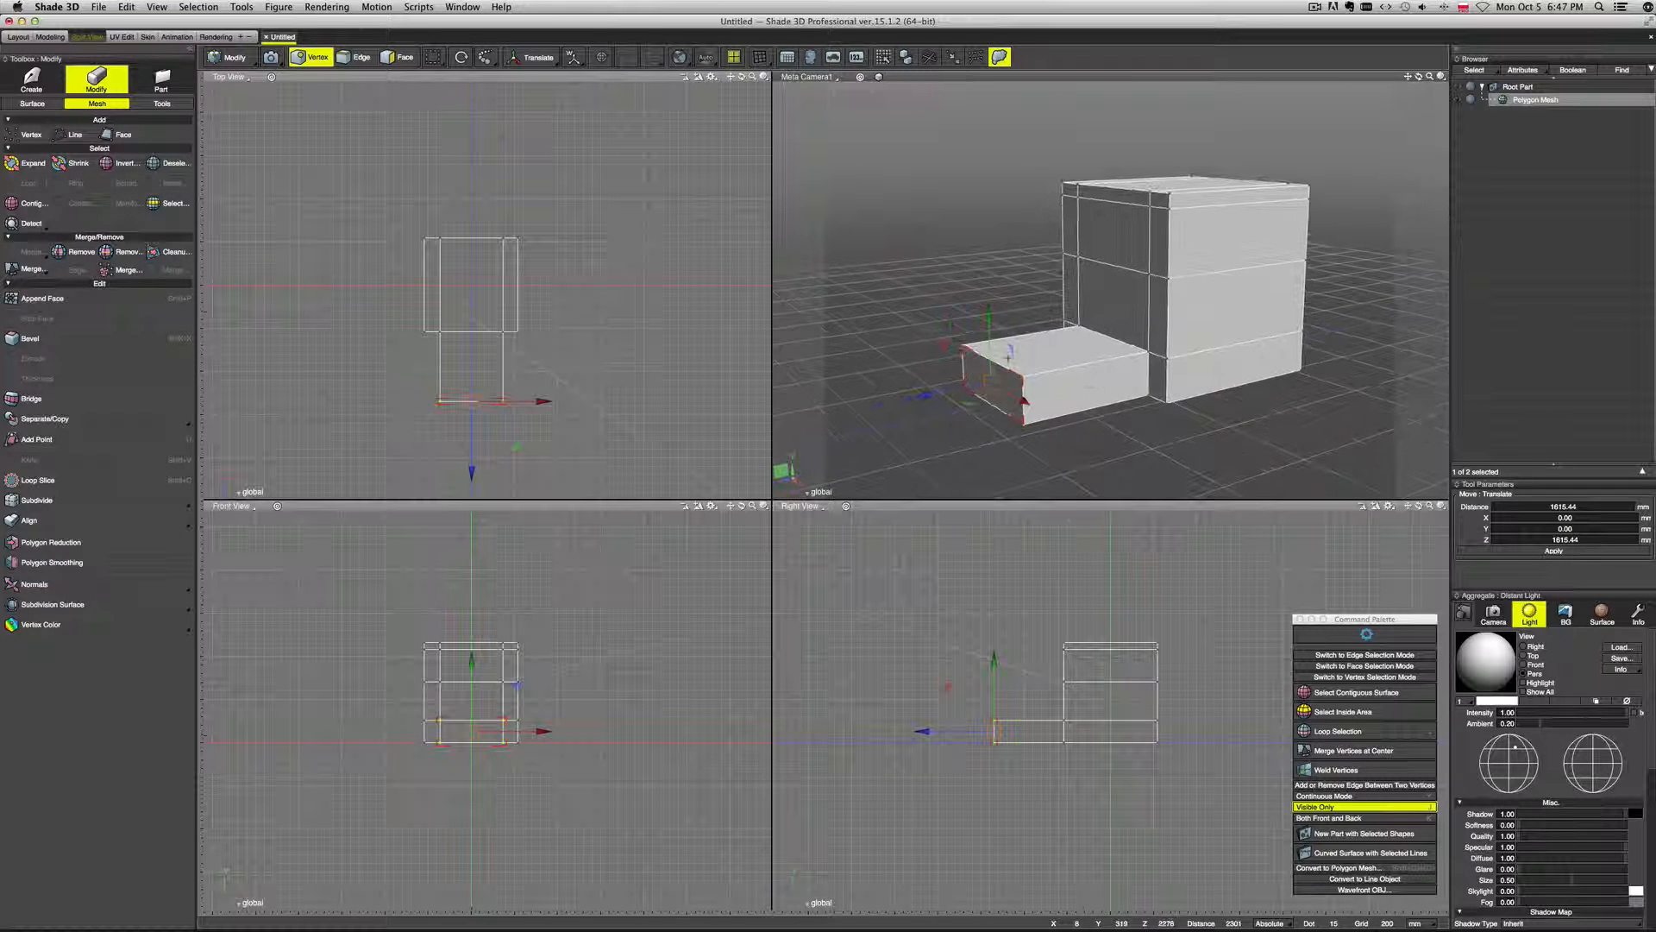
key(3)
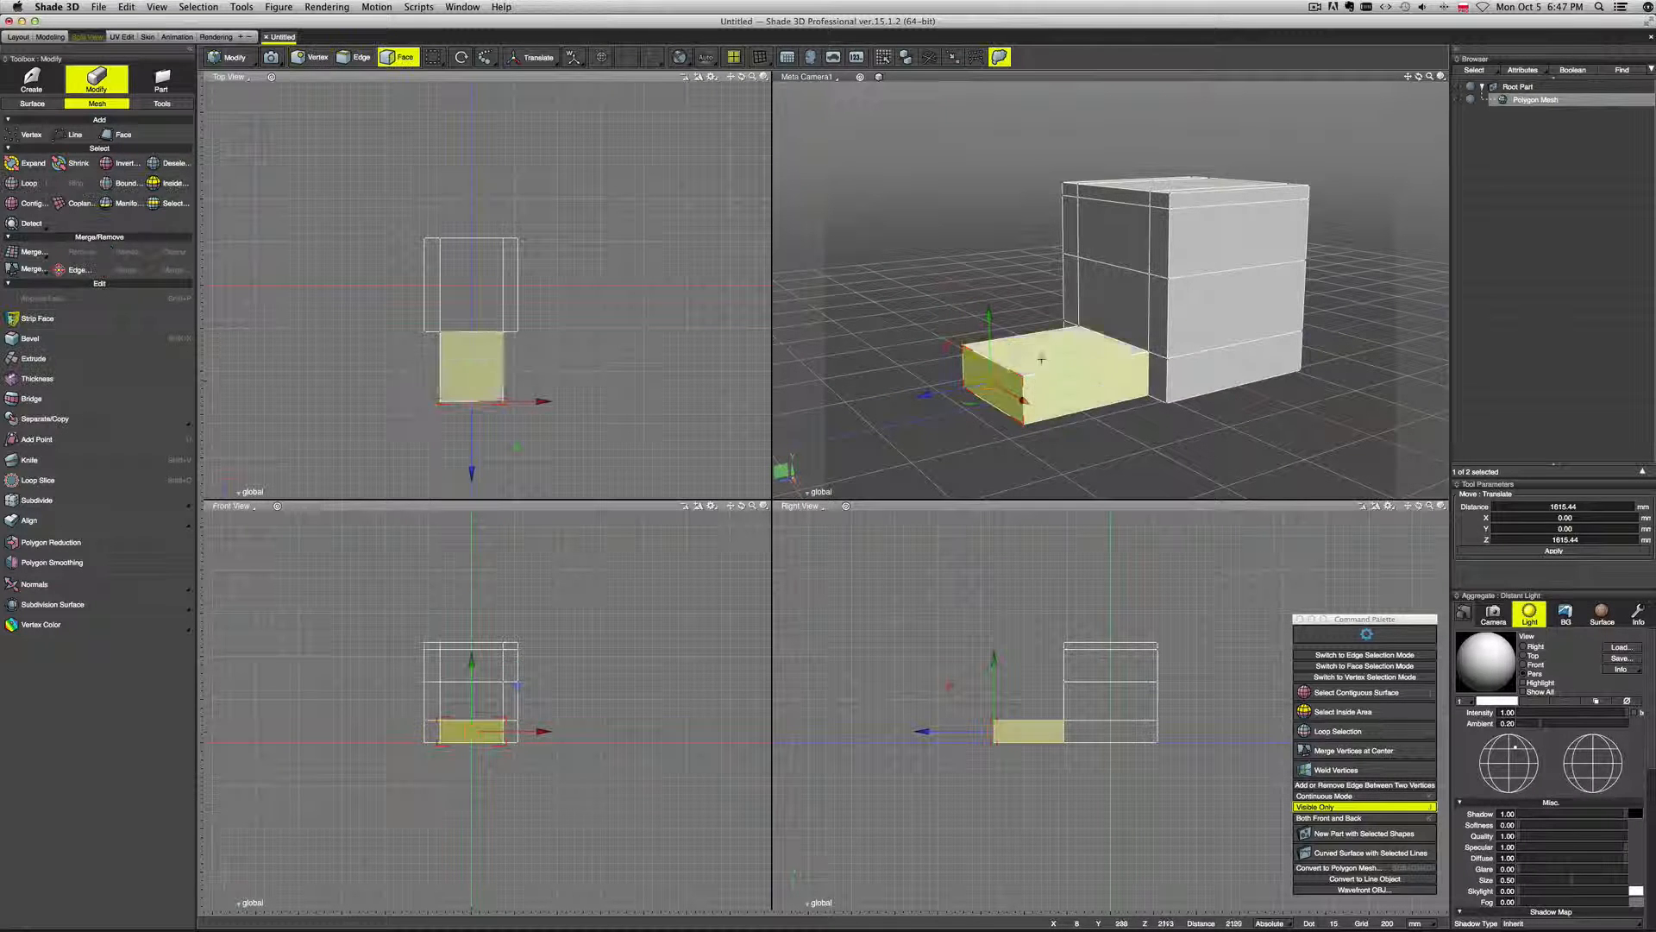
click(1085, 249)
drag(1085, 250, 835, 256)
scroll(1048, 315, down, 2)
mouse_move(1160, 344)
middle_down()
mouse_move(1235, 360)
mouse_move(1183, 347)
middle_up()
Extrude the side face of the upper arm's inner segment about 2008 mm in the positive X direction.
click(1065, 266)
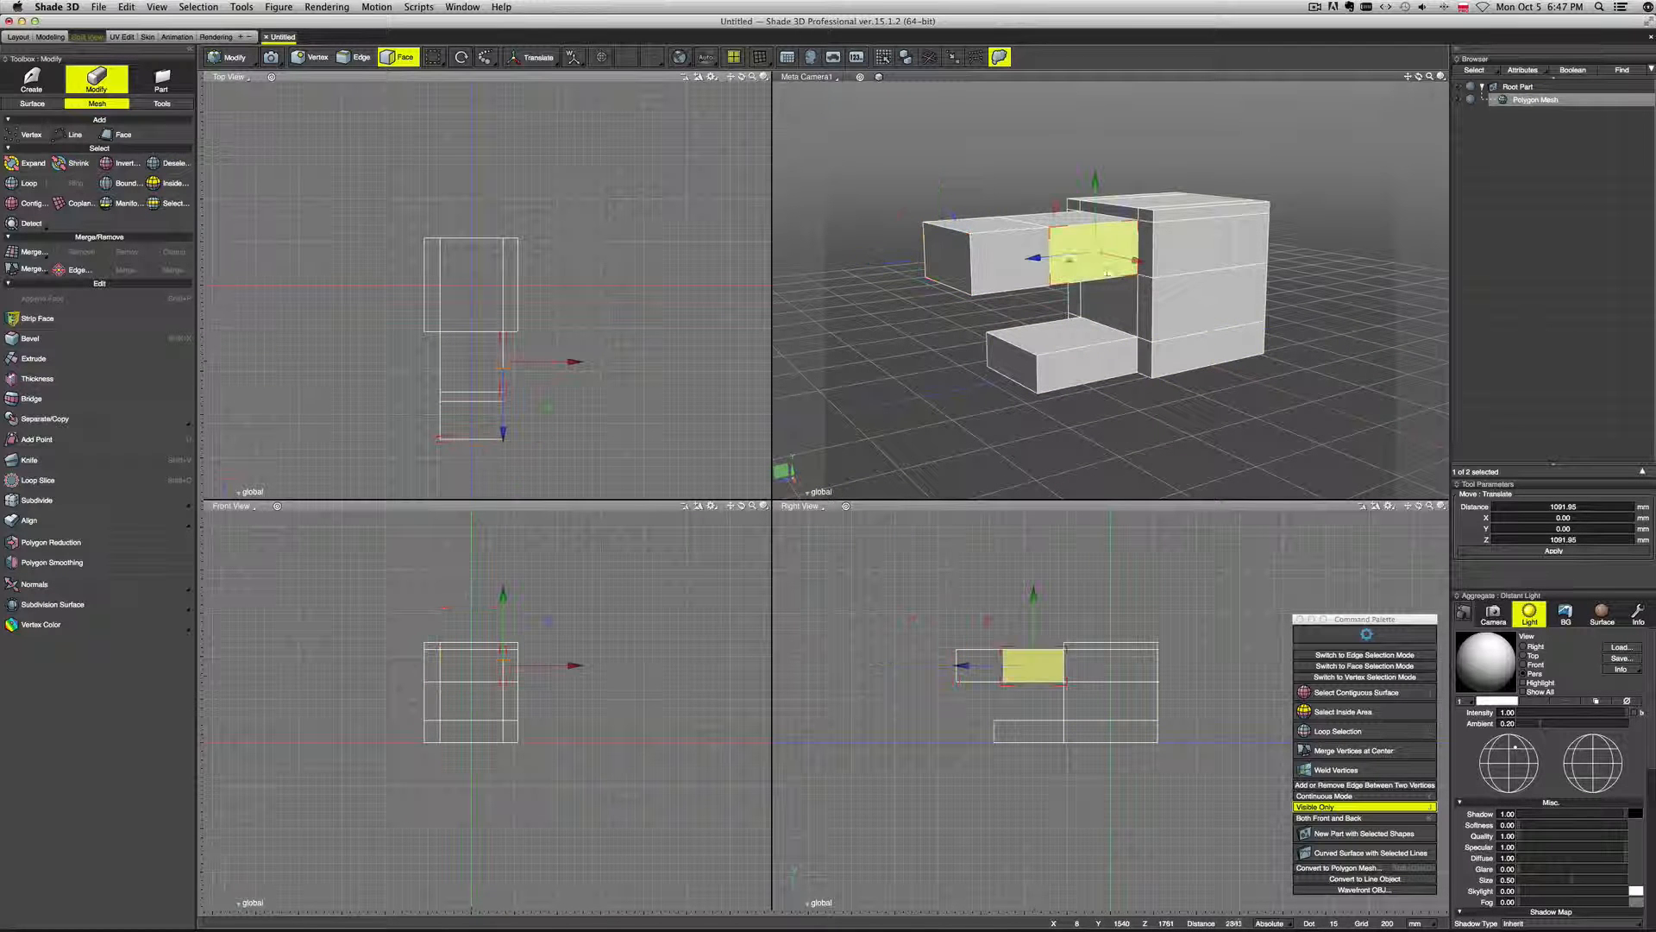
mouse_move(1182, 356)
middle_down()
mouse_move(1202, 383)
mouse_move(1255, 386)
mouse_move(1191, 366)
middle_up()
alt+drag(1092, 258, 1254, 289)
scroll(1255, 289, down, 4)
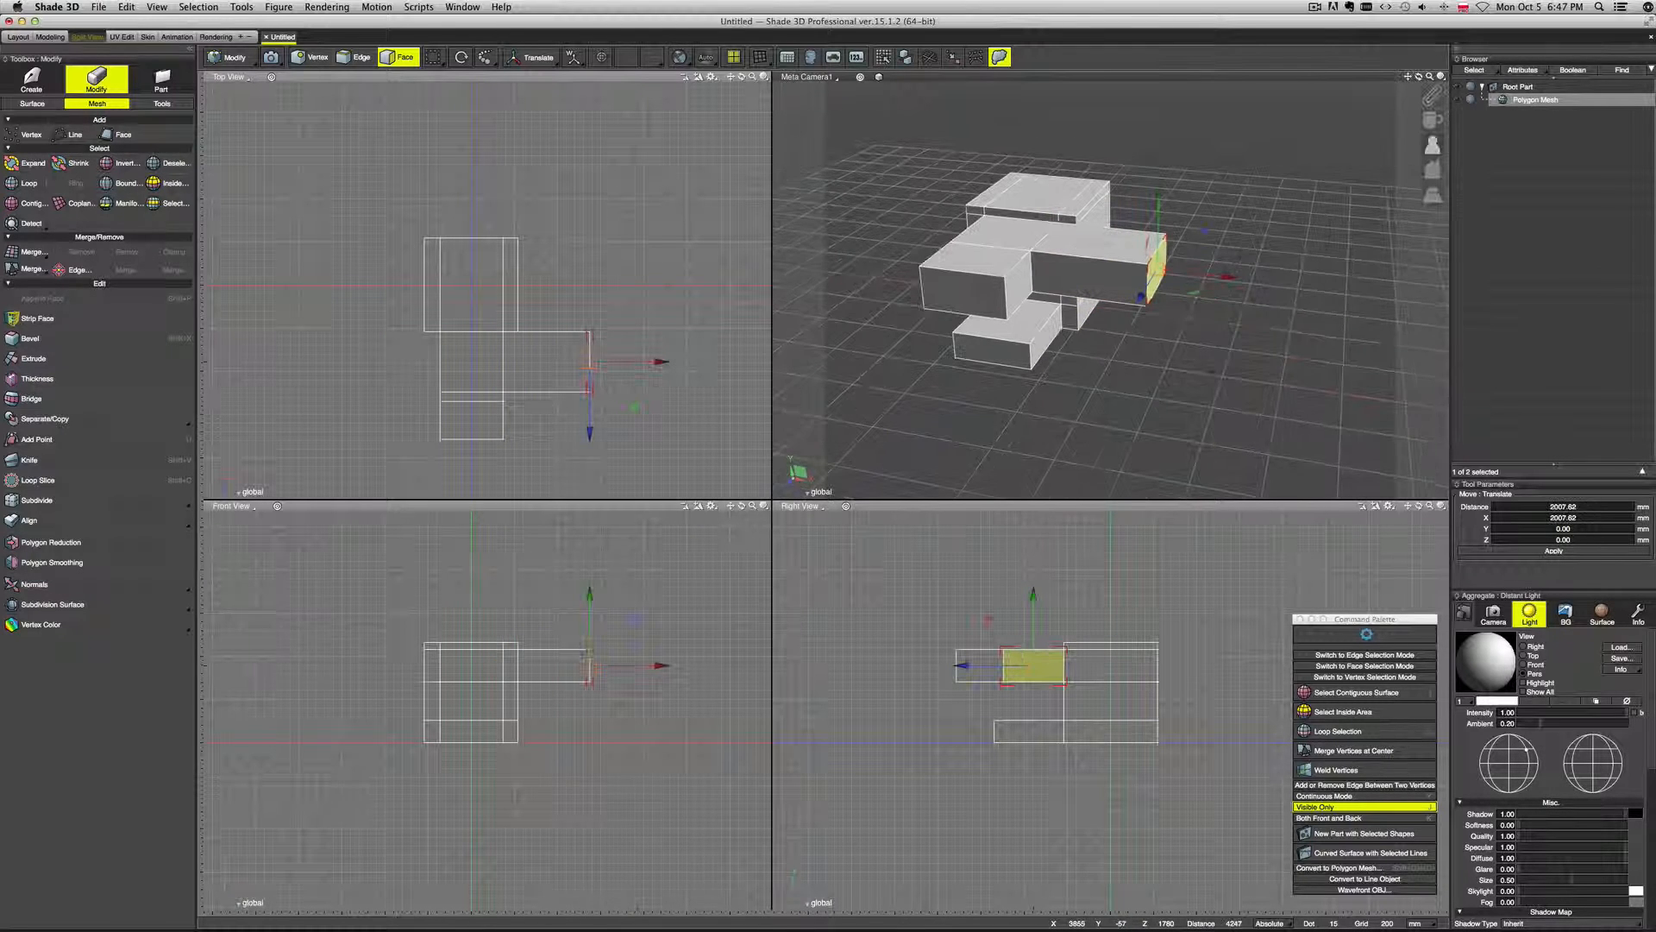
Extrude the opposite side face of the inner arm segment about 2201 mm in the negative X direction.
middle_drag(1211, 371, 1337, 375)
click(1094, 283)
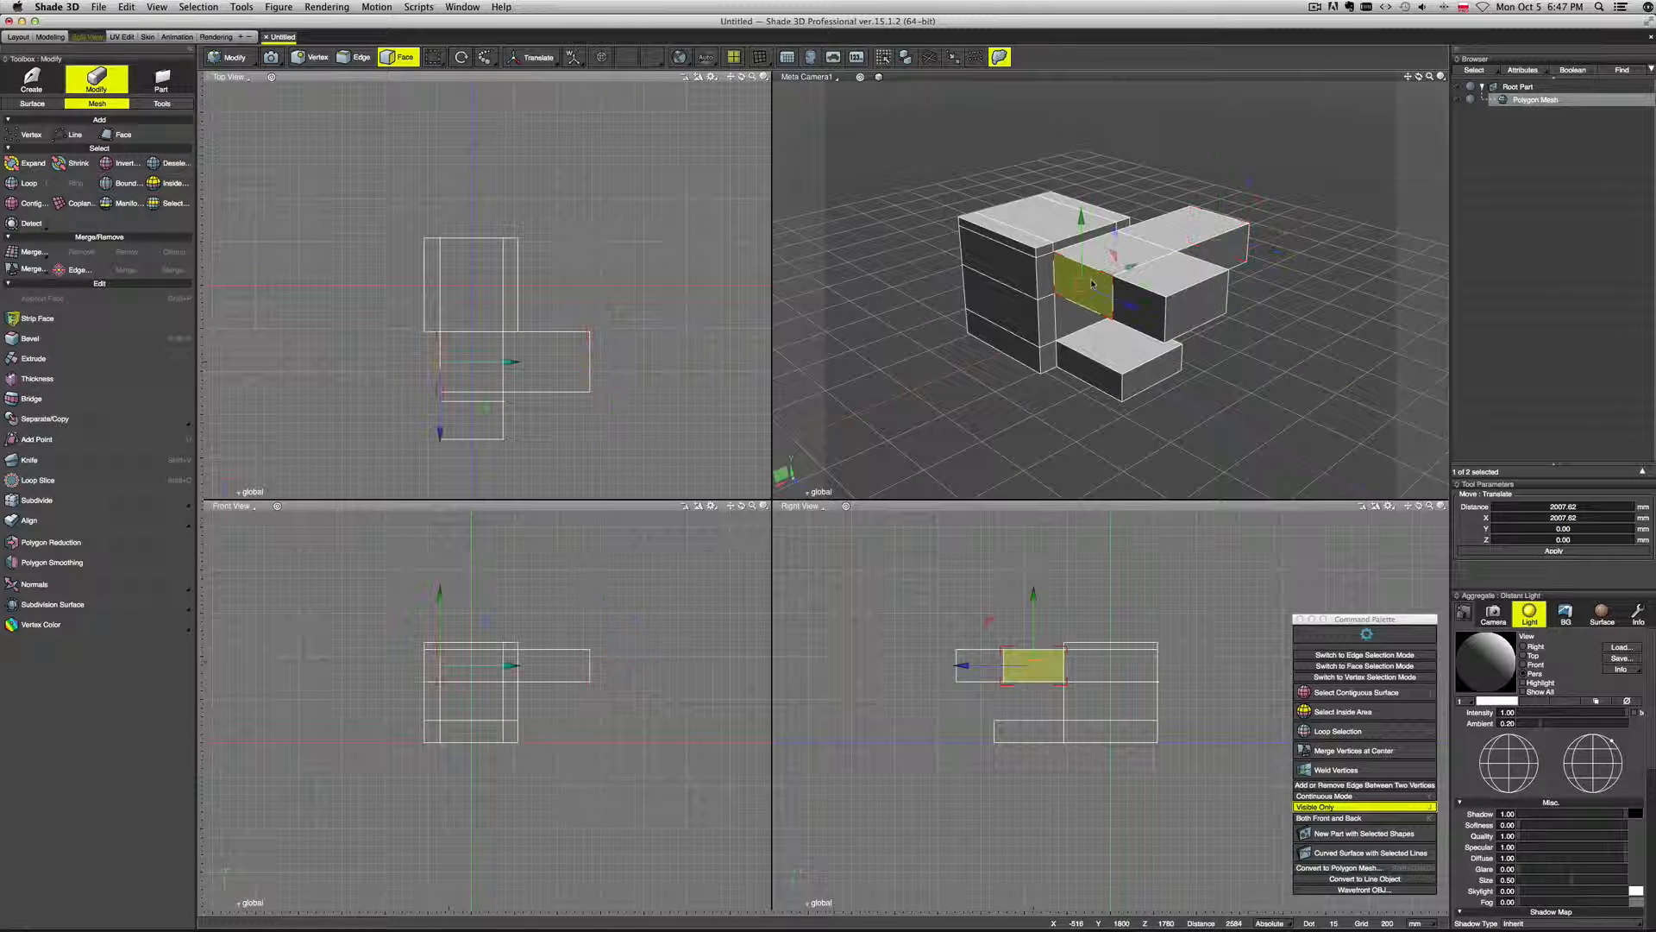
alt+drag(1127, 270, 1015, 305)
middle_drag(1228, 386, 1153, 392)
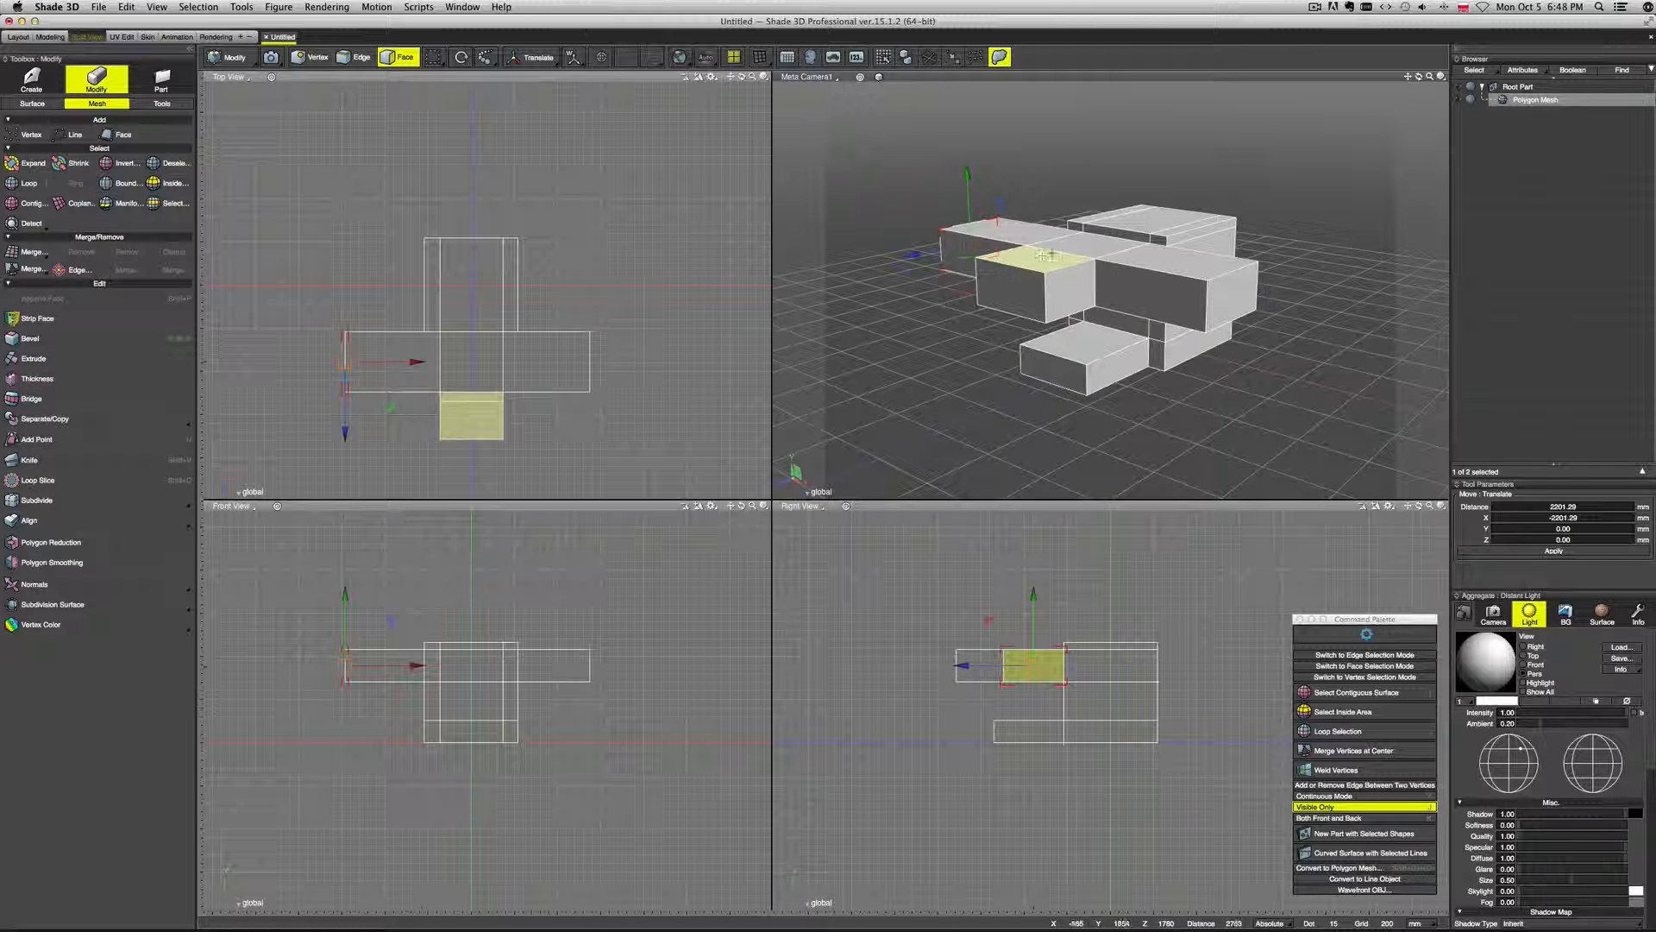
Bevel the central top face of the cross-shaped arm upward and outward to a scale of 2.28 and a size of about 860 mm.
click(471, 362)
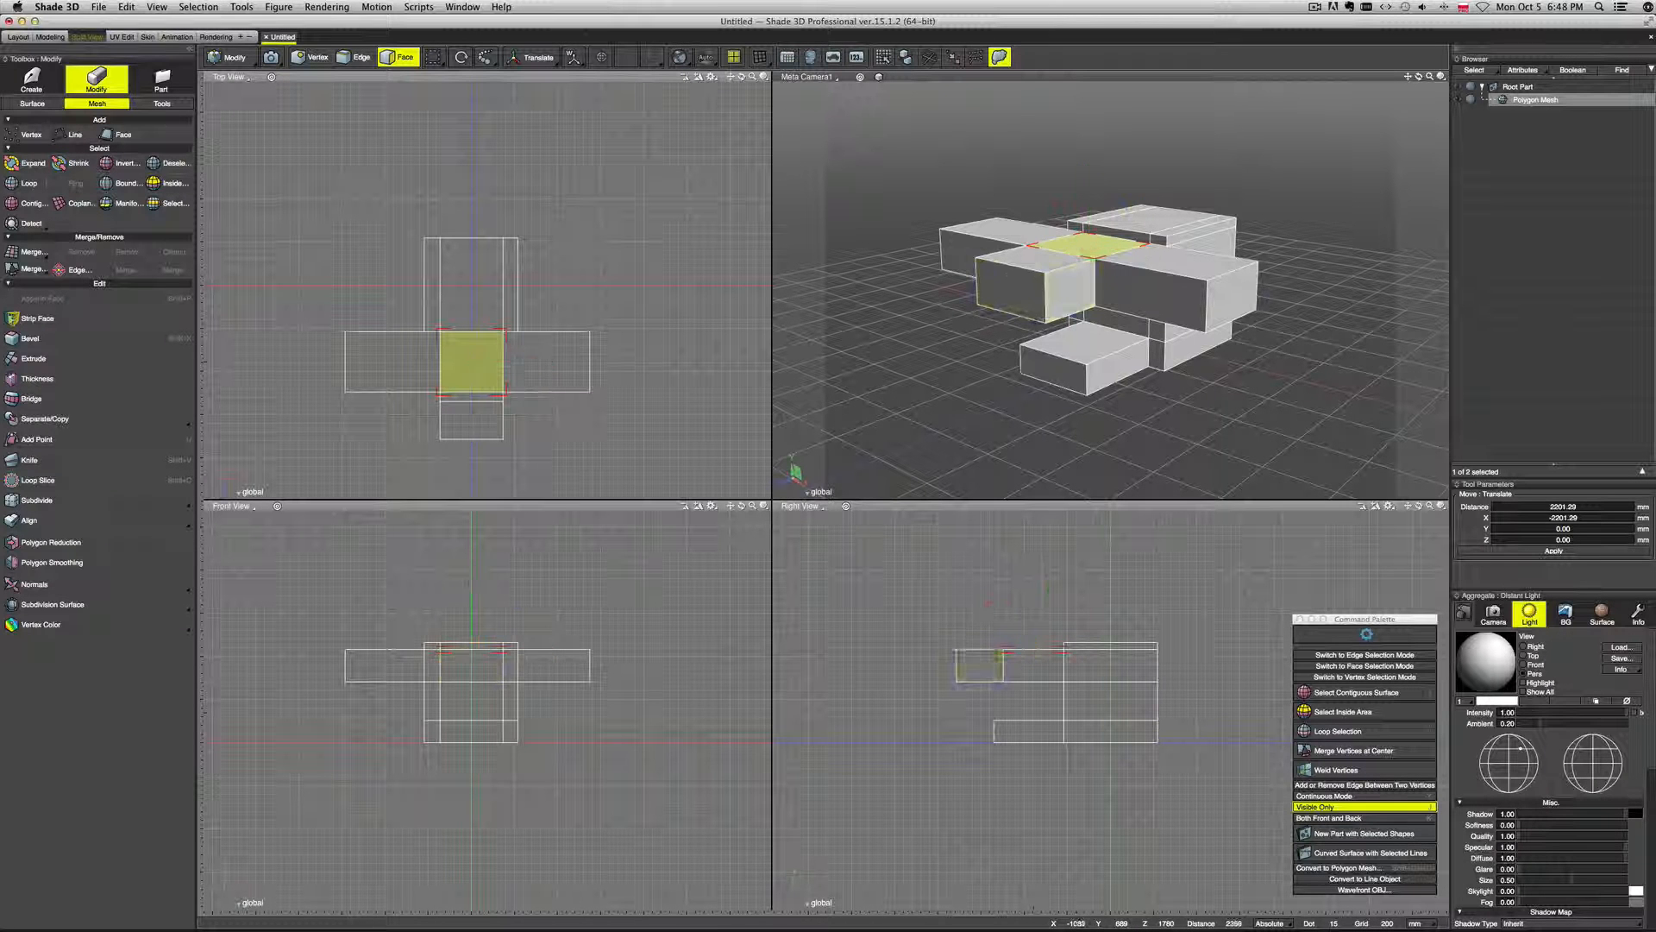
key(shift+x)
drag(1100, 235, 1145, 199)
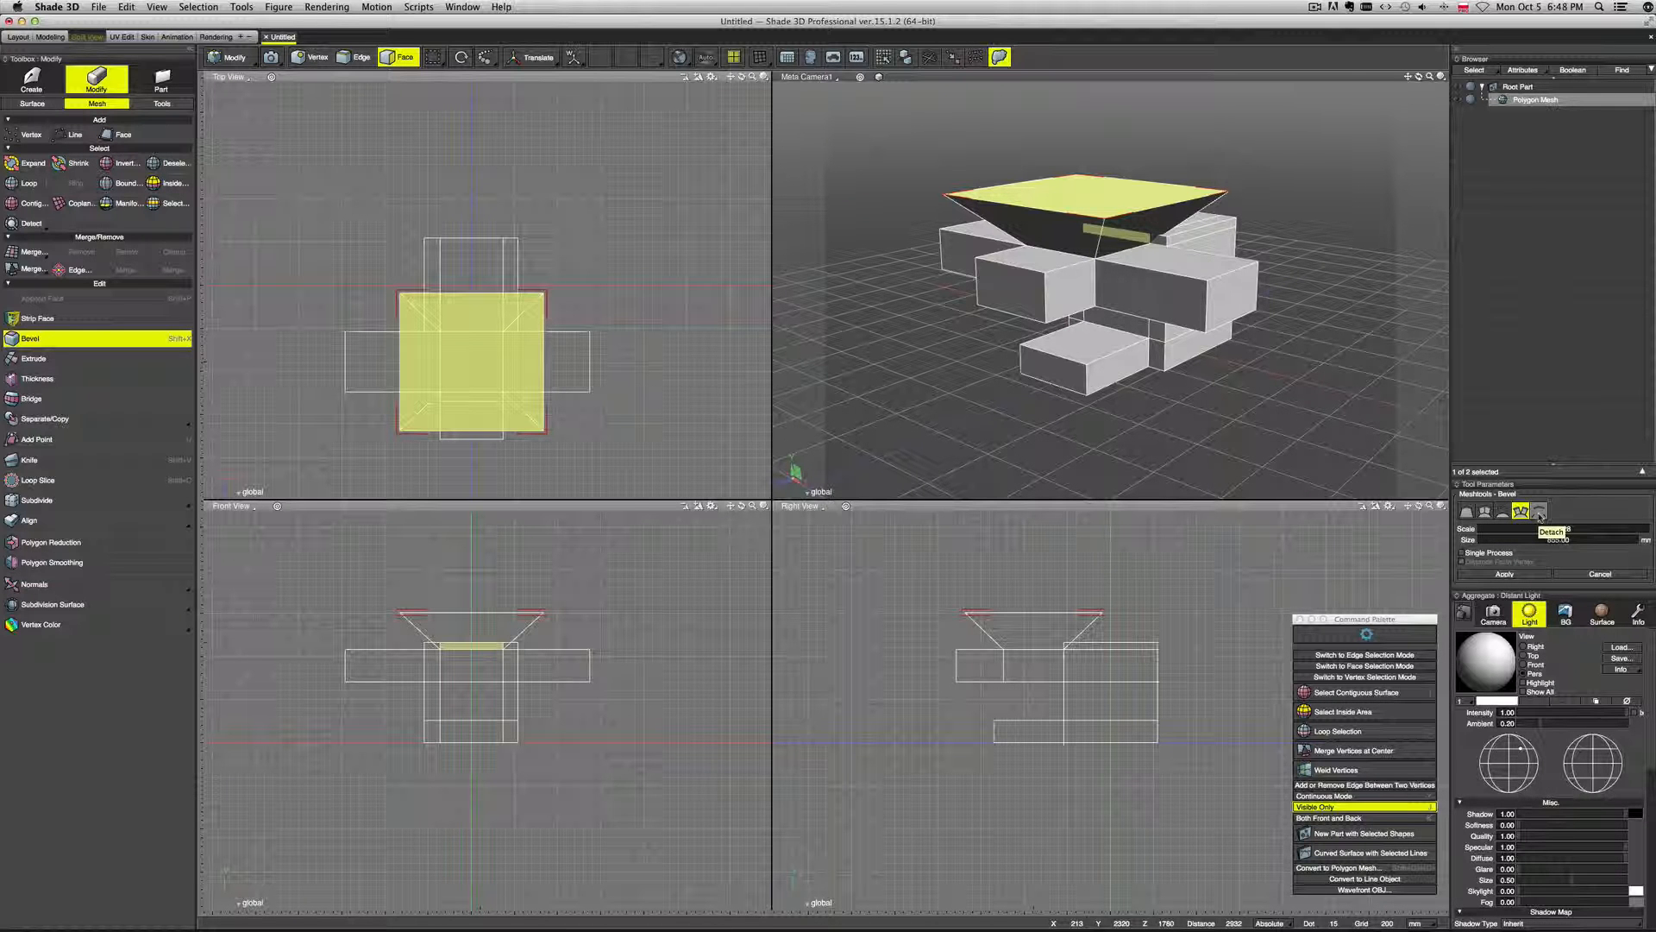
mouse_move(1305, 408)
middle_down()
mouse_move(1266, 419)
mouse_move(1278, 412)
middle_up()
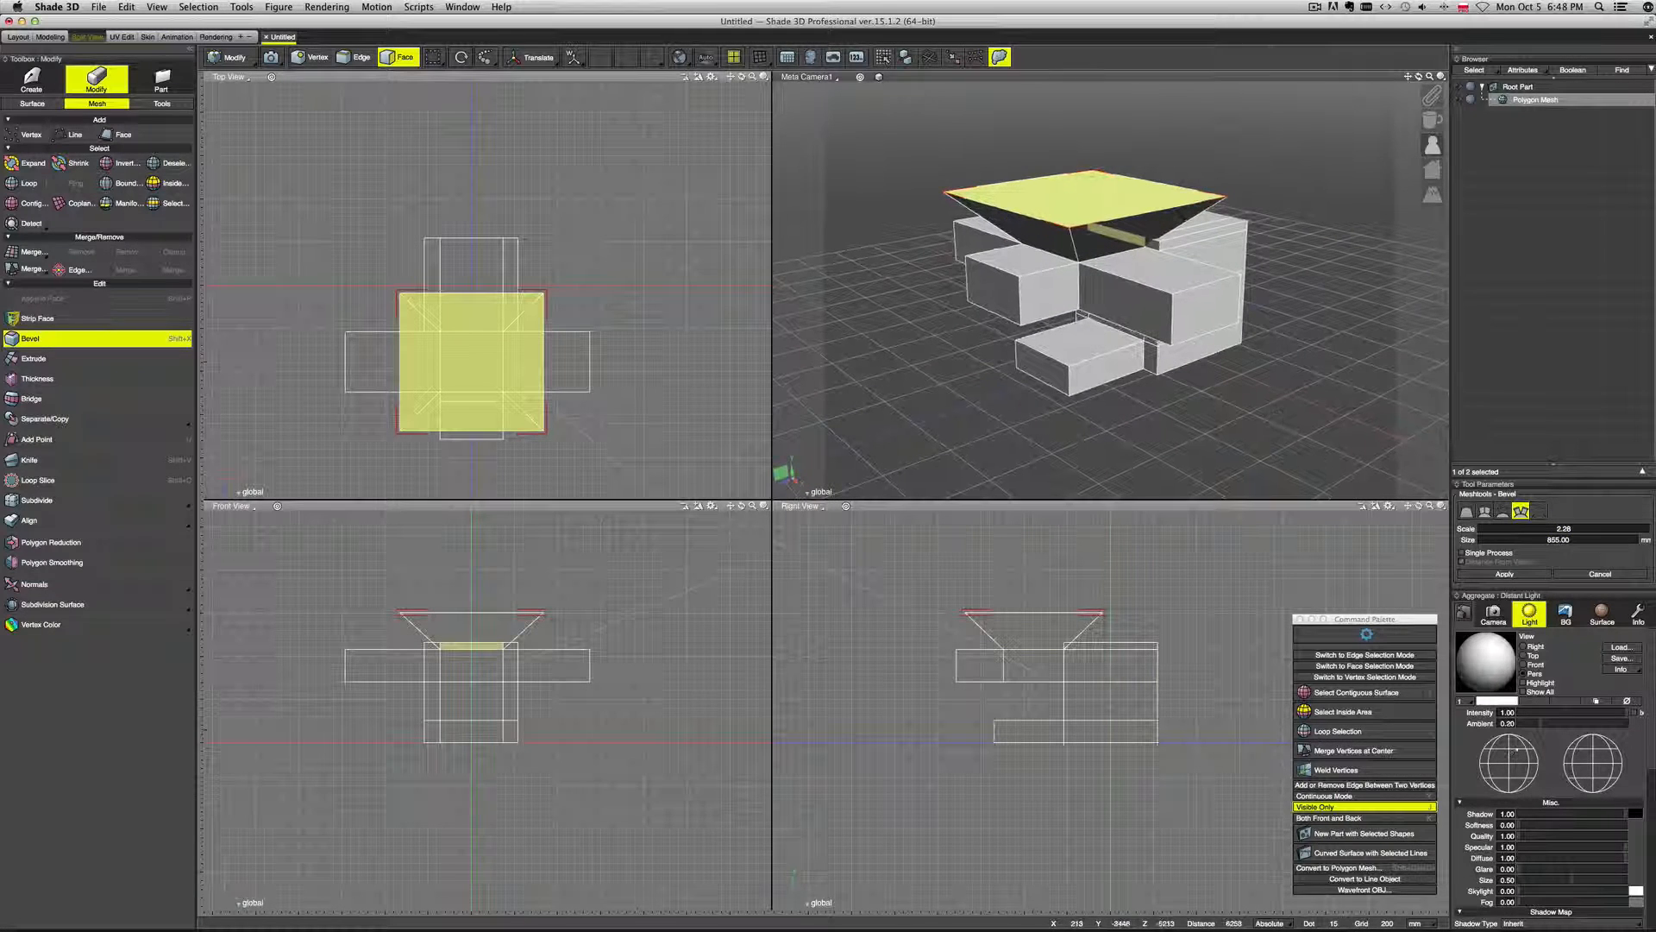
click(1505, 573)
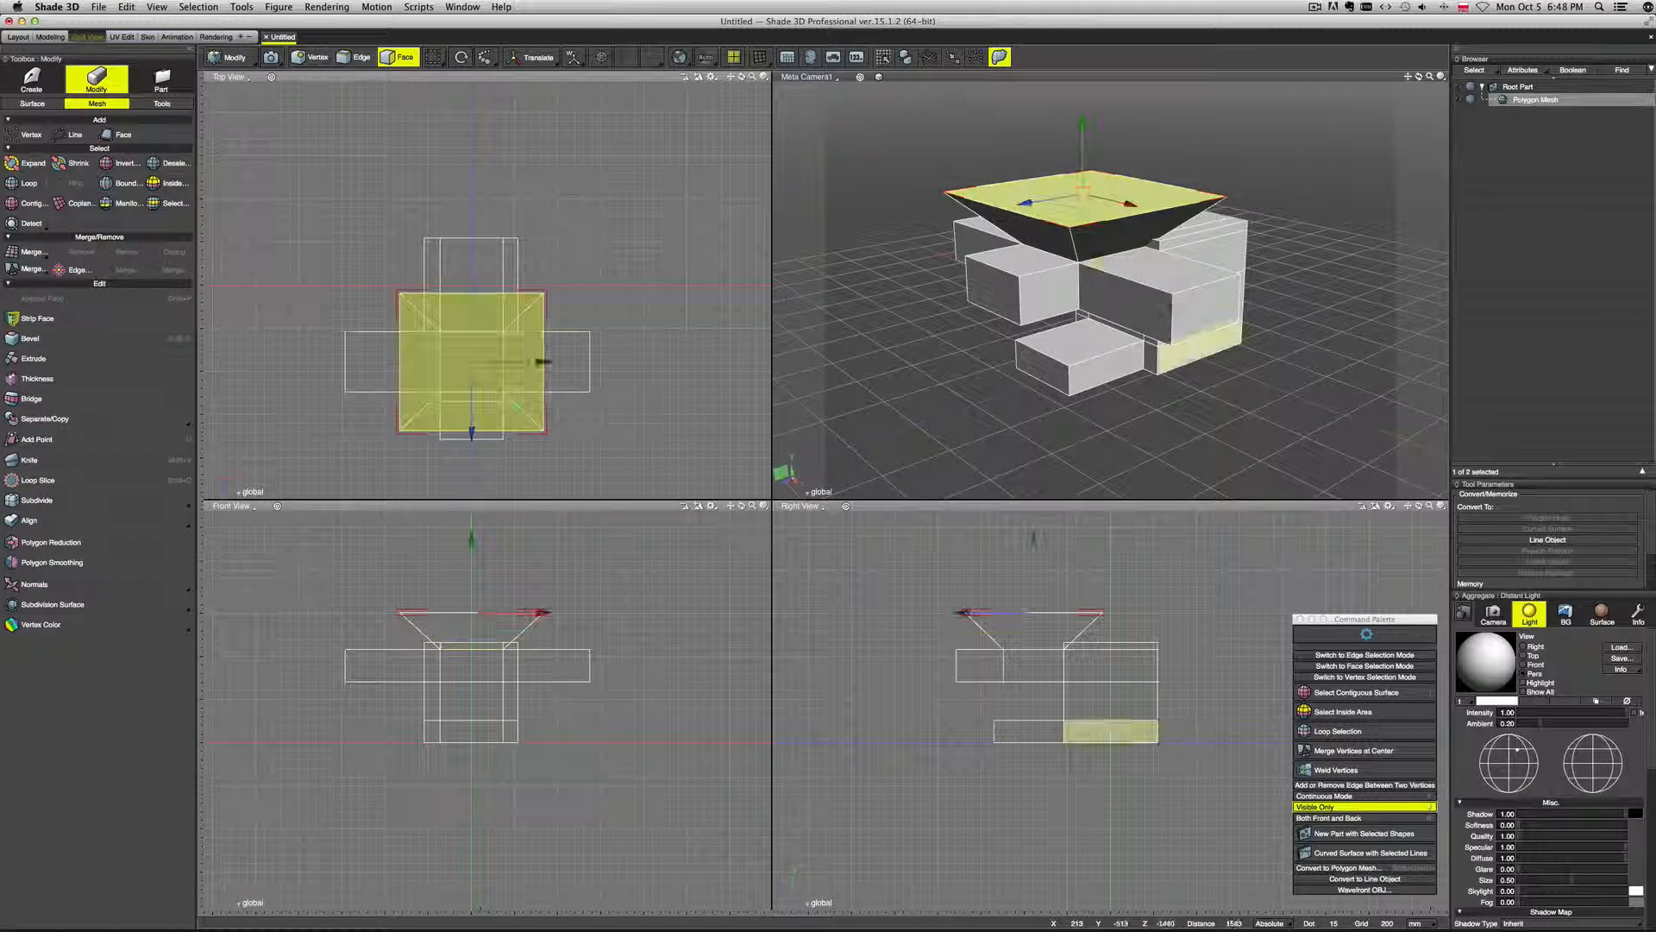
Extrude the widened top face straight up by about 667 mm.
middle_drag(1258, 303, 1113, 227)
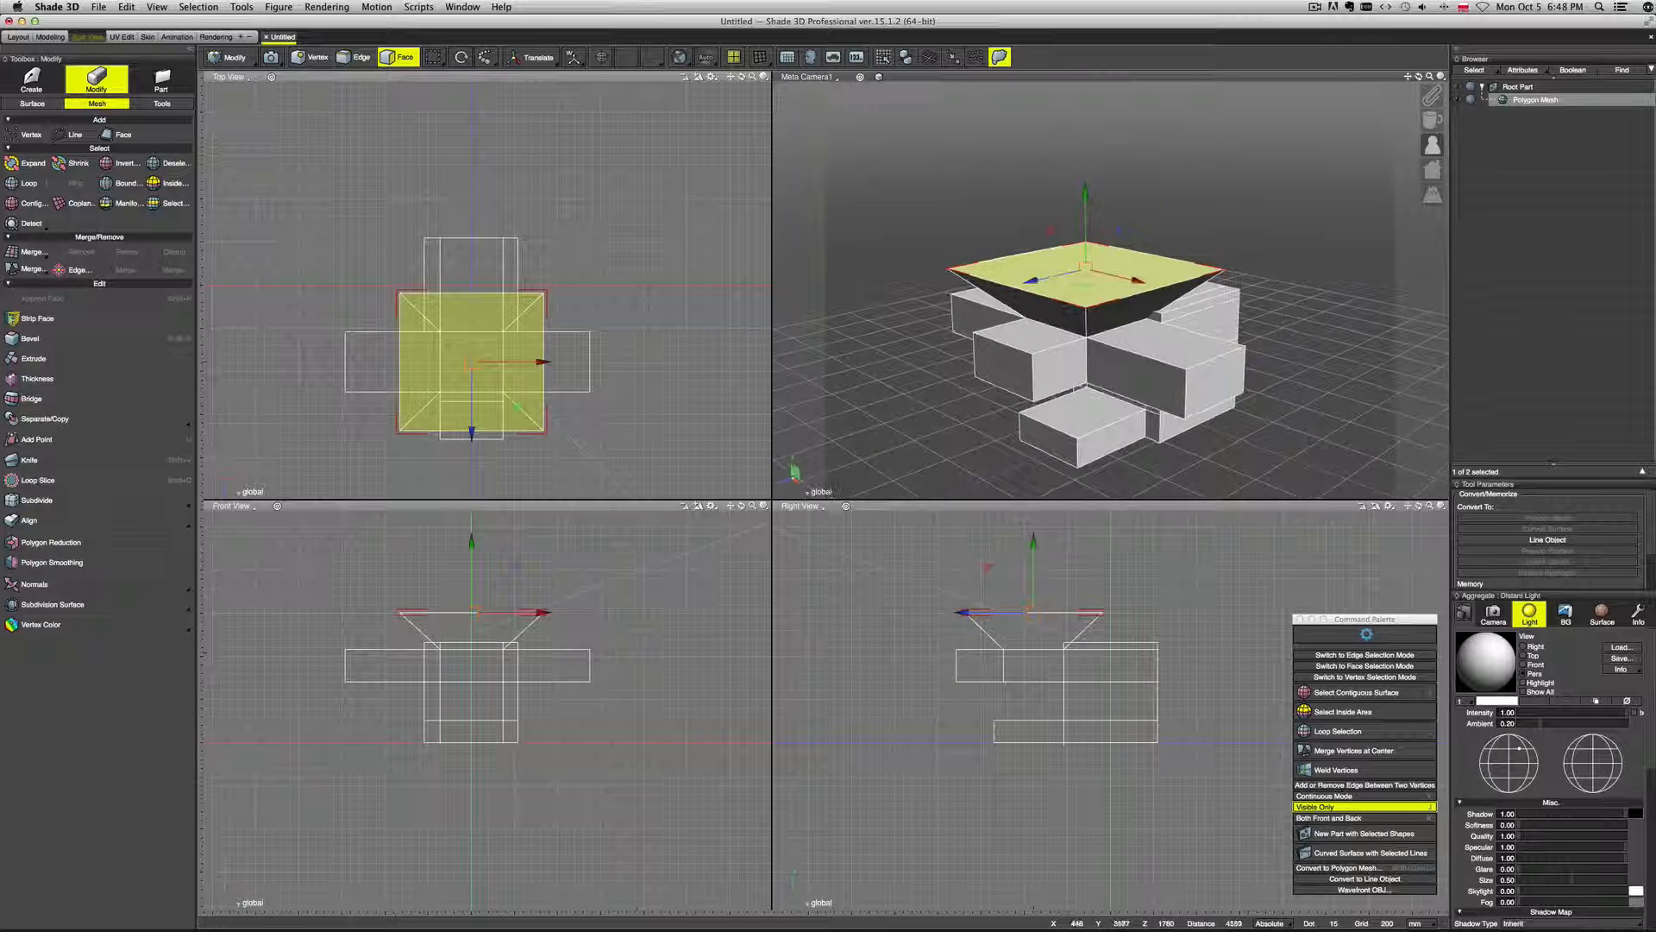
drag(1085, 204, 1085, 166)
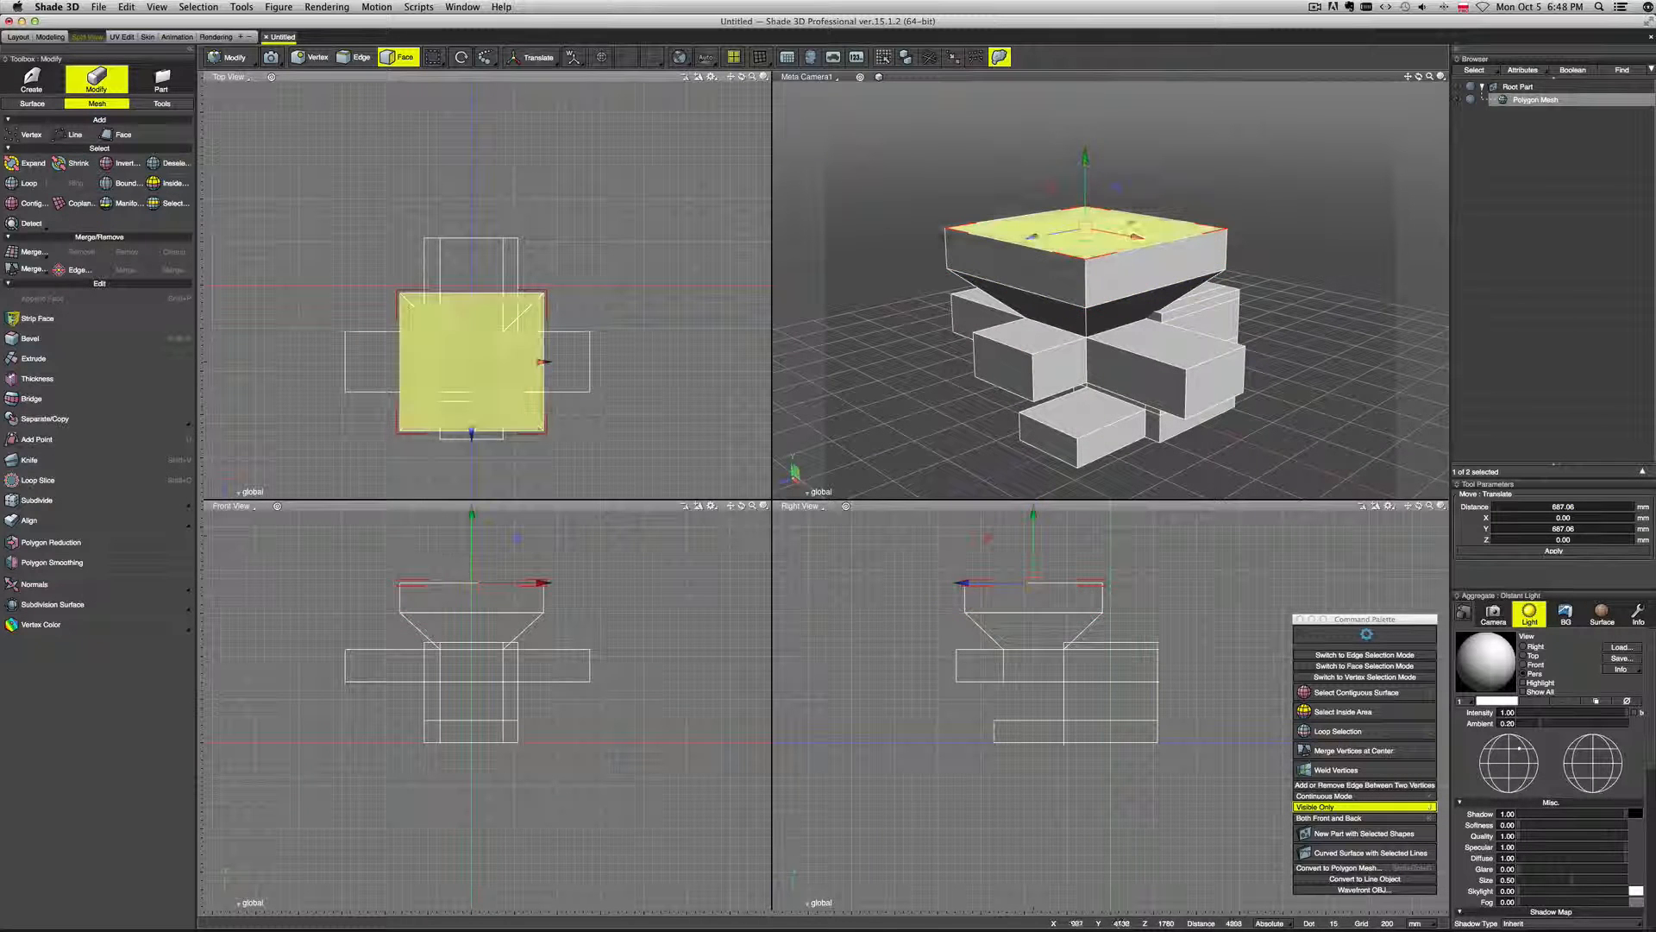
mouse_move(1231, 371)
middle_down()
mouse_move(1277, 376)
mouse_move(1258, 375)
middle_up()
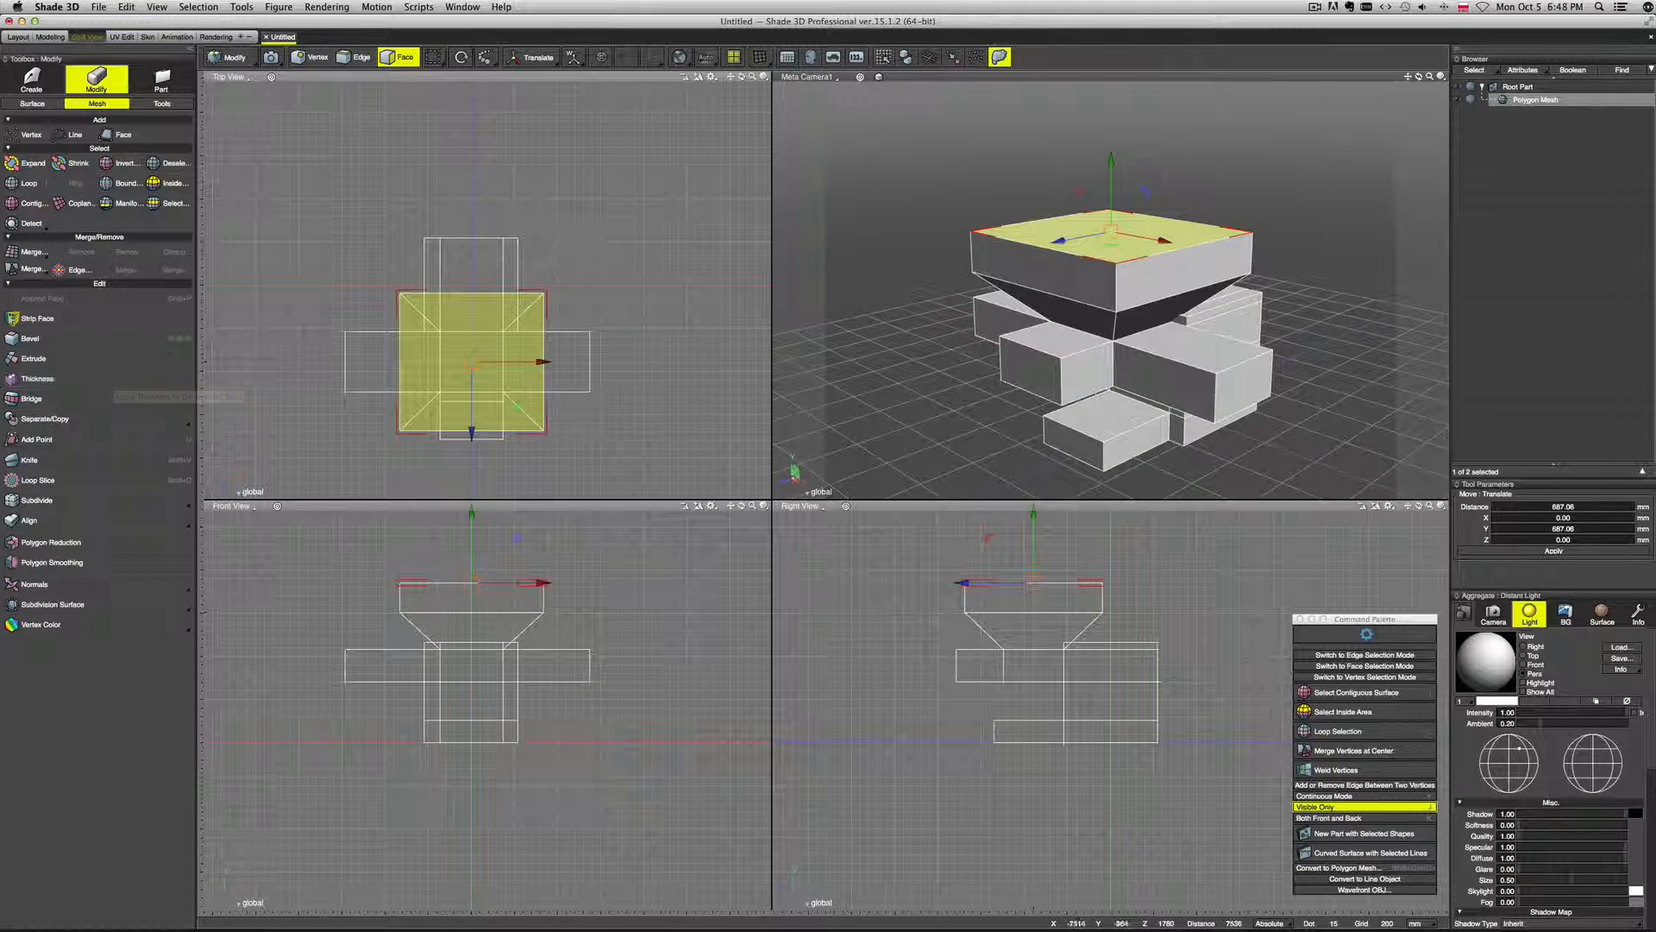
Create a polygon mesh rectangle in the top view, clear of the cross-shaped mesh toward positive X and negative Z.
key(Return)
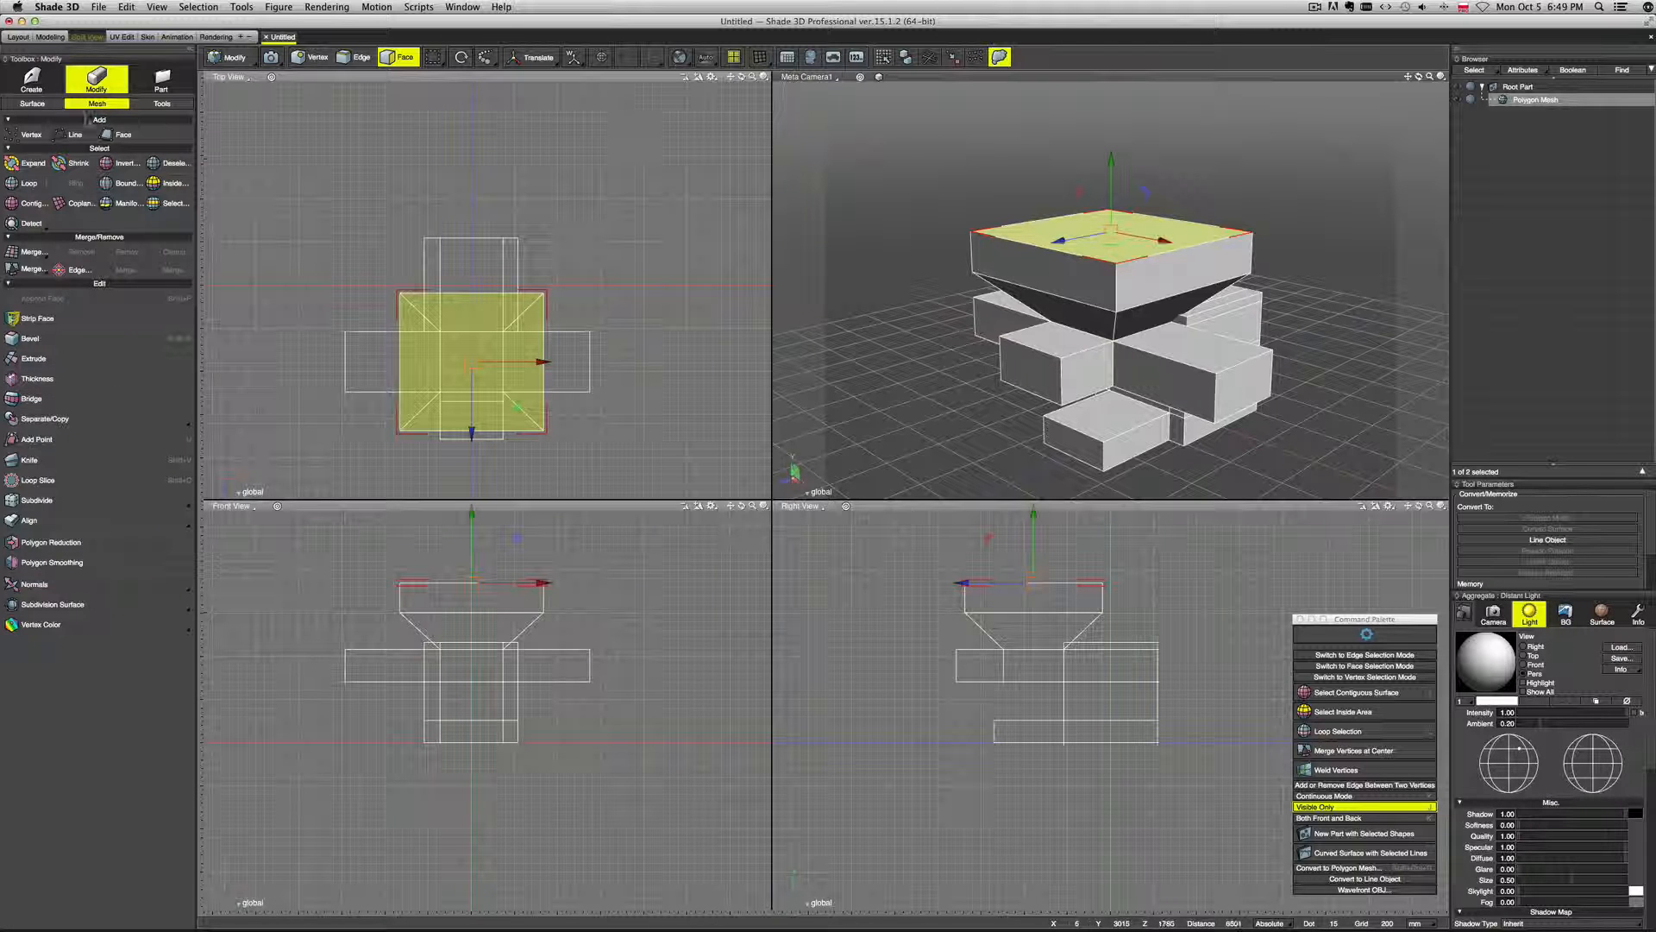
click(31, 77)
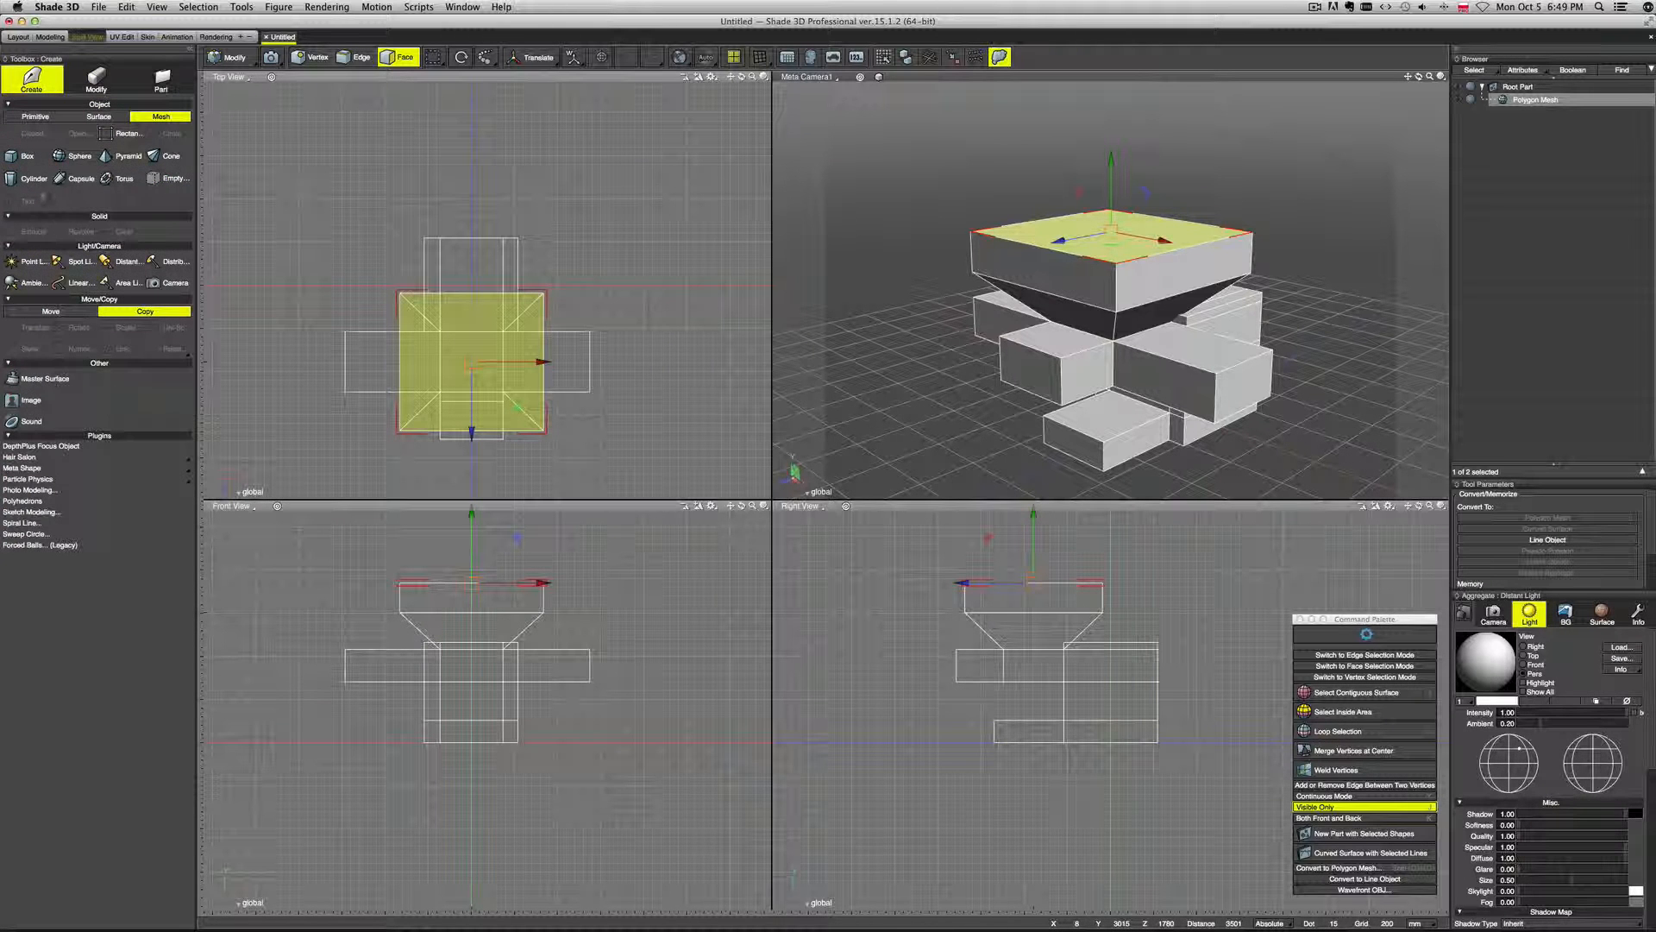
click(121, 133)
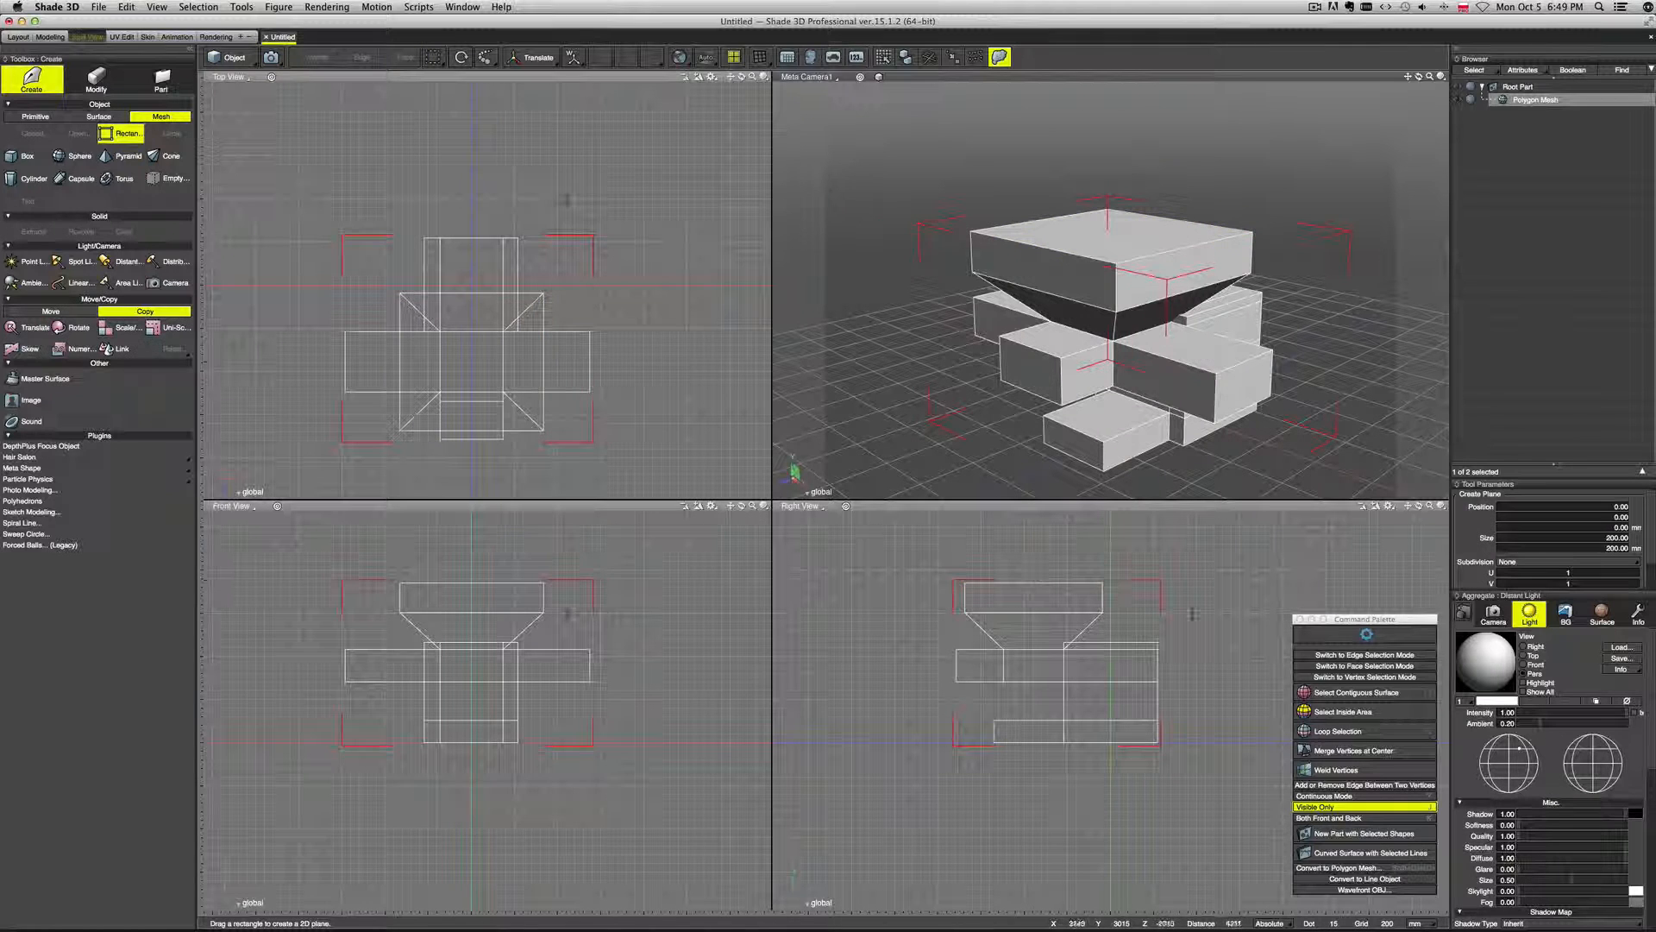
drag(608, 141, 703, 234)
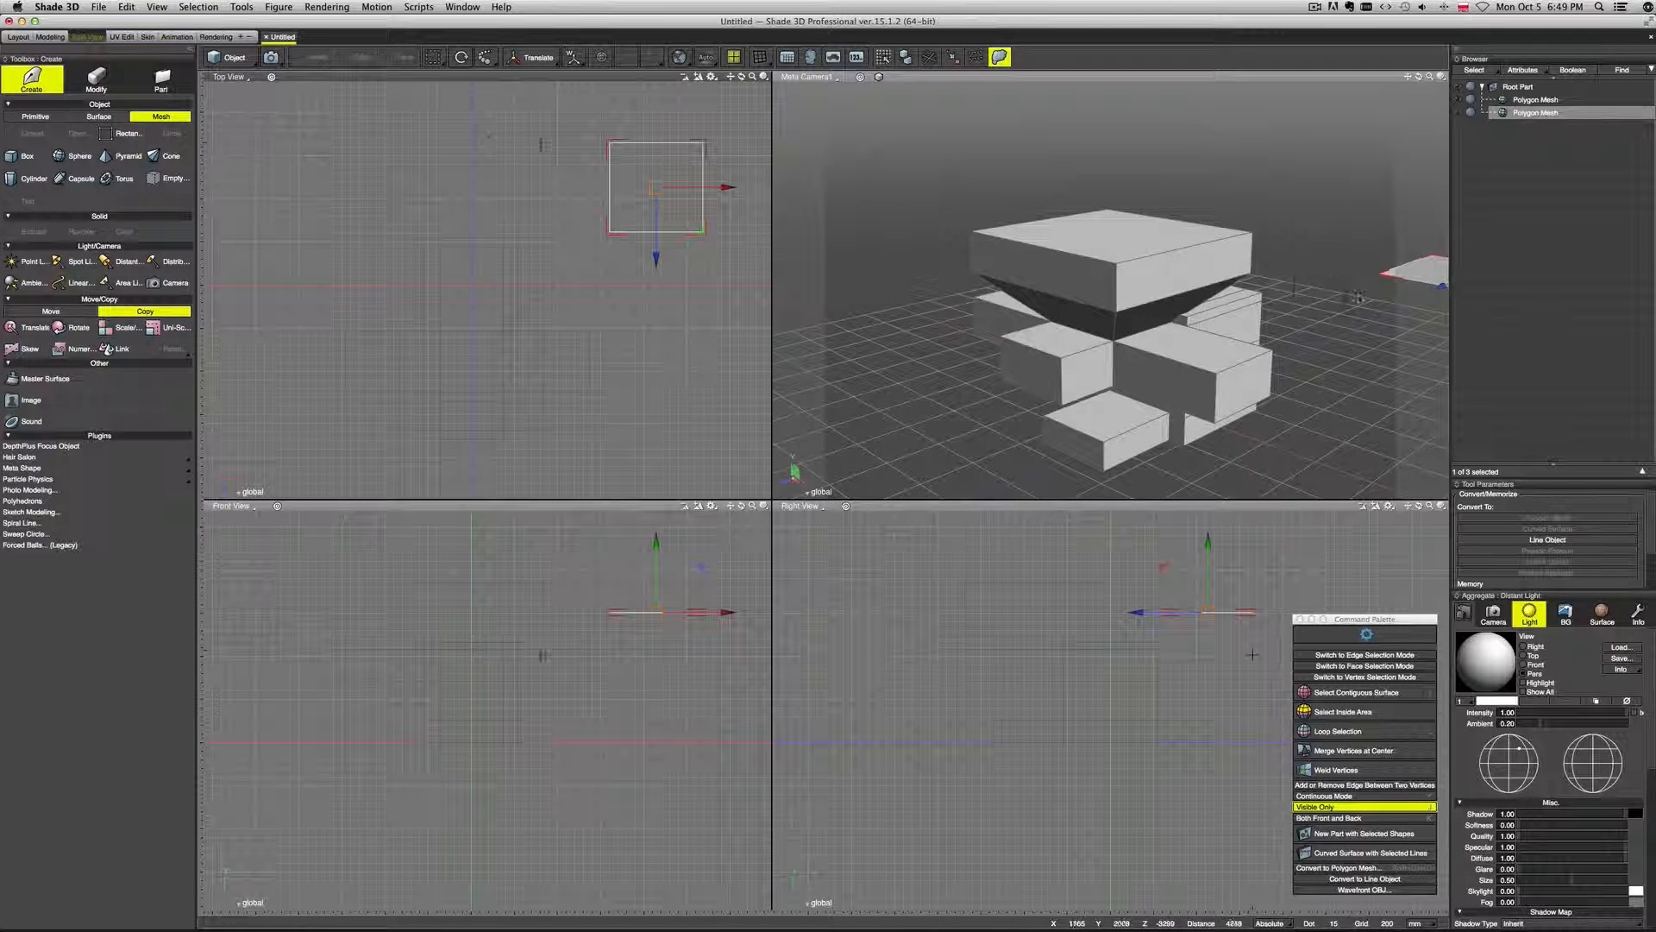
scroll(1361, 301, down, 3)
middle_drag(1362, 301, 1277, 305)
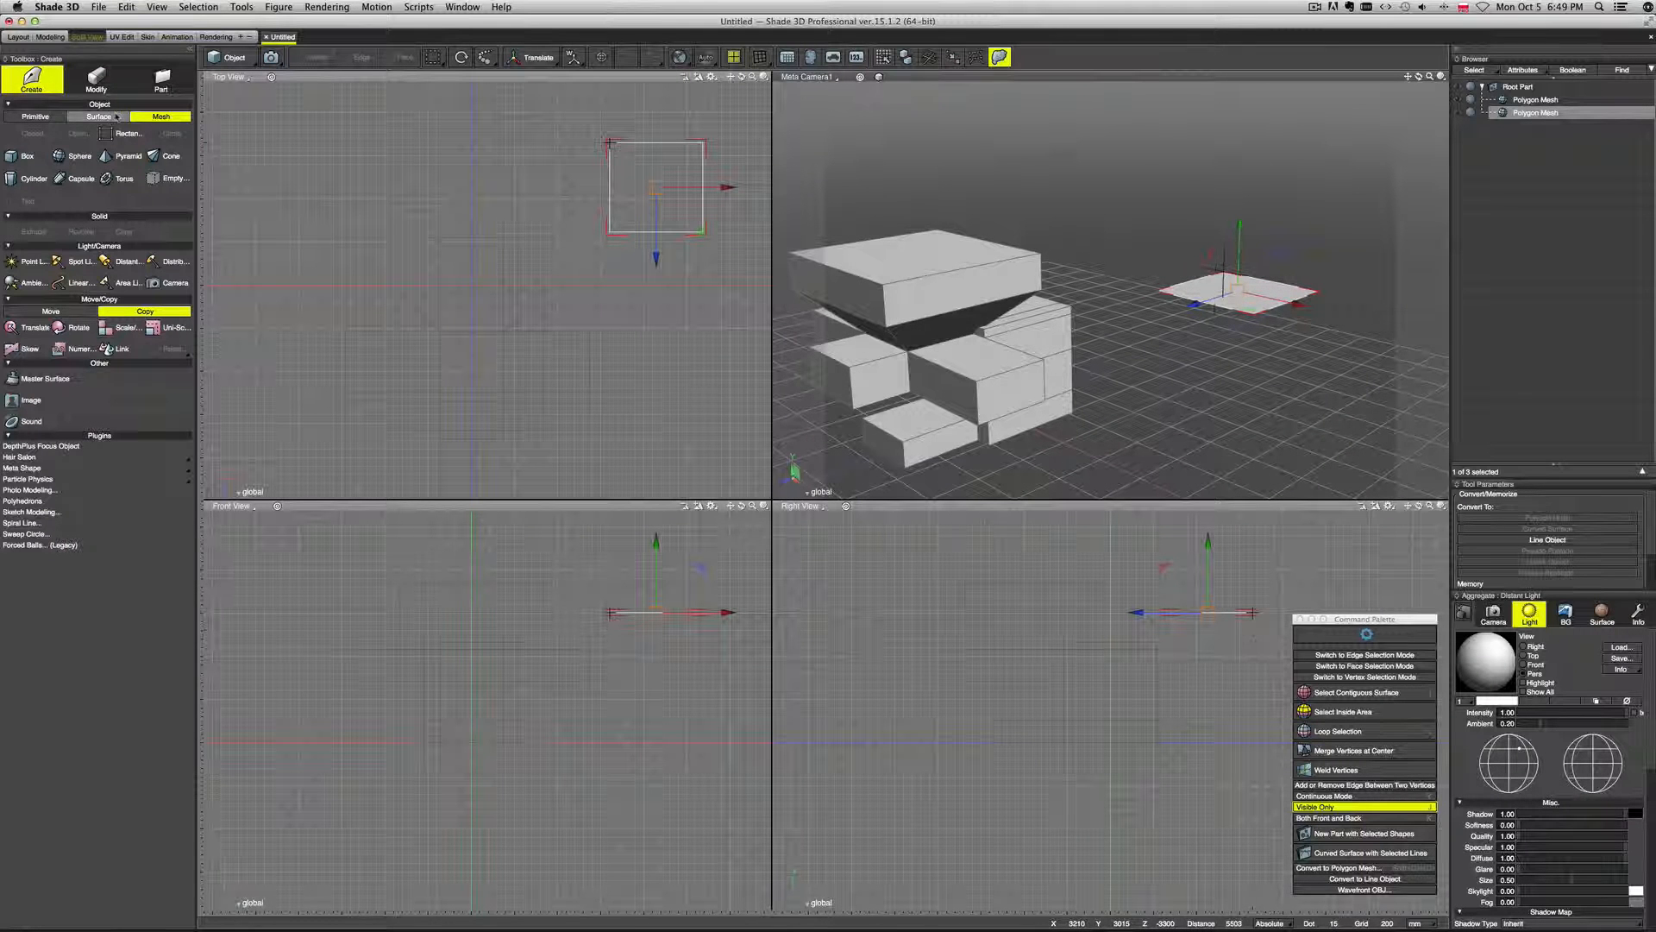
Apply Thickness to the flat mesh rectangle to turn it into a thin slab.
click(95, 81)
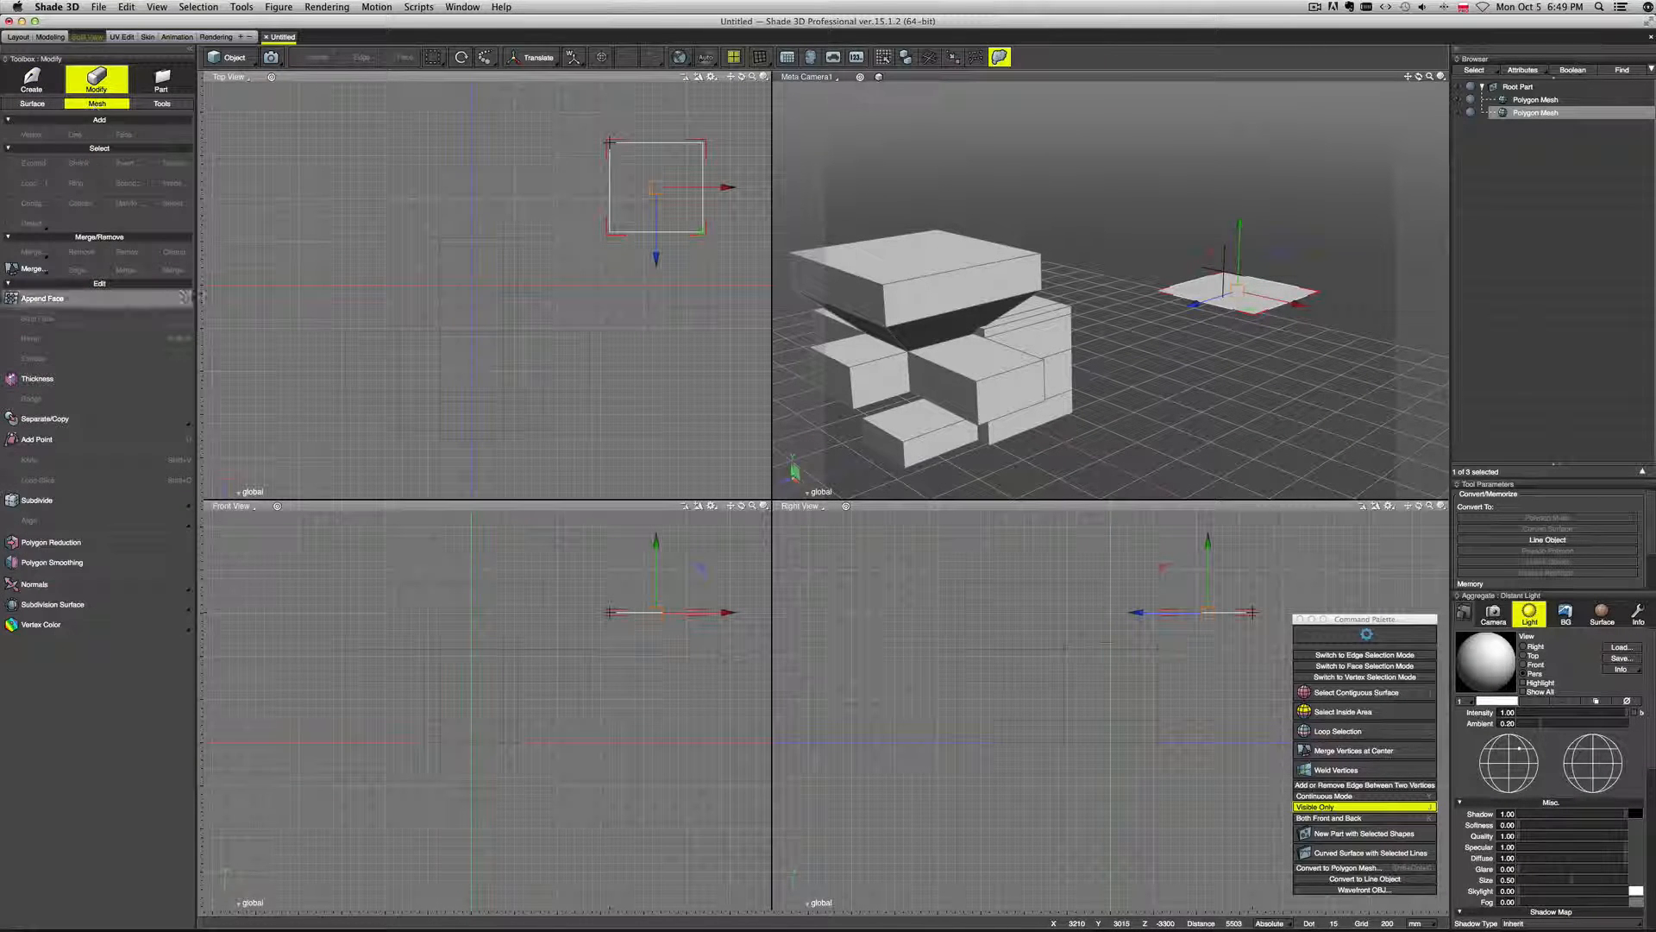
click(52, 379)
mouse_move(1311, 272)
mouse_down()
mouse_move(1311, 237)
mouse_move(1311, 298)
mouse_move(1311, 226)
mouse_move(1312, 272)
mouse_up()
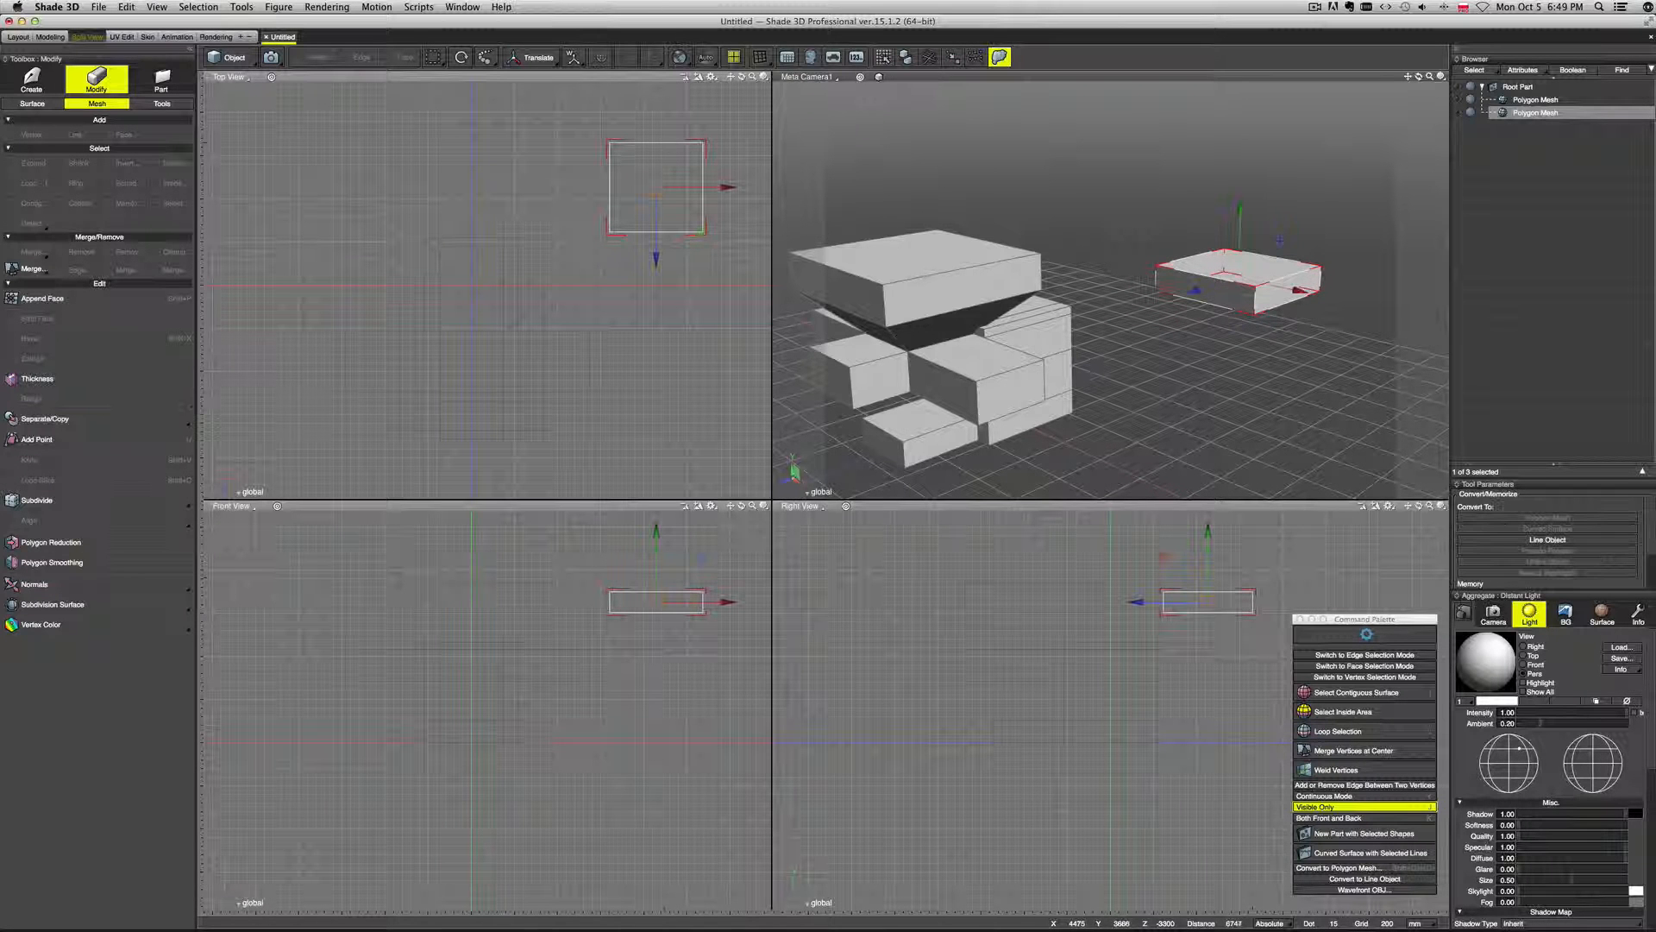
mouse_move(1323, 387)
middle_down()
mouse_move(1294, 388)
mouse_move(1352, 379)
middle_up()
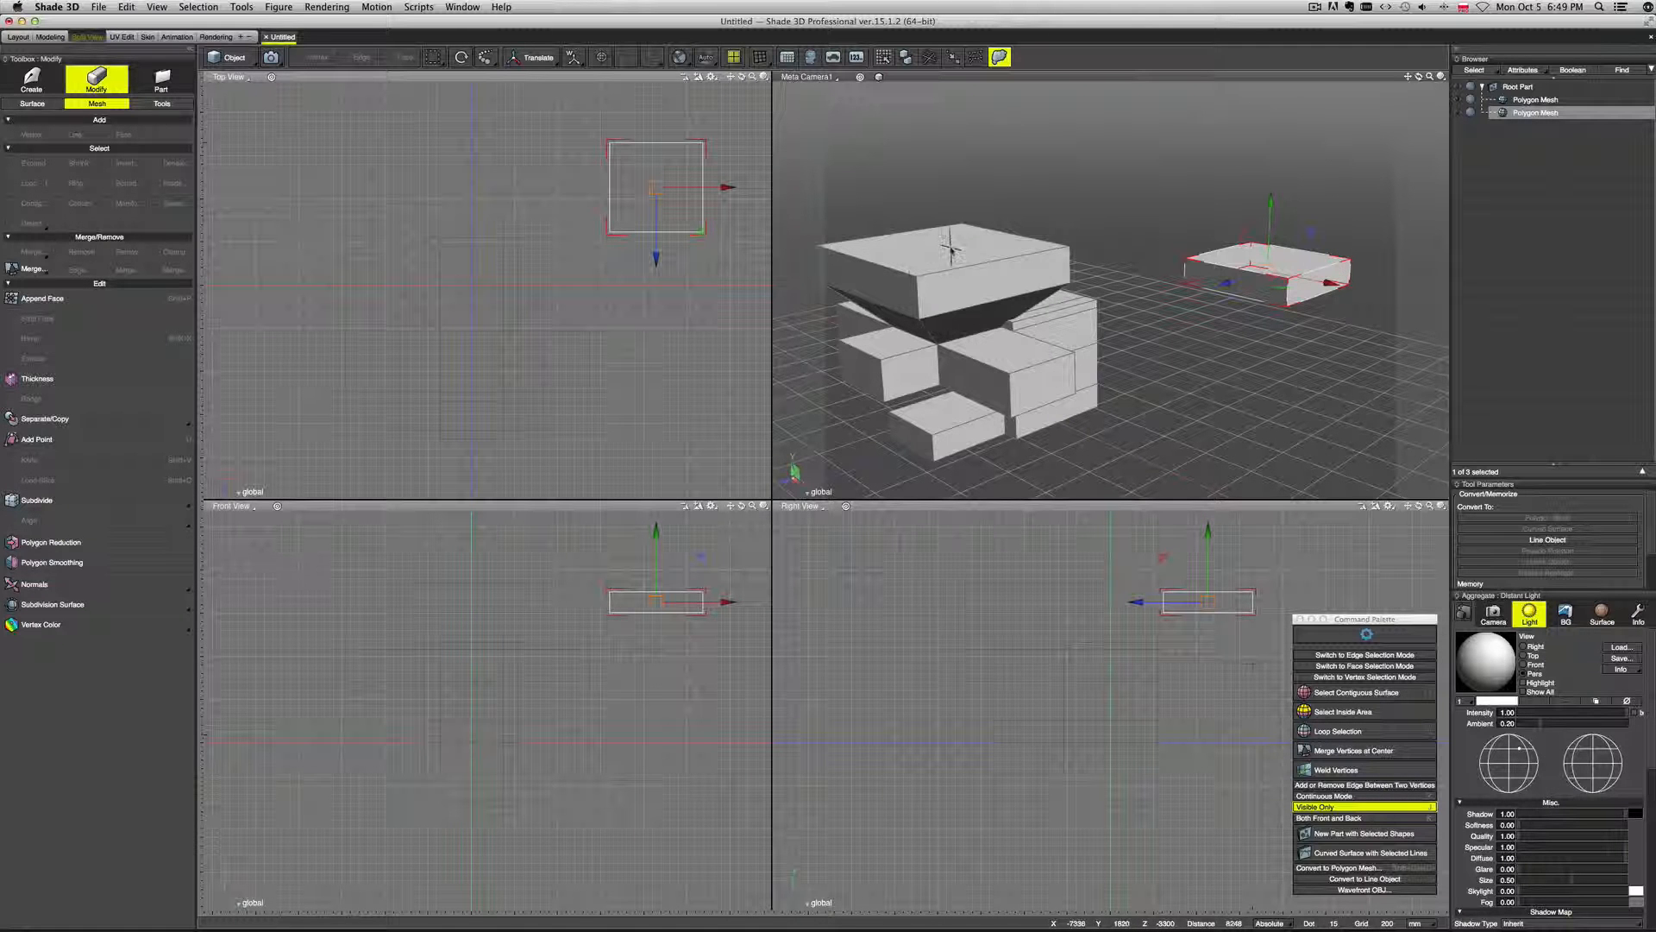
Reselect the cross-shaped mesh and subdivide its widened top face by 4.
click(904, 250)
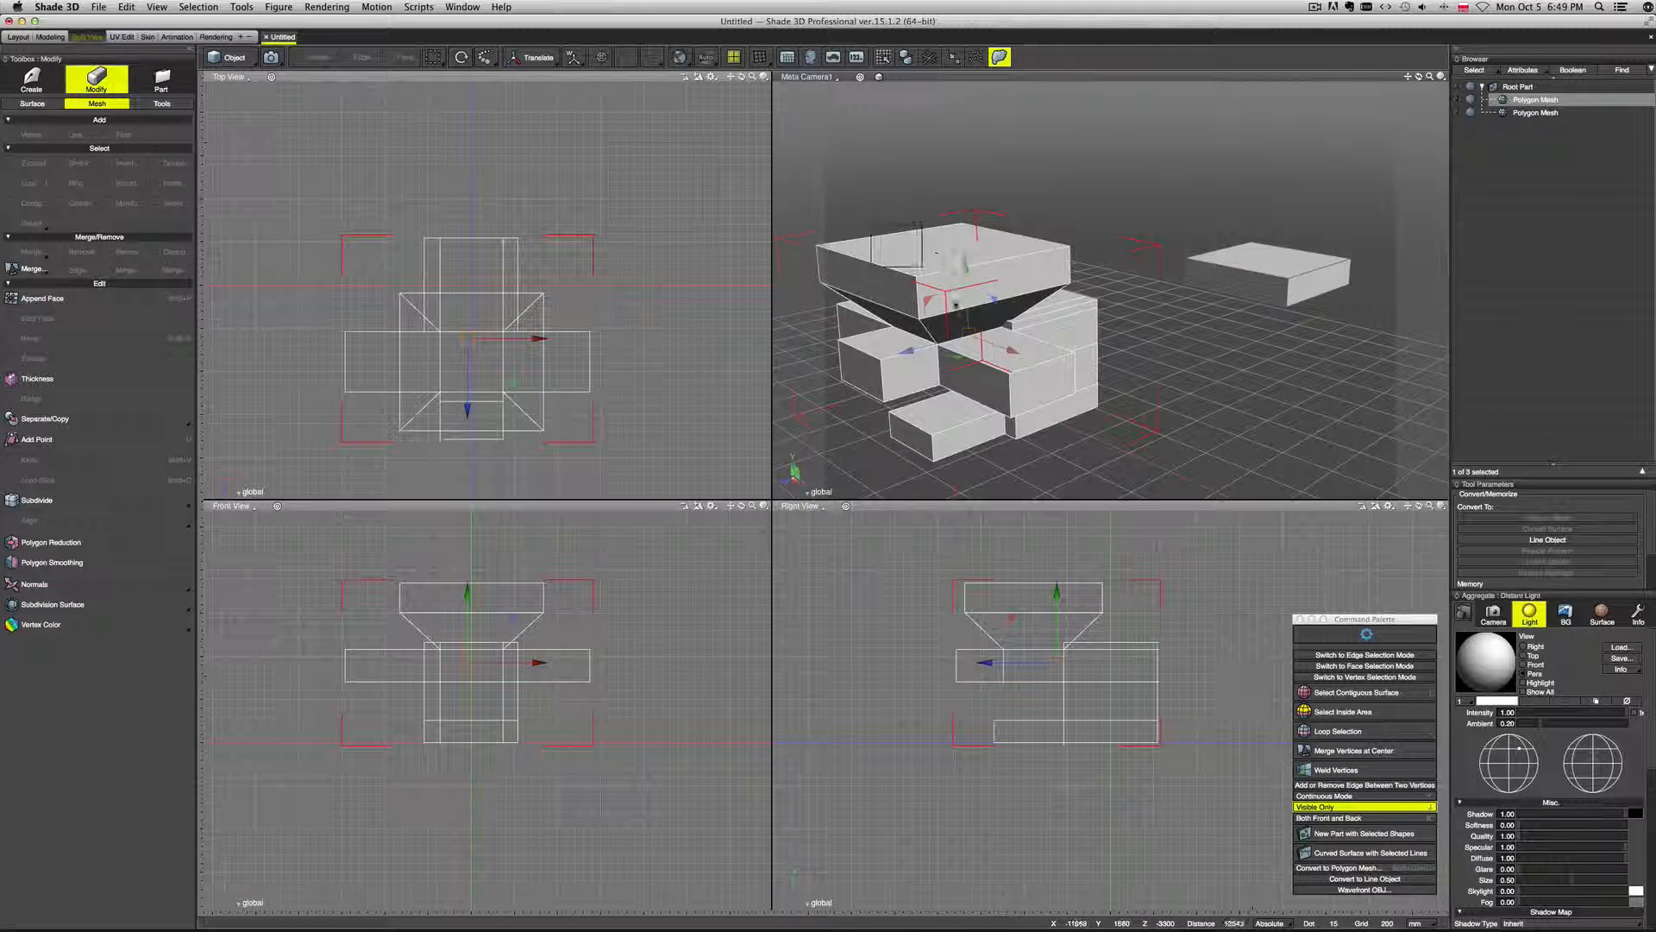
double_click(922, 259)
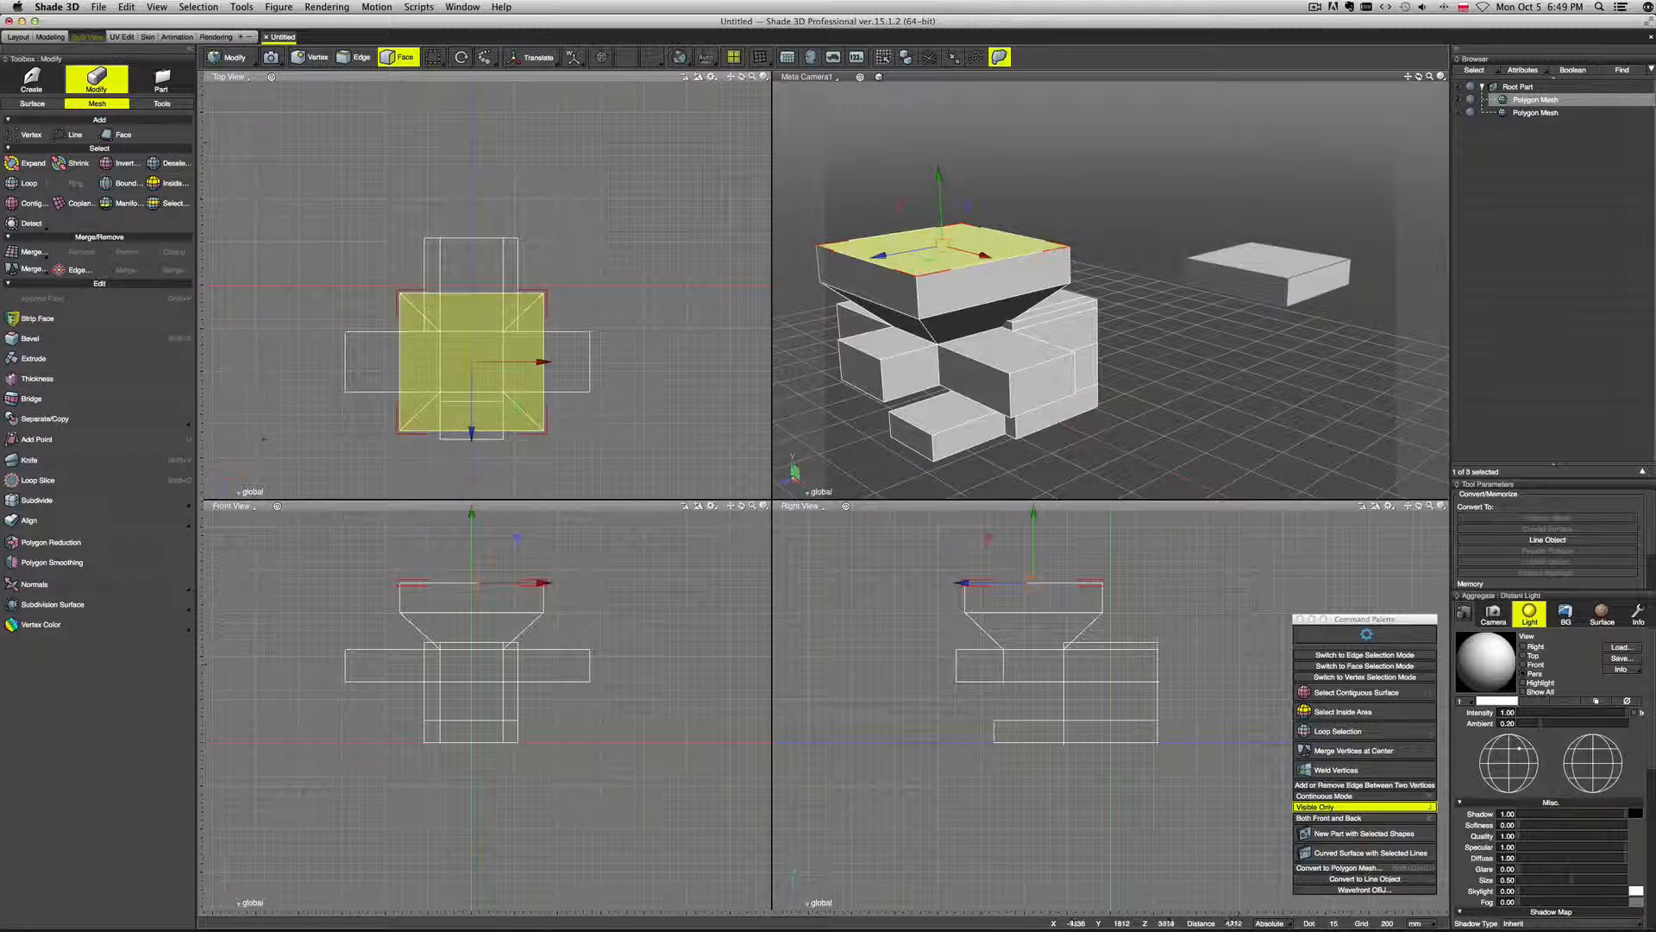
click(164, 503)
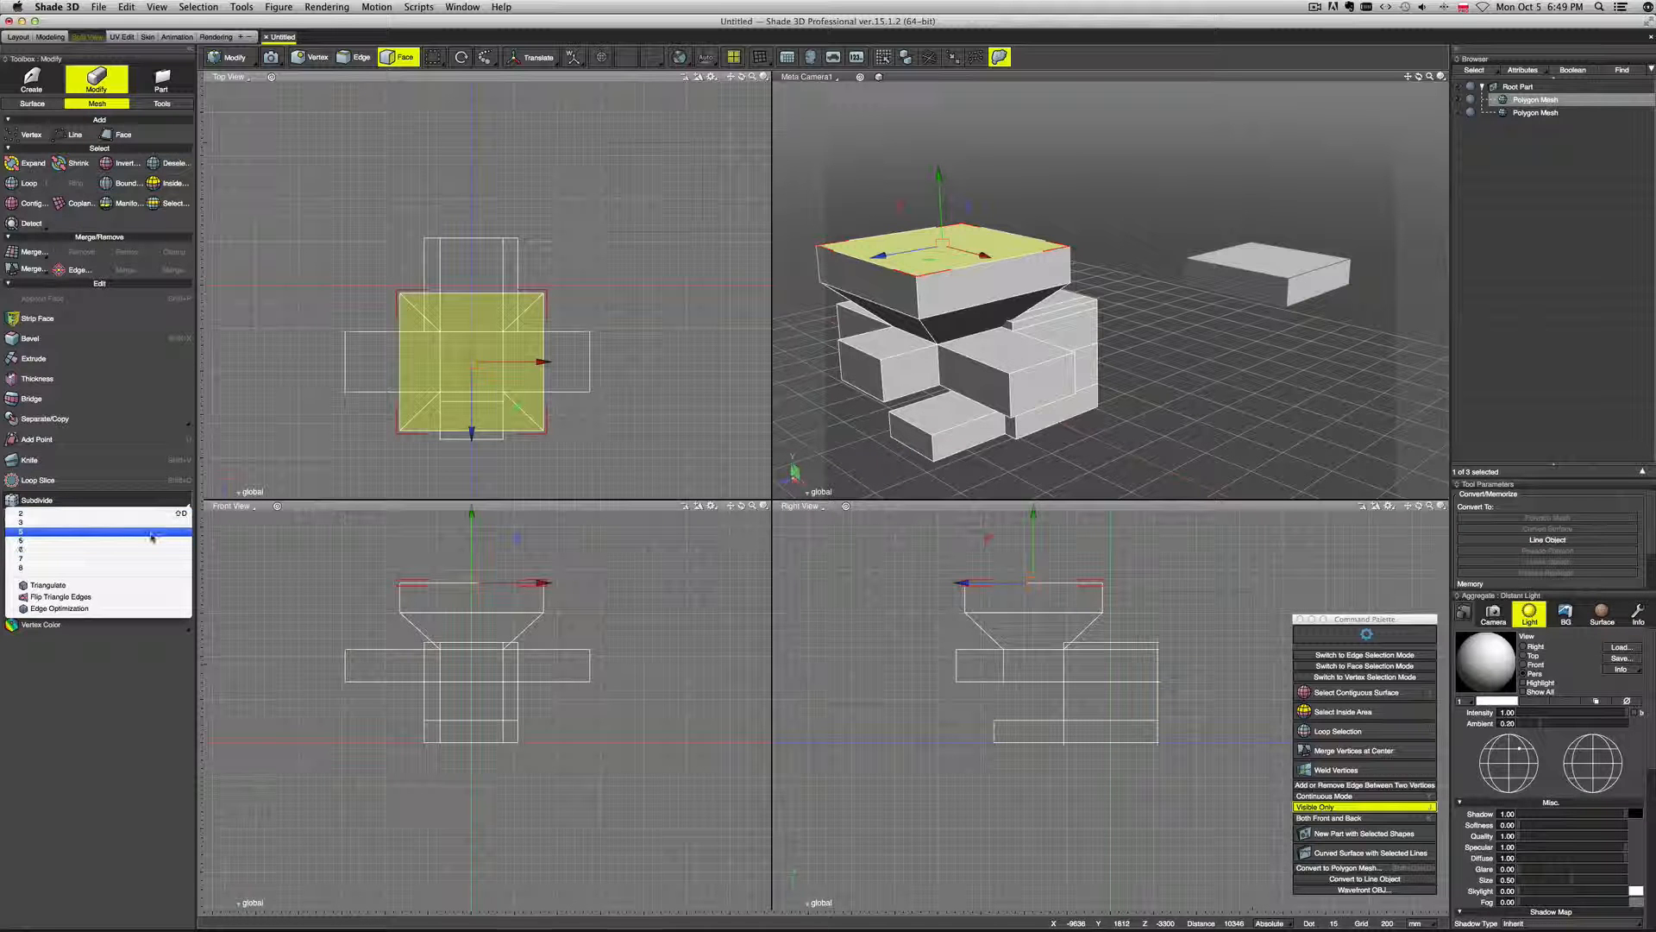
click(149, 531)
middle_drag(943, 371, 1035, 363)
middle_drag(958, 225, 1069, 281)
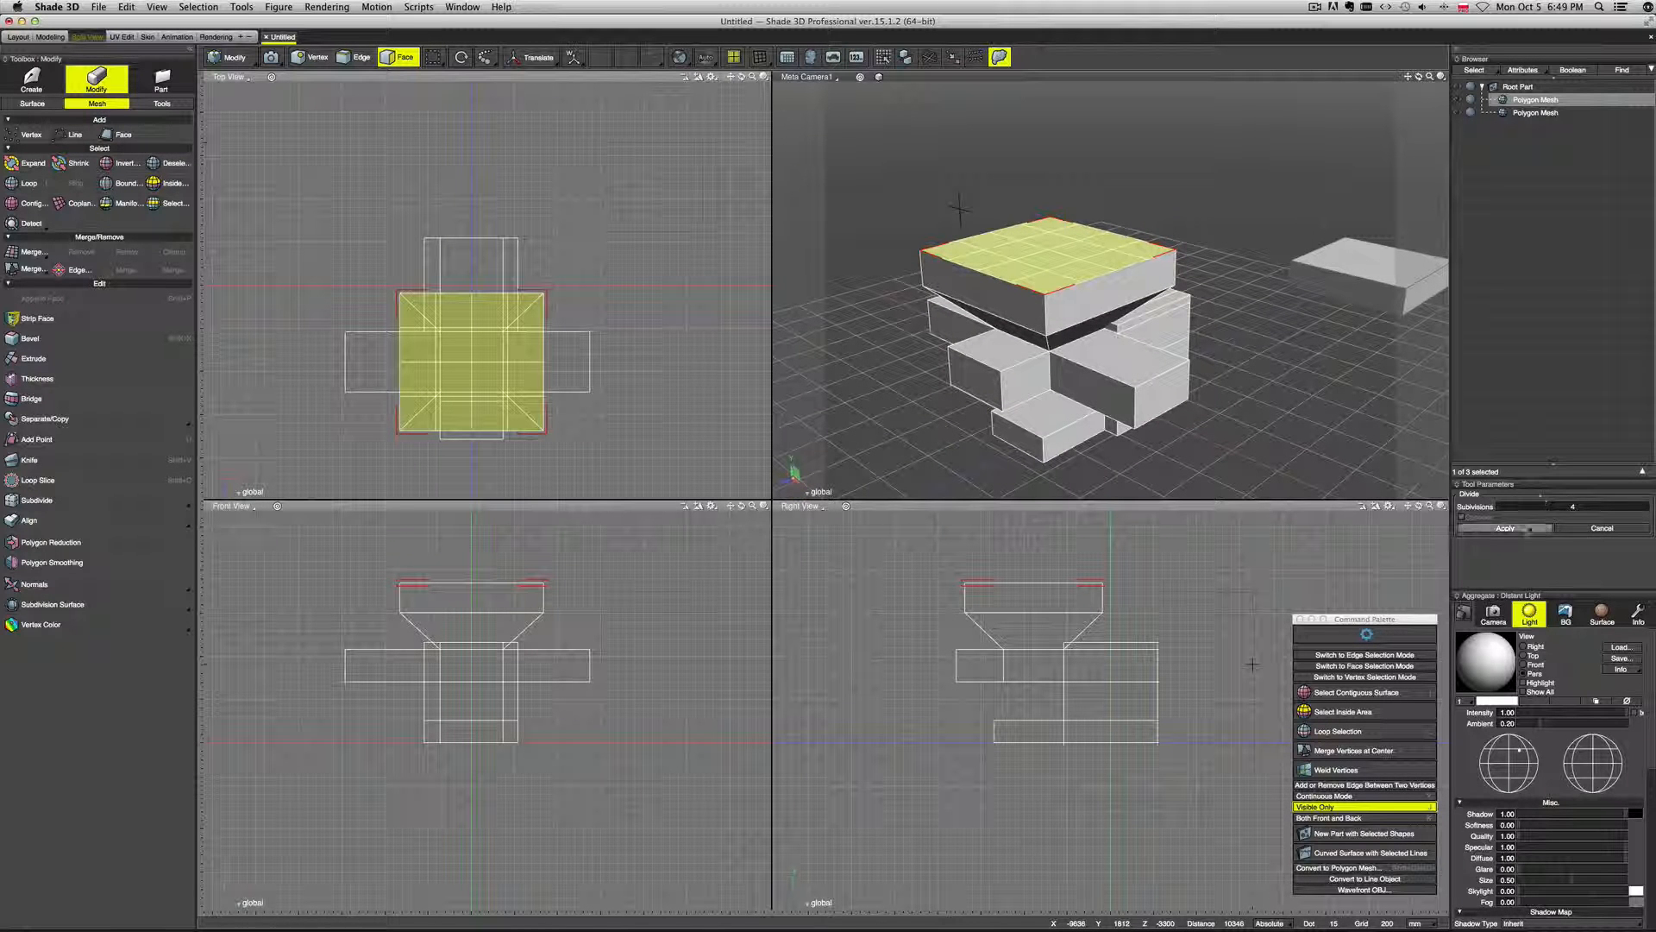
Try 20 subdivisions on the widened top face.
click(1575, 507)
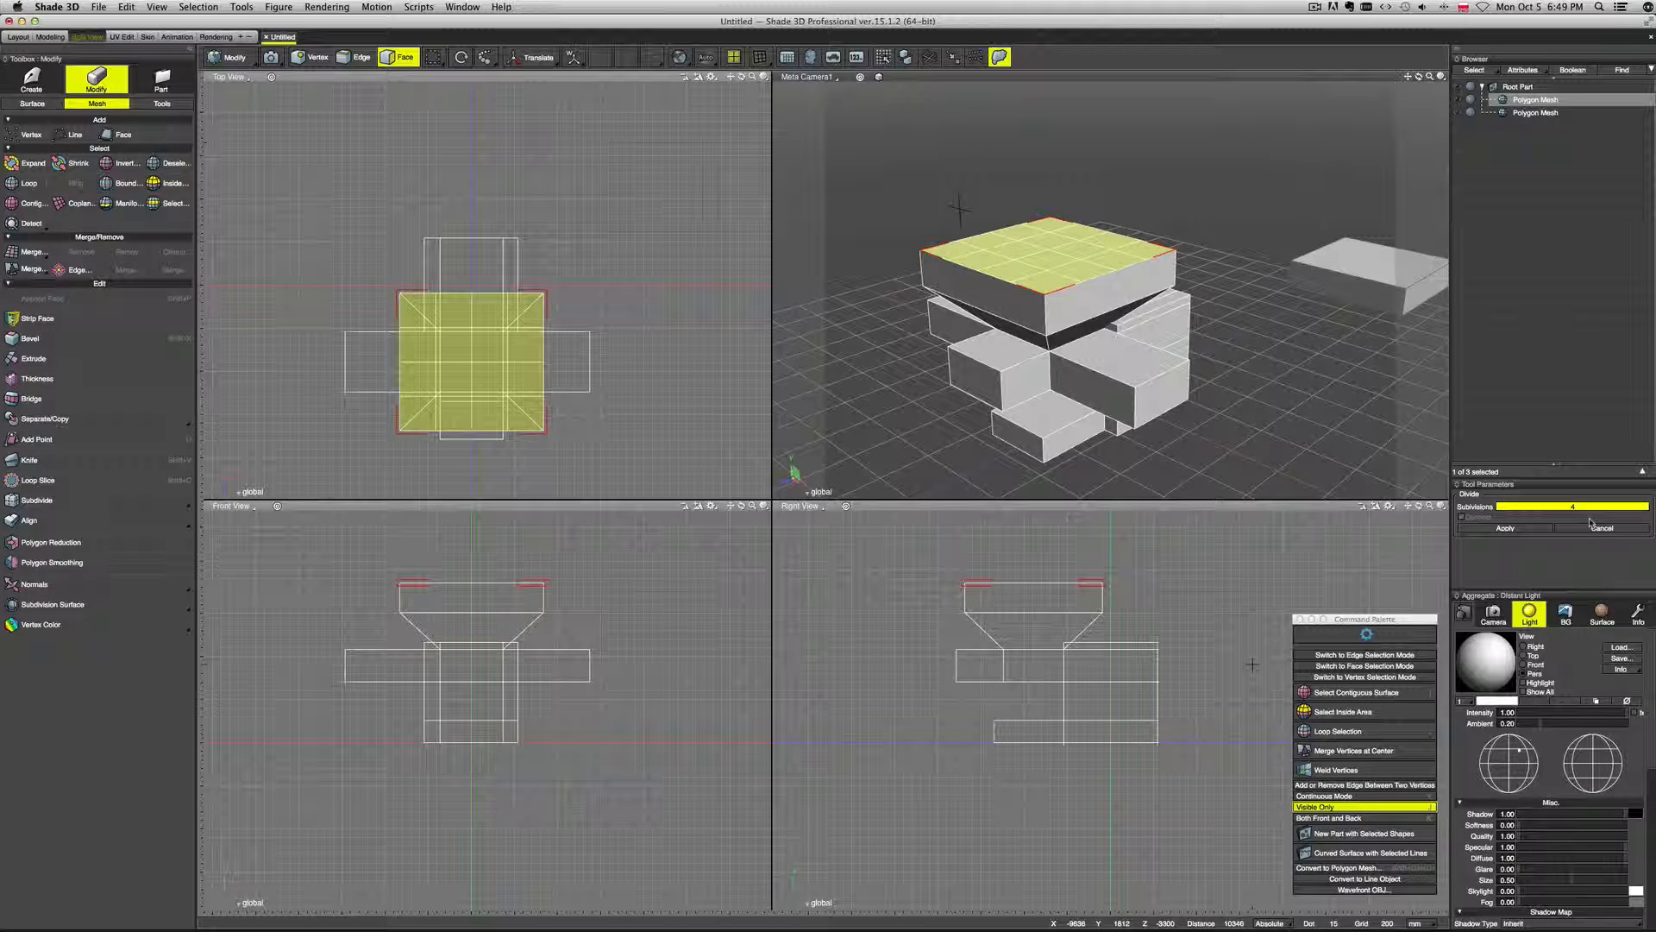
text(20)
key(Return)
mouse_move(1160, 325)
middle_down()
mouse_move(1157, 375)
mouse_move(1161, 319)
middle_up()
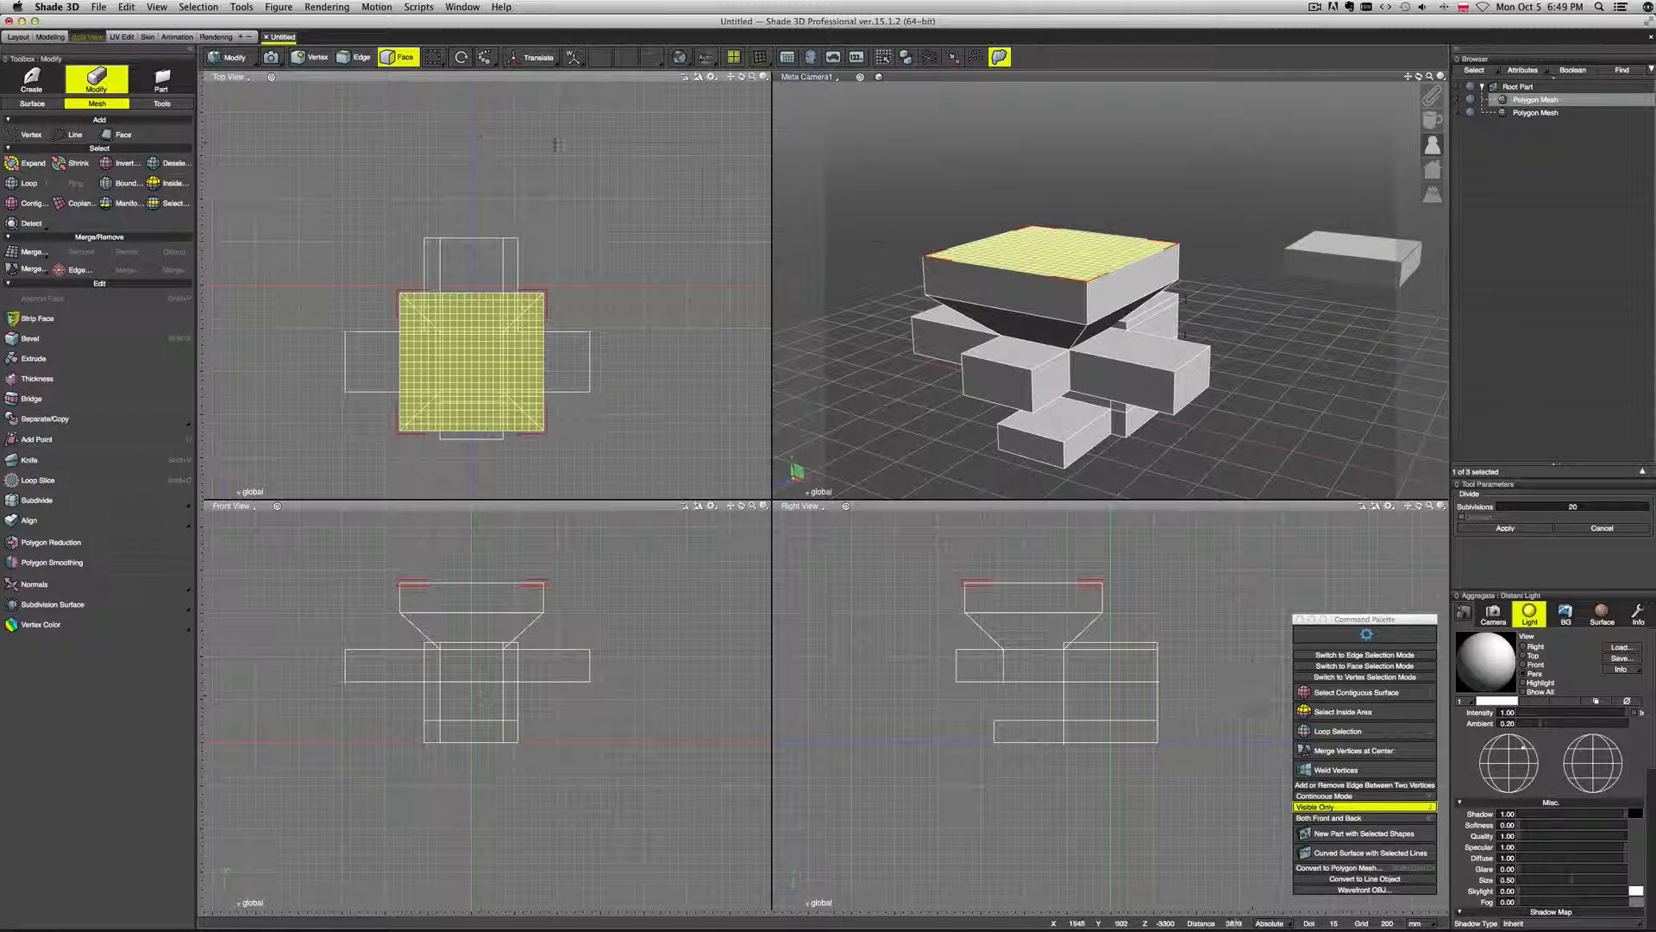
Return the top face's subdivision count to 4, apply the division and clear the face selection.
click(1571, 509)
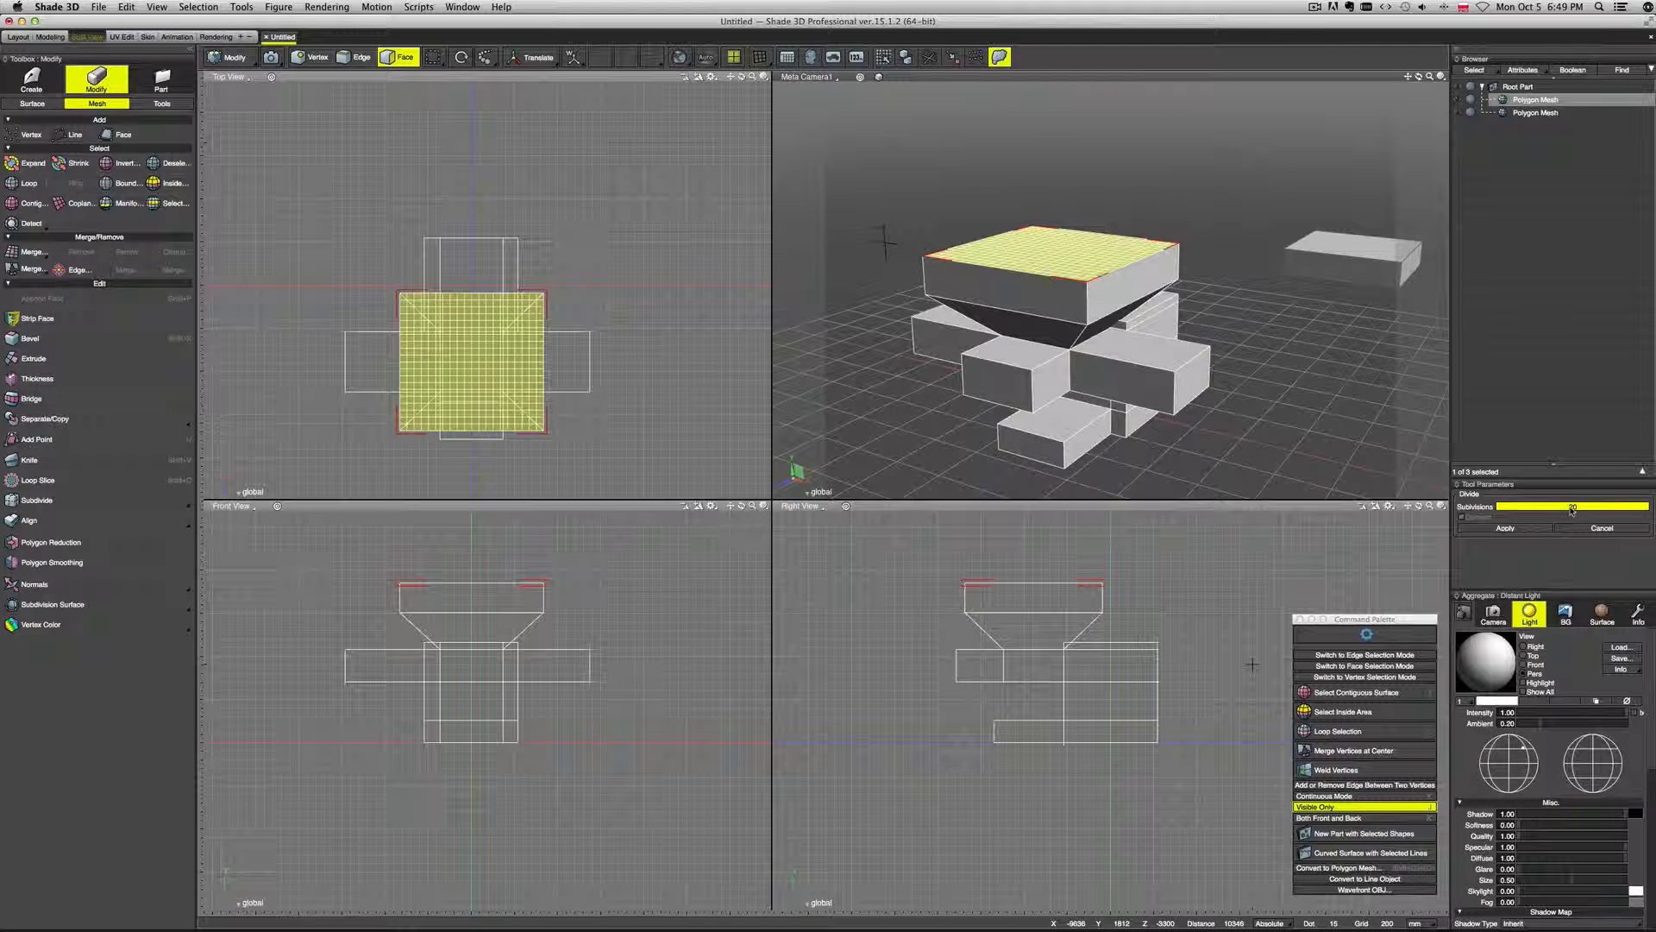
text(4)
key(Return)
click(1528, 528)
middle_drag(1284, 354, 1312, 381)
click(1201, 321)
mouse_move(1200, 321)
middle_down()
mouse_move(1113, 278)
mouse_move(1235, 324)
mouse_move(1212, 324)
middle_up()
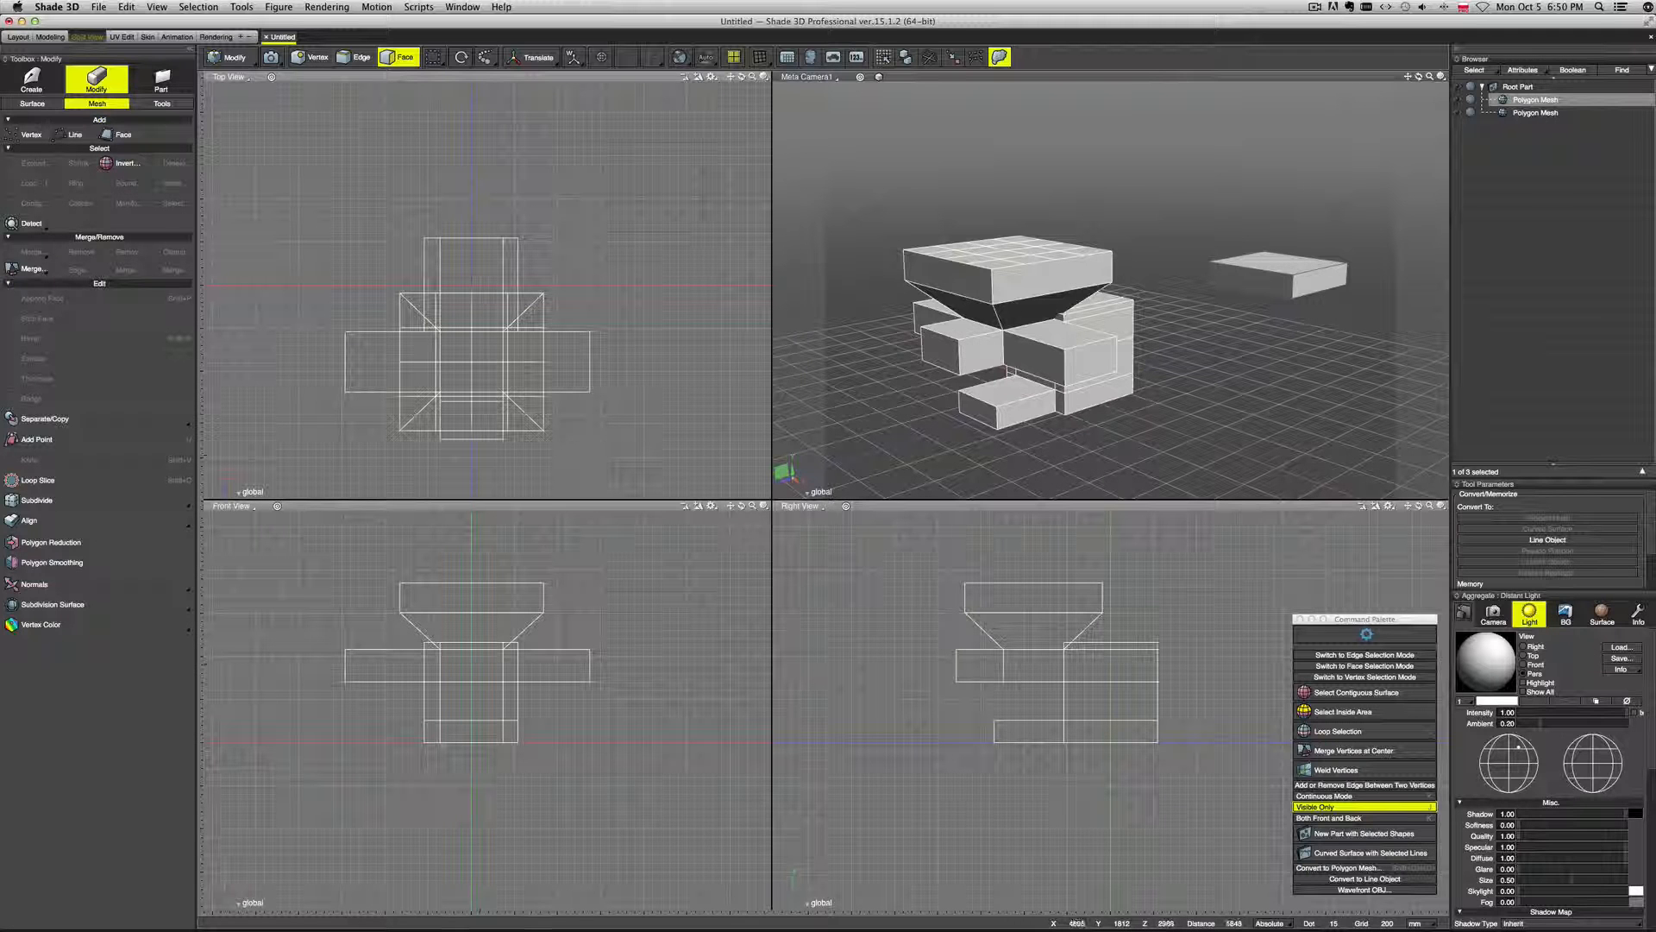
Return the cross-shaped mesh to object mode and toggle its subdivision surface smoothing to compare it with the faceted cage.
click(999, 277)
key(Return)
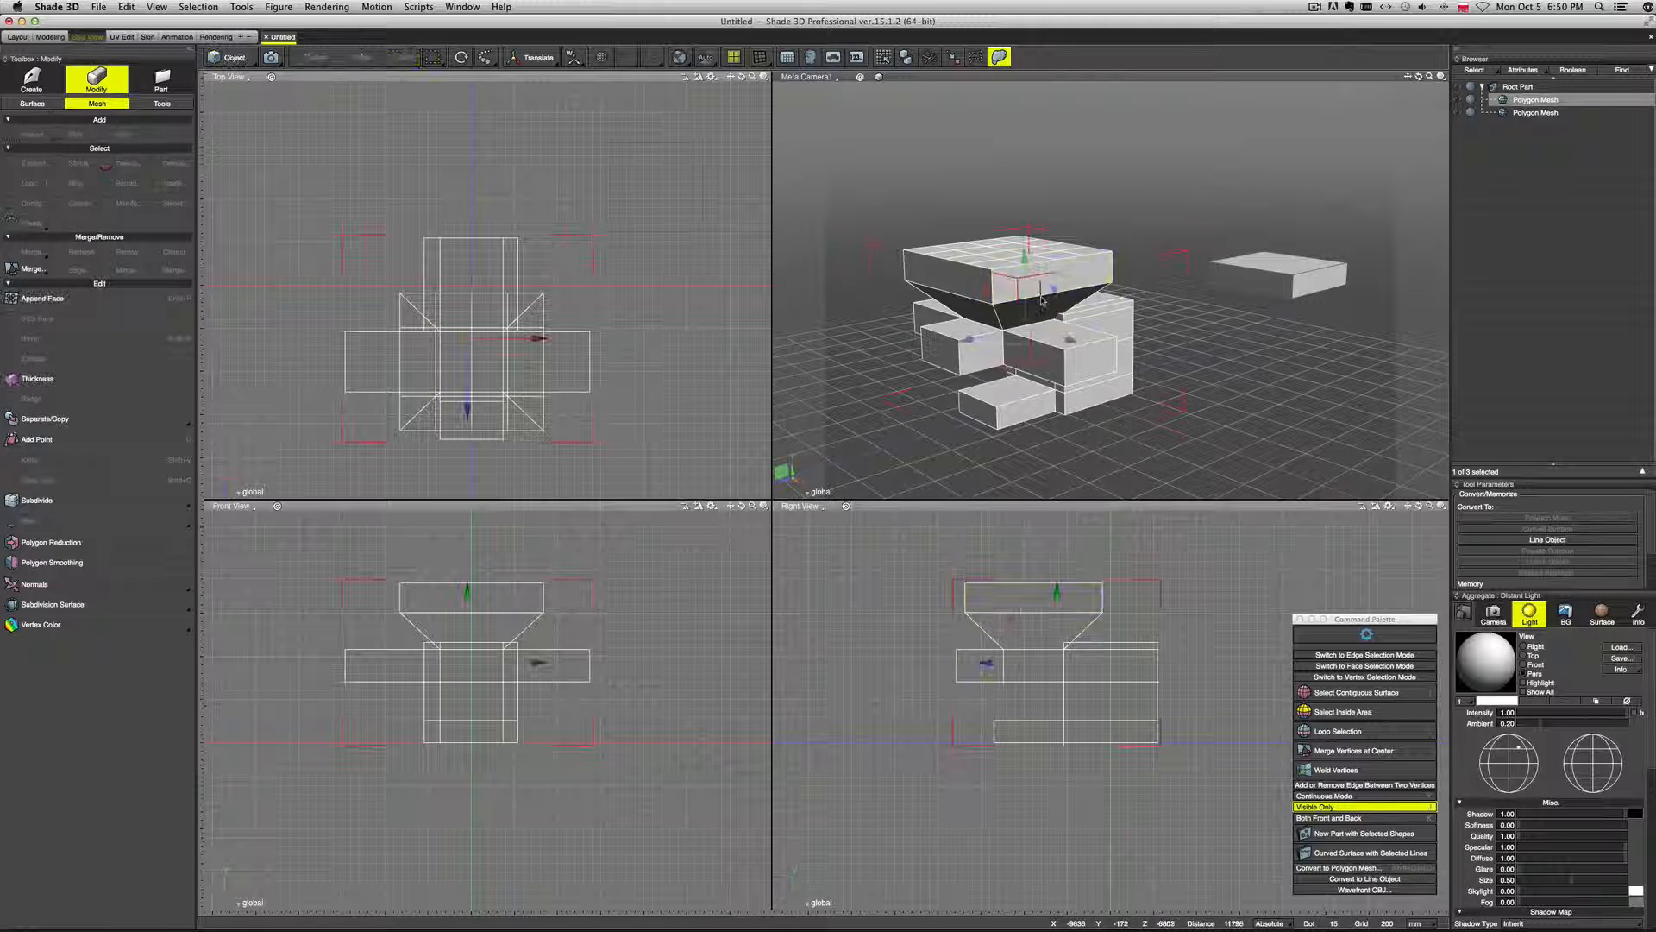
key(Tab)
middle_drag(1110, 342, 1146, 362)
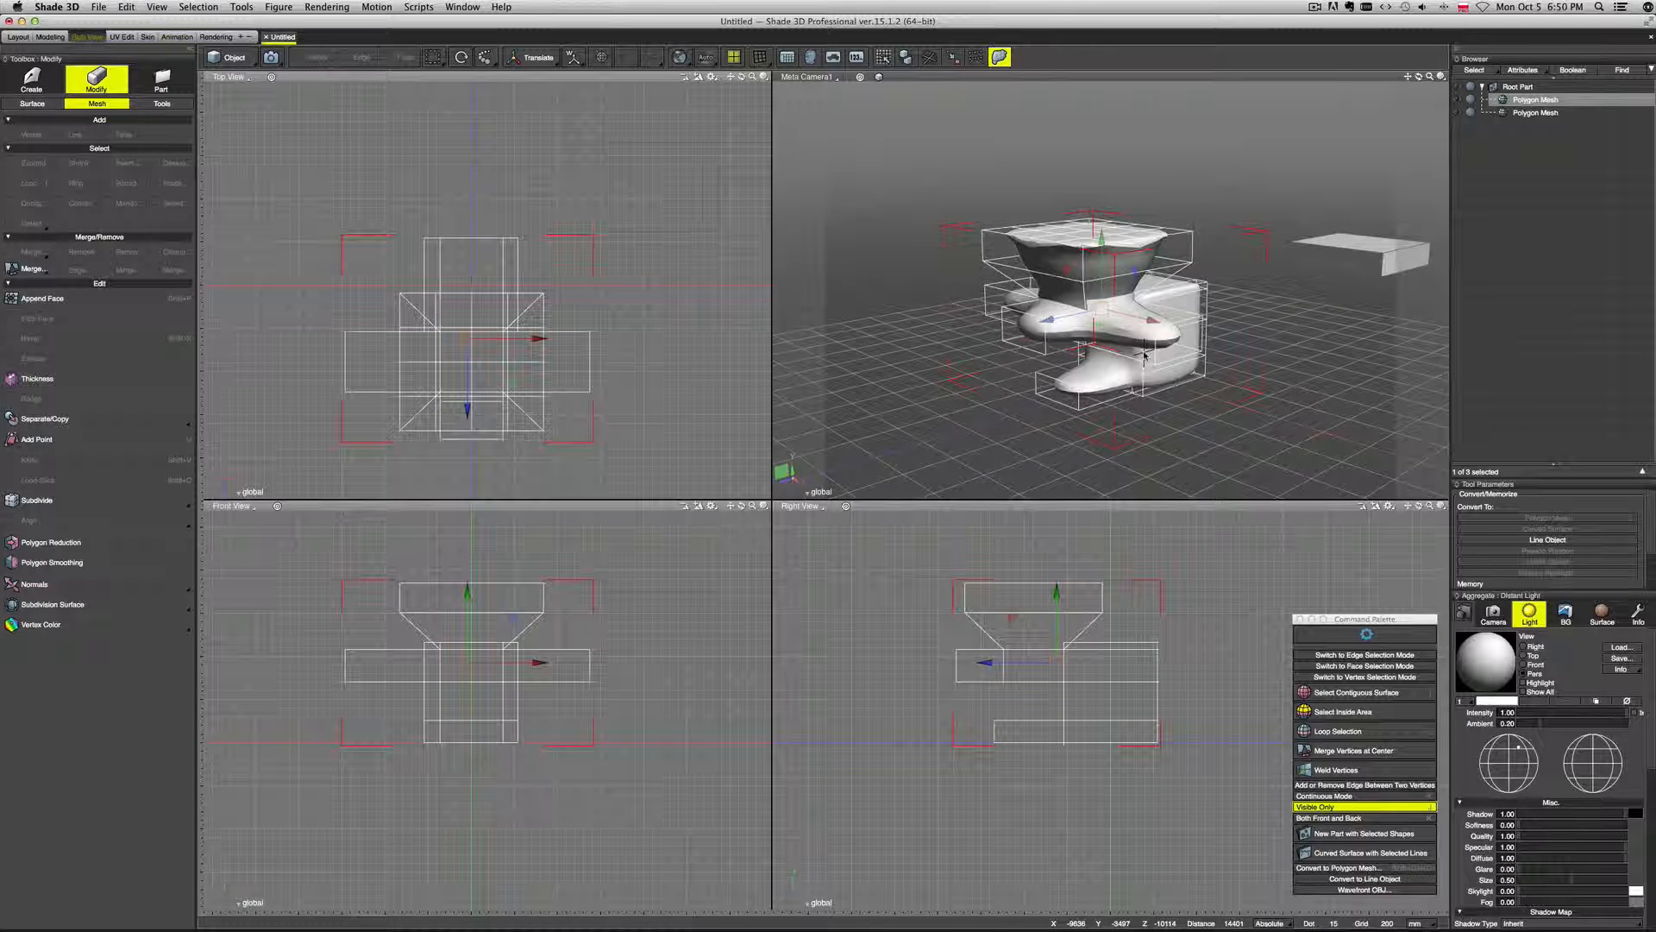
key(Tab)
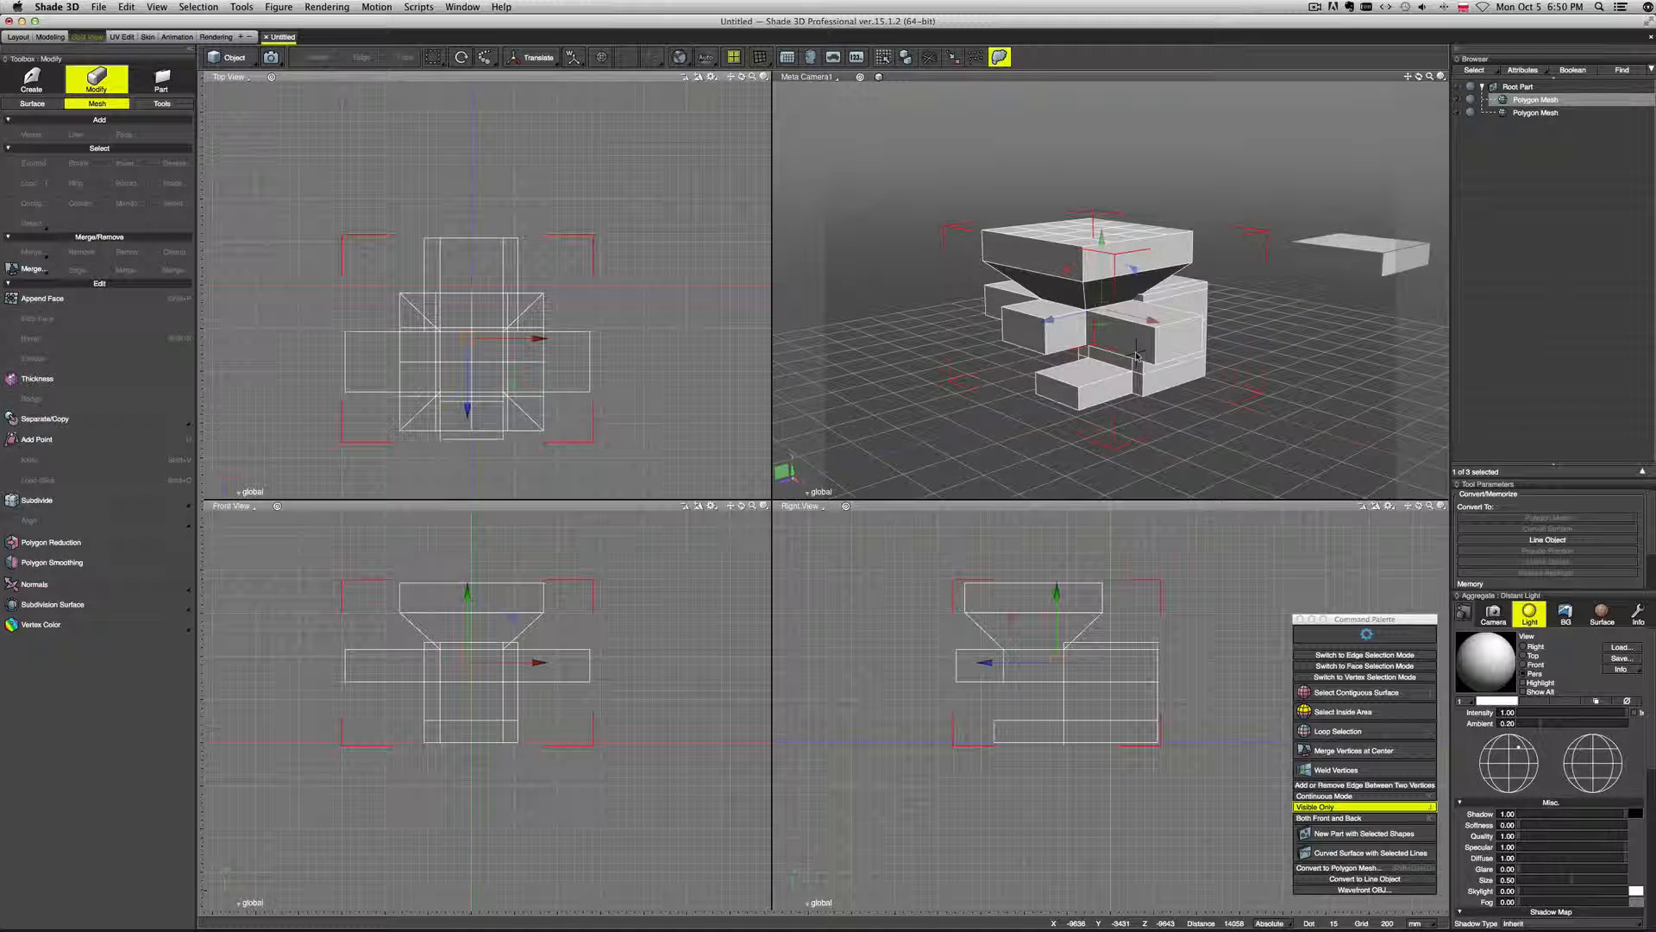
key(Tab)
middle_drag(1145, 362, 1192, 360)
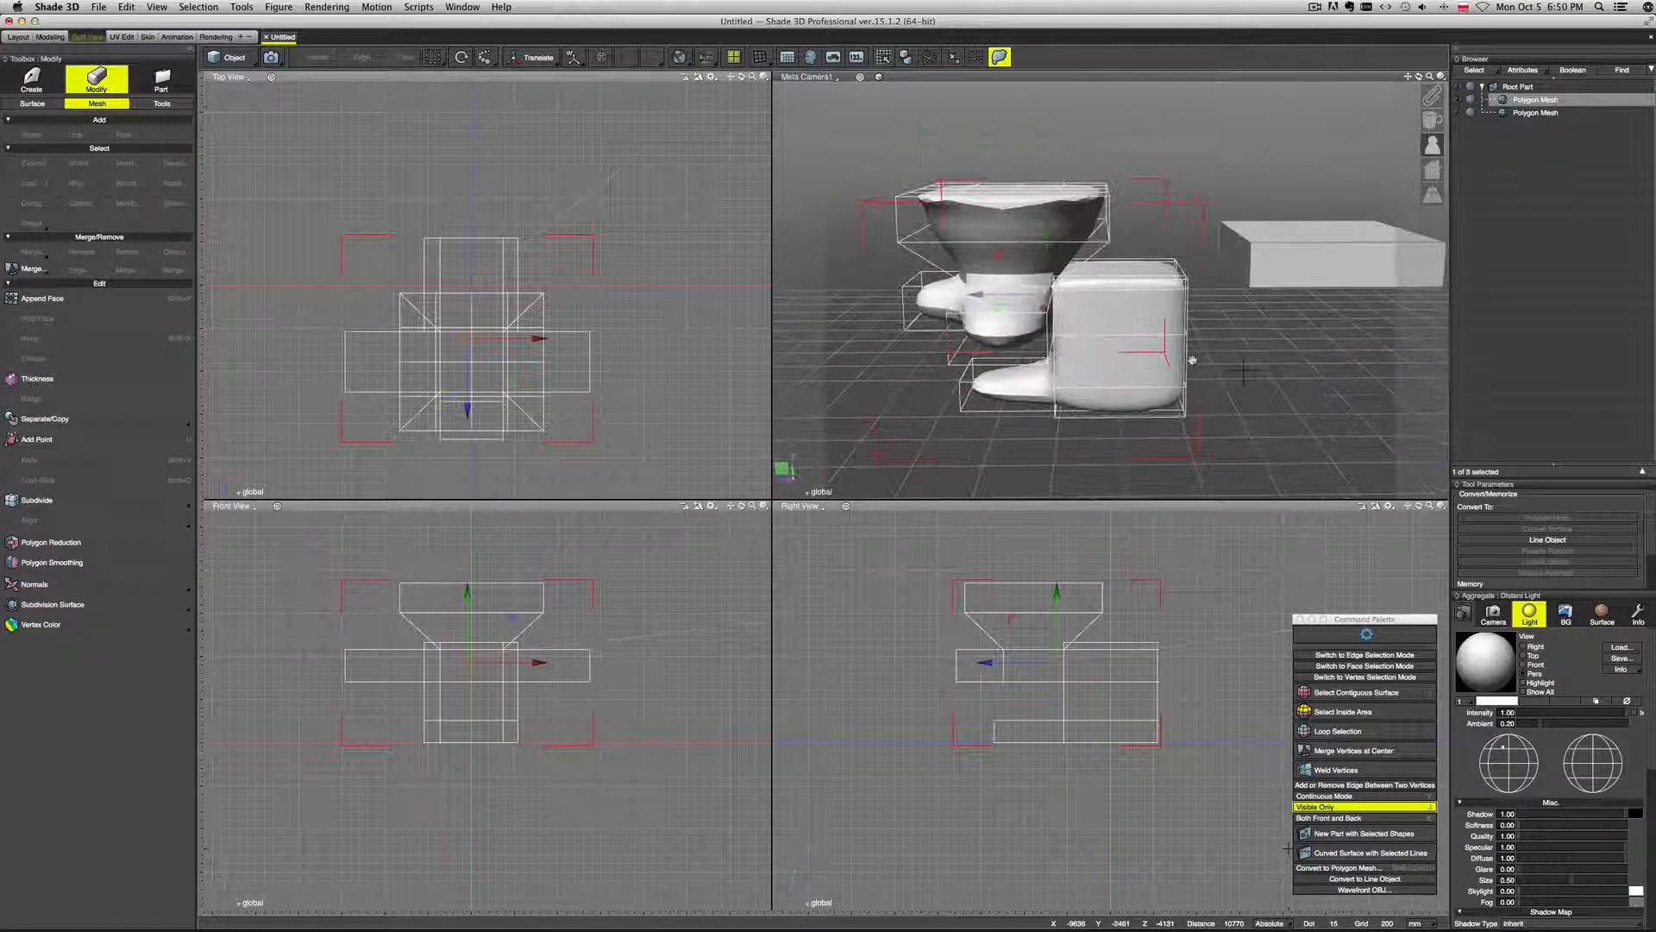
key(Down)
key(Up)
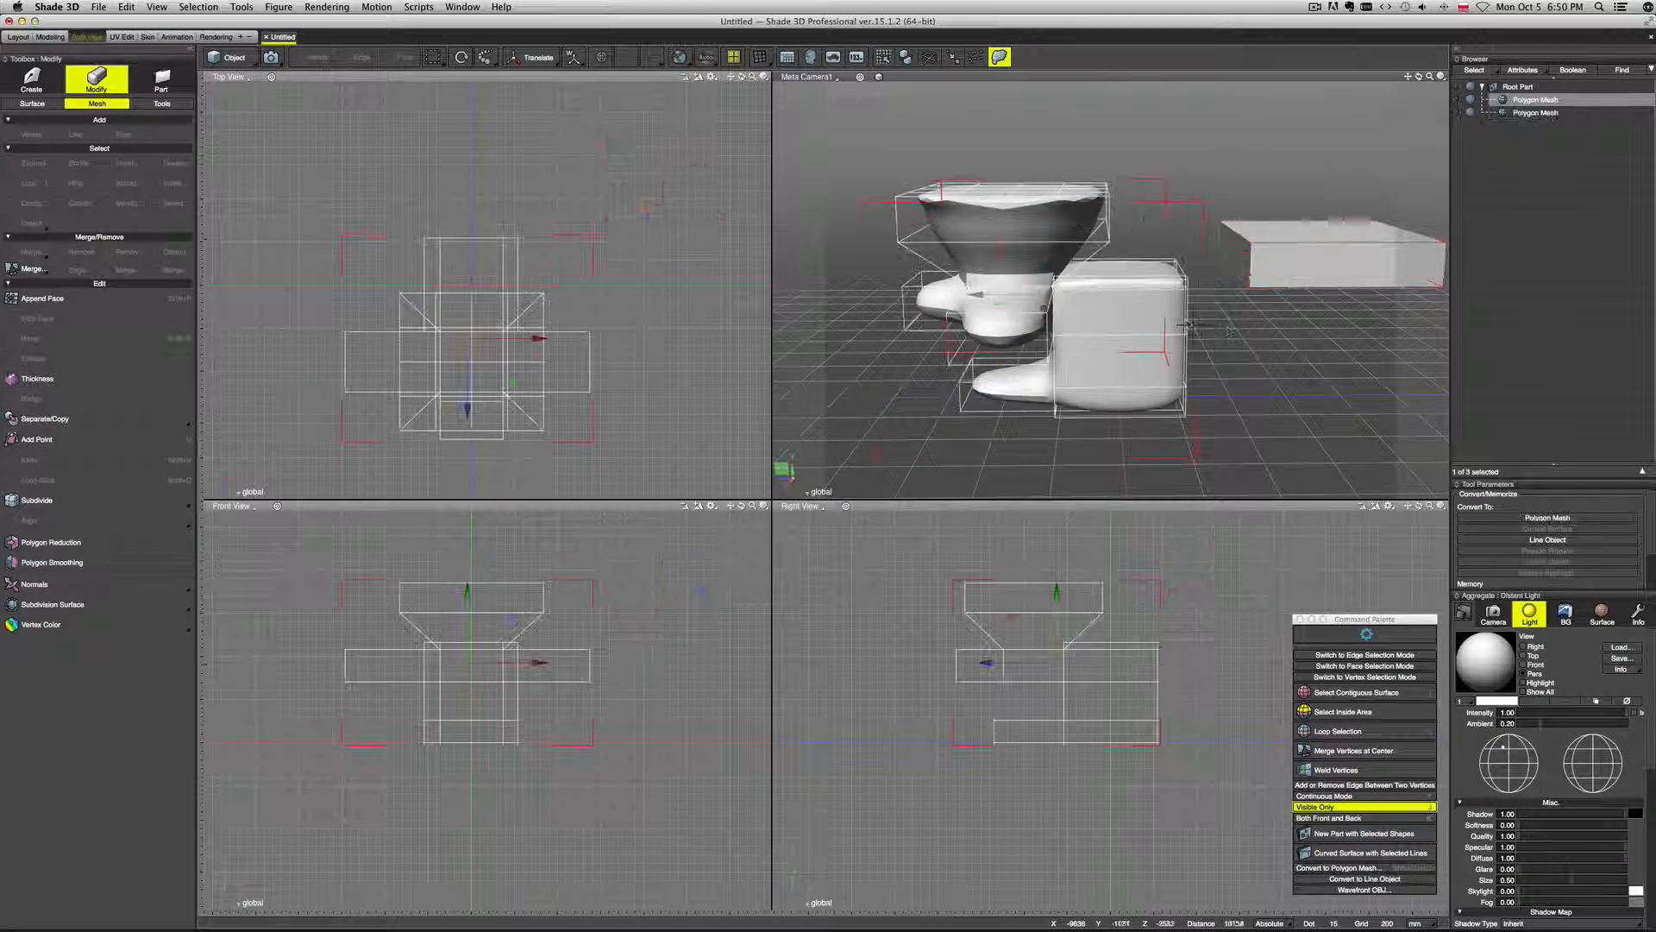
In vertex selection mode, move the large block's end vertices outward in the negative Z direction to lengthen the block.
key(Return)
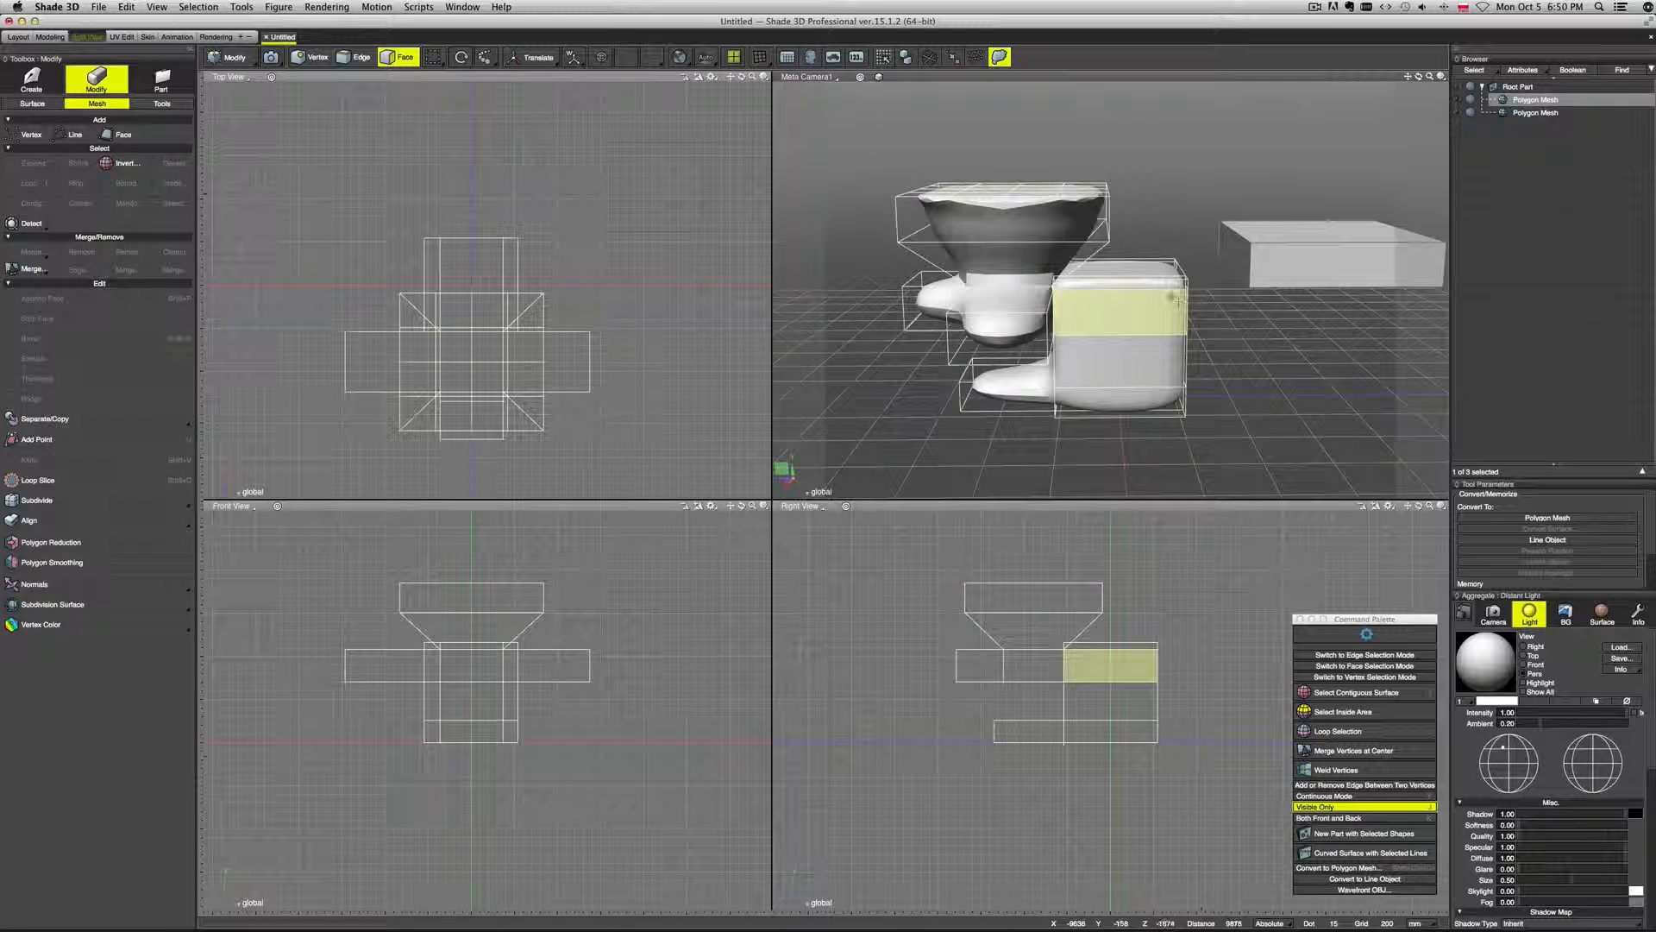
key(a)
middle_drag(1147, 272, 1087, 226)
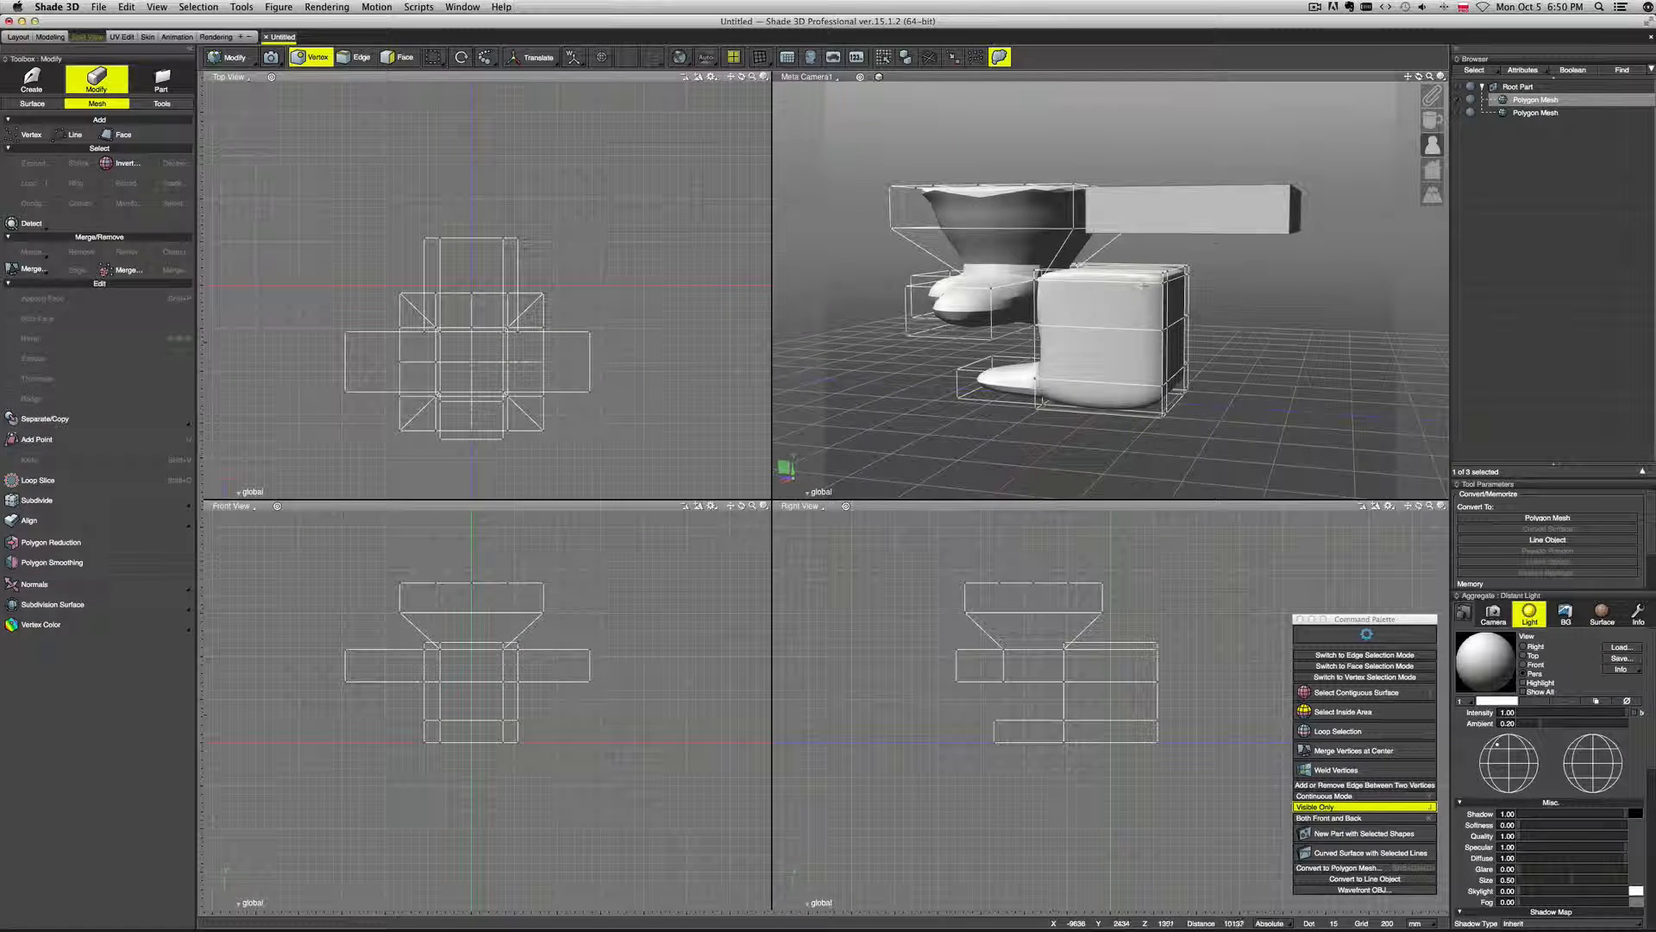
drag(1258, 455, 1260, 457)
middle_drag(1213, 418, 1231, 417)
drag(1113, 336, 1232, 360)
middle_drag(1225, 367, 1077, 312)
key(Return)
key(super+z)
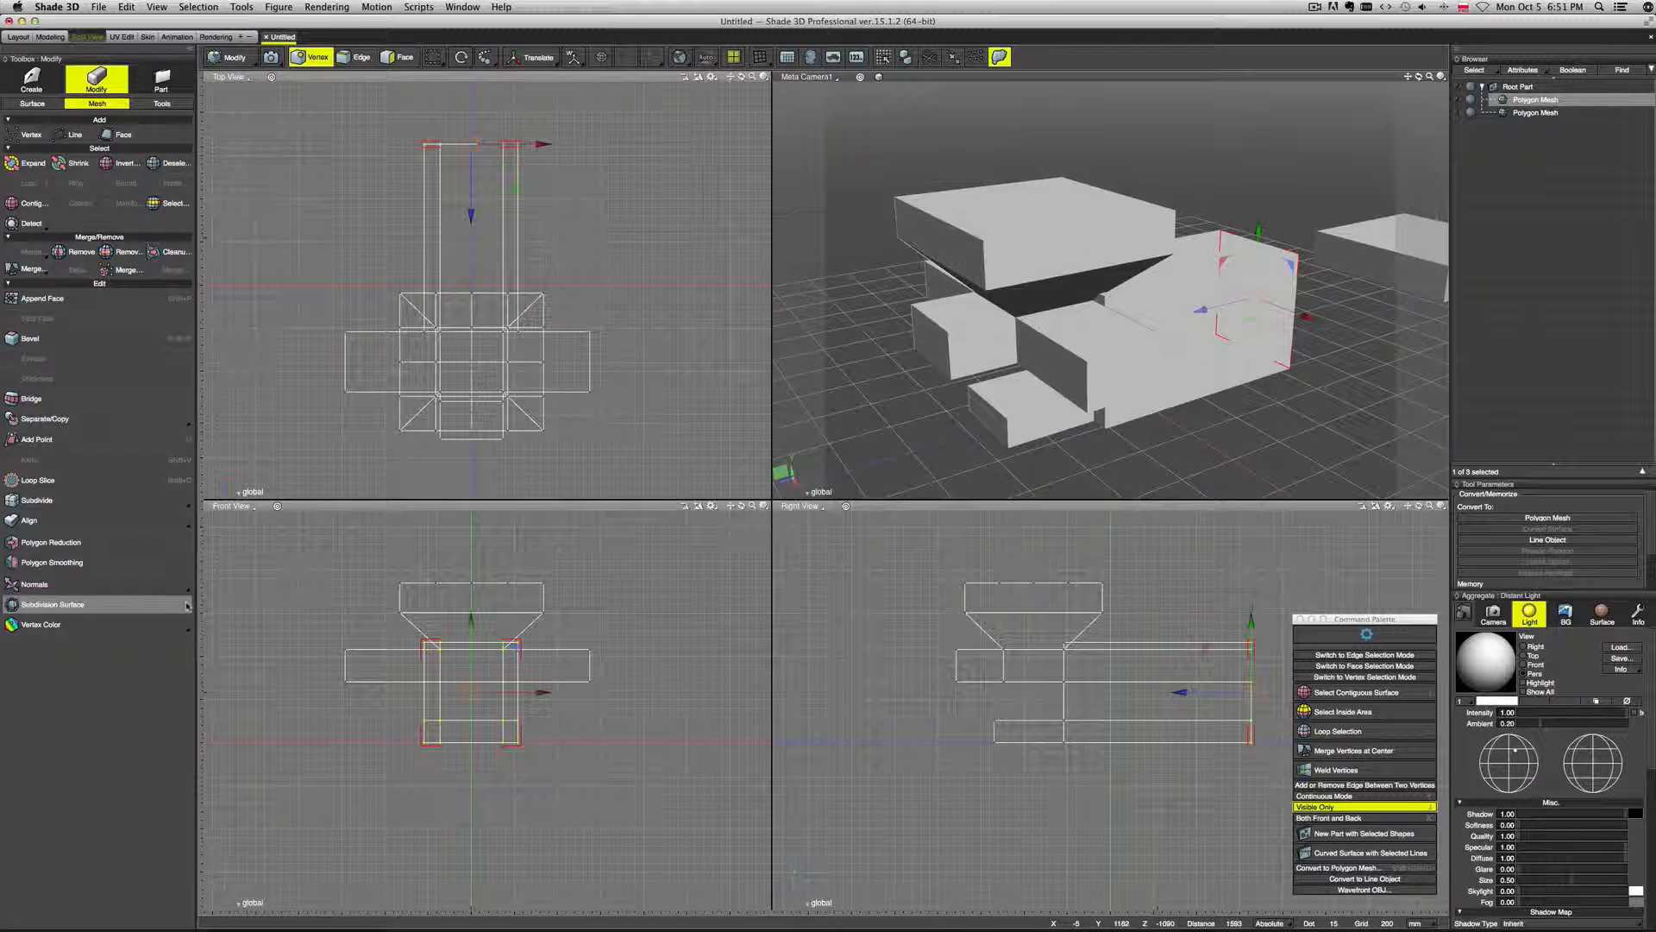
Try the OpenSubdiv subdivision surface on the mesh and set it back to None.
click(120, 603)
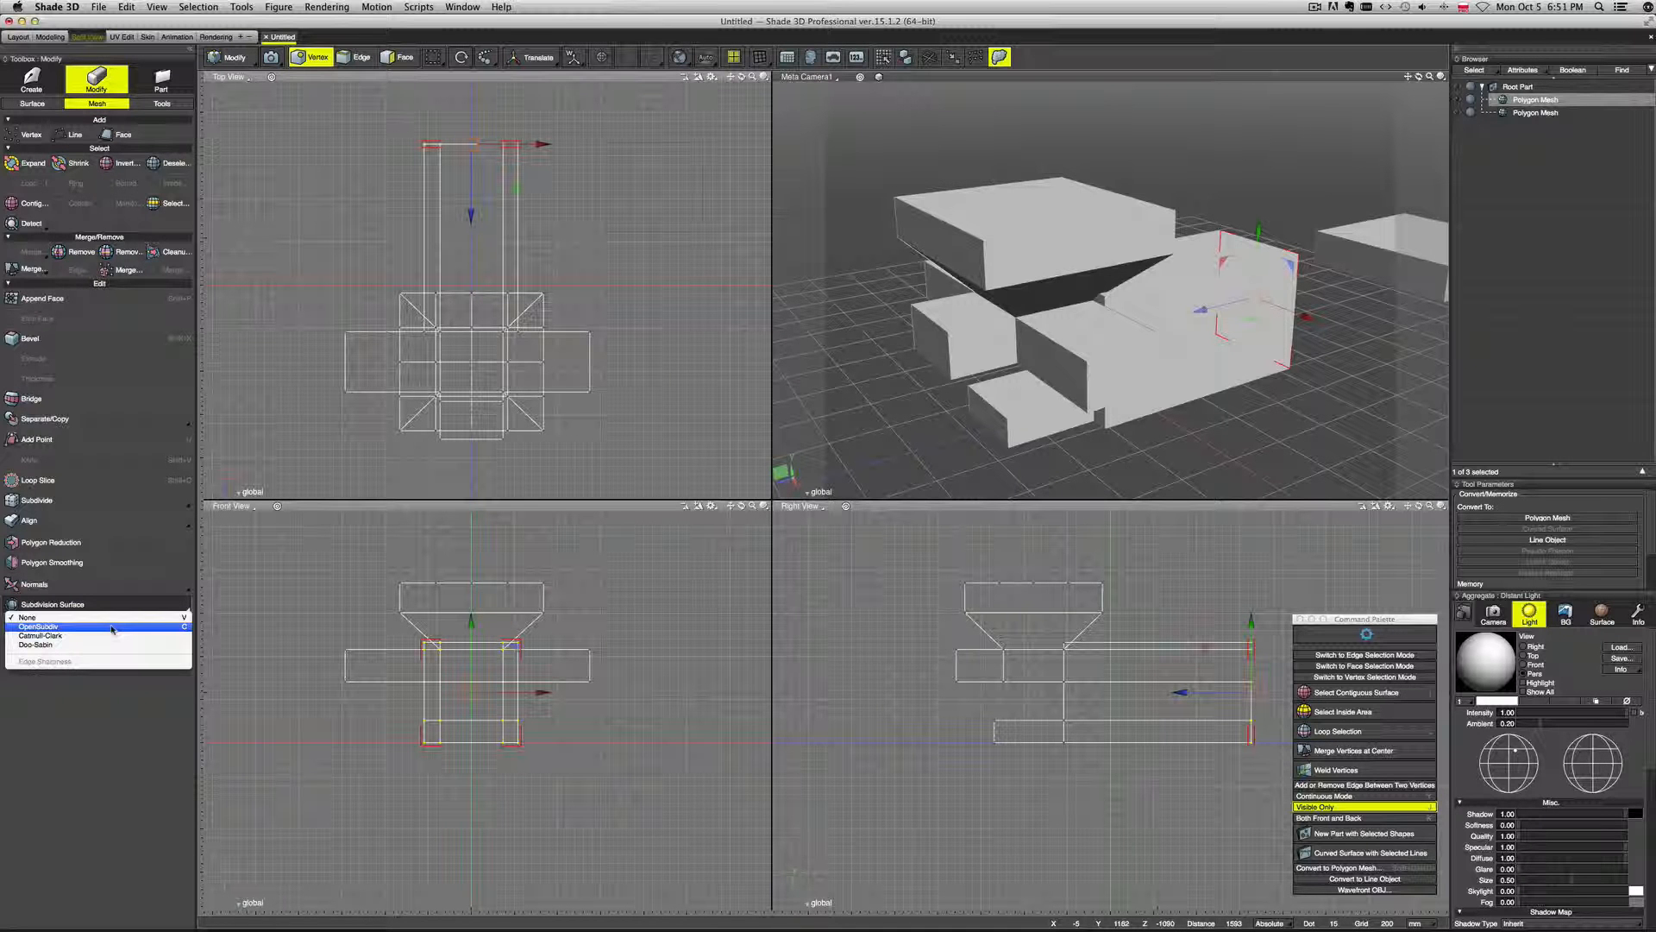
click(113, 627)
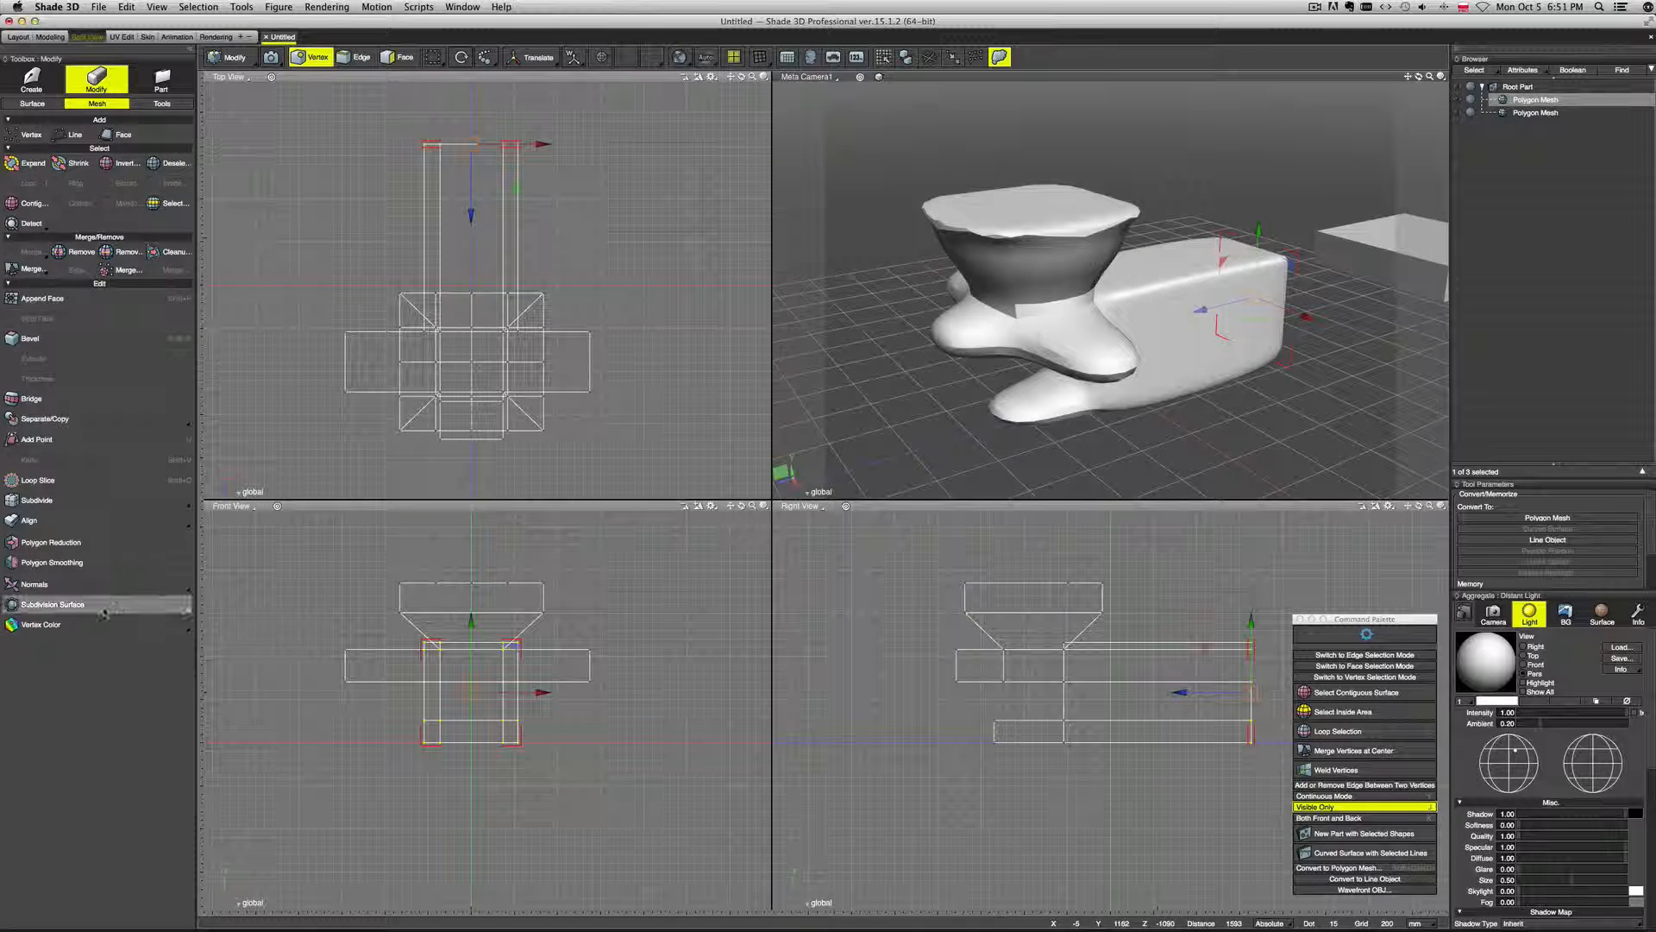
click(103, 607)
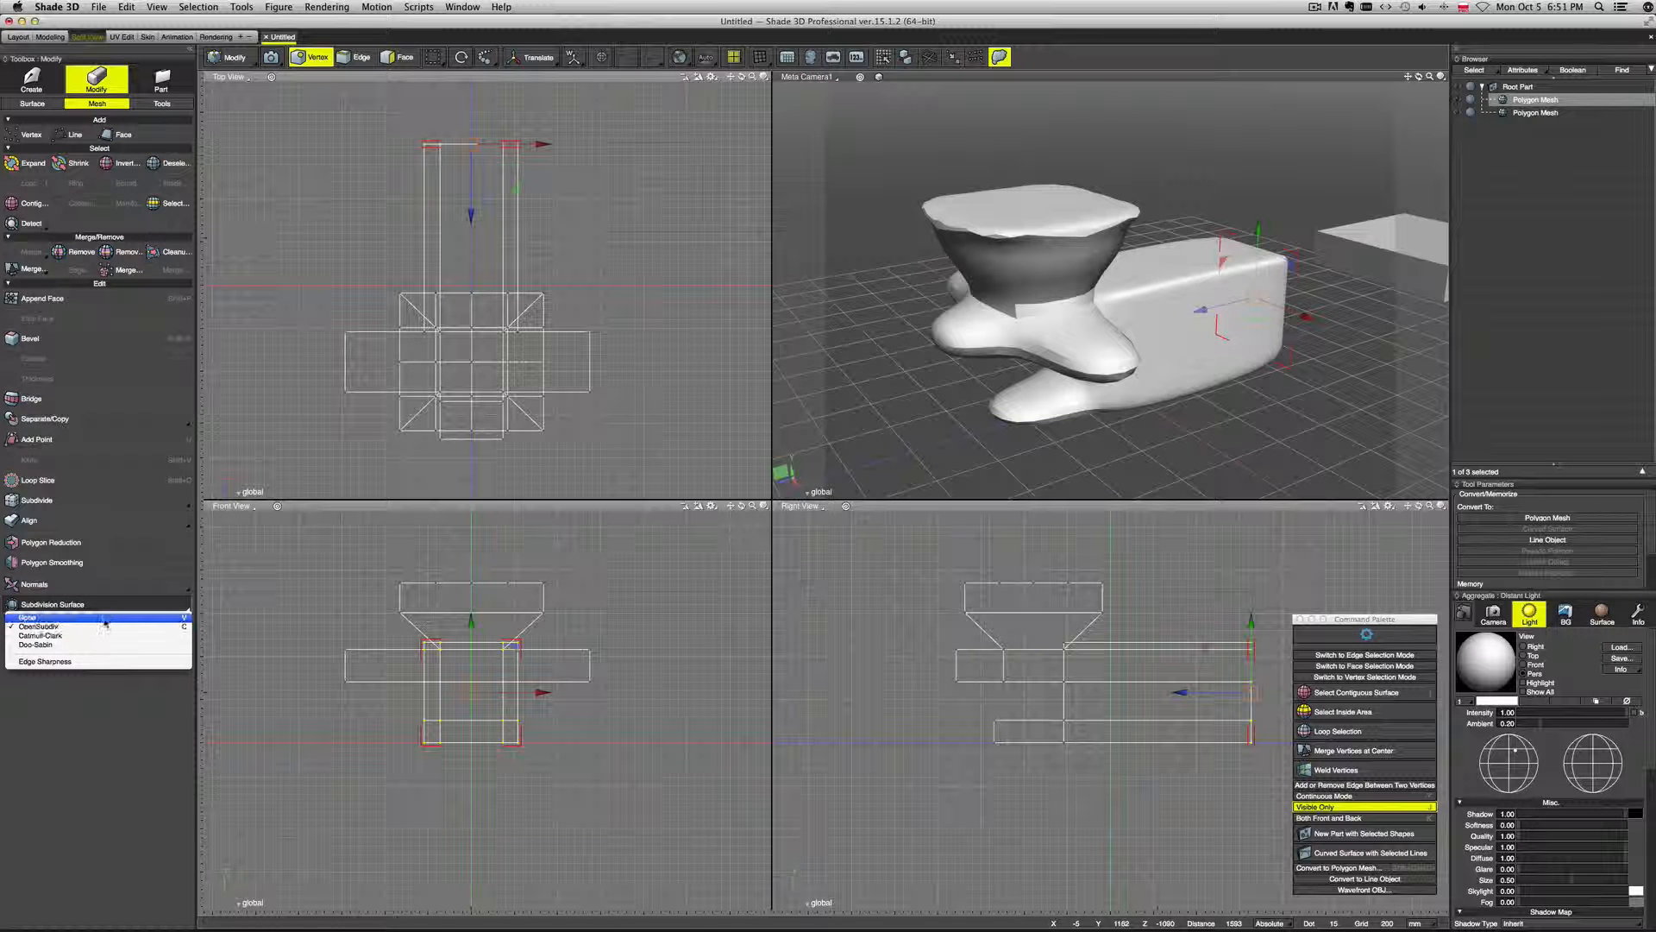
click(104, 617)
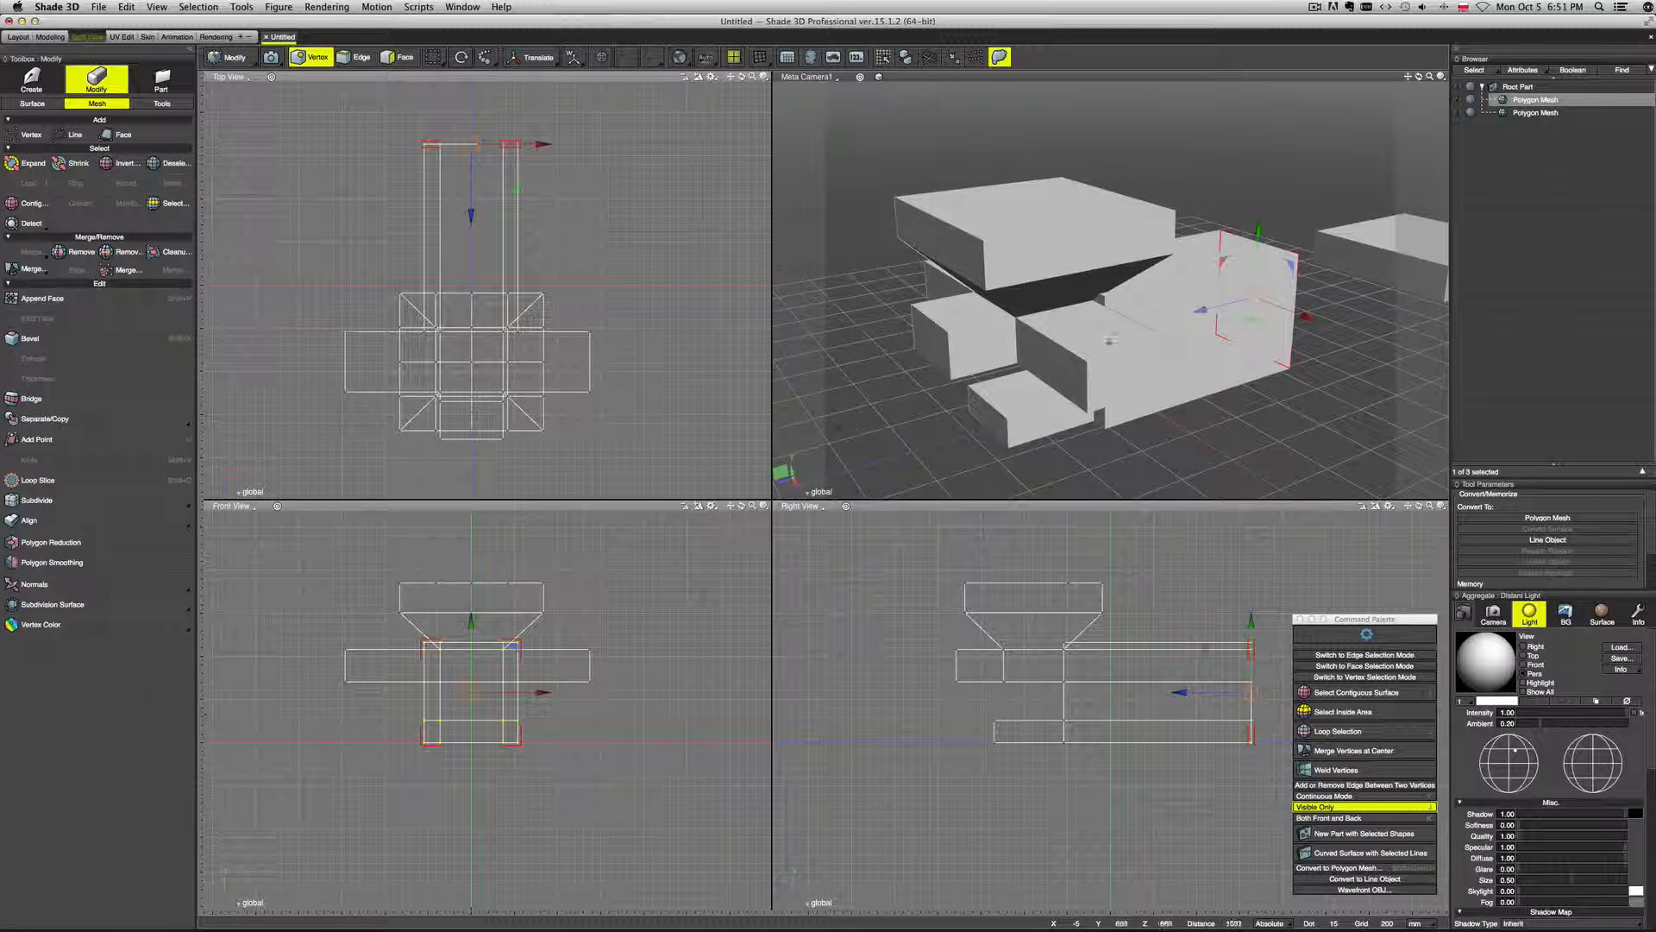
Switch to face selection mode, turn subdivision surface smoothing on for the lengthened mesh and return to object mode.
middle_drag(1139, 326, 1113, 310)
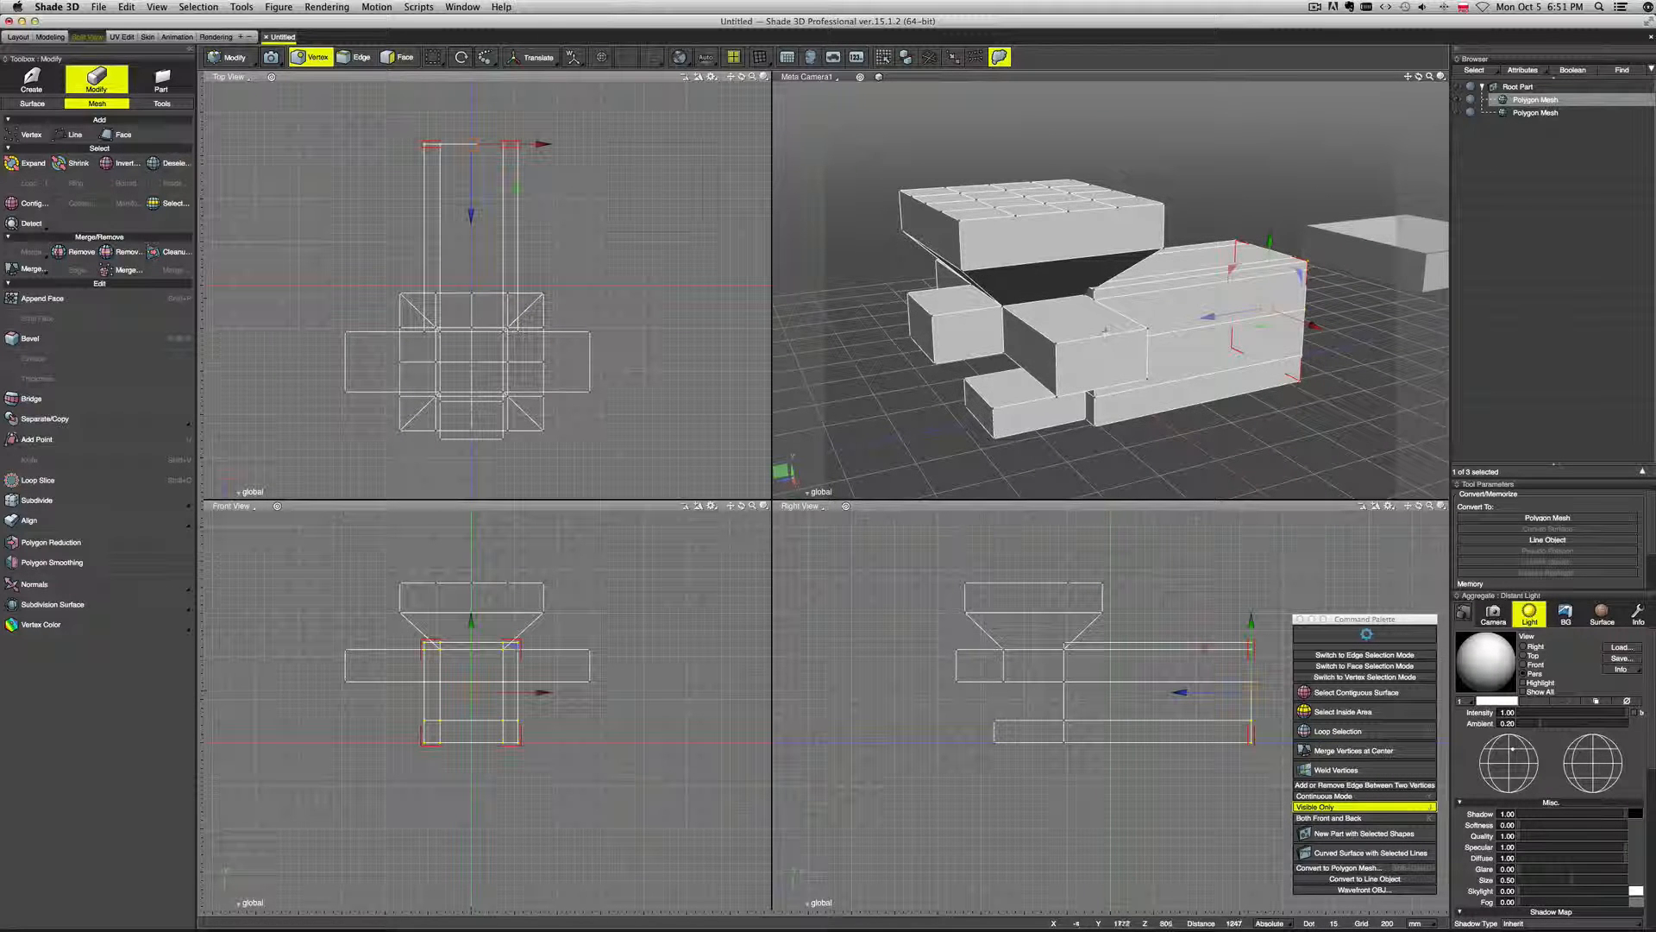
click(1071, 302)
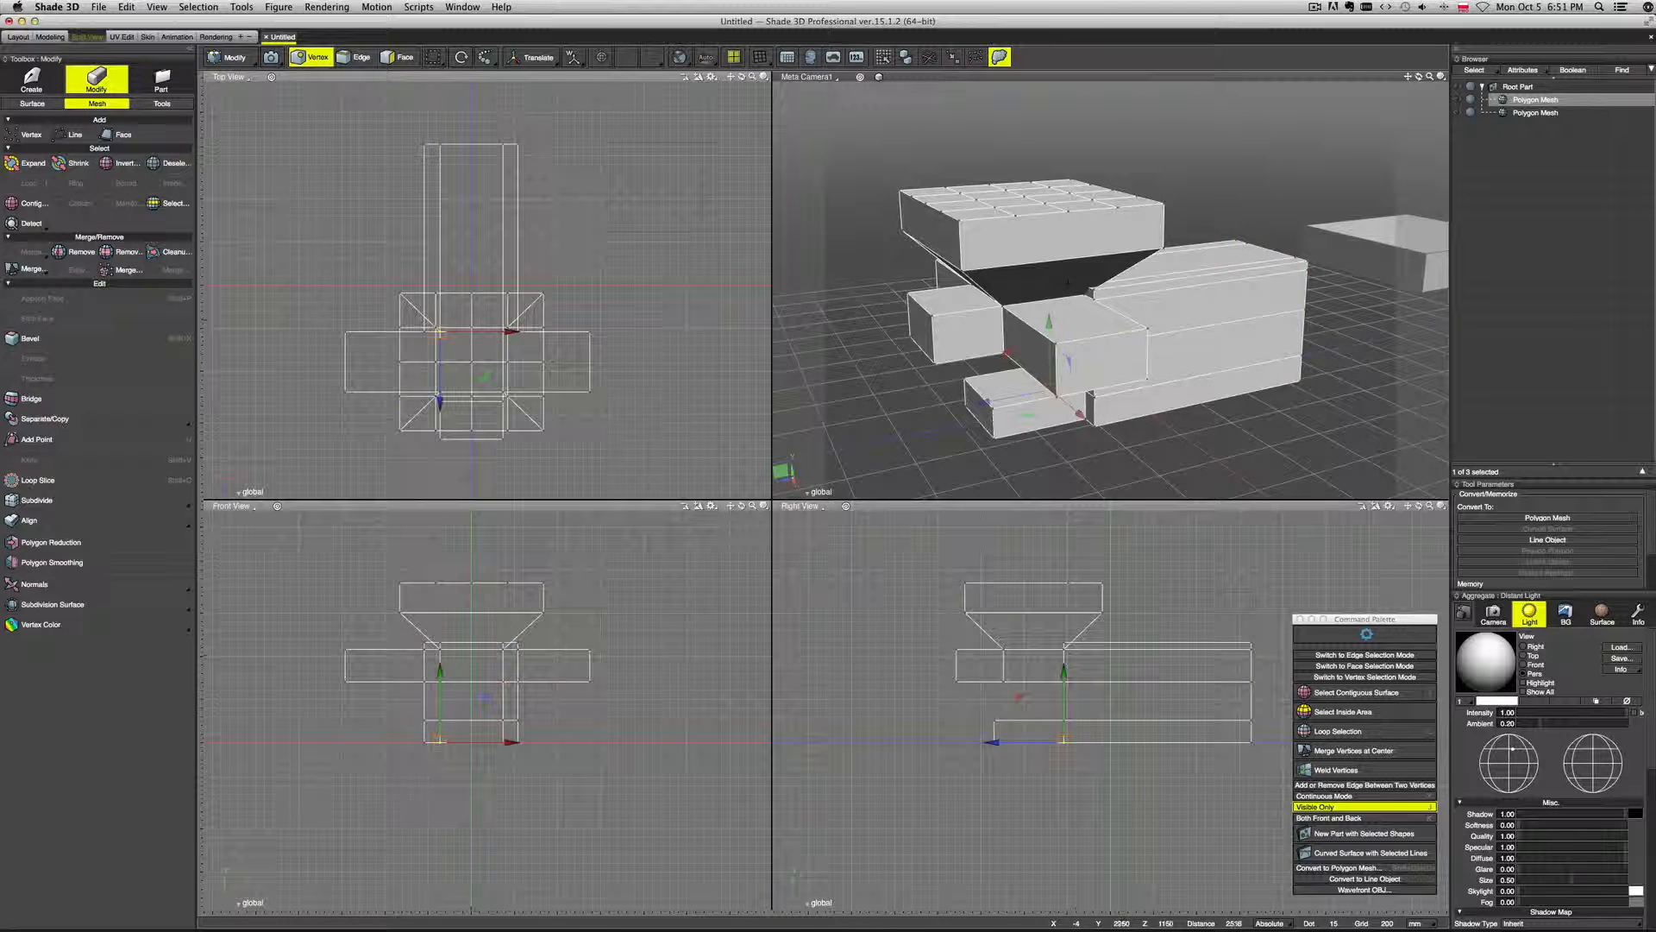
key(d)
scroll(1075, 311, down, 3)
middle_drag(1135, 300, 1185, 295)
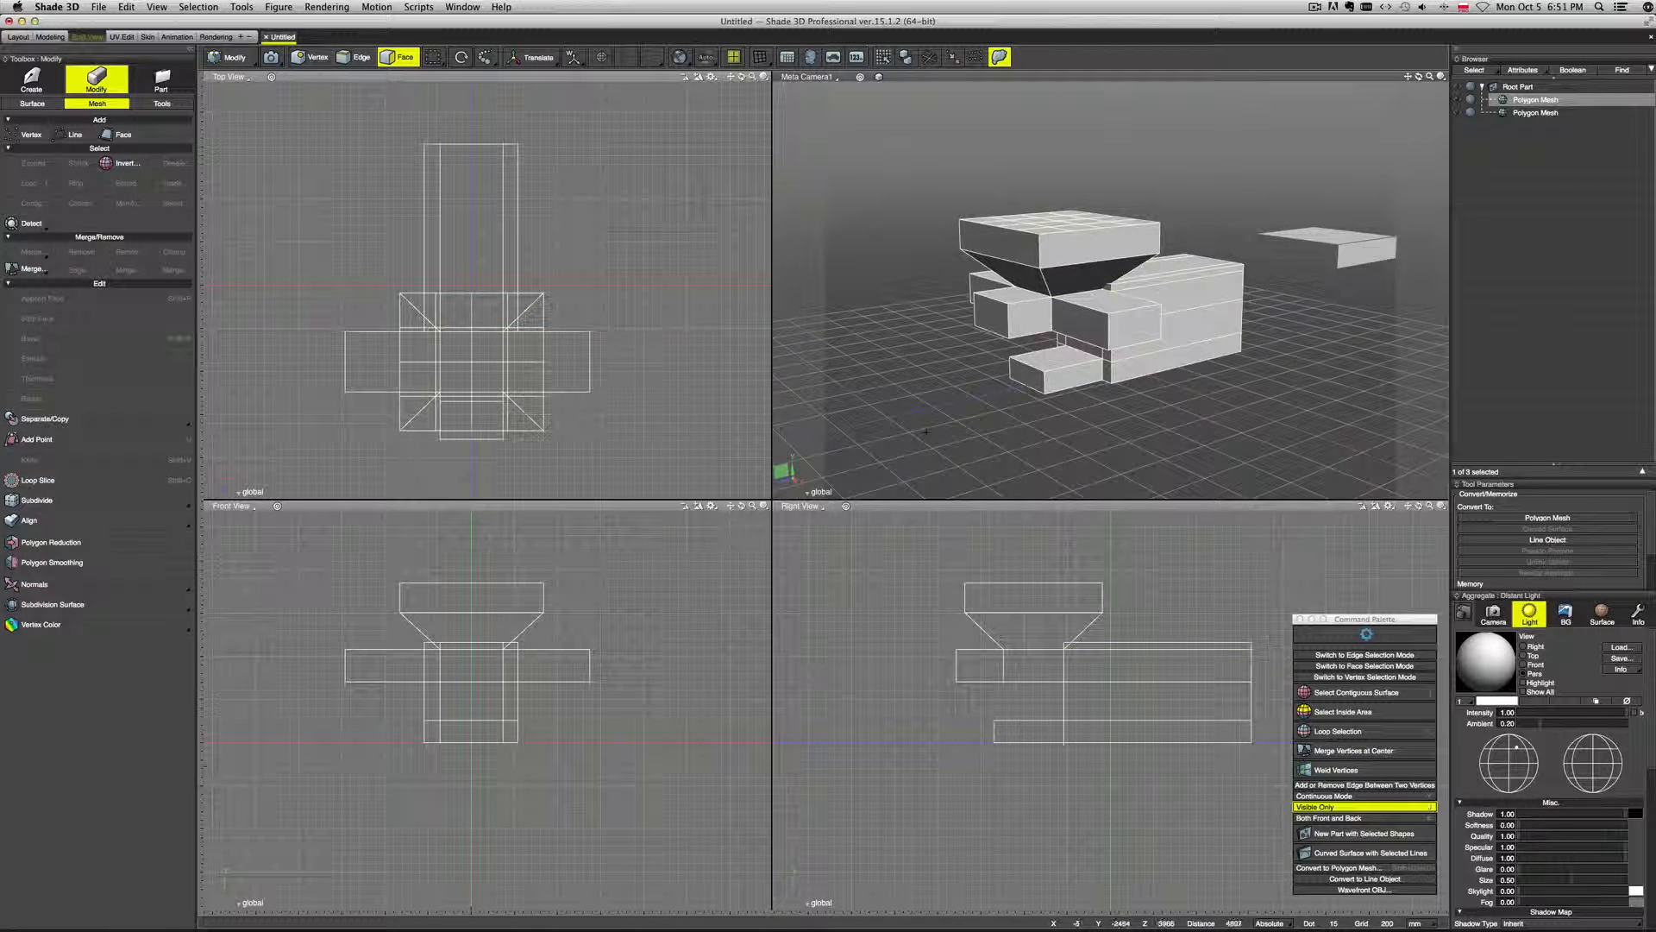
key(Tab)
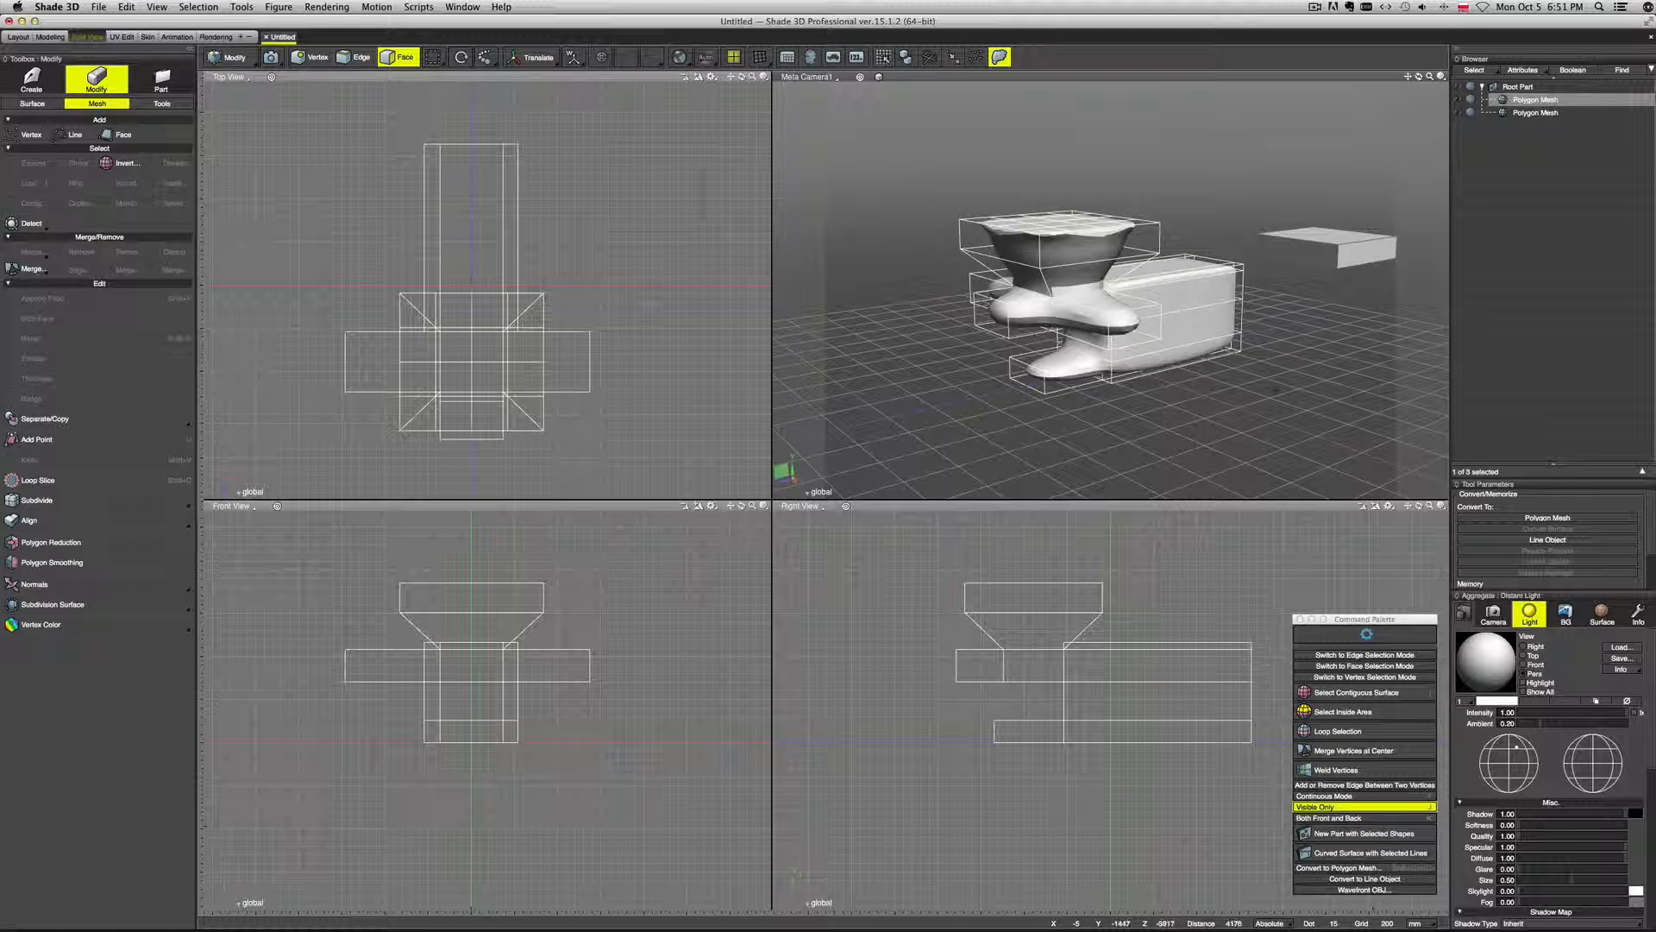
key(Return)
middle_drag(1227, 393, 1175, 385)
scroll(1622, 557, down, 2)
In the object information, set the mesh's subdivision method to Catmull-Clark and lower its weight to about 0.25.
click(1638, 613)
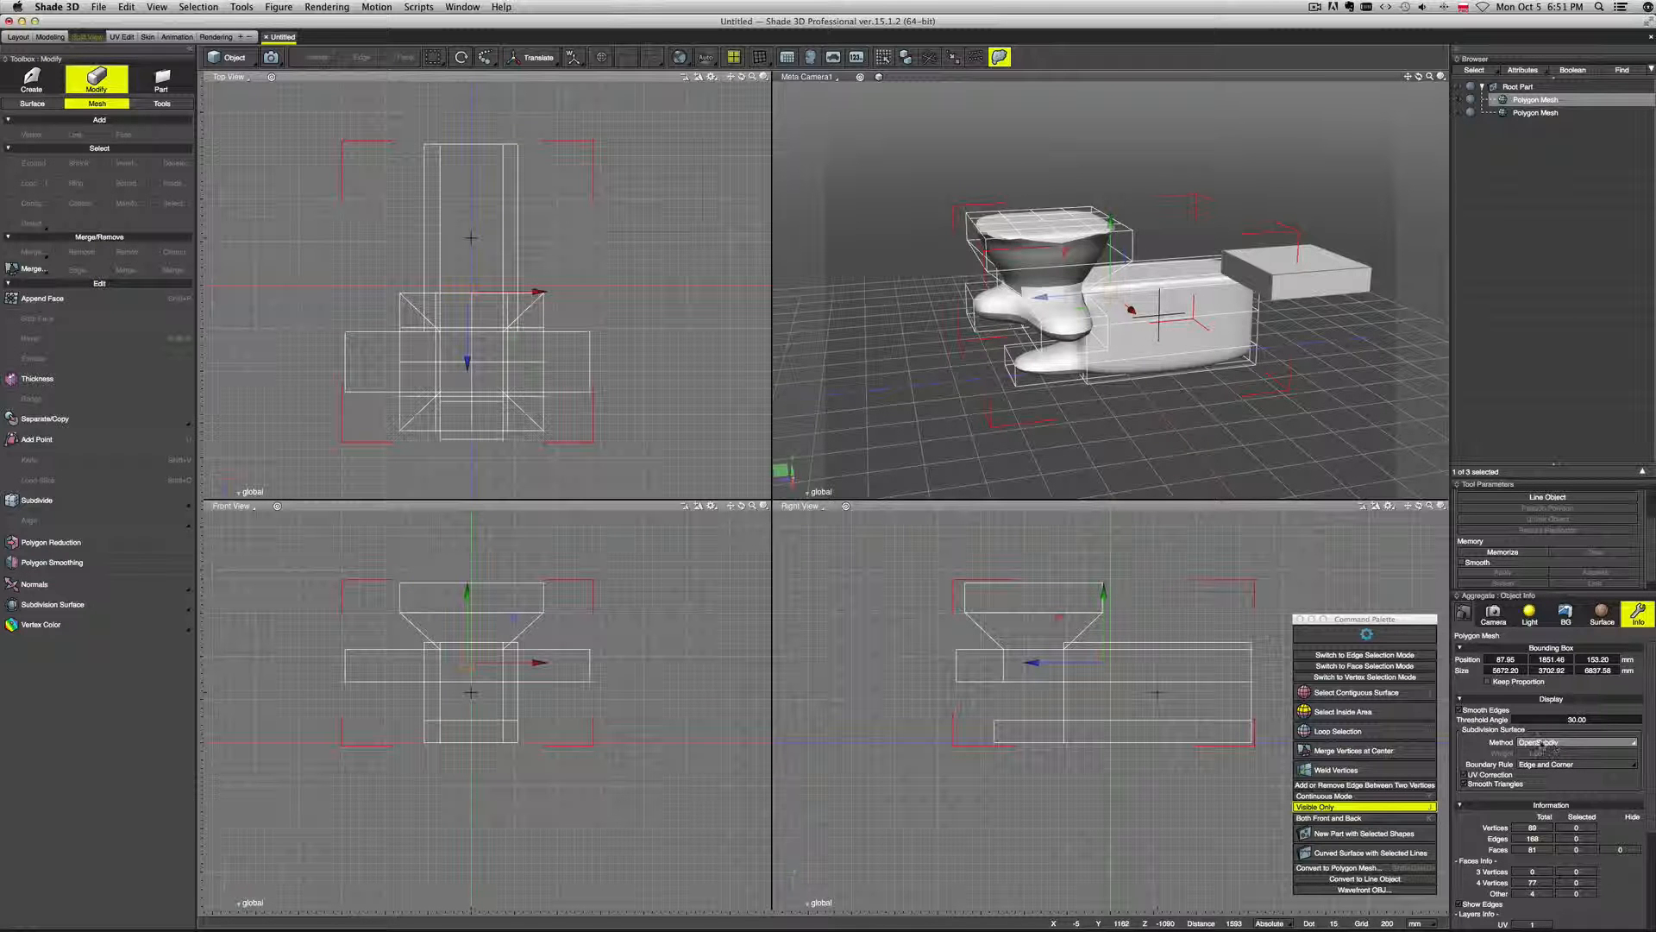
click(1542, 744)
click(1575, 764)
scroll(1323, 295, up, 5)
middle_drag(1292, 291, 1332, 405)
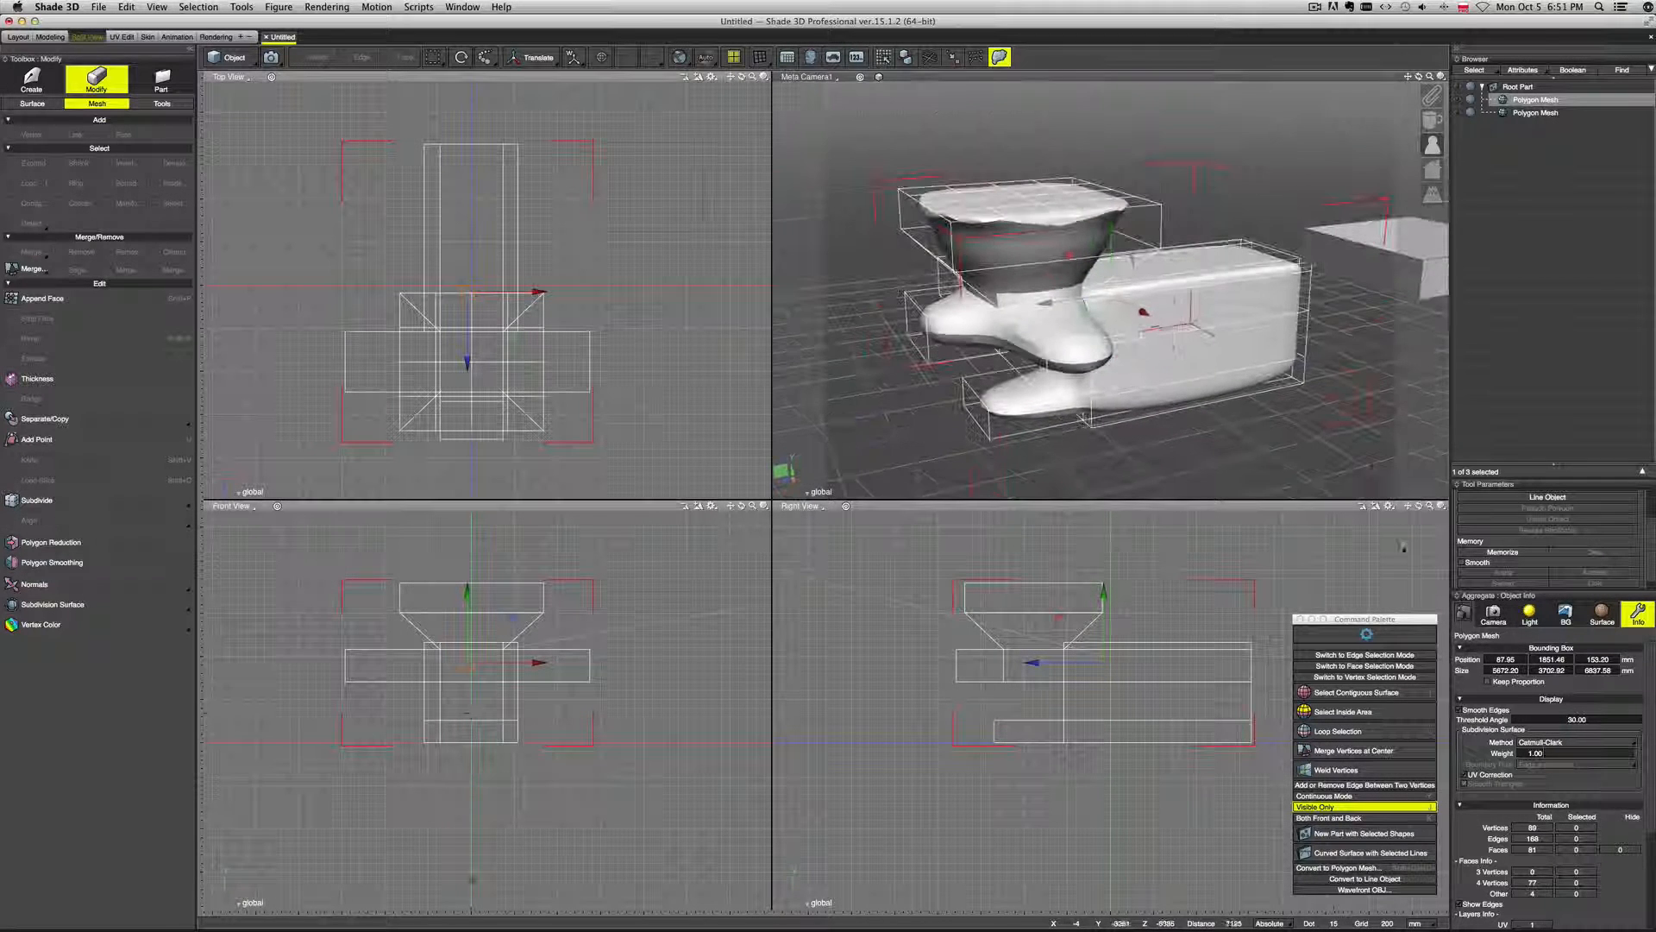
mouse_move(1595, 761)
mouse_down()
mouse_move(1635, 759)
mouse_move(1575, 758)
mouse_up()
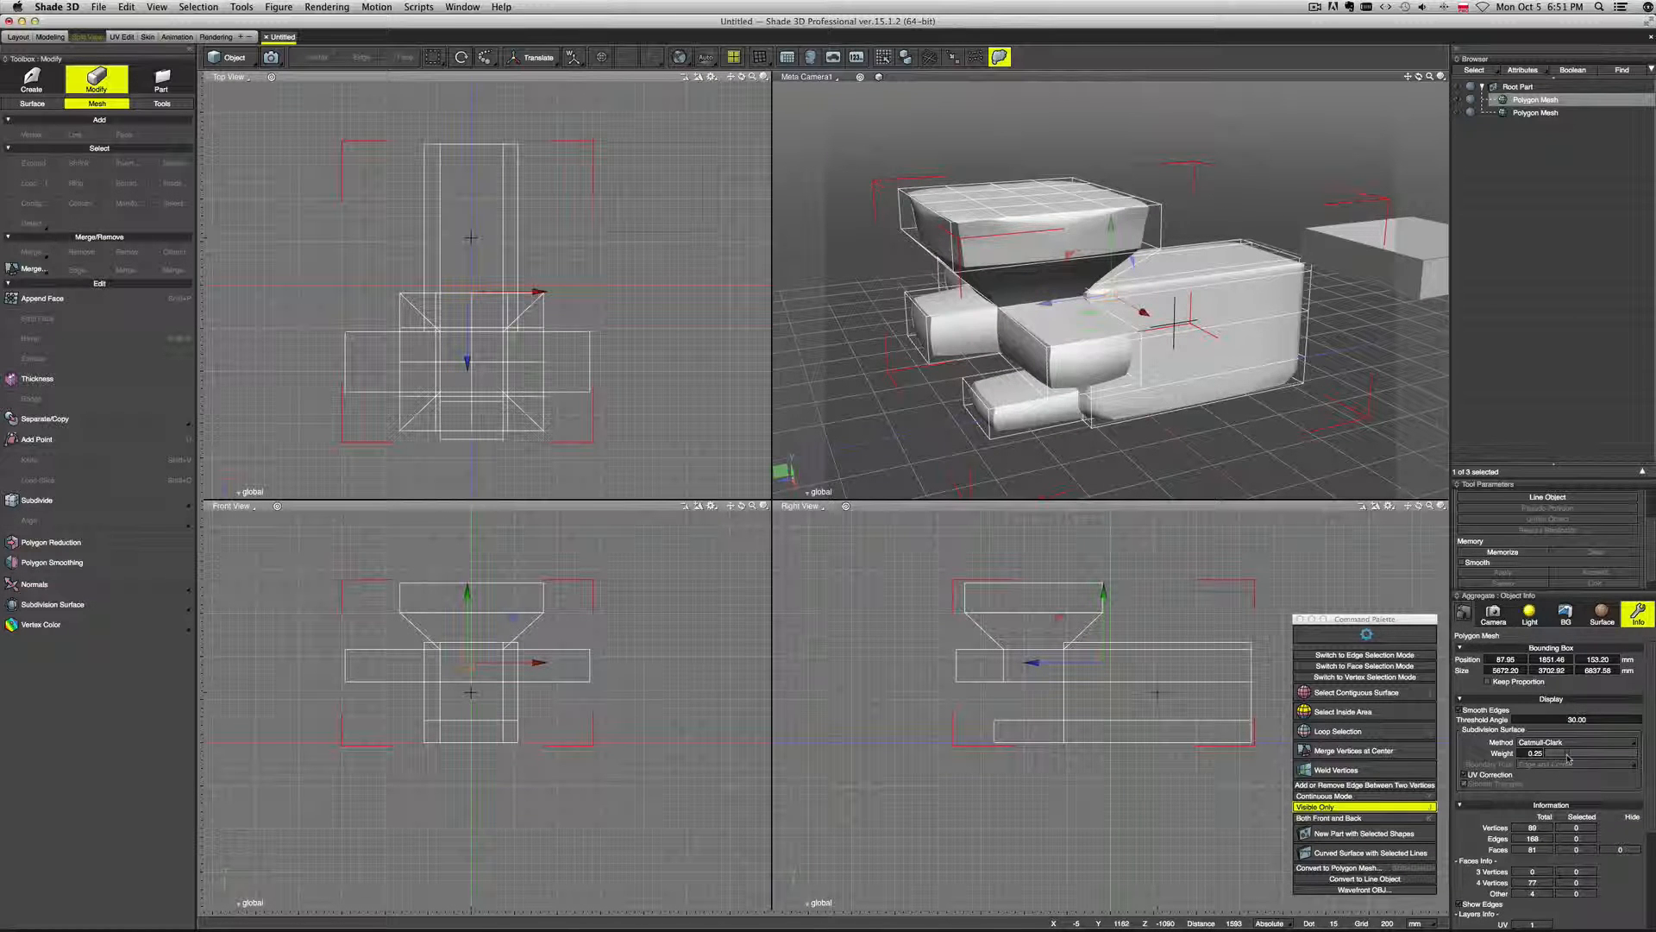
Switch the mesh's subdivision method from Catmull-Clark to Doo-Sabin and set its weight to about 0.91.
drag(1581, 758, 1603, 758)
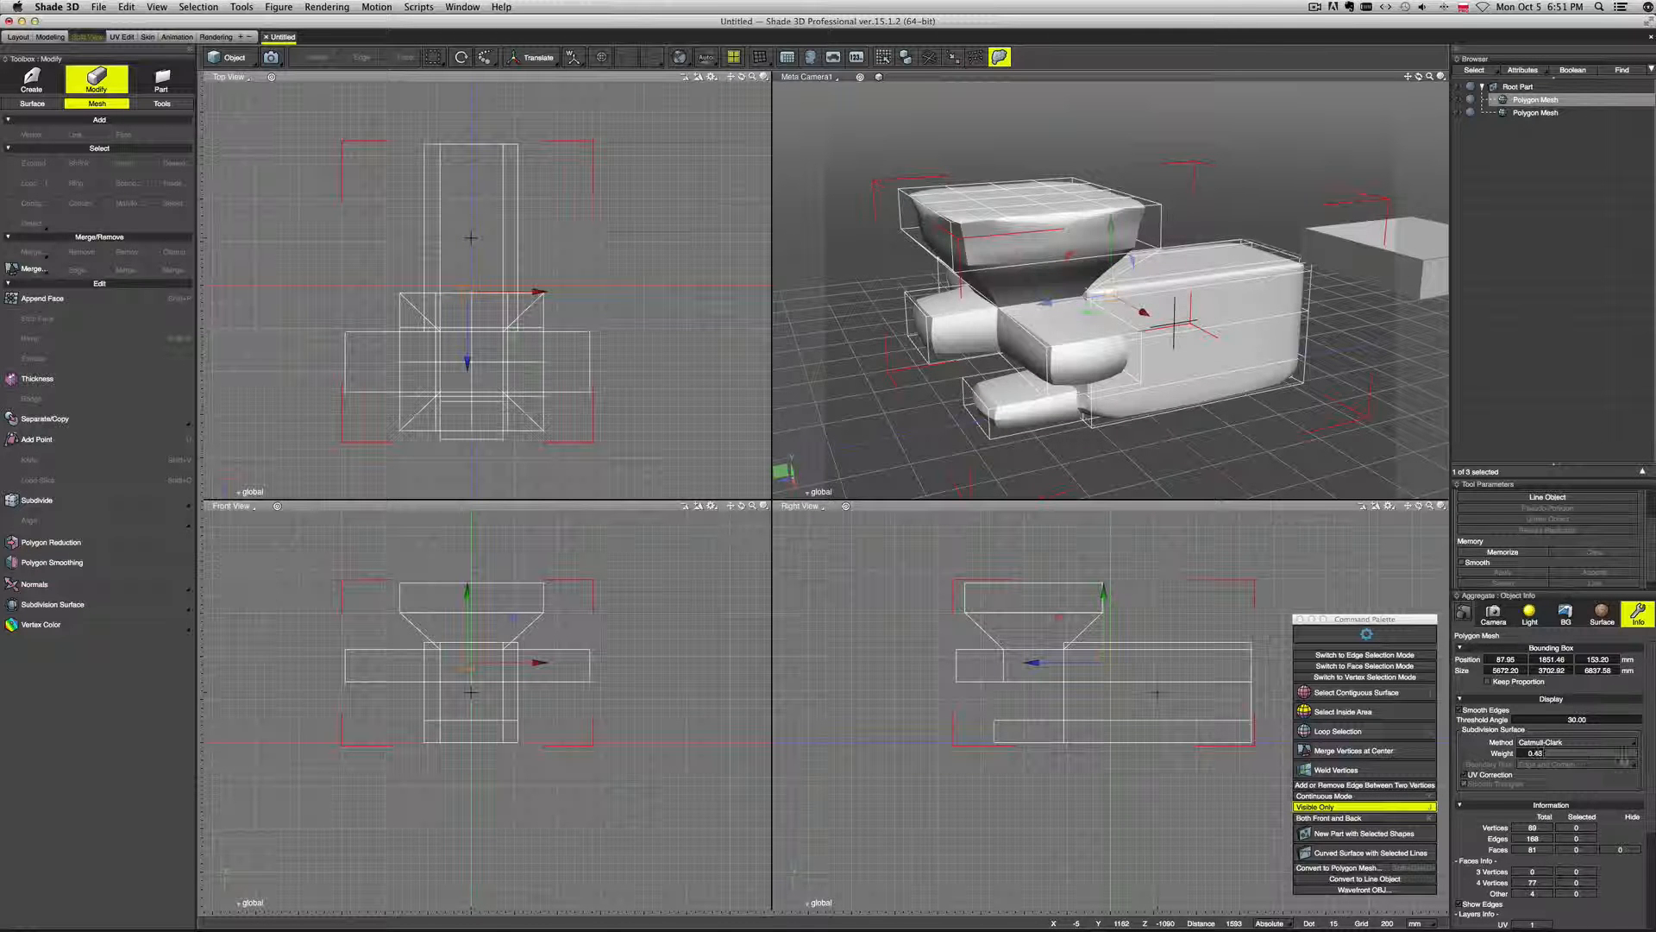
click(1582, 743)
click(1610, 774)
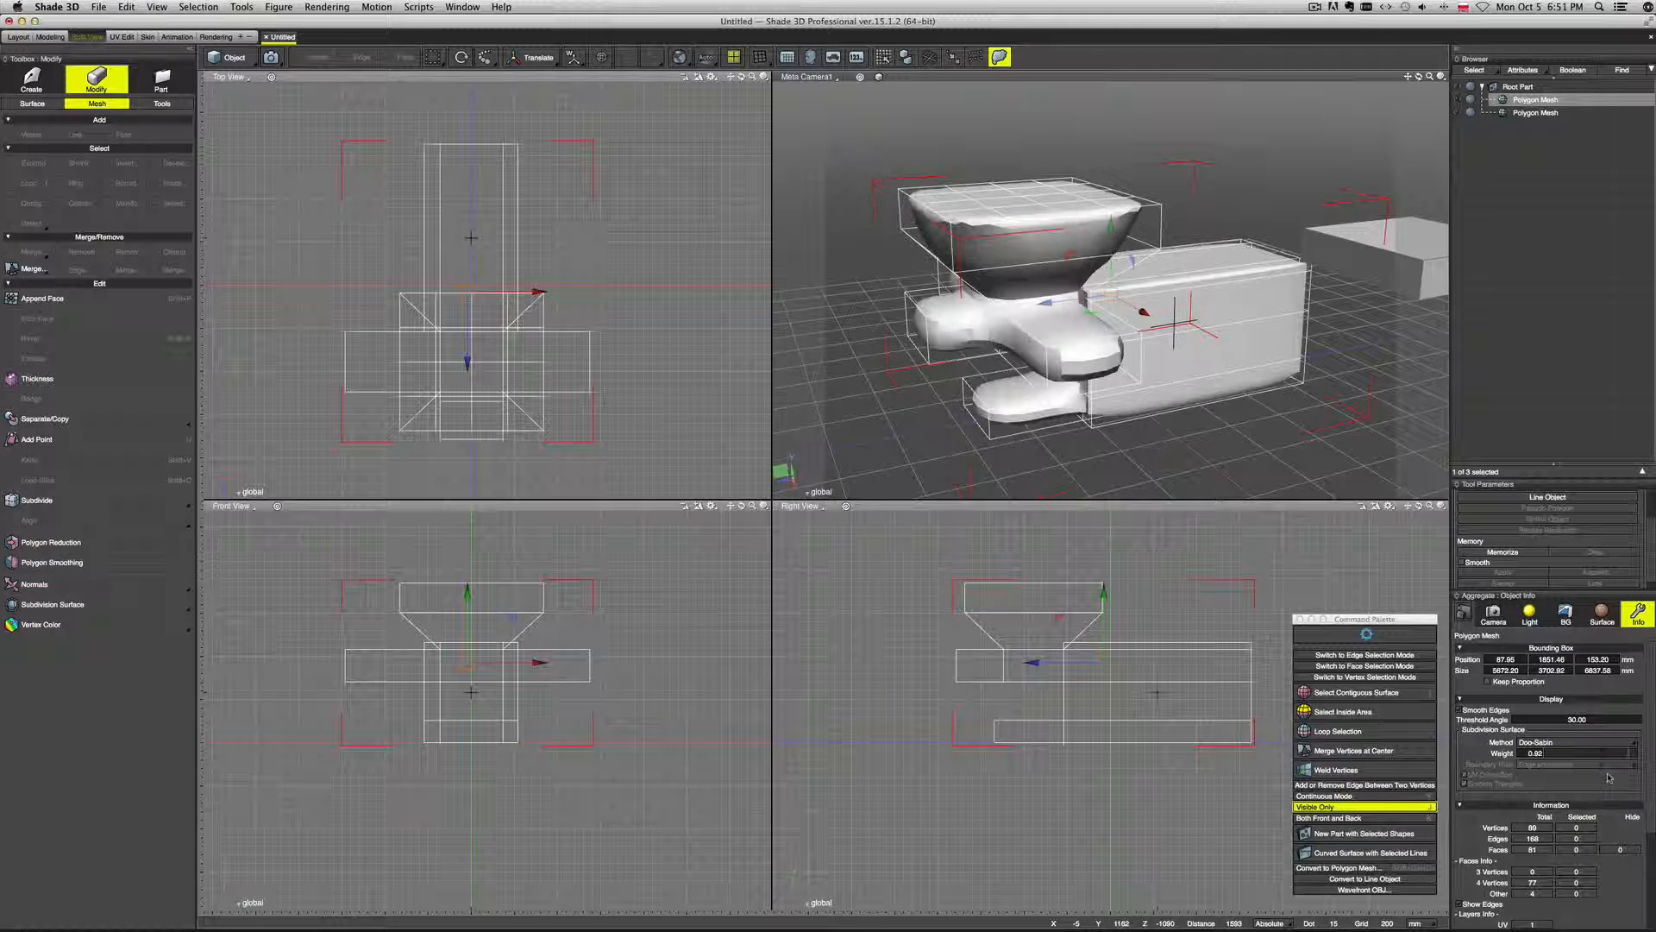
mouse_move(1613, 758)
mouse_down()
mouse_move(1588, 759)
mouse_move(1602, 758)
mouse_up()
middle_drag(1226, 433, 1321, 459)
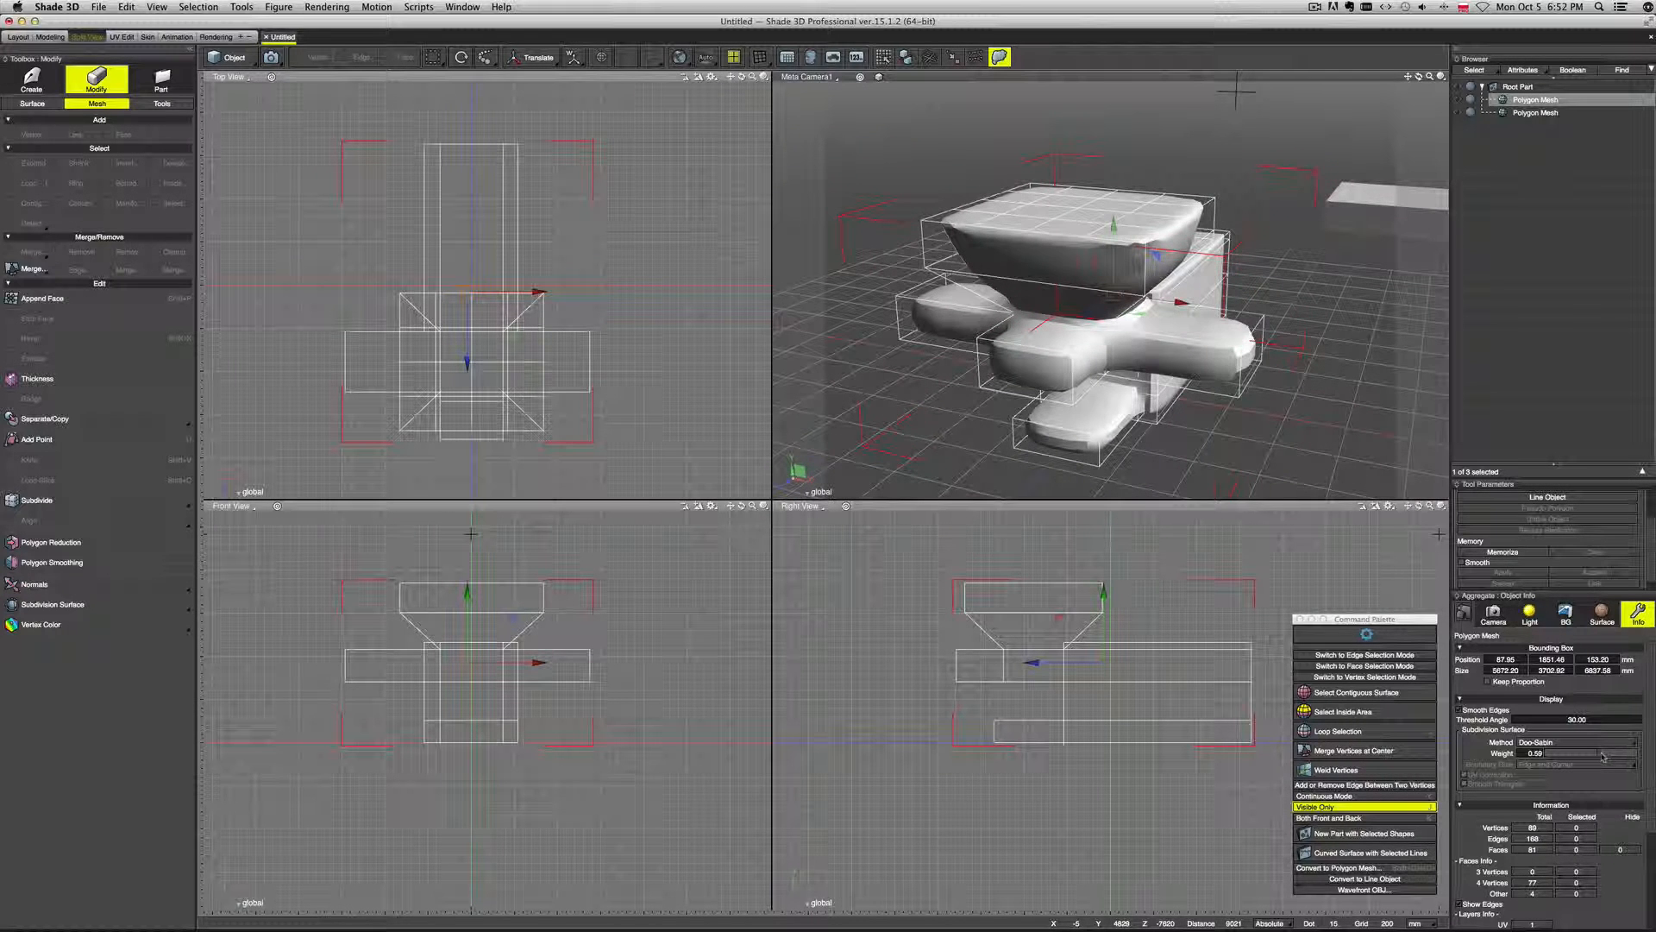
drag(1616, 757, 1617, 757)
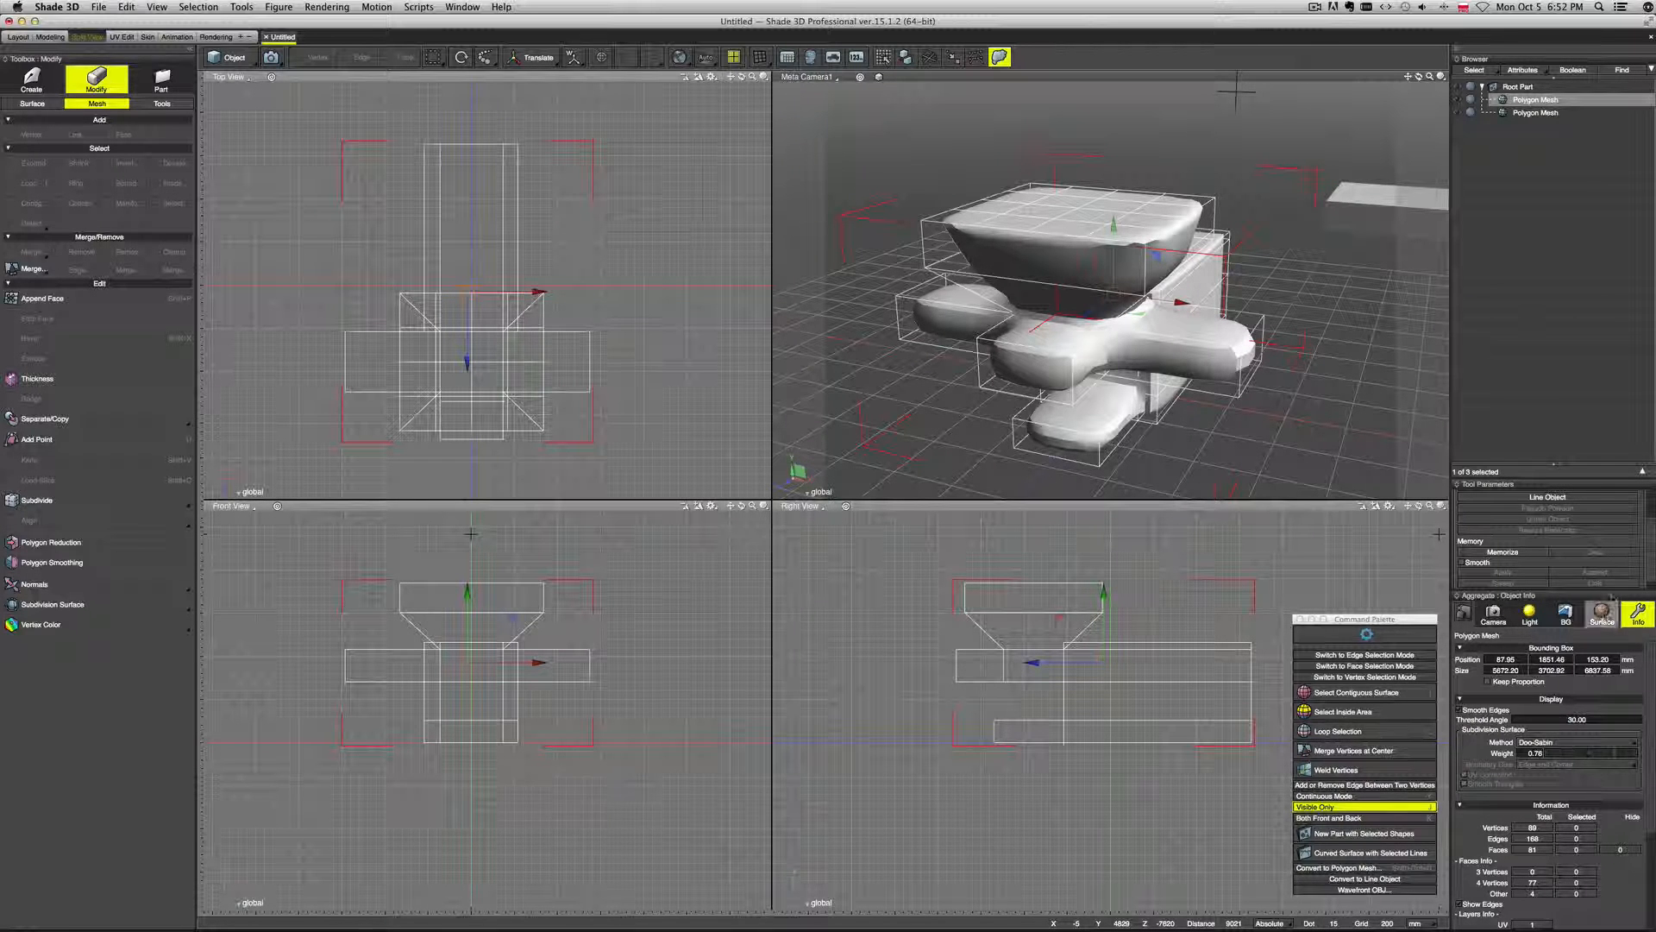
drag(1590, 448, 1590, 360)
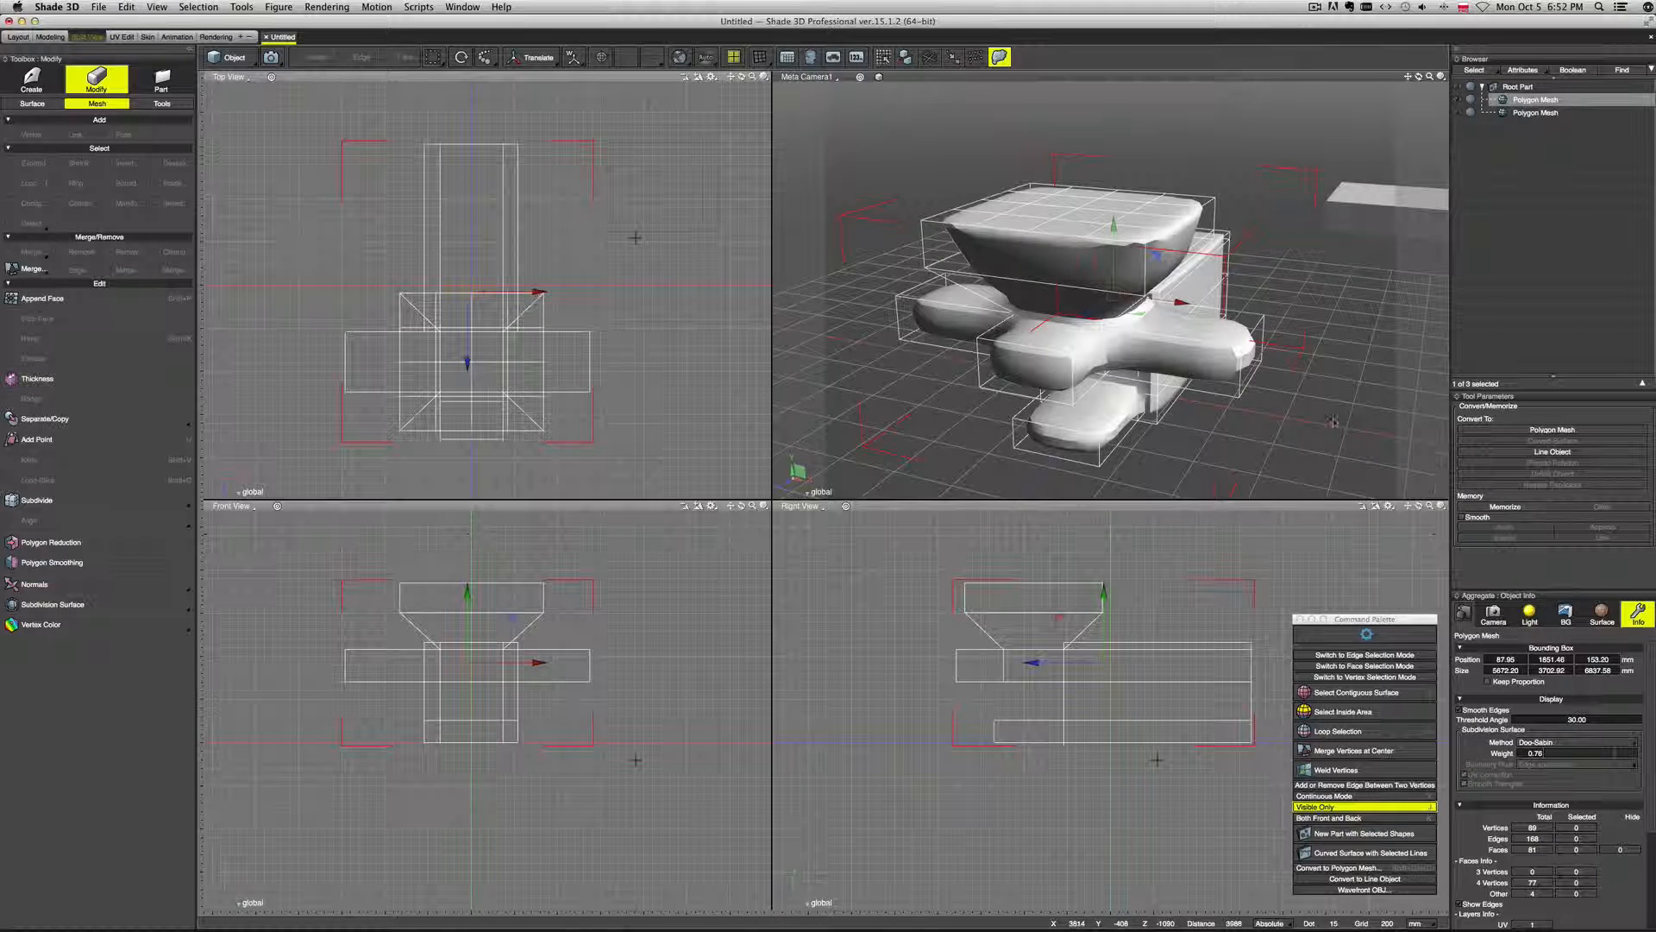
middle_drag(1346, 426, 1312, 420)
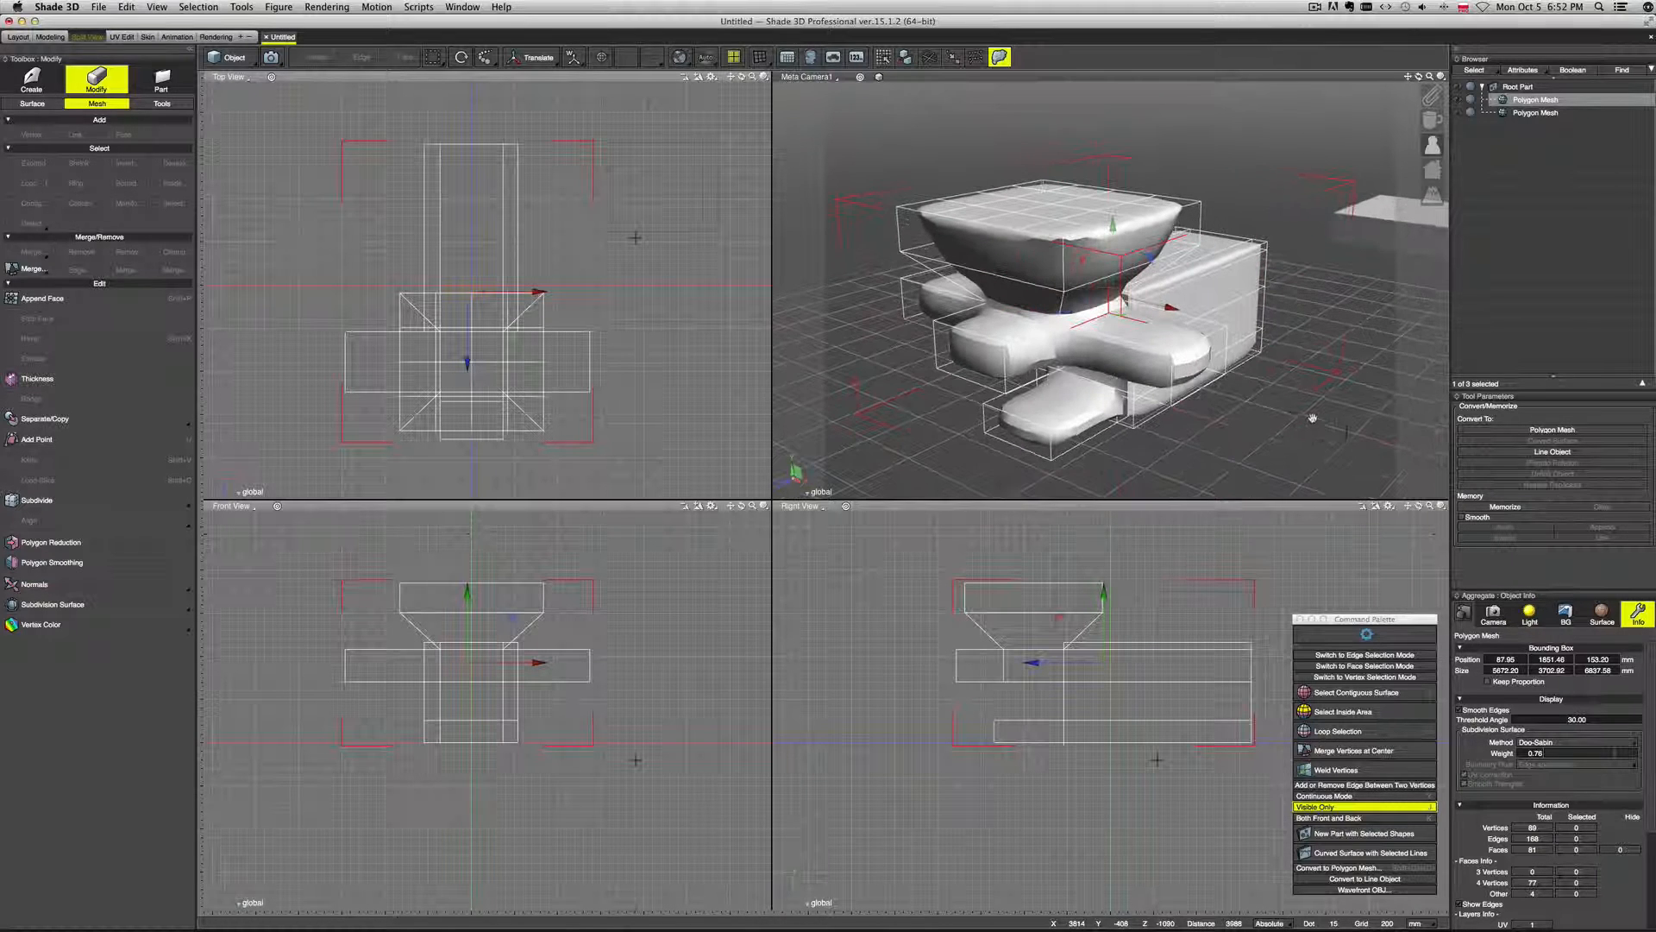
click(1629, 759)
Convert the Doo-Sabin smoothed object to a polygon mesh using Regular surface subdivision.
click(1551, 431)
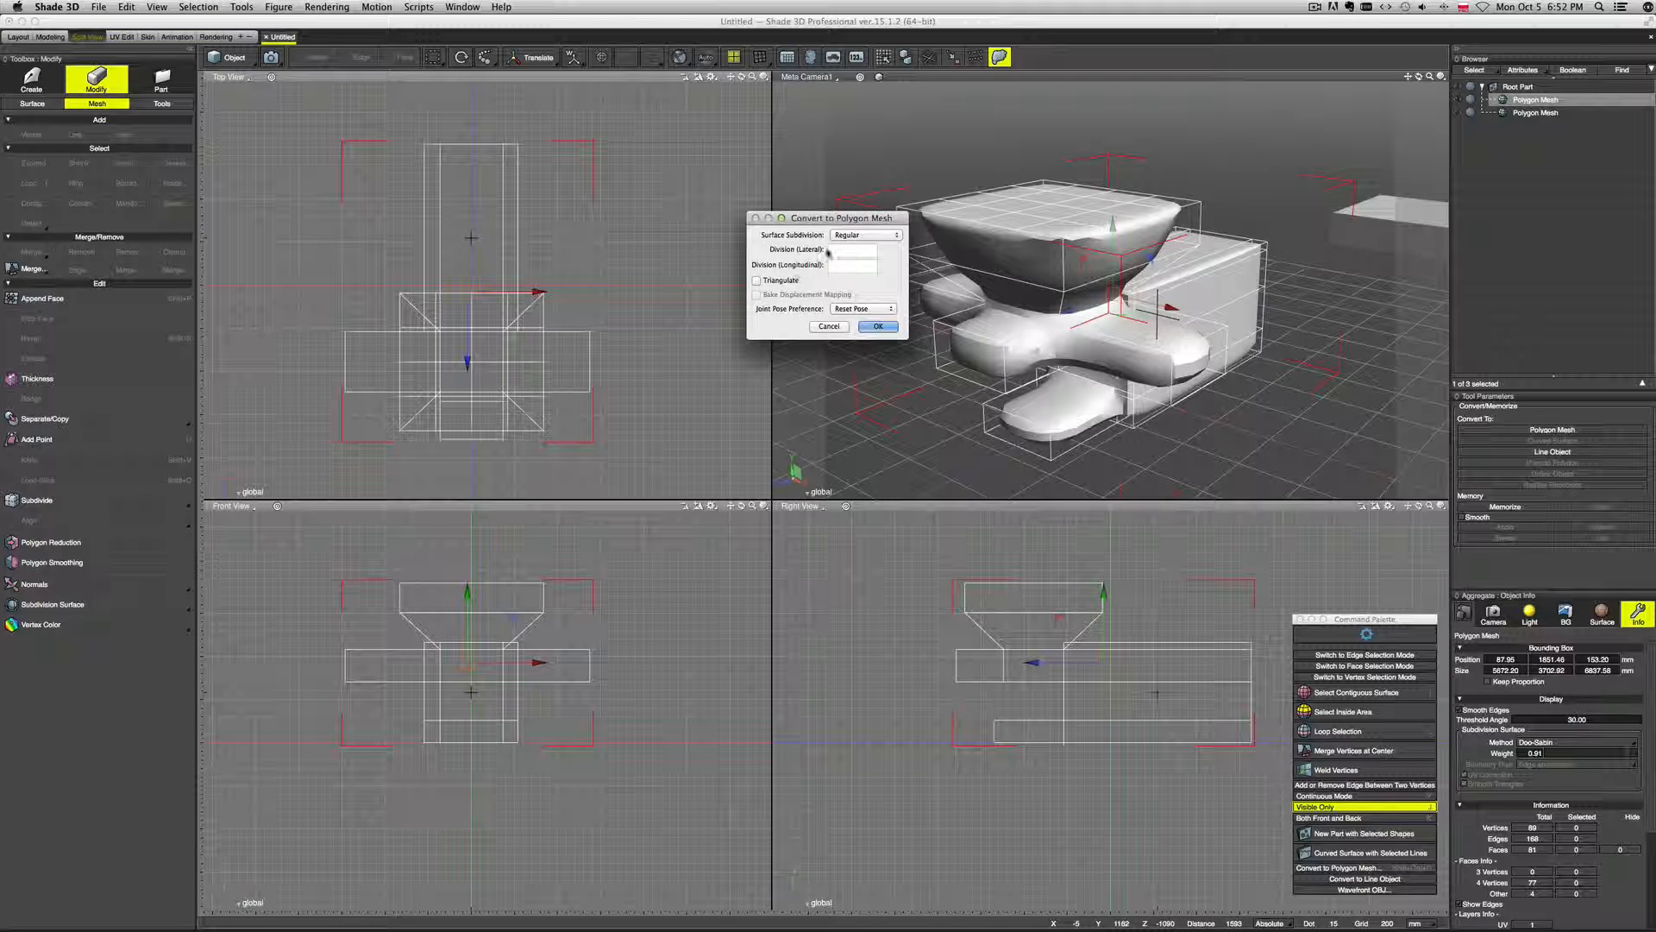
click(854, 237)
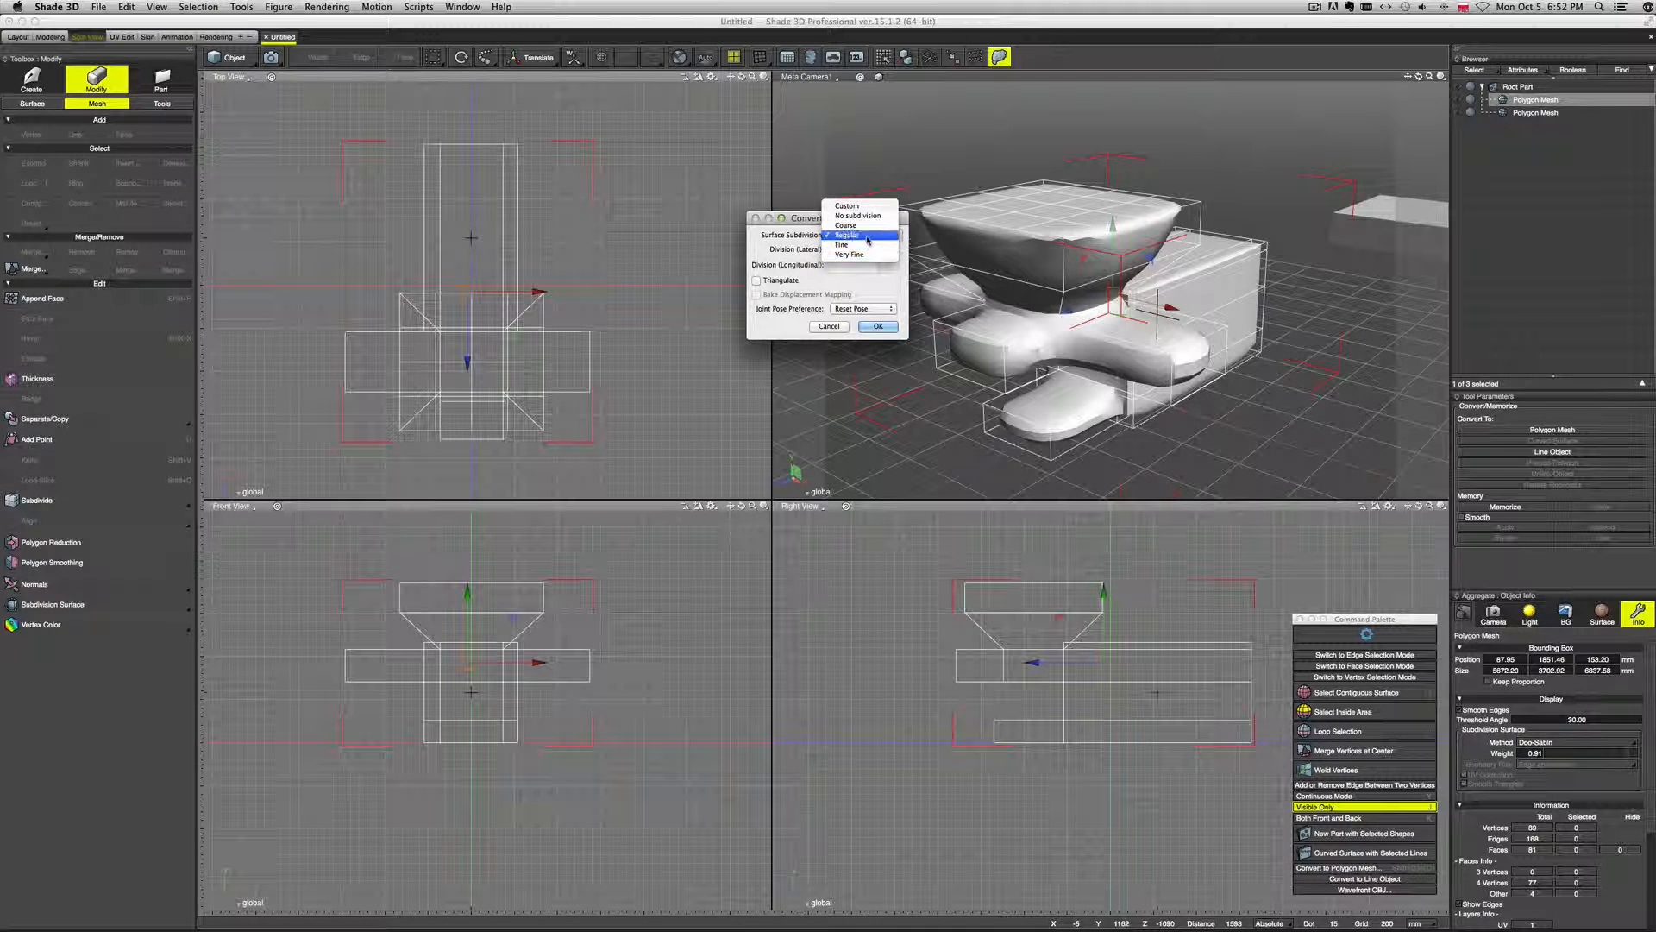
click(861, 235)
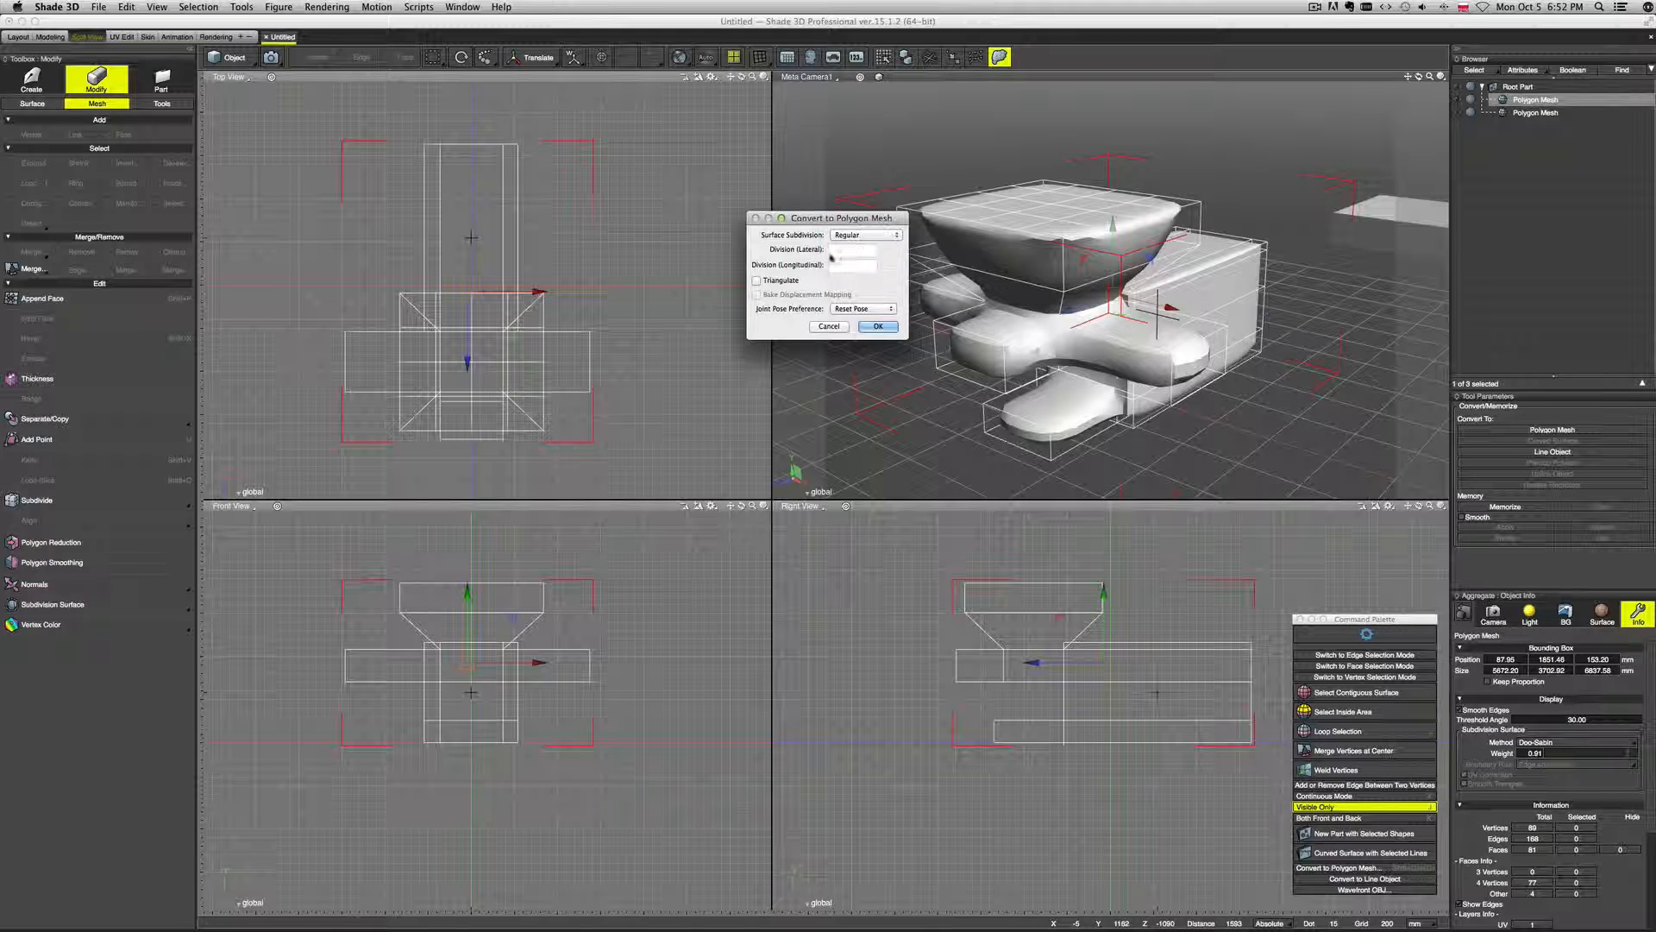
click(876, 326)
middle_drag(1213, 442, 1167, 433)
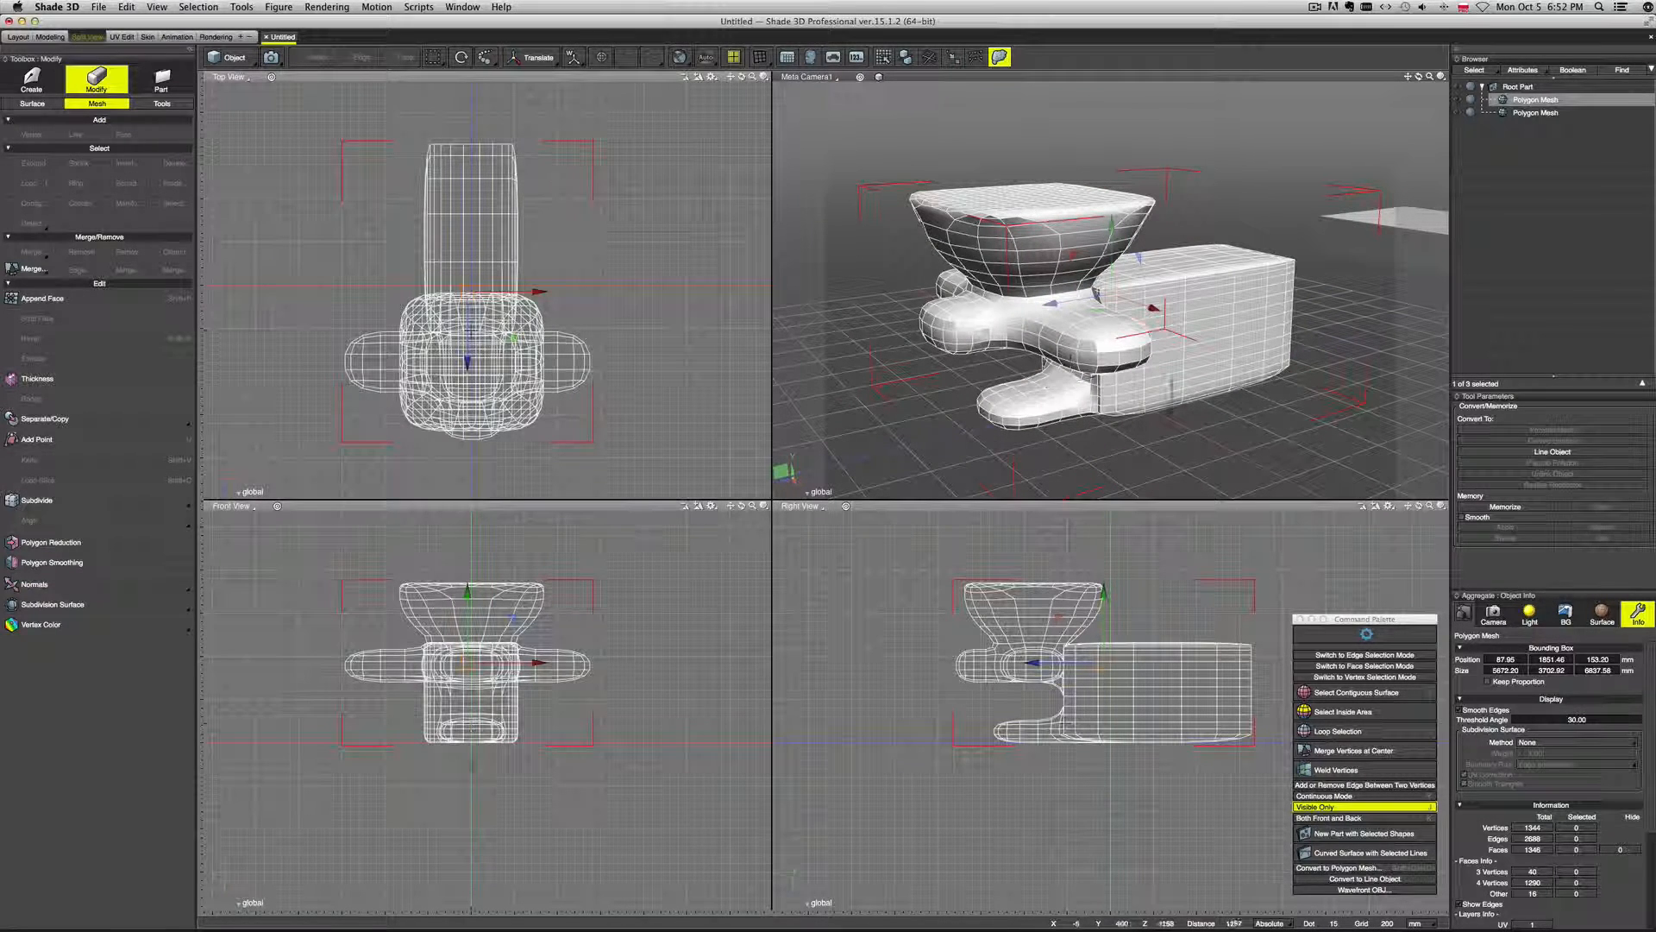
scroll(1242, 417, down, 2)
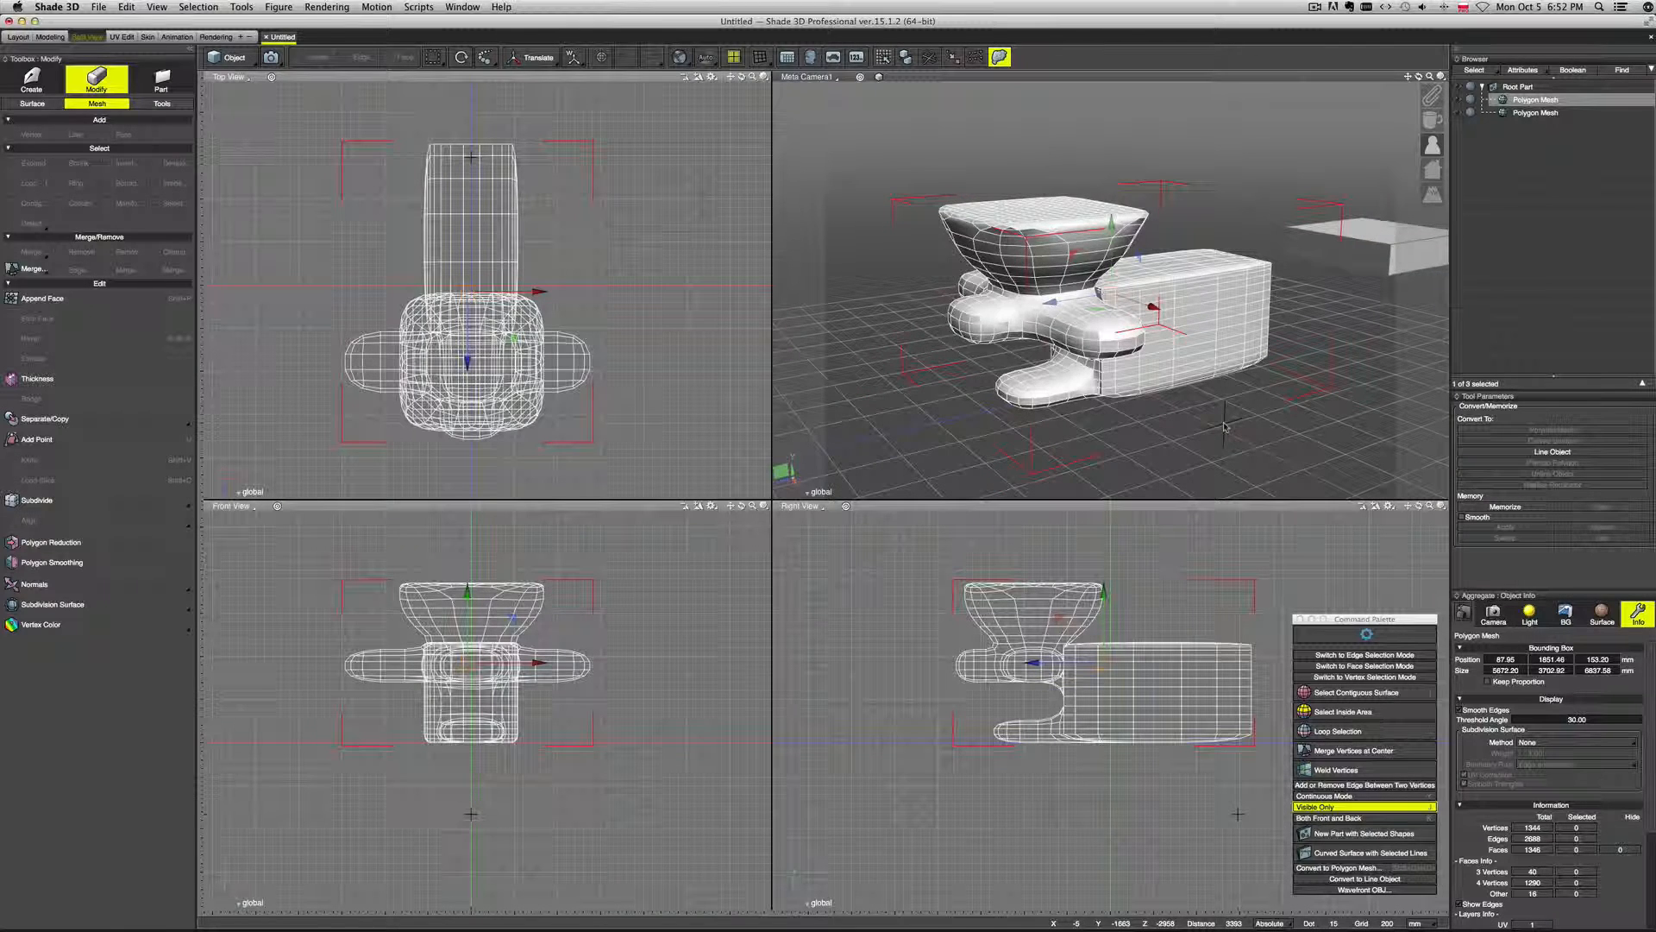
Apply the OpenSubdiv method to the converted mesh and convert it to a polygon mesh again with Regular surface subdivision.
mouse_move(1219, 417)
middle_down()
mouse_move(1347, 407)
mouse_move(1196, 432)
middle_up()
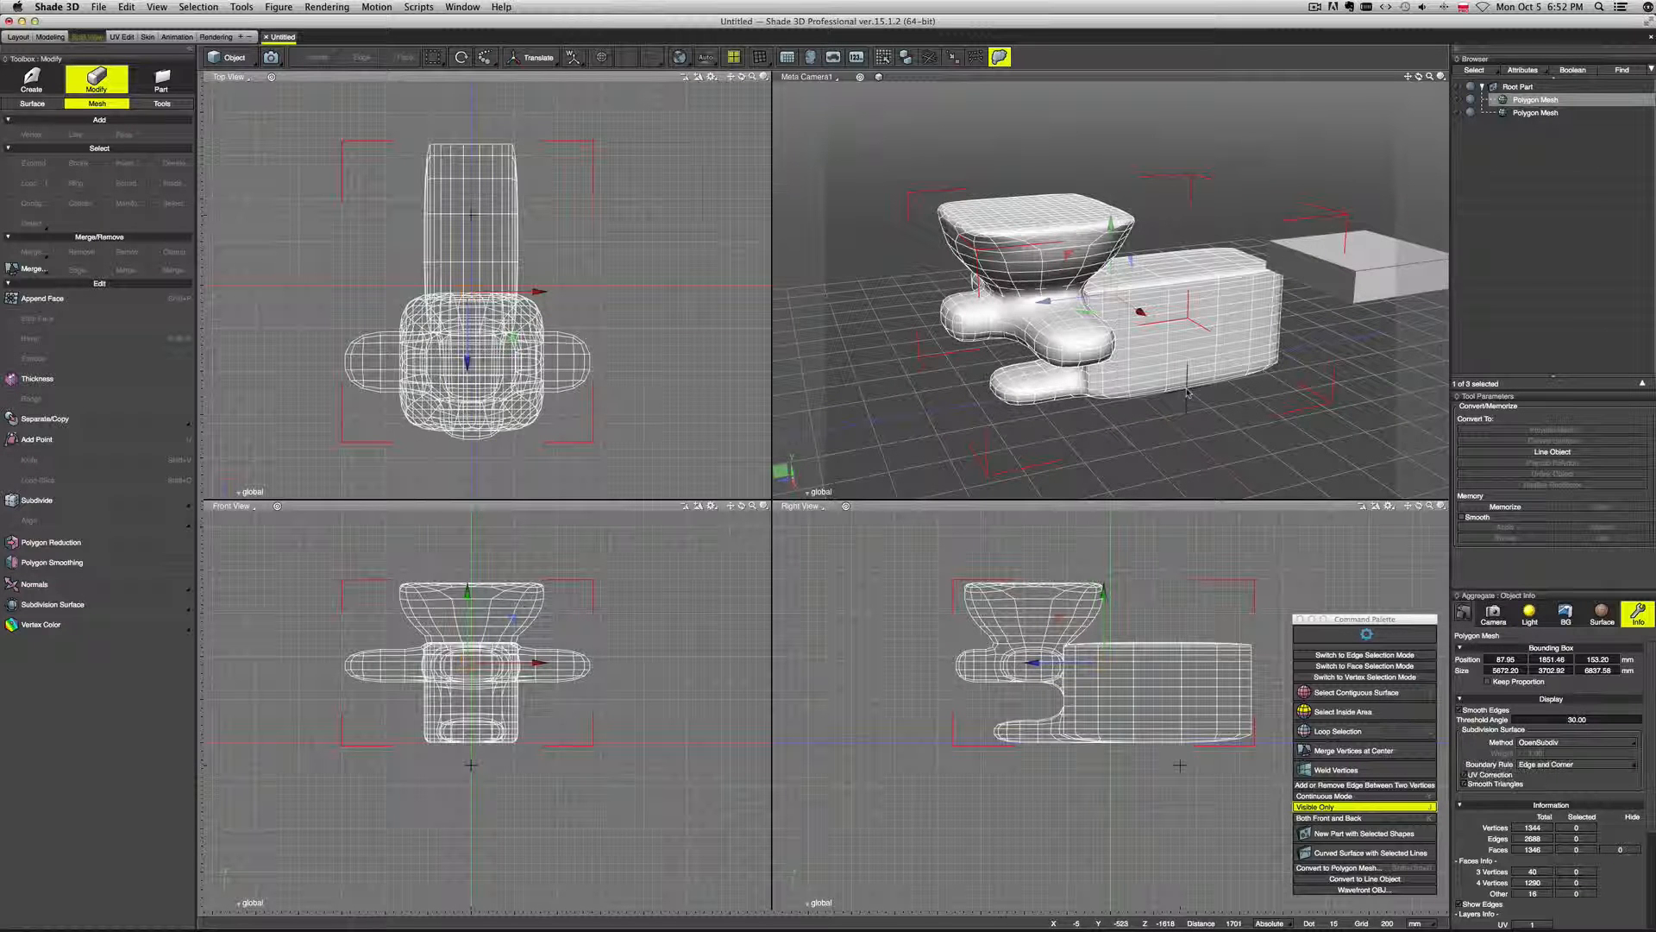
key(Tab)
key(Tab)
key(Tab)
key(Tab)
click(1527, 430)
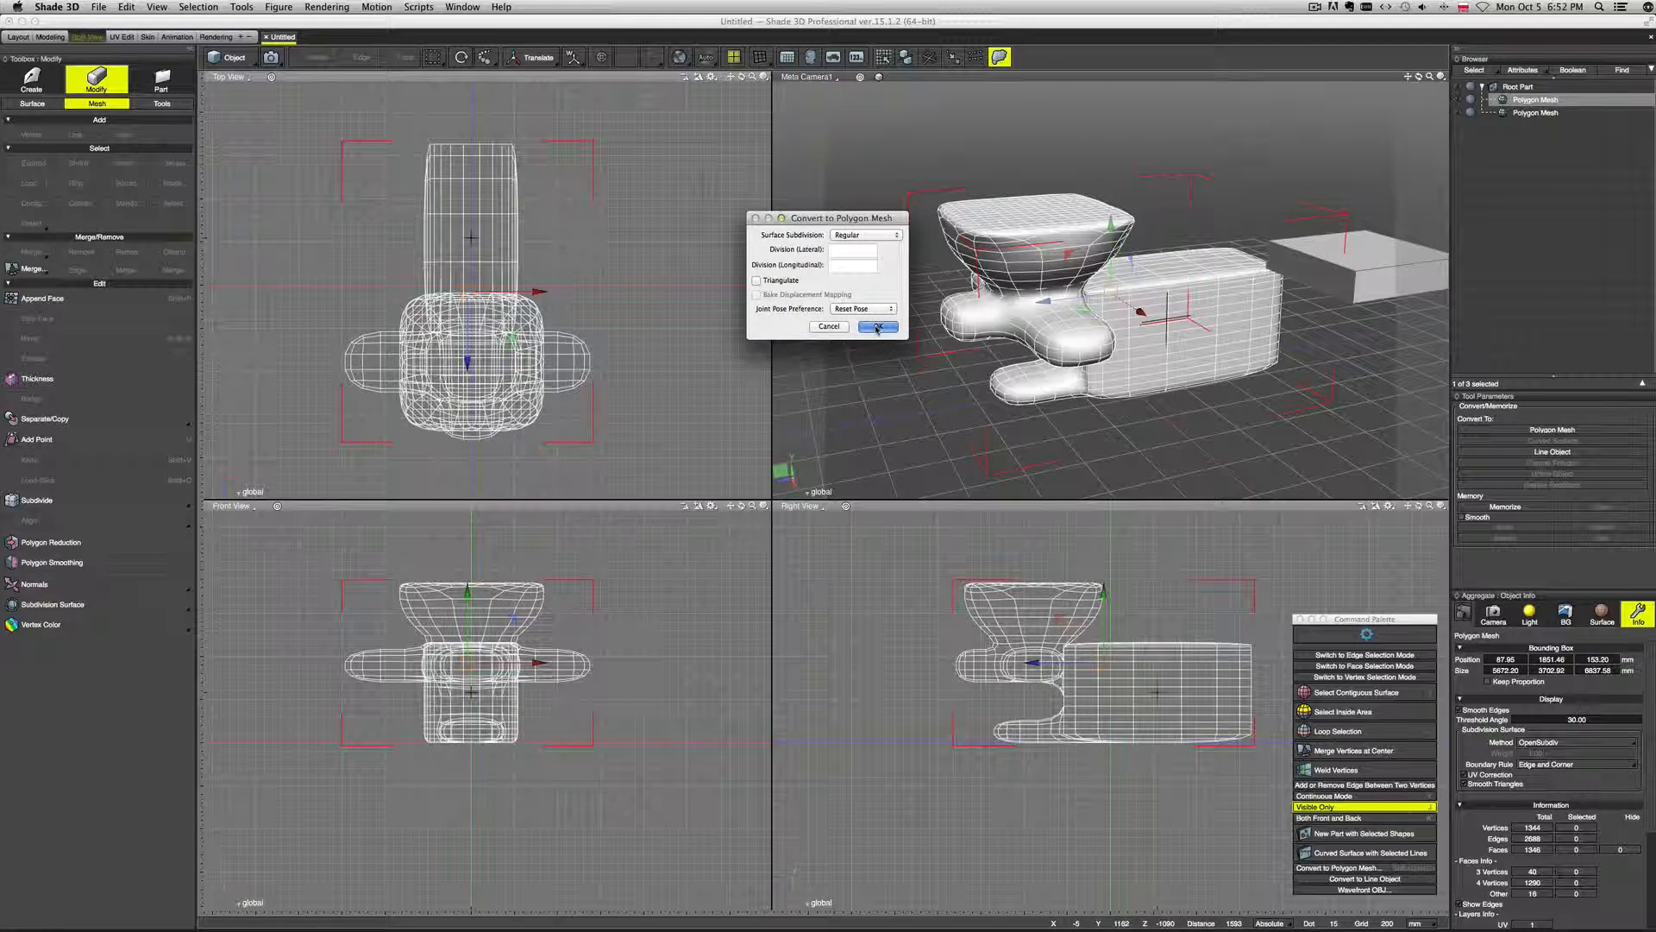
click(878, 327)
middle_drag(1178, 420, 1202, 396)
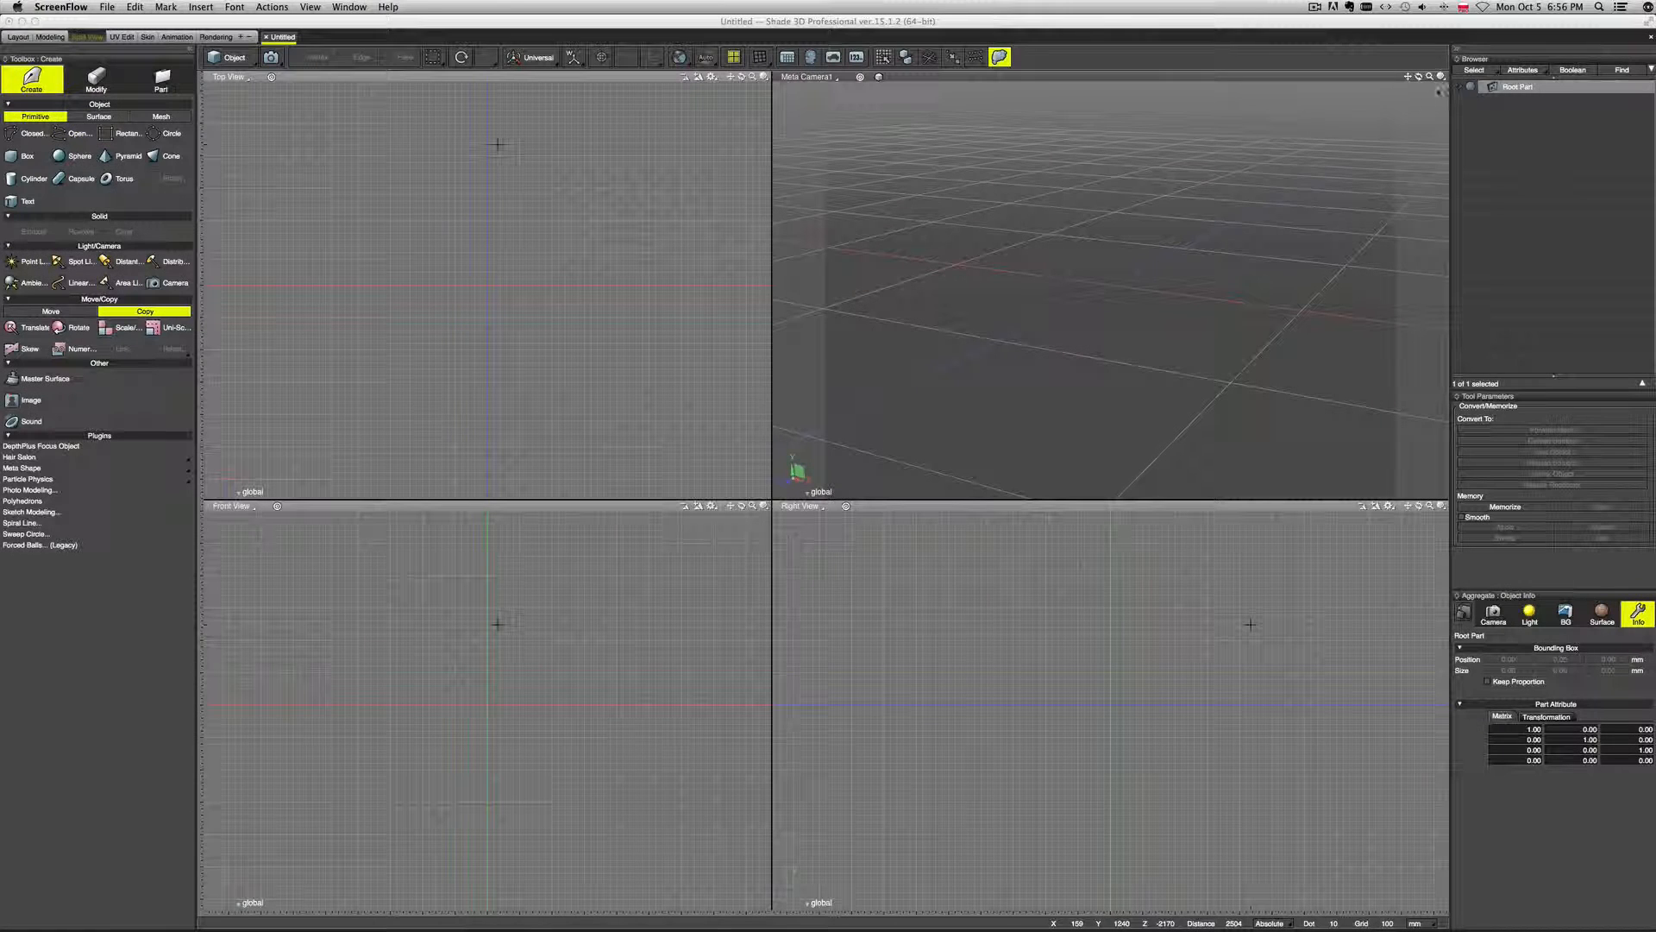
In the empty scene, show the work plane in the perspective view and review the work plane direction options.
click(1440, 82)
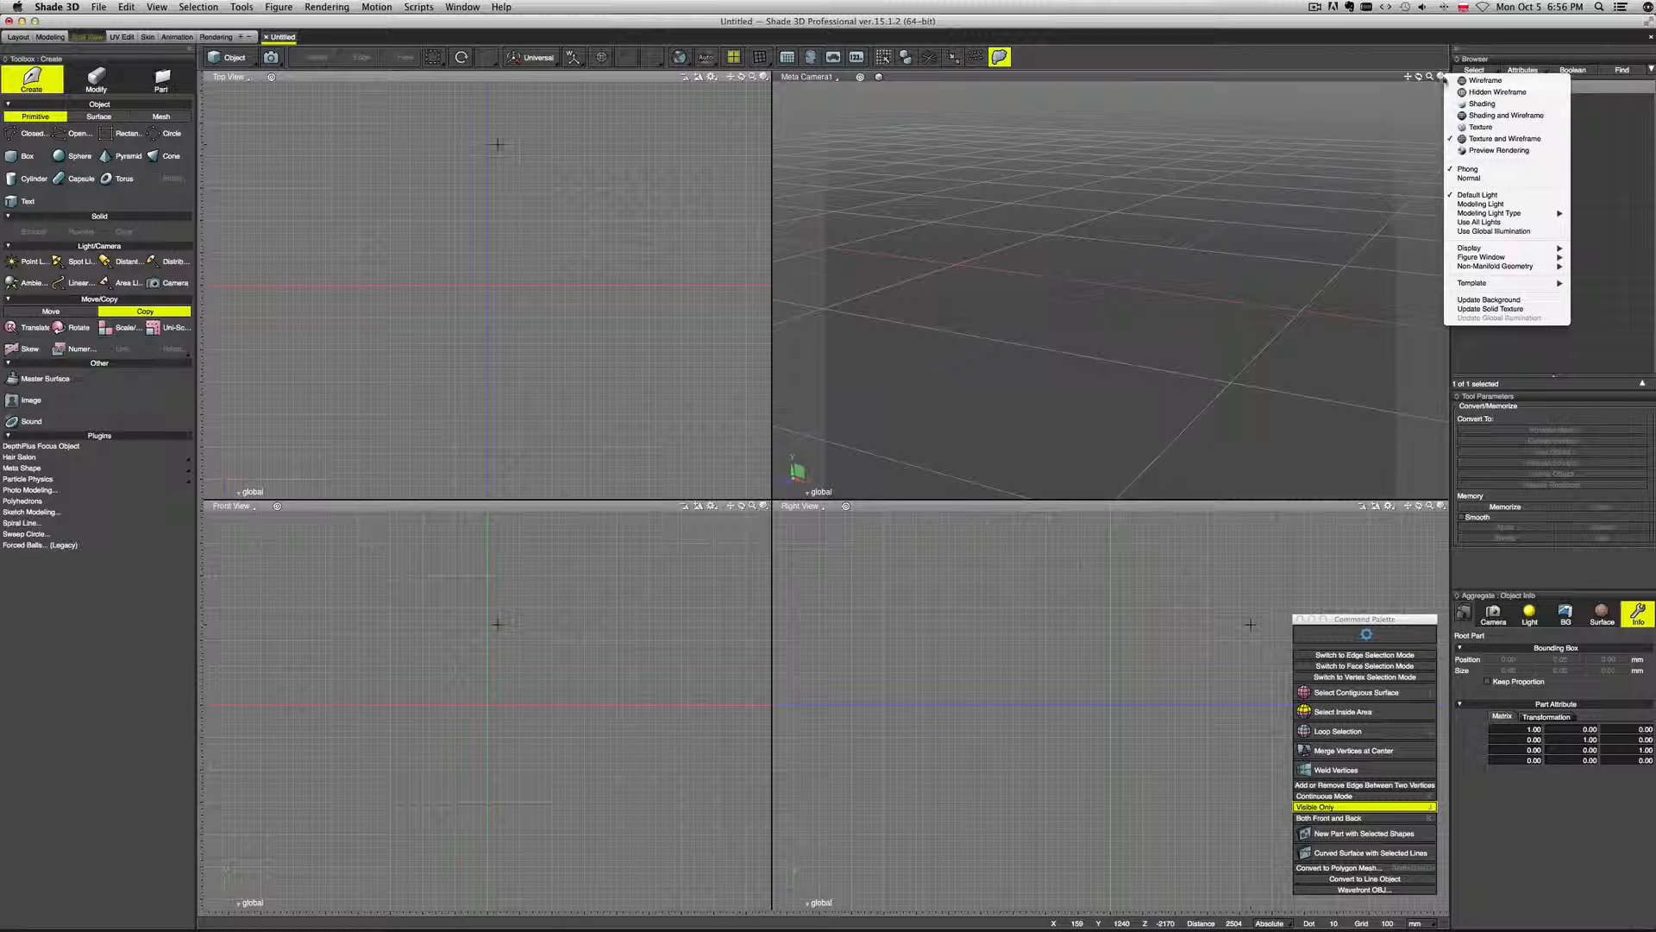
mouse_move(1478, 251)
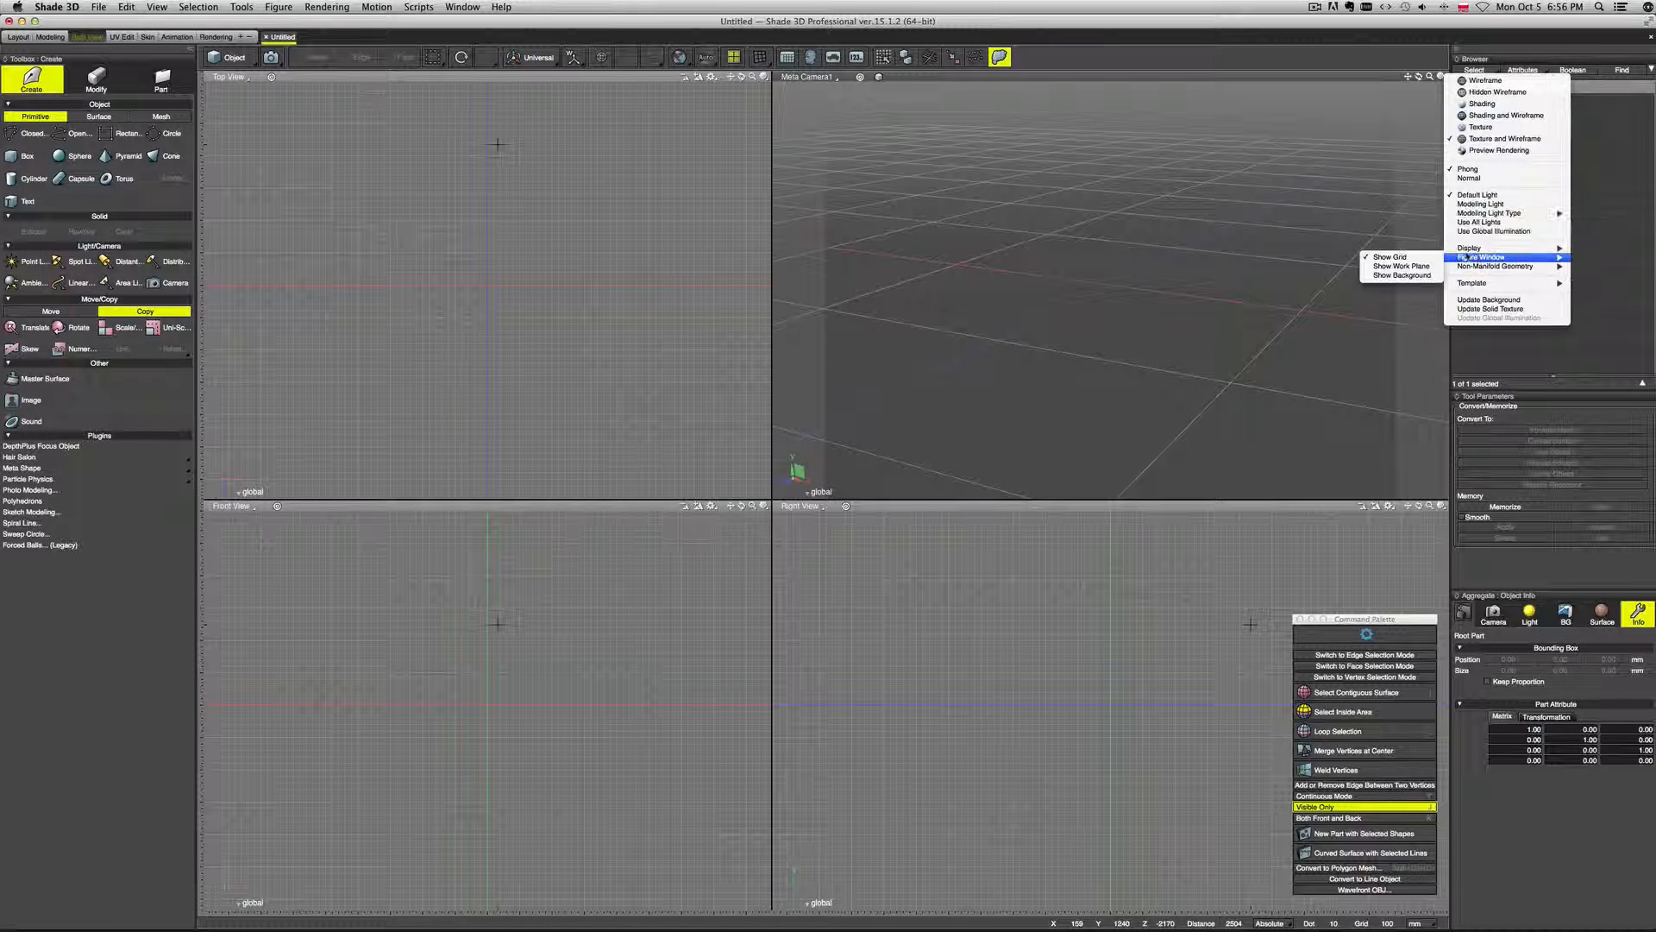
click(1415, 266)
middle_drag(1234, 282, 860, 143)
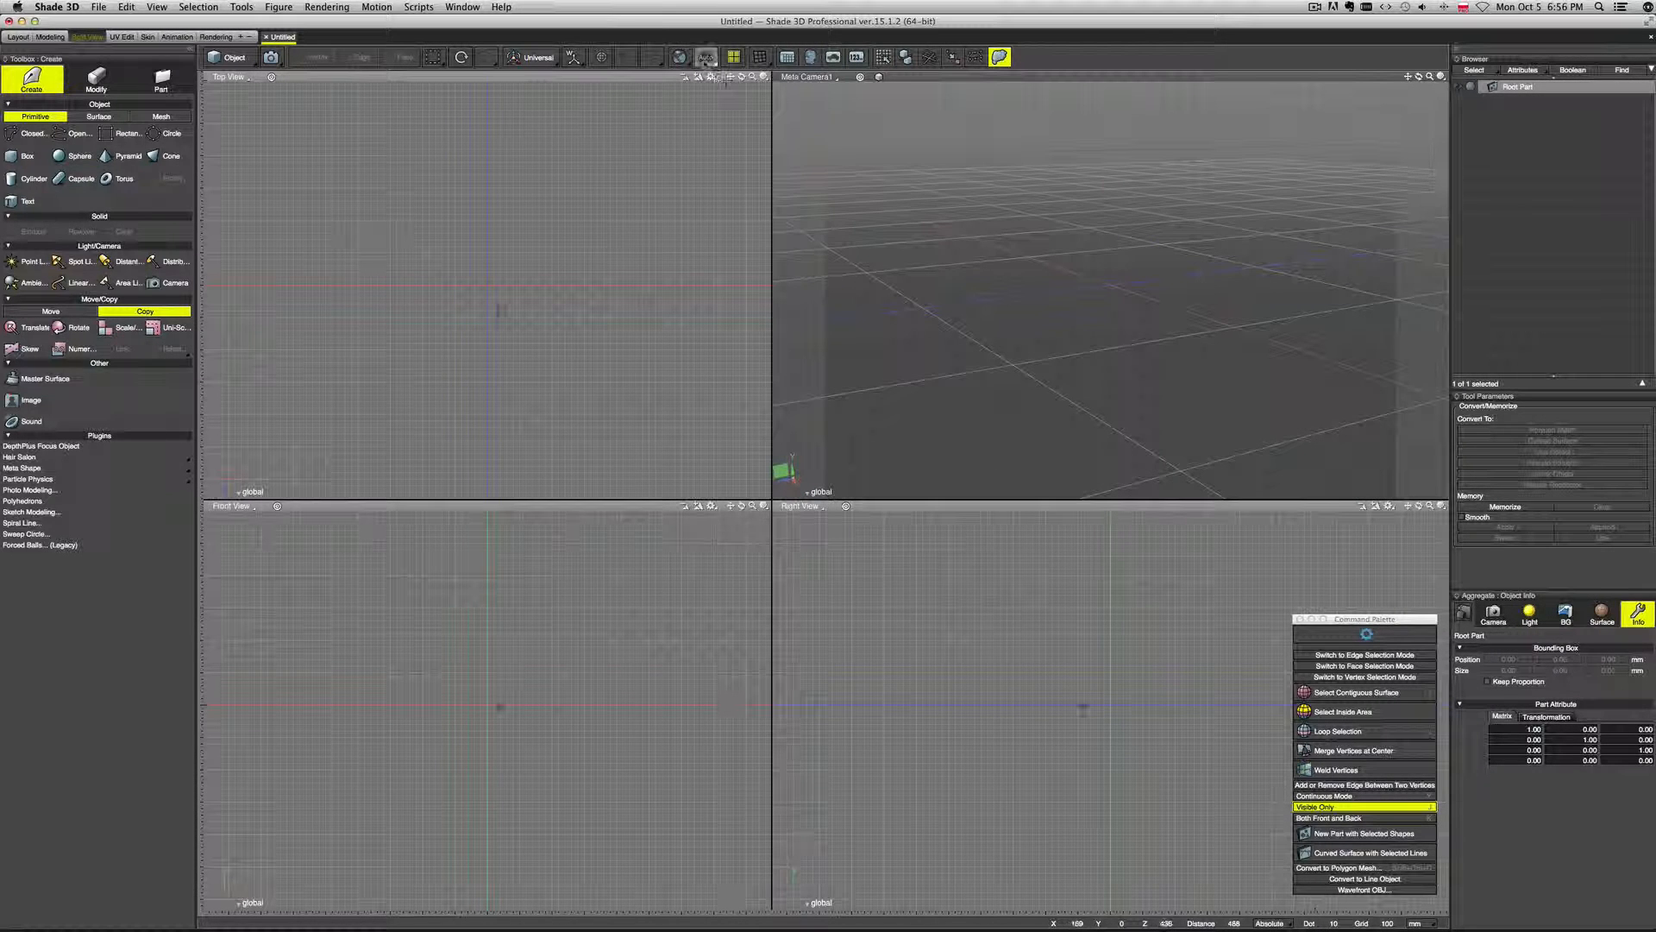
click(709, 59)
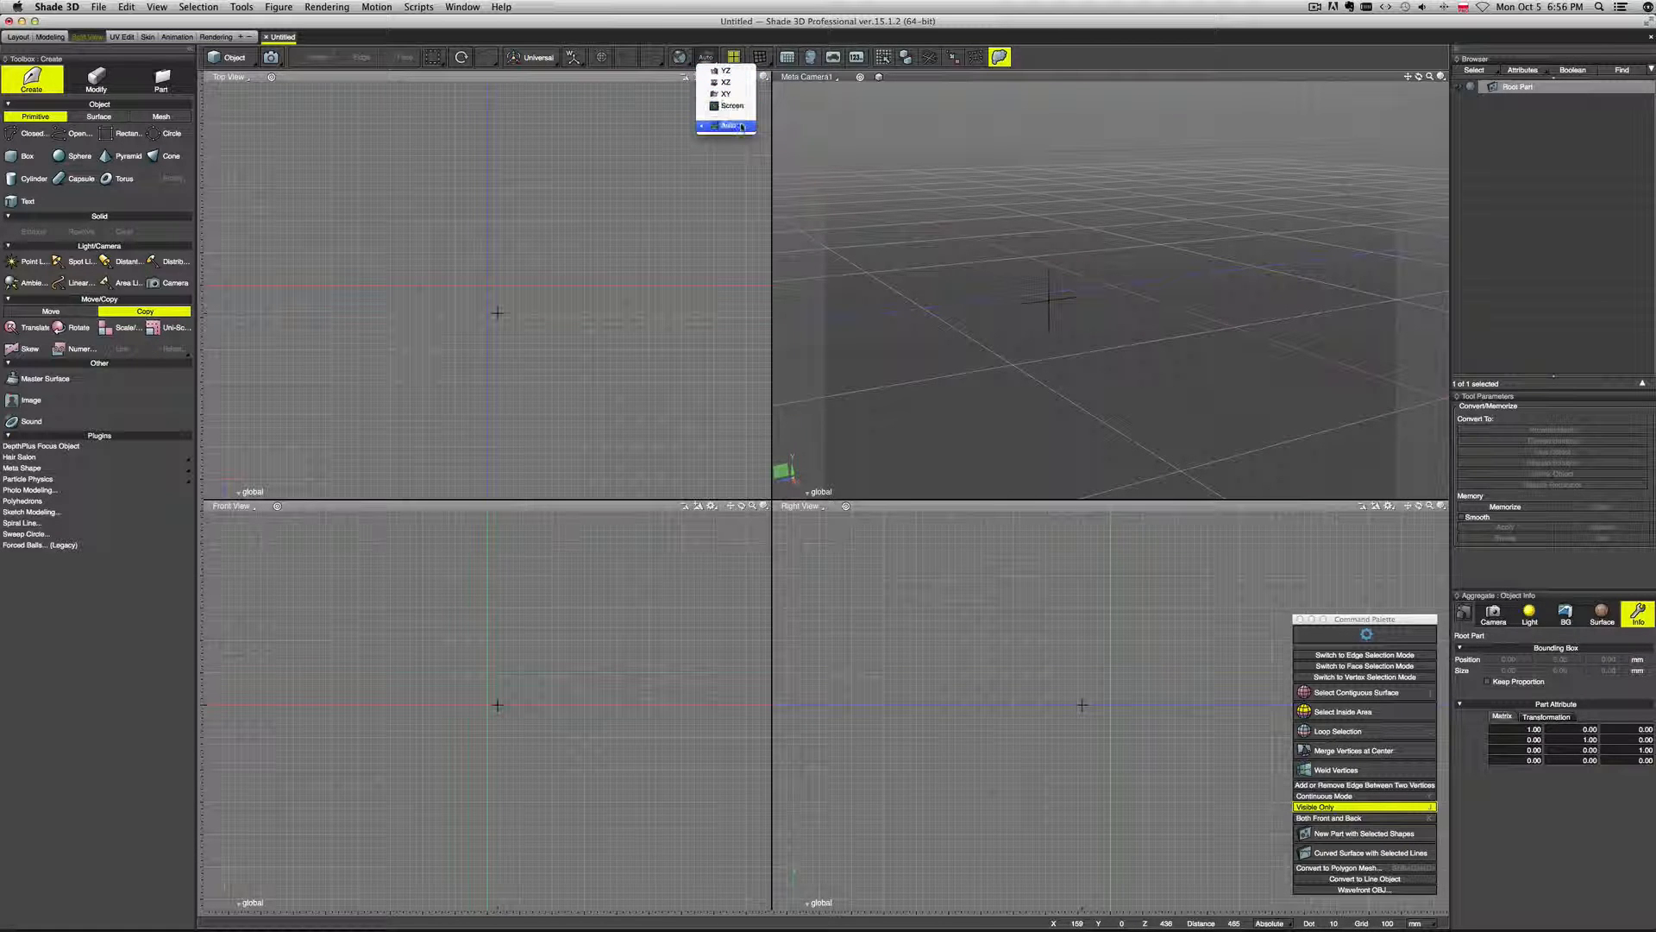
click(1125, 296)
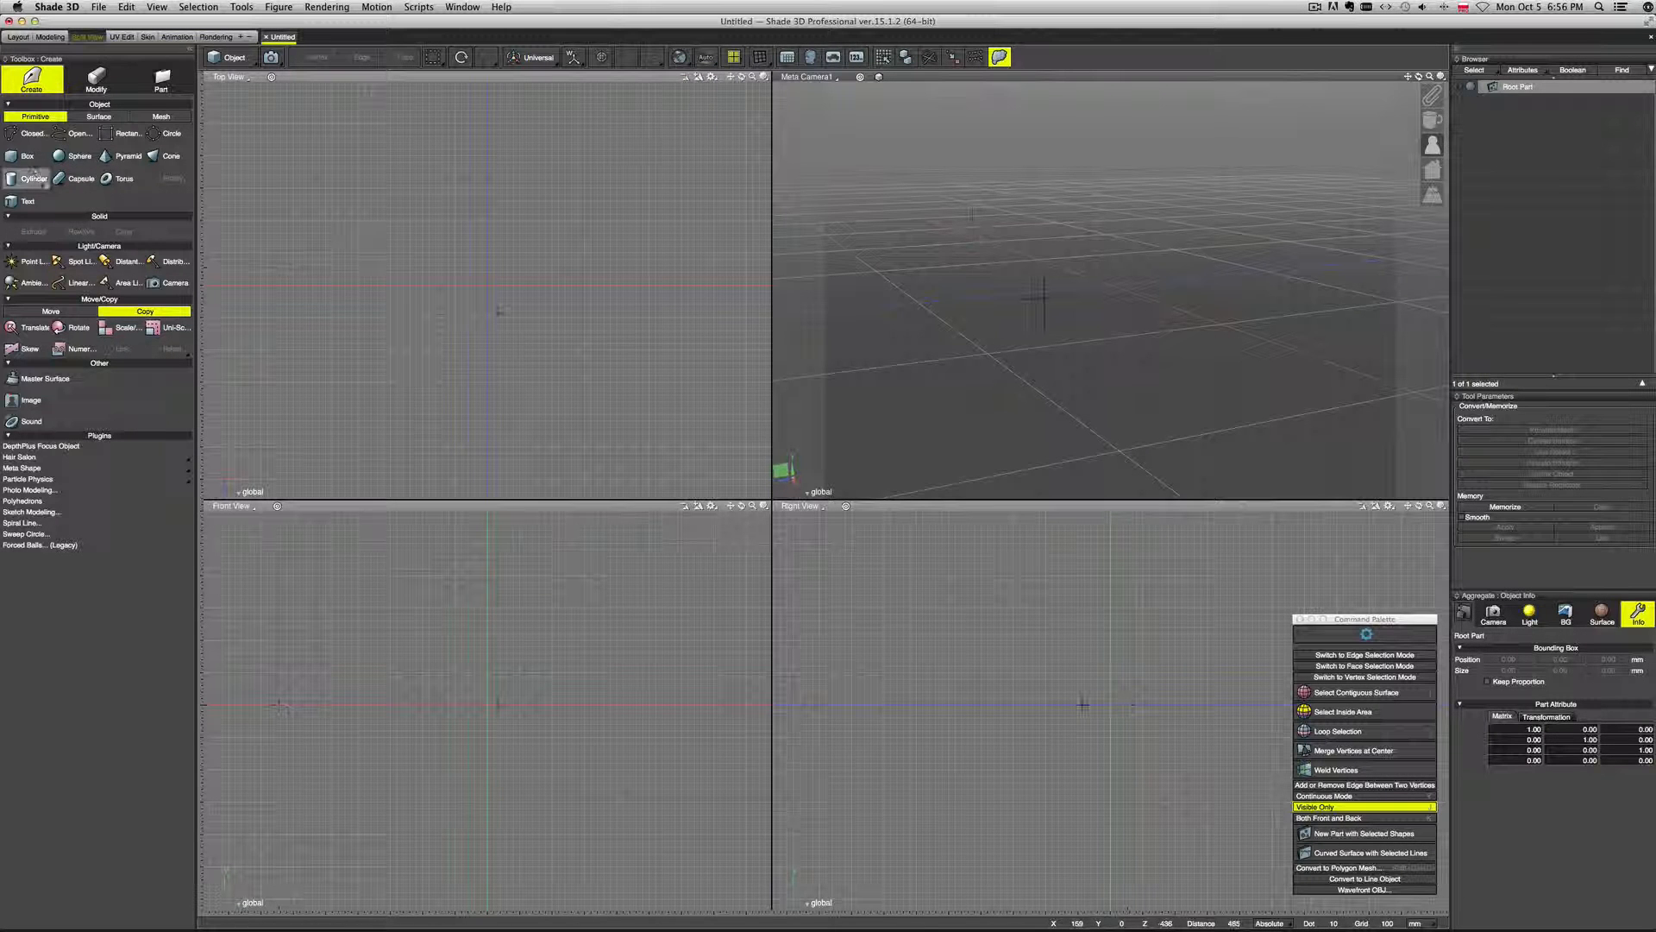
Create a polygon mesh box near the origin with a base of about 1180 × 980 mm and a height of about 990 mm.
click(132, 118)
click(26, 156)
drag(451, 250, 530, 314)
drag(1209, 279, 1209, 90)
scroll(1149, 235, down, 5)
middle_drag(1208, 241, 1011, 213)
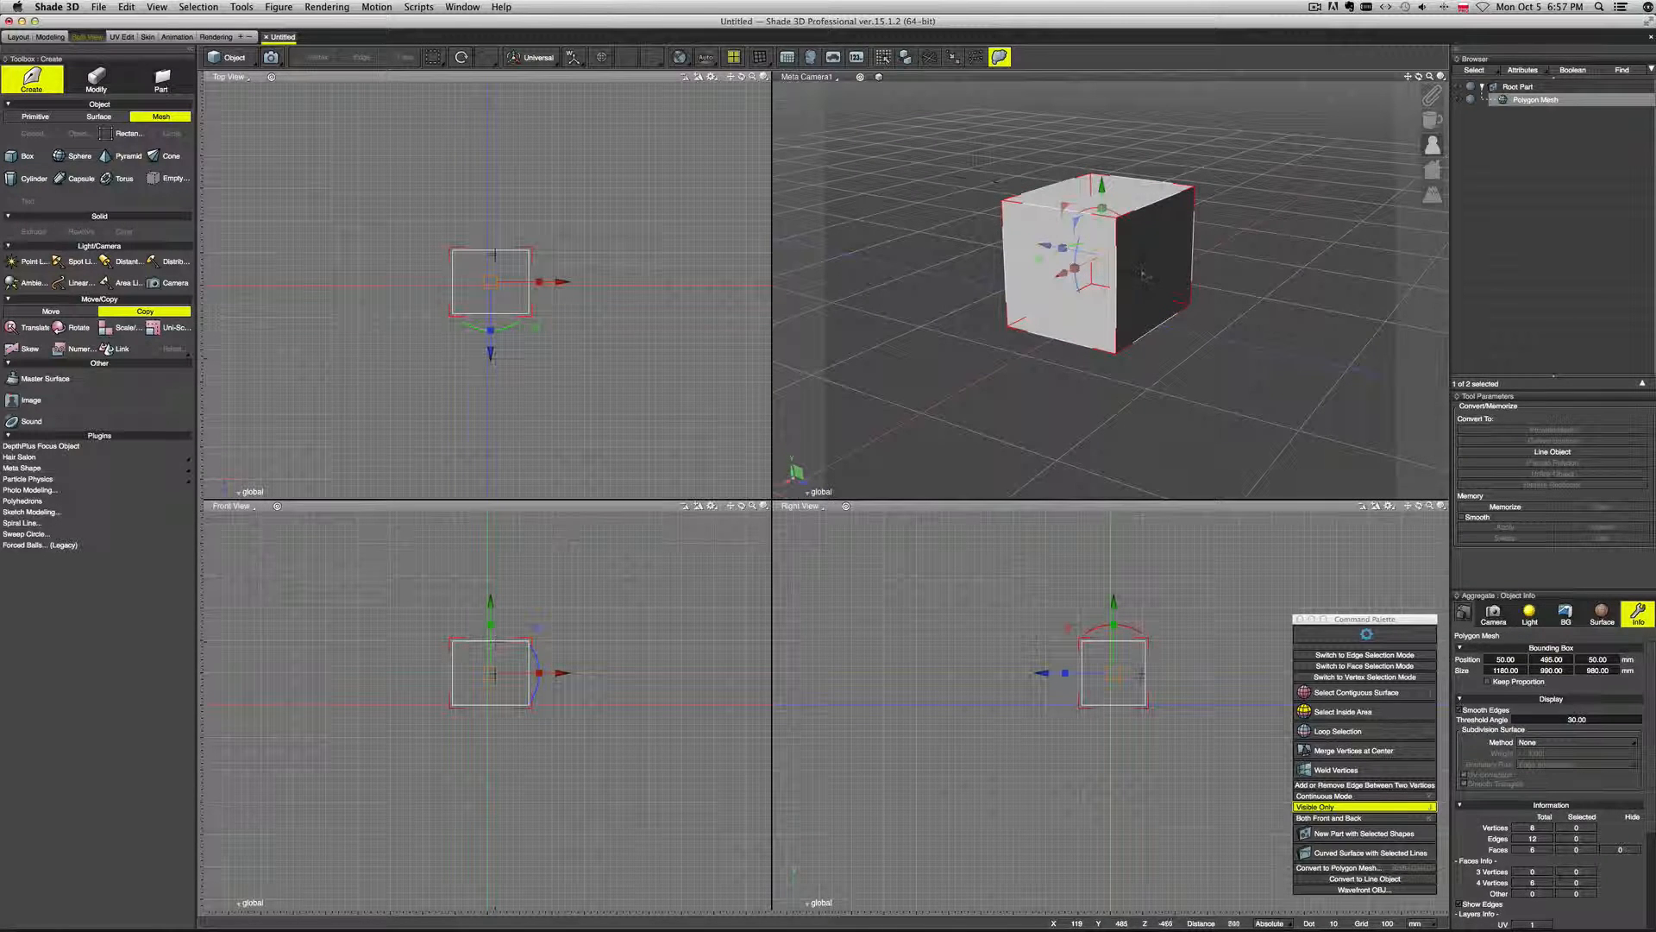
middle_drag(1149, 266, 1097, 270)
In edge selection mode, move one top edge of the box down about 588 mm to slope the top face.
key(Return)
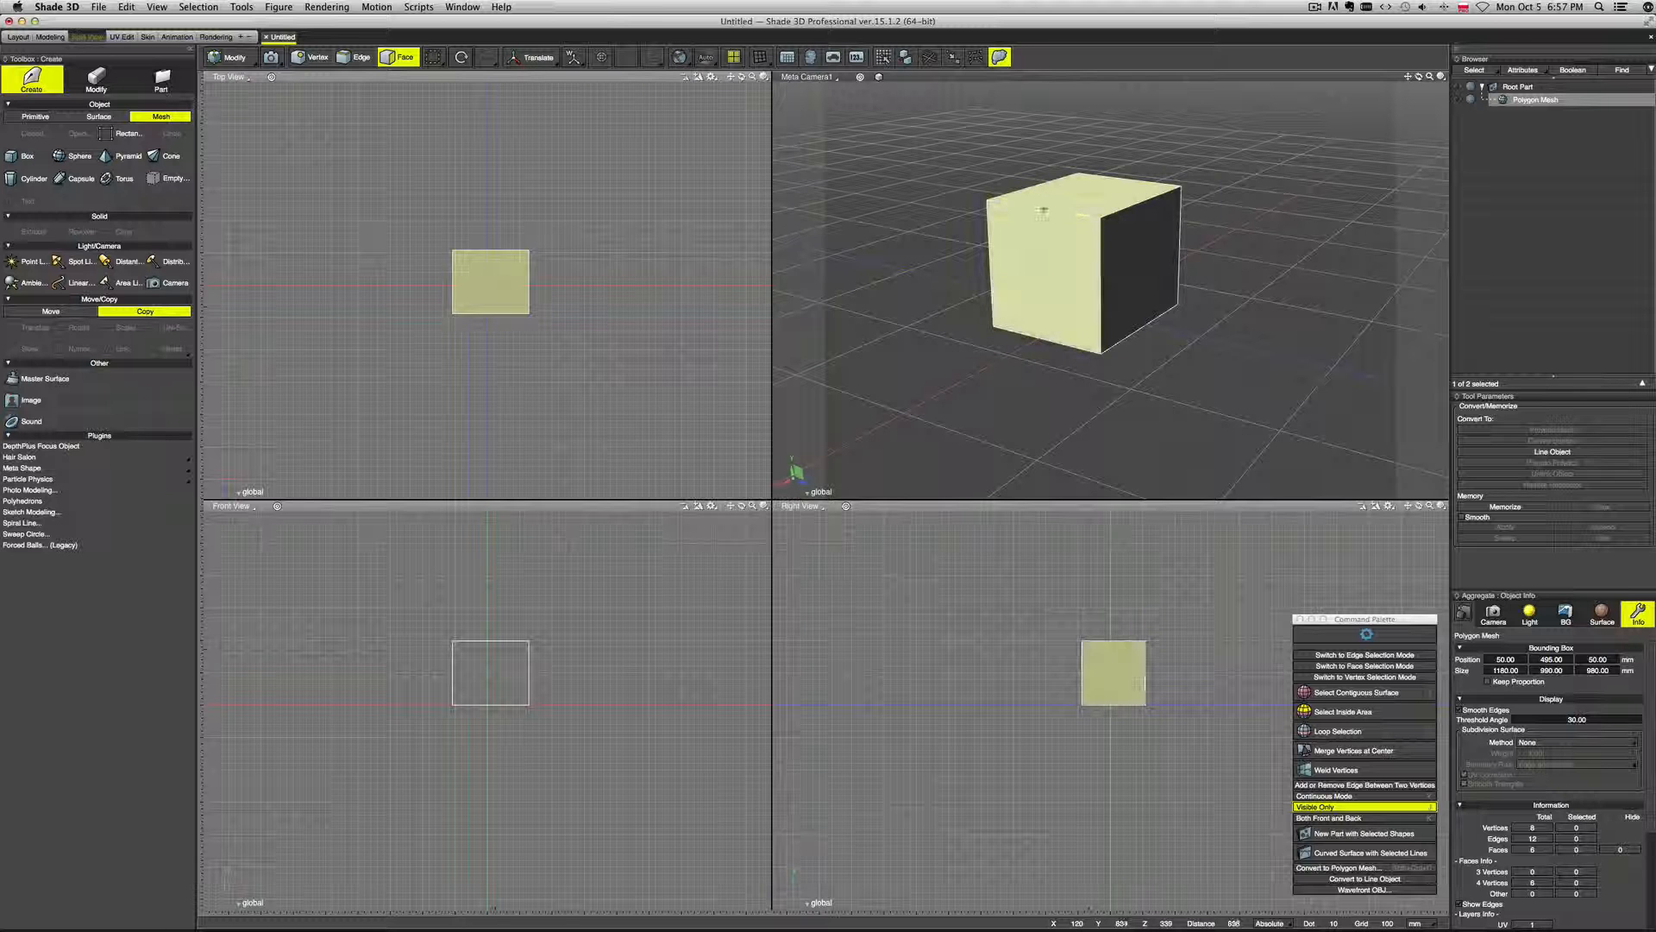
click(1044, 211)
key(2)
click(1035, 211)
drag(1041, 145, 1043, 222)
middle_drag(1024, 257, 1069, 291)
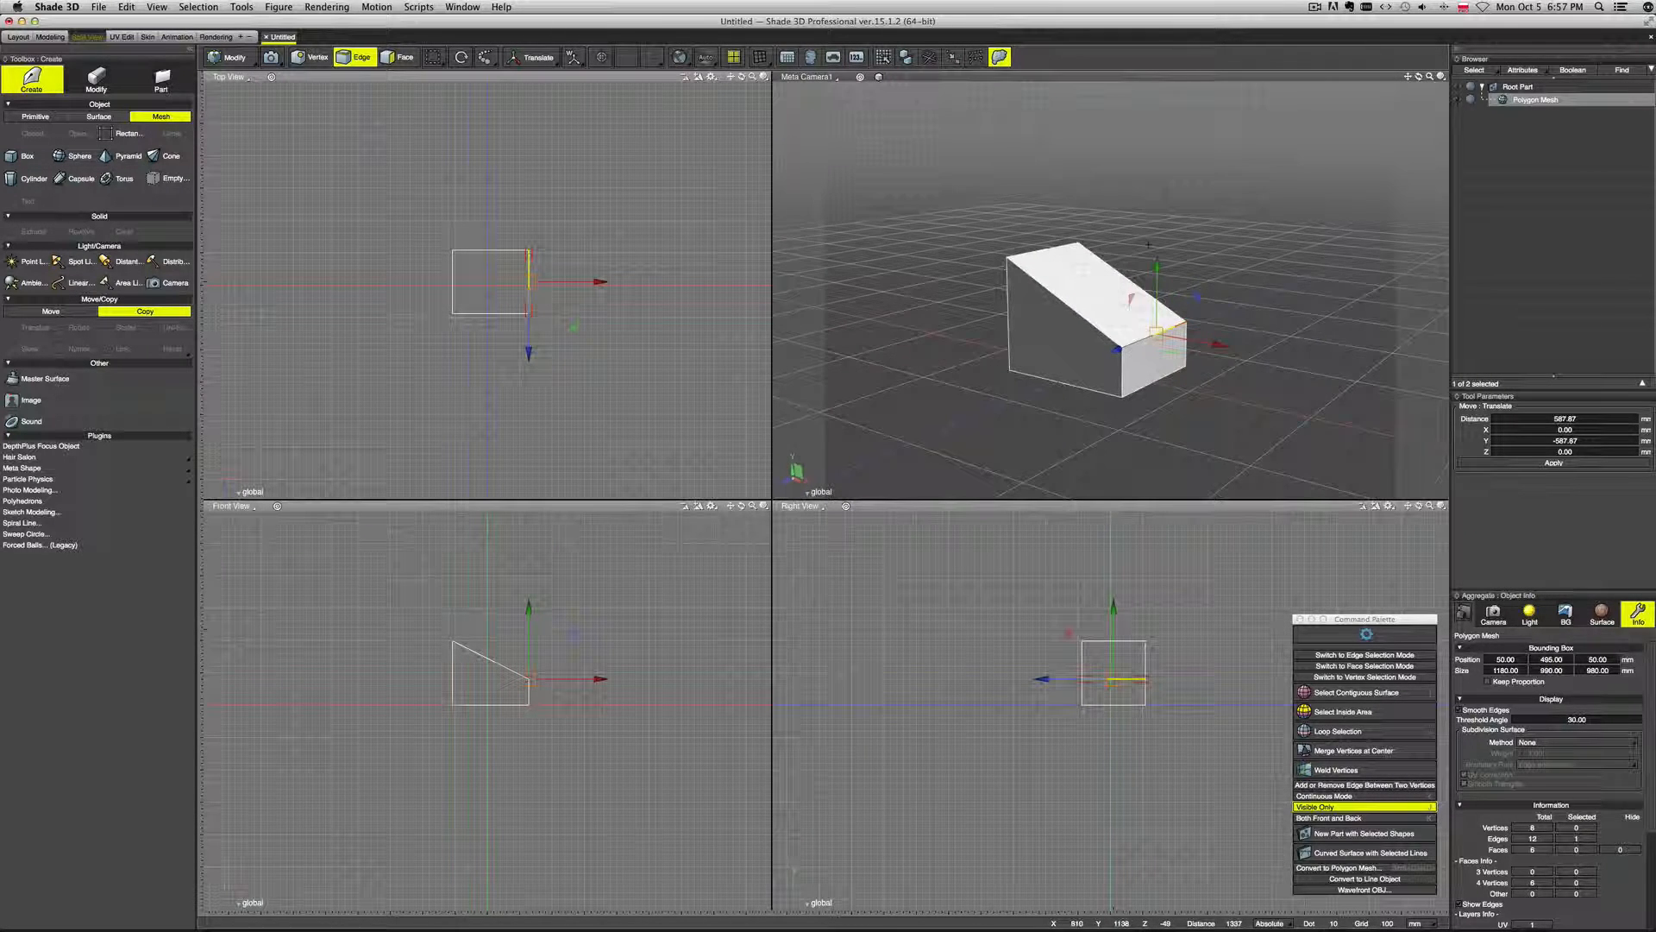
middle_drag(1148, 245, 1166, 243)
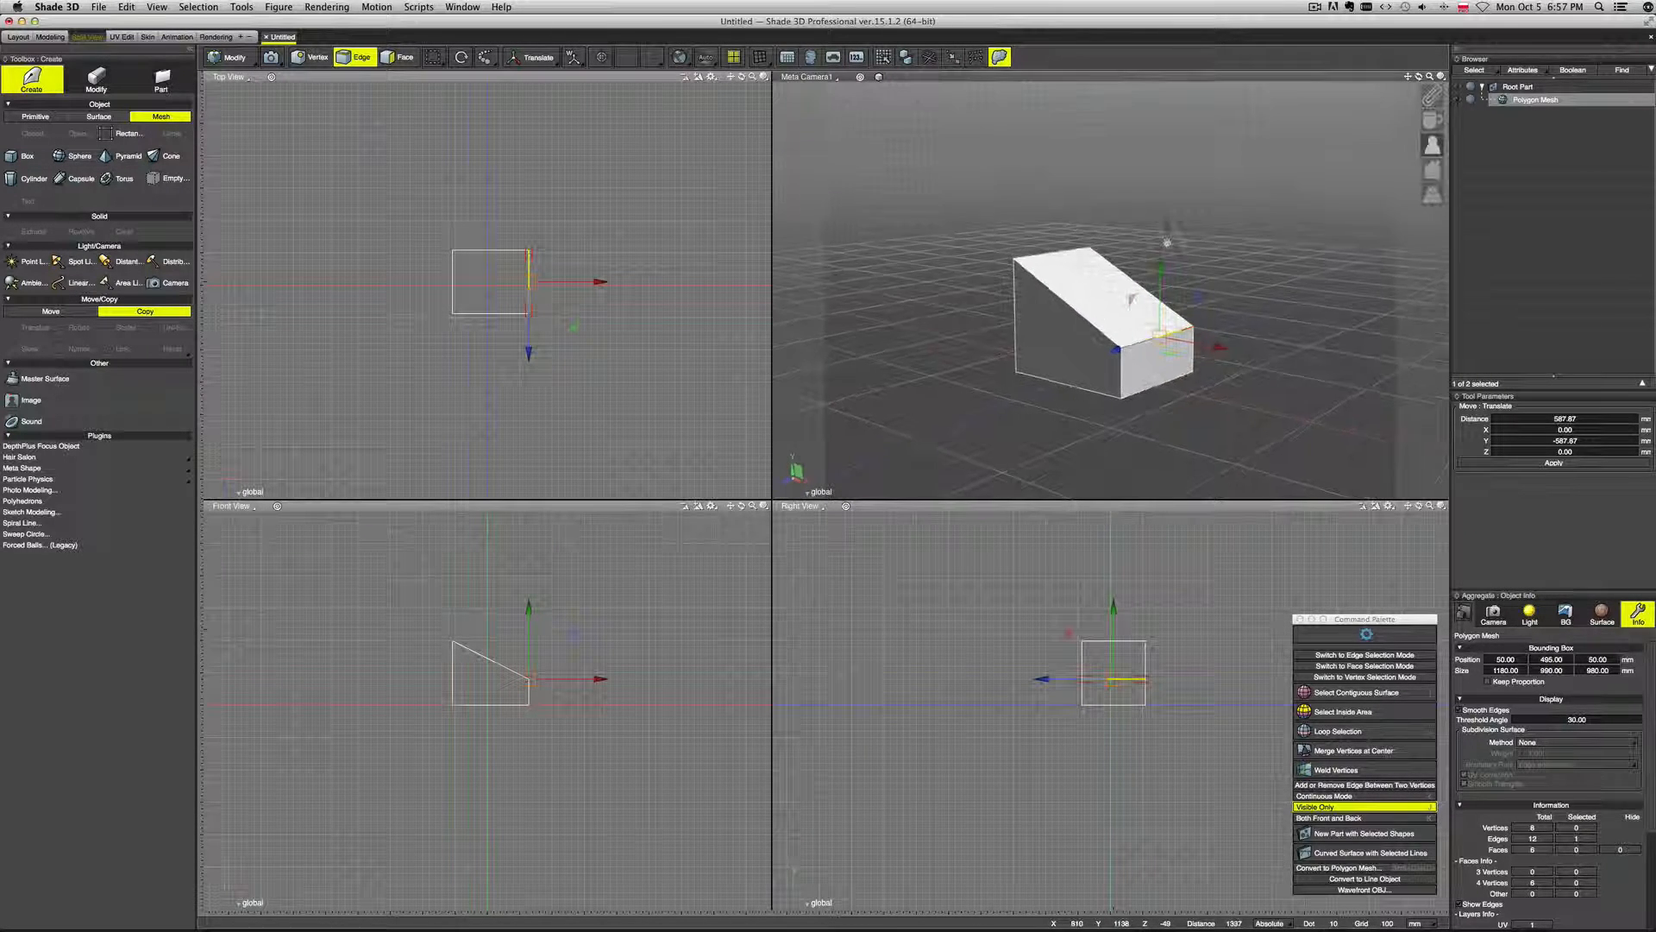
Select the sloped top face in face selection mode and create a local axis from it.
key(d)
click(1097, 282)
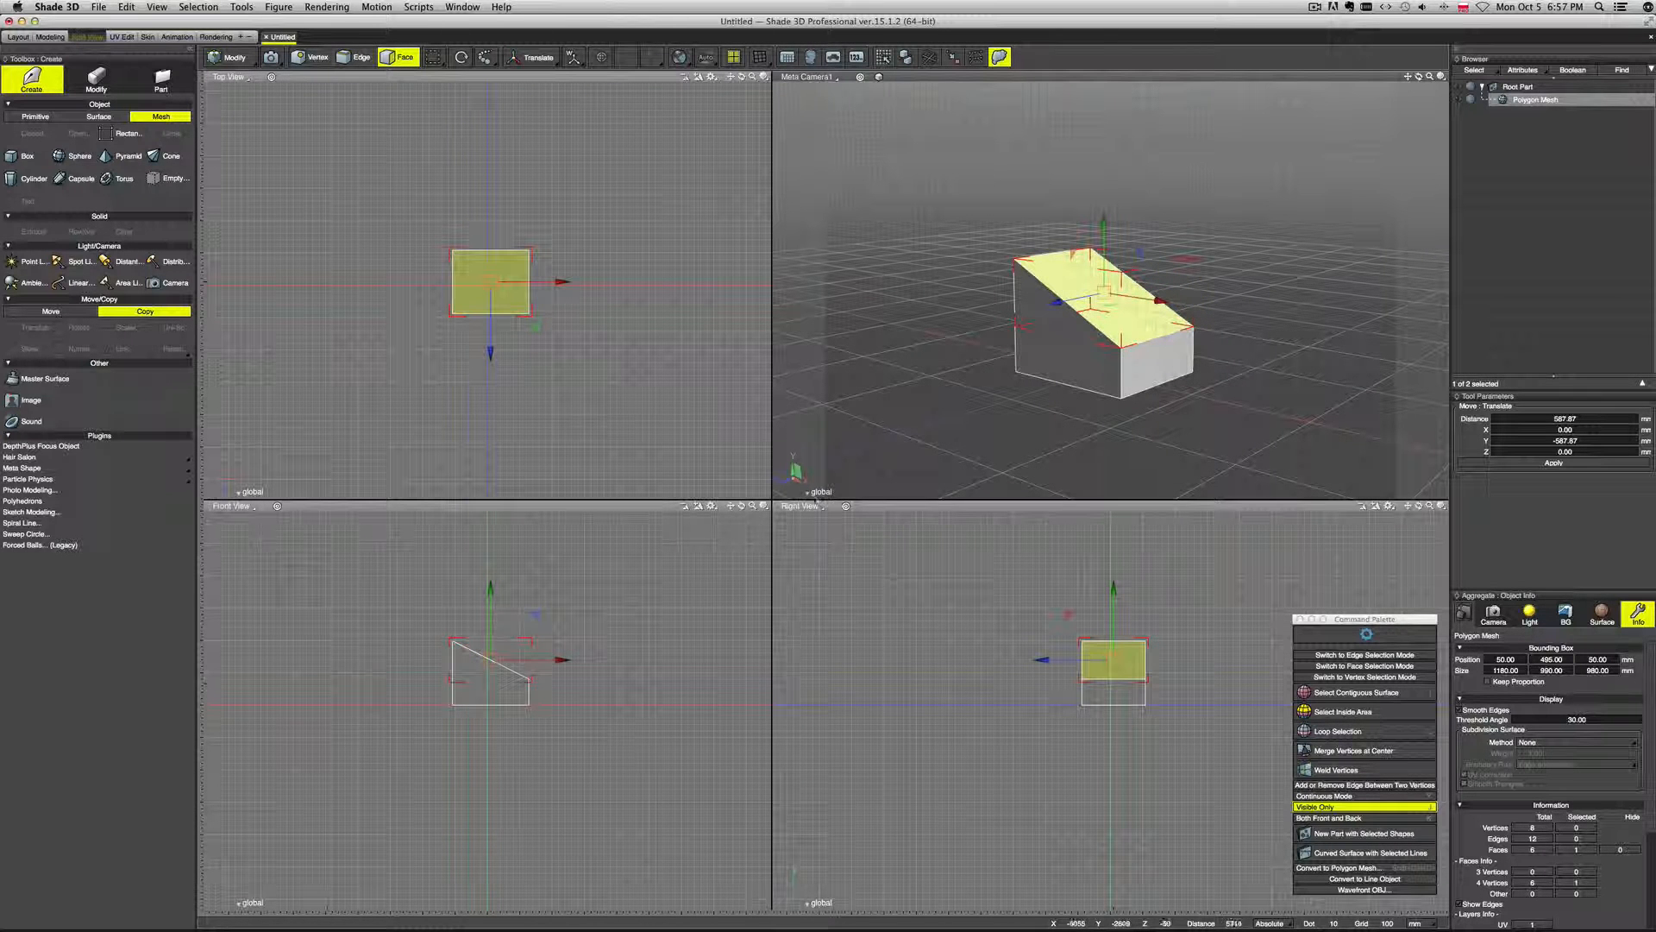
click(819, 493)
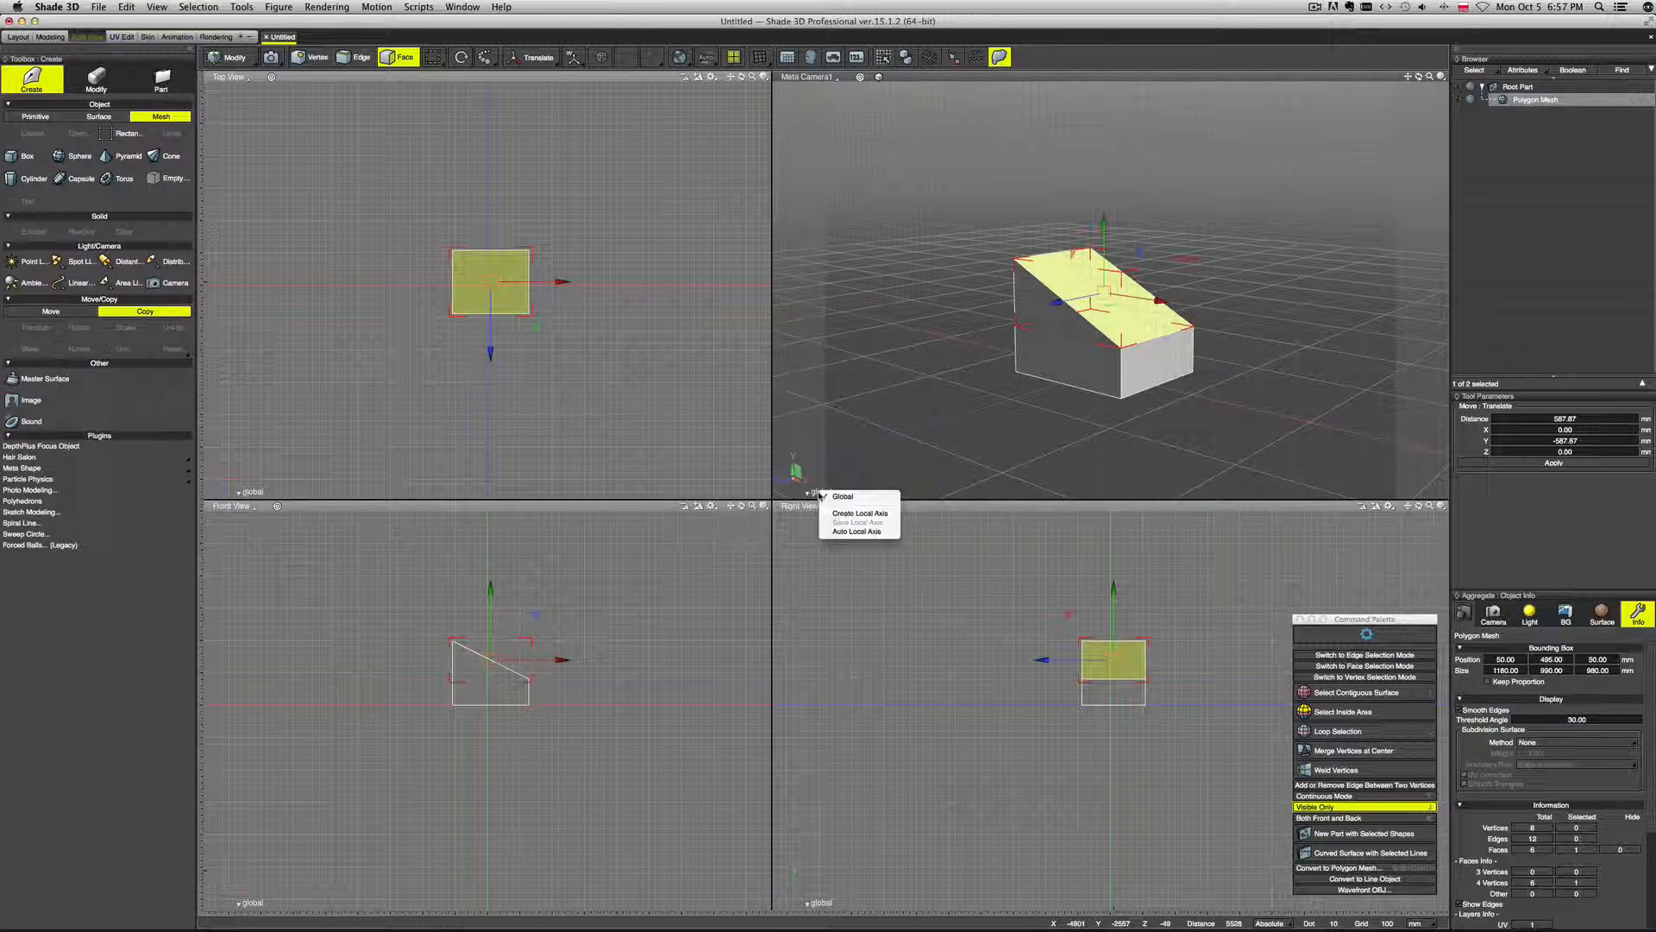
click(860, 513)
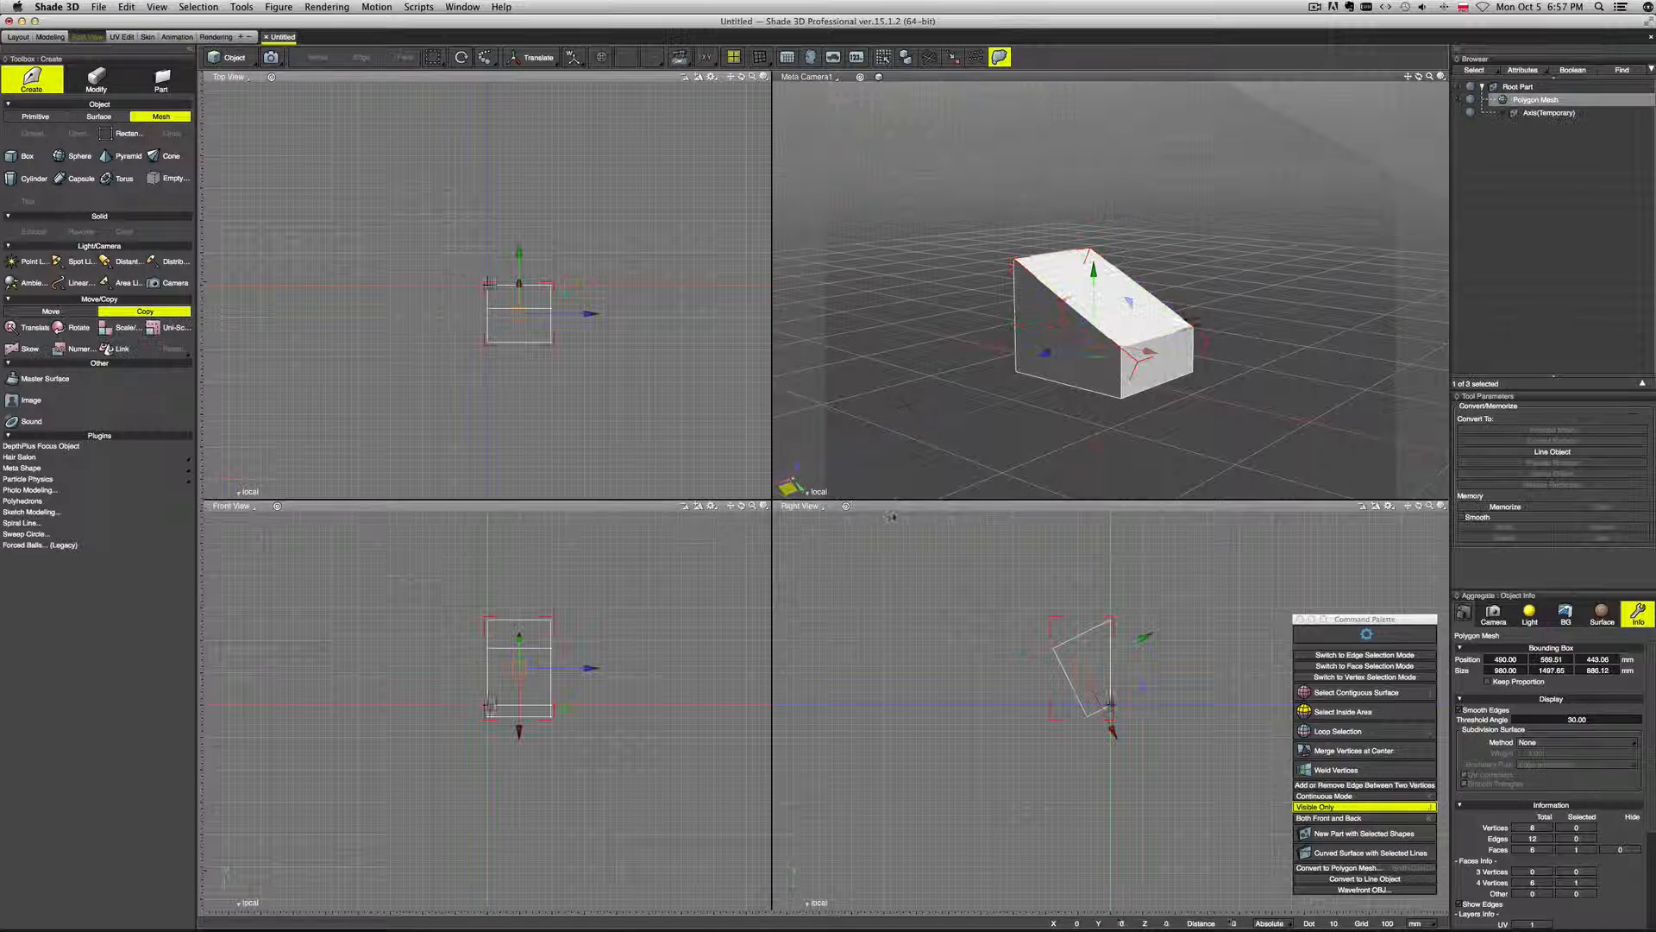
mouse_move(1195, 379)
middle_down()
mouse_move(1112, 364)
mouse_move(1186, 374)
middle_up()
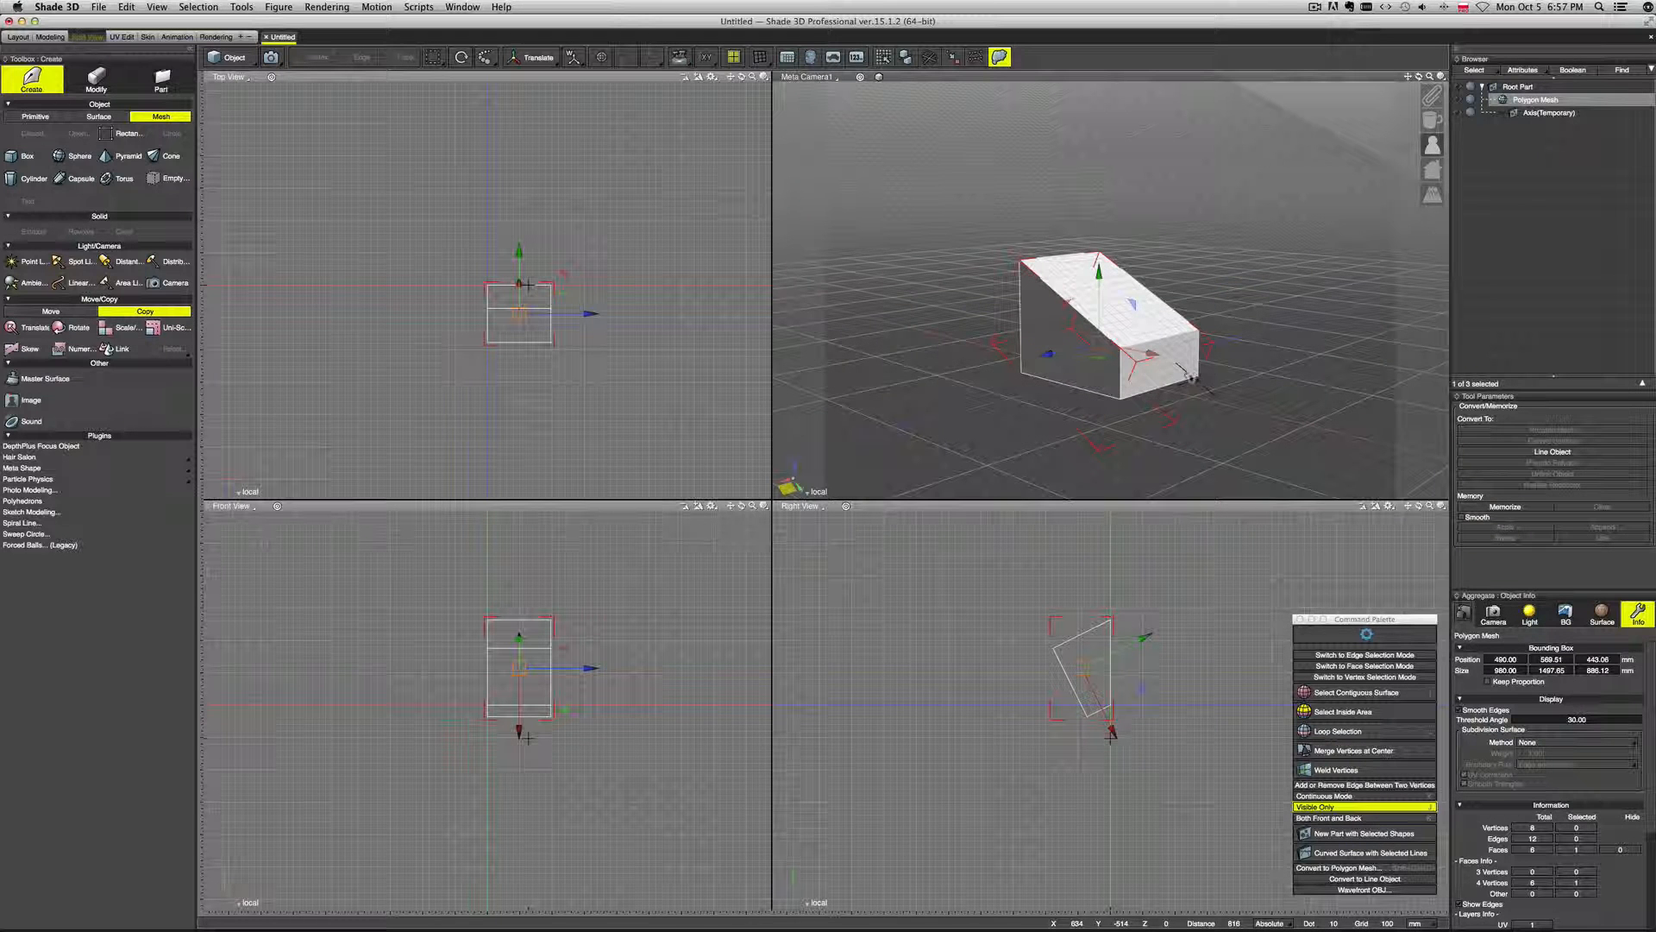
Create a mesh box on the sloped local plane, about 1651 × 930 mm at the base and 834 mm high.
click(38, 160)
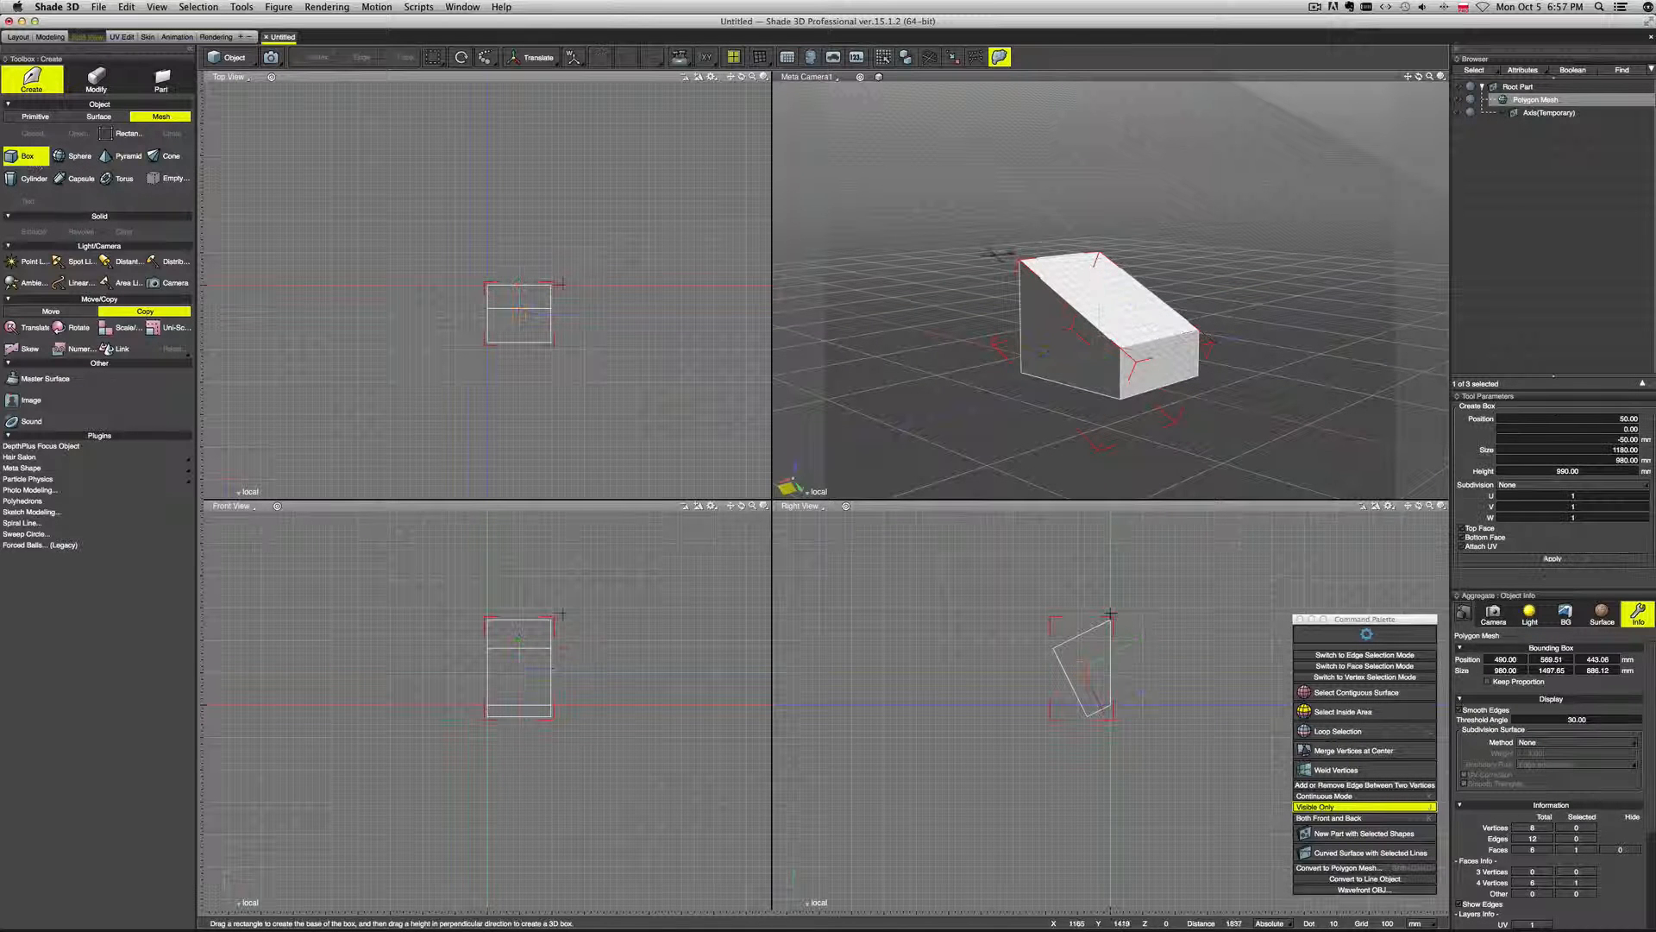
drag(511, 634, 406, 694)
drag(1268, 304, 1271, 225)
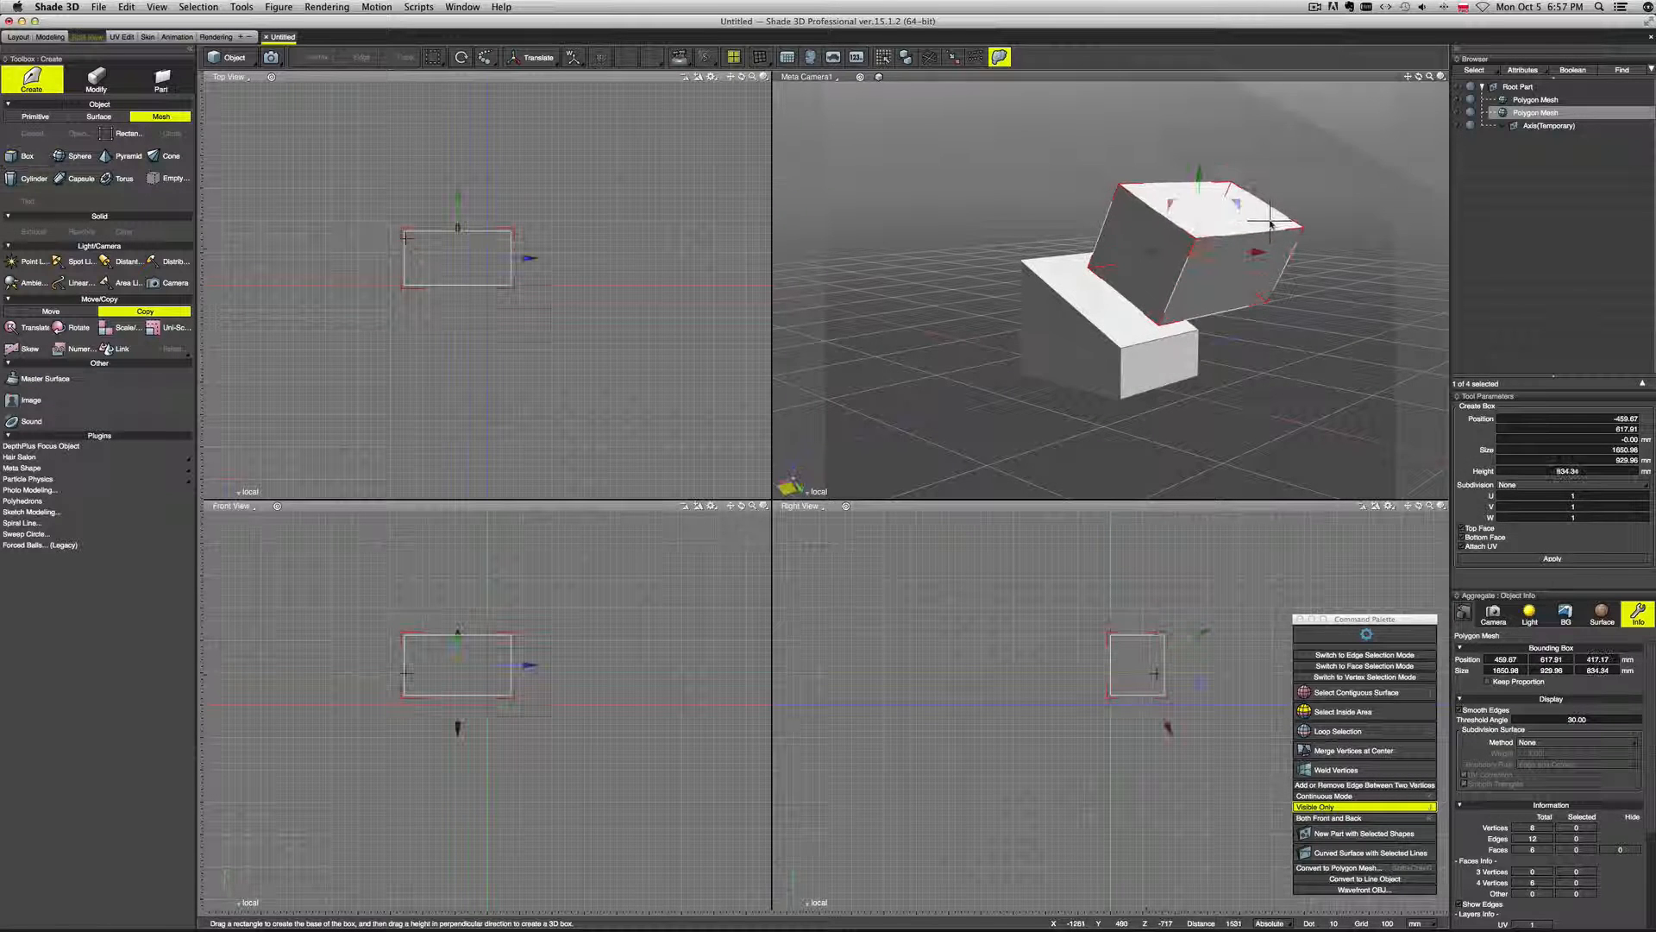
middle_drag(1215, 225, 1274, 254)
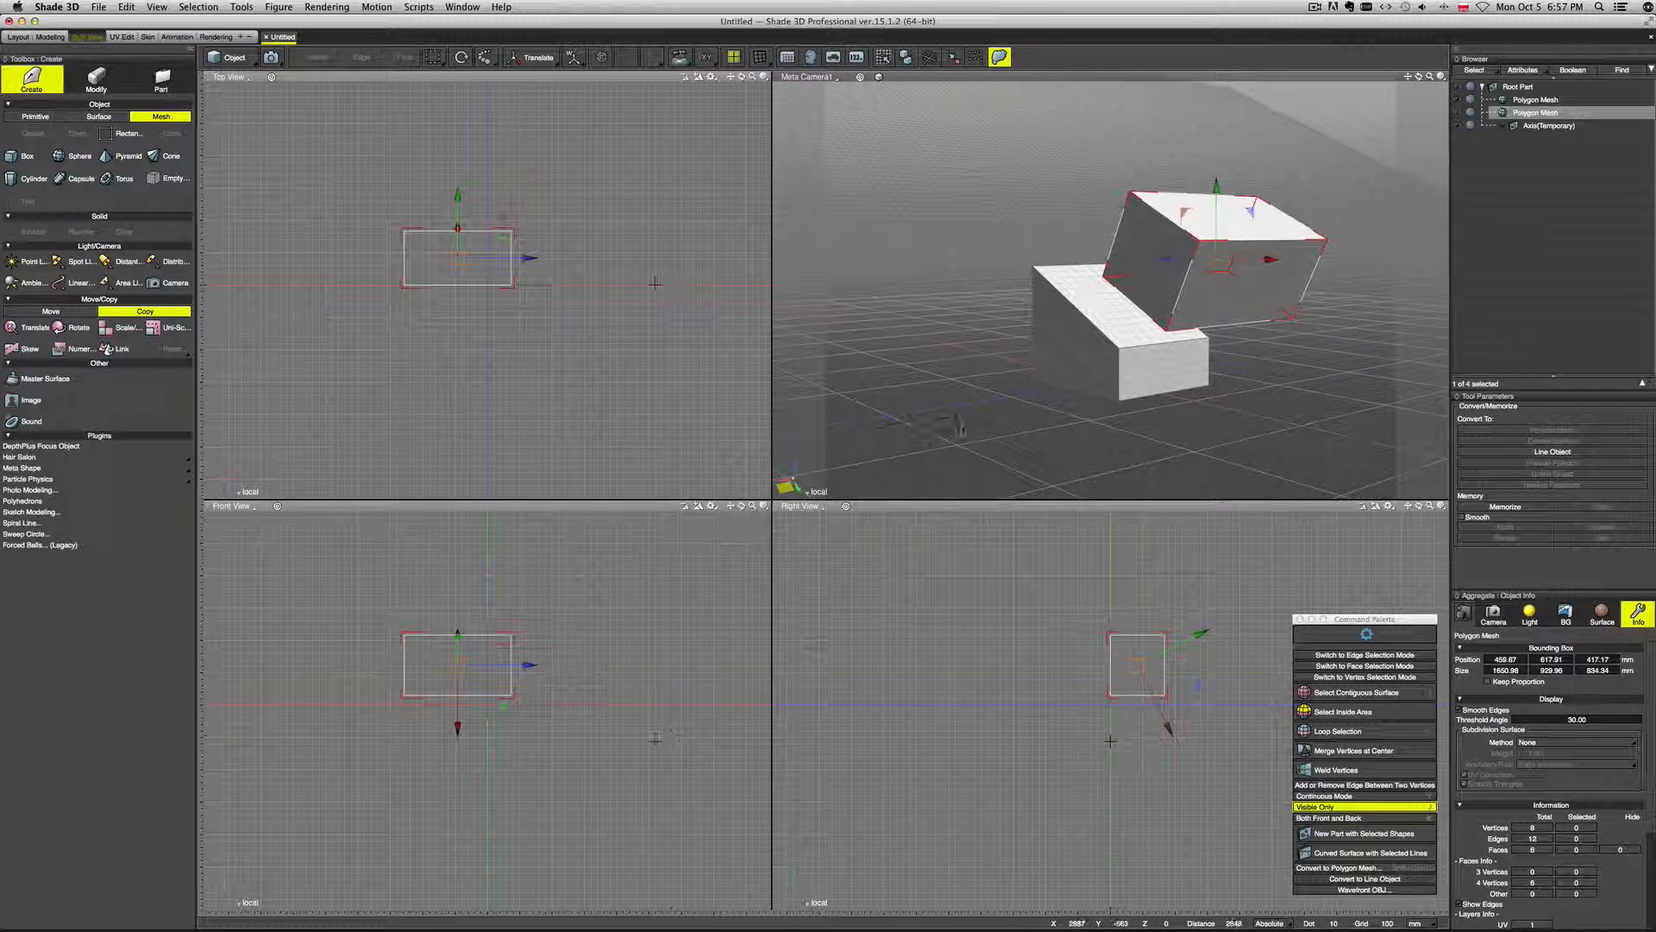
Switch the coordinate system from the temporary local axis back to Global.
click(819, 491)
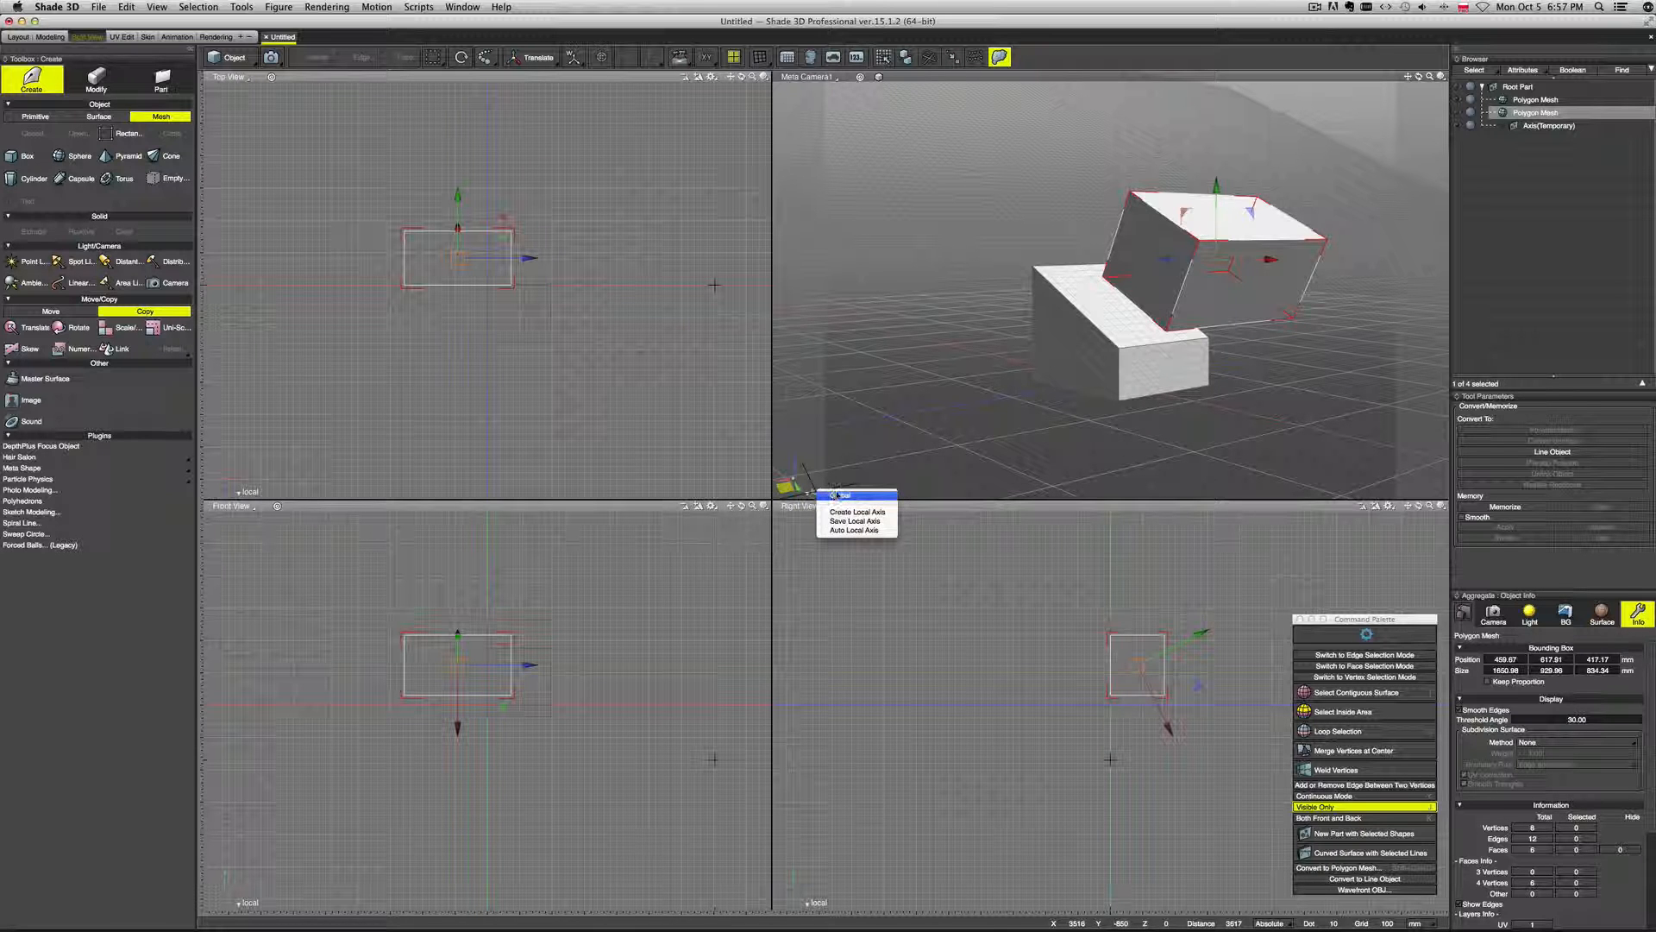
click(836, 495)
middle_drag(1123, 426, 1117, 427)
middle_drag(1214, 346, 1161, 366)
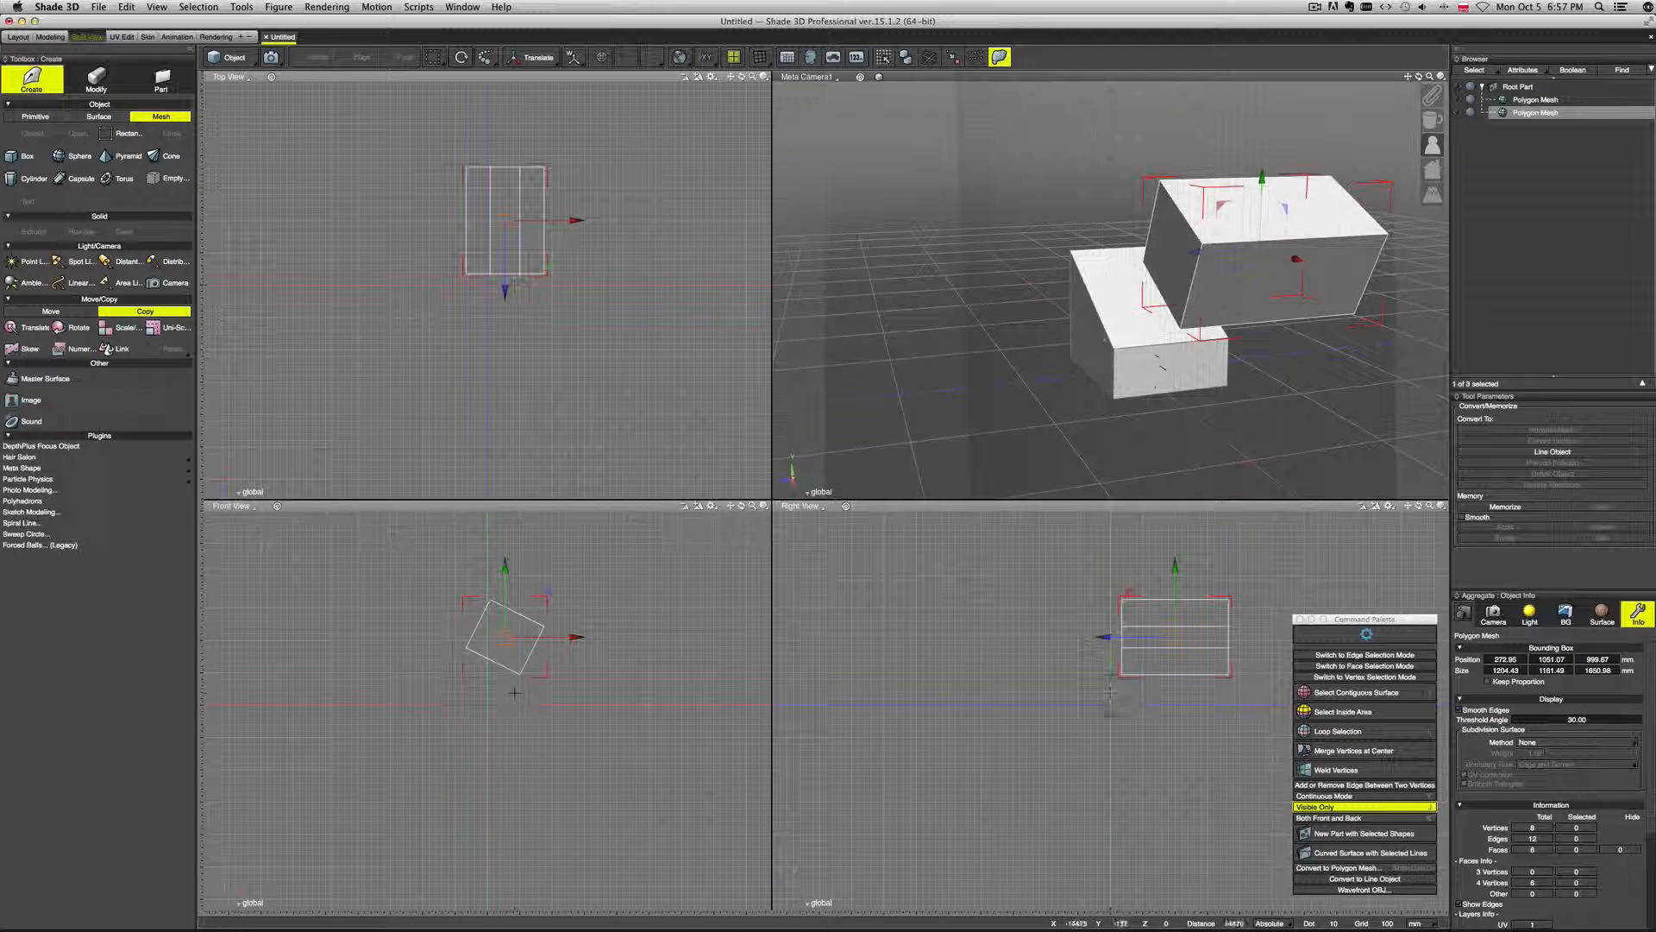
Set the work plane direction to Auto and check how the work plane follows the view around the two boxes.
click(707, 57)
click(727, 125)
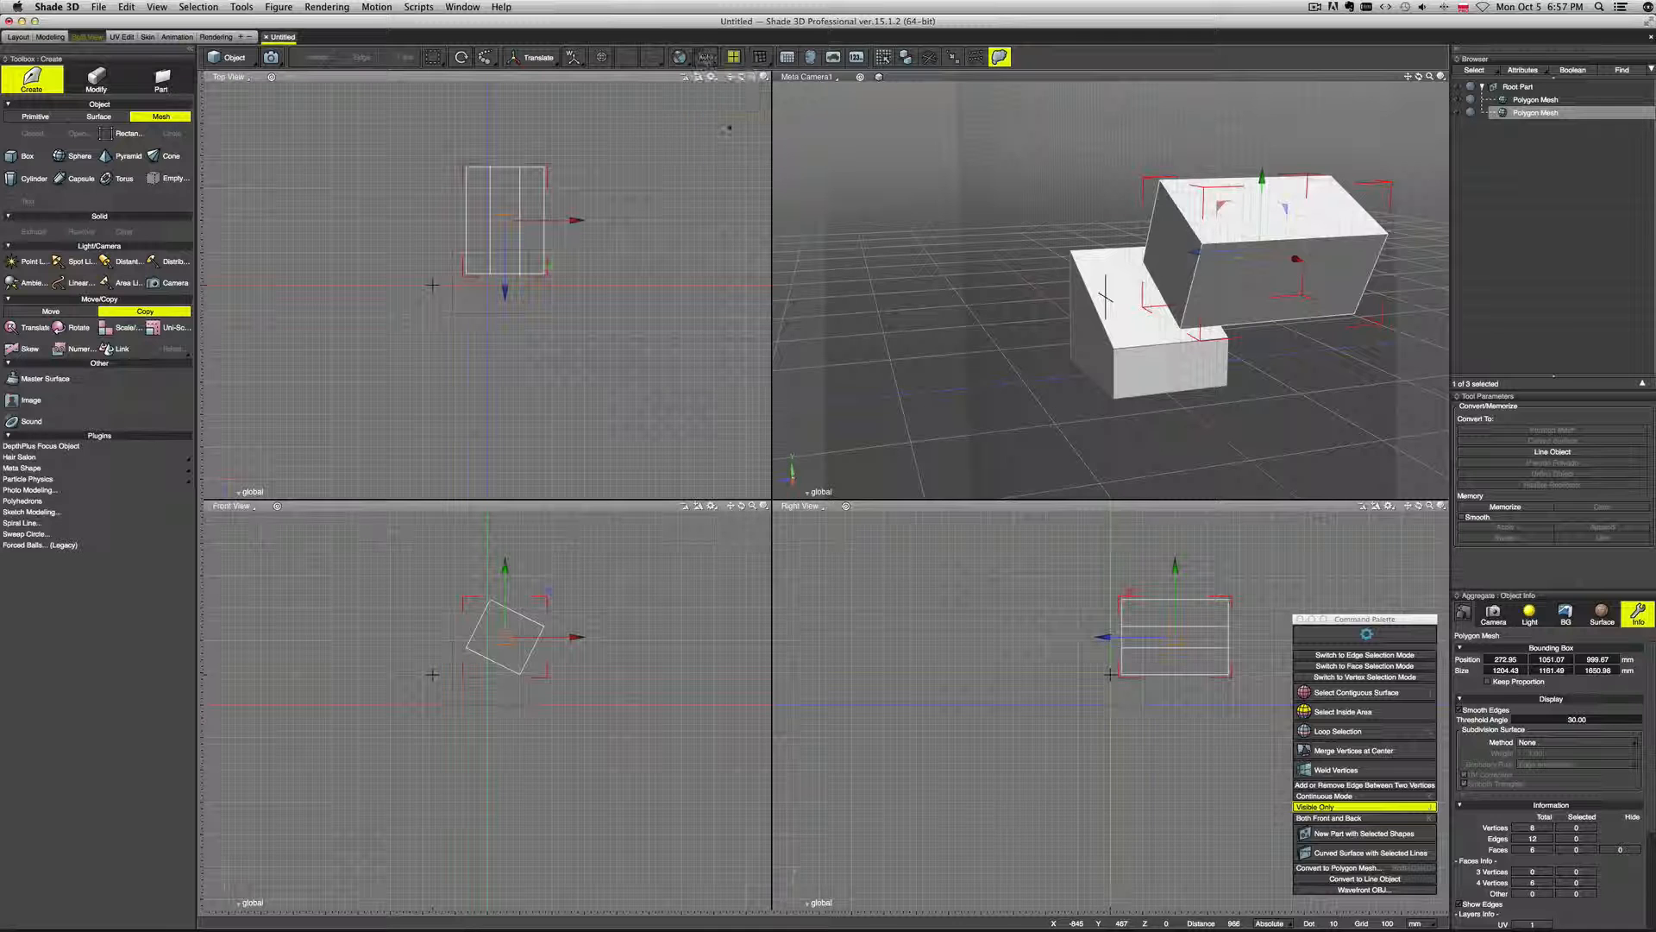
middle_drag(1173, 274, 1141, 271)
middle_drag(1000, 264, 1126, 335)
middle_drag(1040, 184, 1063, 253)
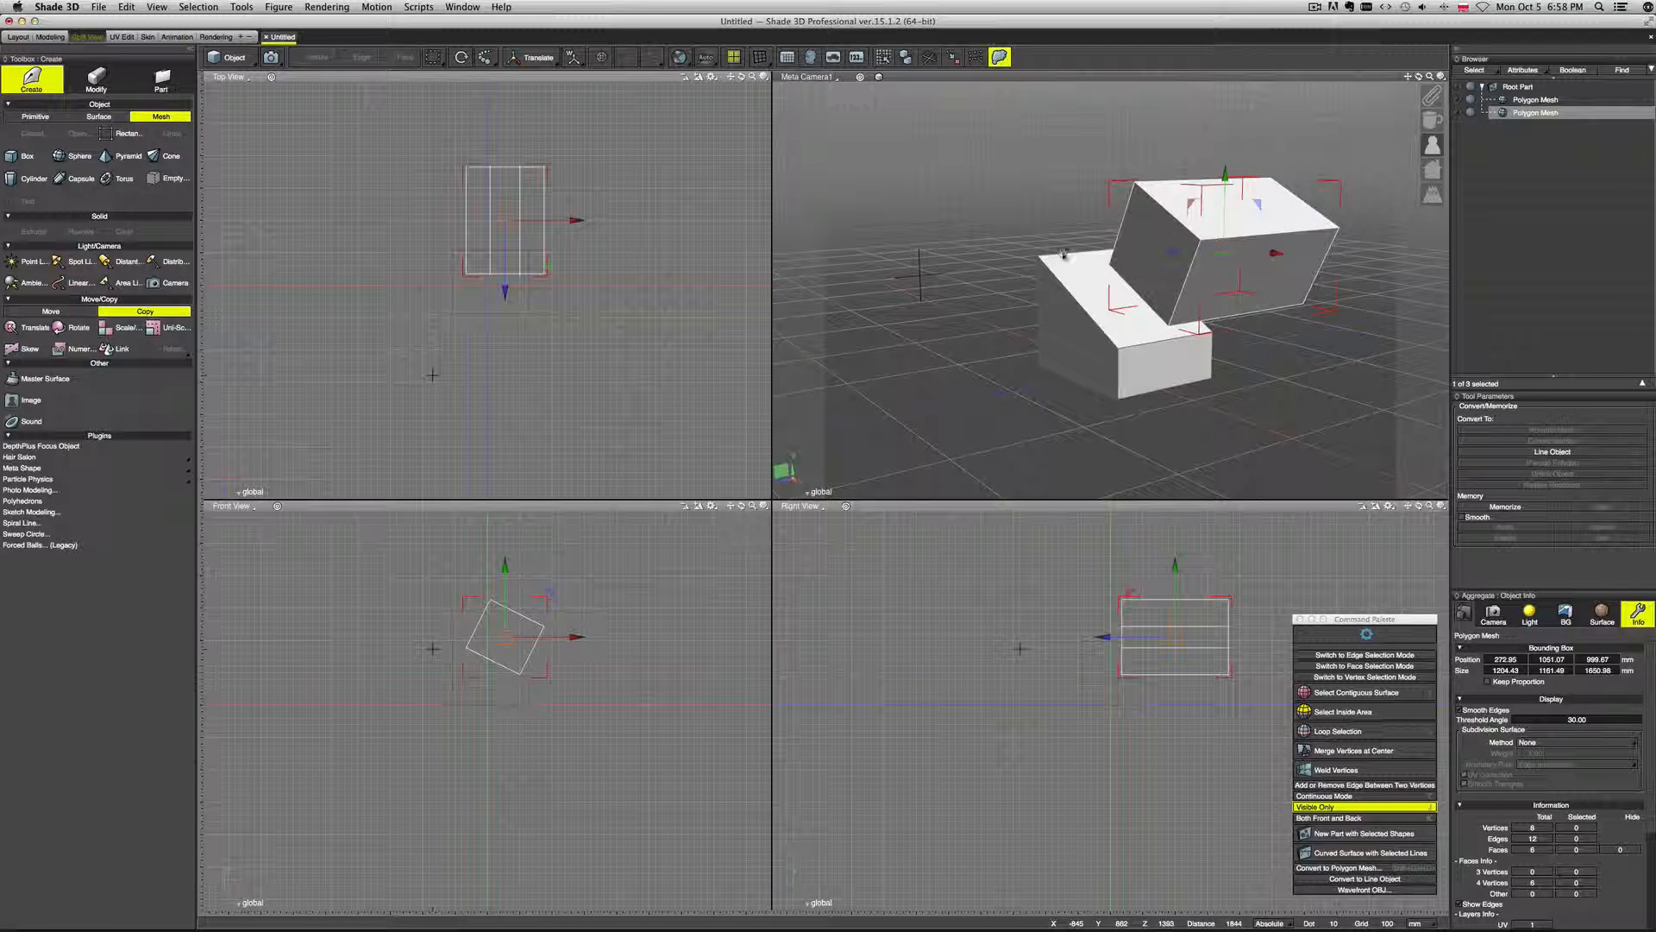
middle_drag(1154, 280, 1208, 280)
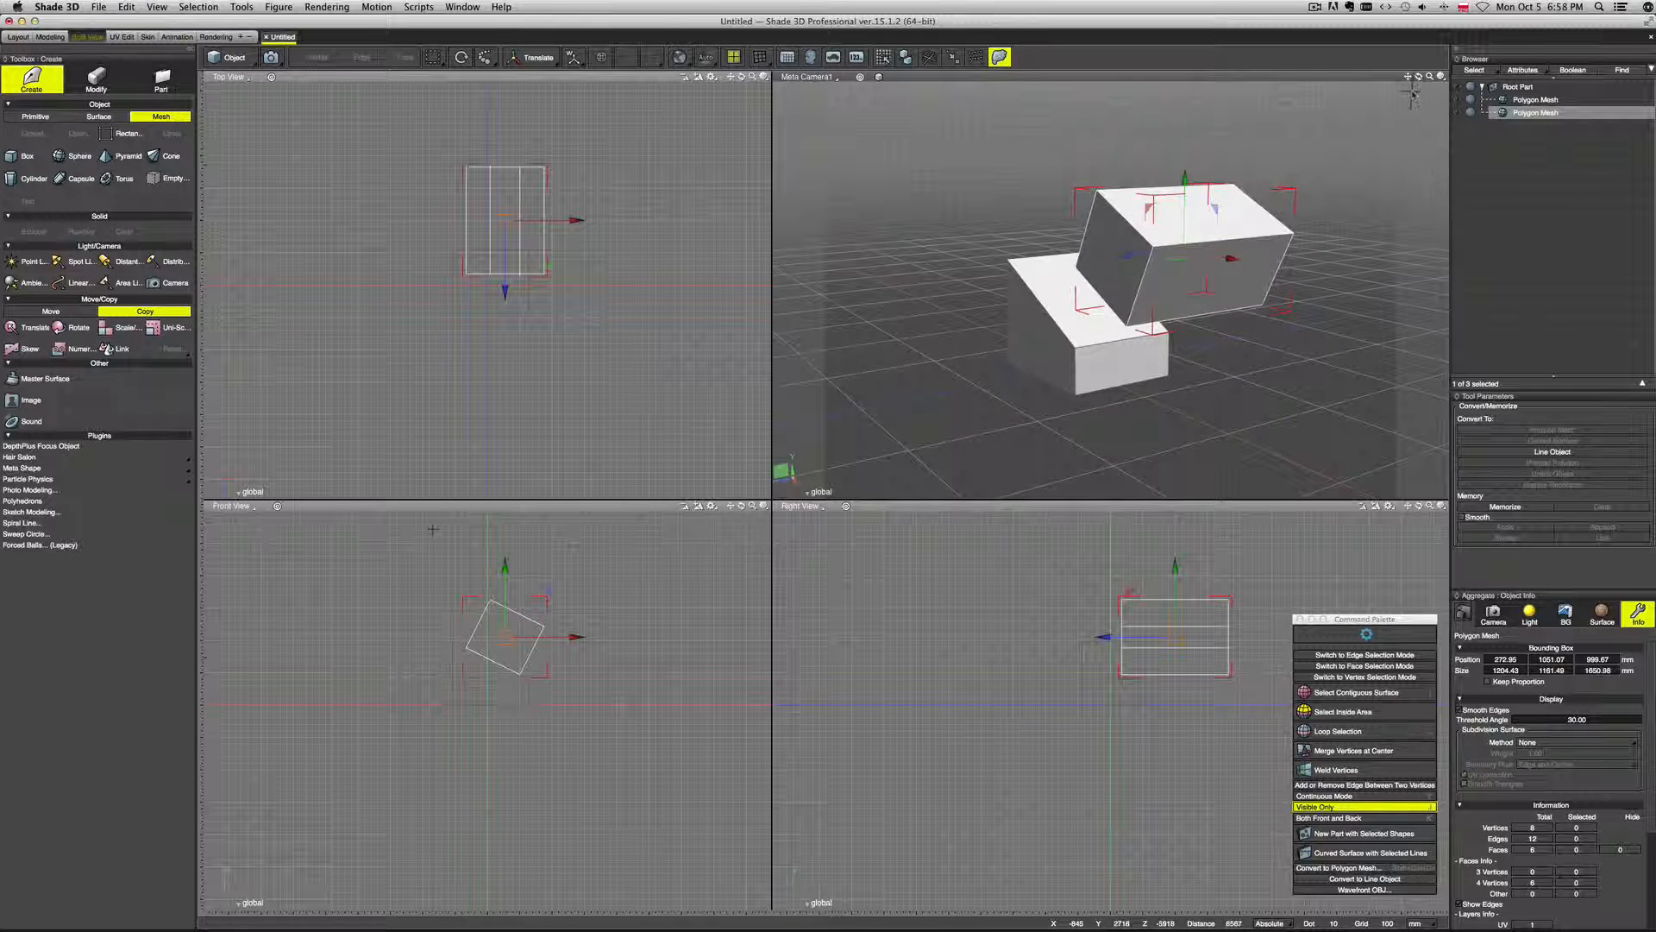
click(1440, 75)
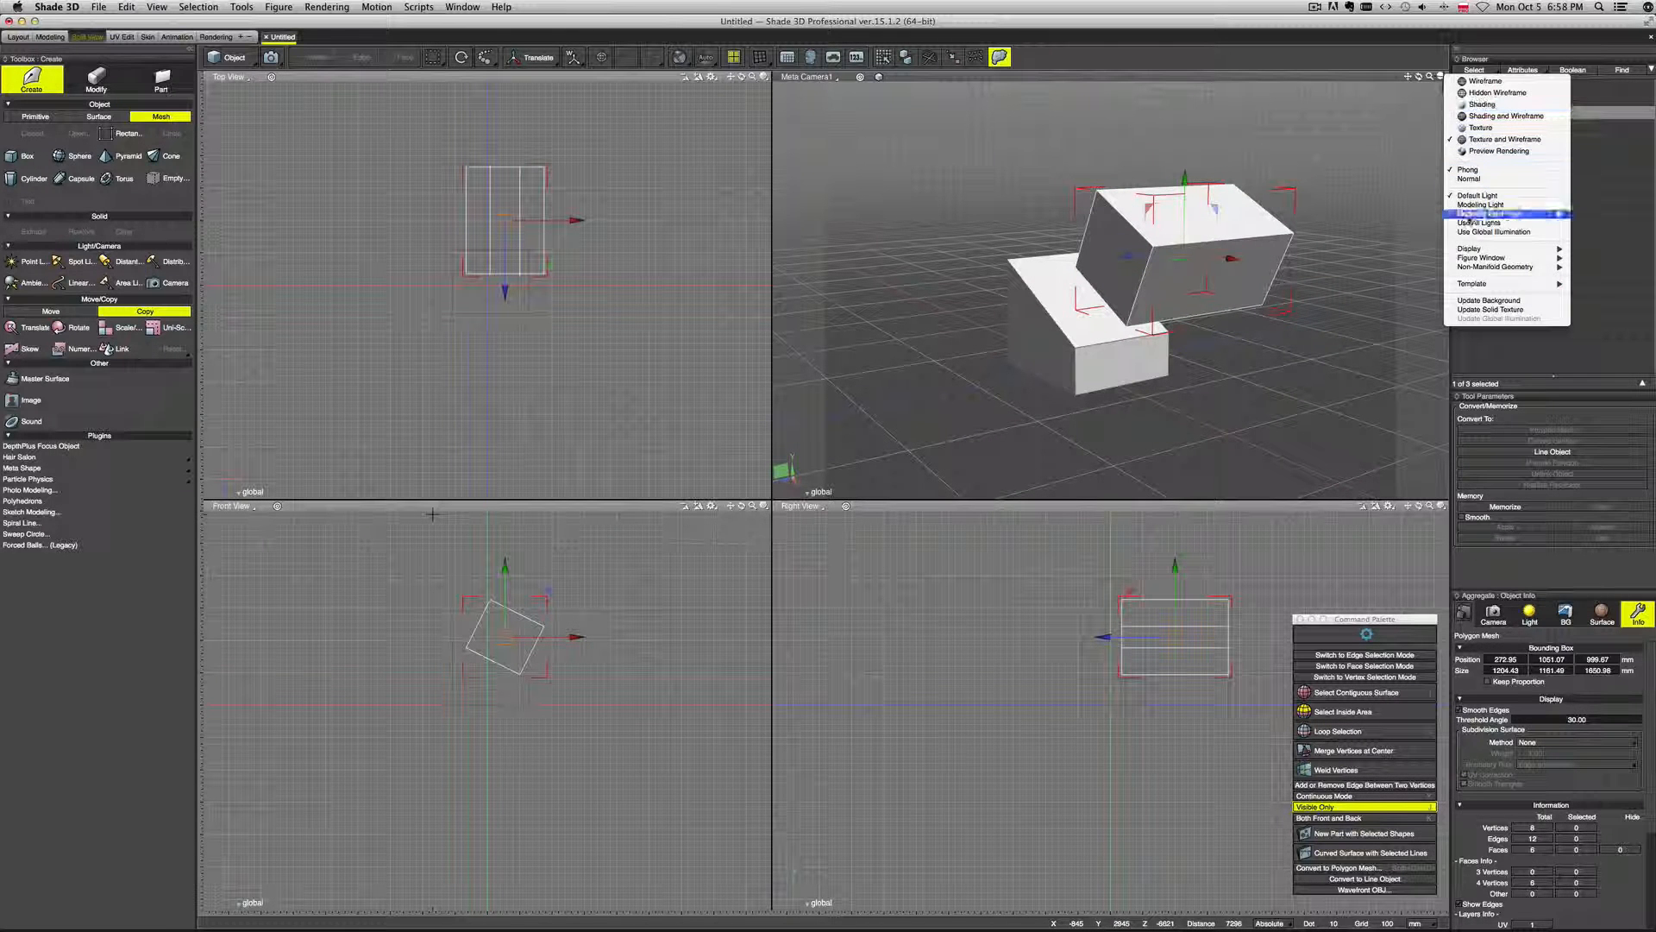
mouse_move(1479, 257)
click(1402, 266)
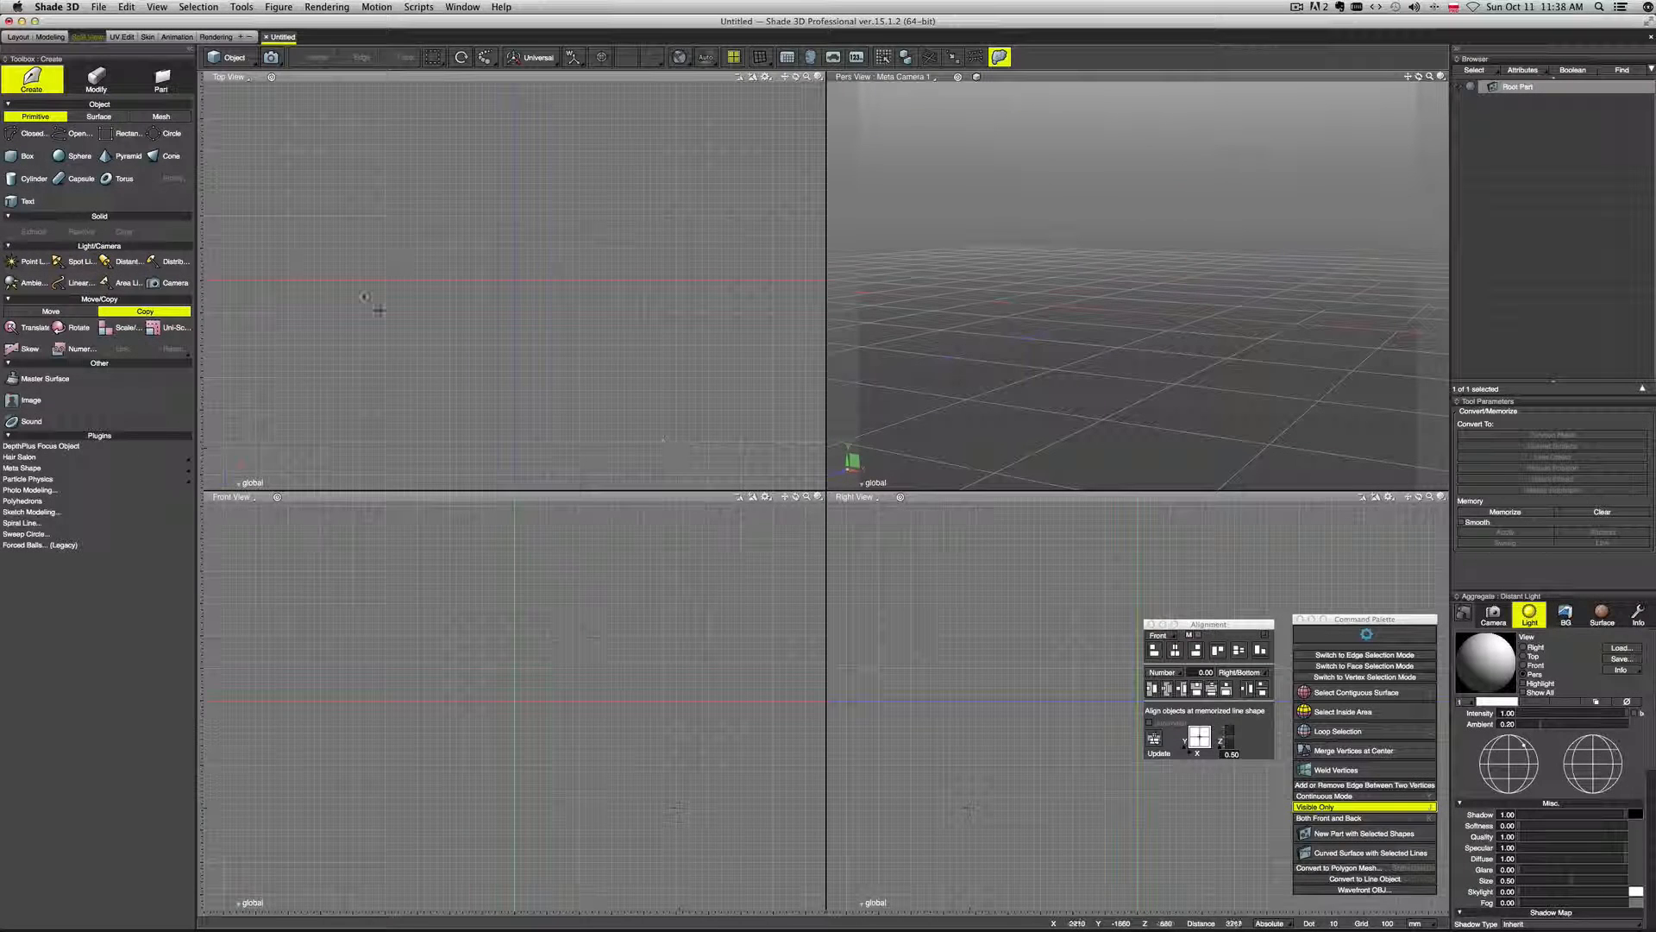
Draw an S-shaped open line in the front view with six points forming horizontal and vertical segments.
click(79, 133)
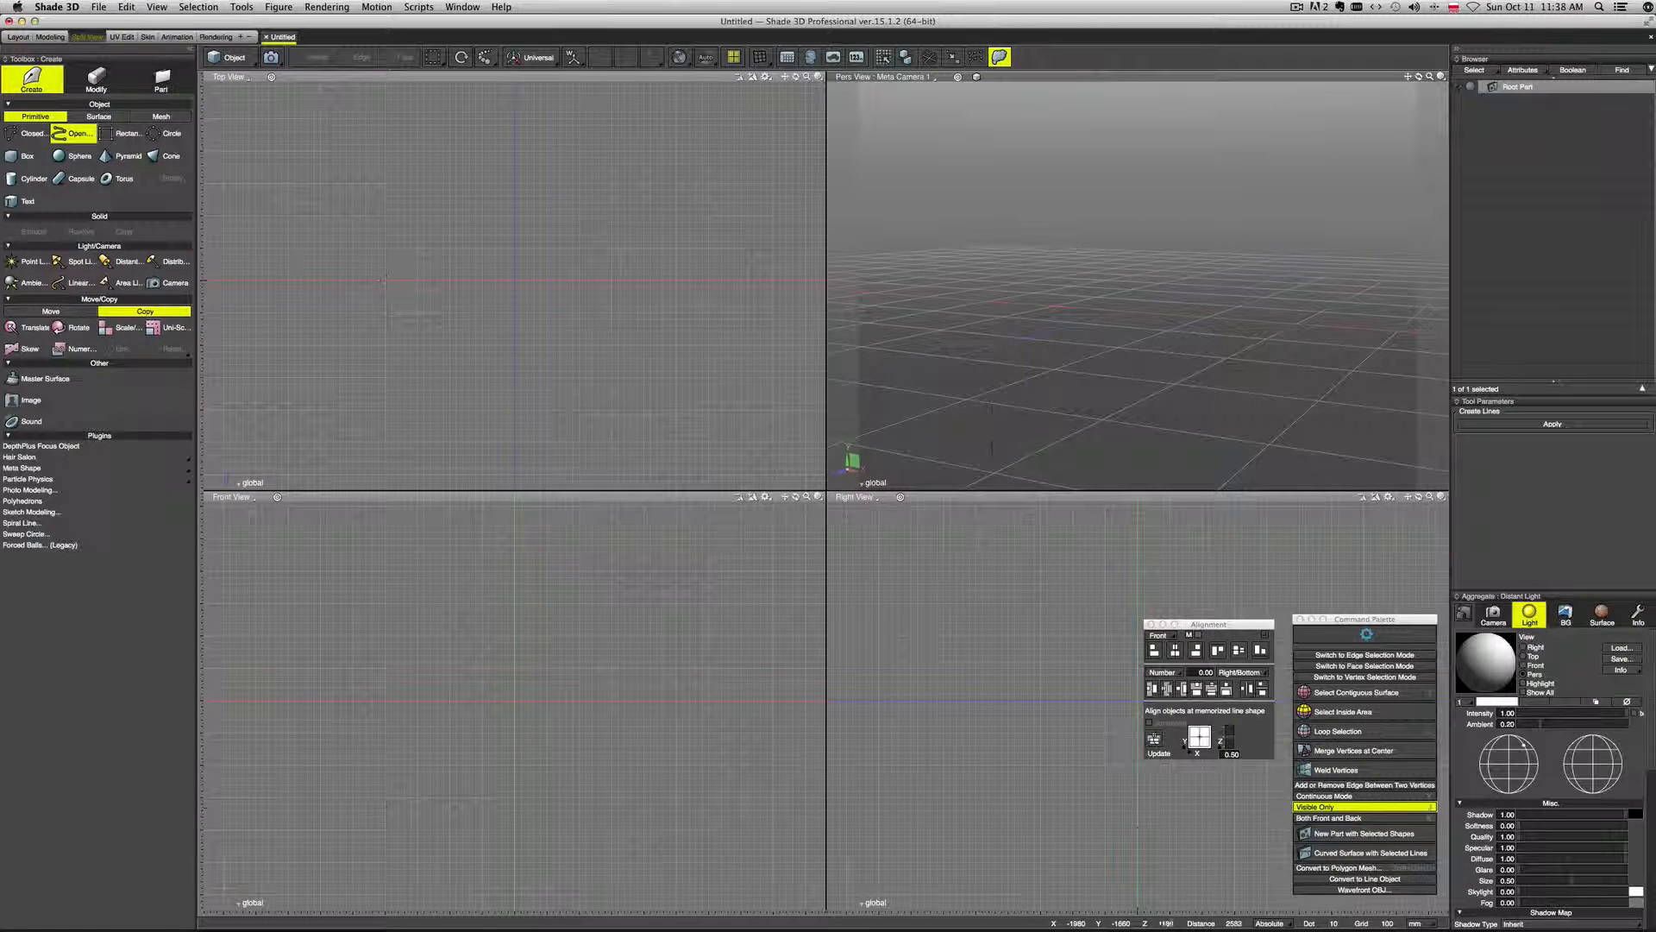
click(385, 280)
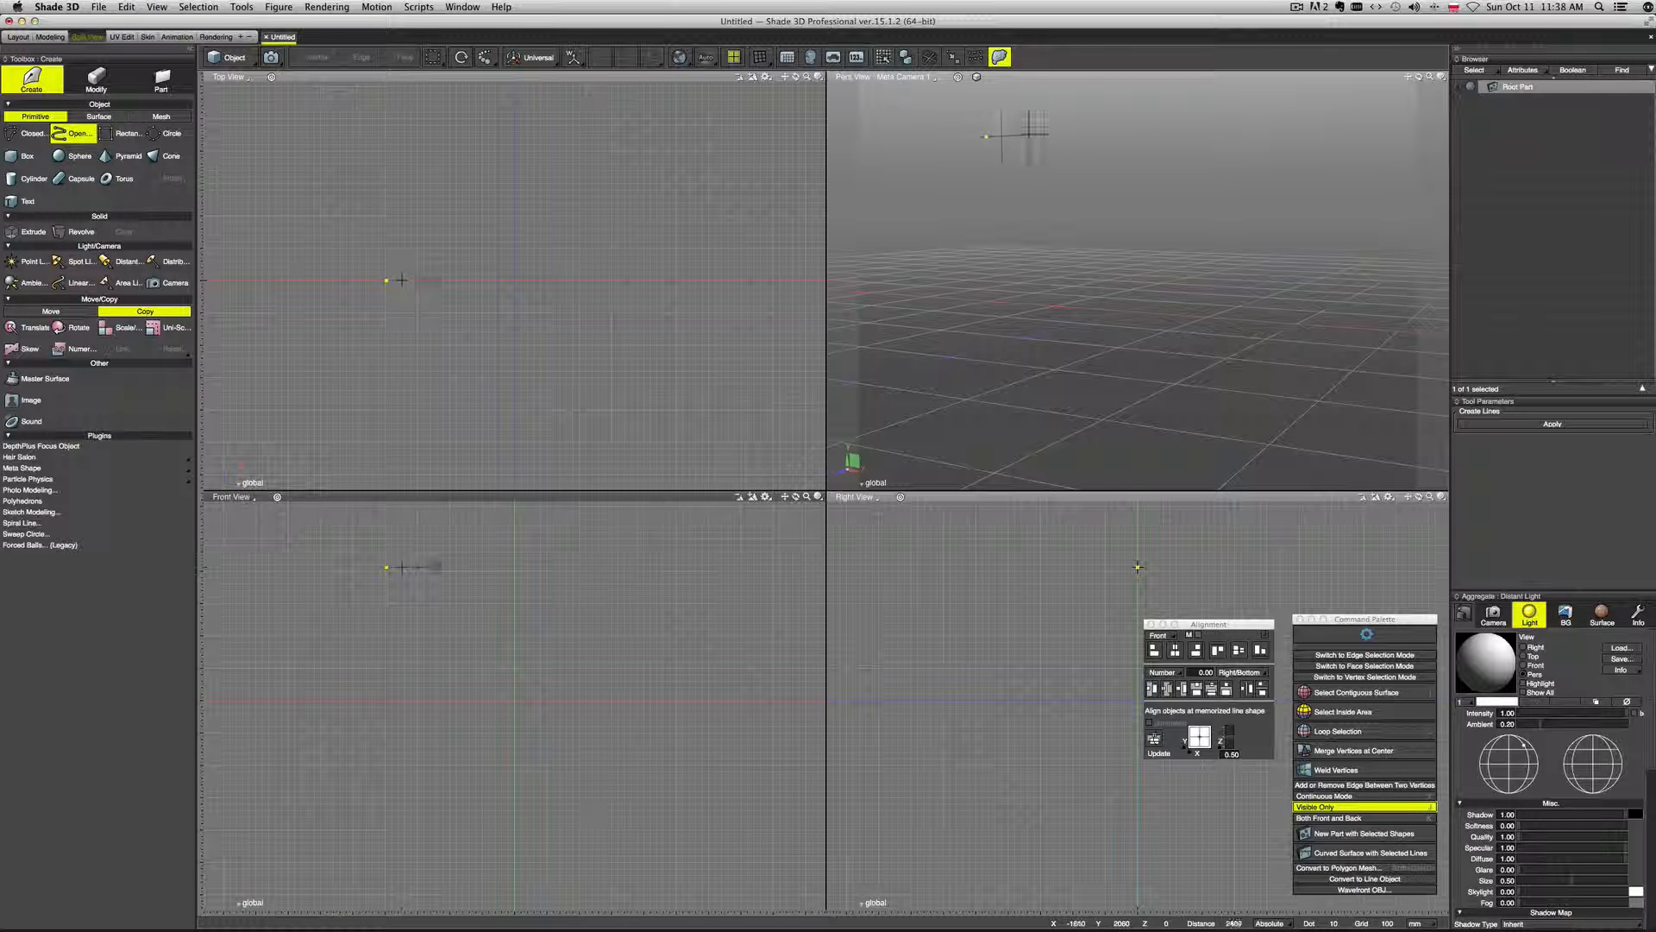
click(589, 567)
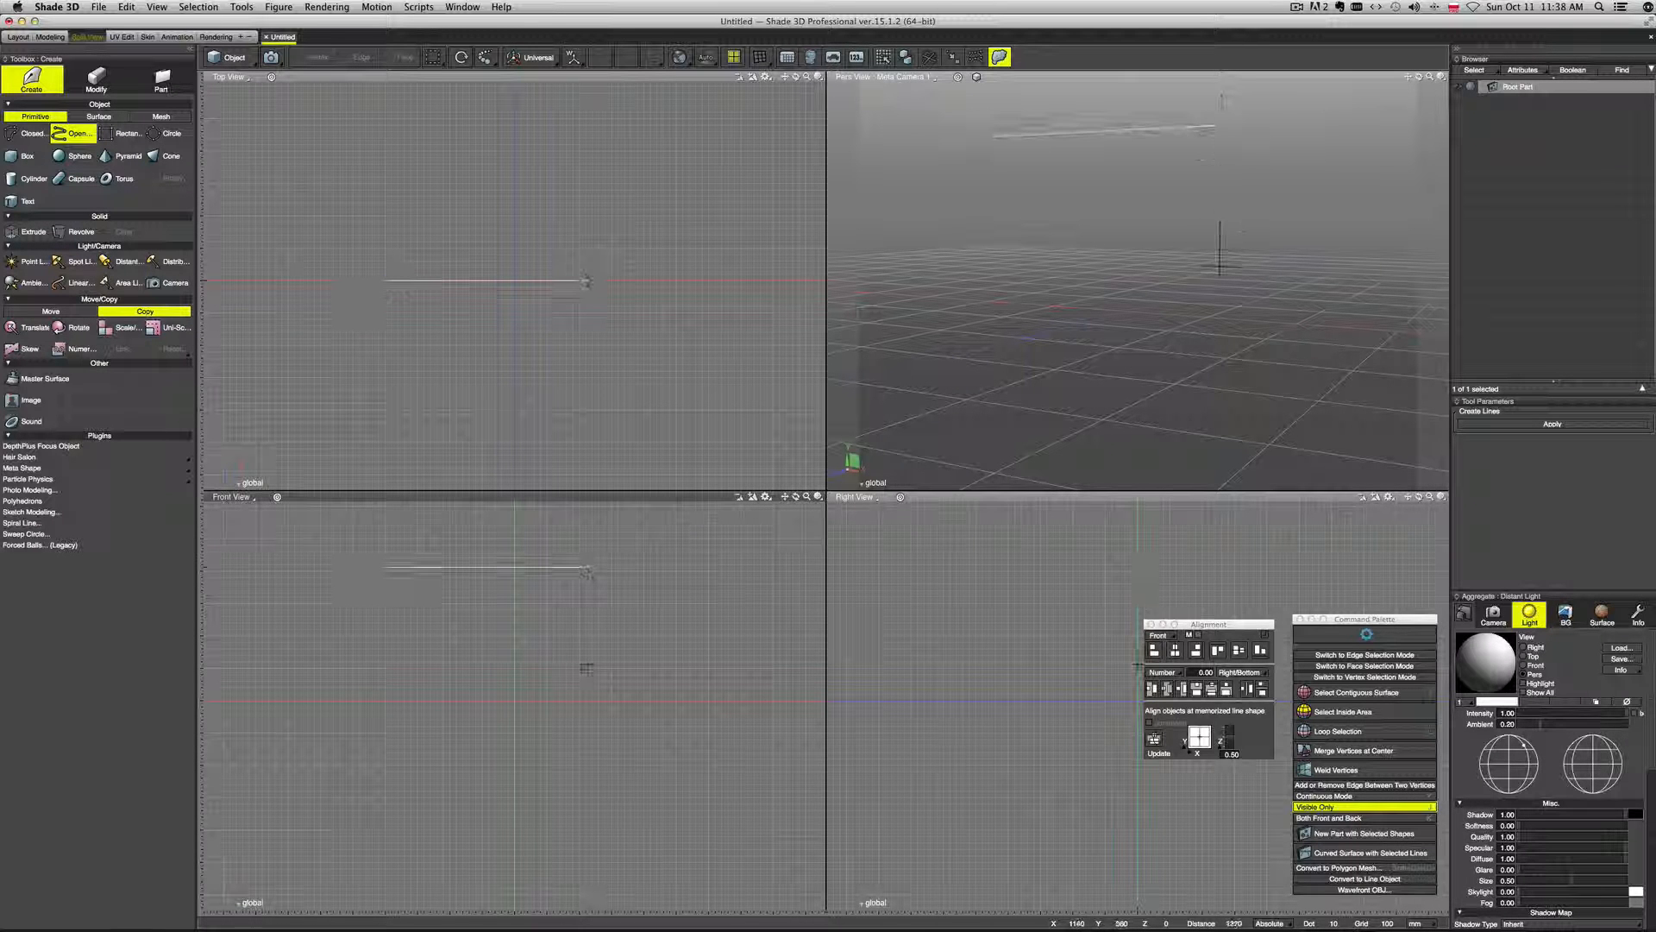
click(588, 709)
click(382, 710)
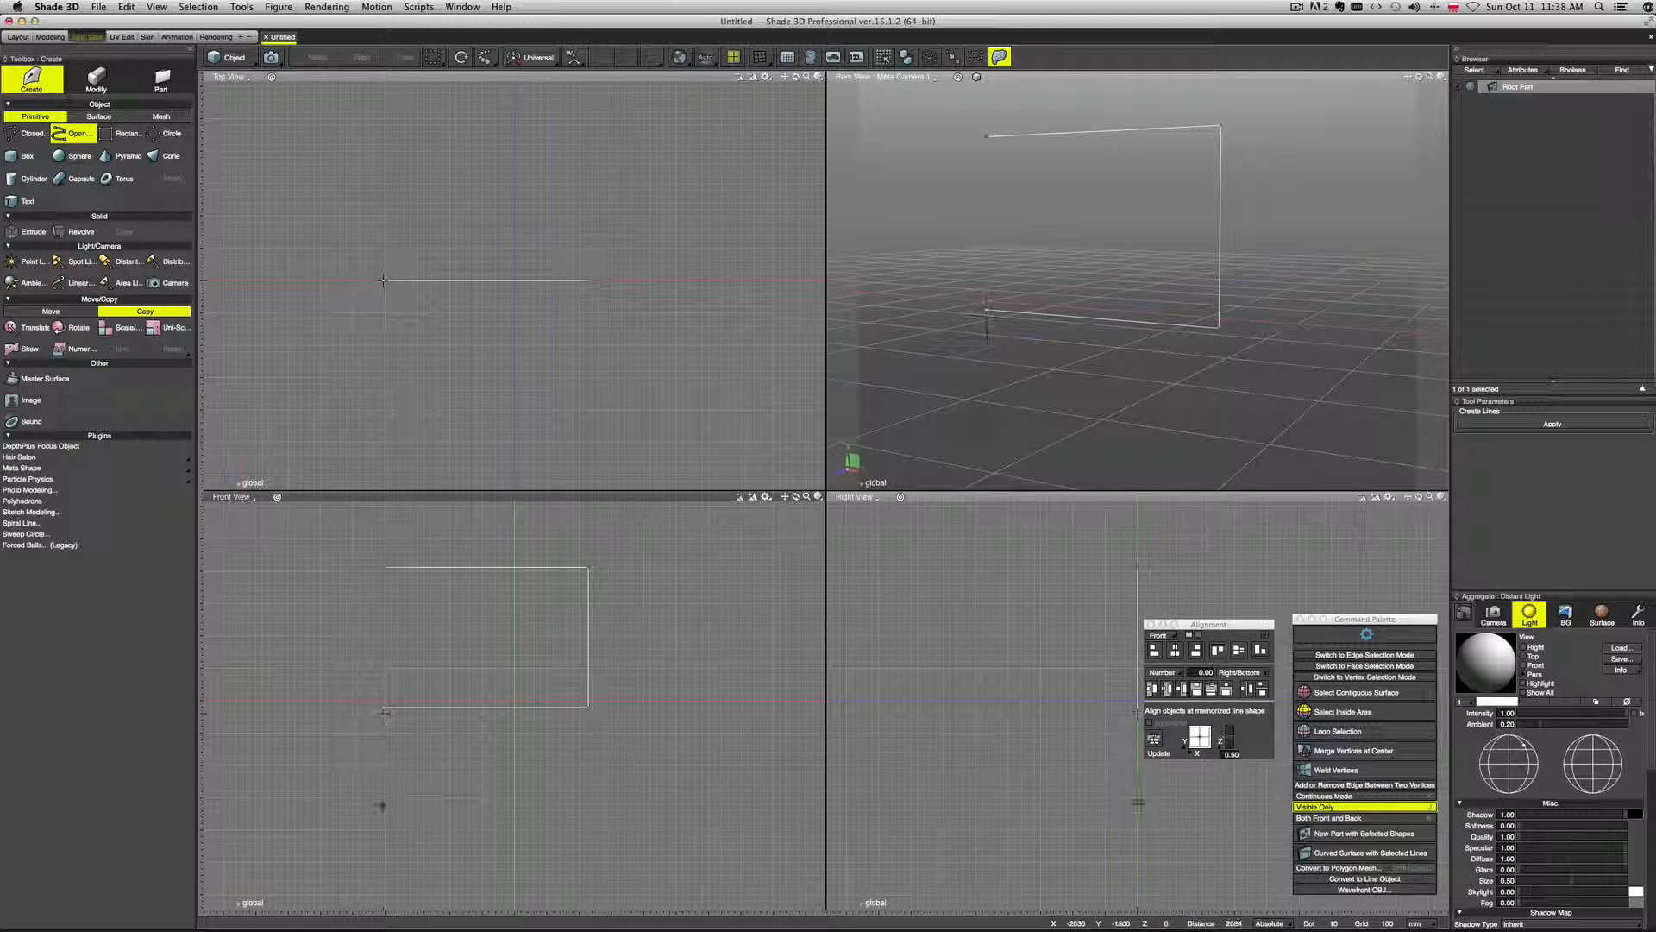
click(589, 843)
key(Return)
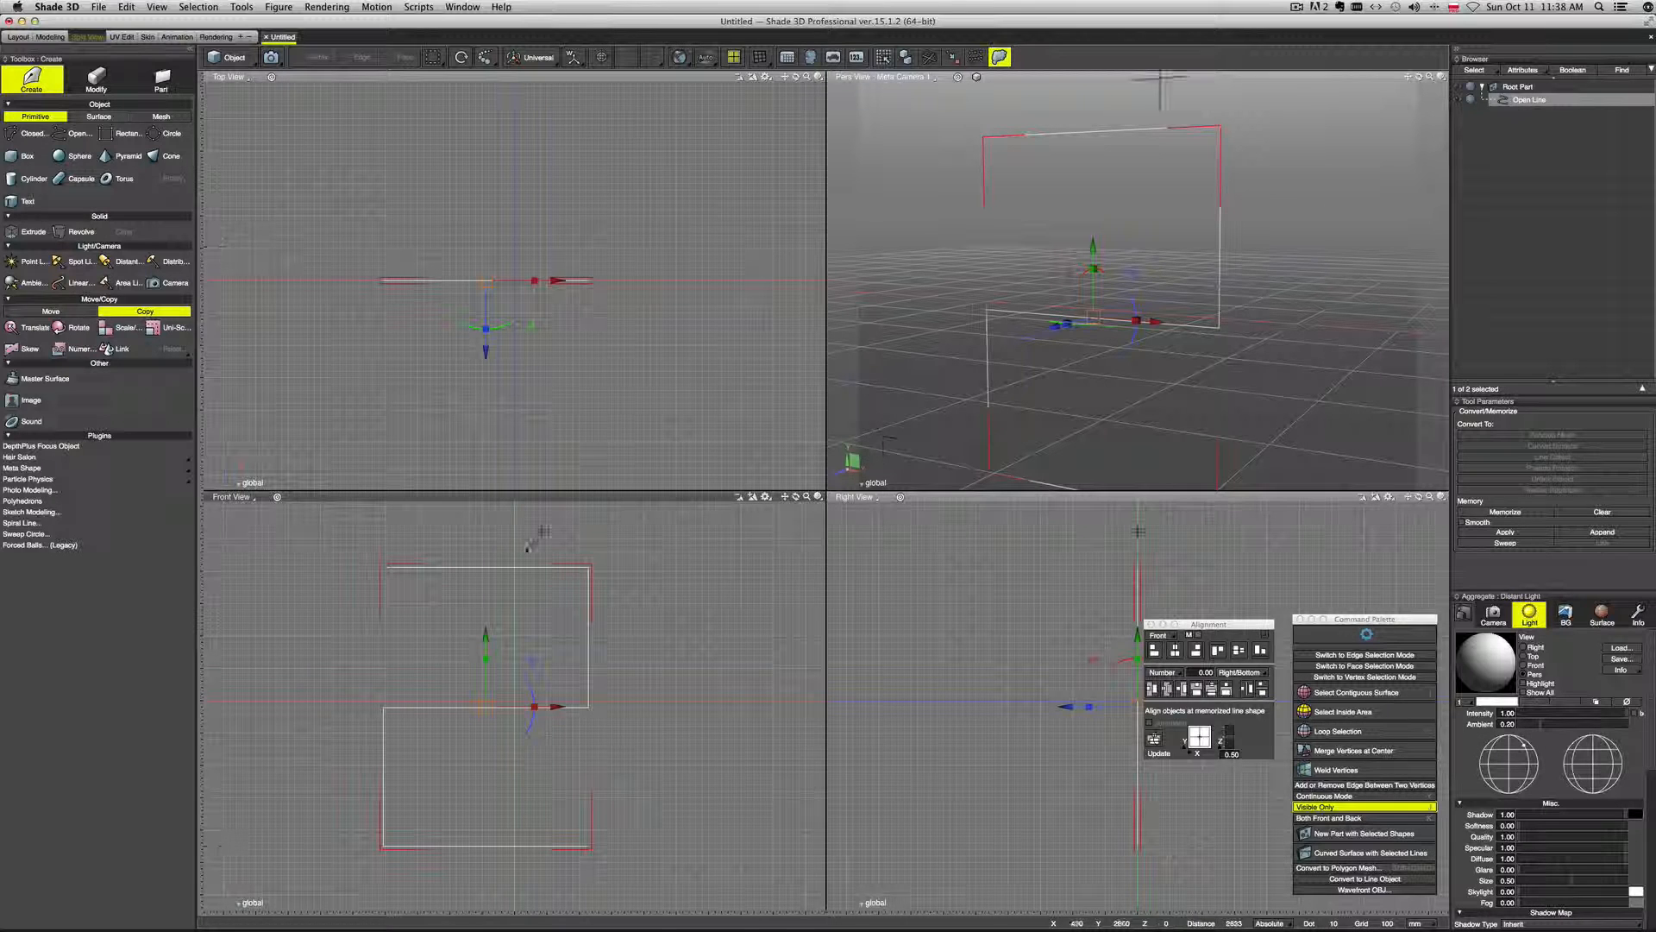
Round the upper-right corner and the middle-right corner of the S-shaped open line with Round Edge.
key(Return)
click(588, 567)
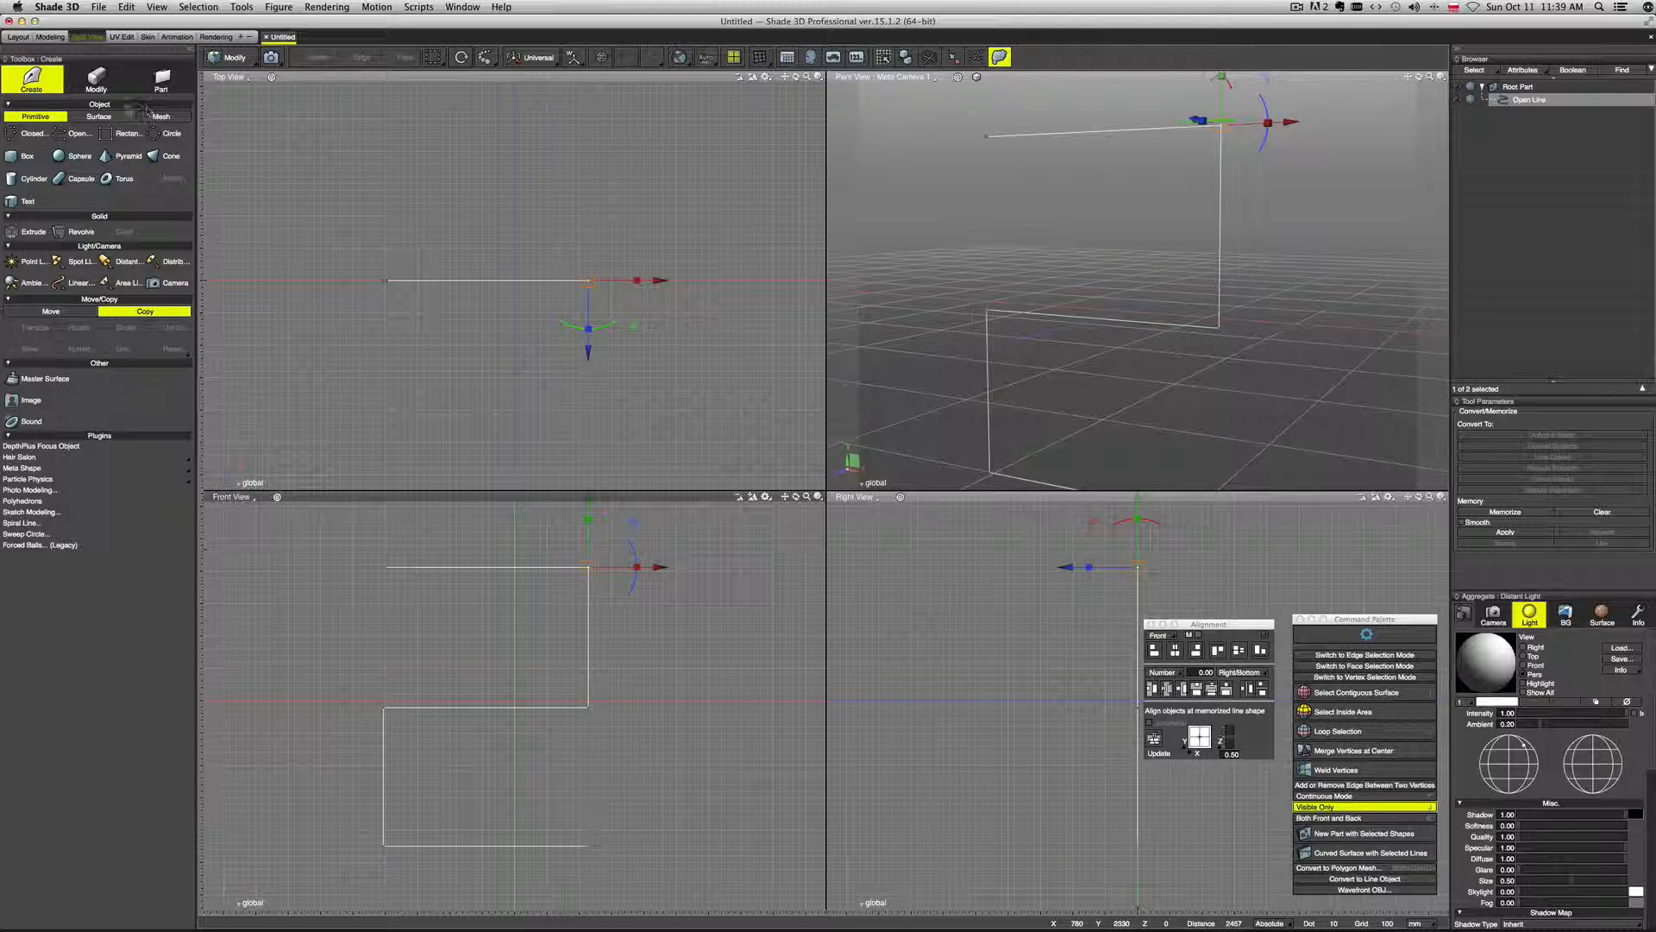
click(94, 80)
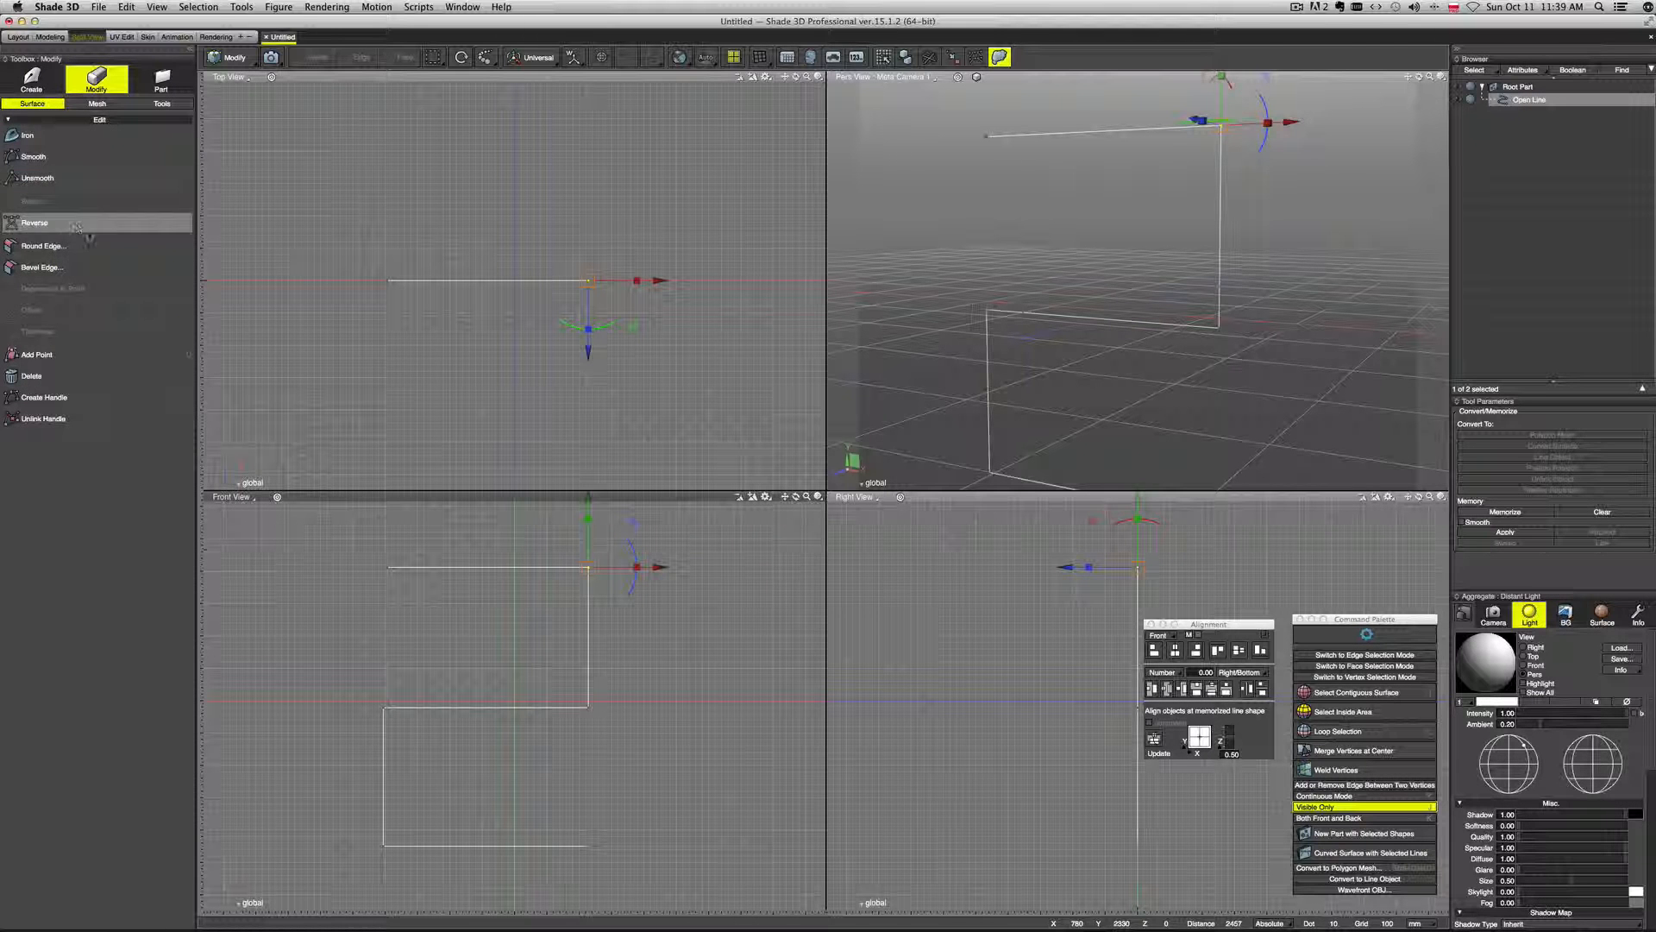
click(102, 246)
key(Return)
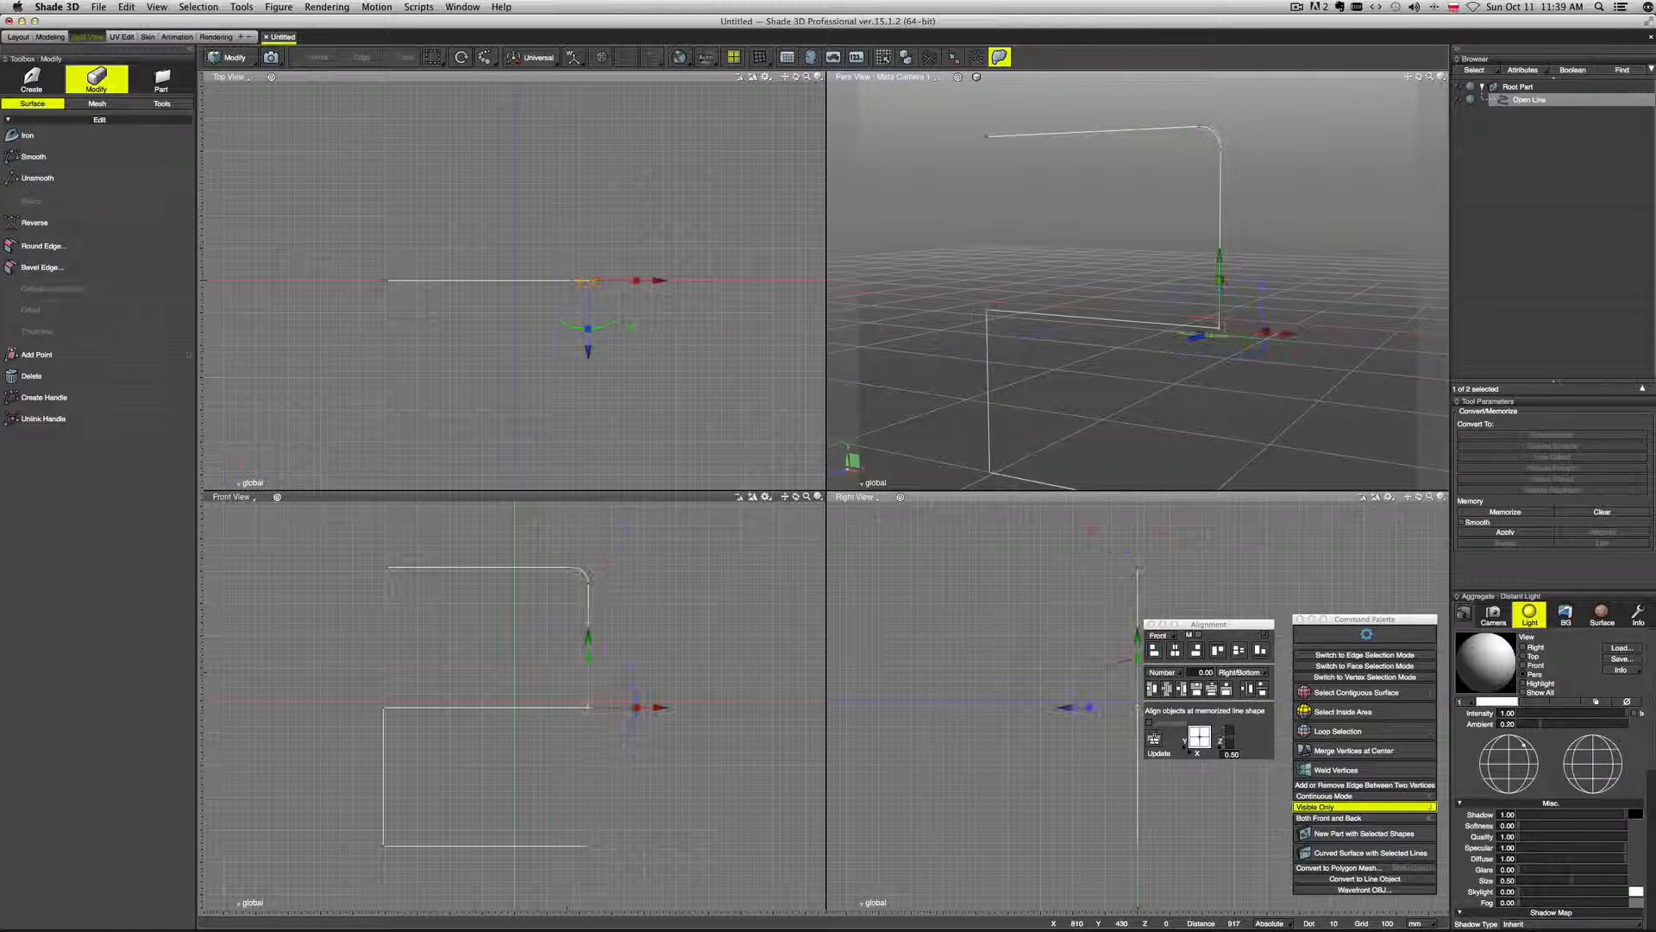
click(113, 250)
key(Return)
Round the two remaining left-hand corners of the S-shaped line with Round Edge.
drag(363, 697, 451, 748)
click(113, 248)
key(Return)
drag(342, 812, 436, 863)
click(113, 246)
key(Return)
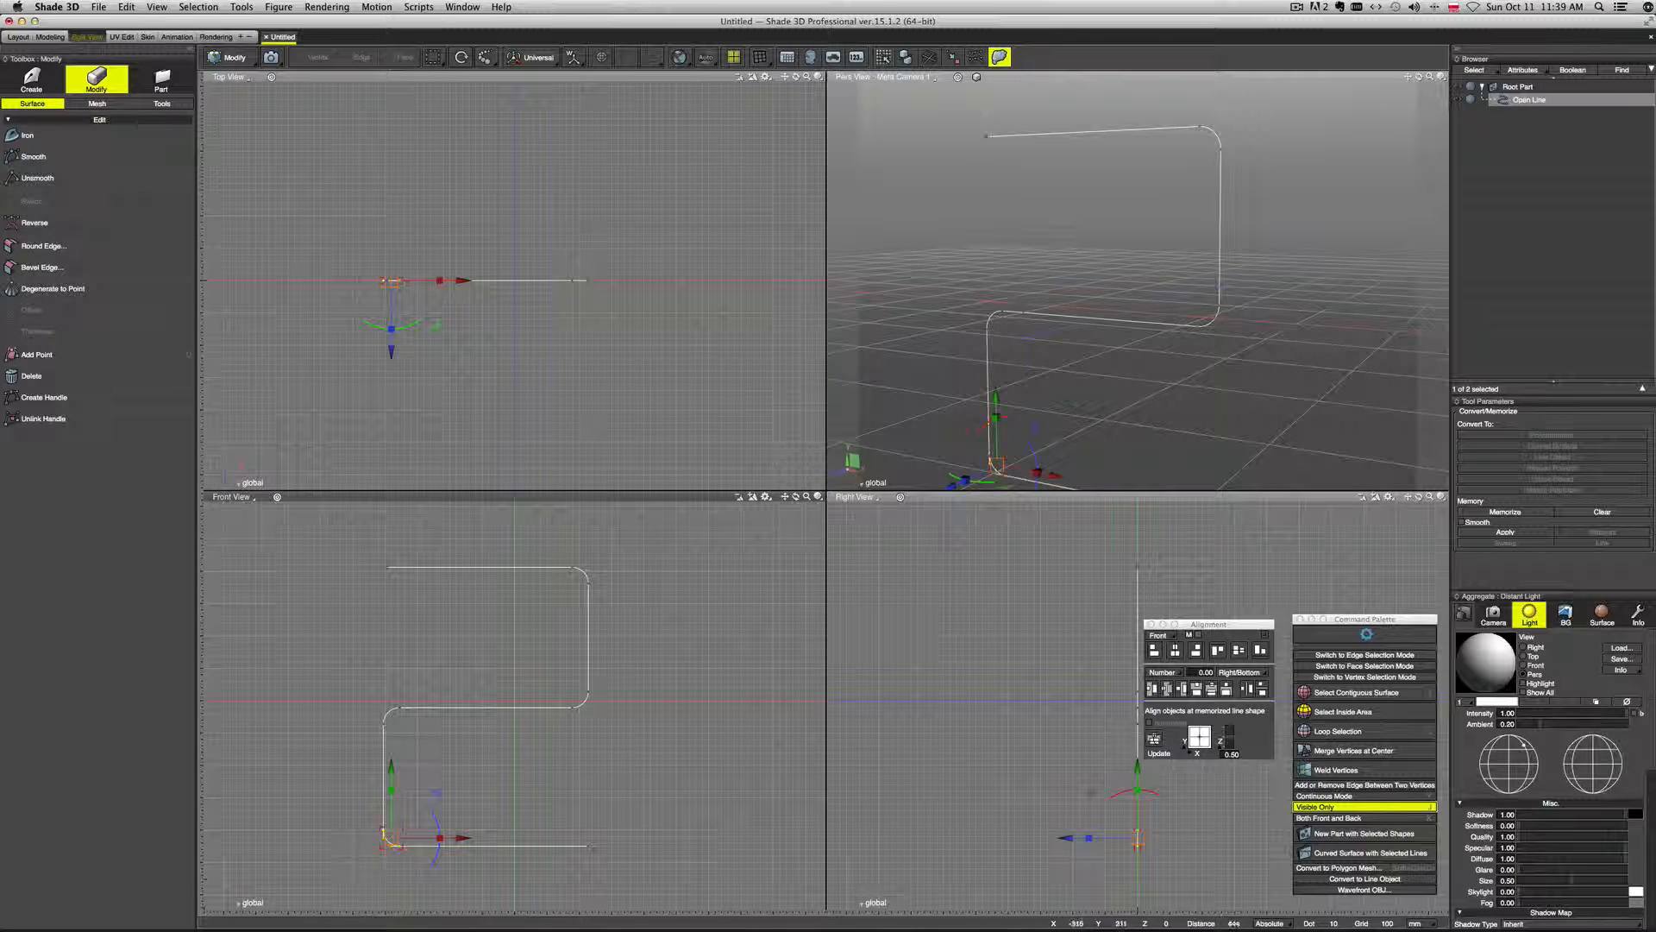
Return to object mode and create a small circle in the top view beside the right end of the path.
scroll(1138, 283, down, 5)
middle_drag(1135, 296, 1190, 337)
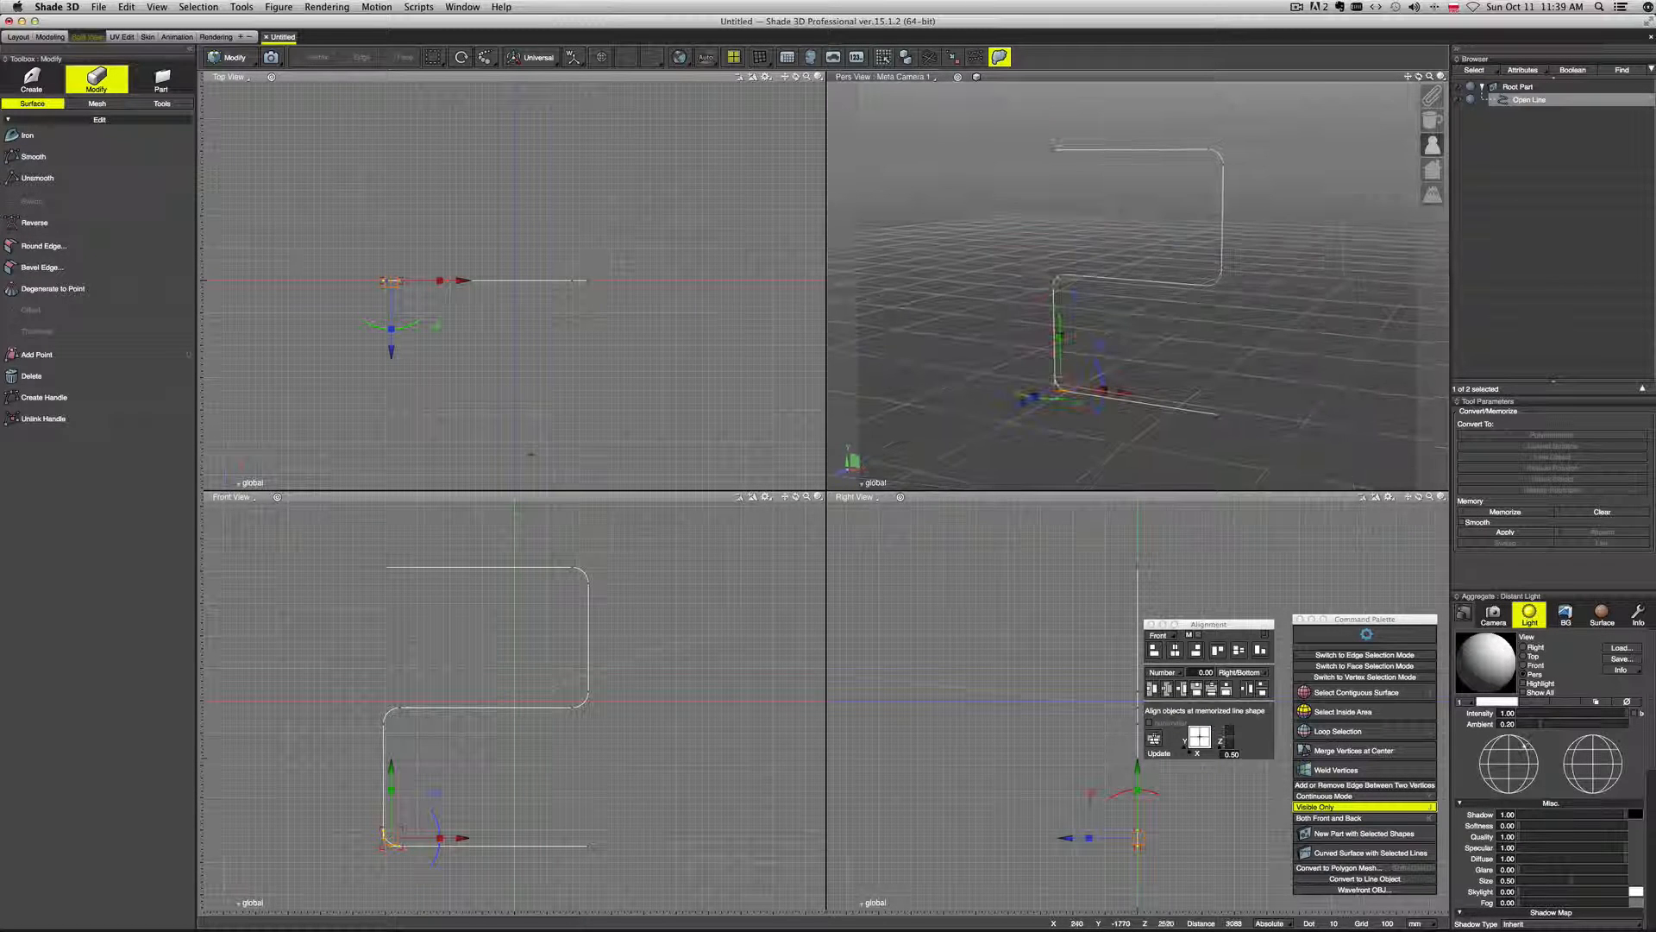
key(Return)
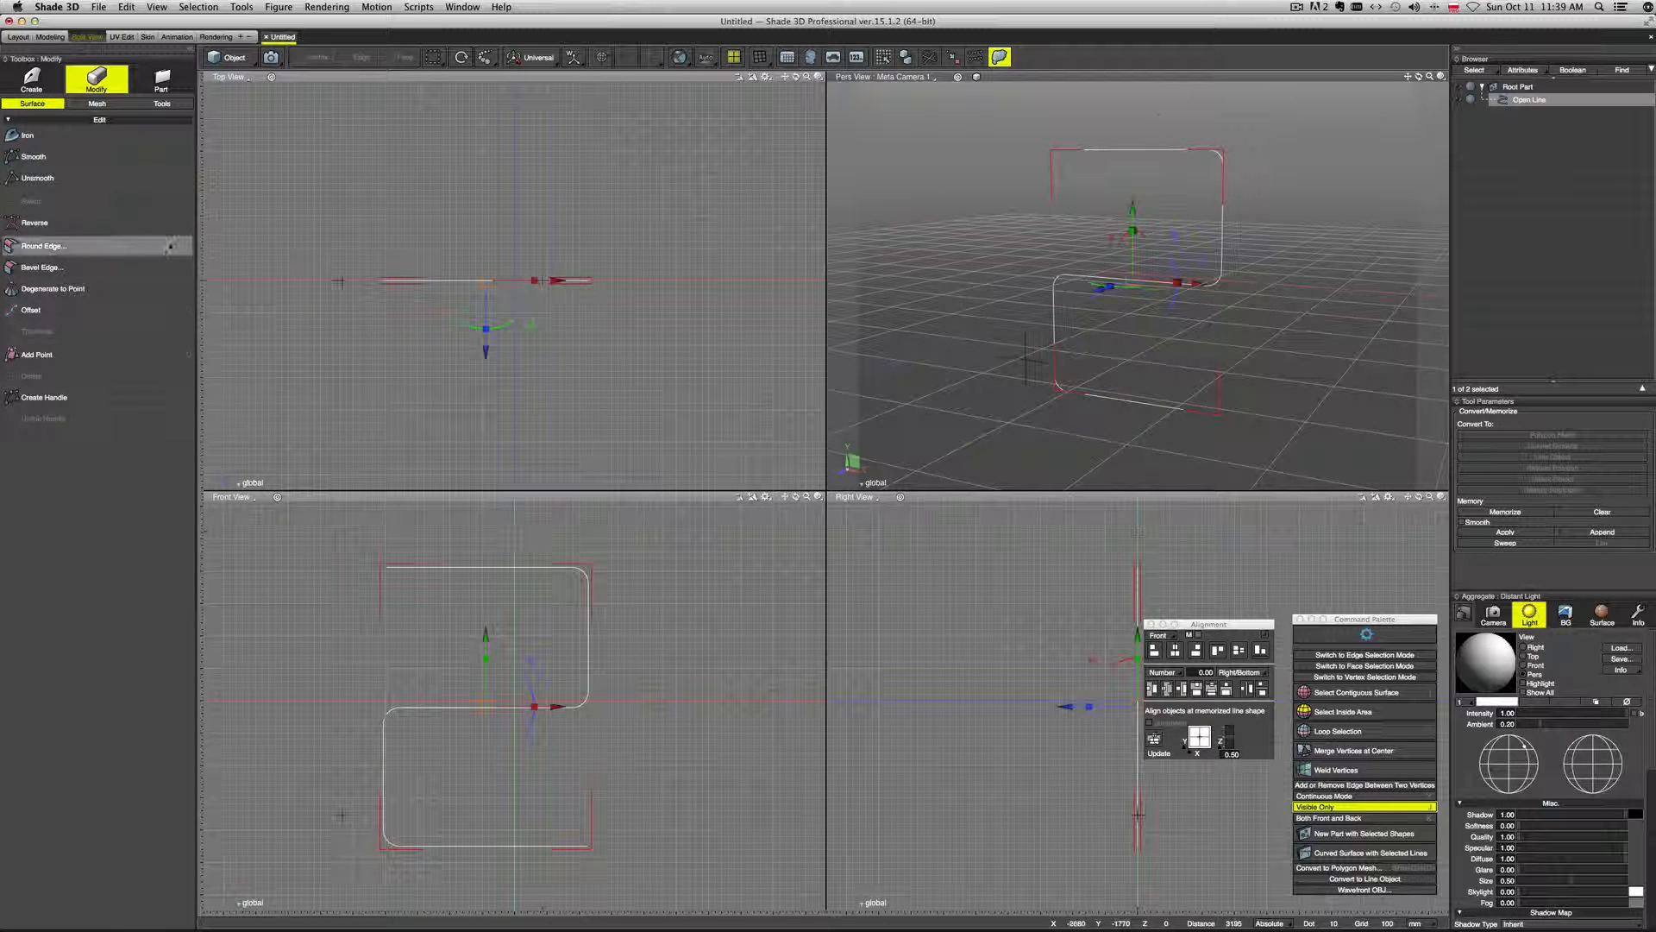
click(31, 80)
click(170, 134)
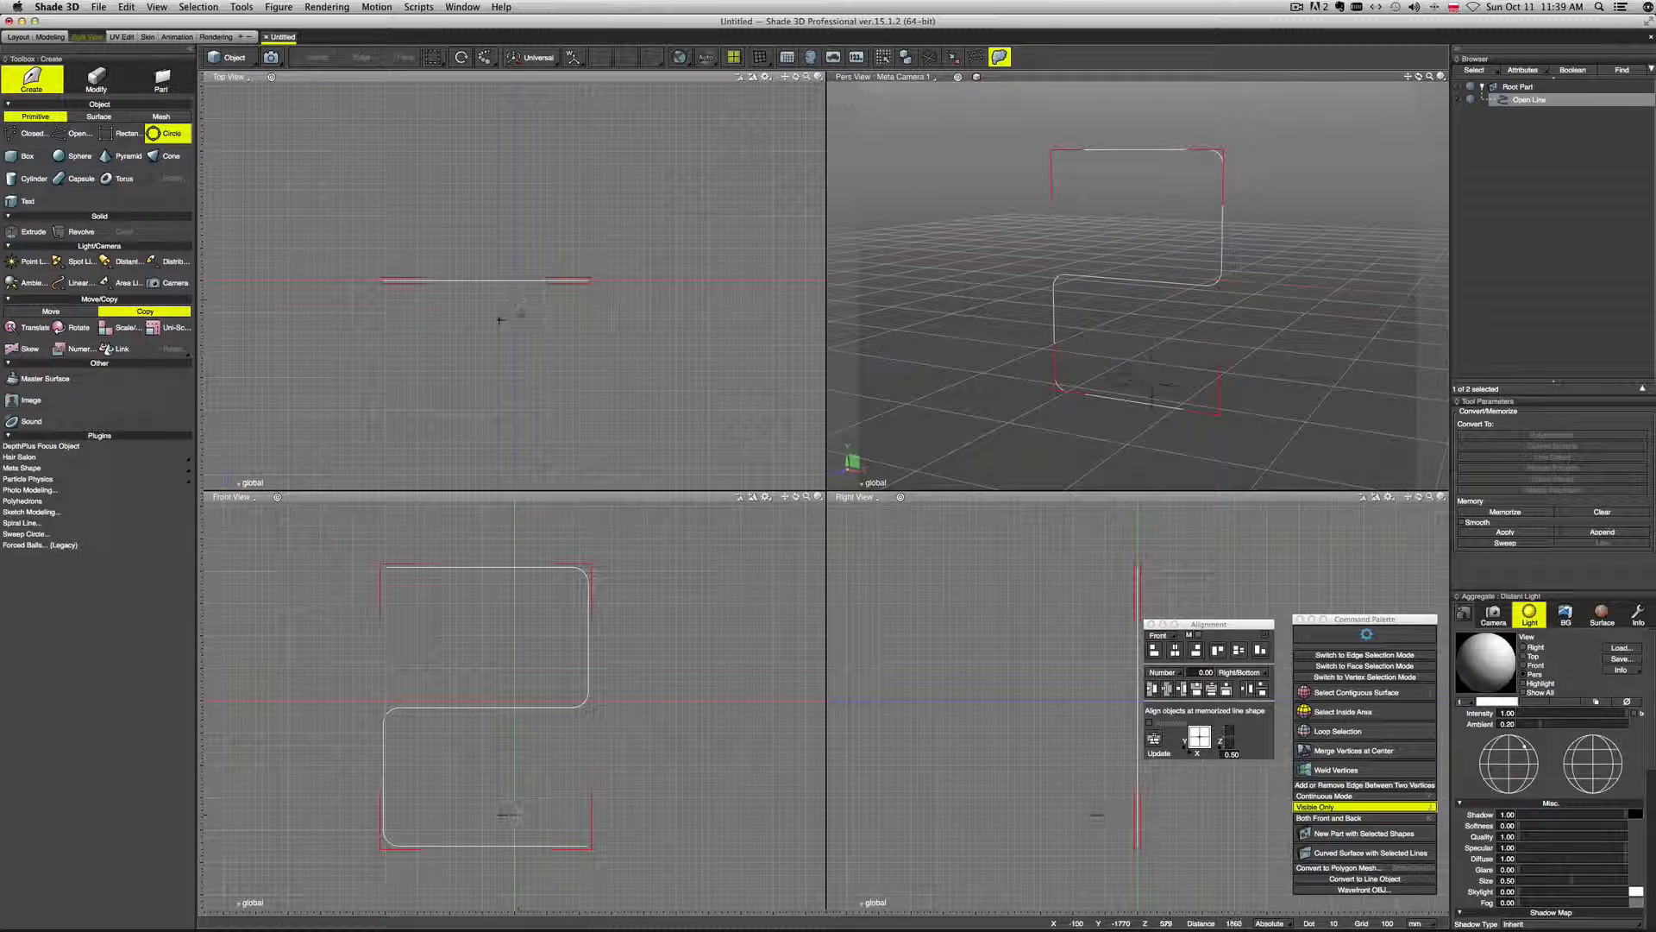
click(622, 279)
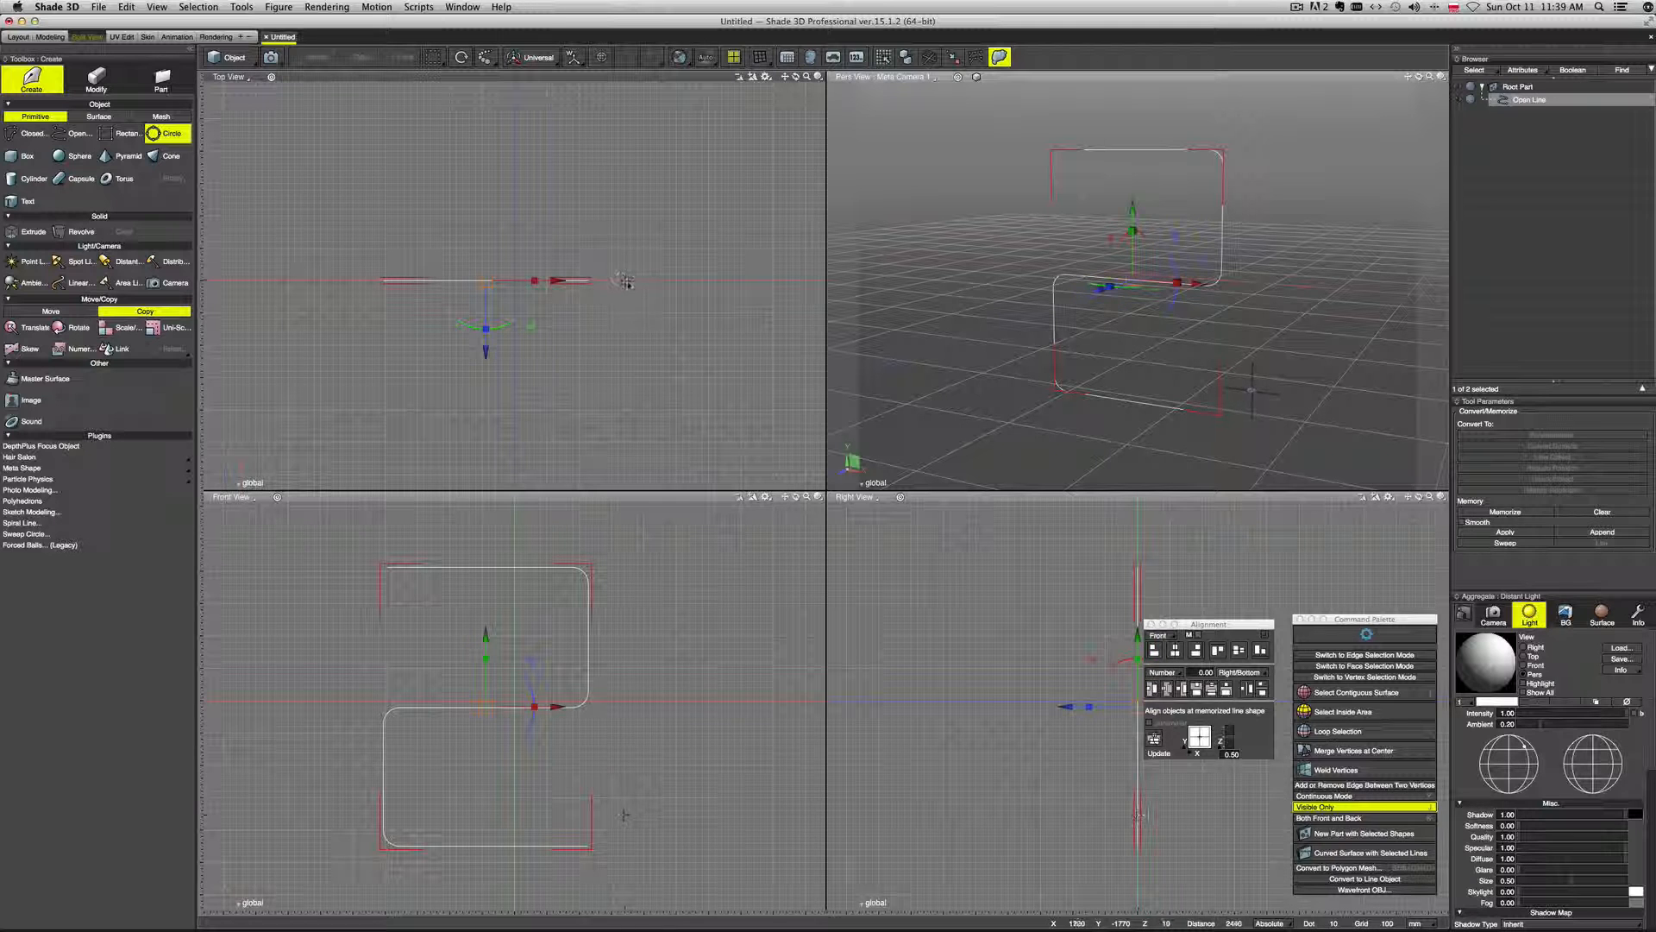
drag(622, 280, 628, 285)
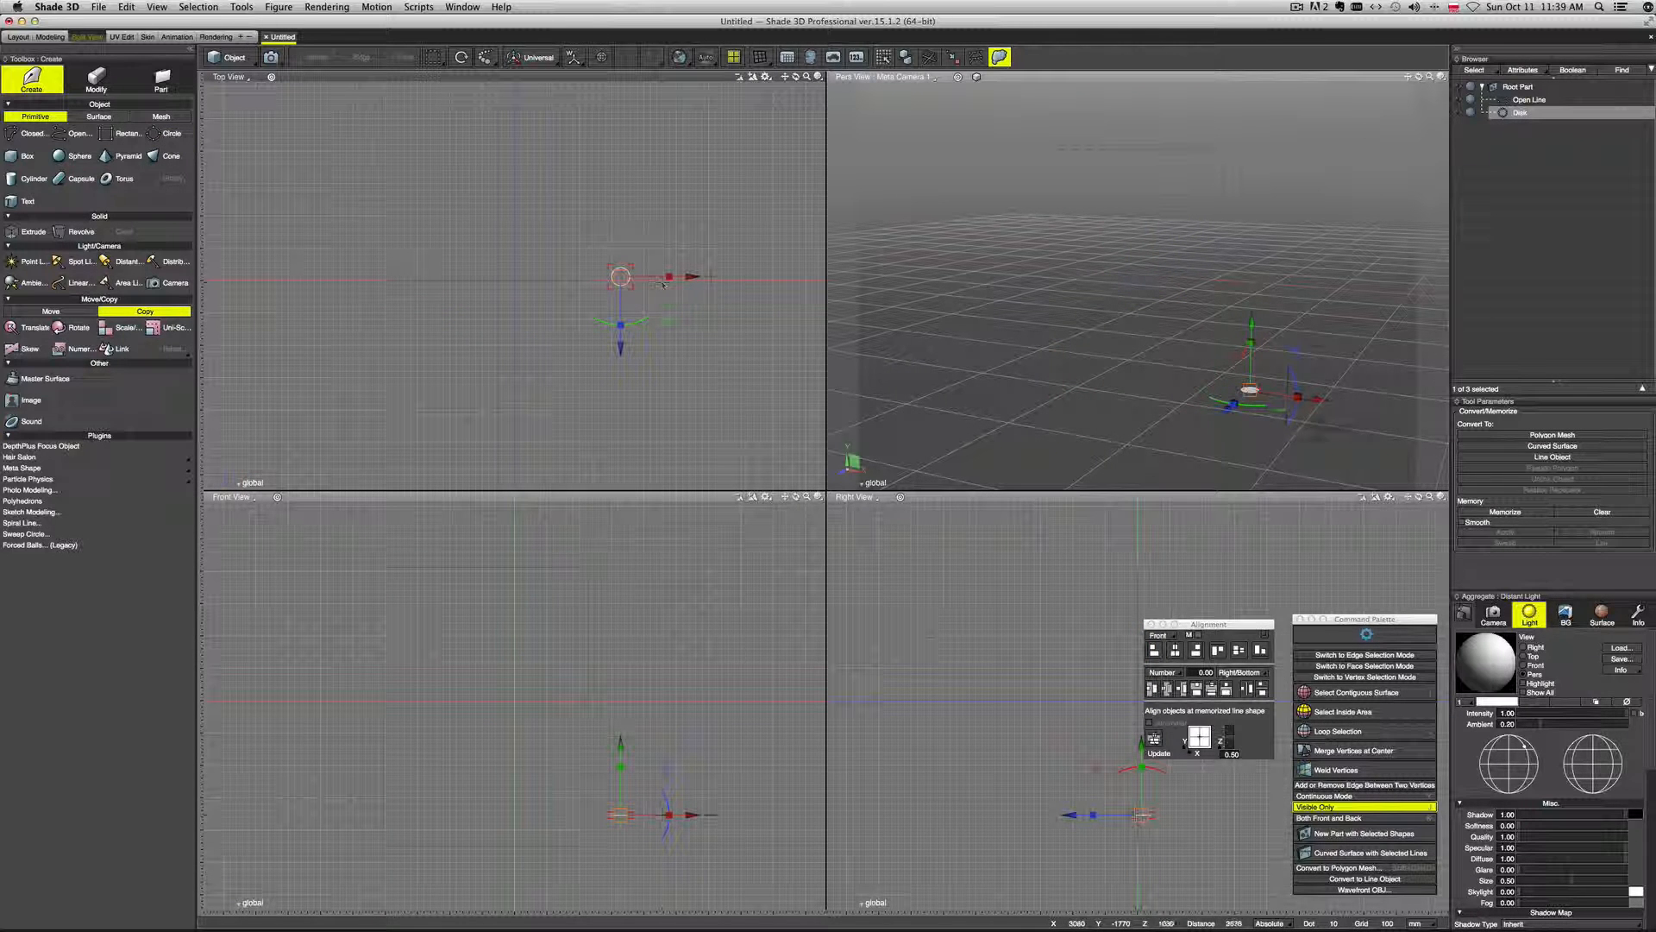
Rotate the disk 90° in the front view so it stands upright, and convert it to a line object.
key(r)
drag(669, 779, 574, 739)
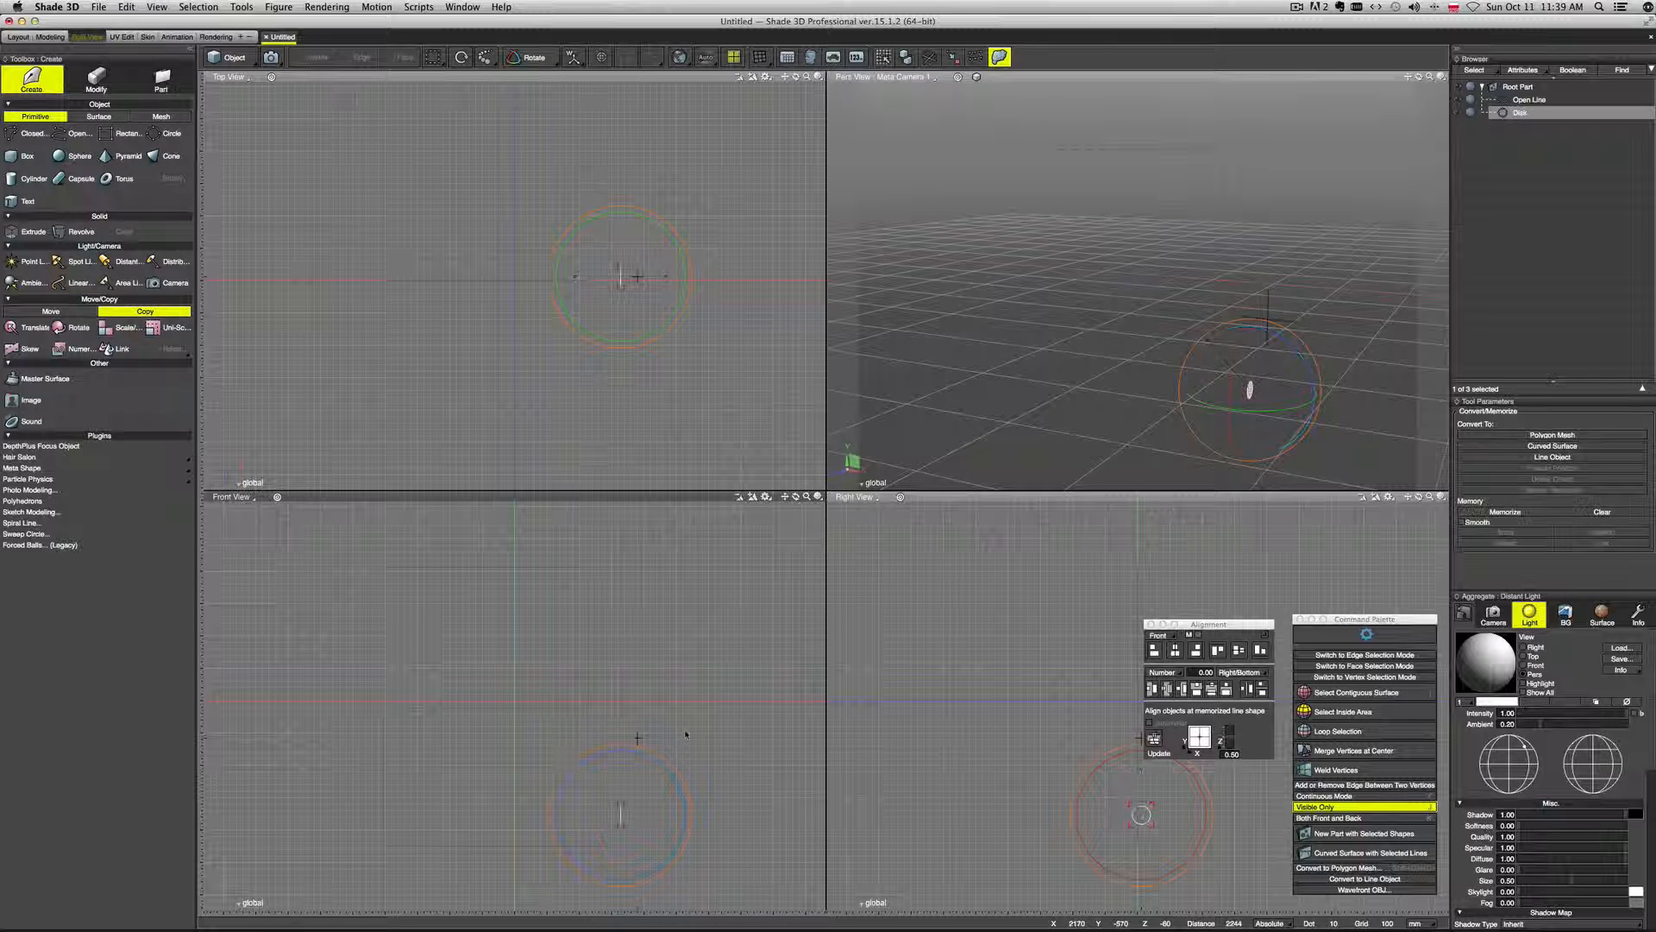
click(1541, 115)
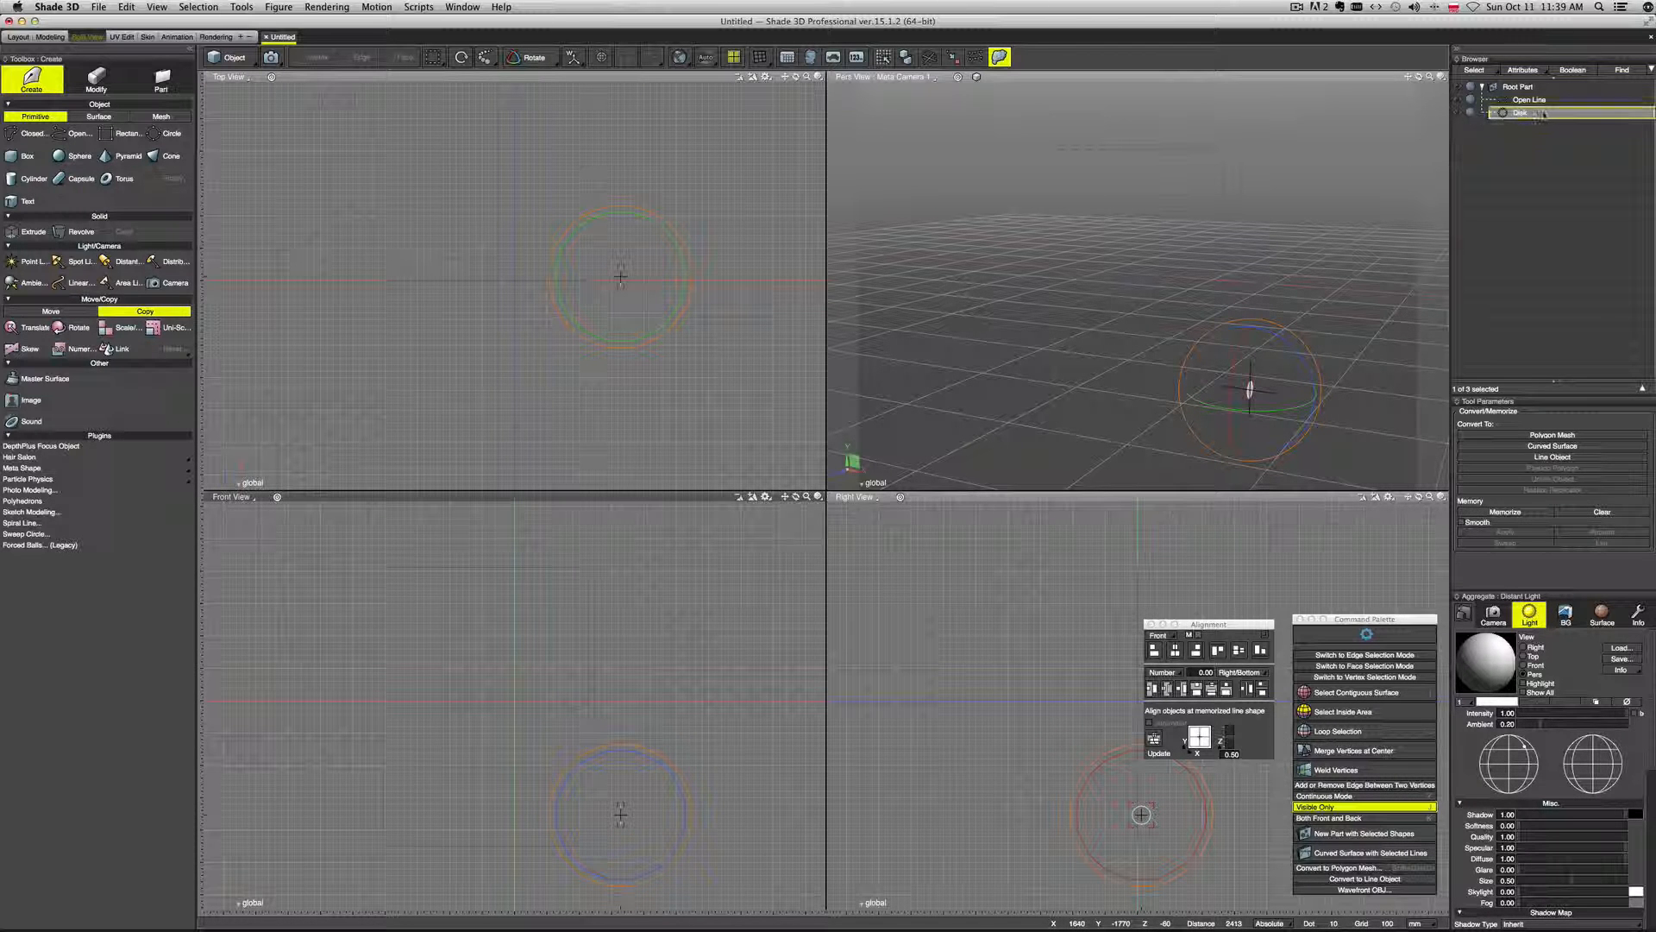
right_click(1547, 114)
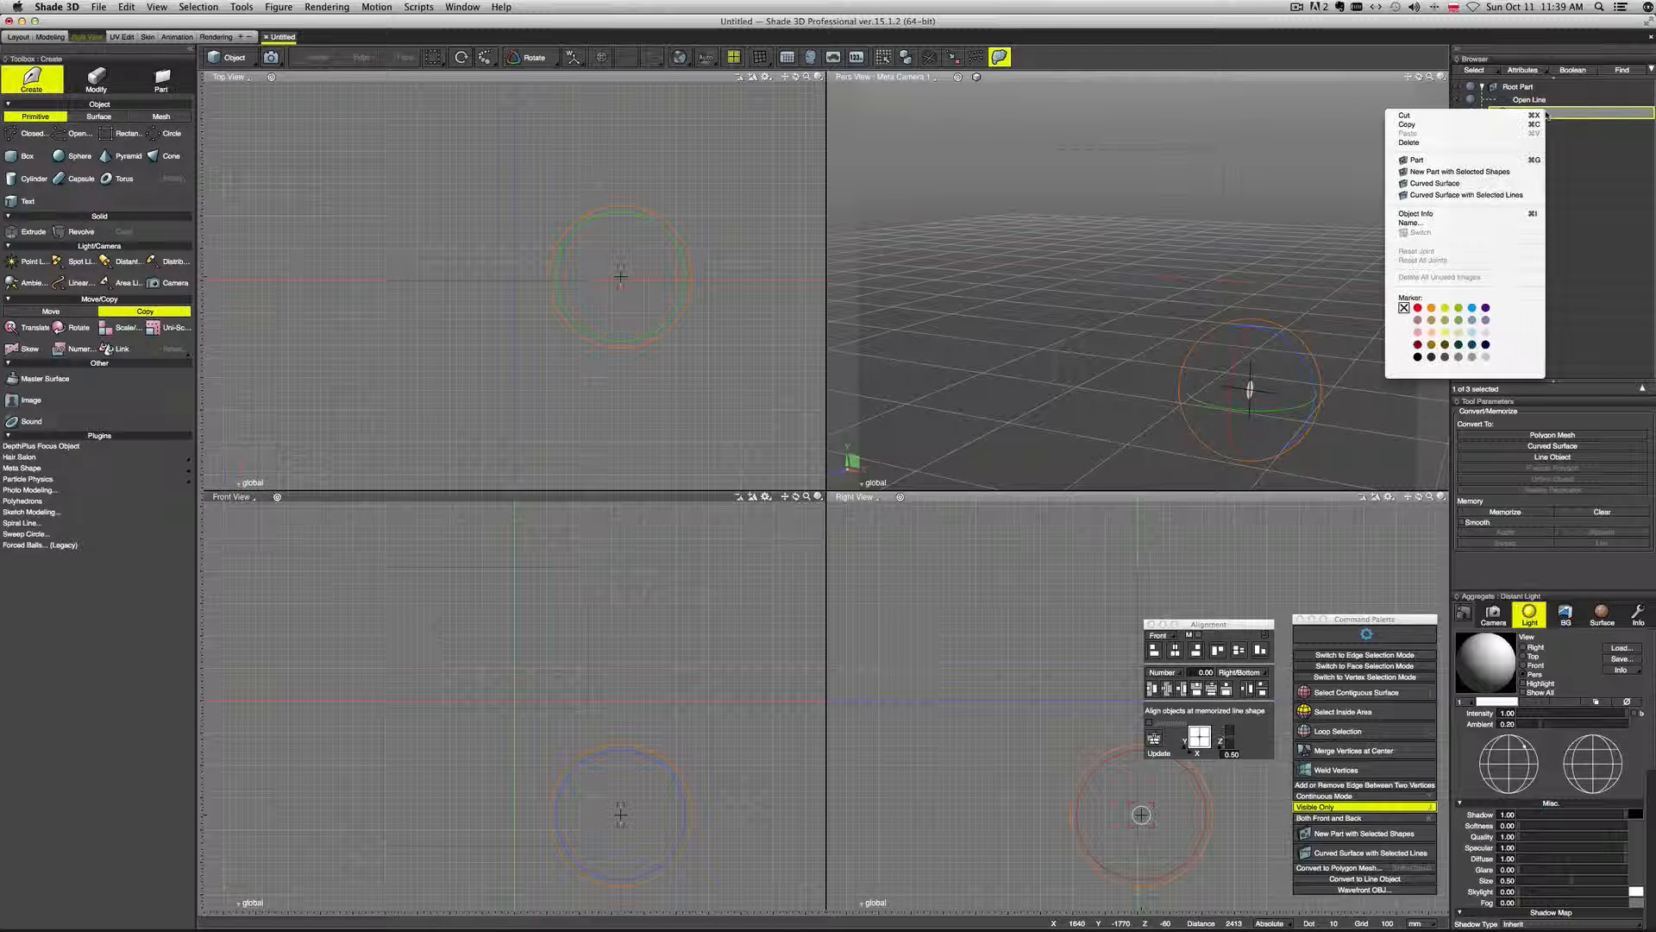
click(1553, 339)
click(1553, 457)
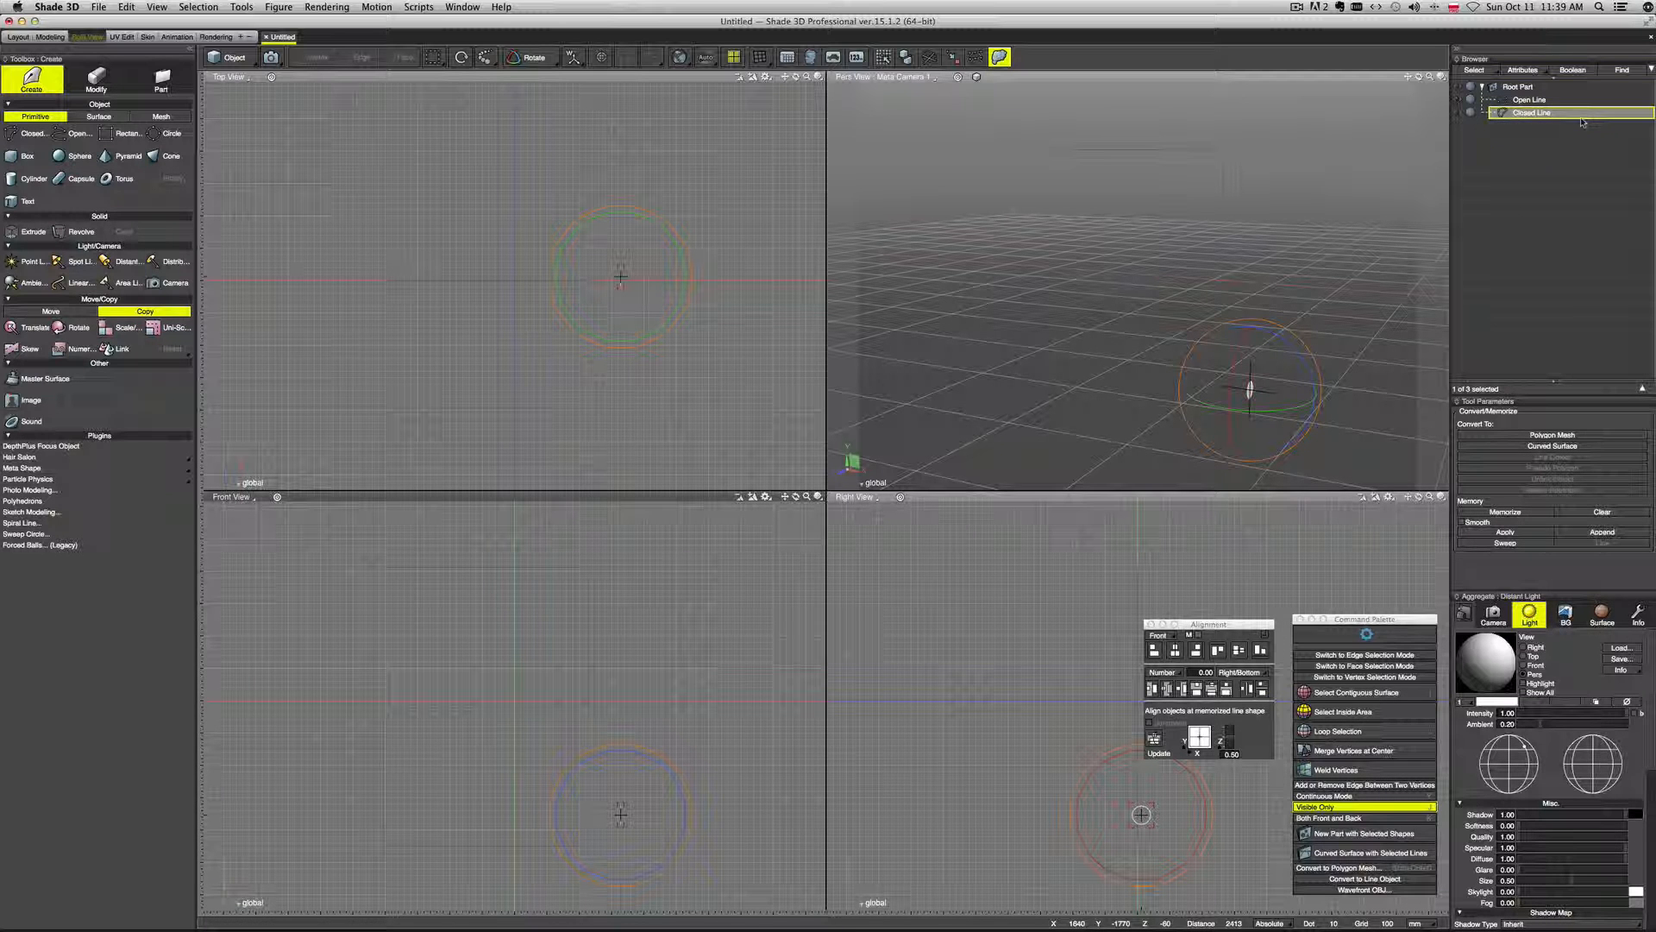
Select the rounded open line and memorize it as the sweep path.
click(1556, 101)
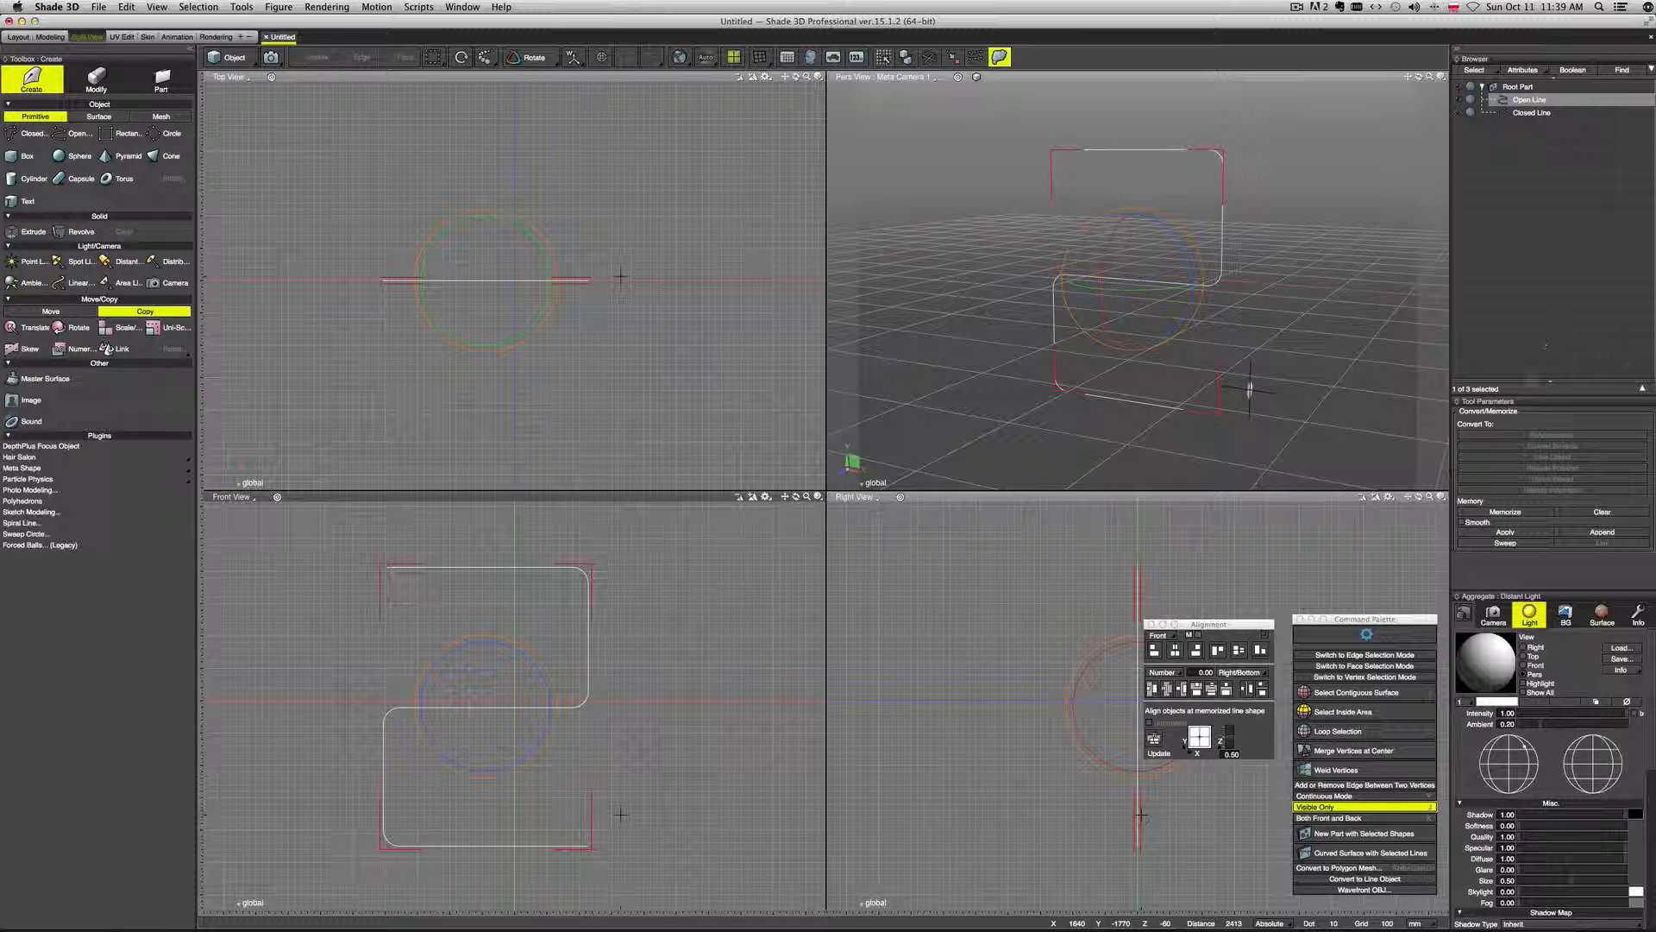
click(1502, 513)
click(1530, 515)
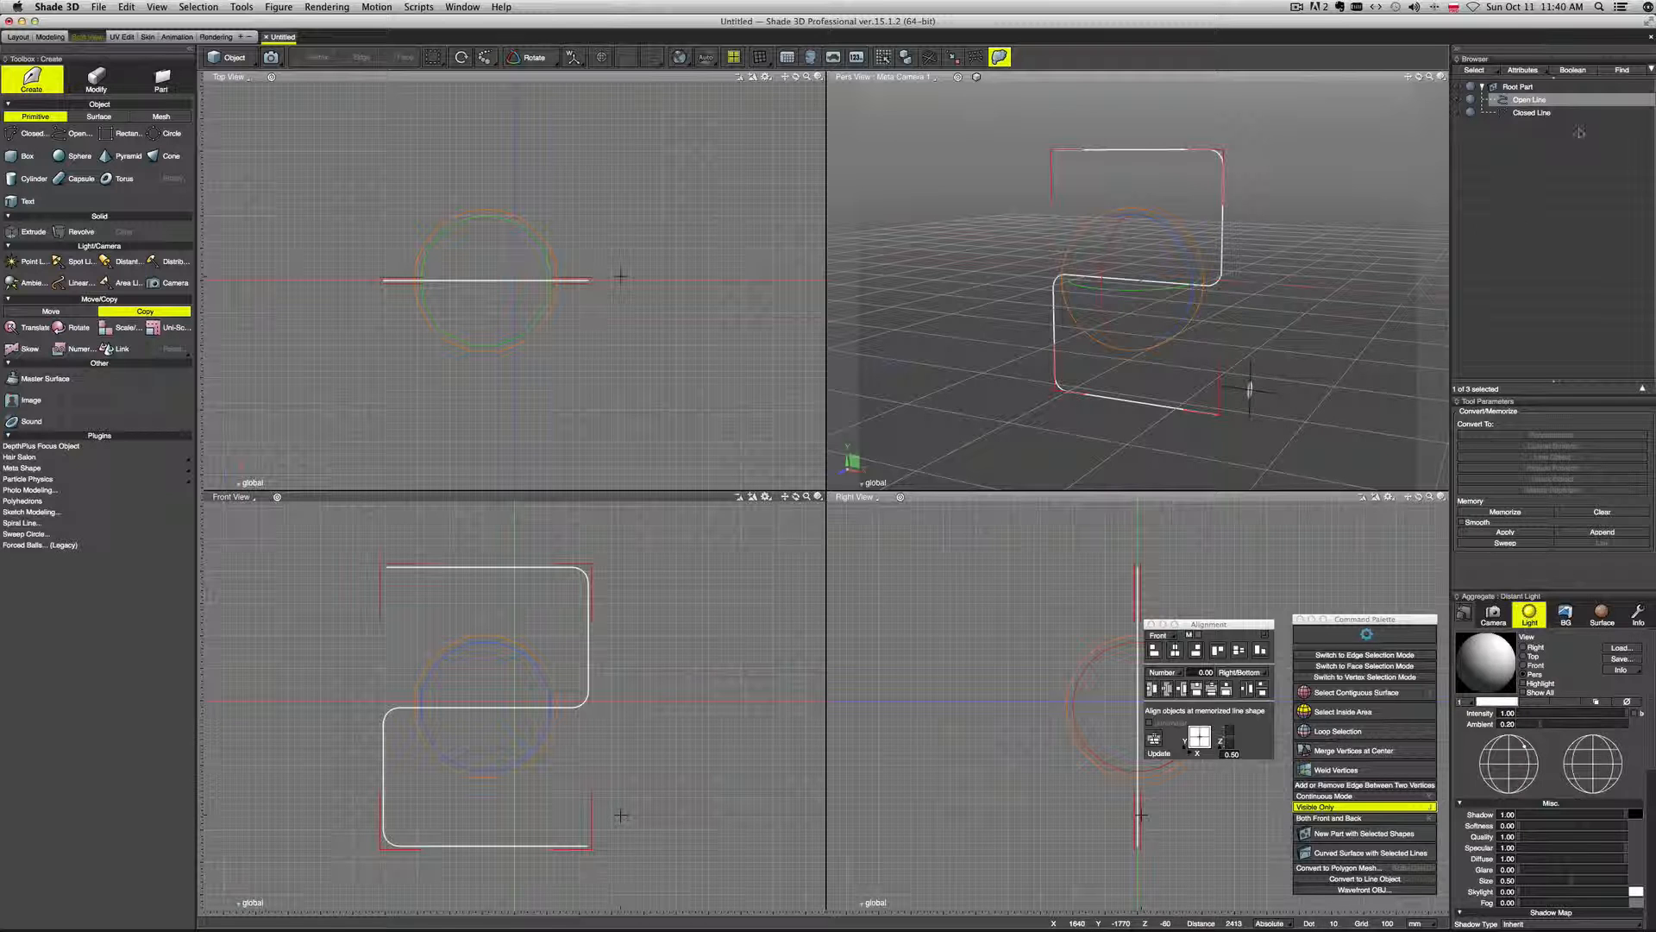
Align the closed-line circle to the start of the memorized path and move the alignment palette out of the way.
drag(1235, 631, 858, 542)
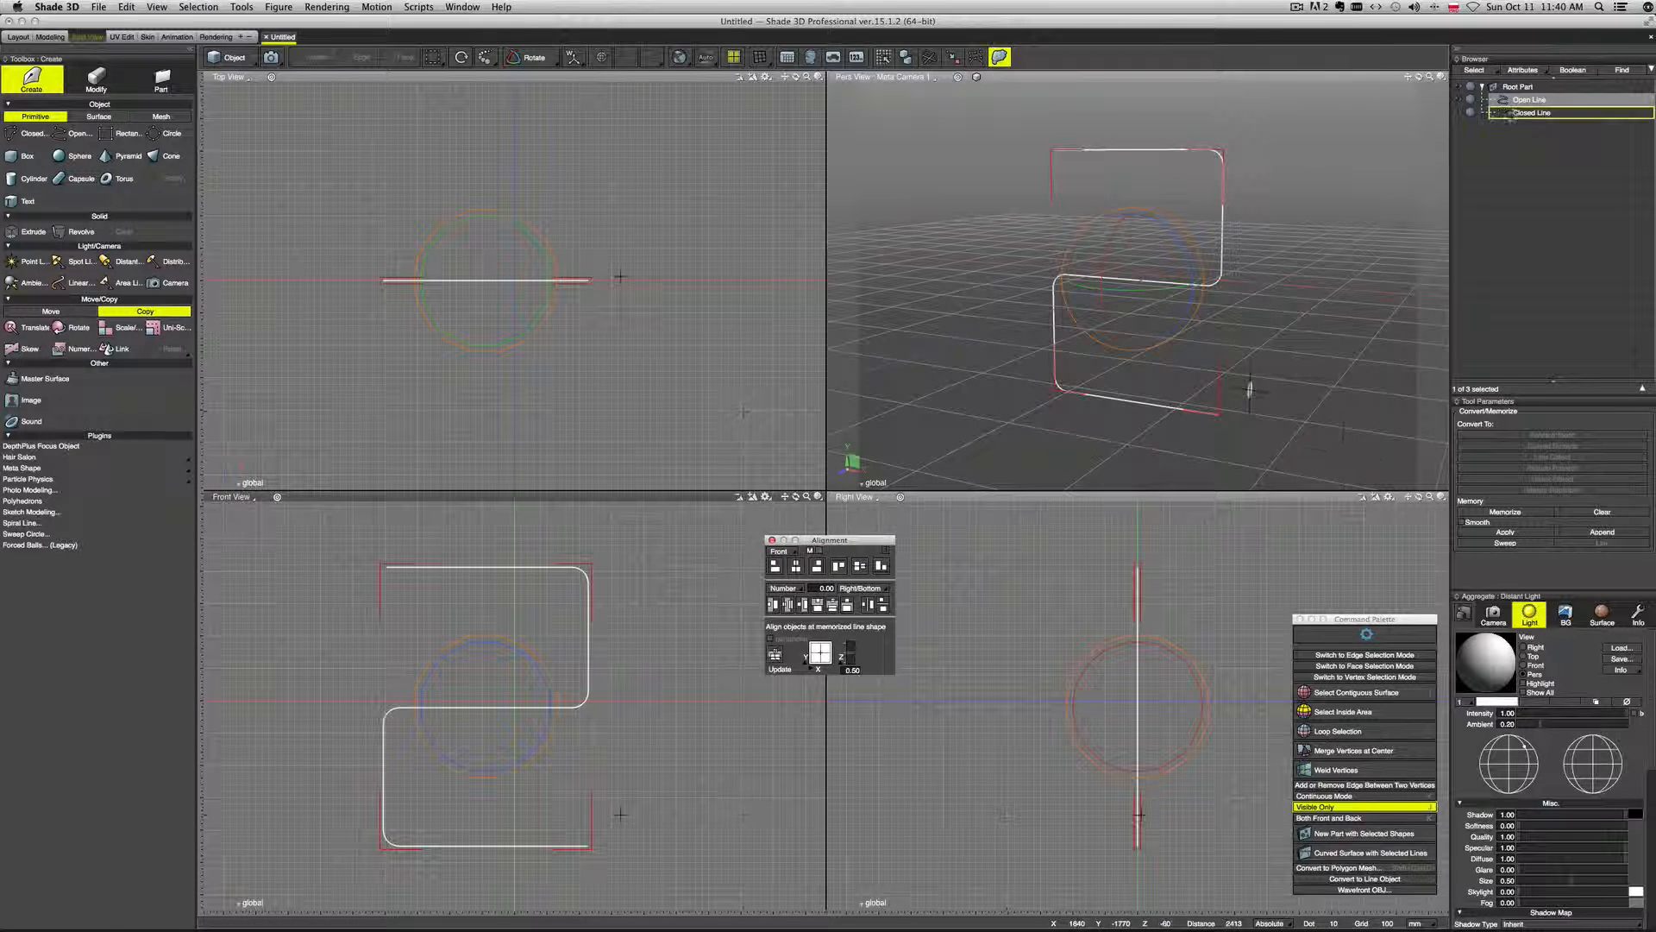
click(1524, 113)
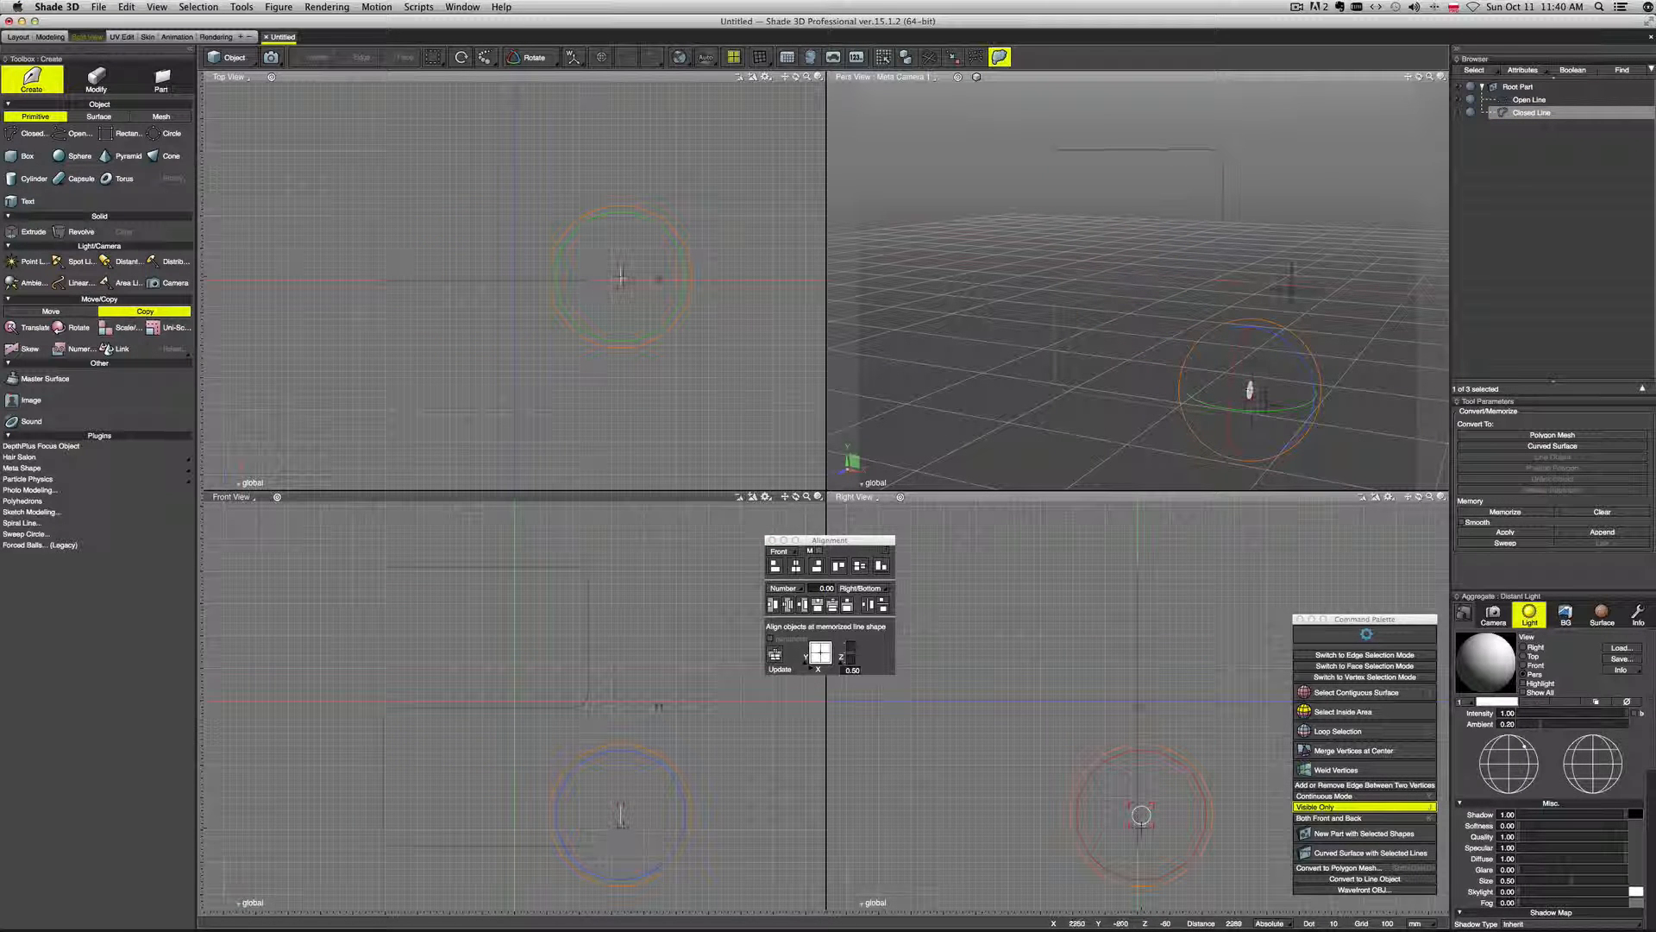
click(775, 657)
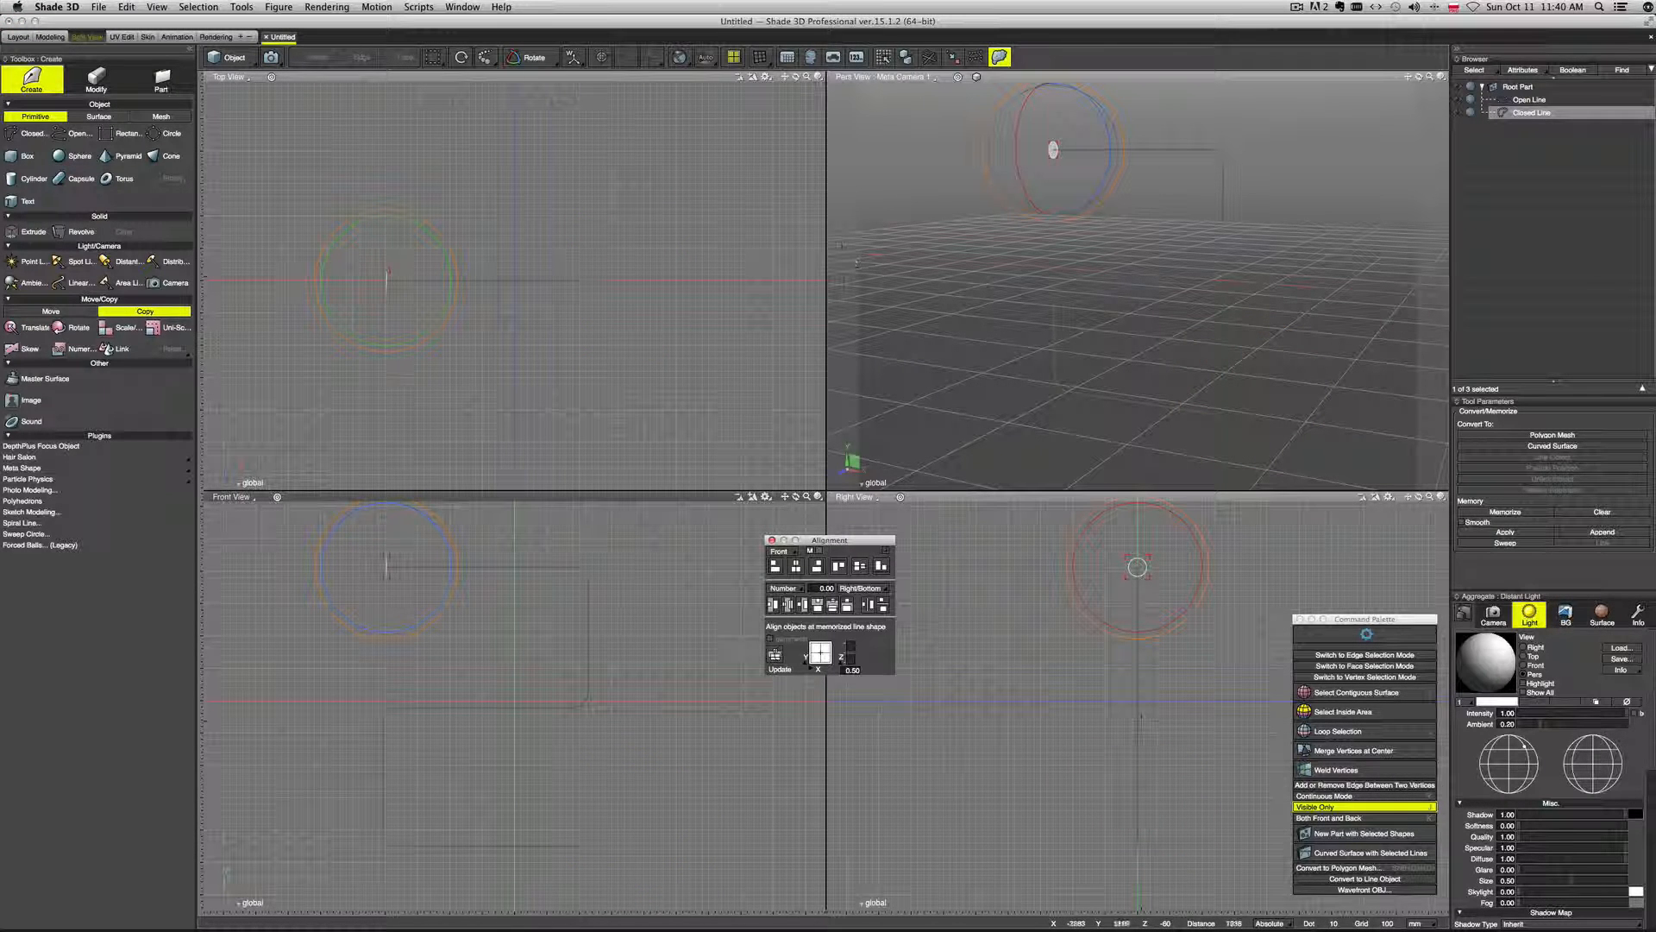
mouse_move(1161, 164)
middle_down()
mouse_move(1022, 164)
mouse_move(1200, 171)
mouse_move(1165, 163)
mouse_move(1178, 169)
middle_up()
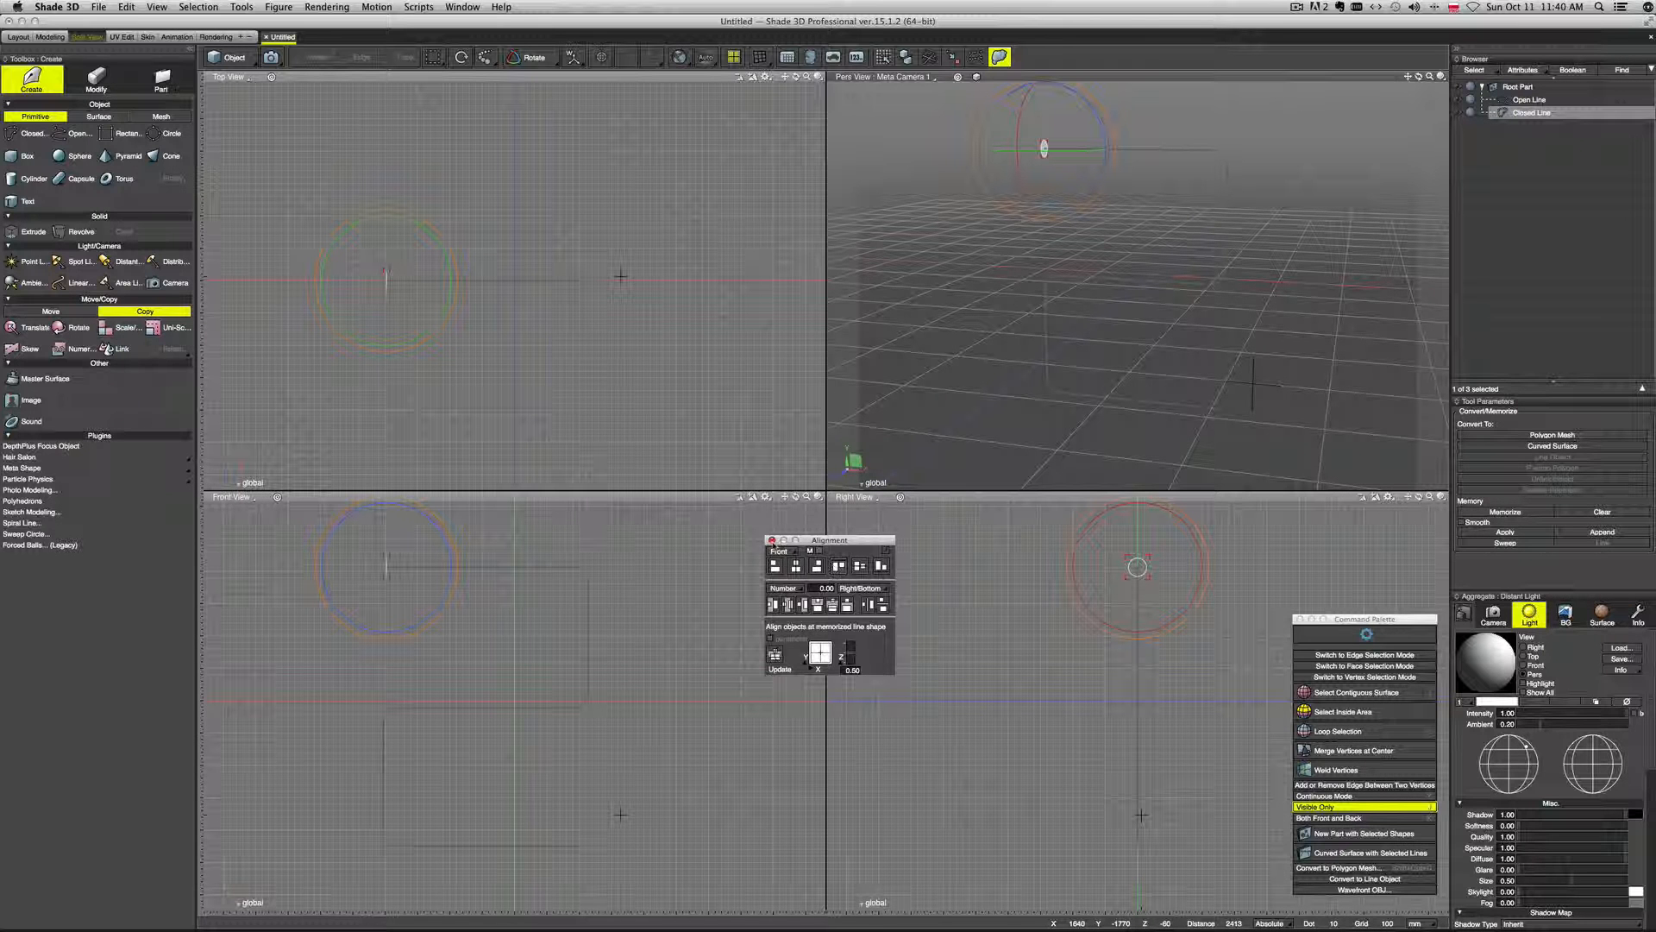
drag(802, 540, 1201, 758)
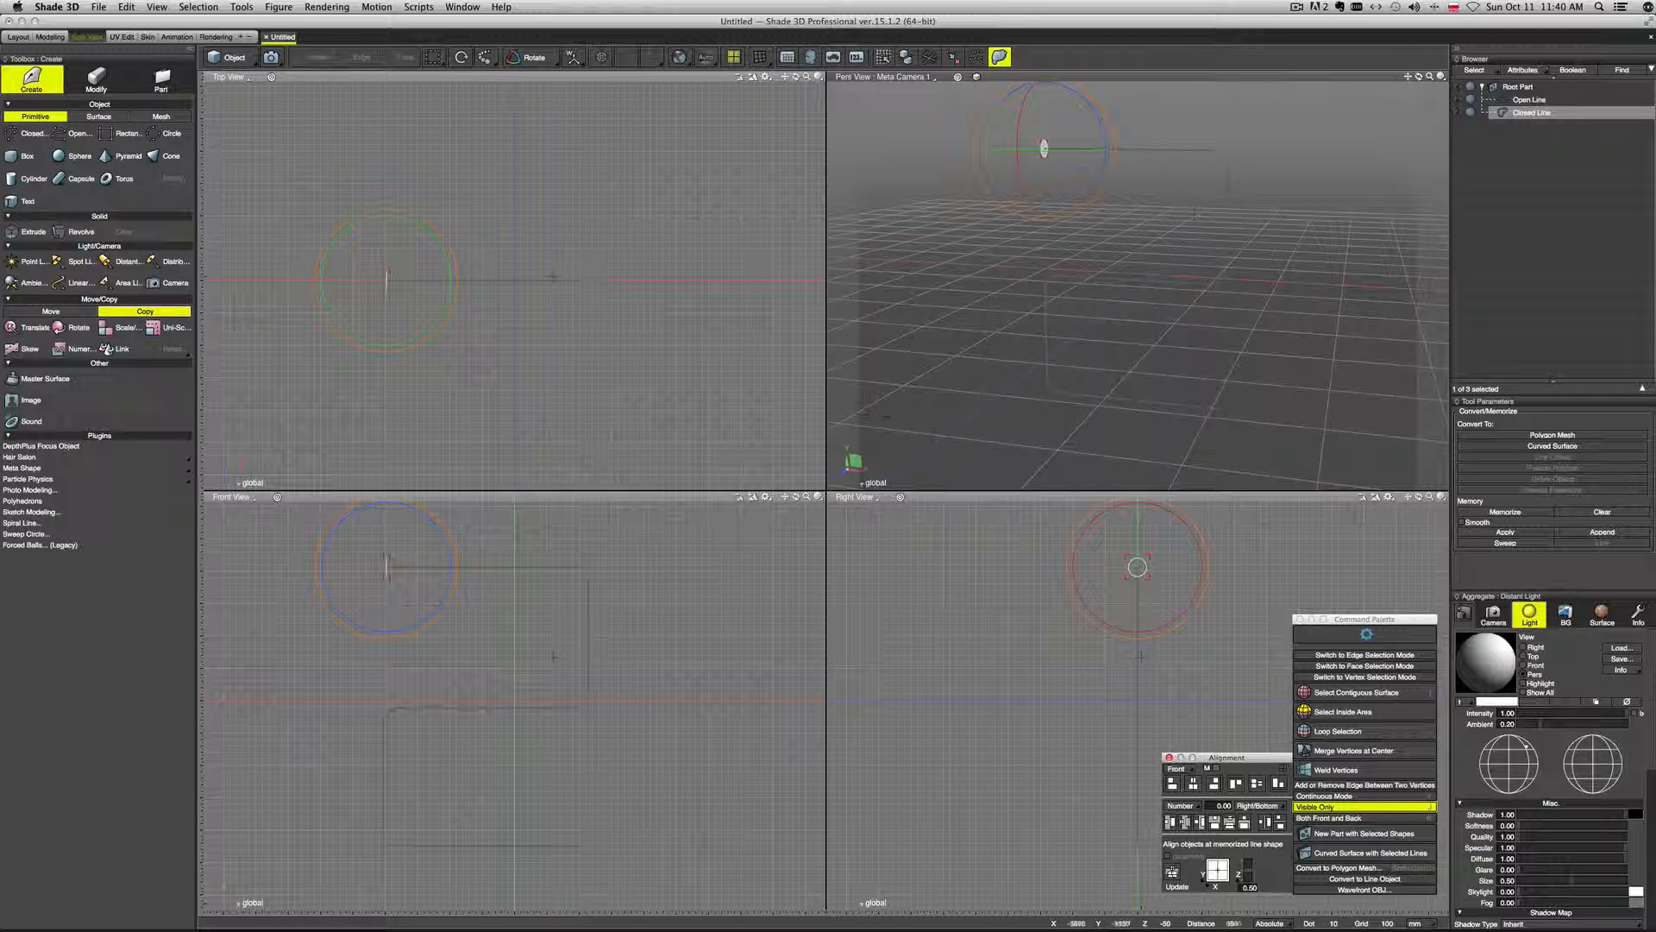
Sweep the circle along the memorized path into a tube and collapse the resulting curved surface in the object list.
middle_drag(1195, 239, 1195, 221)
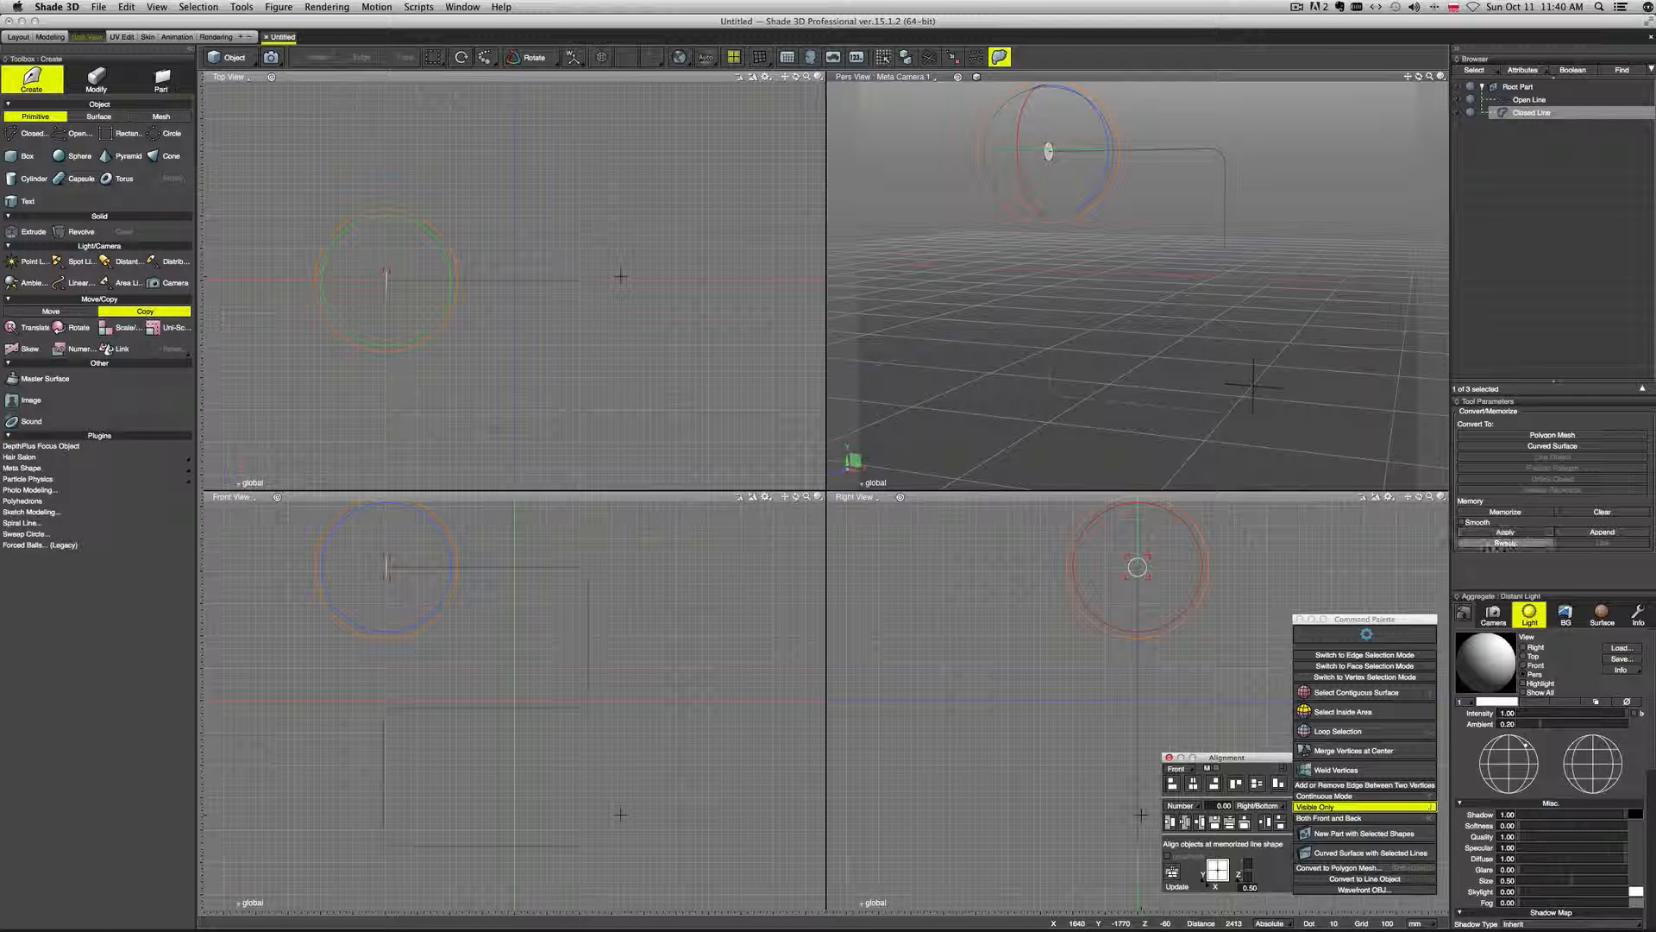
click(1484, 550)
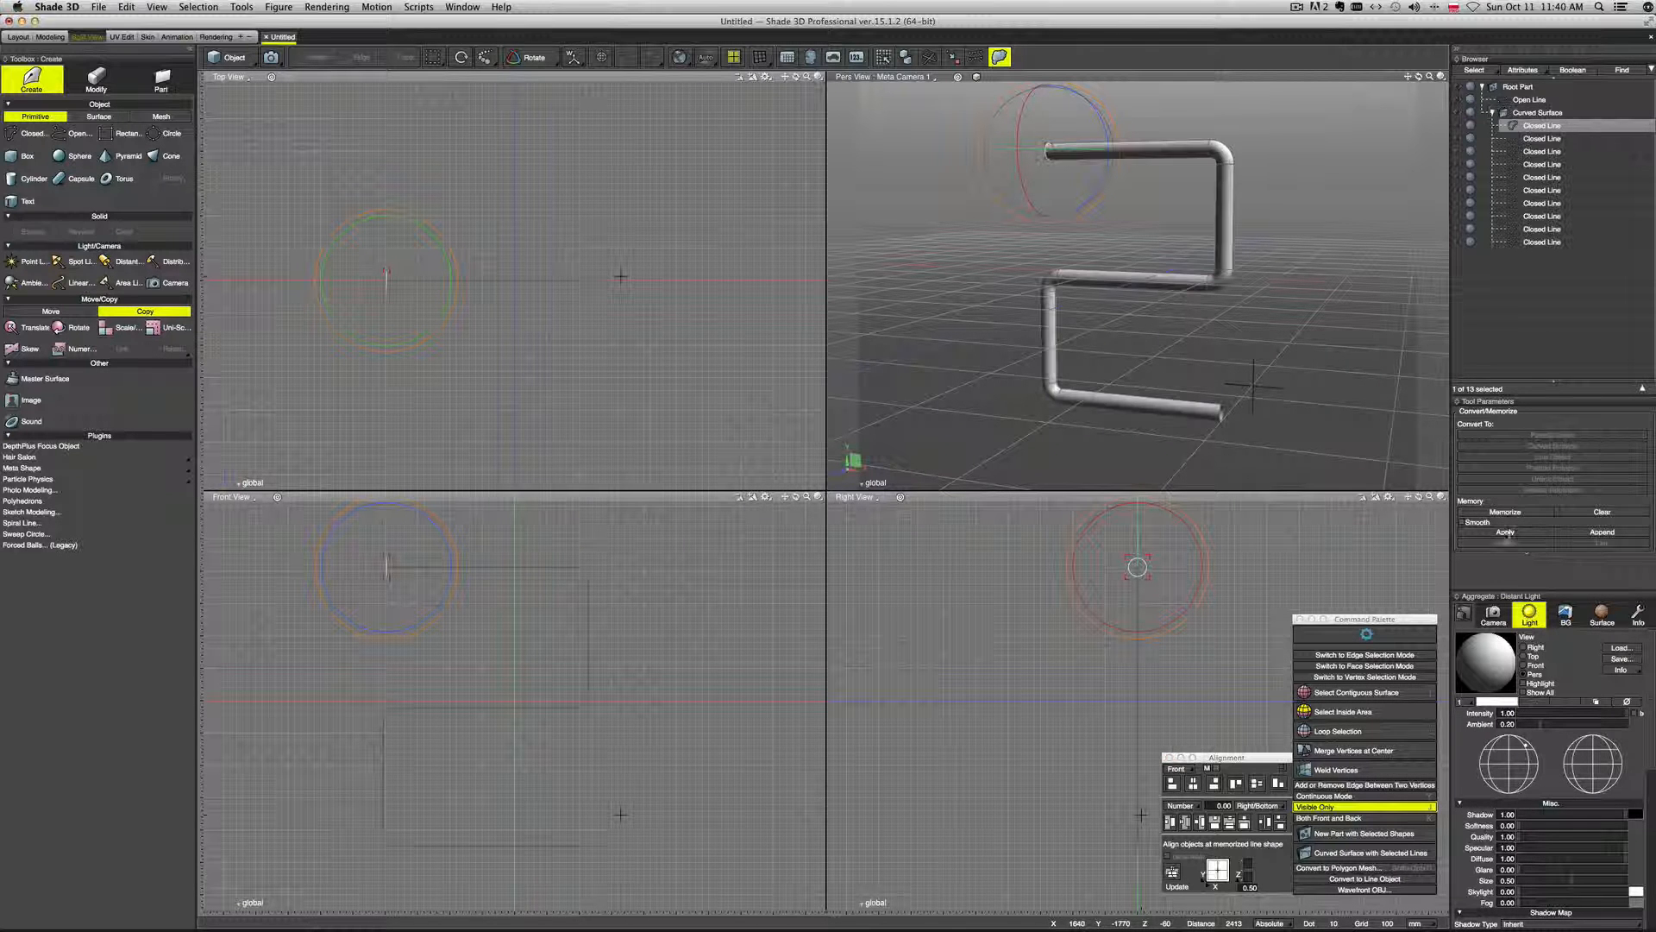
mouse_move(1340, 283)
middle_down()
mouse_move(1013, 247)
mouse_move(1063, 205)
mouse_move(1320, 259)
mouse_move(1323, 296)
mouse_move(1298, 289)
mouse_move(1311, 298)
middle_up()
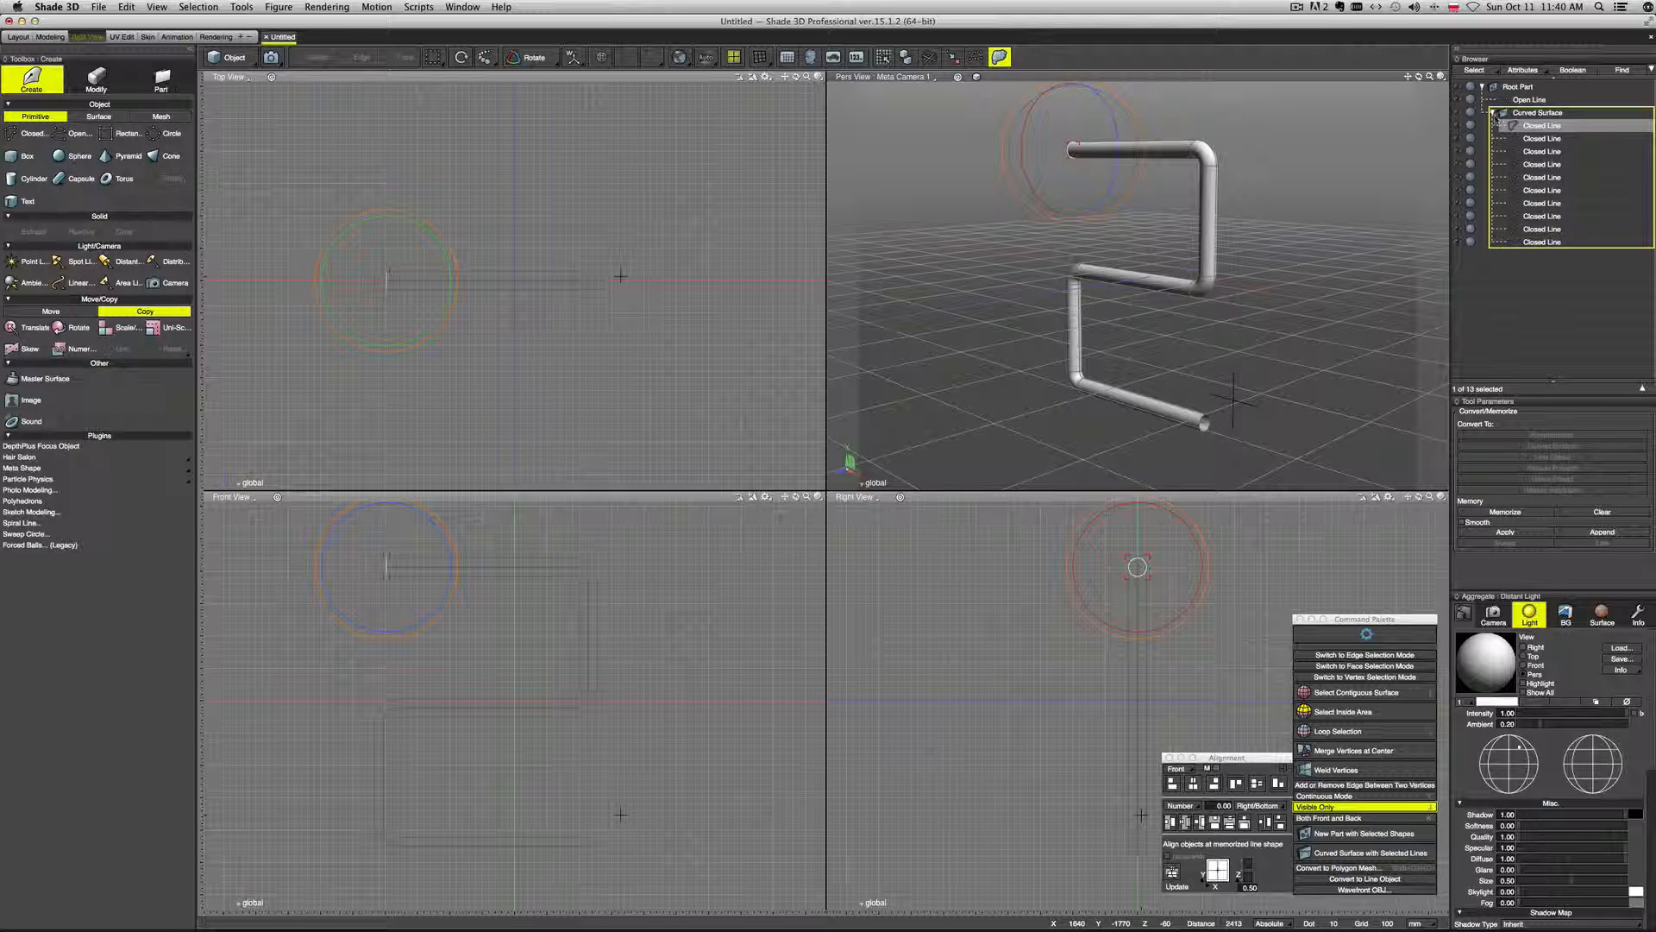
click(1492, 113)
Clear the memorized path line and select the swept curved surface.
click(1531, 100)
mouse_move(1319, 221)
middle_down()
mouse_move(1225, 205)
mouse_move(1239, 178)
mouse_move(1338, 207)
mouse_move(1342, 230)
middle_up()
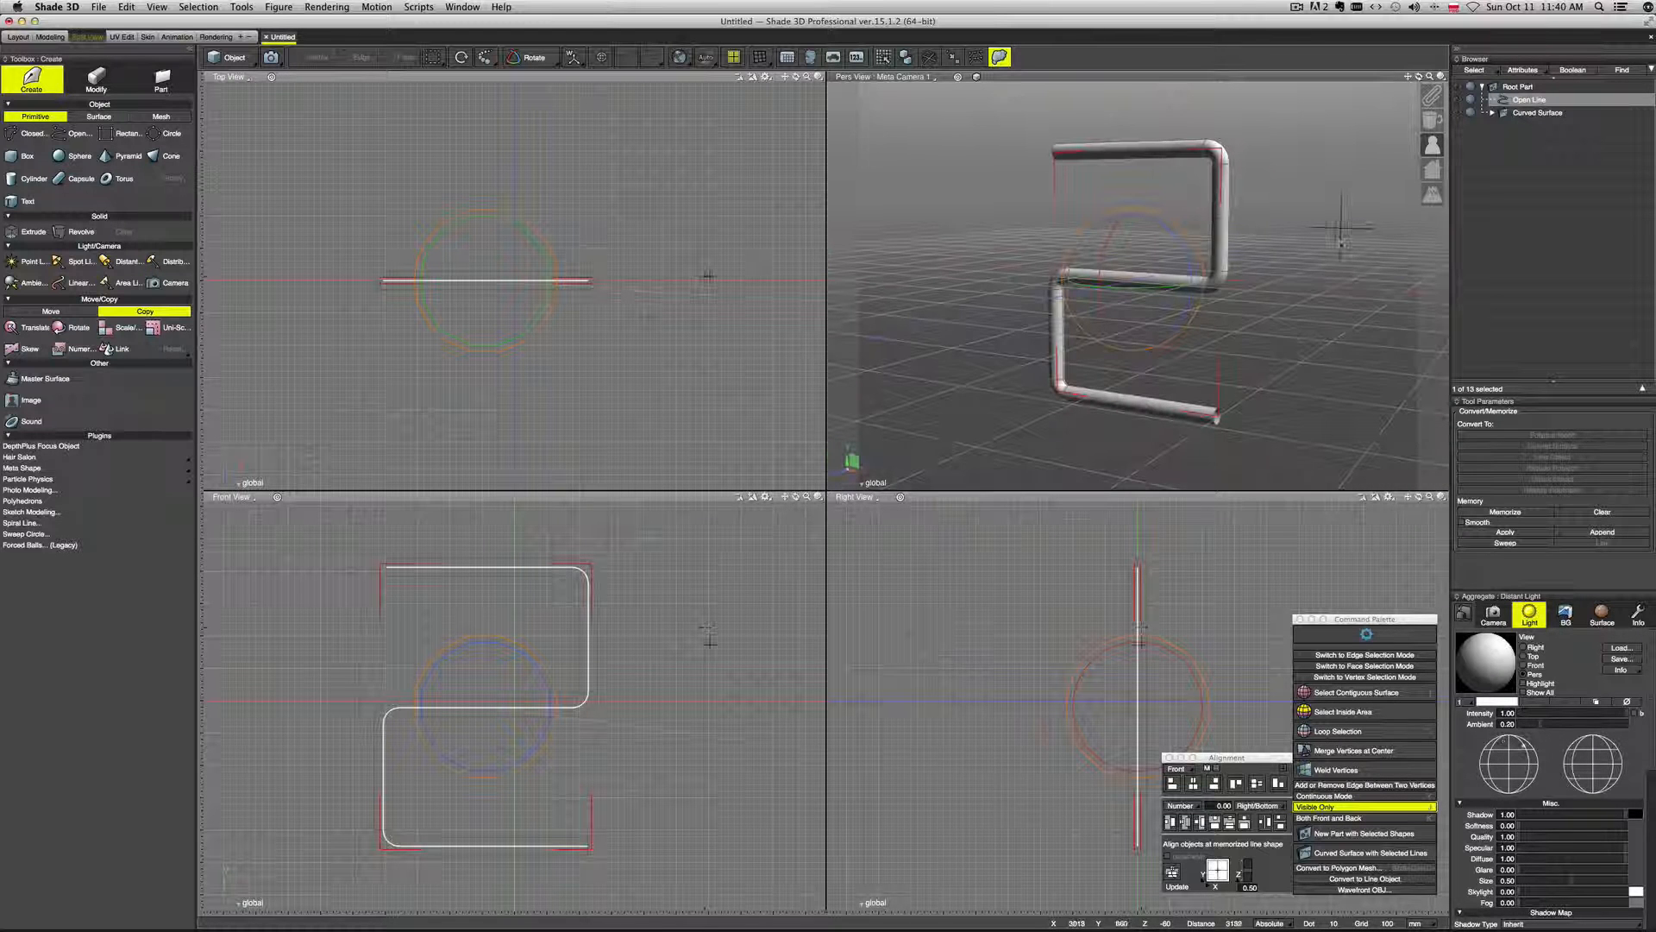
click(1606, 513)
middle_drag(1323, 344, 1335, 233)
click(1578, 114)
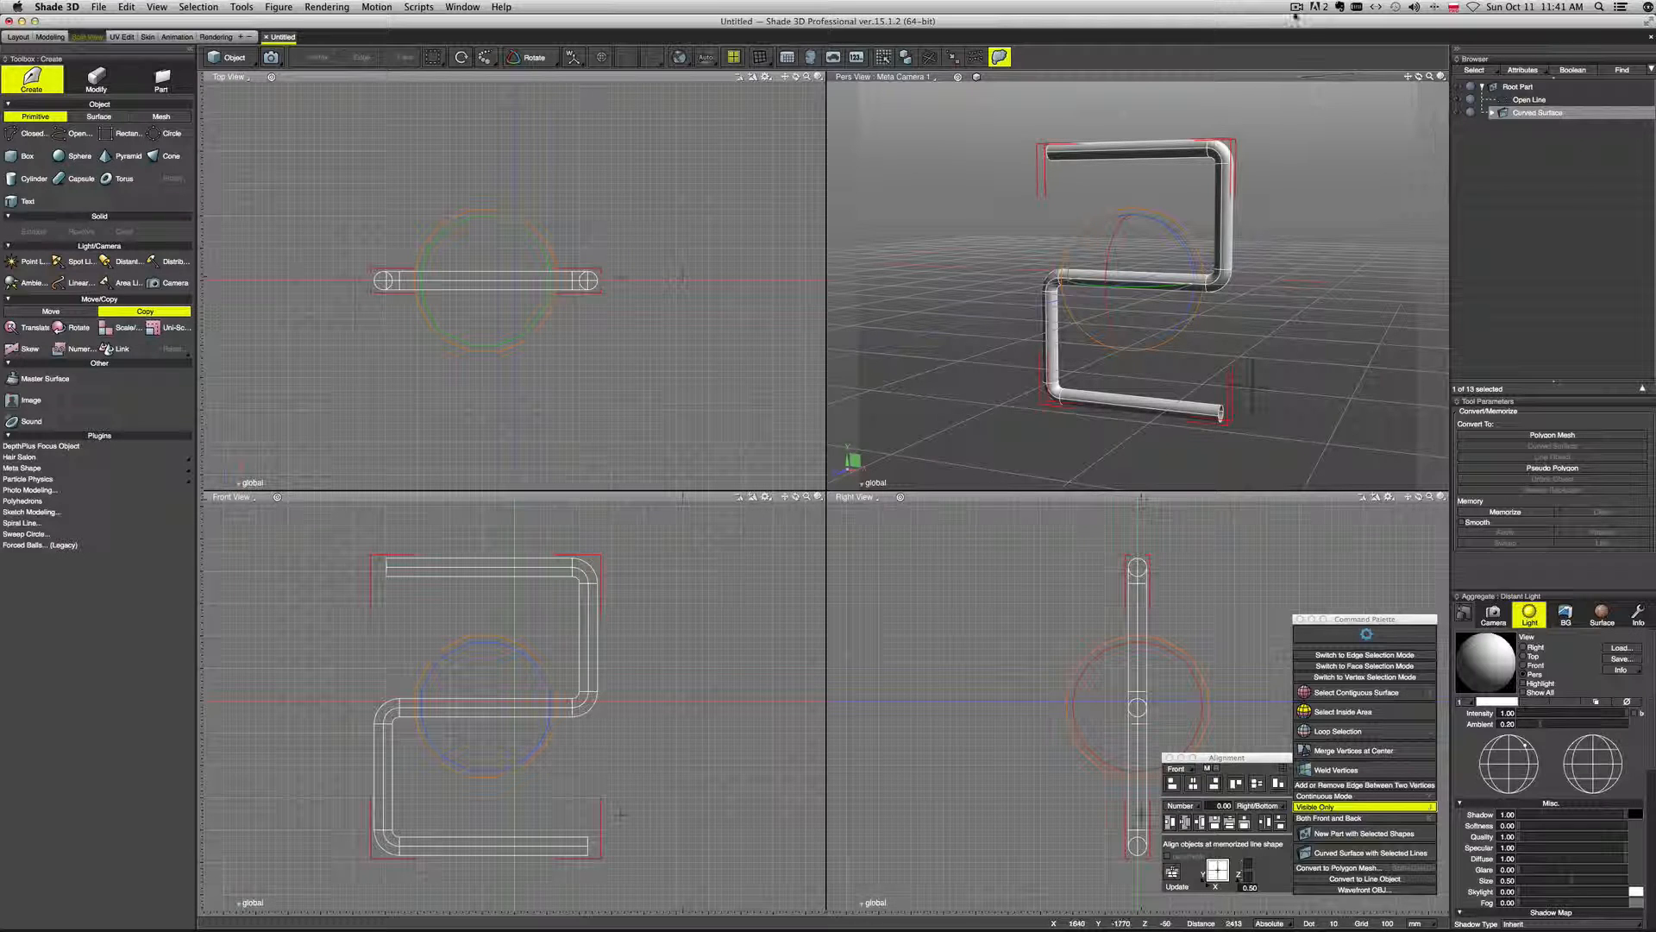
click(1296, 8)
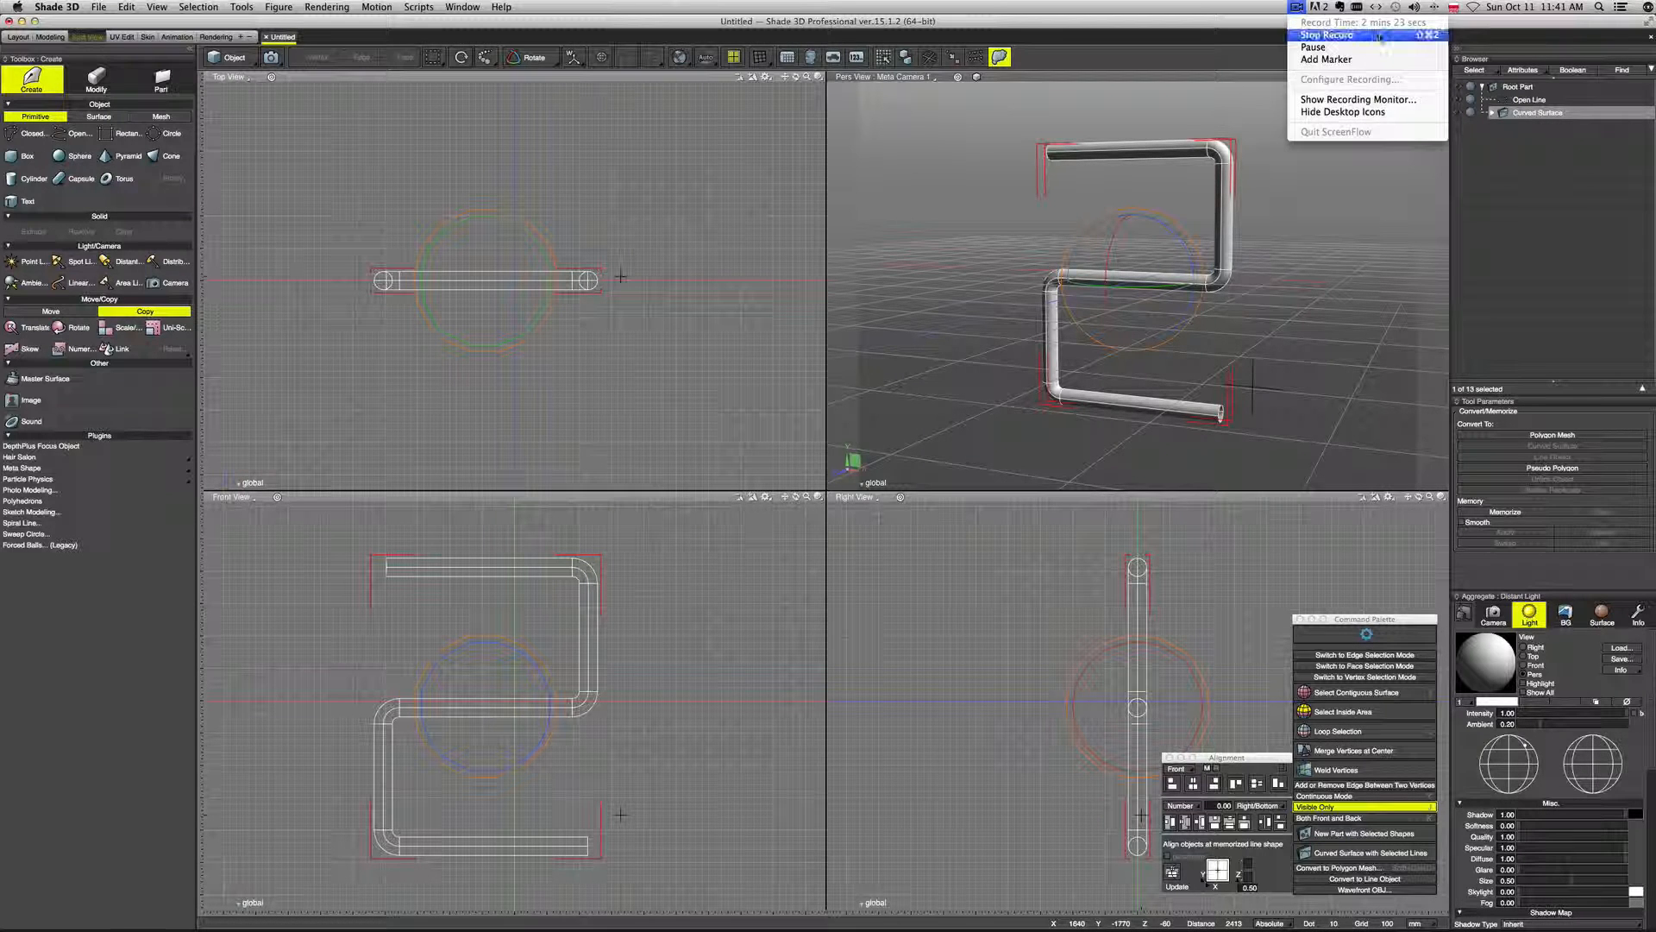